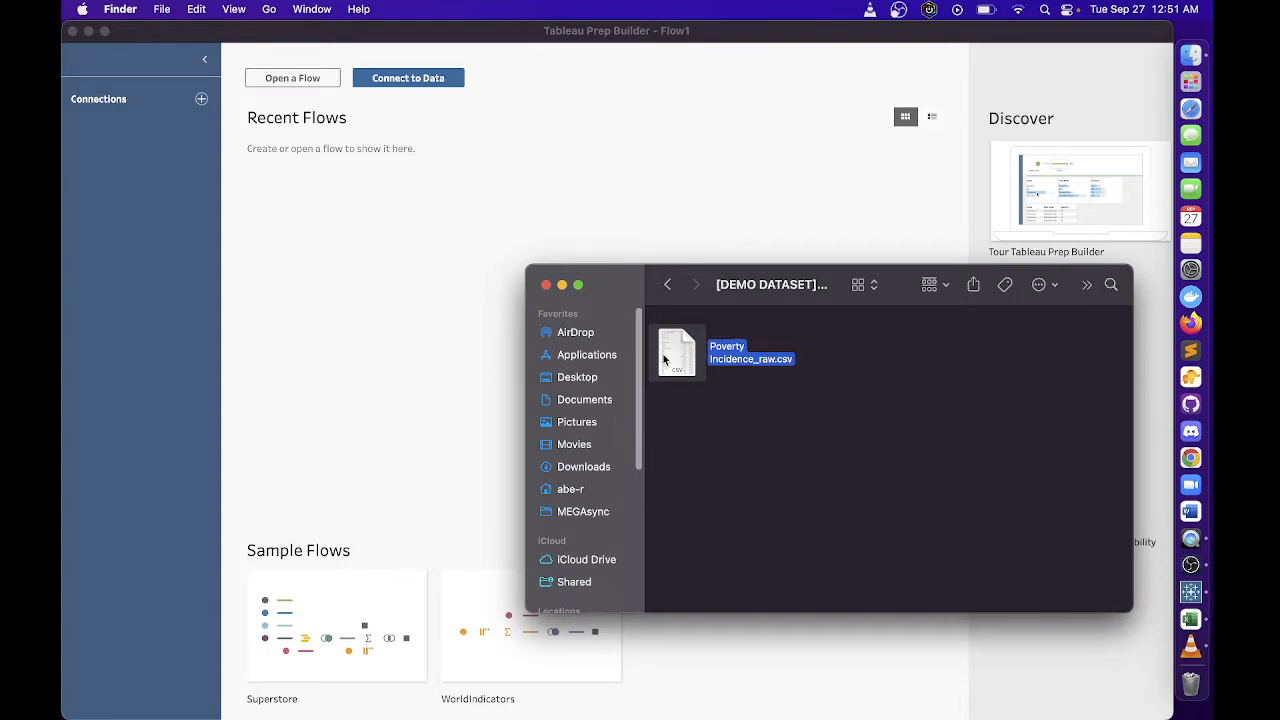
Open Poverty Incidence_raw.csv in Excel, widen column A and view the full dataset name in cell A1
{"action": "double_click", "coordinate": [662, 356]}
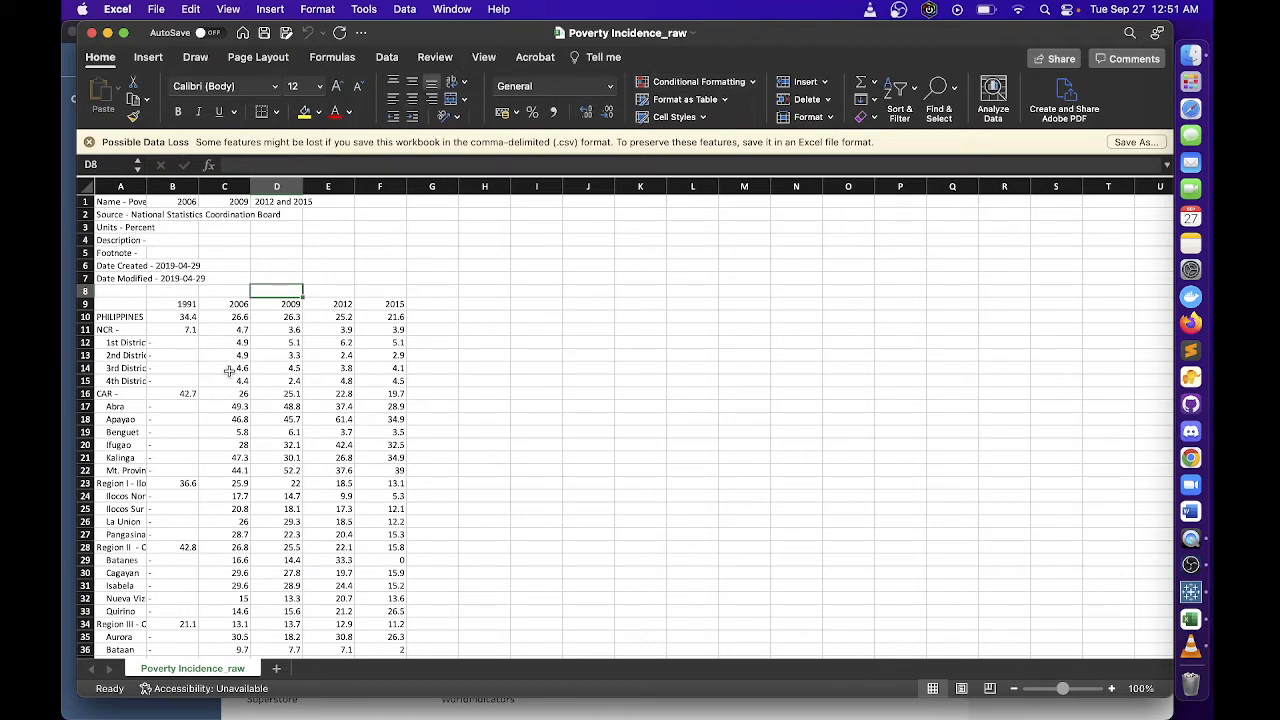
{"action": "left_click_drag", "start_coordinate": [147, 187], "coordinate": [179, 187]}
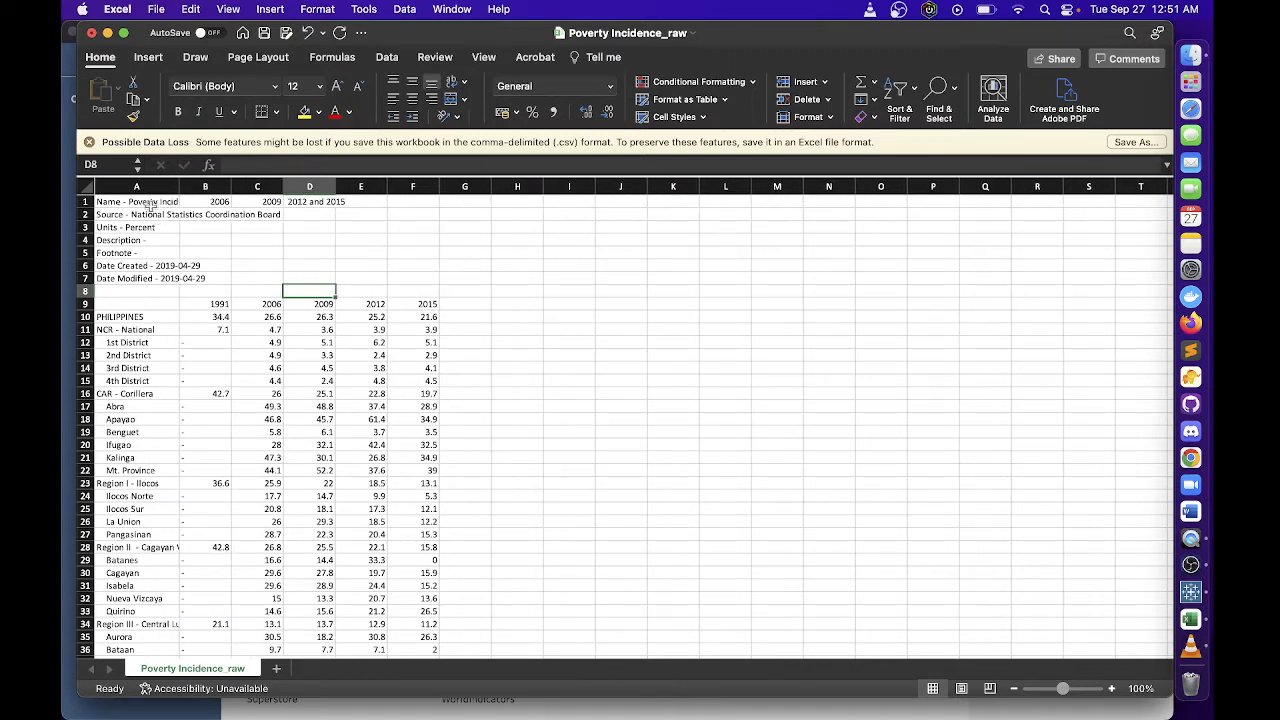
{"action": "left_click", "coordinate": [152, 200]}
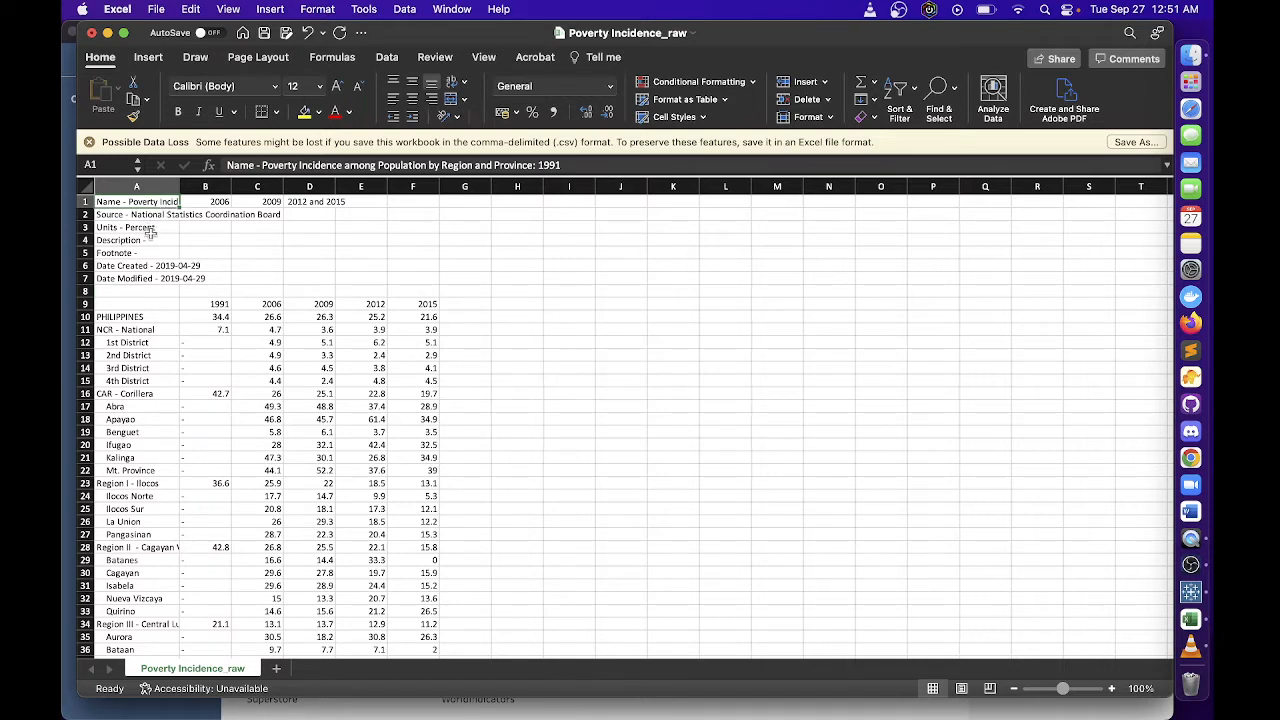
Examine the region and province rows, the 1991 column entries and the notes below the data, then return to Tableau Prep Builder
{"action": "left_click", "coordinate": [149, 329]}
{"action": "left_click", "coordinate": [143, 355]}
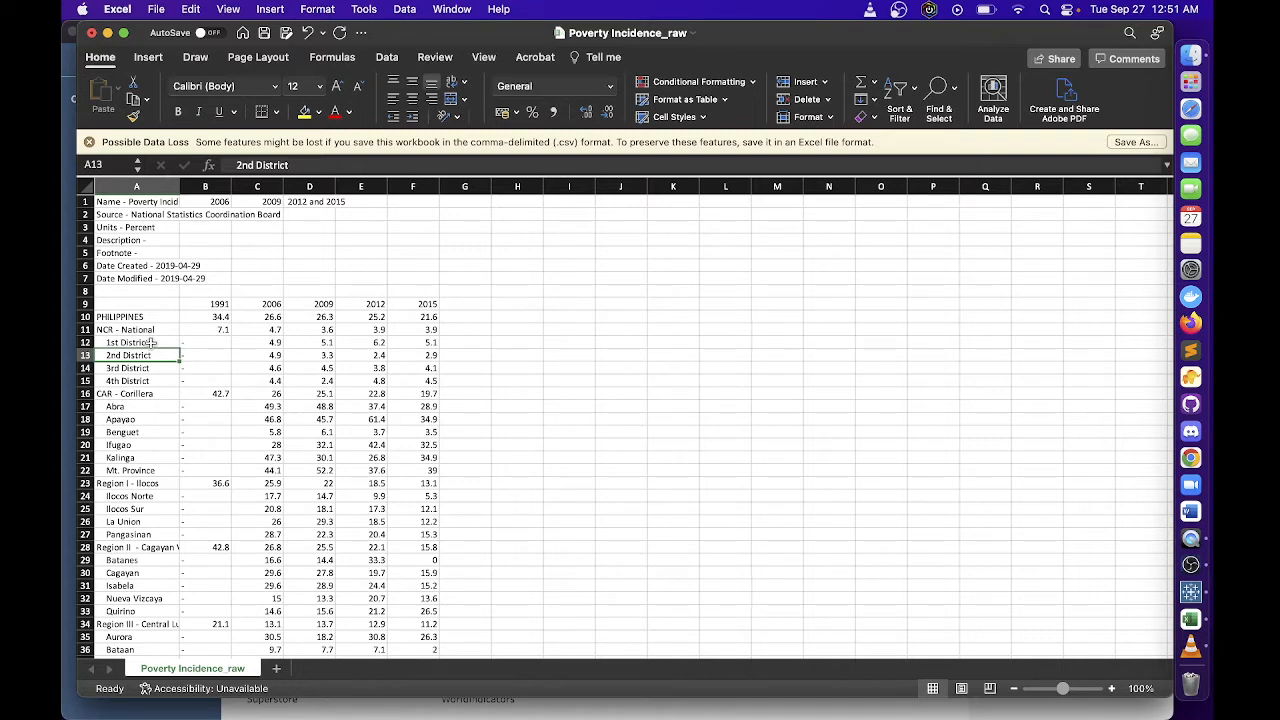
{"action": "left_click", "coordinate": [147, 317]}
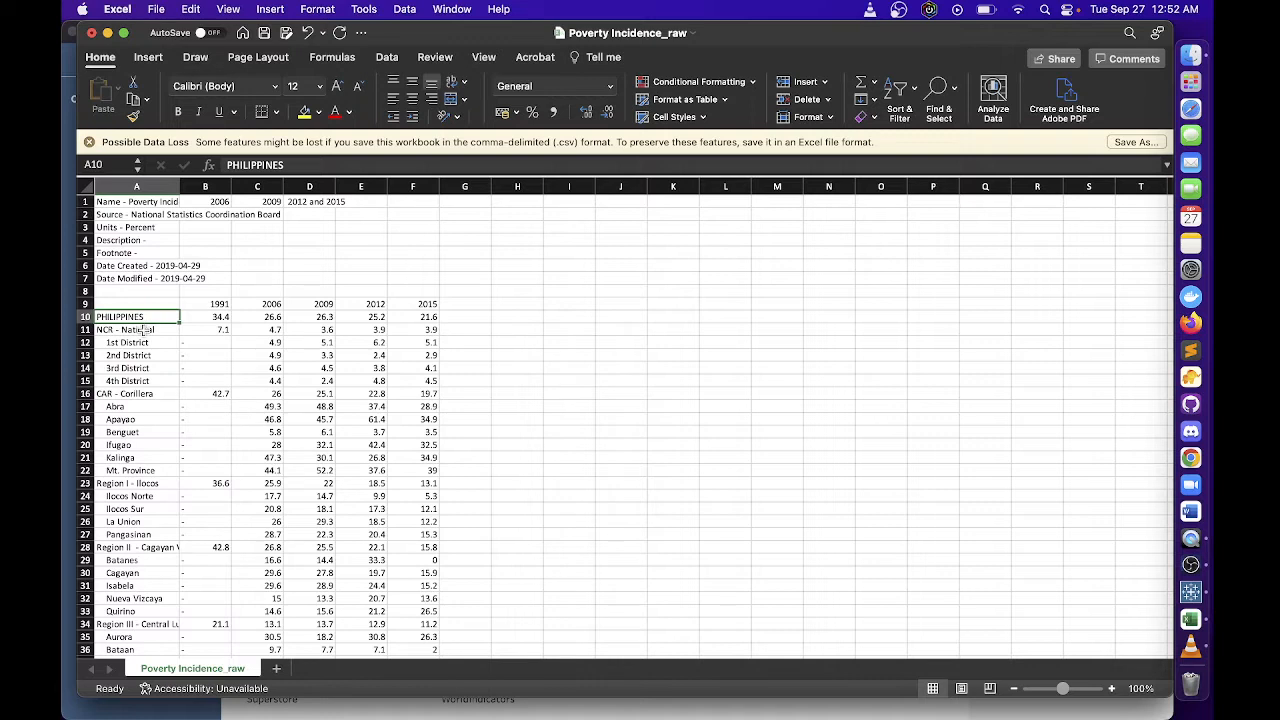
{"action": "left_click", "coordinate": [145, 330]}
{"action": "left_click", "coordinate": [145, 354]}
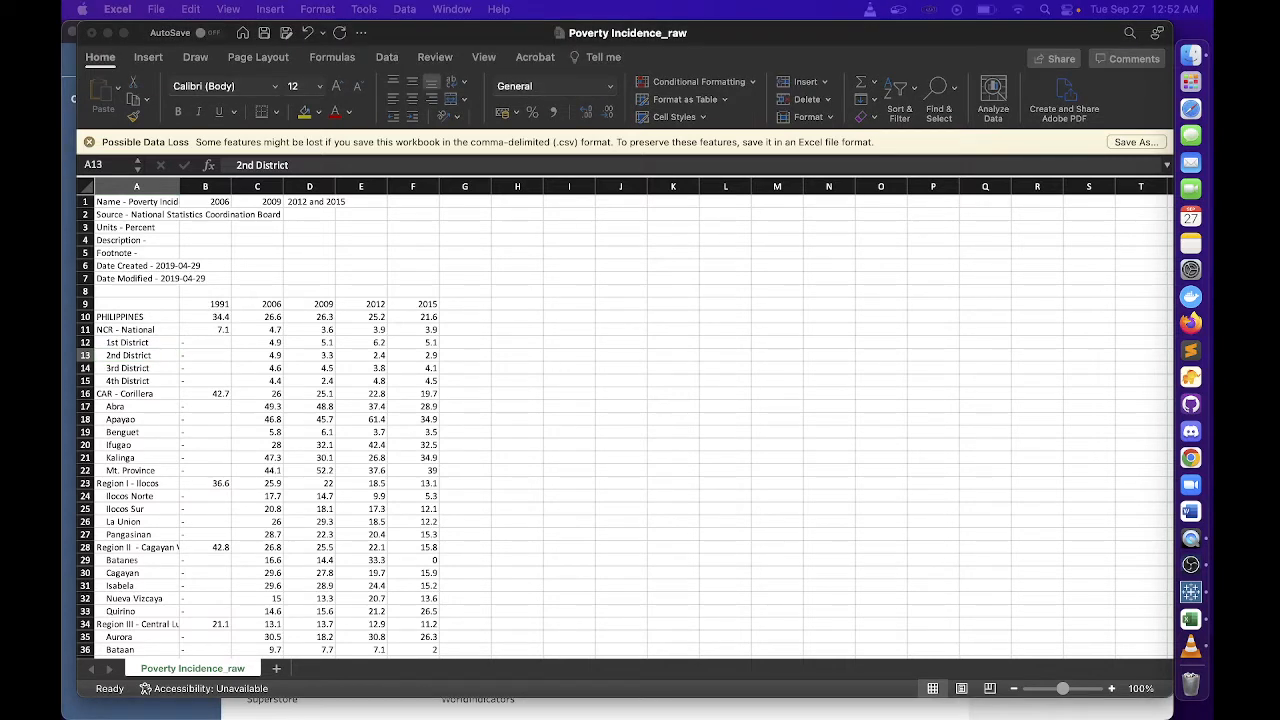
{"action": "left_click", "coordinate": [203, 349]}
{"action": "left_click", "coordinate": [198, 359]}
{"action": "left_click", "coordinate": [195, 376]}
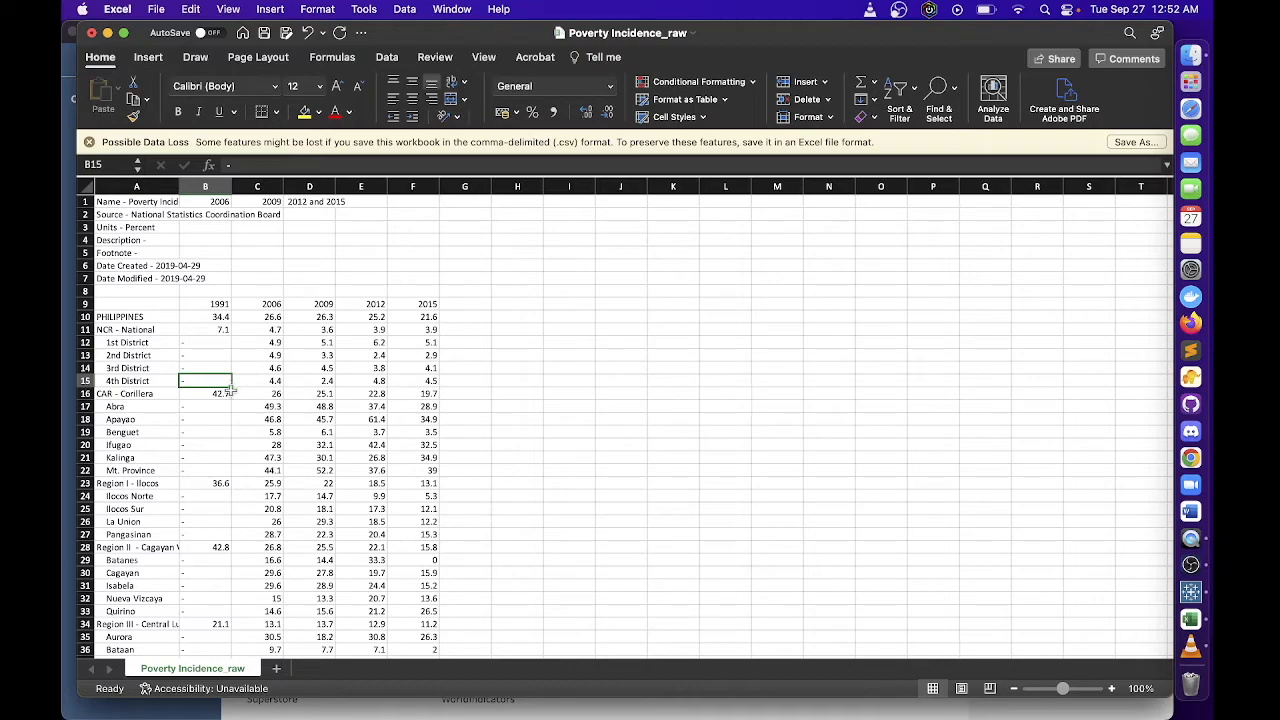
{"action": "scroll", "coordinate": [228, 392], "scroll_direction": "down", "scroll_amount": 15}
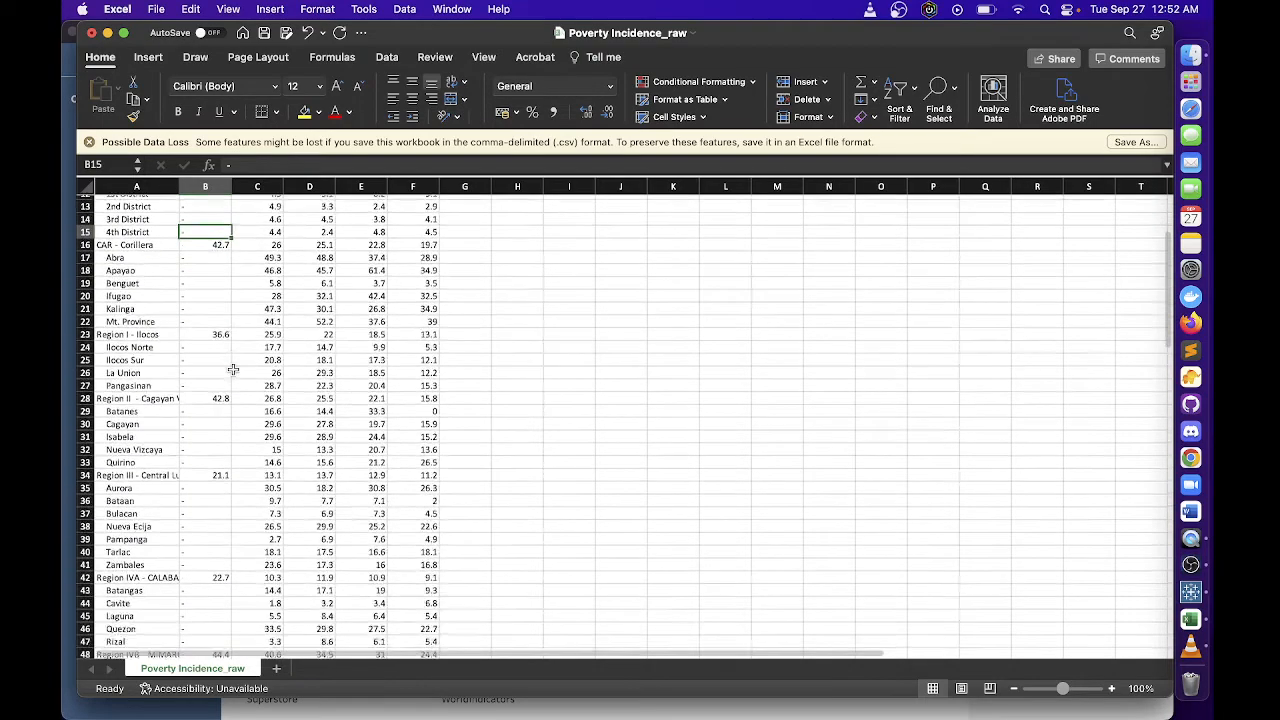
{"action": "scroll", "coordinate": [232, 370], "scroll_direction": "down", "scroll_amount": 20}
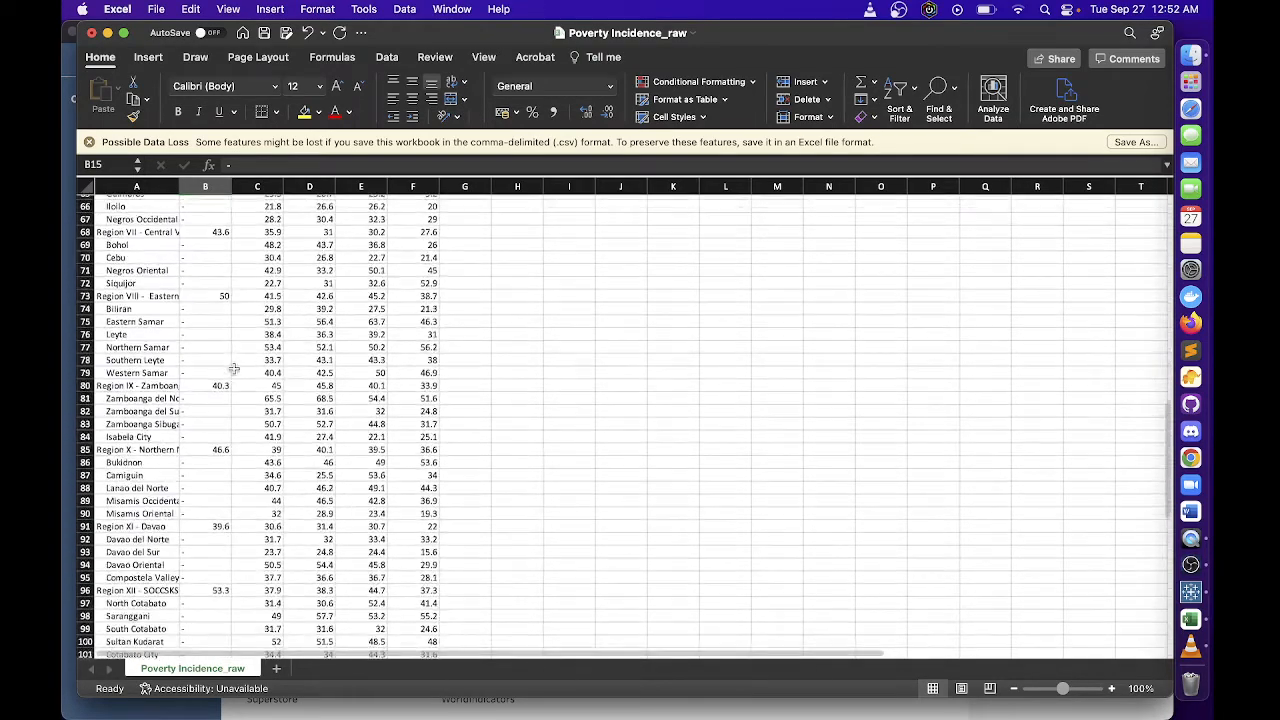
{"action": "scroll", "coordinate": [232, 370], "scroll_direction": "down", "scroll_amount": 5}
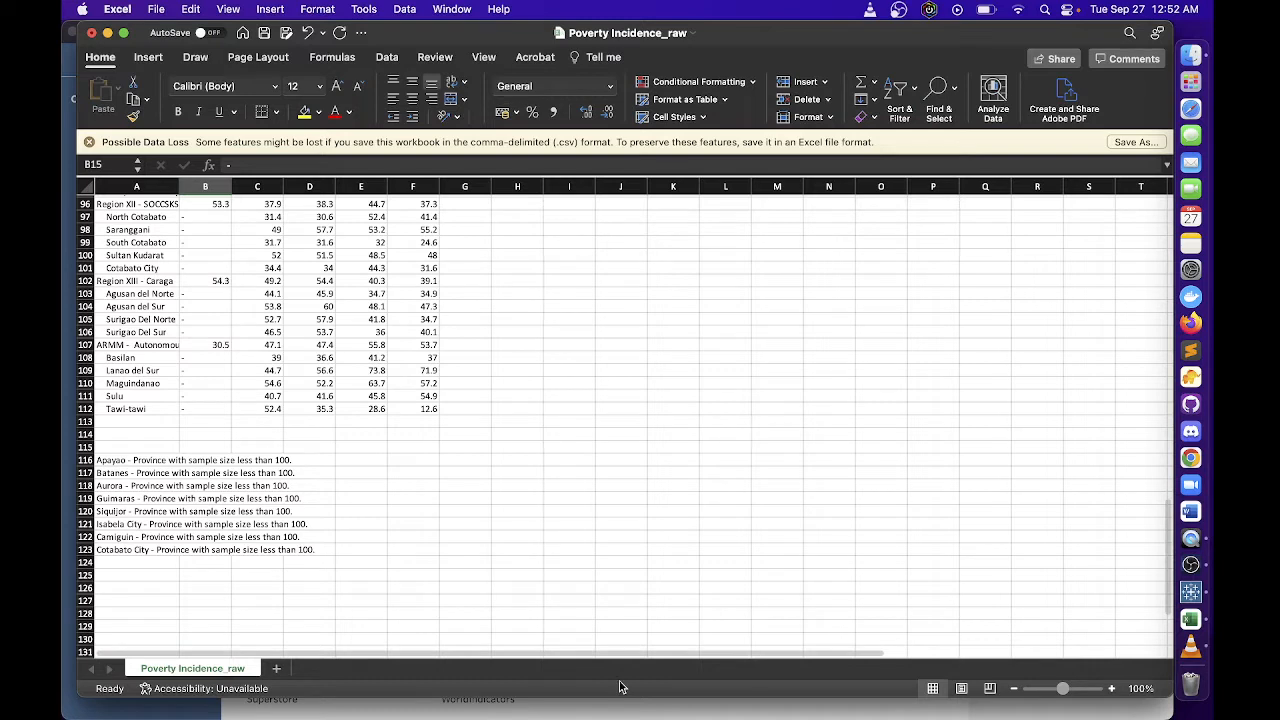
{"action": "left_click", "coordinate": [598, 709]}
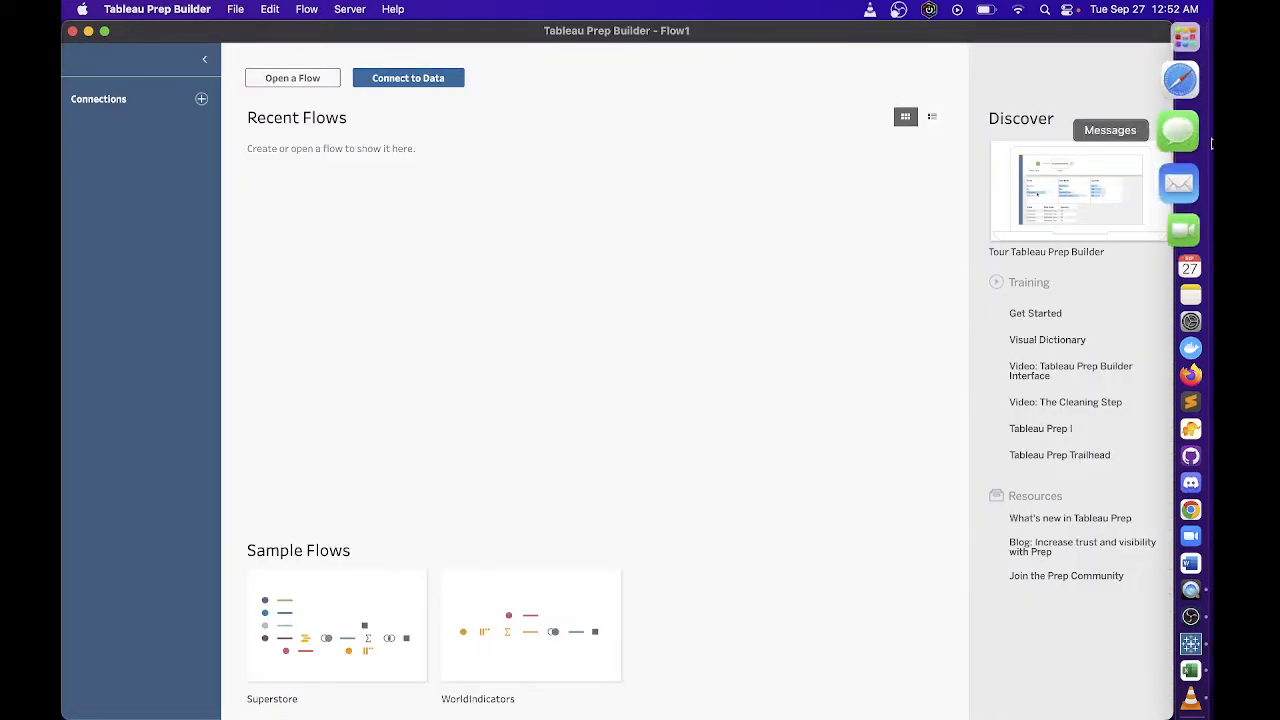
{"action": "left_click", "coordinate": [1189, 65]}
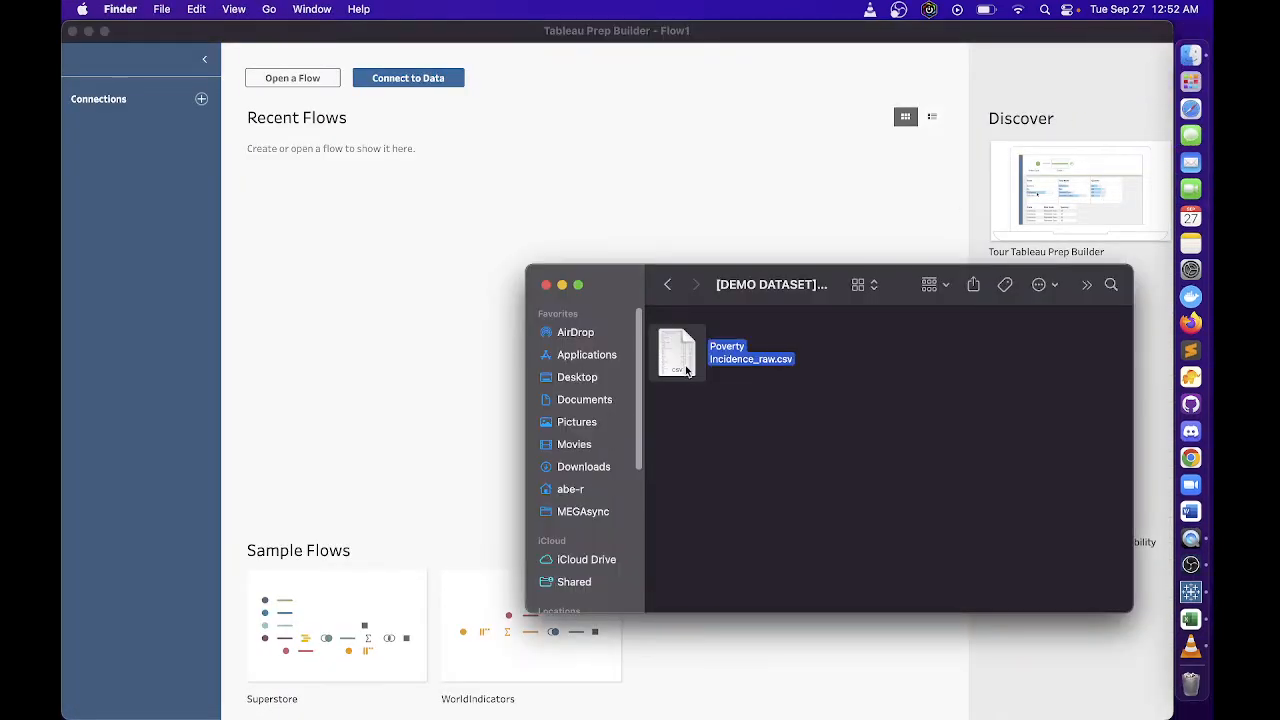
{"action": "left_click", "coordinate": [200, 104]}
{"action": "left_click", "coordinate": [201, 101]}
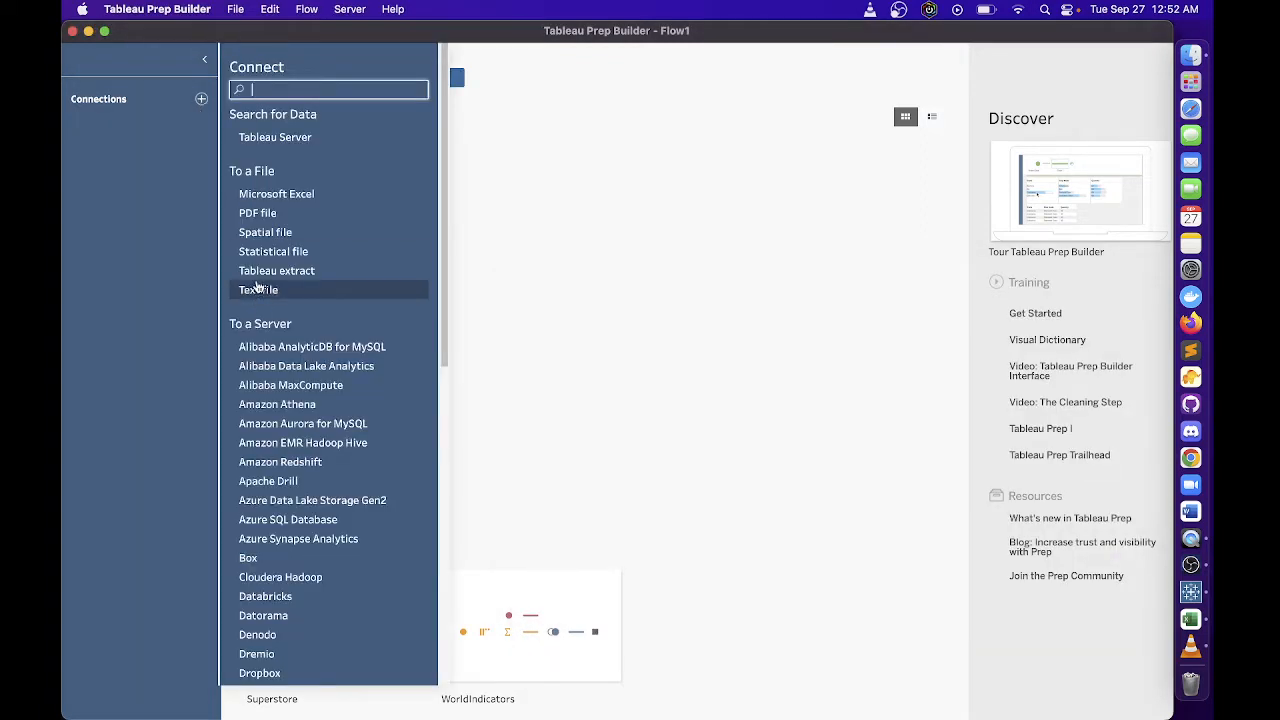
{"action": "left_click", "coordinate": [556, 226]}
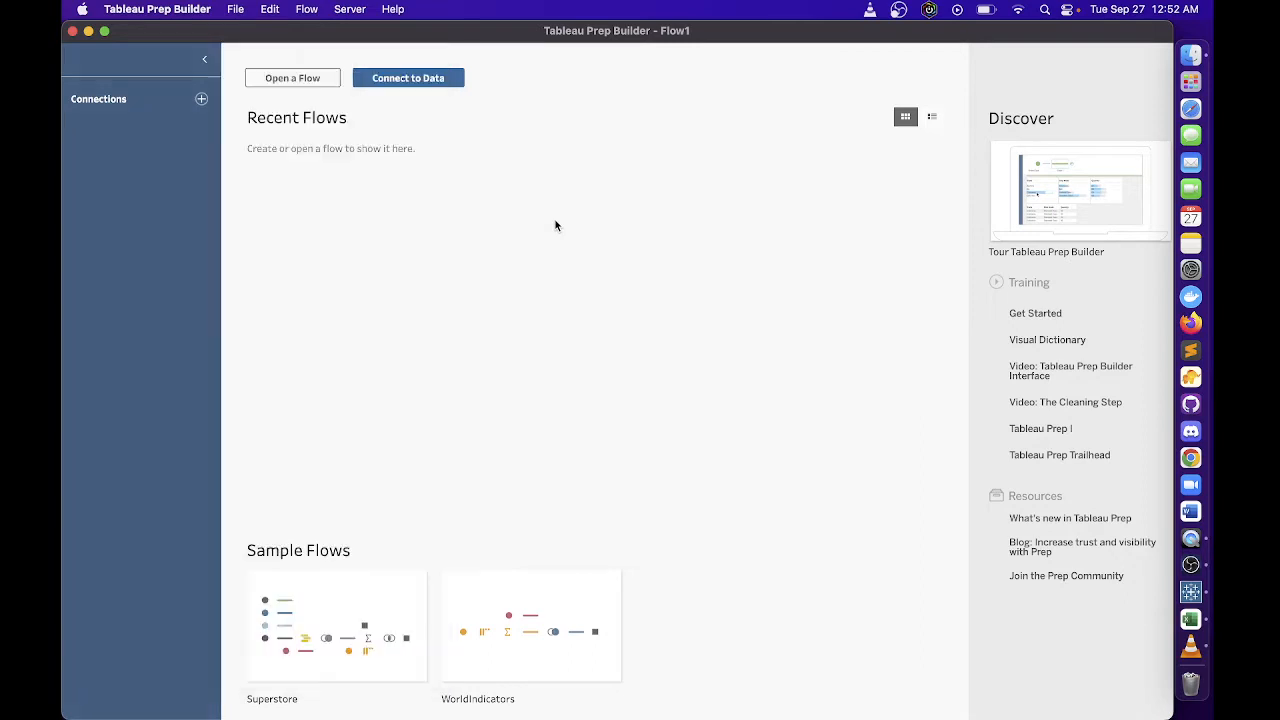
Add Poverty Incidence_raw.csv from the Finder demo dataset folder to the Tableau Prep flow as an input
{"action": "left_click", "coordinate": [1196, 58]}
{"action": "left_click_drag", "start_coordinate": [672, 348], "coordinate": [300, 259]}
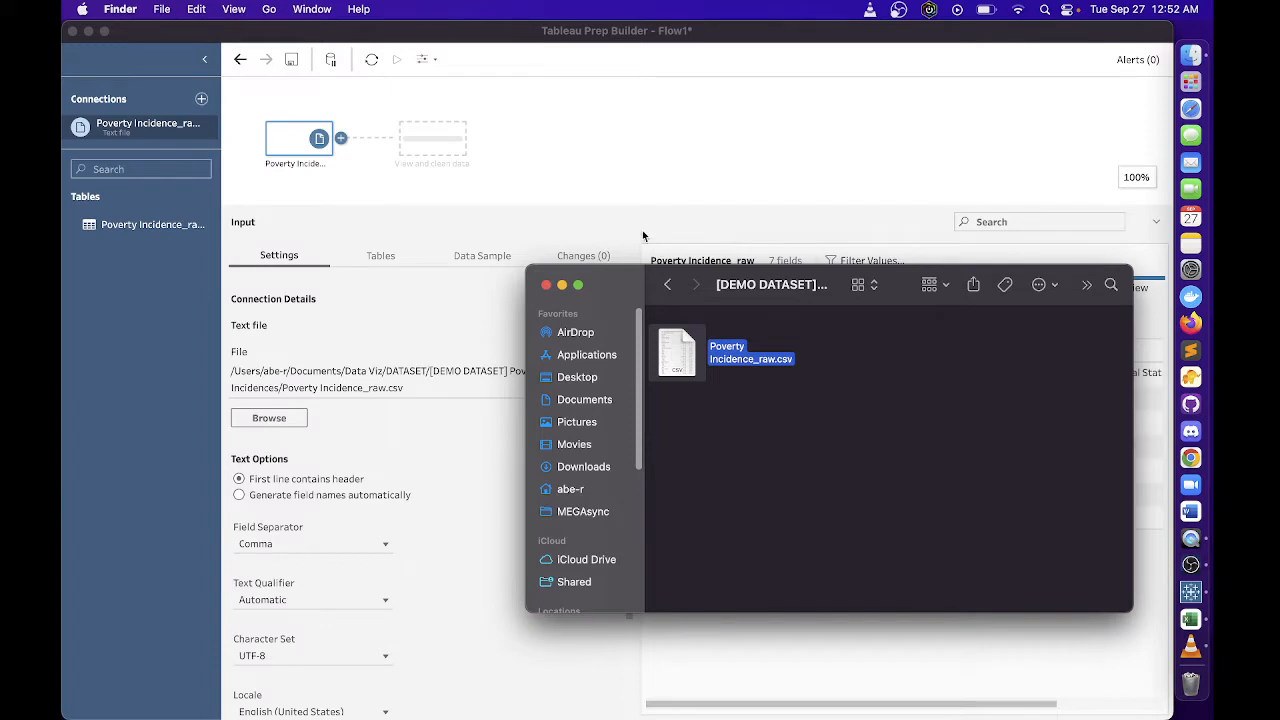
{"action": "left_click", "coordinate": [643, 235]}
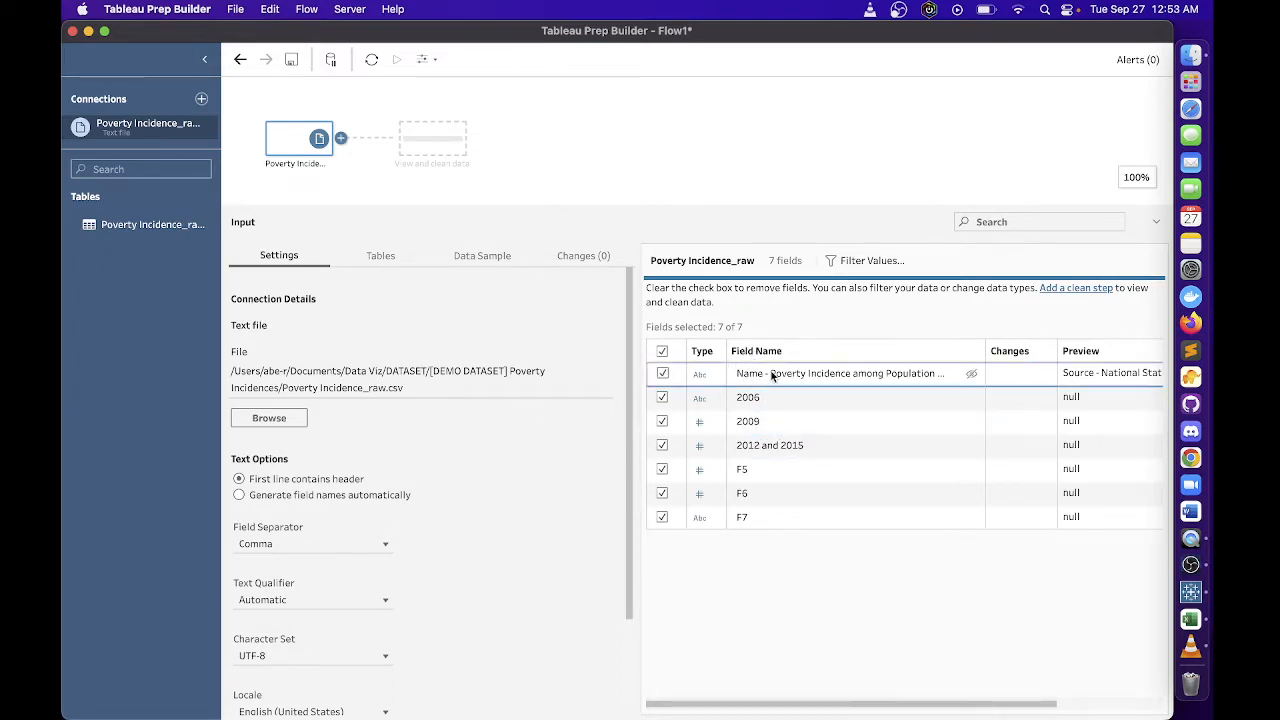
Switch to the Excel workbook, review the metadata rows above the data table, and return to Tableau Prep Builder
{"action": "left_click", "coordinate": [1190, 618]}
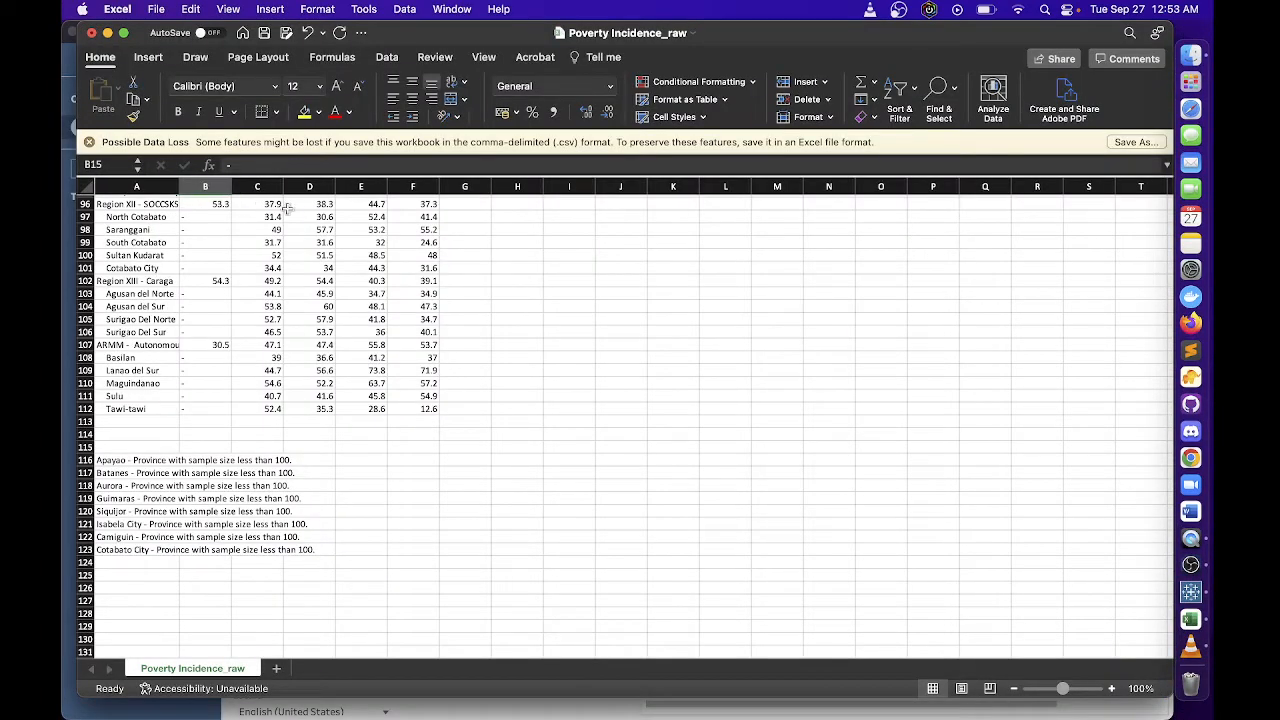
{"action": "scroll", "coordinate": [549, 338], "scroll_direction": "down", "scroll_amount": 3}
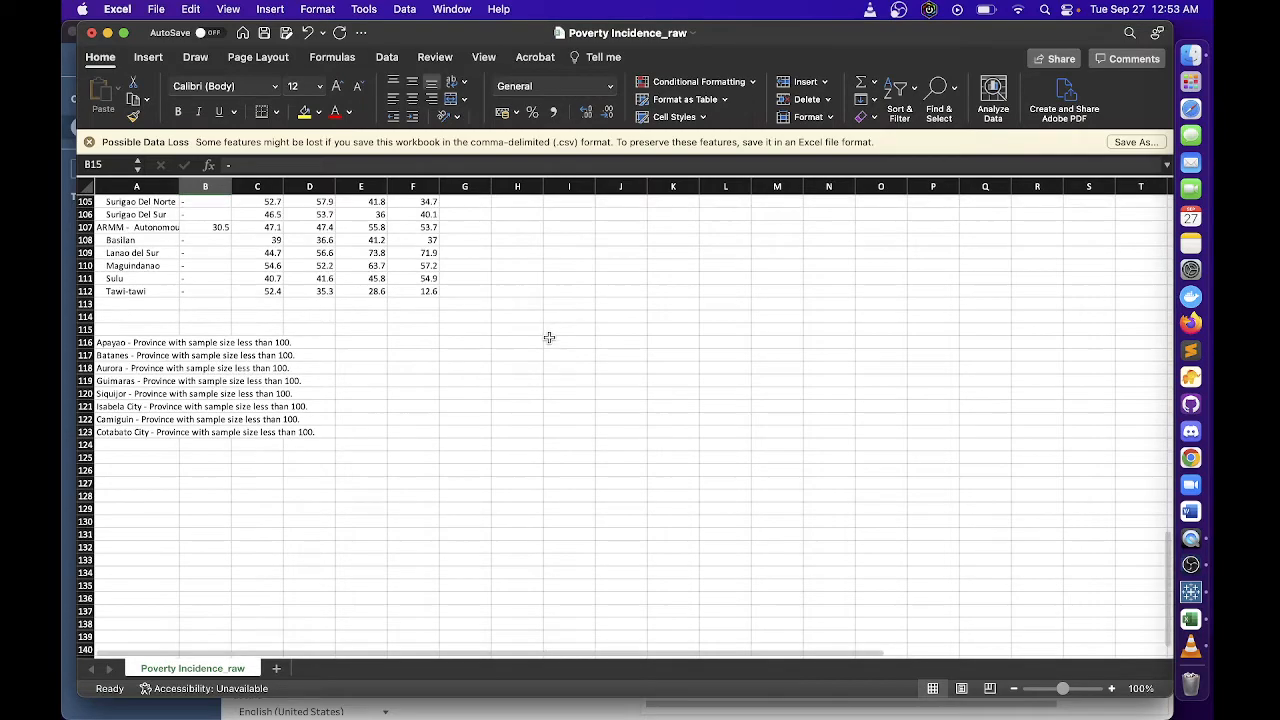
{"action": "scroll", "coordinate": [549, 338], "scroll_direction": "up", "scroll_amount": 20}
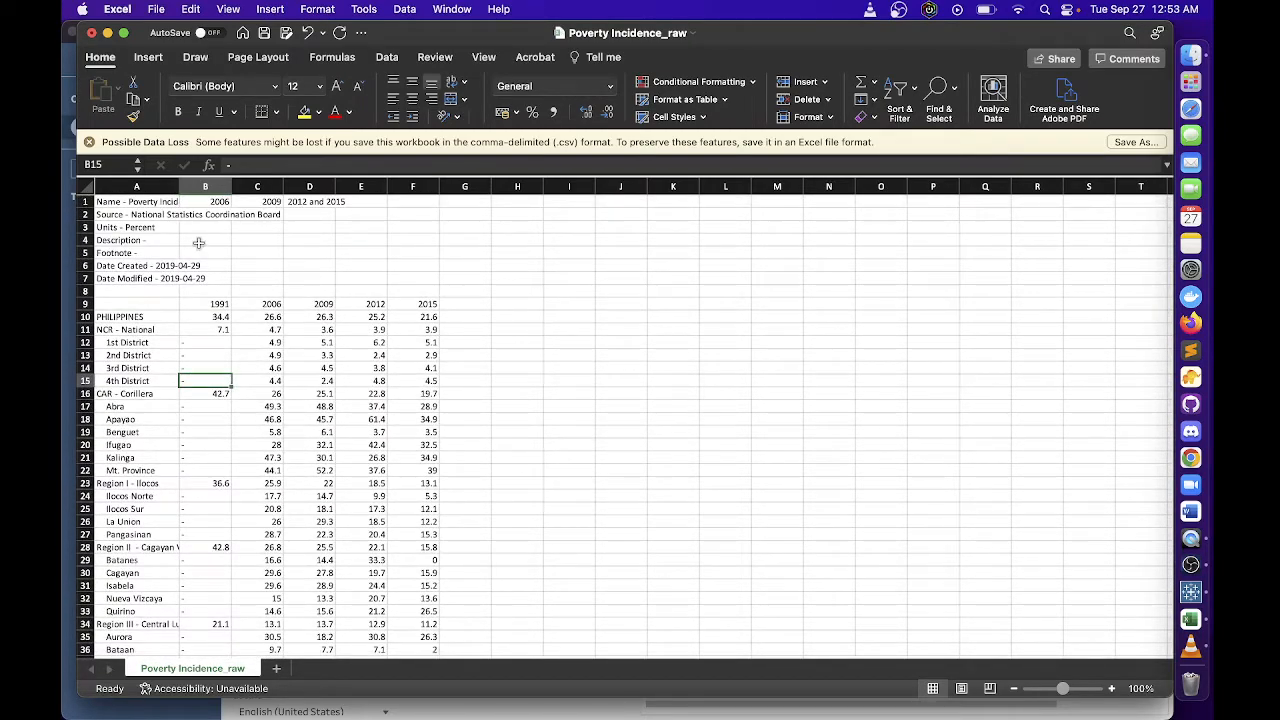
{"action": "left_click", "coordinate": [97, 201]}
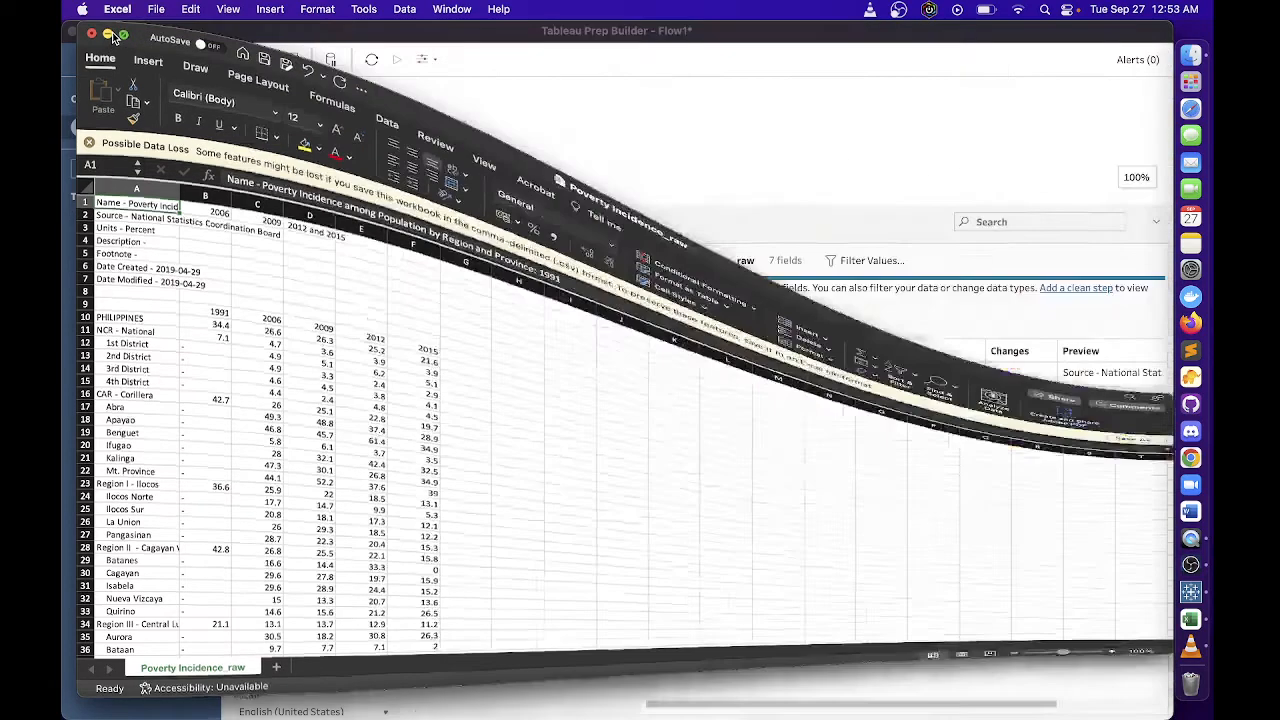
{"action": "left_click", "coordinate": [108, 33]}
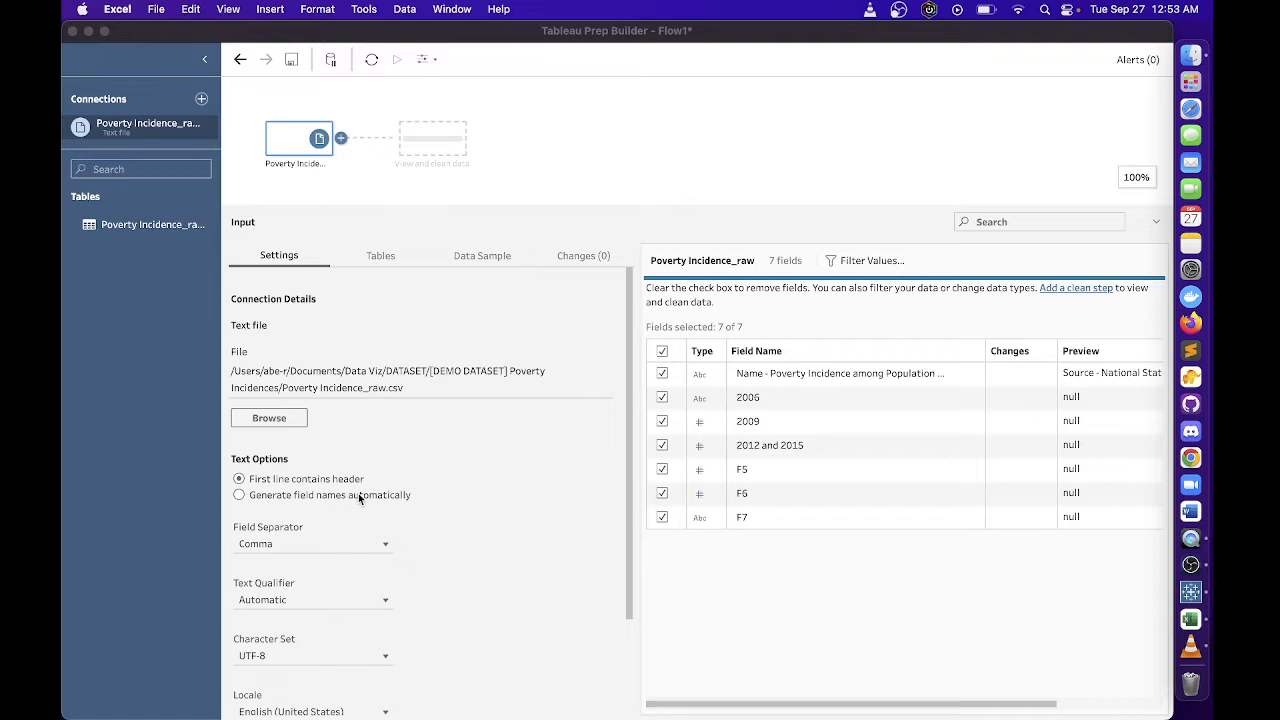
Set the text input to generate field names automatically and add a clean step after it
{"action": "left_click", "coordinate": [239, 498]}
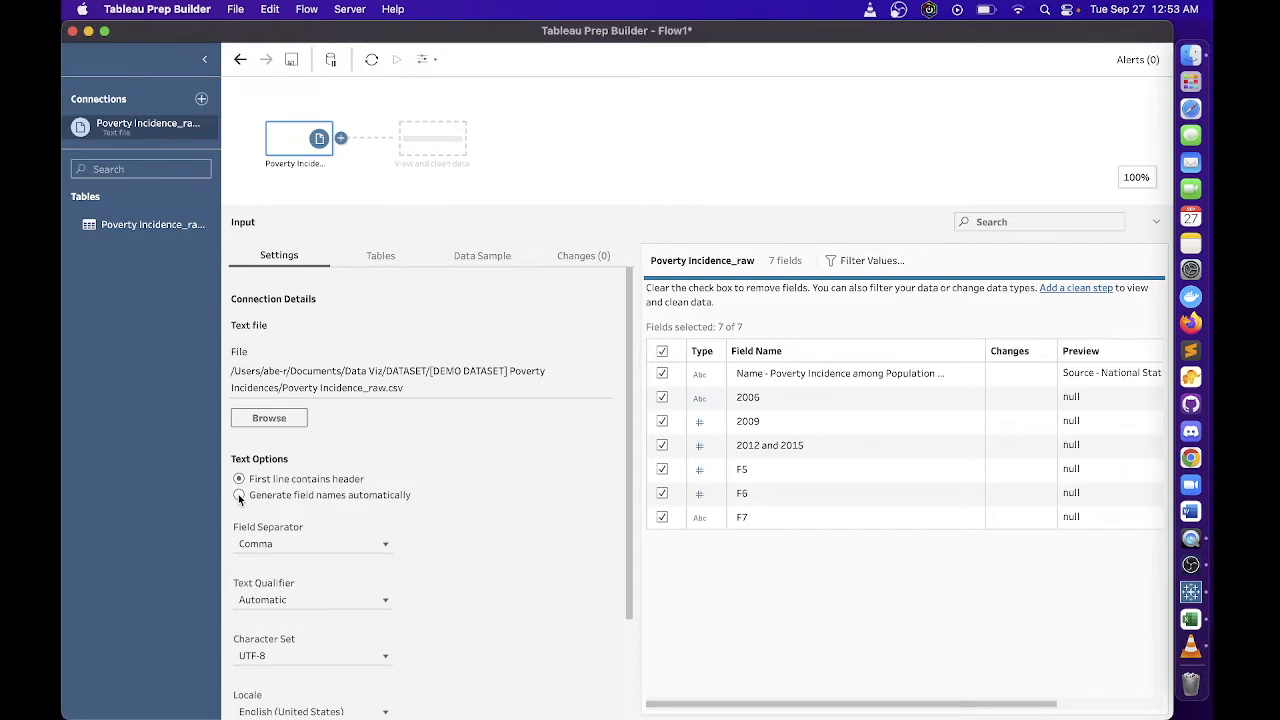
{"action": "left_click", "coordinate": [239, 497]}
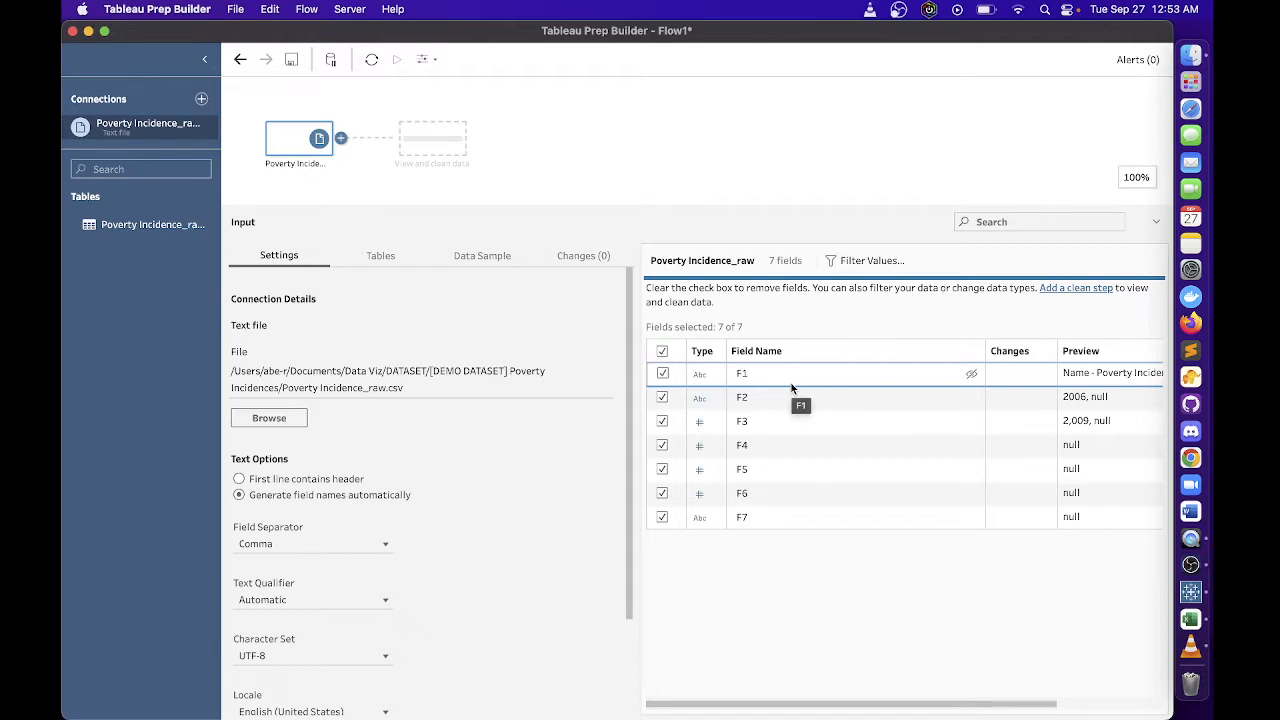
{"action": "left_click", "coordinate": [340, 137]}
{"action": "left_click", "coordinate": [406, 178]}
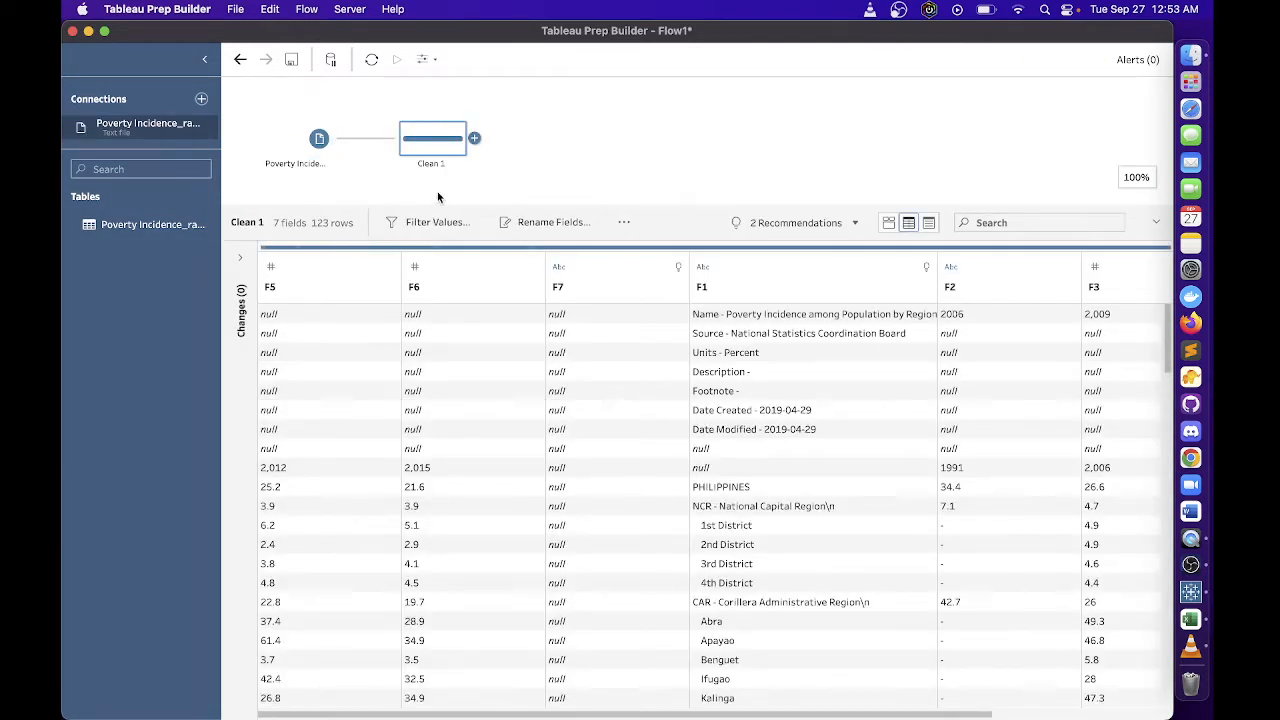
Move fields F5, F6 and F7 together to after F4 in the clean step
{"action": "left_click", "coordinate": [350, 285]}
{"action": "left_click", "coordinate": [581, 292], "text": "shift"}
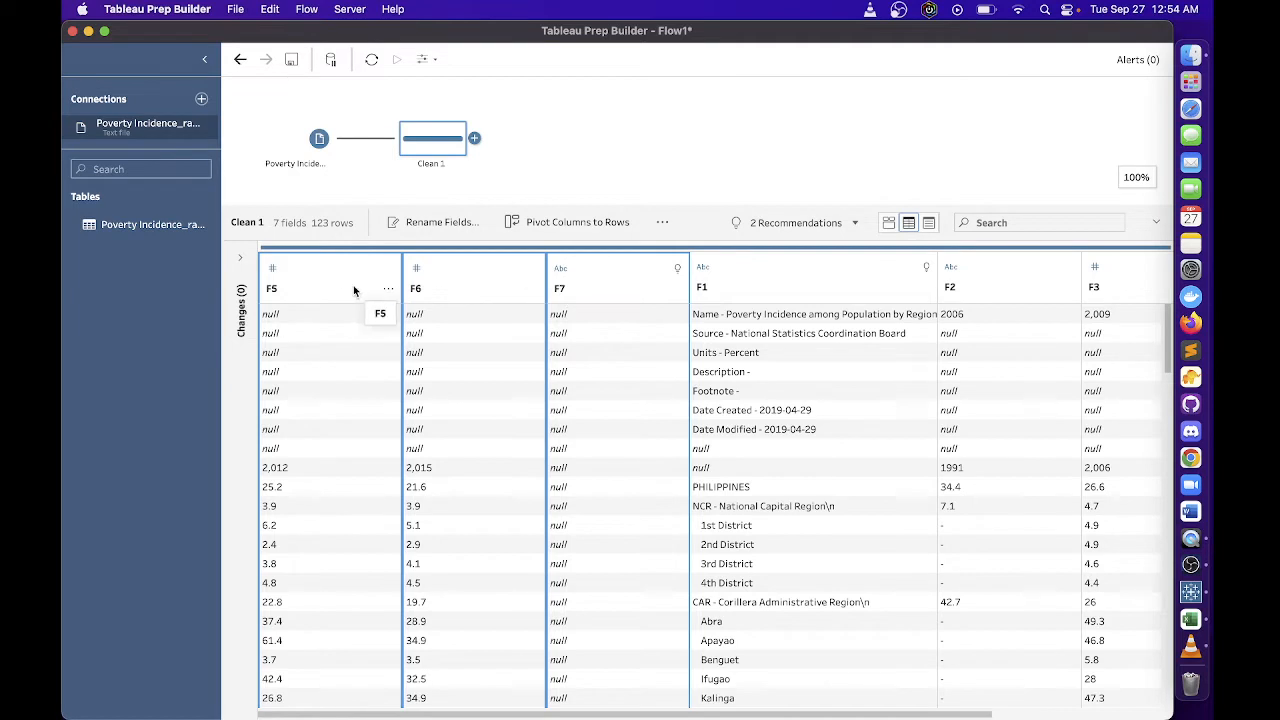
{"action": "left_click_drag", "start_coordinate": [323, 277], "coordinate": [1127, 285]}
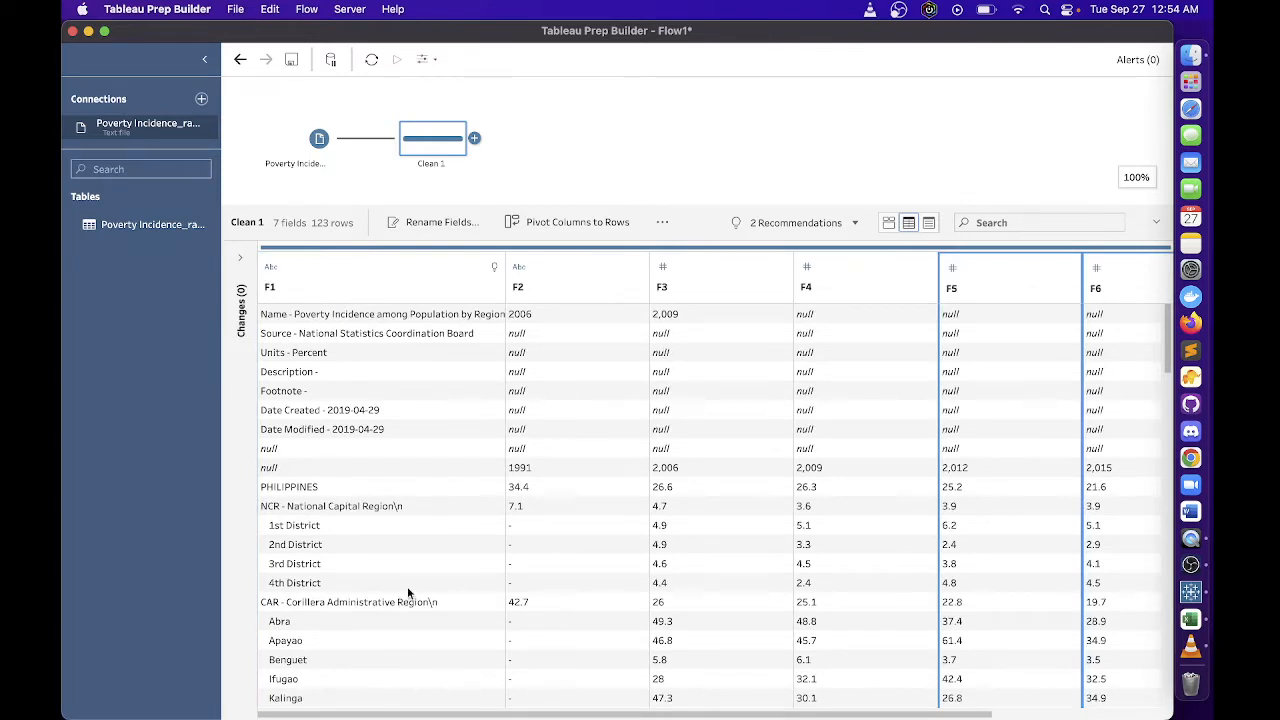
{"action": "left_click", "coordinate": [426, 396]}
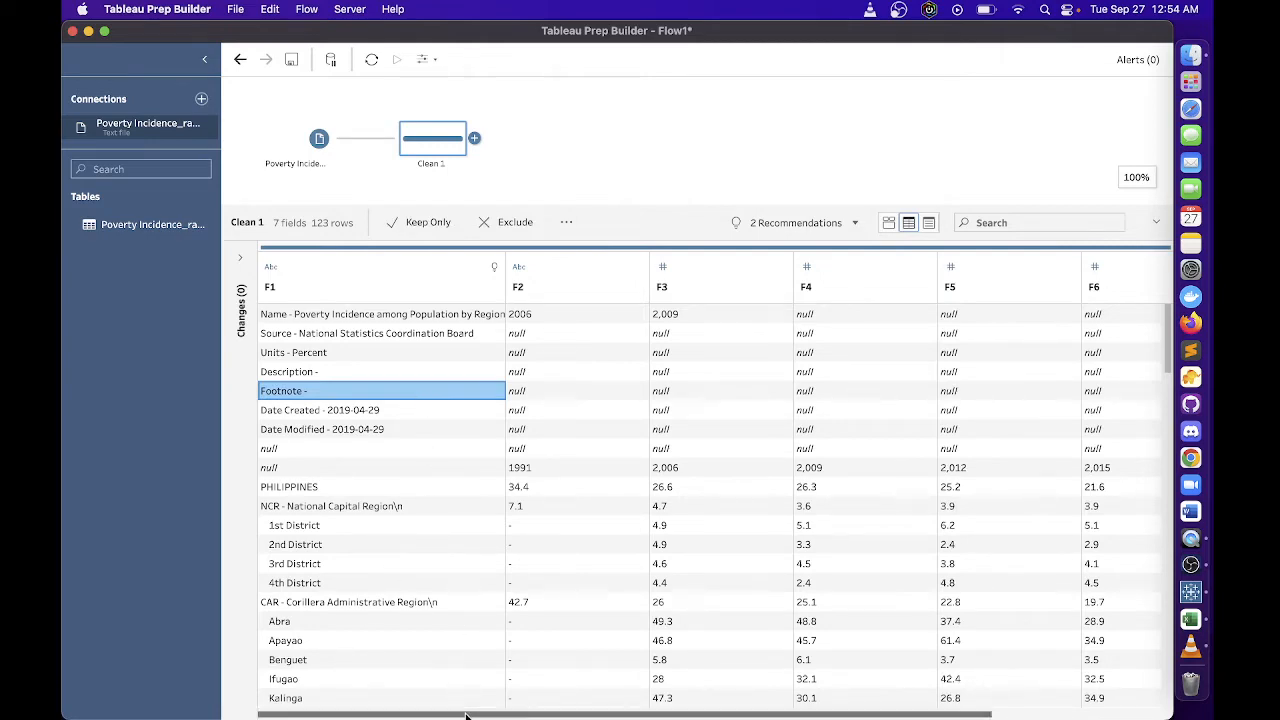
{"action": "left_click_drag", "start_coordinate": [465, 716], "coordinate": [436, 716]}
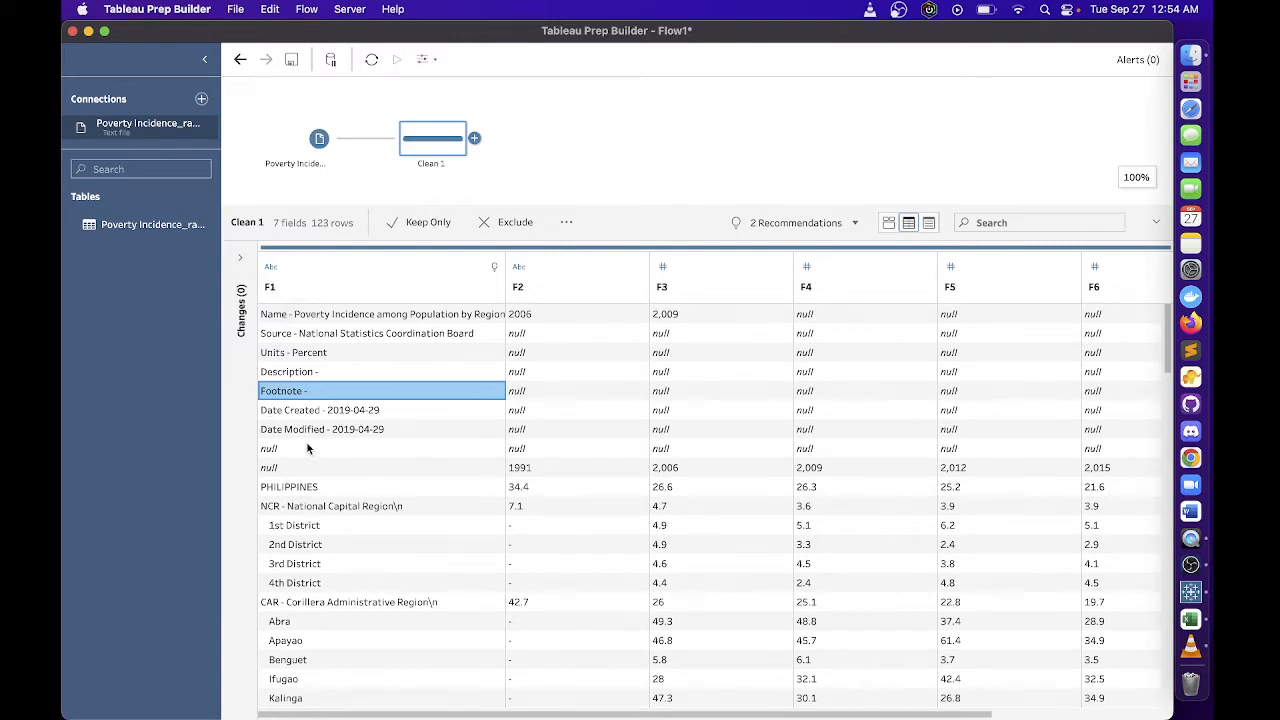
Rename field F1 as Province, F2 as 1991 and F3 as 2006
{"action": "double_click", "coordinate": [300, 288]}
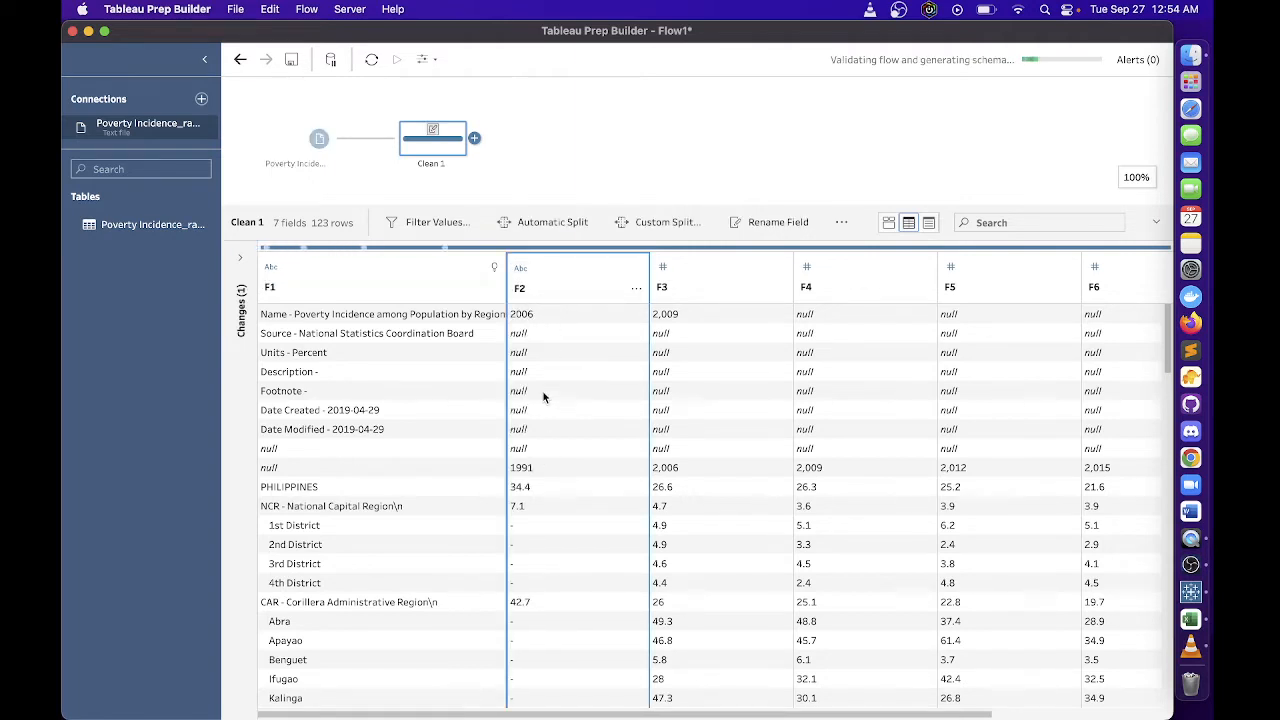
{"action": "double_click", "coordinate": [520, 289]}
{"action": "type", "text": "1991"}
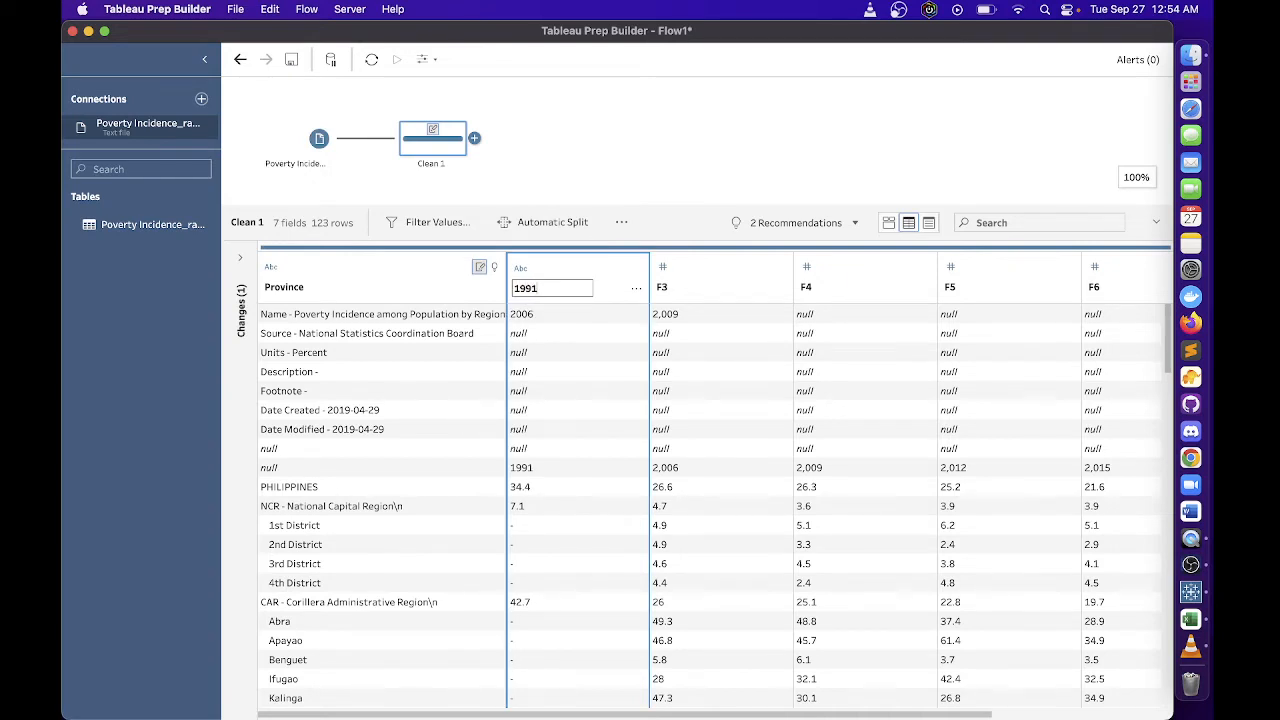
{"action": "double_click", "coordinate": [662, 287]}
{"action": "type", "text": "2006"}
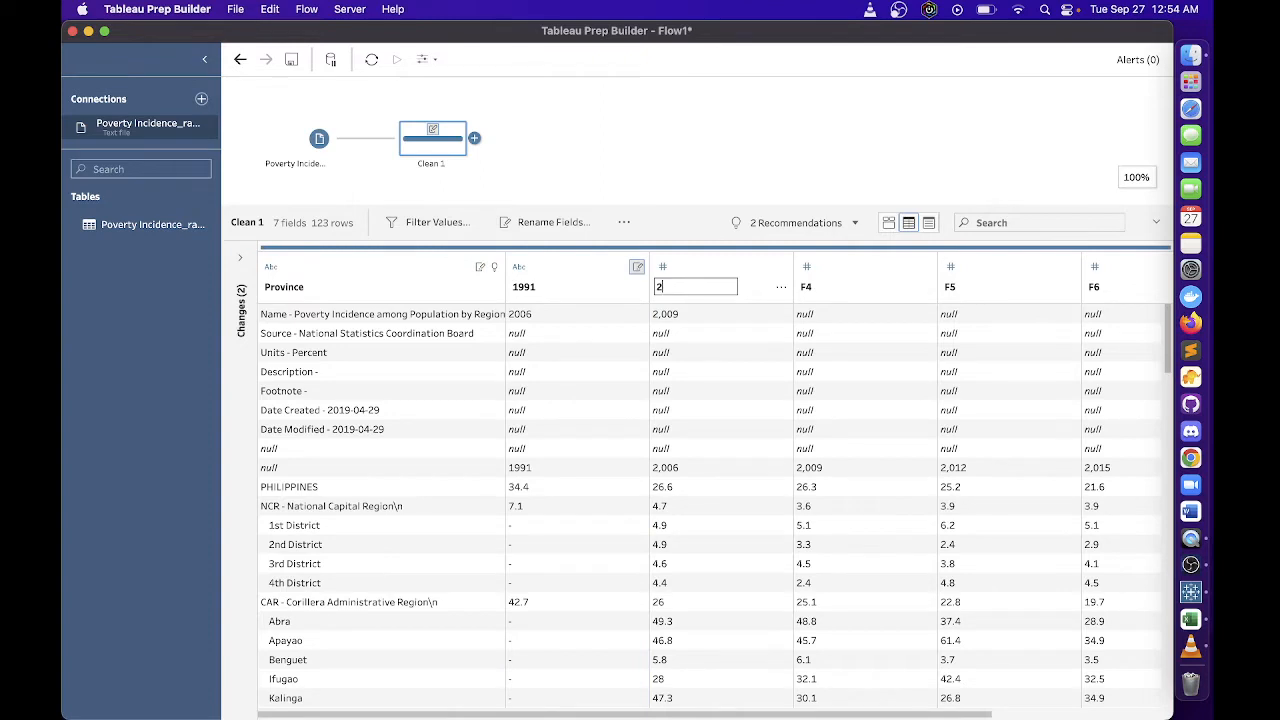
Rename field F4 as 2009 and field F5 as 2012
{"action": "left_click", "coordinate": [809, 288]}
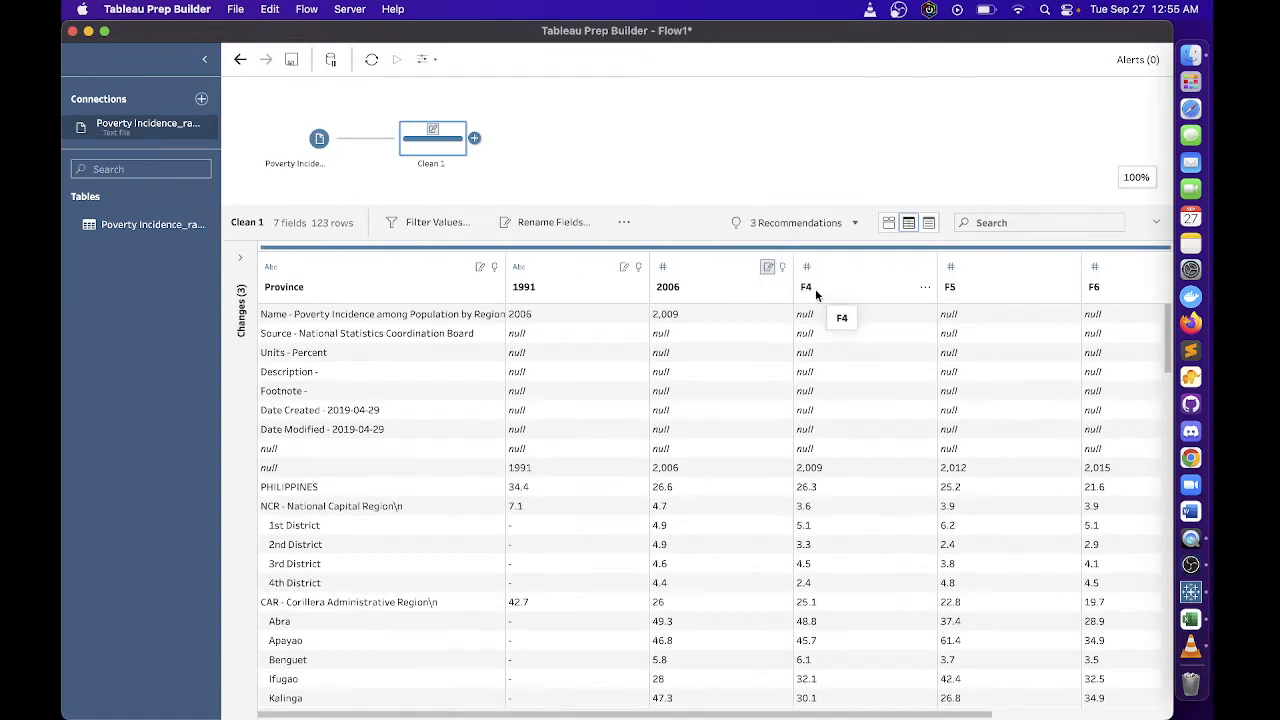
{"action": "double_click", "coordinate": [811, 288]}
{"action": "type", "text": "20009"}
{"action": "key", "text": "BackSpace"}
{"action": "key", "text": "BackSpace"}
{"action": "type", "text": "9"}
{"action": "left_click", "coordinate": [949, 287]}
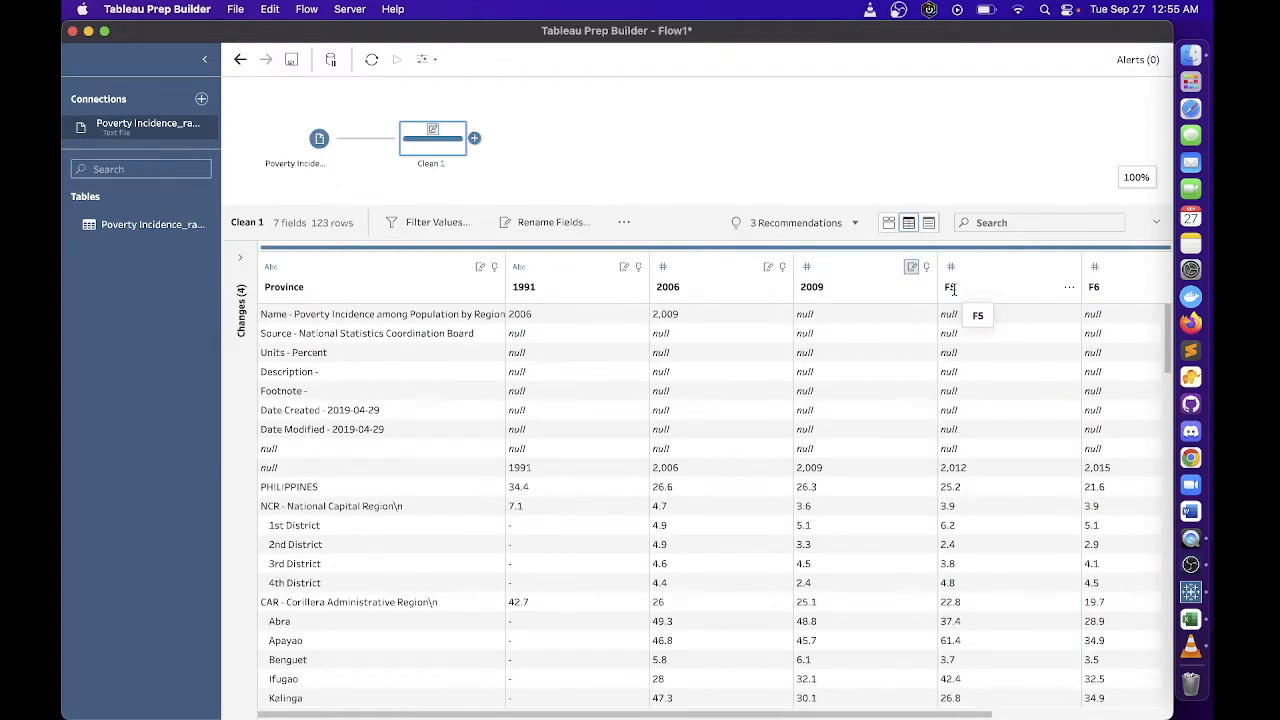
{"action": "double_click", "coordinate": [952, 288]}
{"action": "type", "text": "2002"}
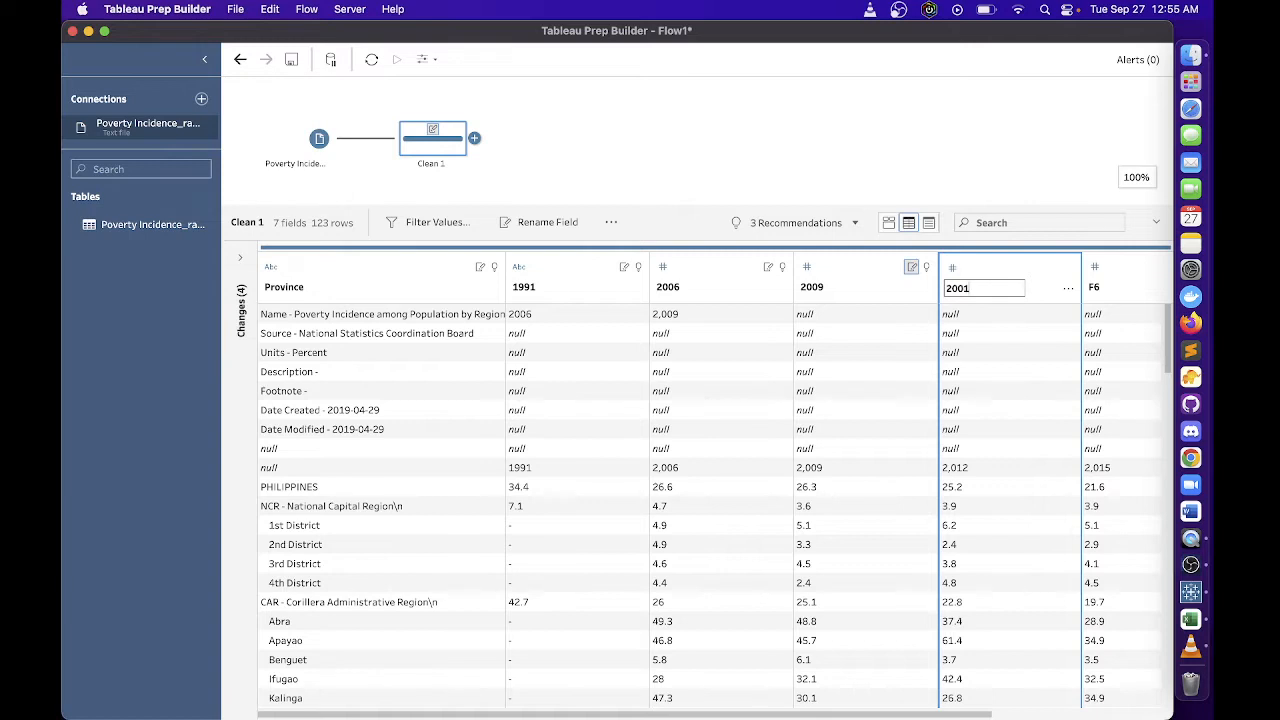
{"action": "key", "text": "BackSpace"}
{"action": "key", "text": "BackSpace"}
{"action": "type", "text": "12"}
{"action": "left_click", "coordinate": [1094, 289]}
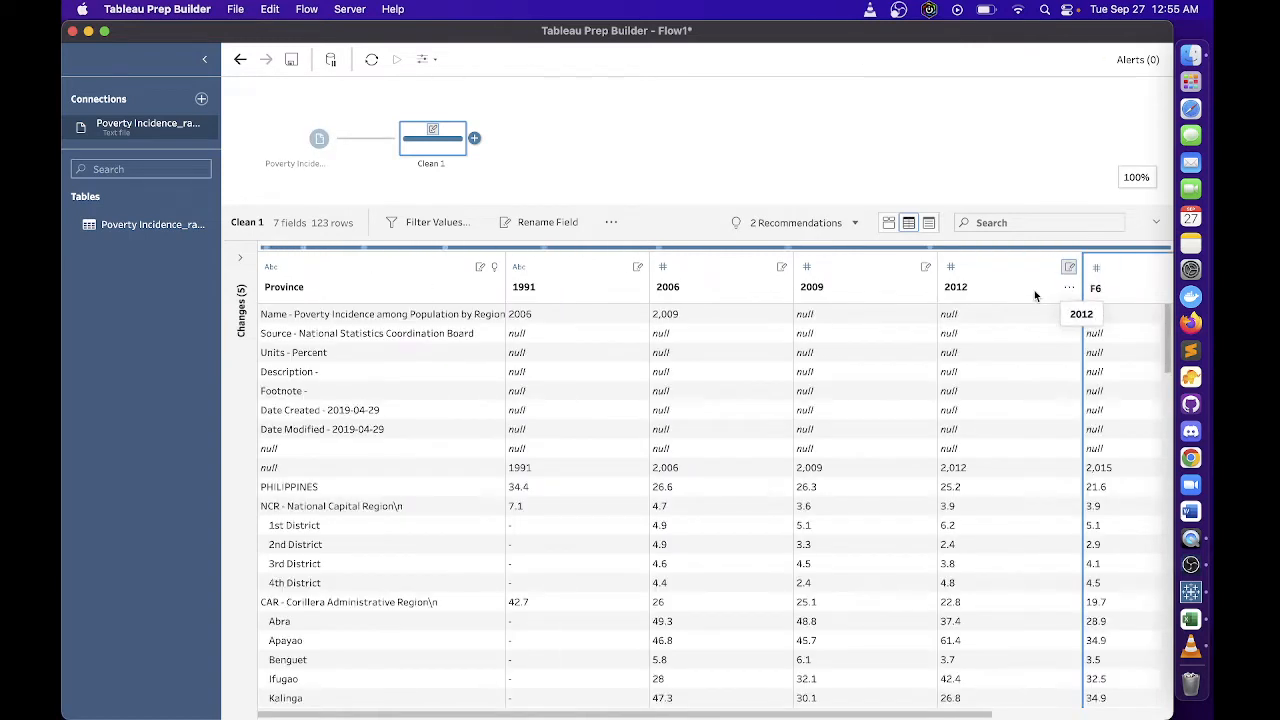
Rename field F6 as 2015
{"action": "double_click", "coordinate": [1094, 289]}
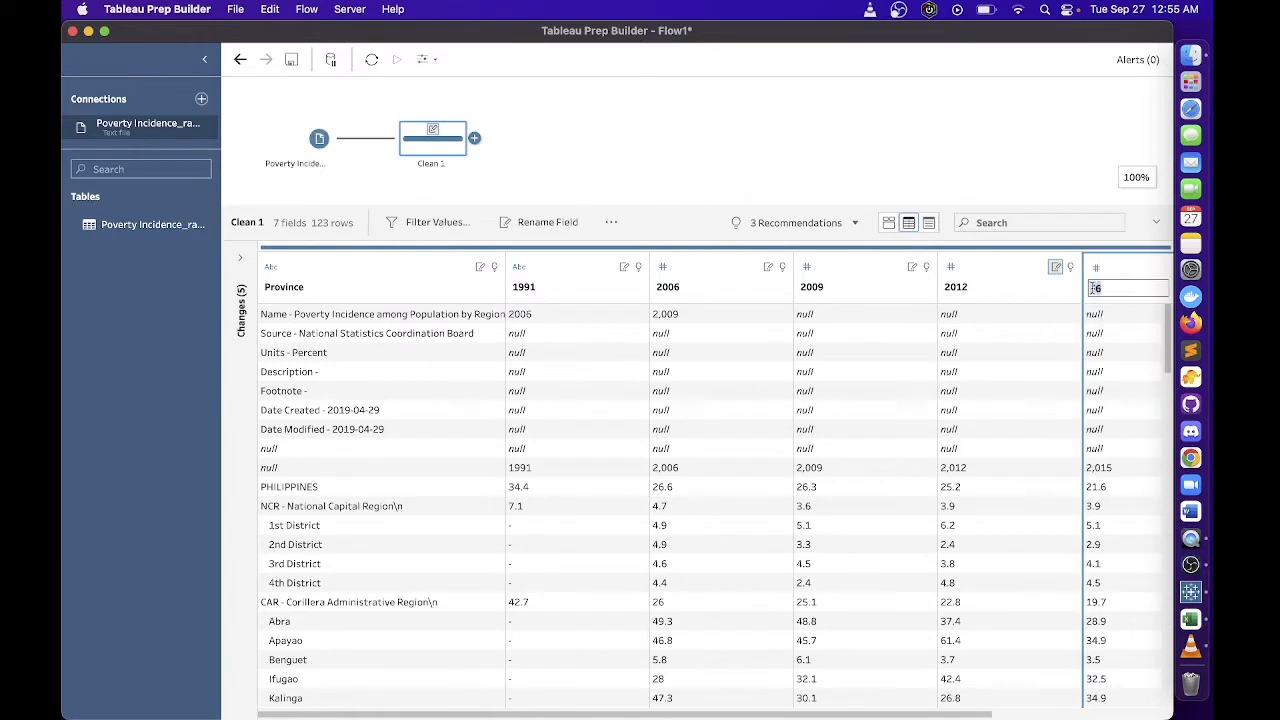
{"action": "type", "text": "2015"}
{"action": "left_click", "coordinate": [1046, 287]}
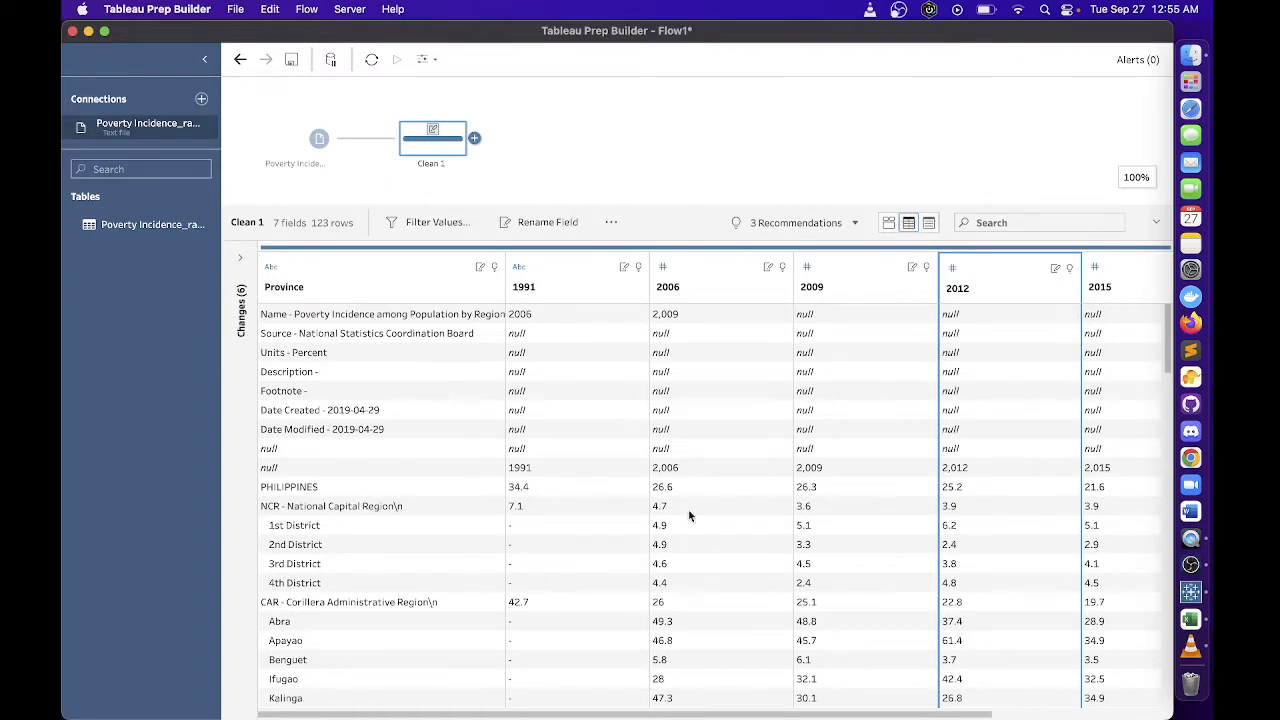
Look at the fields in the profile view and the list view, and return to the data grid
{"action": "left_click", "coordinate": [887, 224]}
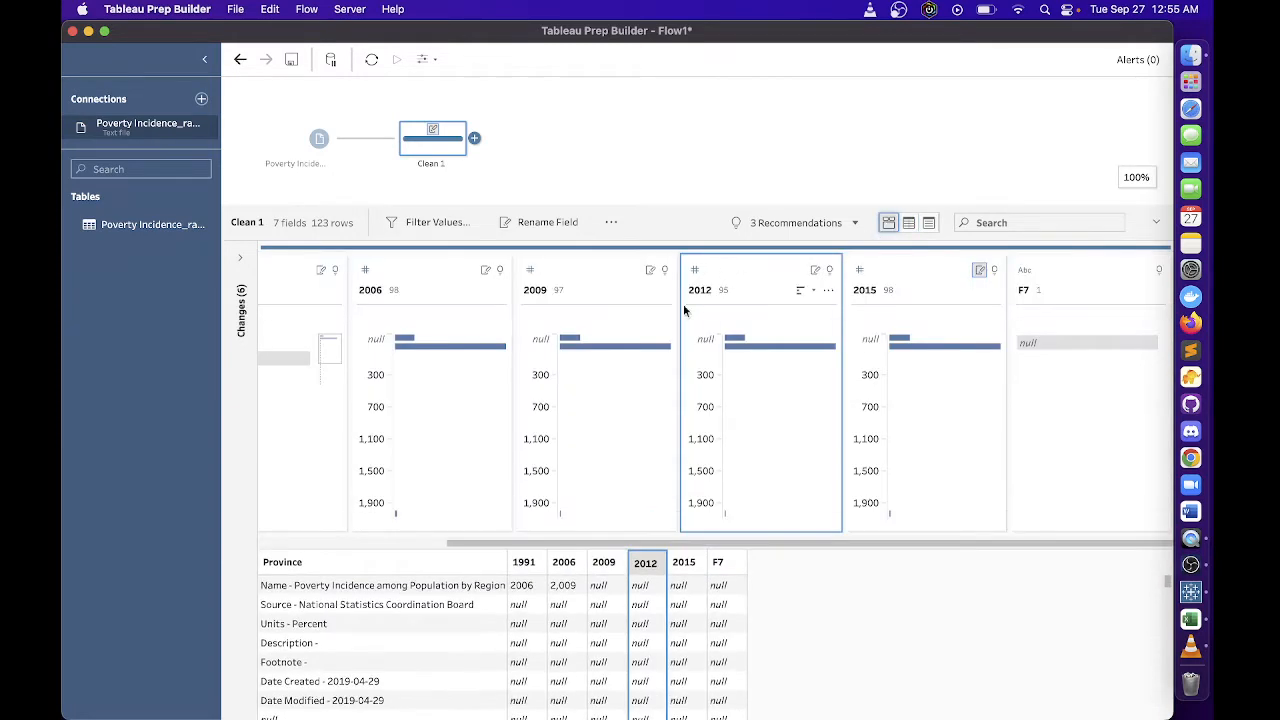
{"action": "left_click", "coordinate": [928, 223]}
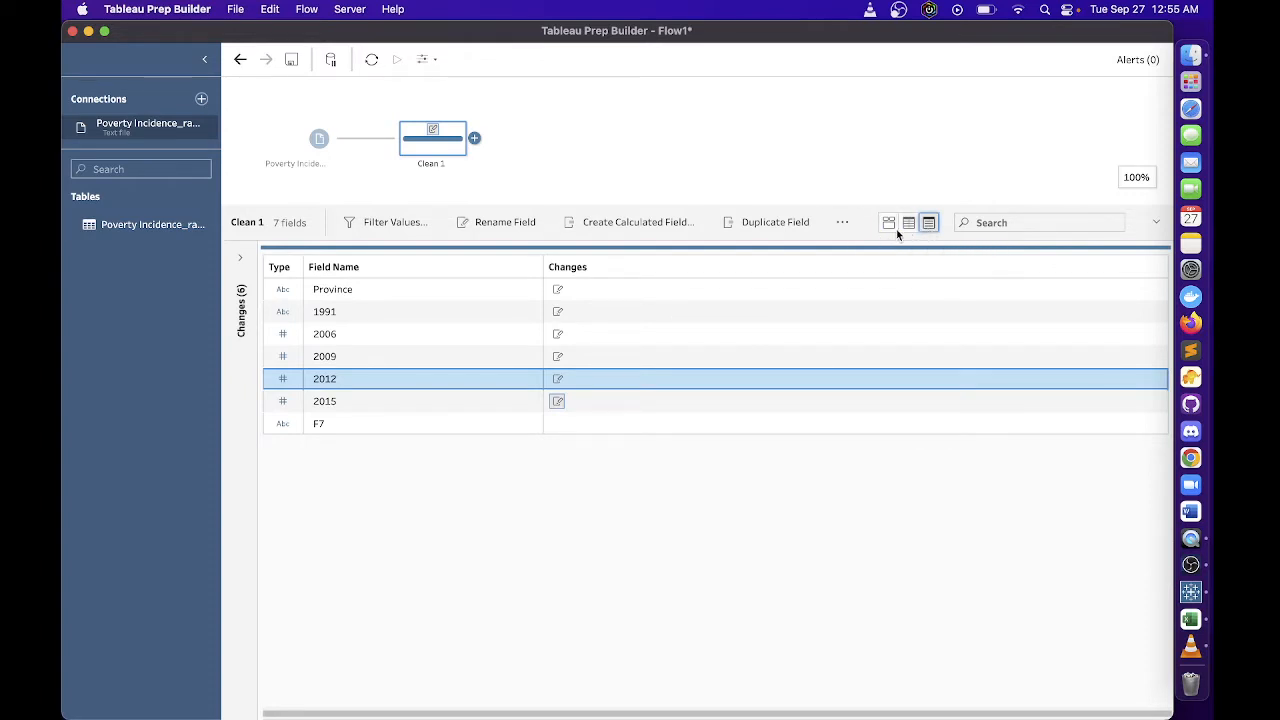
{"action": "left_click", "coordinate": [898, 228]}
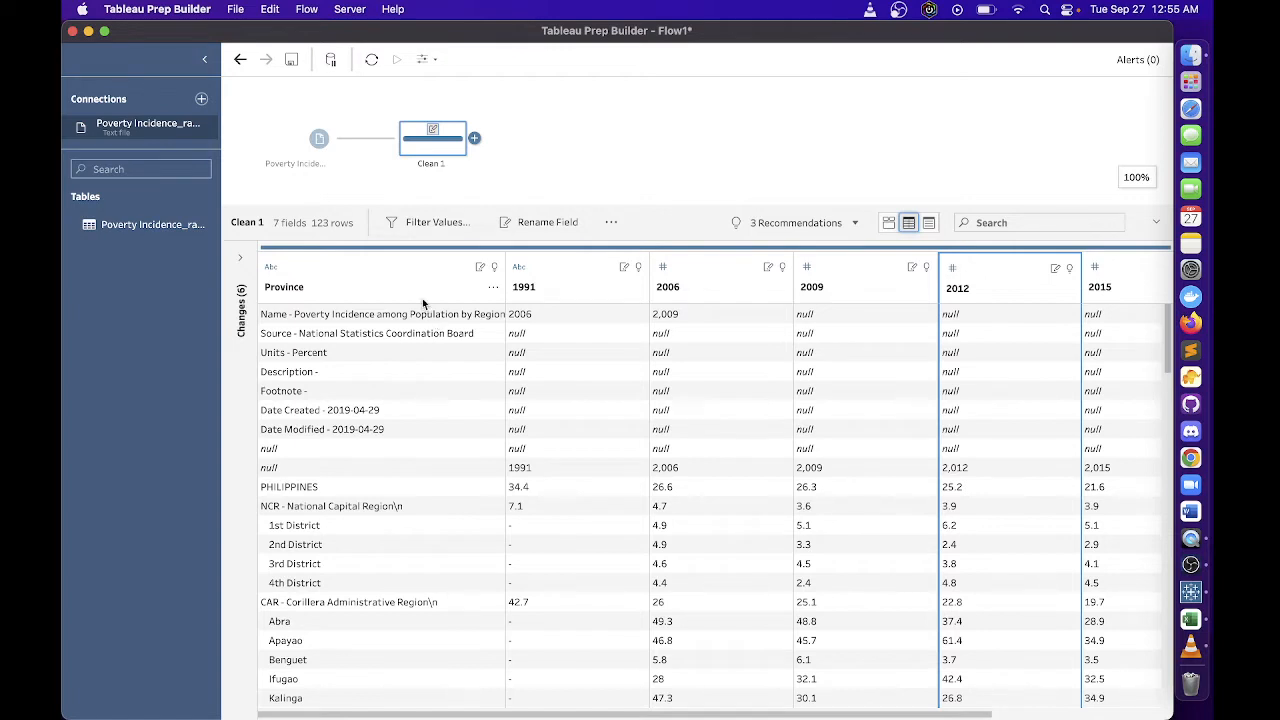
Rename the clean step as "remove unnecessary rows & columns" and reopen its data
{"action": "double_click", "coordinate": [430, 163]}
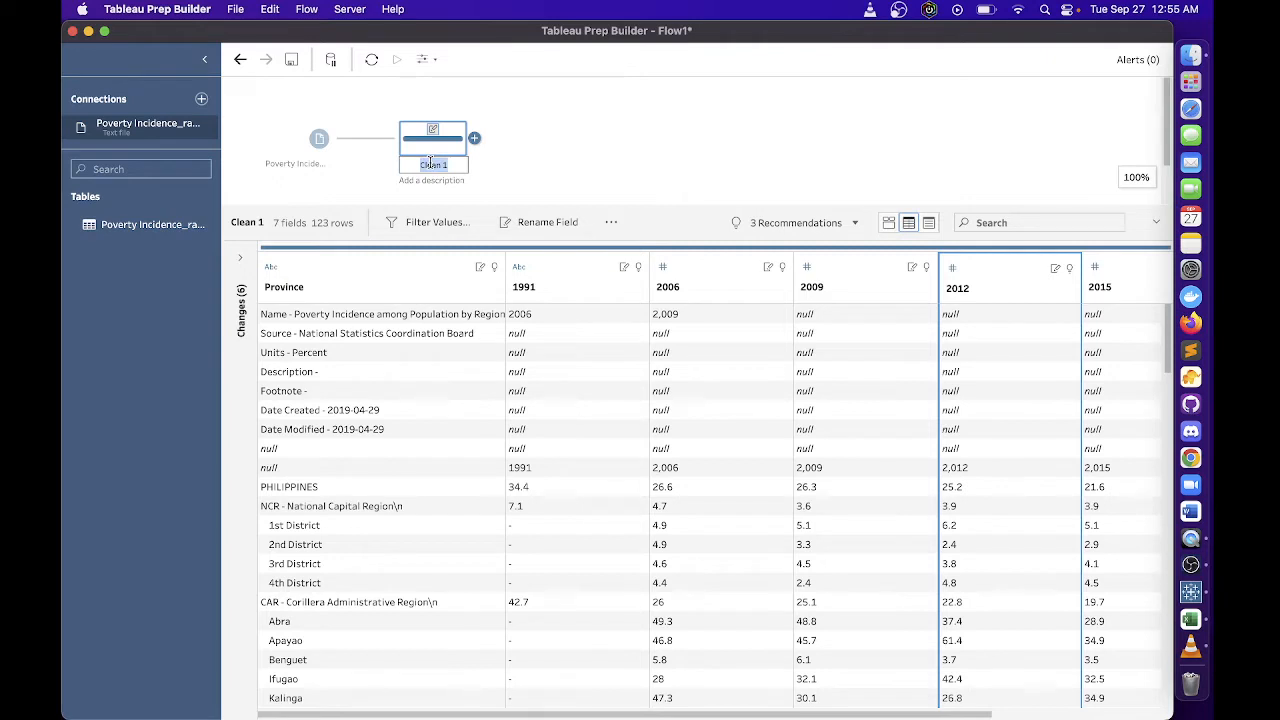
{"action": "type", "text": "remove un"}
{"action": "type", "text": "necessary"}
{"action": "type", "text": " rows a"}
{"action": "type", "text": " columns"}
{"action": "left_click", "coordinate": [501, 178]}
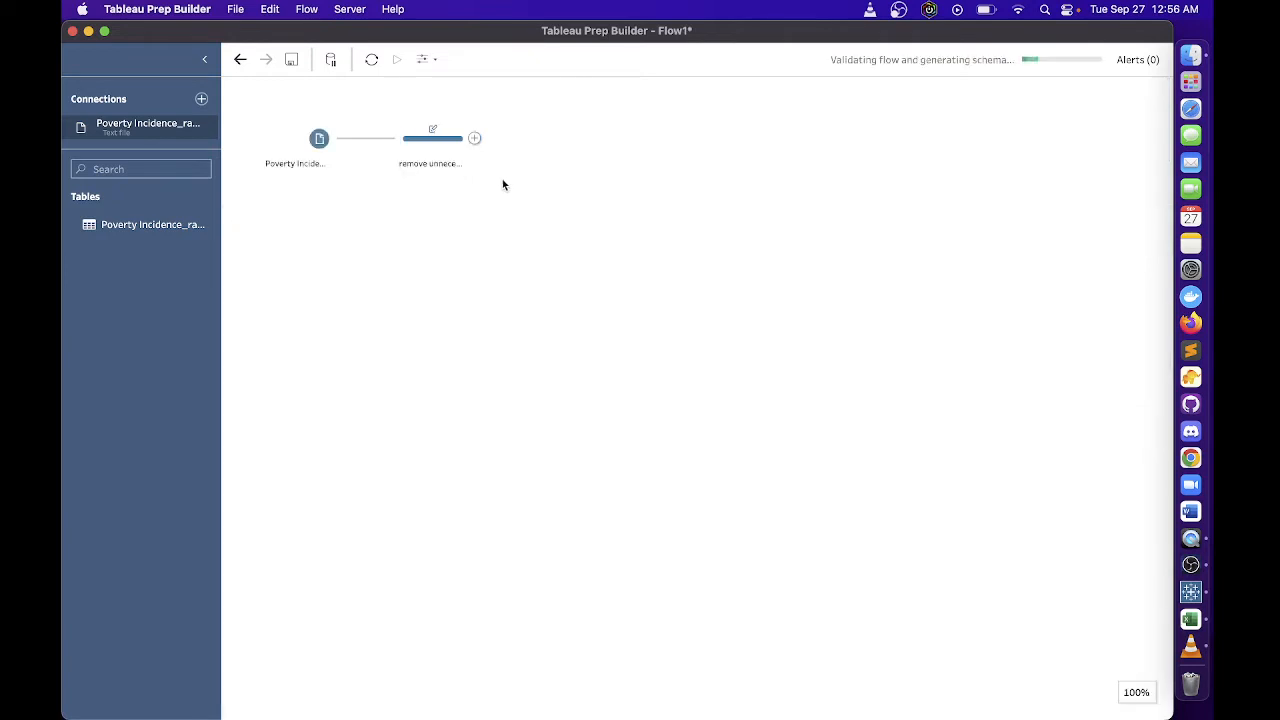
{"action": "left_click", "coordinate": [450, 163]}
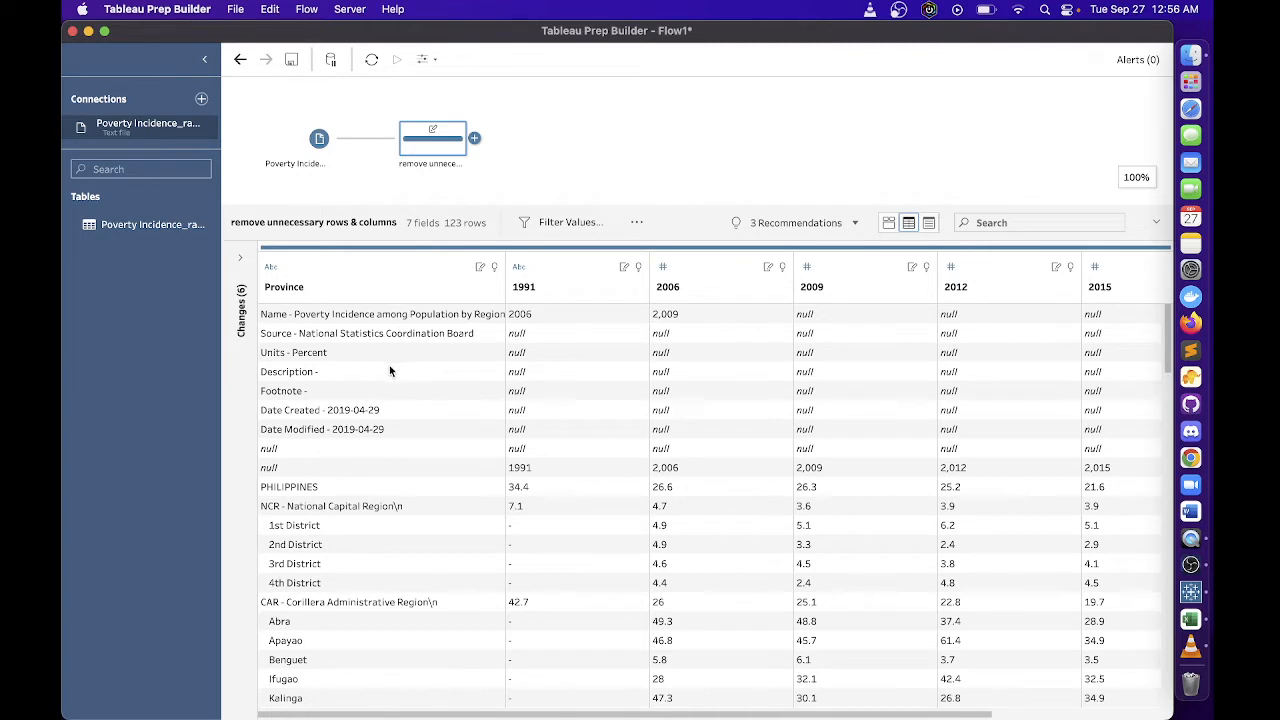
Exclude the metadata values above PHILIPPINES in the Province field, from the Name entry through the two null entries
{"action": "left_click", "coordinate": [305, 317]}
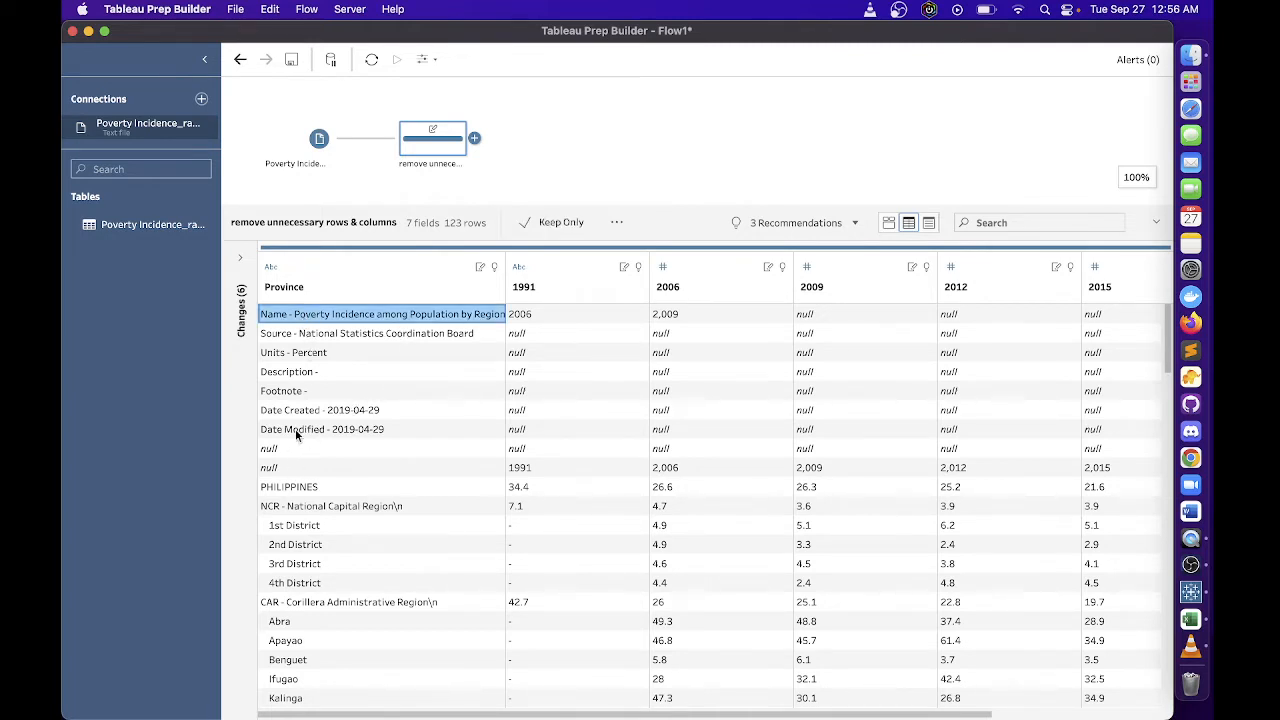
{"action": "left_click", "coordinate": [287, 467], "text": "shift"}
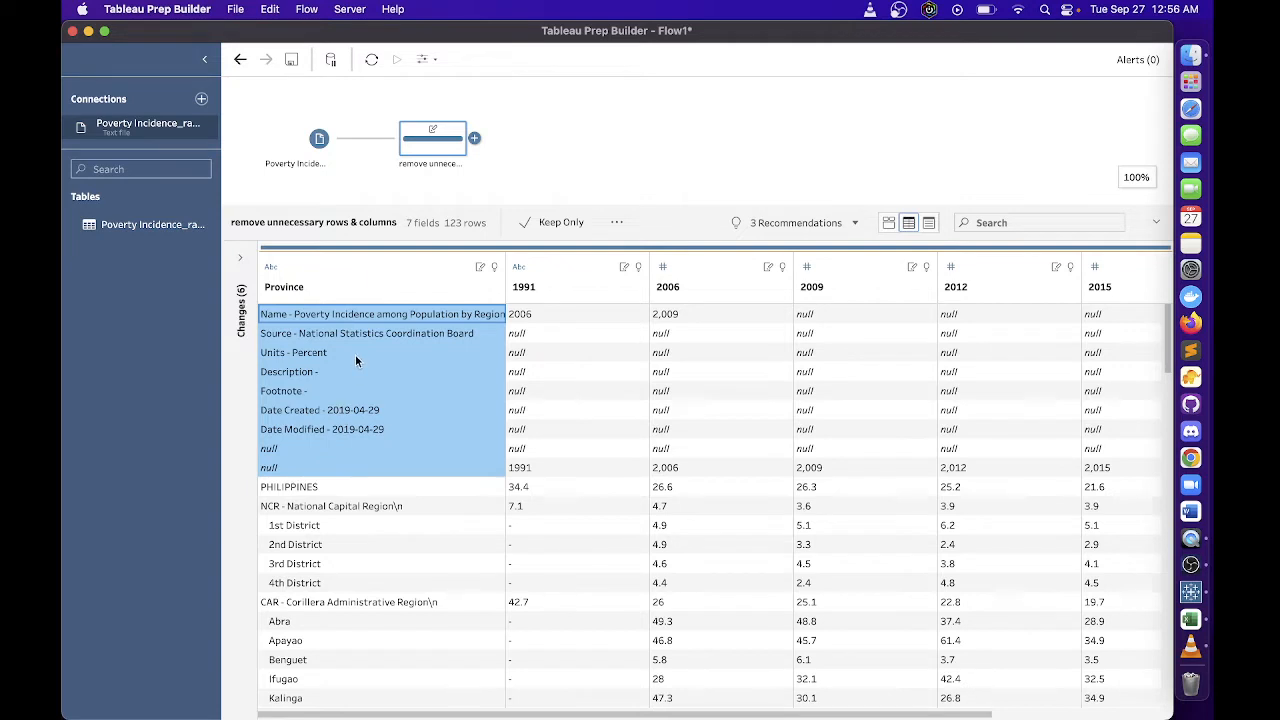
{"action": "right_click", "coordinate": [349, 448]}
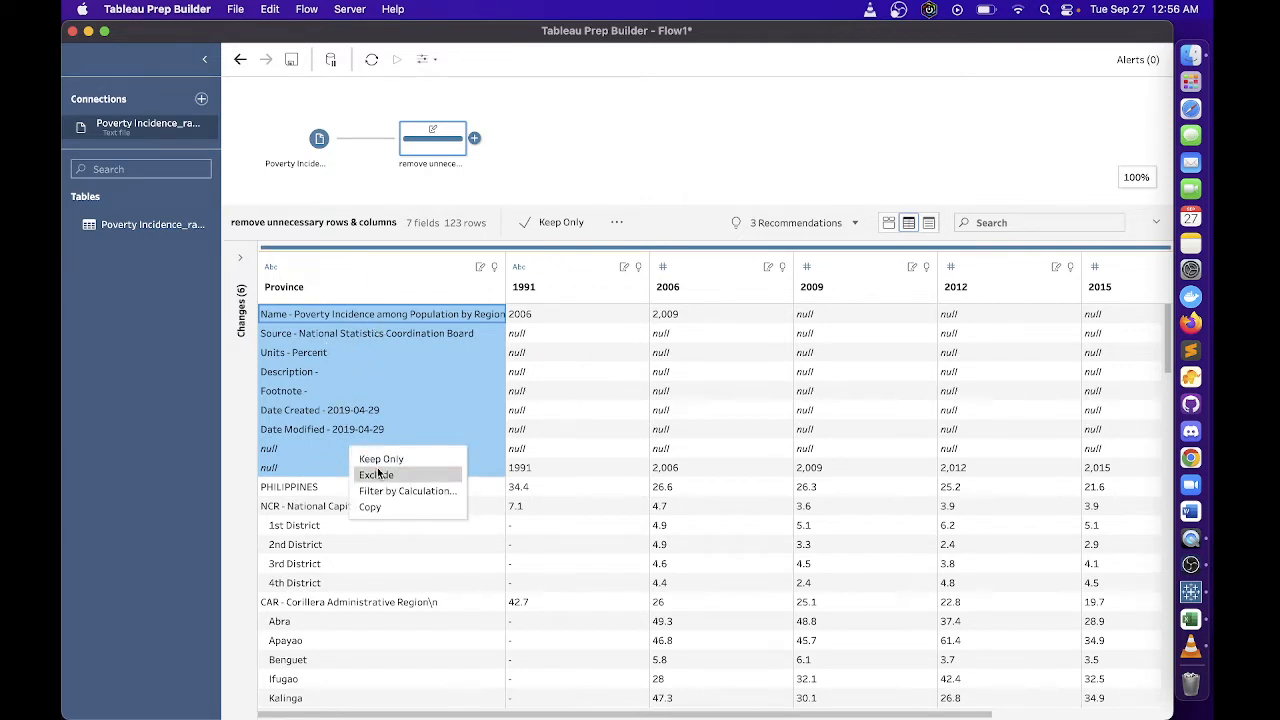
{"action": "left_click", "coordinate": [378, 474]}
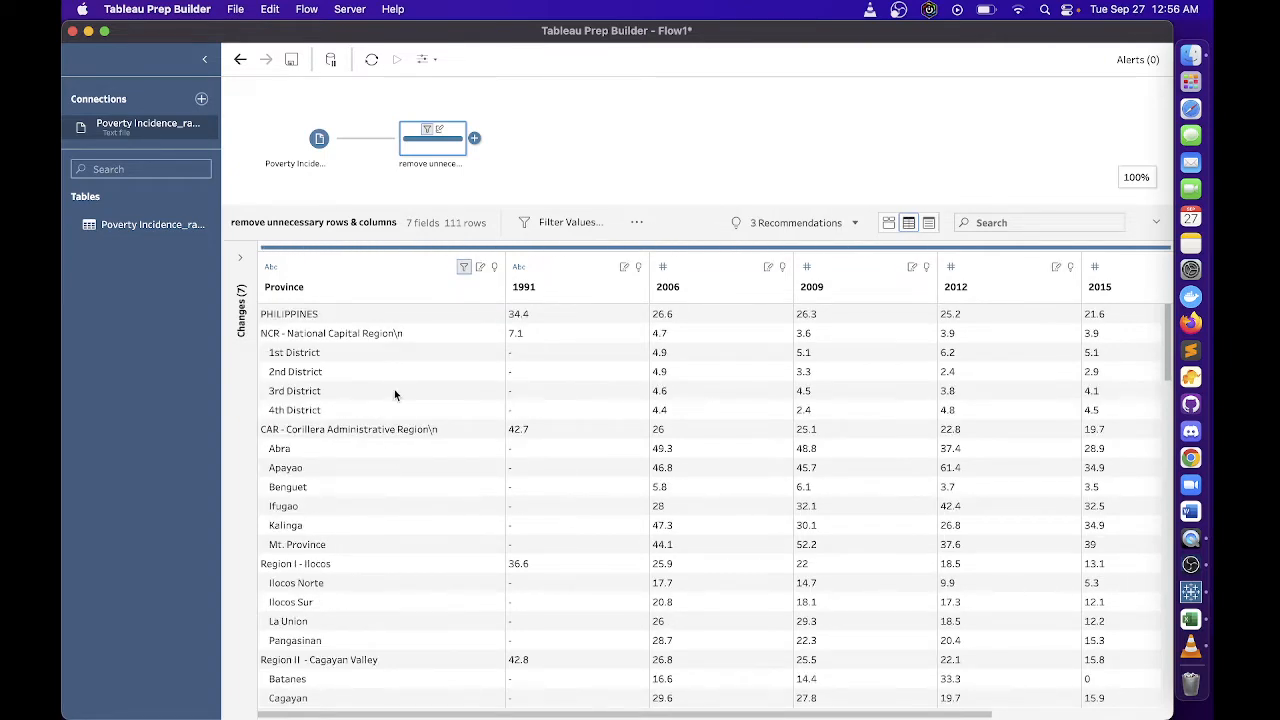
Exclude the "Province with sample size less than 100" footnote values, from Apayao through Cotabato City, in the Province field
{"action": "scroll", "coordinate": [367, 413], "scroll_direction": "down", "scroll_amount": 20}
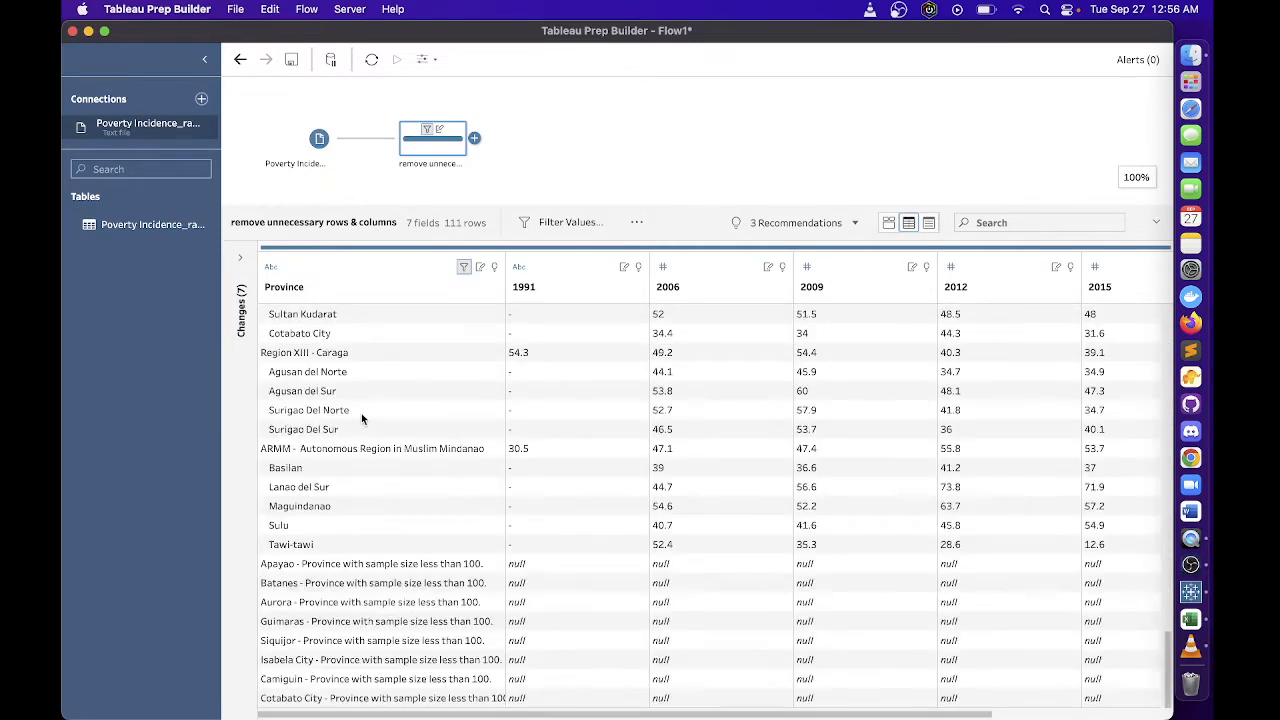
{"action": "left_click", "coordinate": [274, 560]}
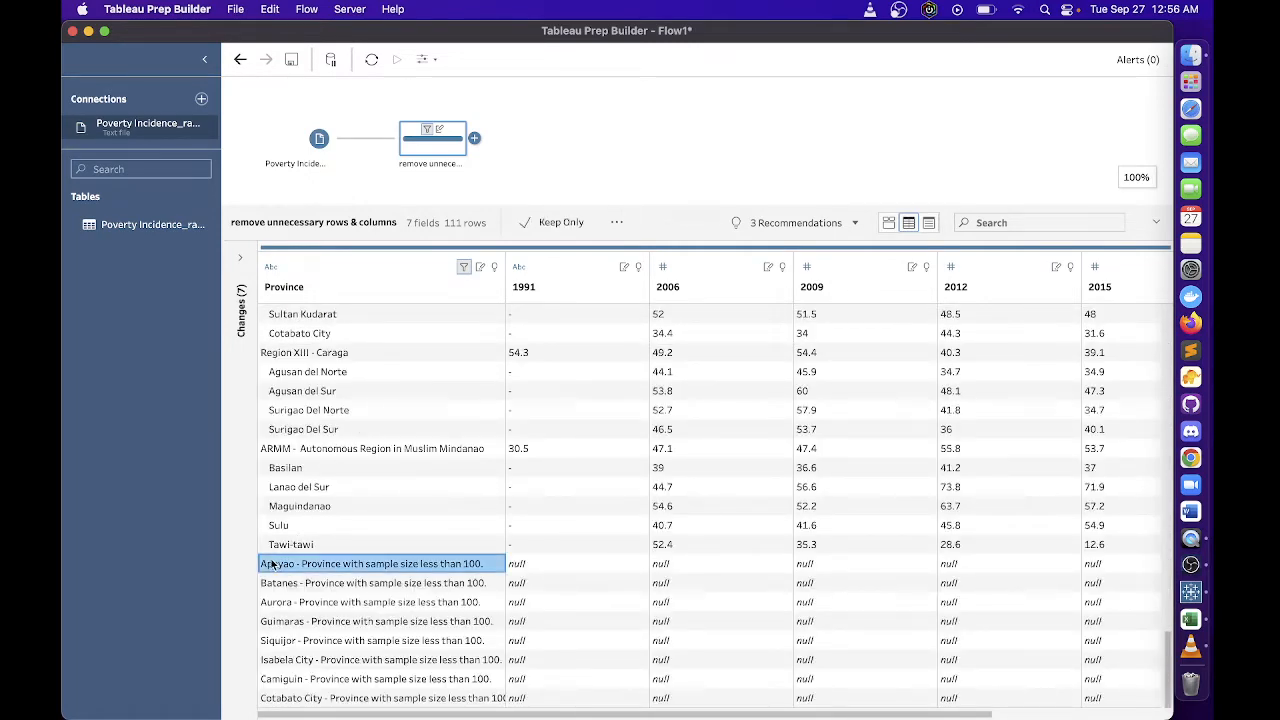
{"action": "left_click", "coordinate": [270, 703], "text": "shift"}
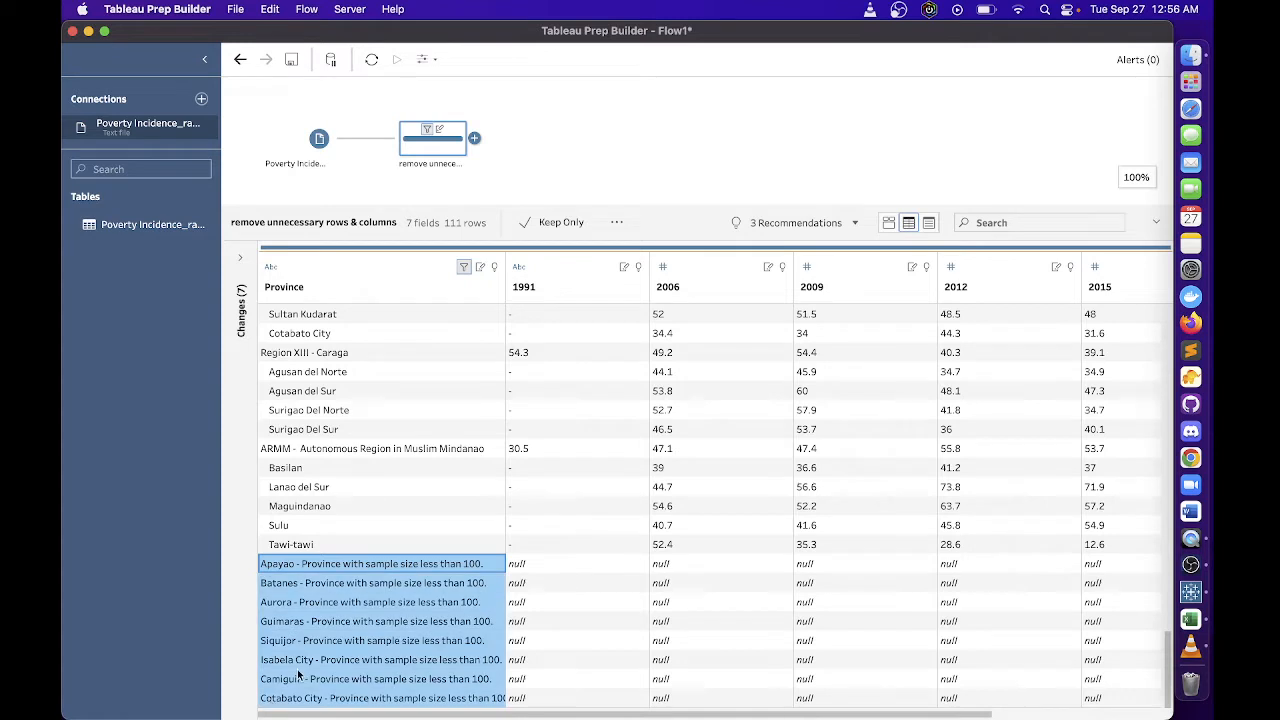
{"action": "right_click", "coordinate": [333, 631]}
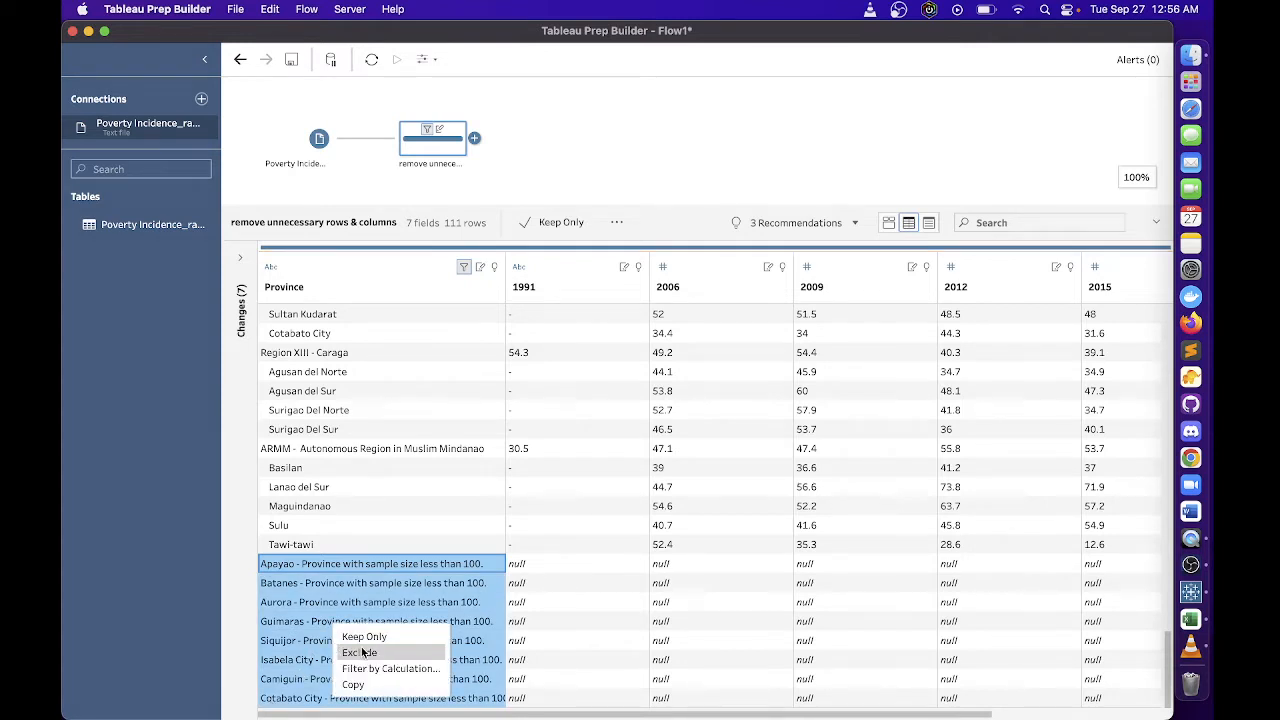
{"action": "left_click", "coordinate": [359, 652]}
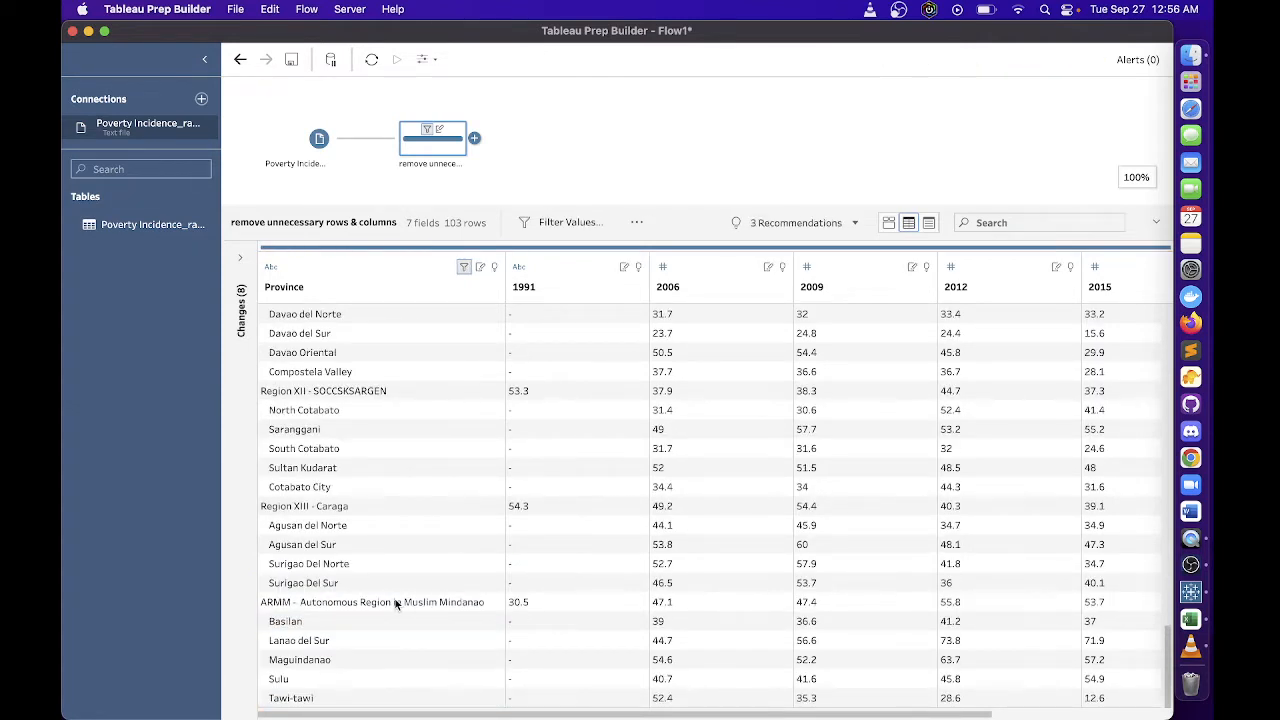
Remove the empty field F7 after 2015
{"action": "scroll", "coordinate": [478, 440], "scroll_direction": "up", "scroll_amount": 20}
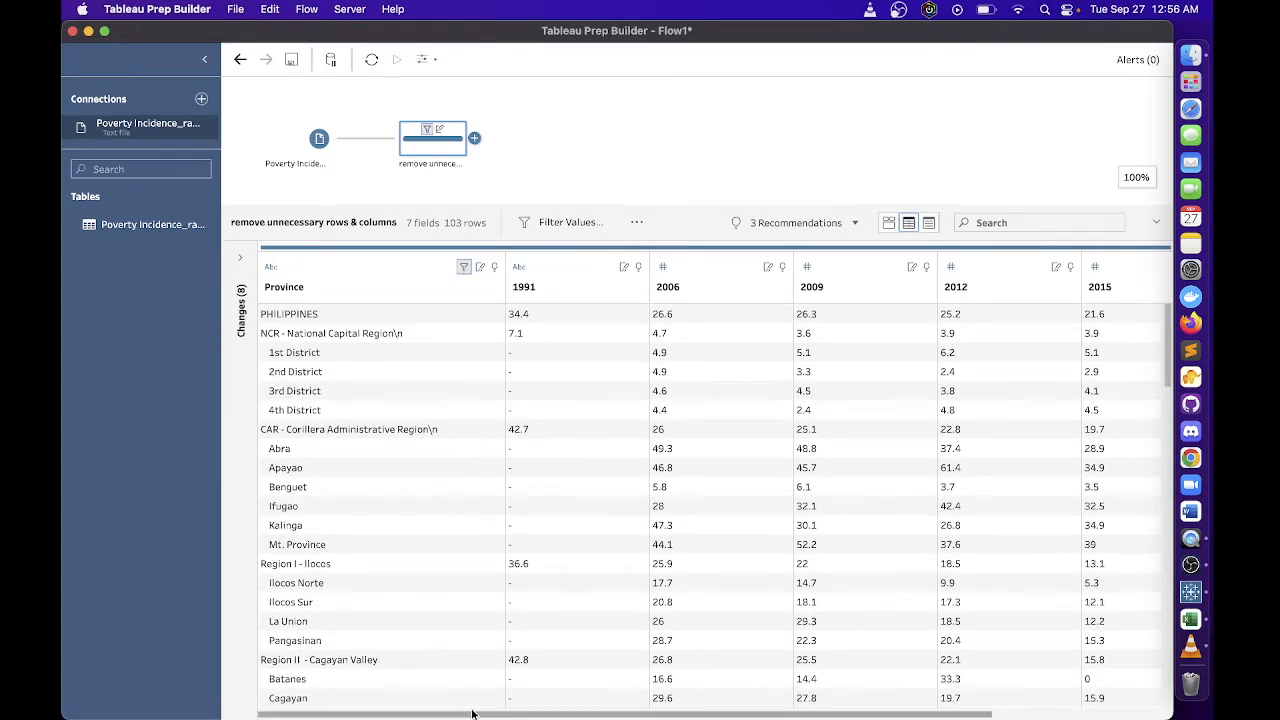
{"action": "left_click_drag", "start_coordinate": [481, 716], "coordinate": [651, 716]}
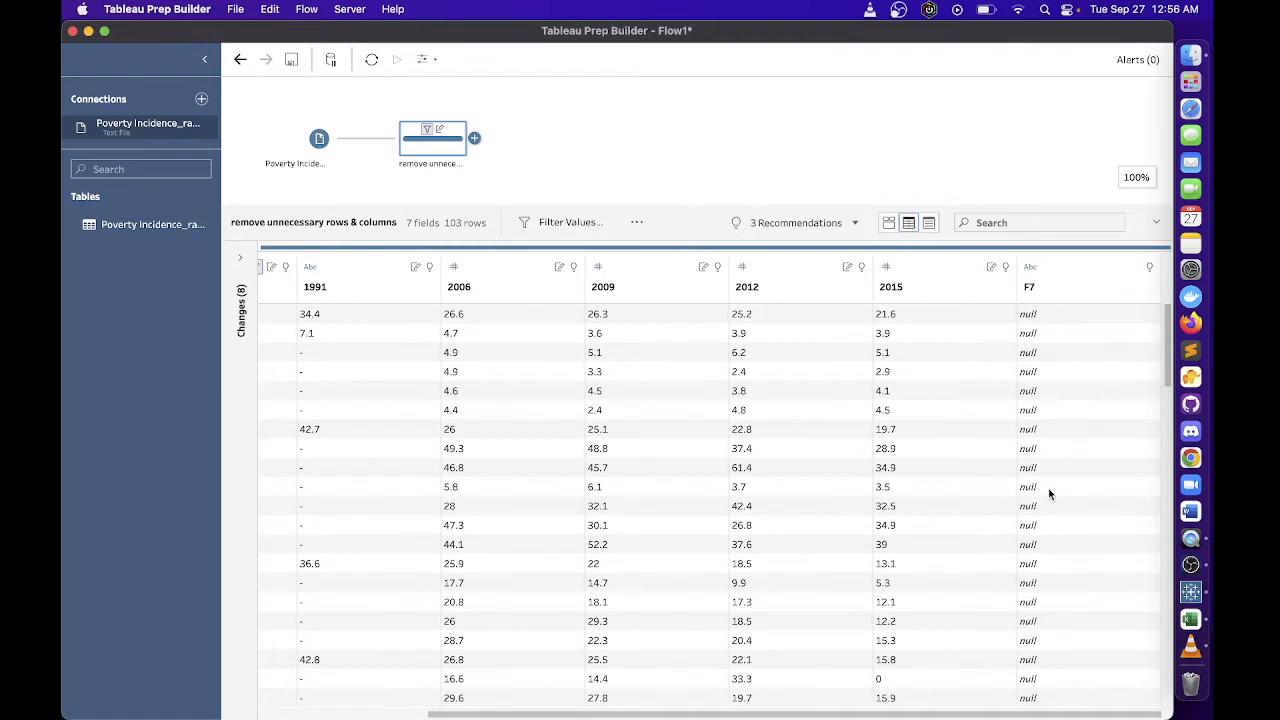
{"action": "left_click", "coordinate": [1050, 288]}
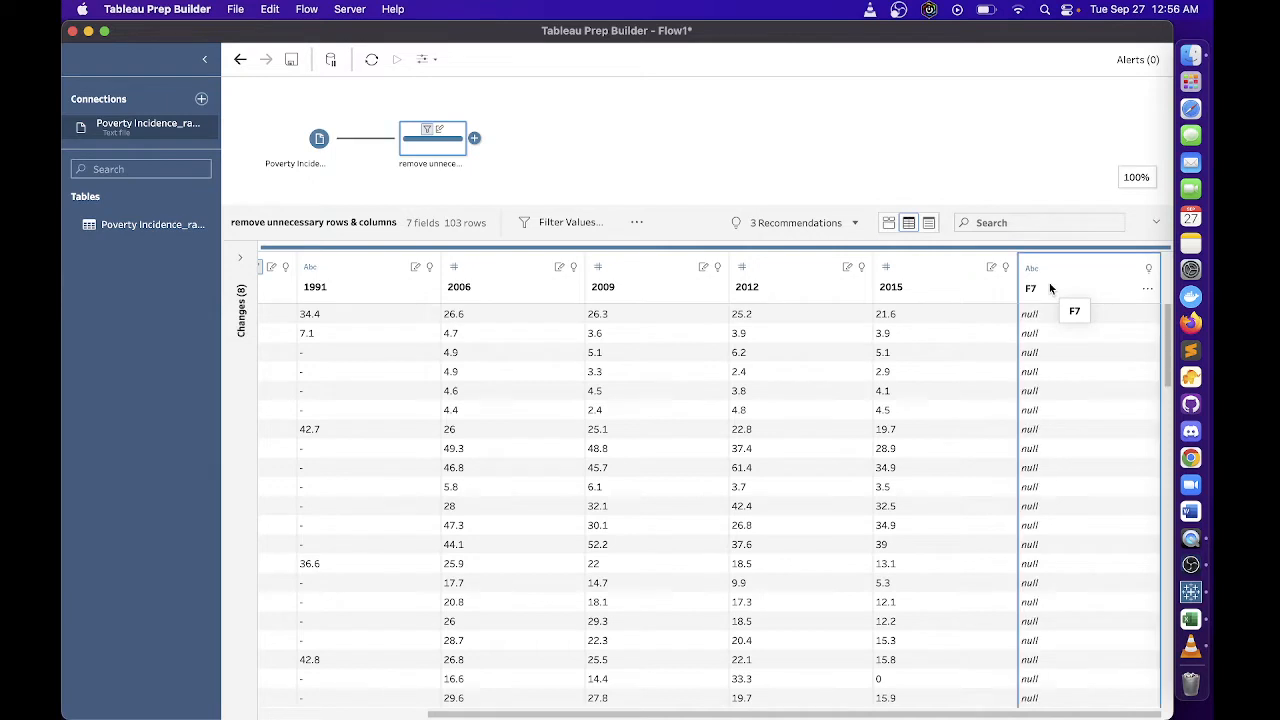
{"action": "left_click", "coordinate": [1147, 288]}
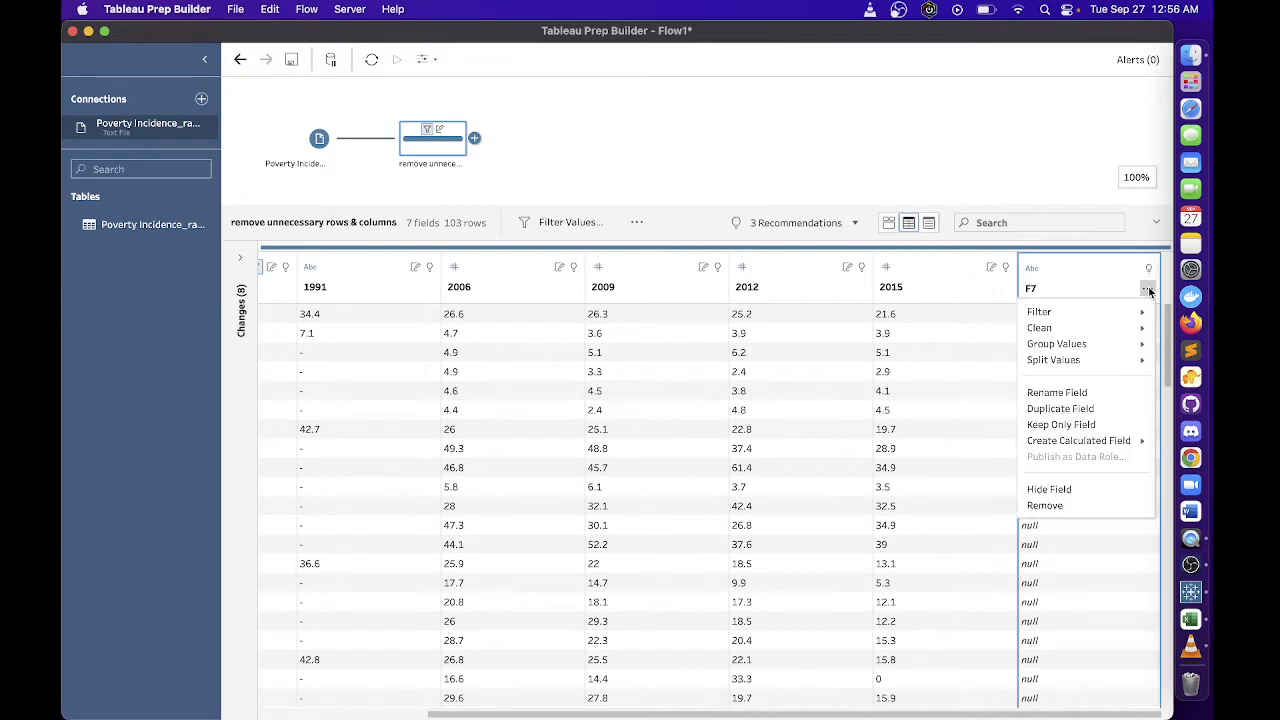
{"action": "left_click", "coordinate": [1065, 495]}
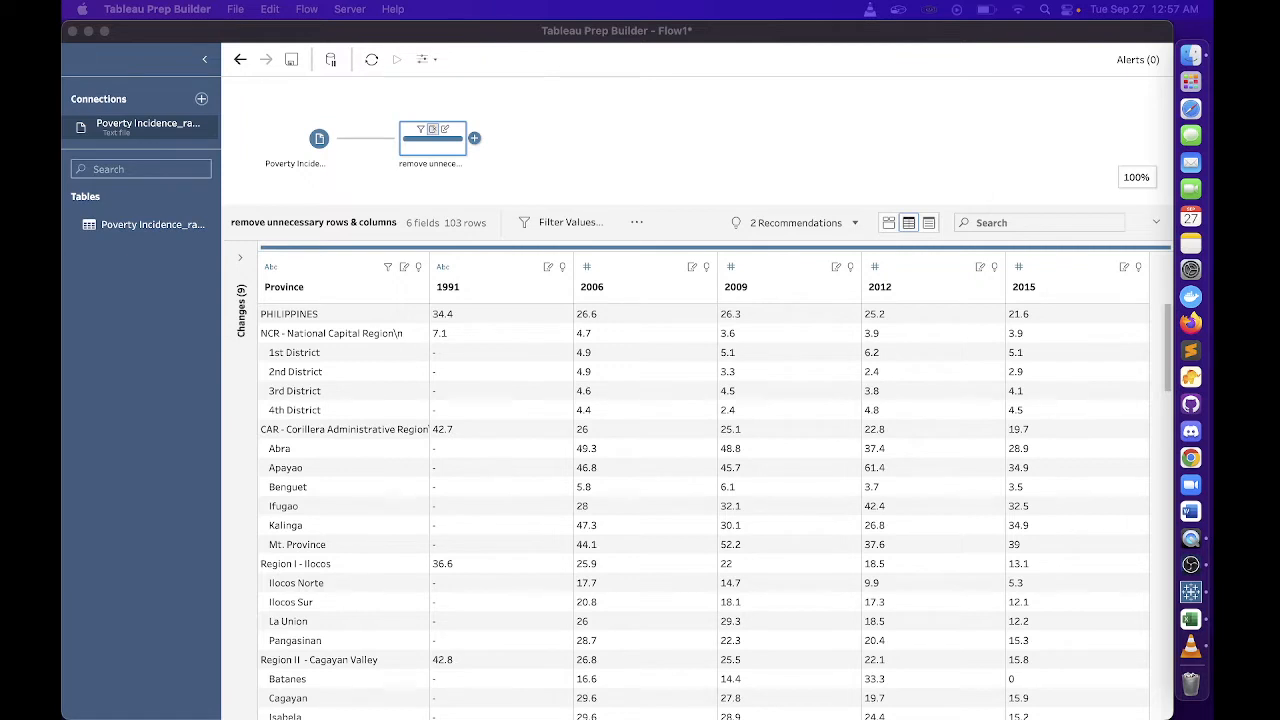
{"action": "left_click", "coordinate": [375, 371]}
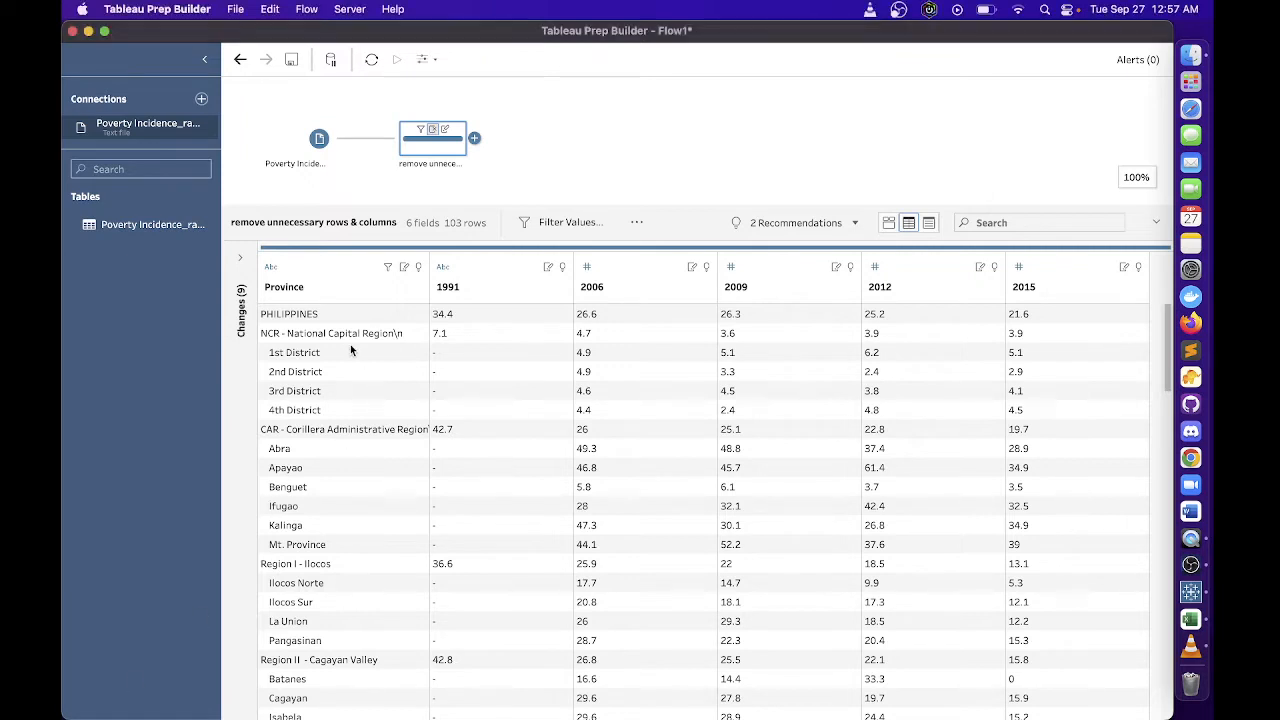
{"action": "left_click", "coordinate": [346, 349]}
{"action": "left_click", "coordinate": [305, 318]}
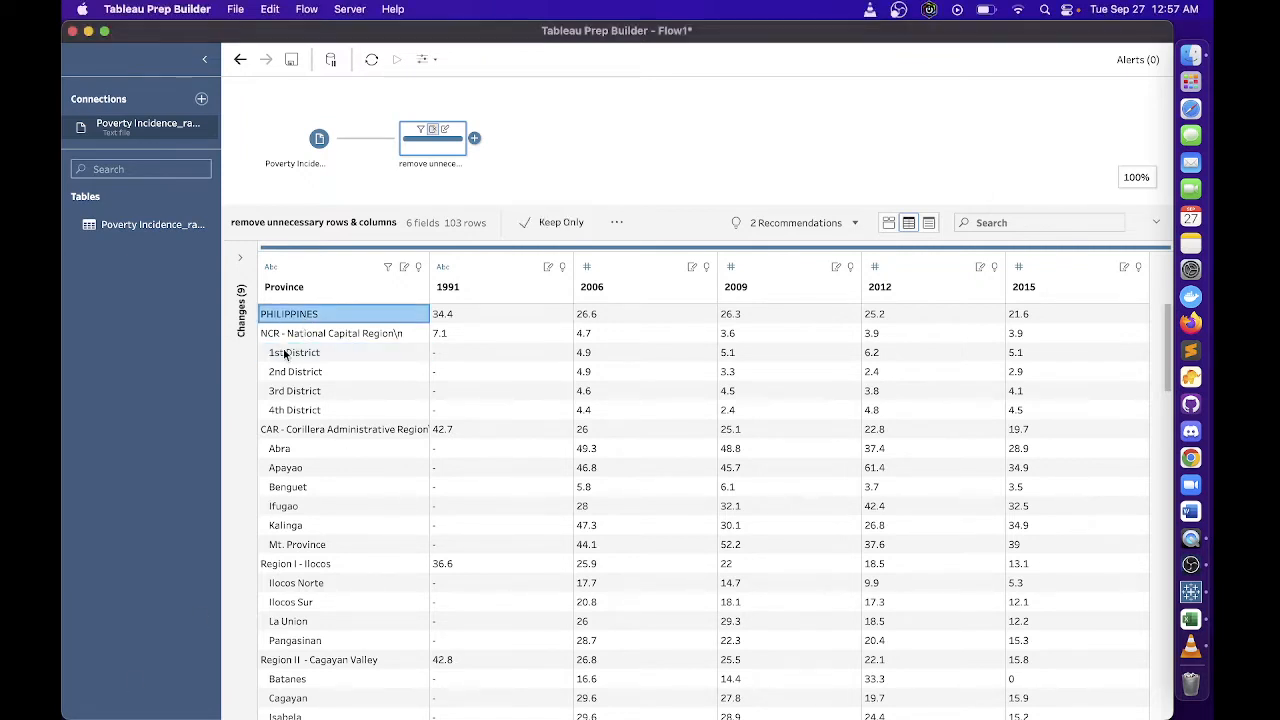
{"action": "left_click", "coordinate": [285, 354]}
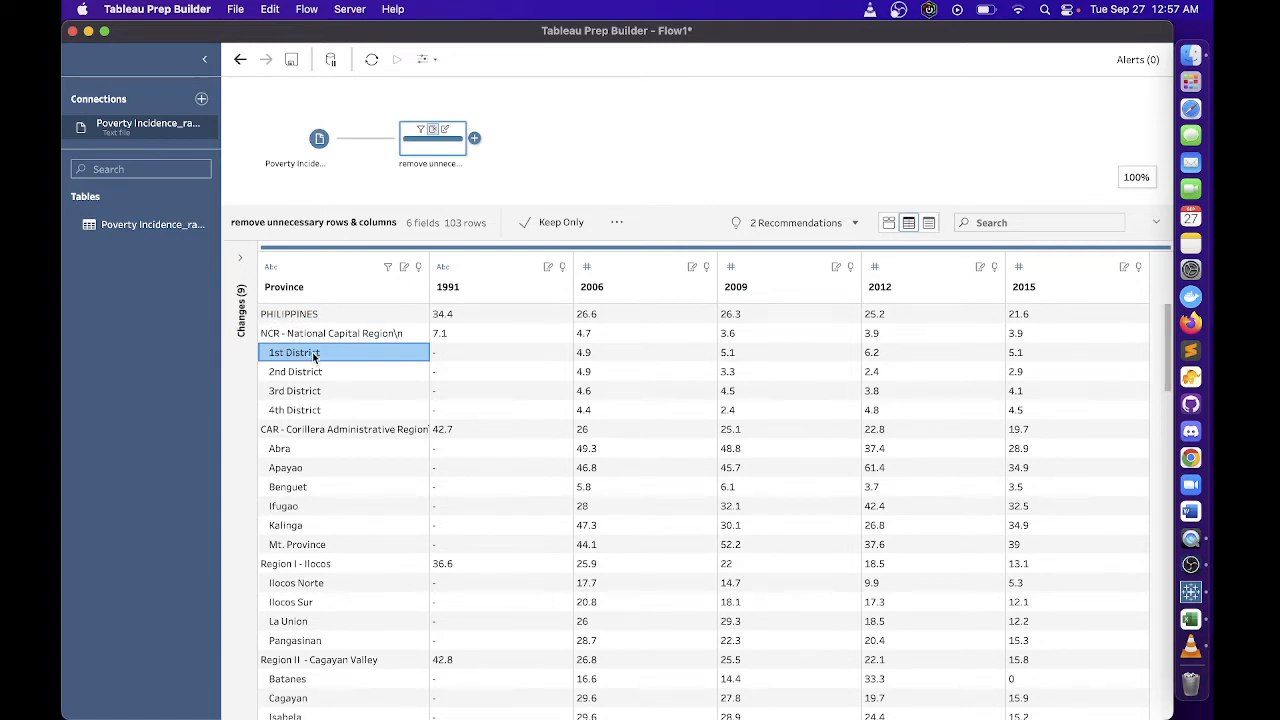
Add a clean step after the row and column removal step, name it "separate provincial from regional" and reopen its data
{"action": "left_click", "coordinate": [475, 139]}
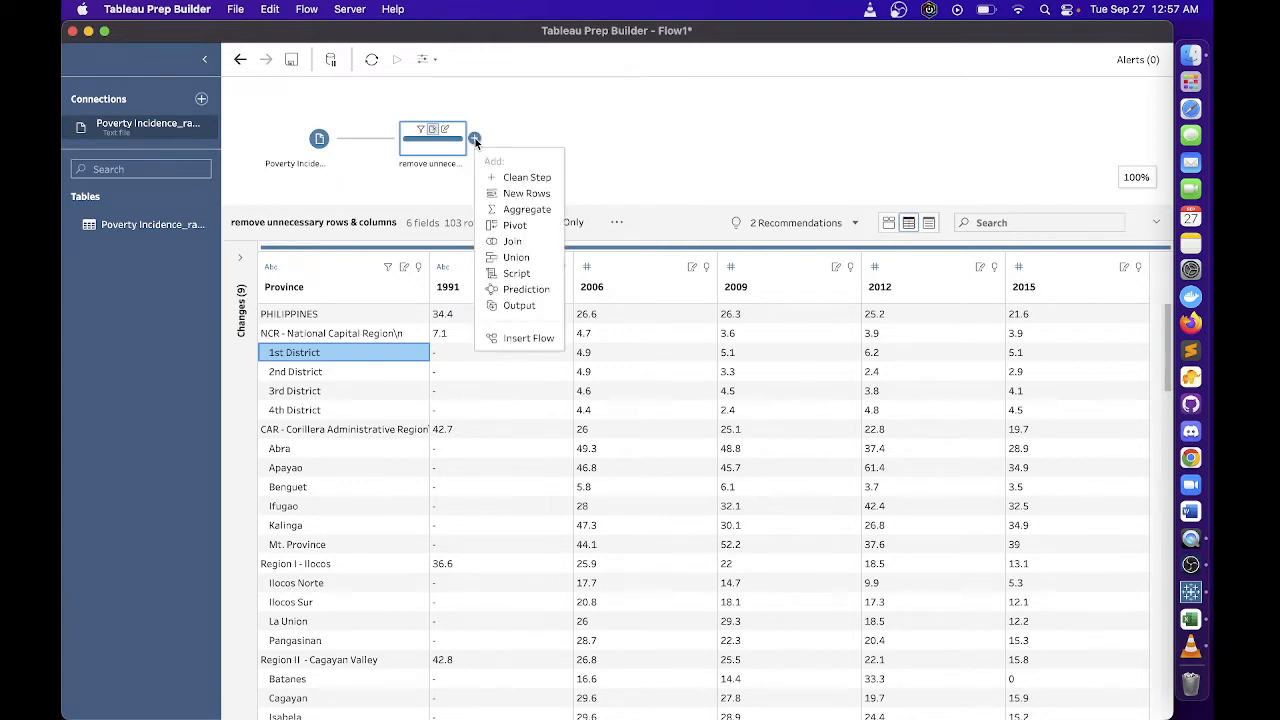
{"action": "left_click", "coordinate": [509, 176]}
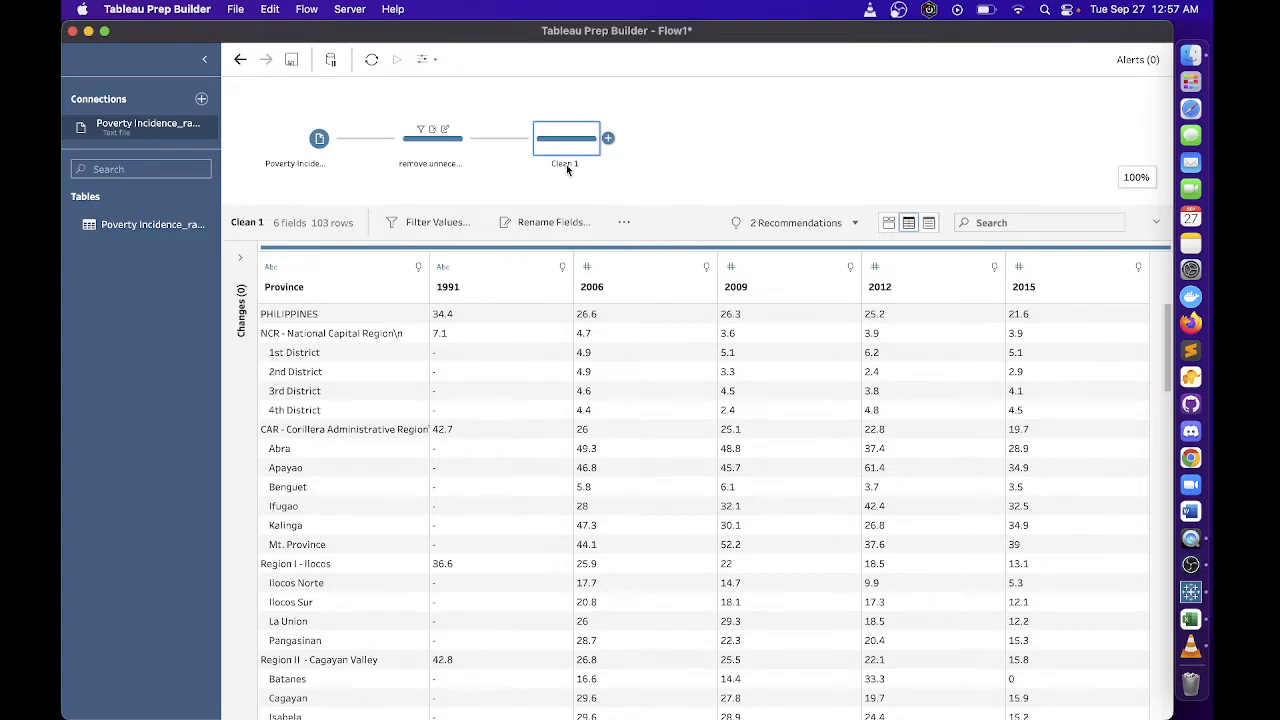
{"action": "double_click", "coordinate": [566, 164]}
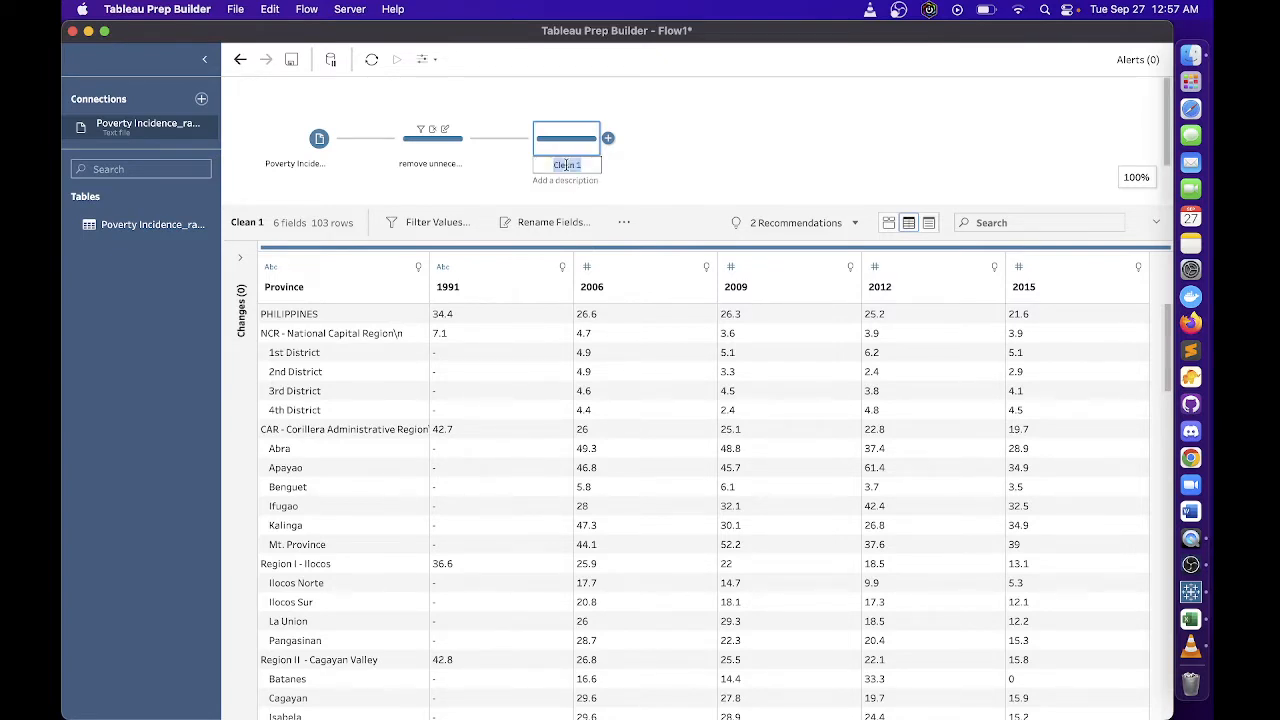
{"action": "type", "text": "separate"}
{"action": "type", "text": " provinc"}
{"action": "type", "text": "e"}
{"action": "key", "text": "BackSpace"}
{"action": "type", "text": "ial and"}
{"action": "key", "text": "BackSpace"}
{"action": "key", "text": "BackSpace"}
{"action": "key", "text": "BackSpace"}
{"action": "key", "text": "BackSpace"}
{"action": "key", "text": "BackSpace"}
{"action": "type", "text": "l from regional"}
{"action": "left_click", "coordinate": [616, 170]}
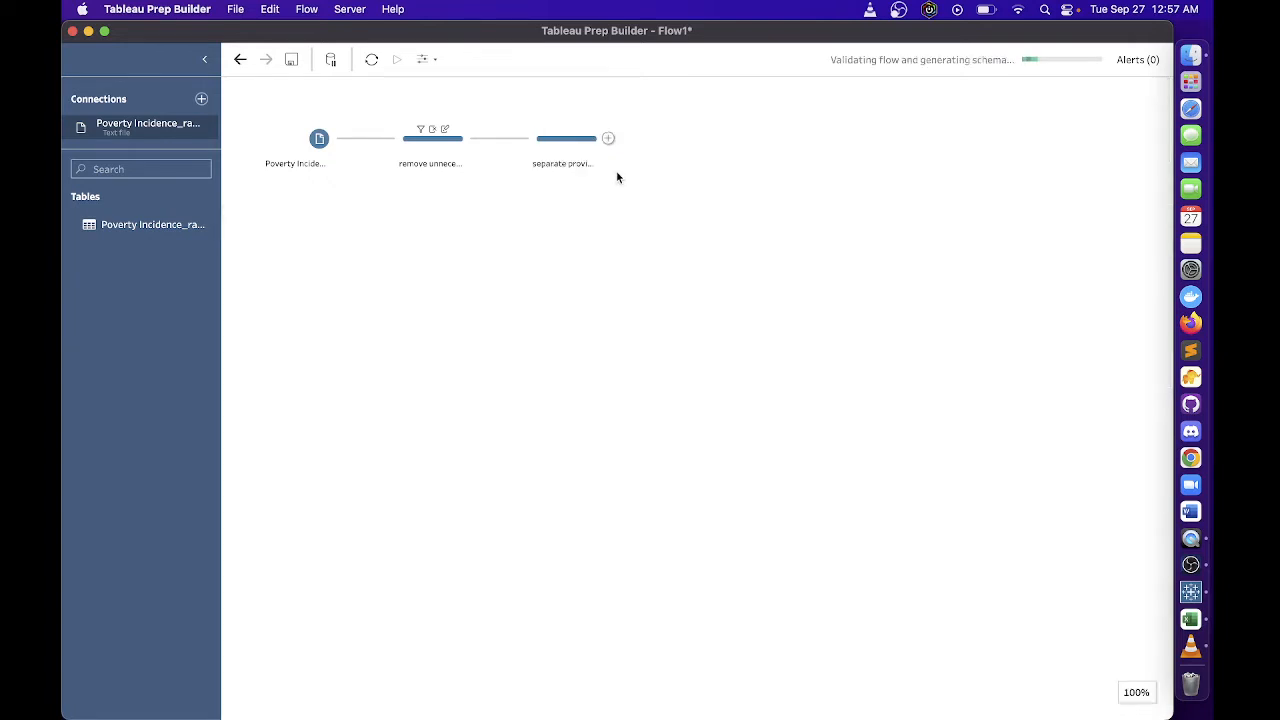
{"action": "left_click", "coordinate": [566, 163]}
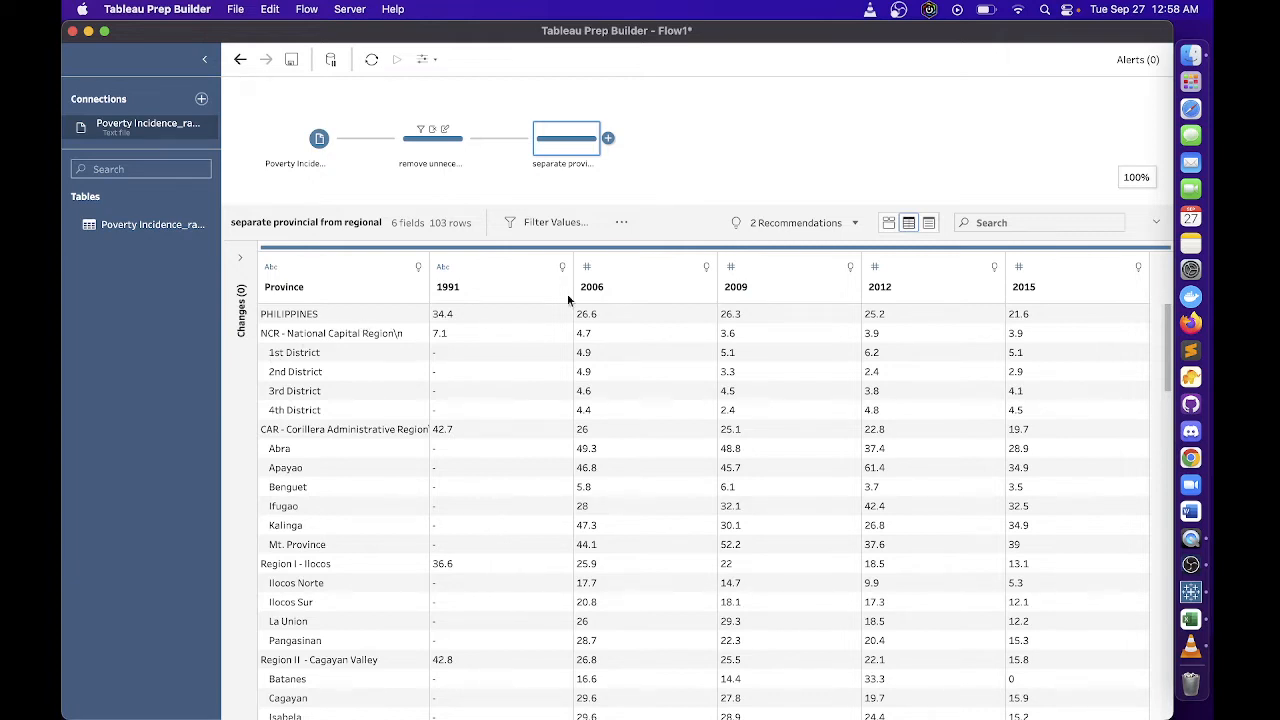
Inspect the 1st District entry of the Province field in the data grid and show the field profiles
{"action": "left_click", "coordinate": [888, 224]}
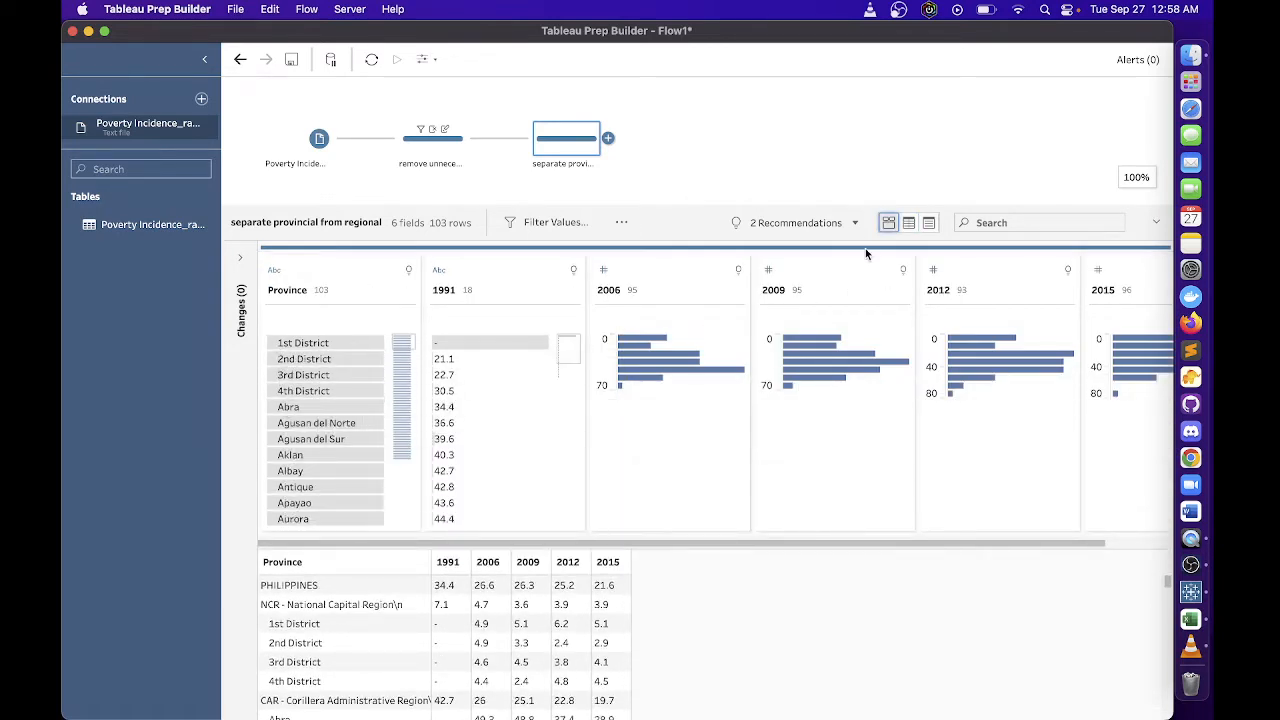
{"action": "left_click", "coordinate": [908, 224]}
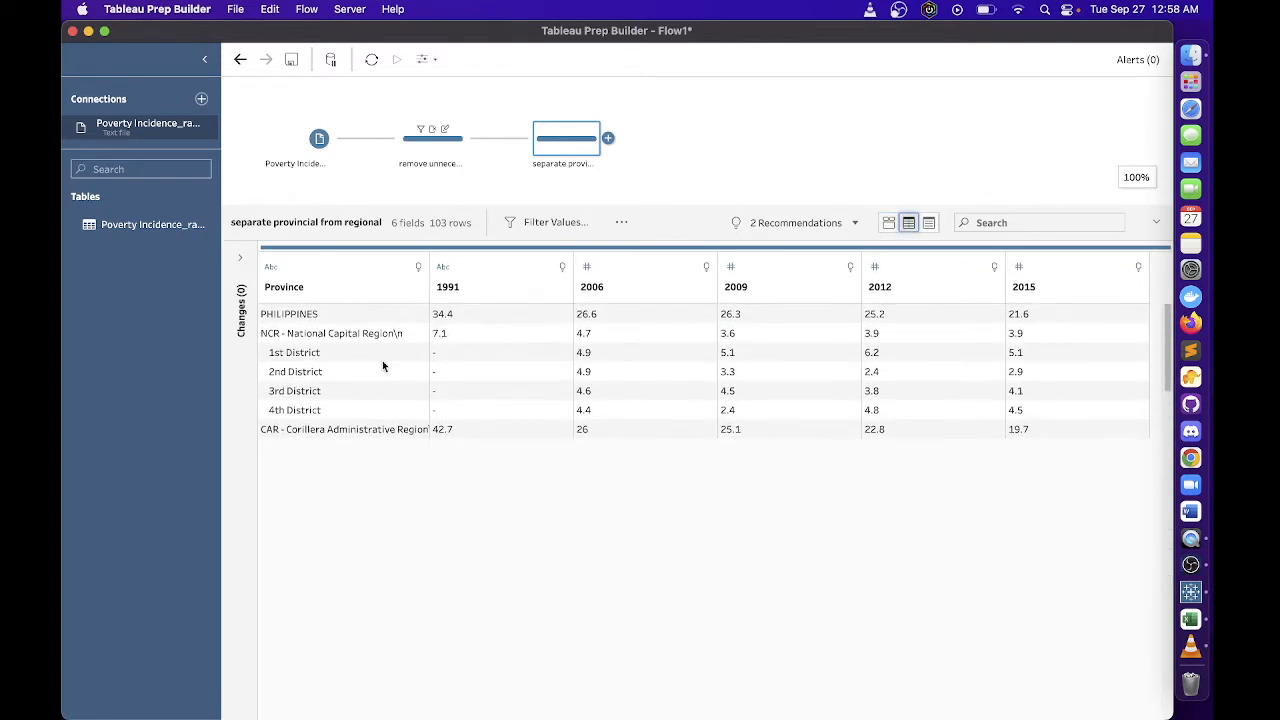
{"action": "left_click", "coordinate": [270, 357]}
{"action": "left_click", "coordinate": [270, 357]}
{"action": "left_click", "coordinate": [285, 355]}
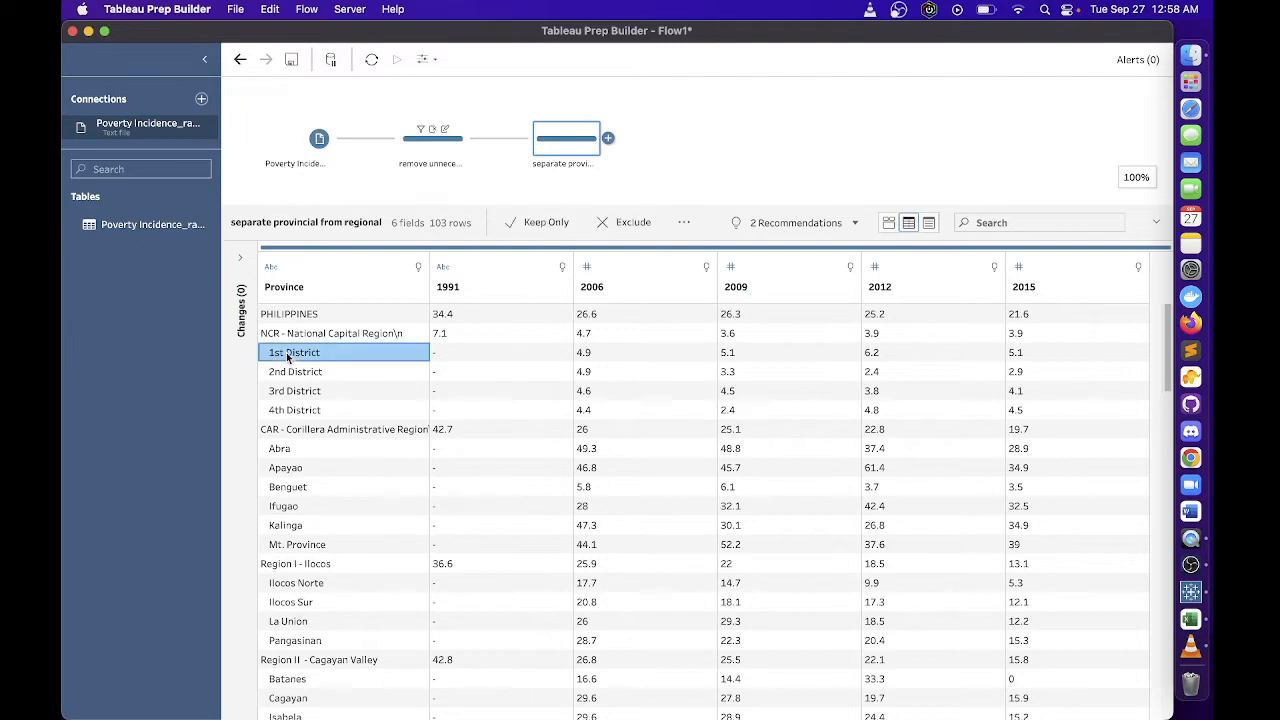
{"action": "left_click", "coordinate": [286, 355]}
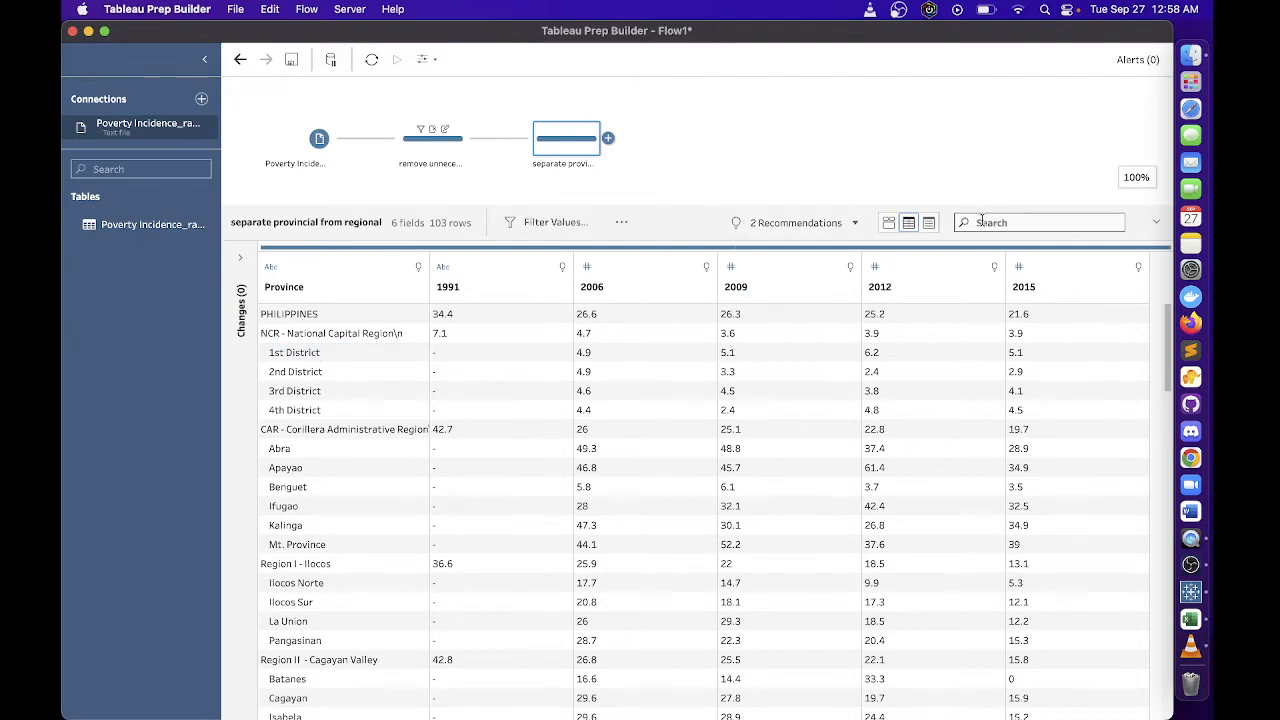
{"action": "left_click", "coordinate": [889, 222]}
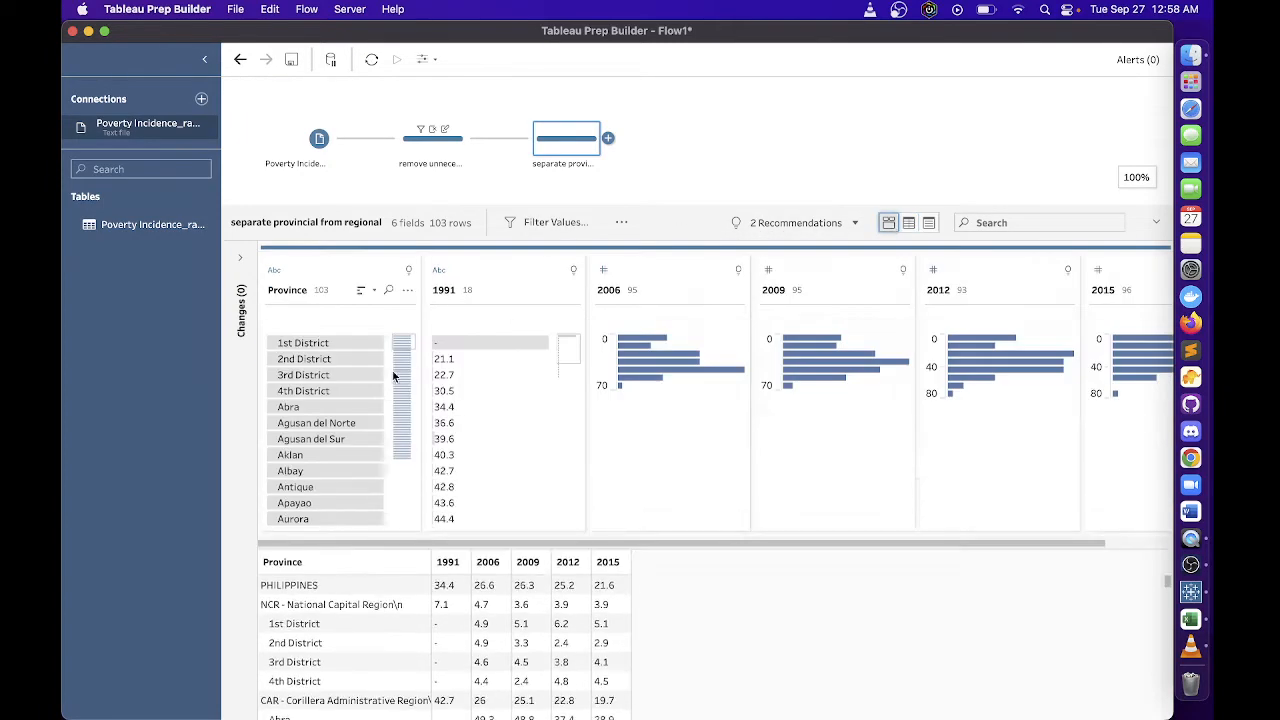
Check the 1st District value of the Province field for leading spaces
{"action": "left_click", "coordinate": [290, 343]}
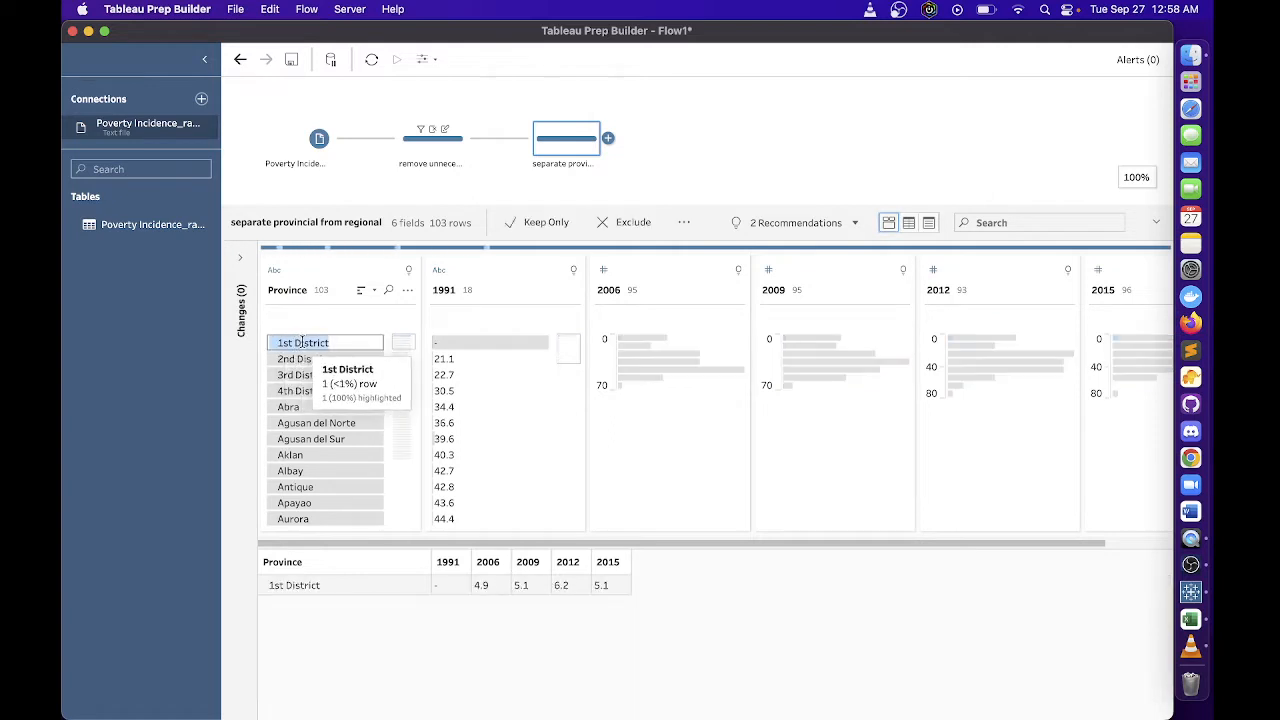
{"action": "key", "text": "Left"}
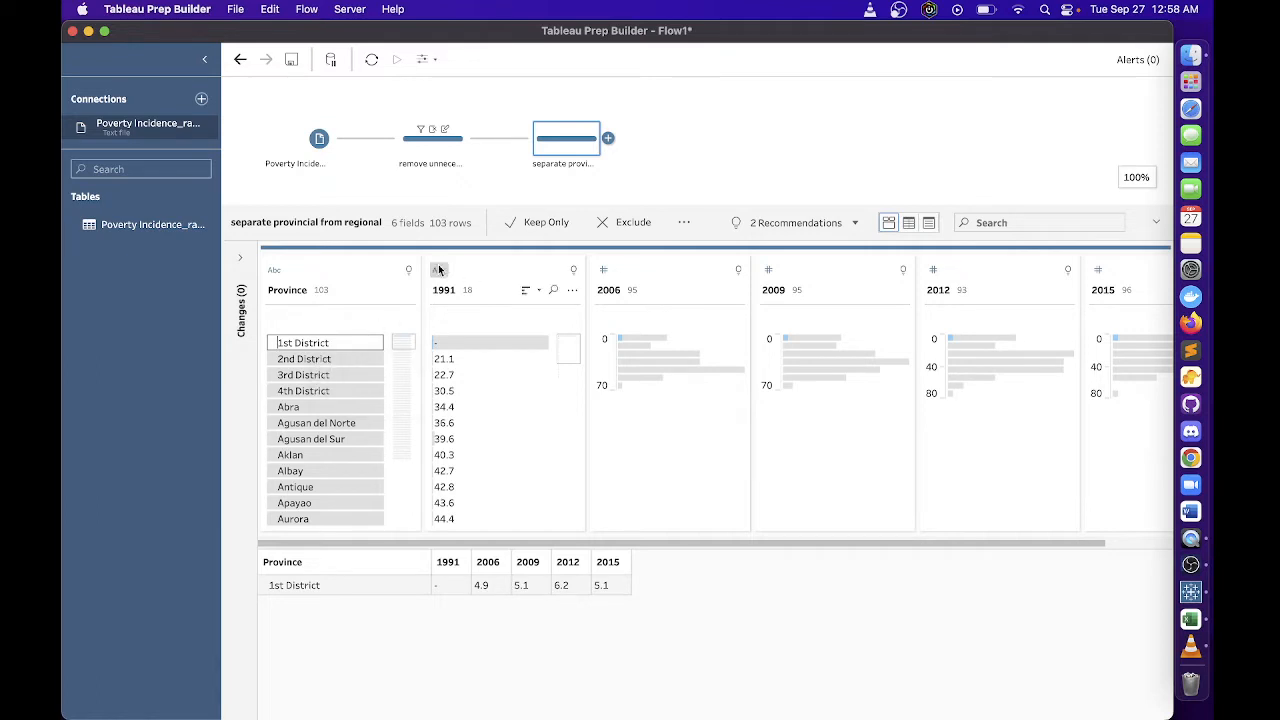
{"action": "left_click", "coordinate": [390, 268]}
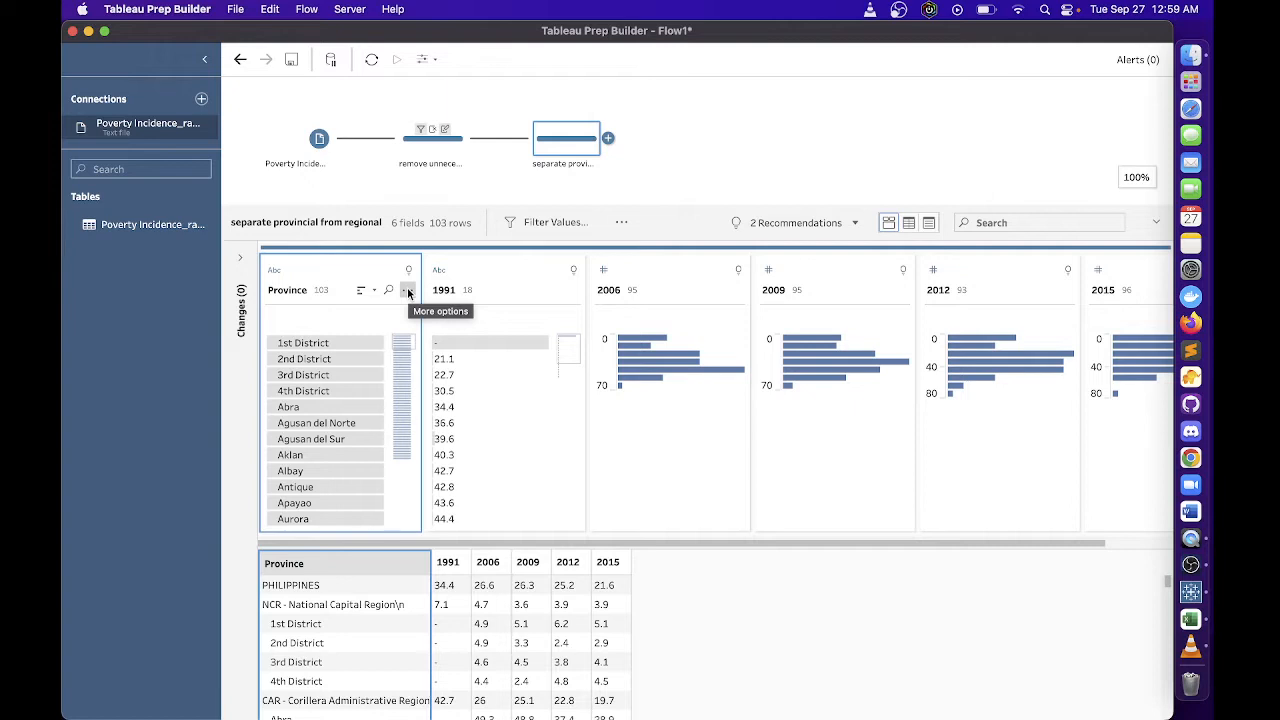
Custom split the Province field on its leading spaces, splitting off the first 2 fields
{"action": "left_click", "coordinate": [408, 291]}
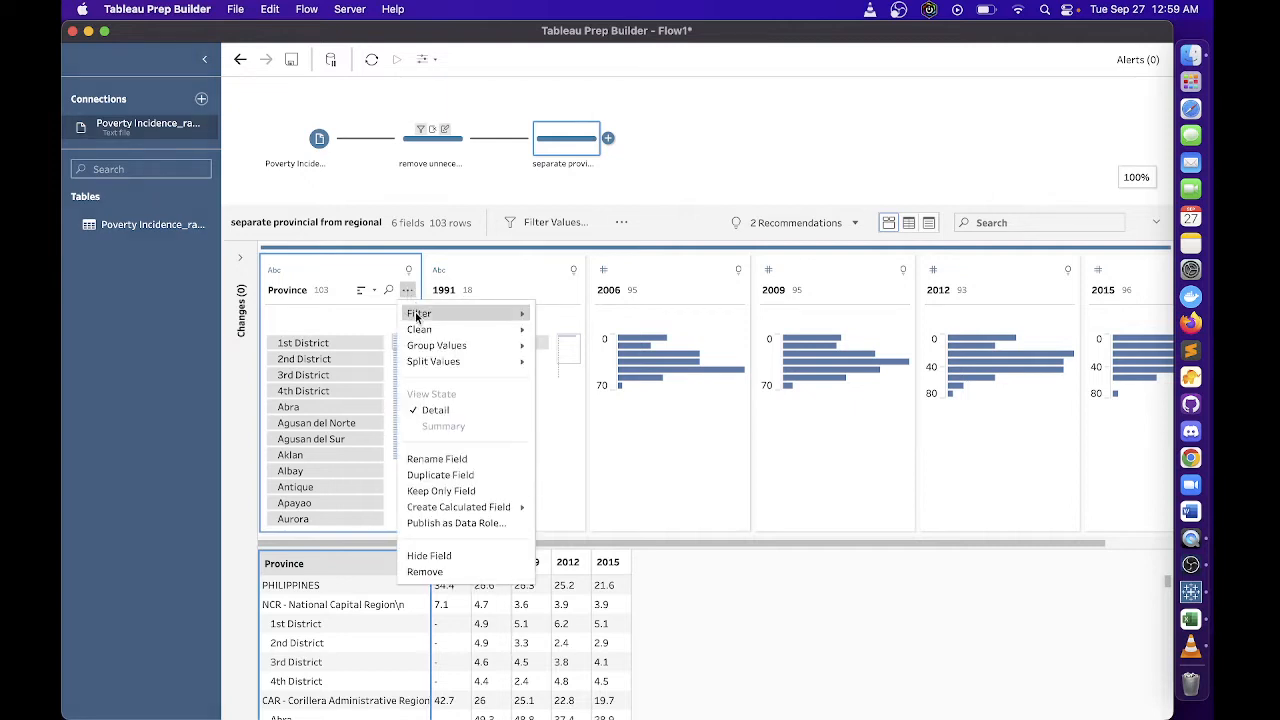
{"action": "mouse_move", "coordinate": [436, 360]}
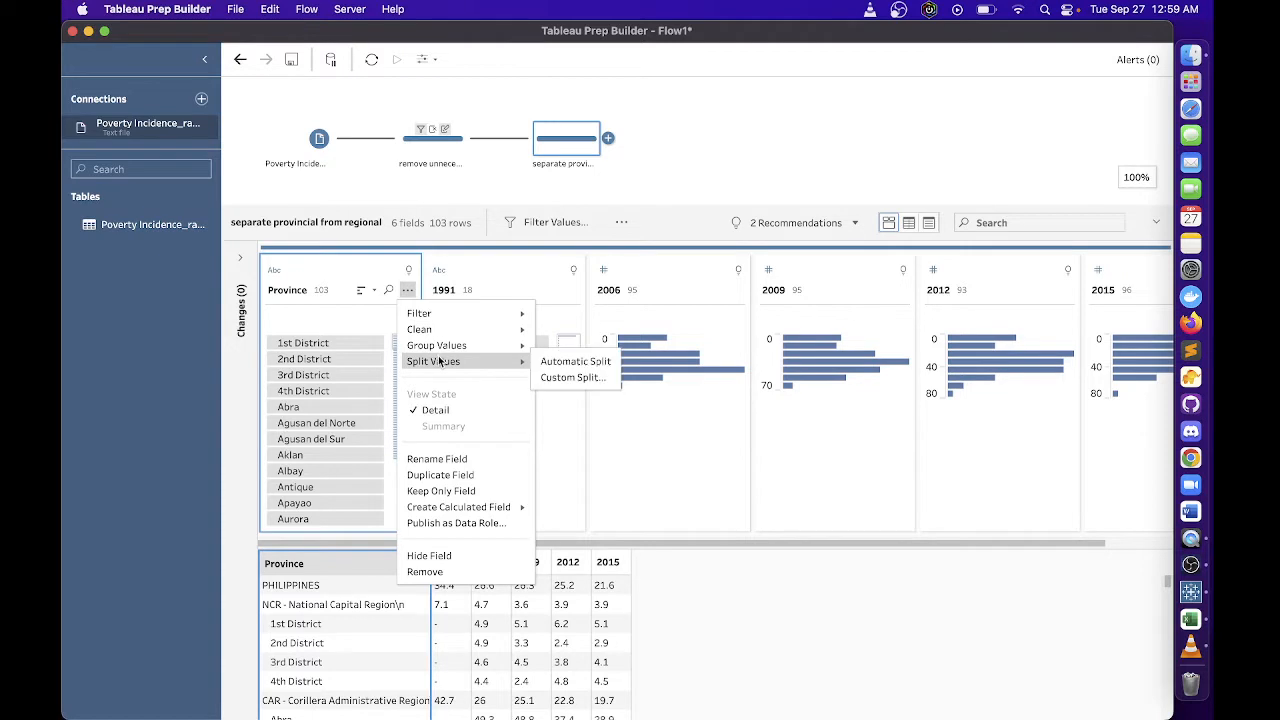
{"action": "left_click", "coordinate": [572, 377]}
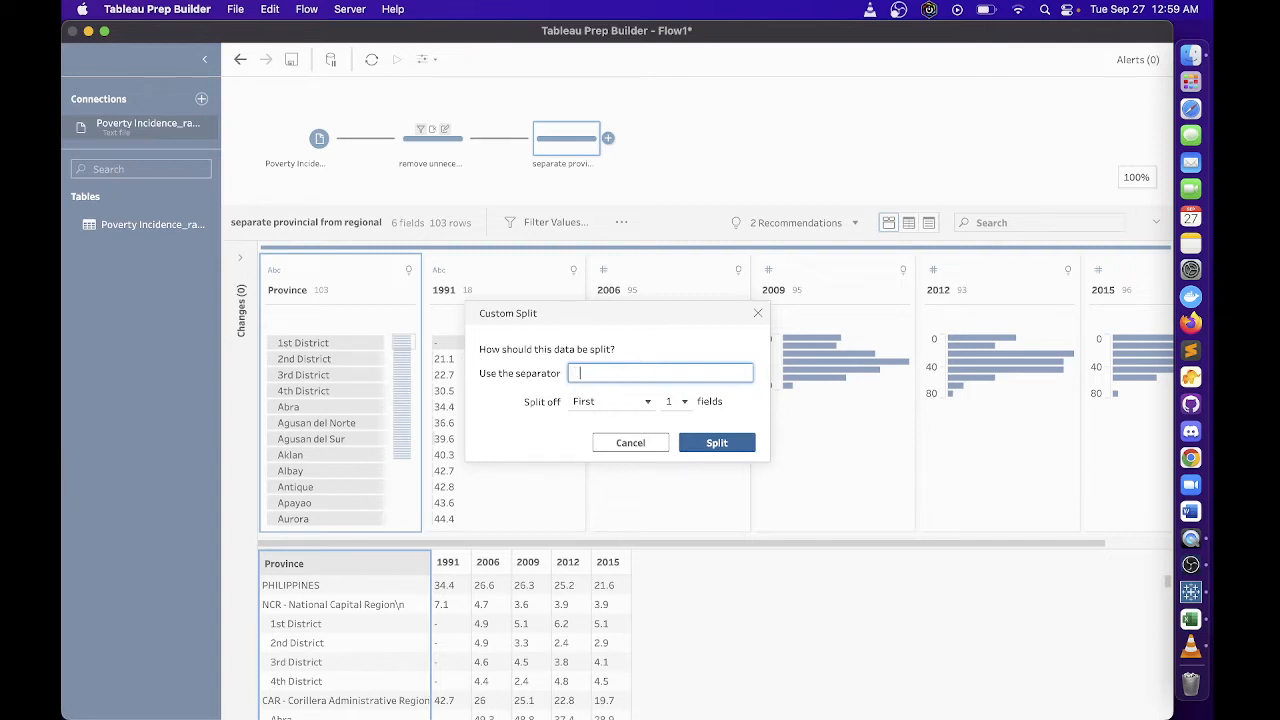
{"action": "left_click", "coordinate": [585, 404]}
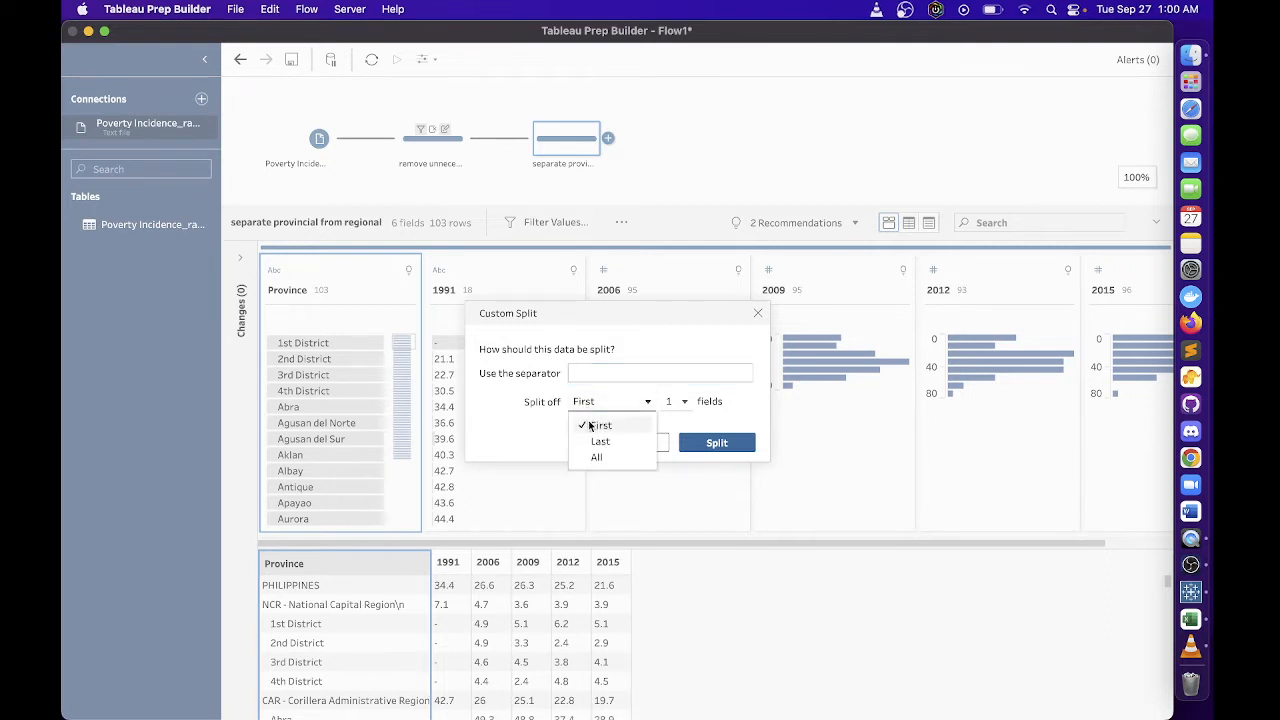
{"action": "left_click", "coordinate": [589, 424]}
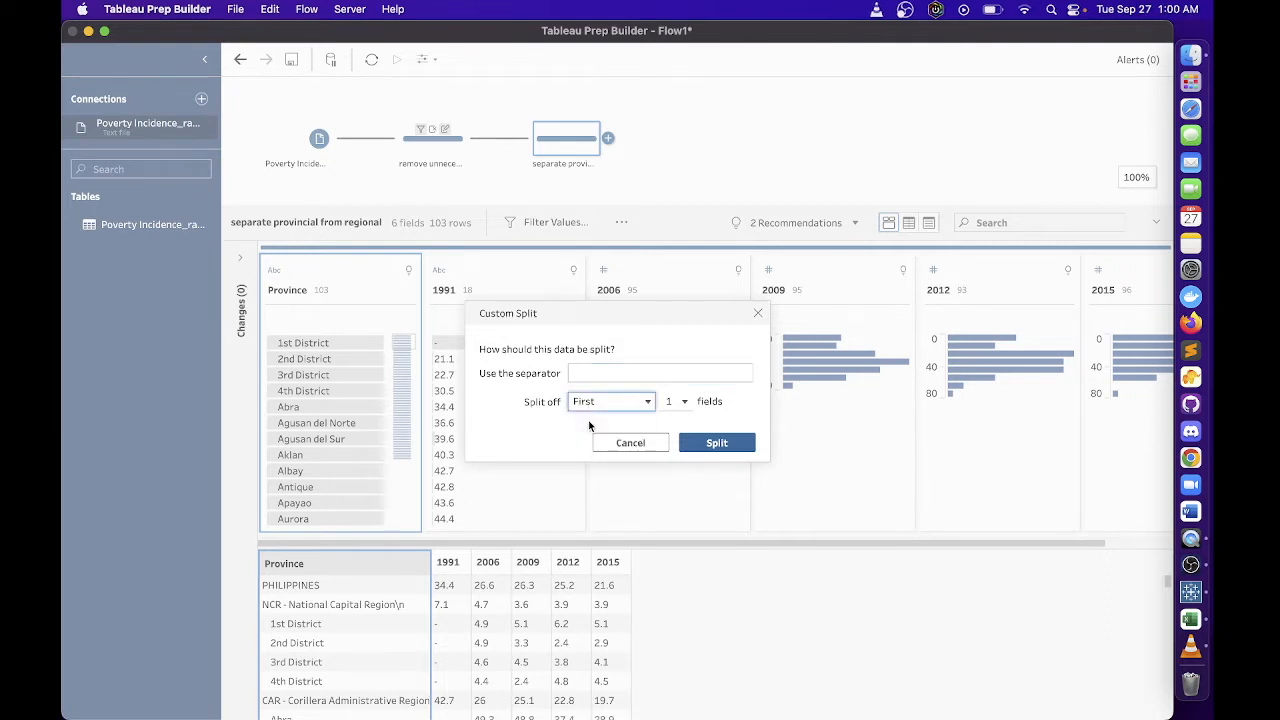
{"action": "left_click", "coordinate": [620, 374]}
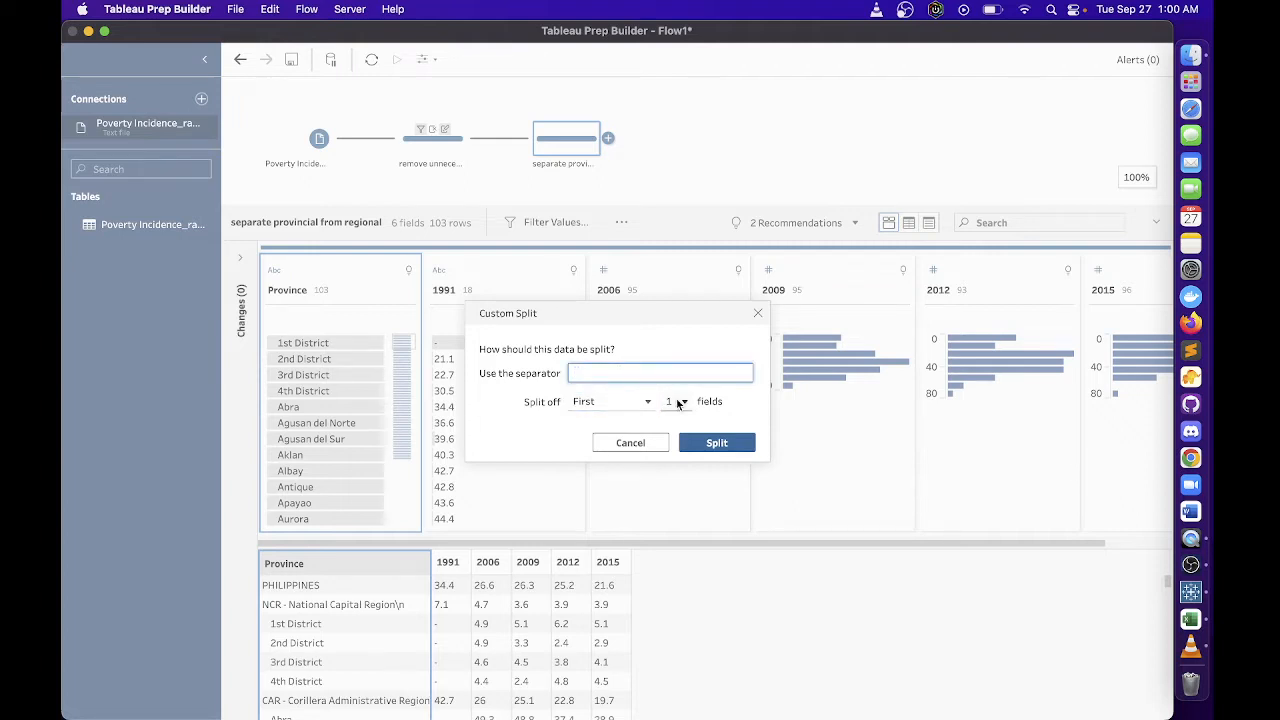
{"action": "left_click", "coordinate": [679, 402]}
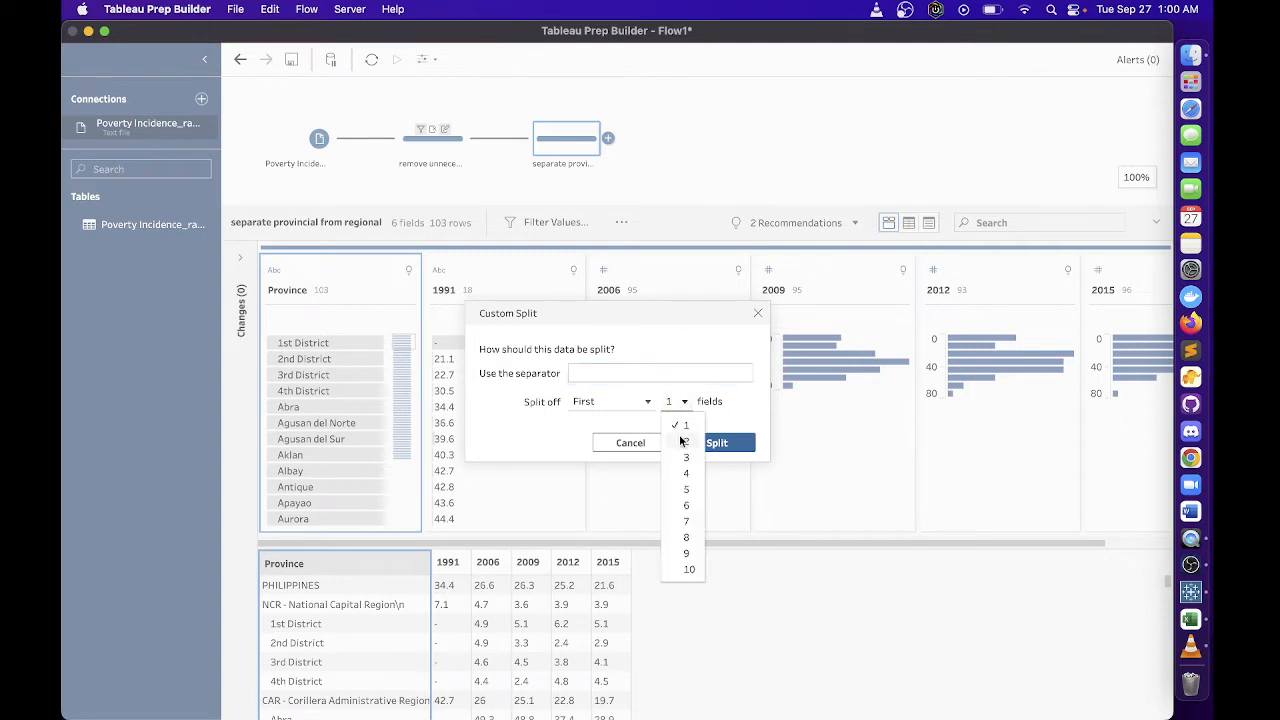
{"action": "left_click", "coordinate": [683, 441]}
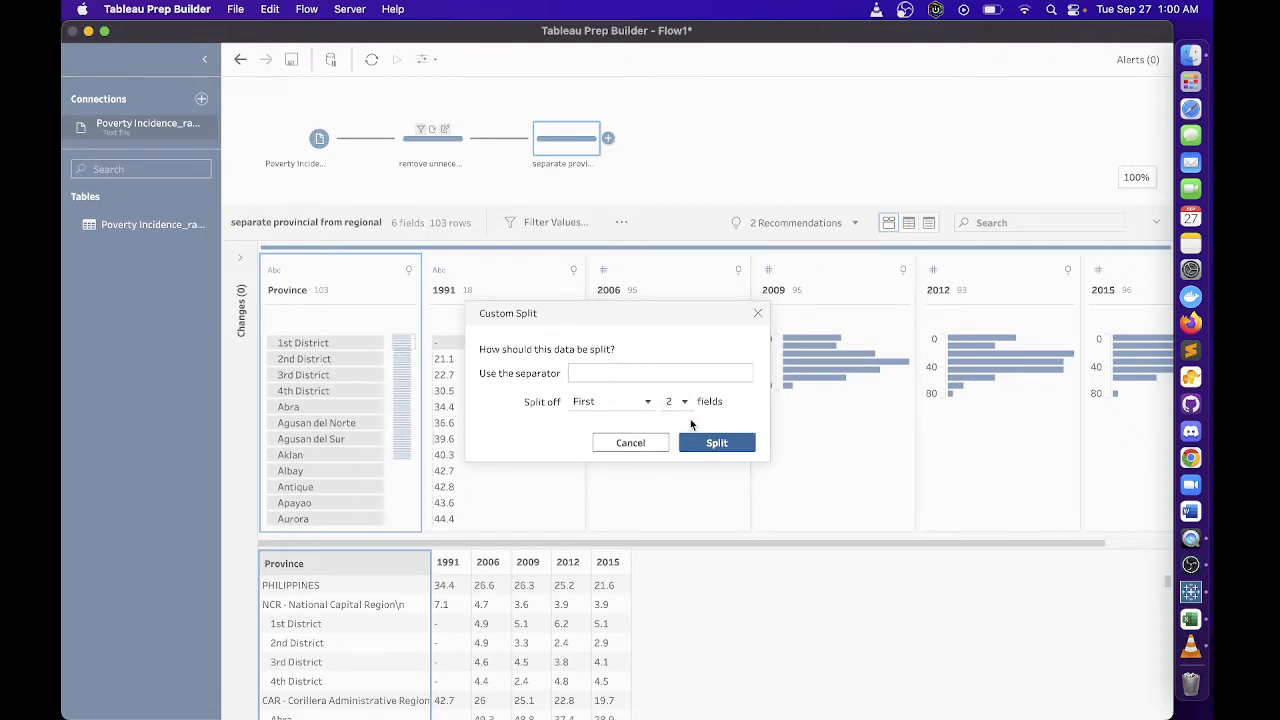
{"action": "left_click", "coordinate": [716, 443]}
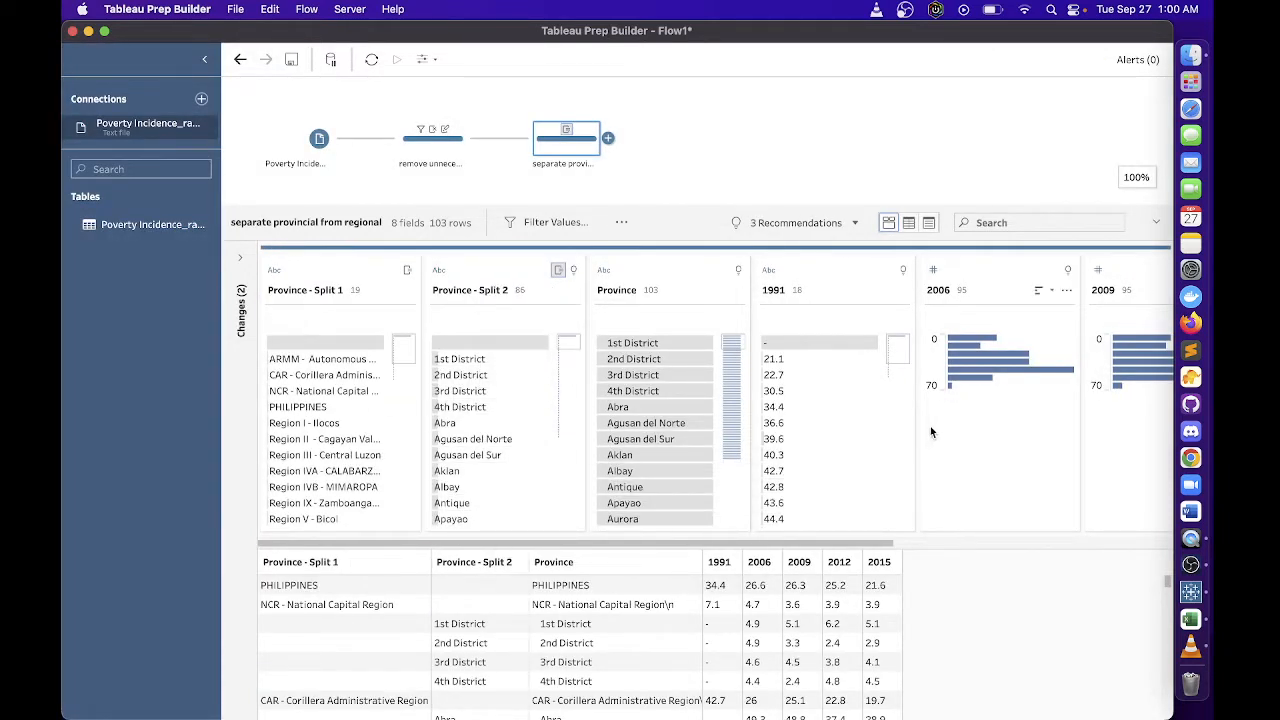
Review the split Province values in the rows and show the step as a data grid only
{"action": "scroll", "coordinate": [484, 584], "scroll_direction": "down", "scroll_amount": 1}
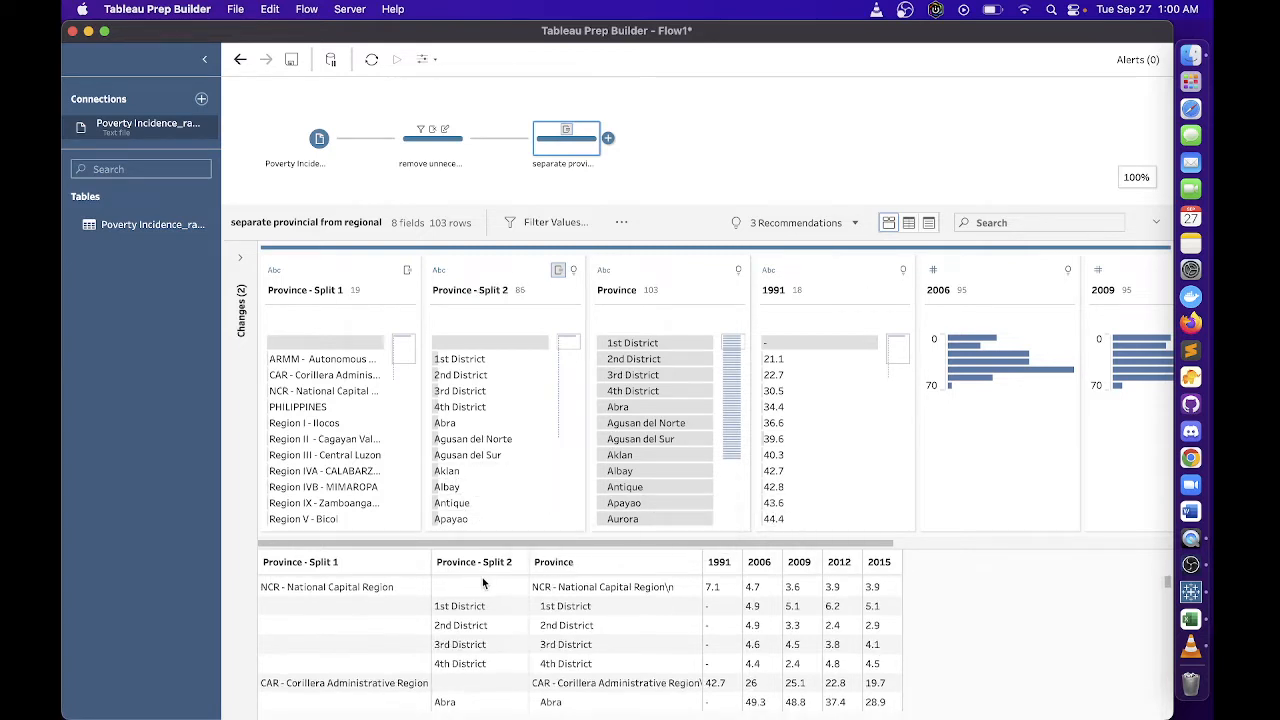
{"action": "scroll", "coordinate": [480, 586], "scroll_direction": "up", "scroll_amount": 1}
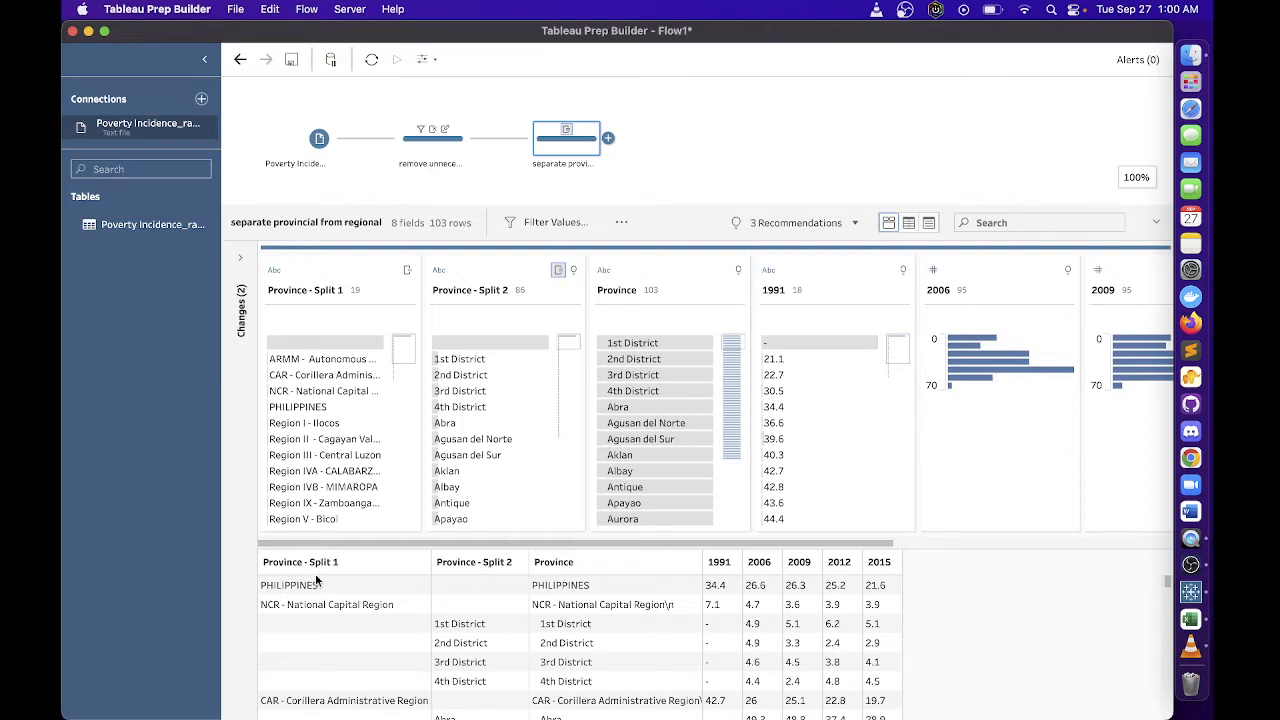
{"action": "left_click", "coordinate": [507, 561]}
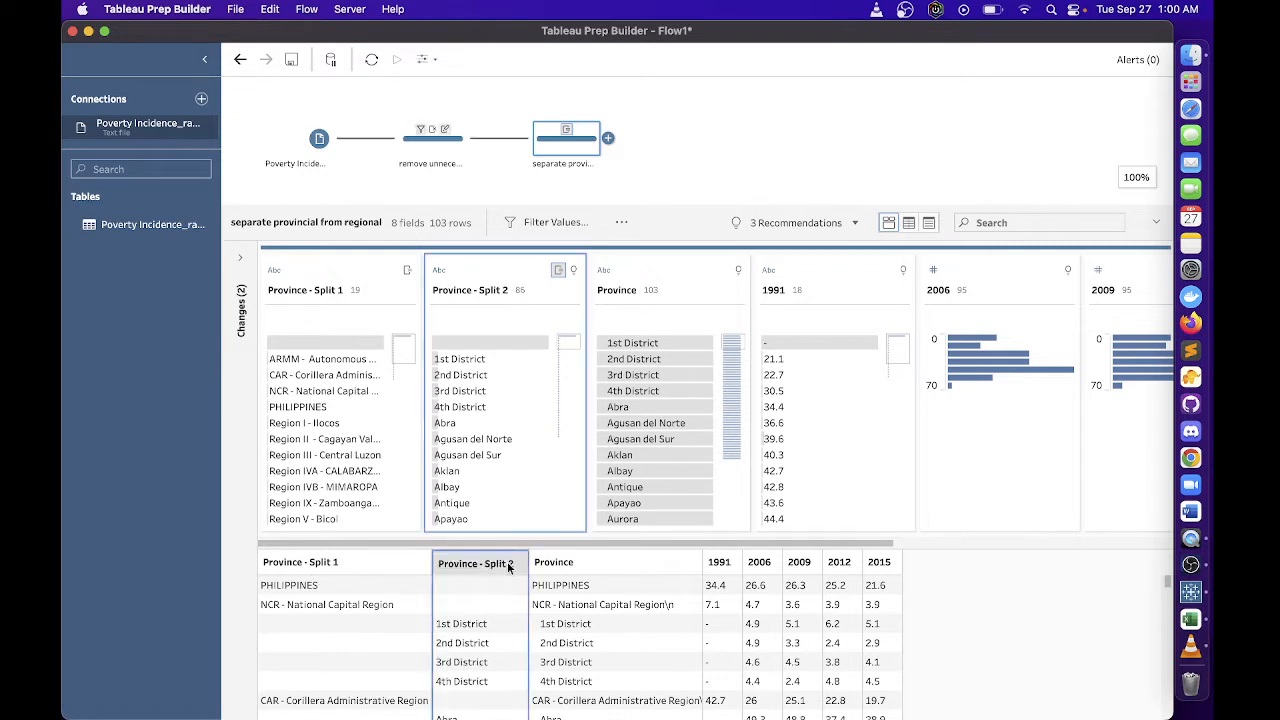
{"action": "left_click", "coordinate": [507, 561]}
{"action": "left_click", "coordinate": [506, 561]}
{"action": "left_click", "coordinate": [908, 222]}
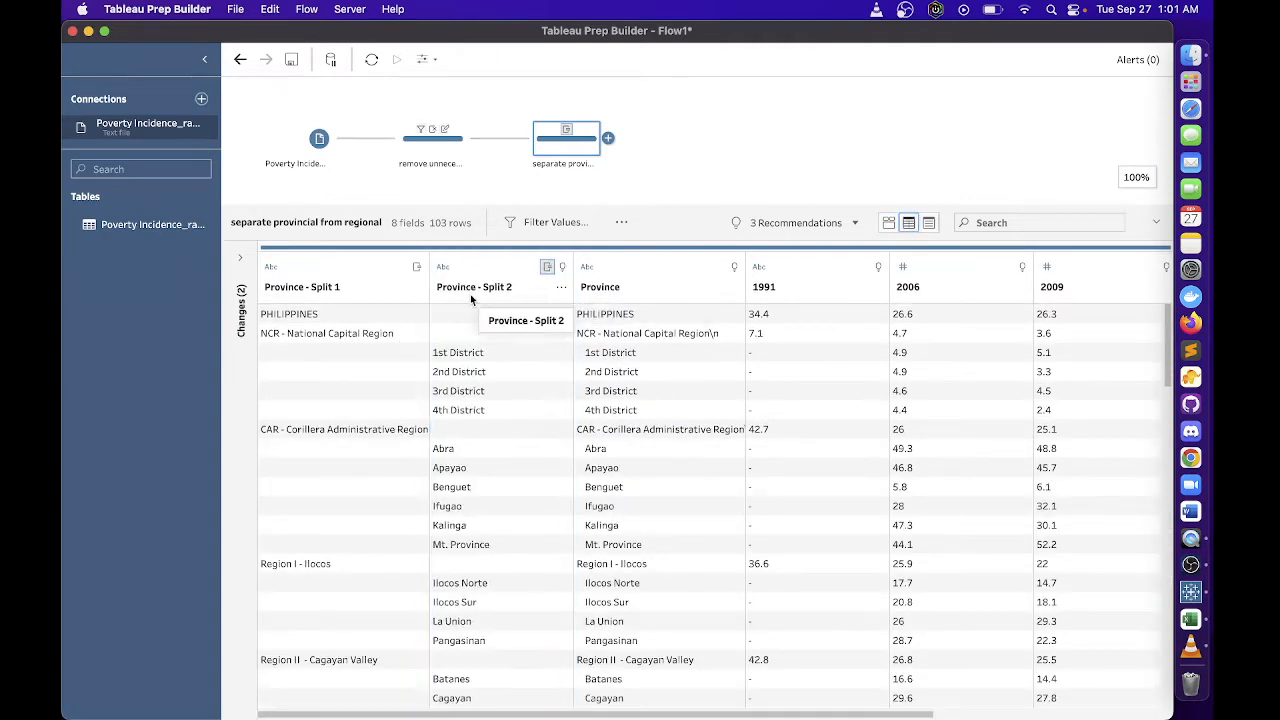
Try to rename the Province - Split 2 field to Province
{"action": "double_click", "coordinate": [470, 290]}
{"action": "left_click", "coordinate": [511, 288]}
{"action": "key", "text": "BackSpace"}
{"action": "key", "text": "BackSpace"}
{"action": "key", "text": "BackSpace"}
{"action": "key", "text": "BackSpace"}
{"action": "key", "text": "BackSpace"}
{"action": "key", "text": "BackSpace"}
{"action": "key", "text": "BackSpace"}
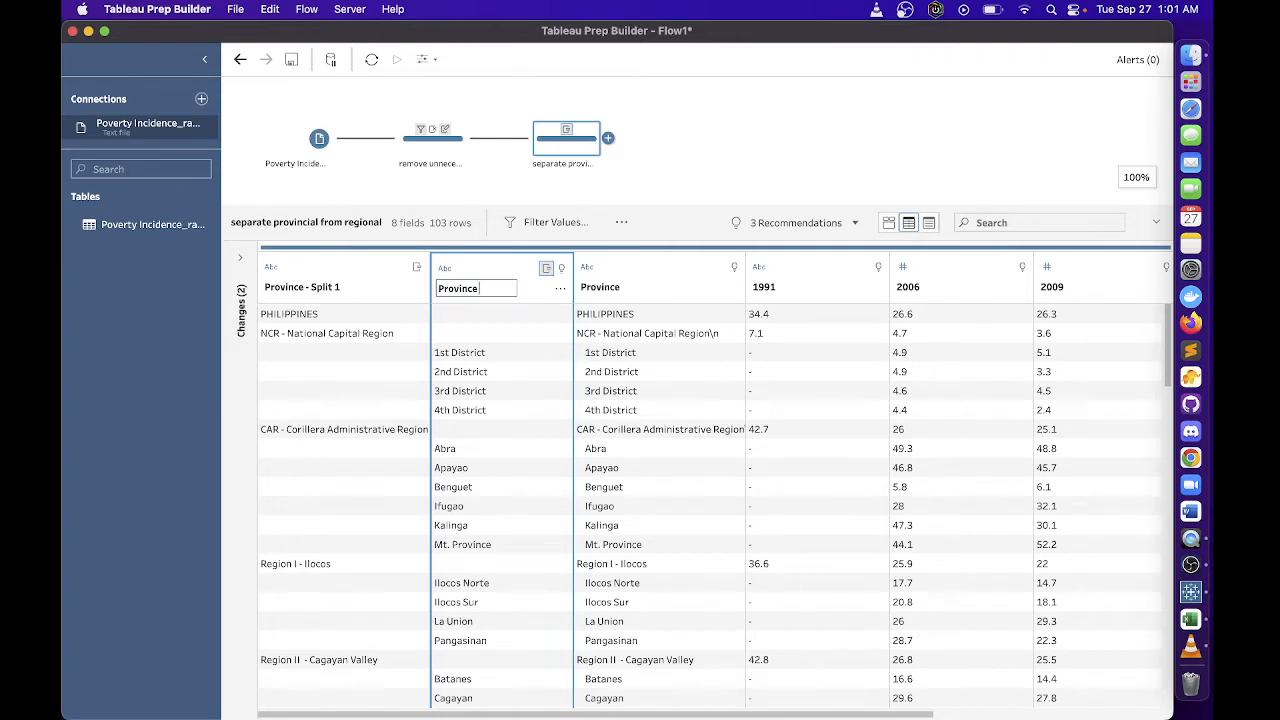
{"action": "left_click", "coordinate": [330, 287]}
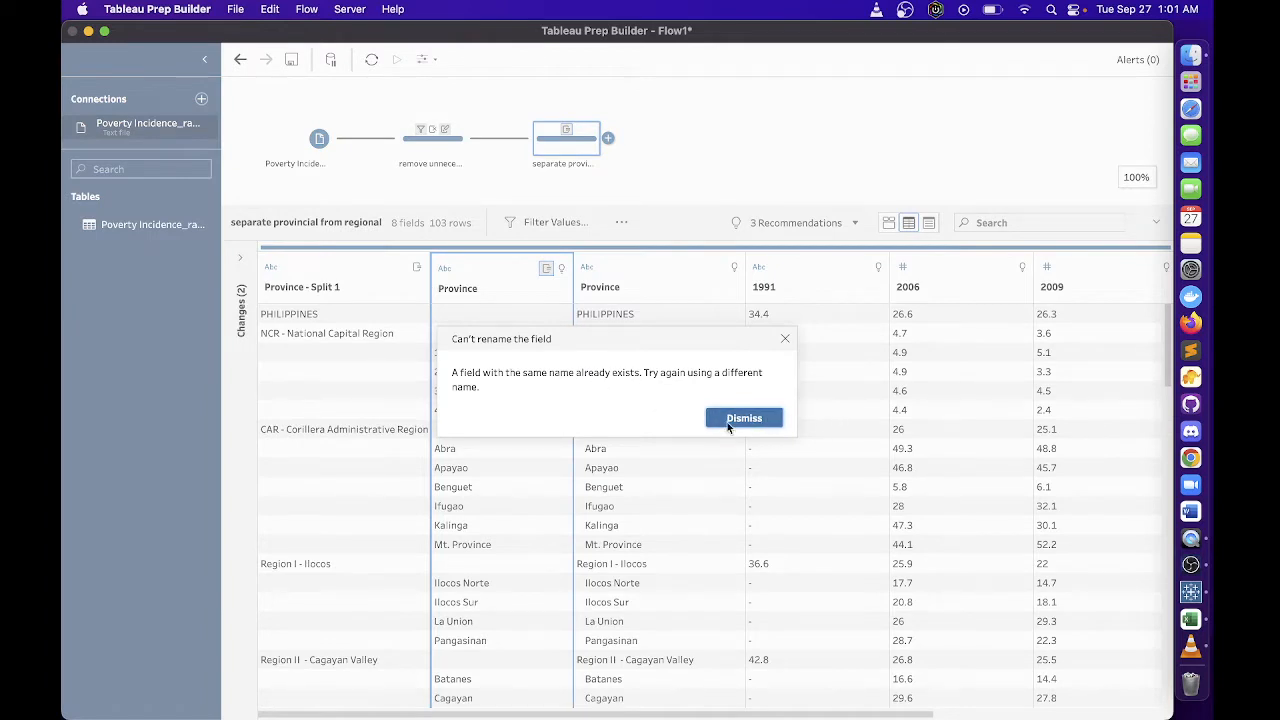
{"action": "left_click", "coordinate": [755, 420]}
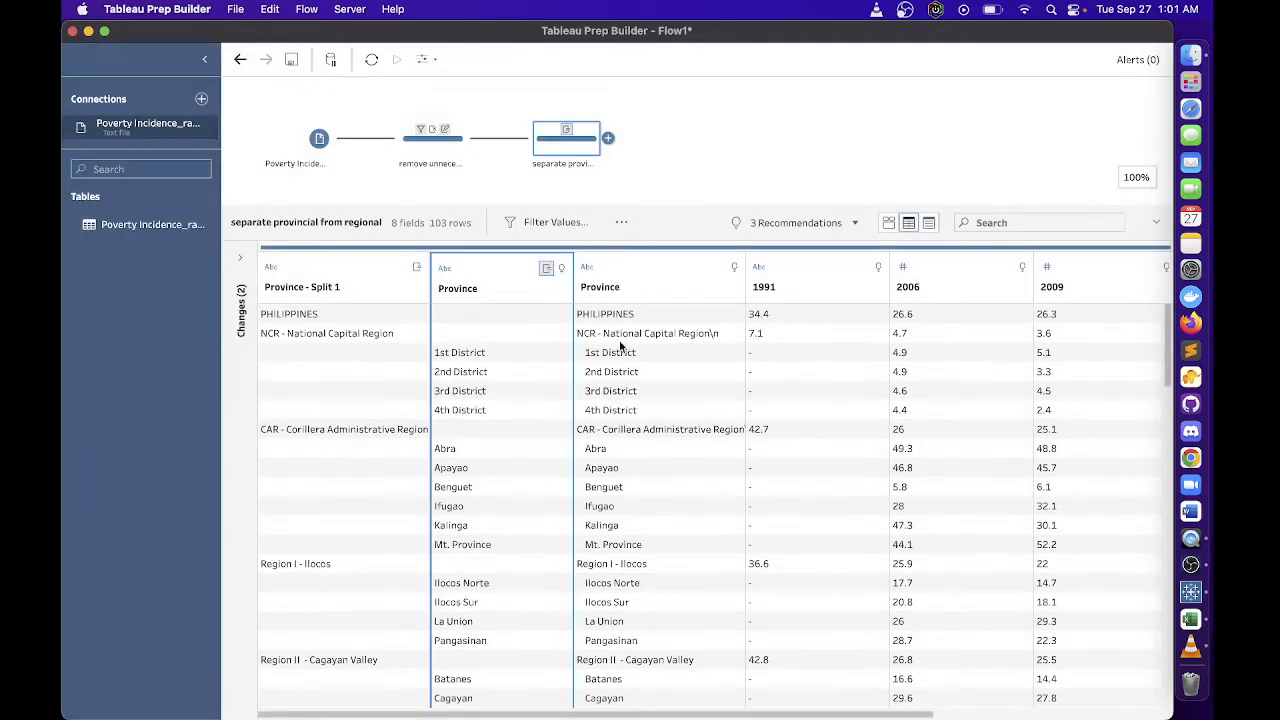
Remove the original Province field beside the two split fields
{"action": "left_click", "coordinate": [646, 288]}
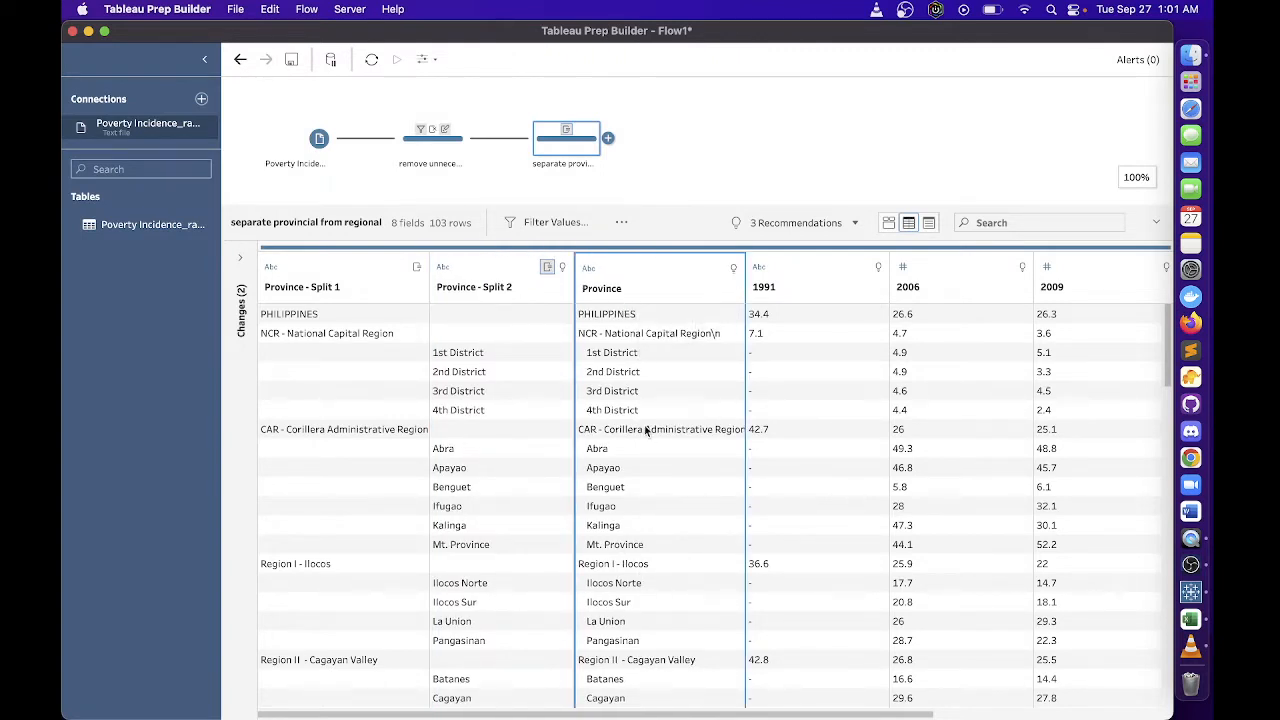
{"action": "left_click", "coordinate": [731, 290]}
{"action": "left_click", "coordinate": [752, 505]}
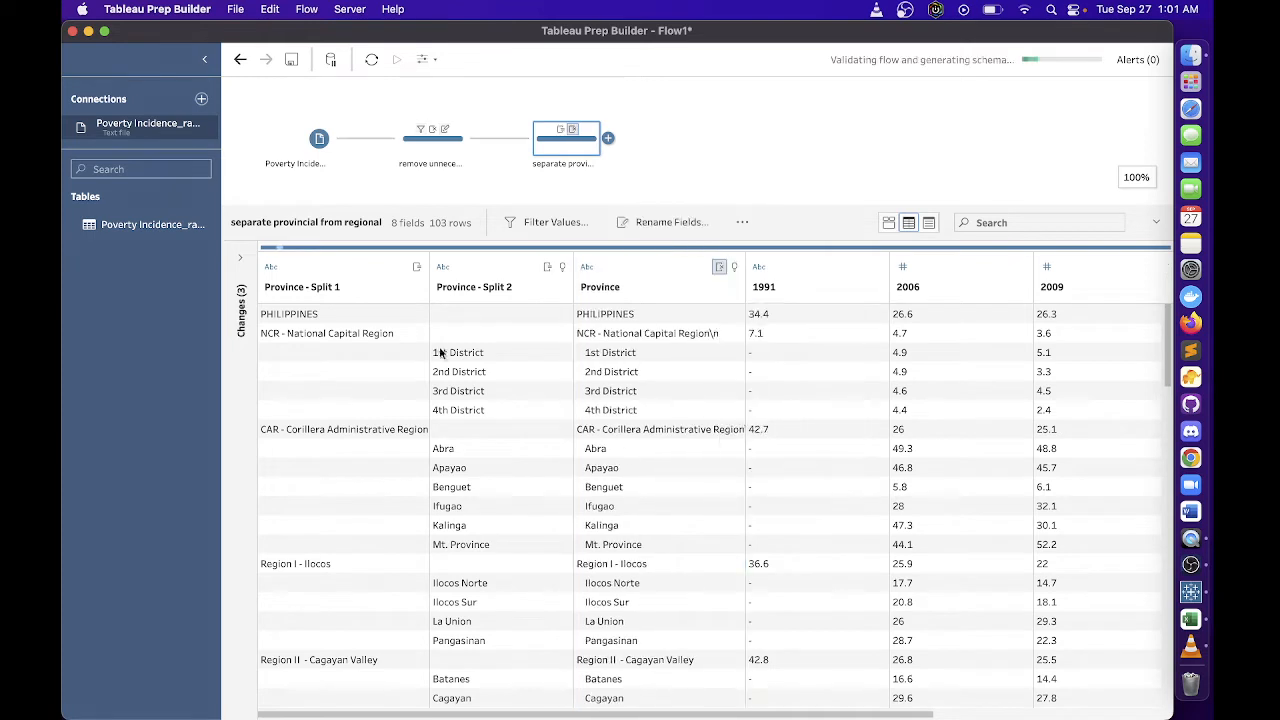
Rename the Province - Split 2 field to Province
{"action": "double_click", "coordinate": [476, 287]}
{"action": "left_click", "coordinate": [487, 288]}
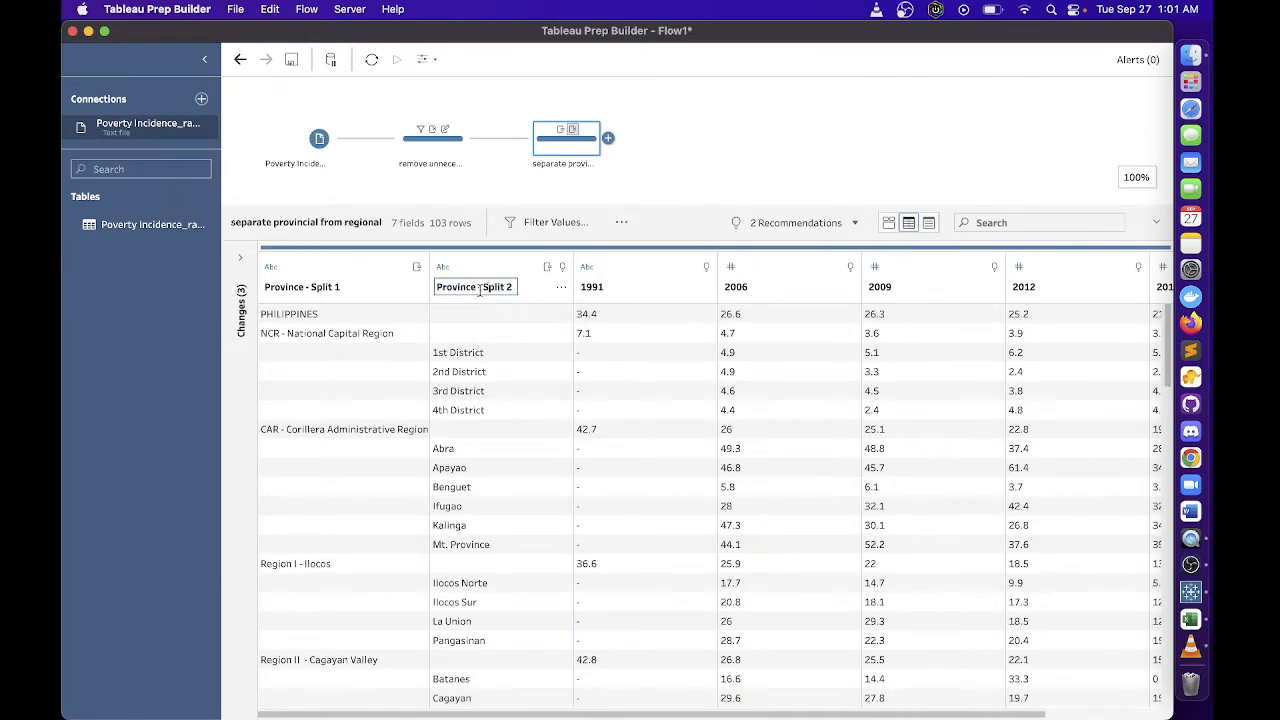
{"action": "double_click", "coordinate": [497, 288]}
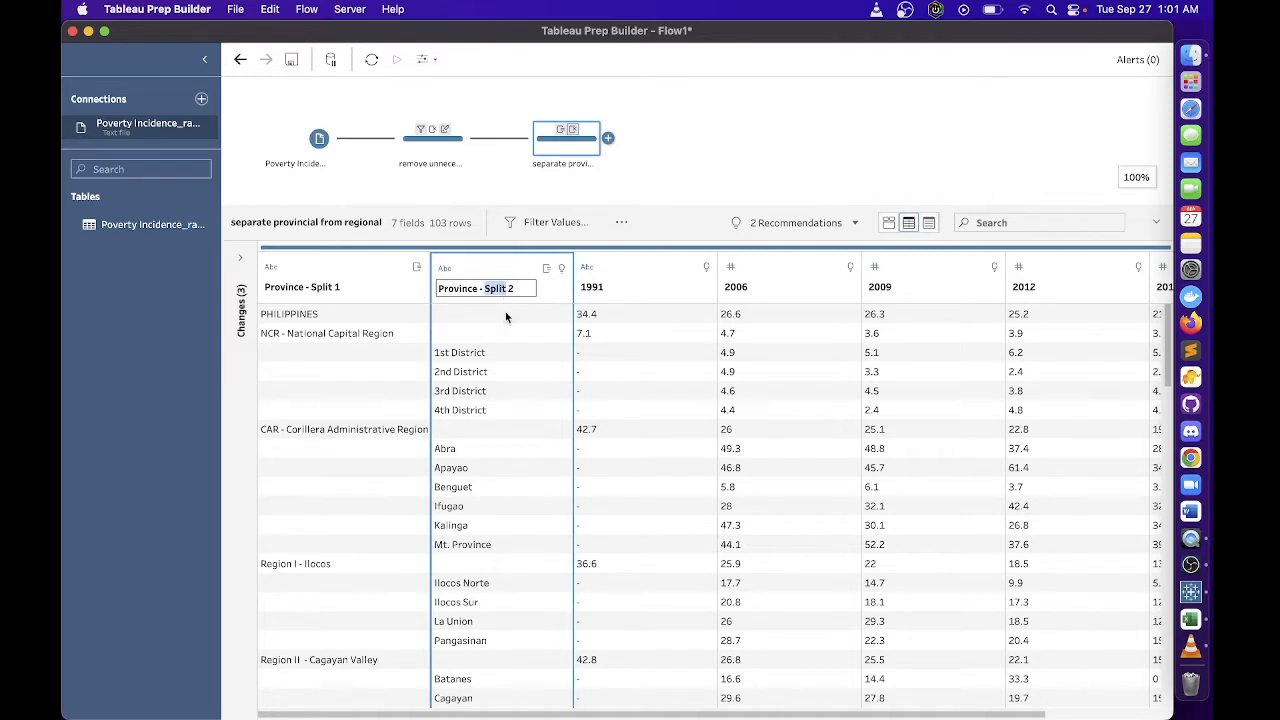
{"action": "key", "text": "BackSpace"}
{"action": "key", "text": "Delete"}
Rename the Province - Split 1 field to Regional
{"action": "left_click", "coordinate": [311, 291]}
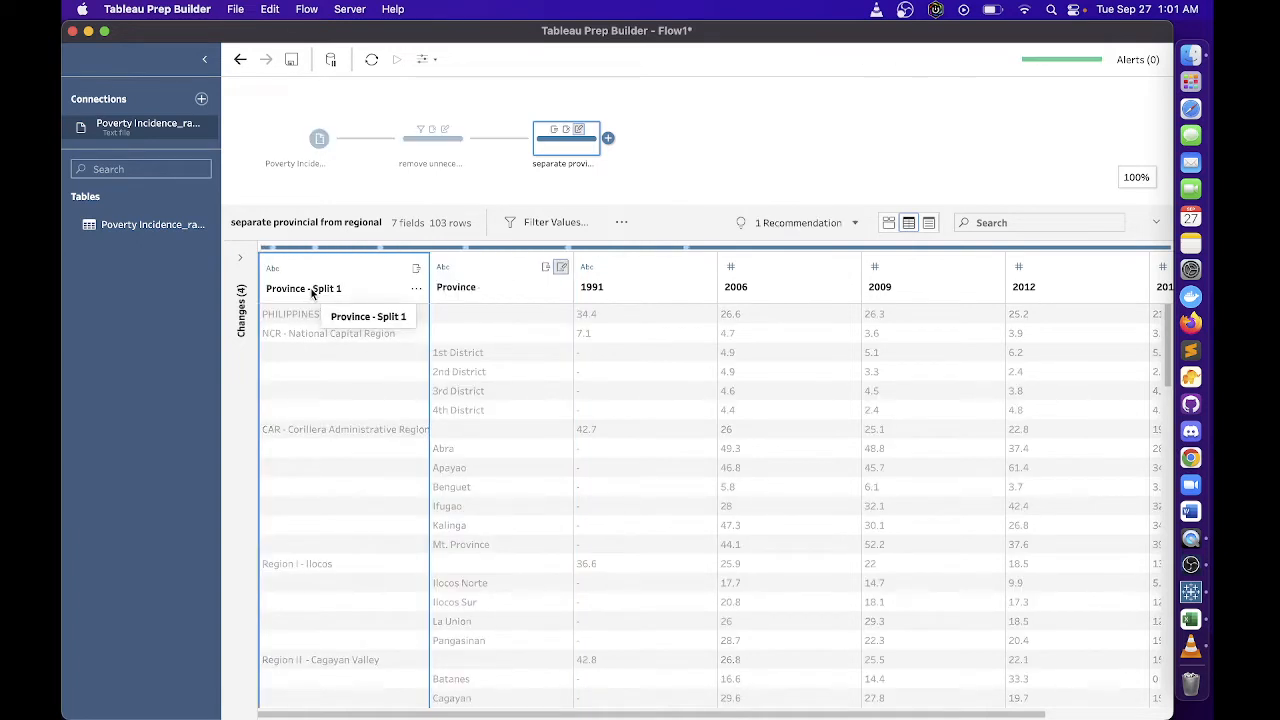
{"action": "double_click", "coordinate": [311, 289]}
{"action": "type", "text": "Regional"}
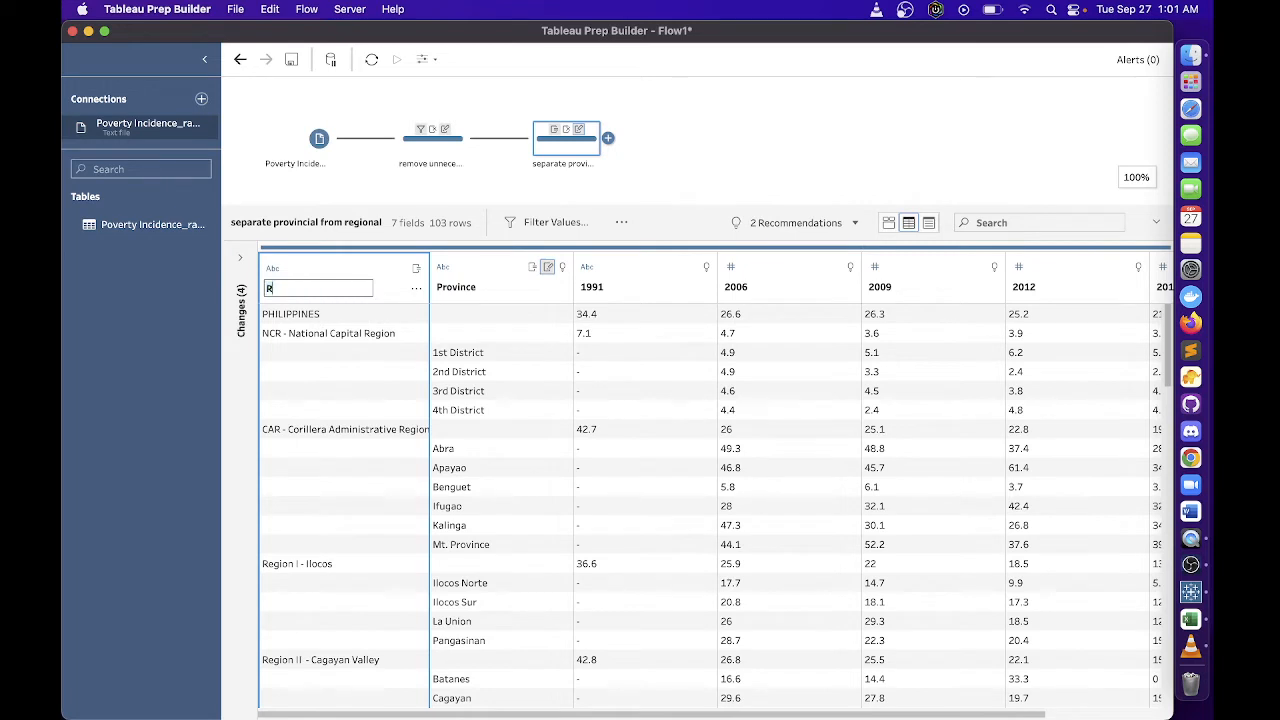
{"action": "left_click", "coordinate": [323, 263]}
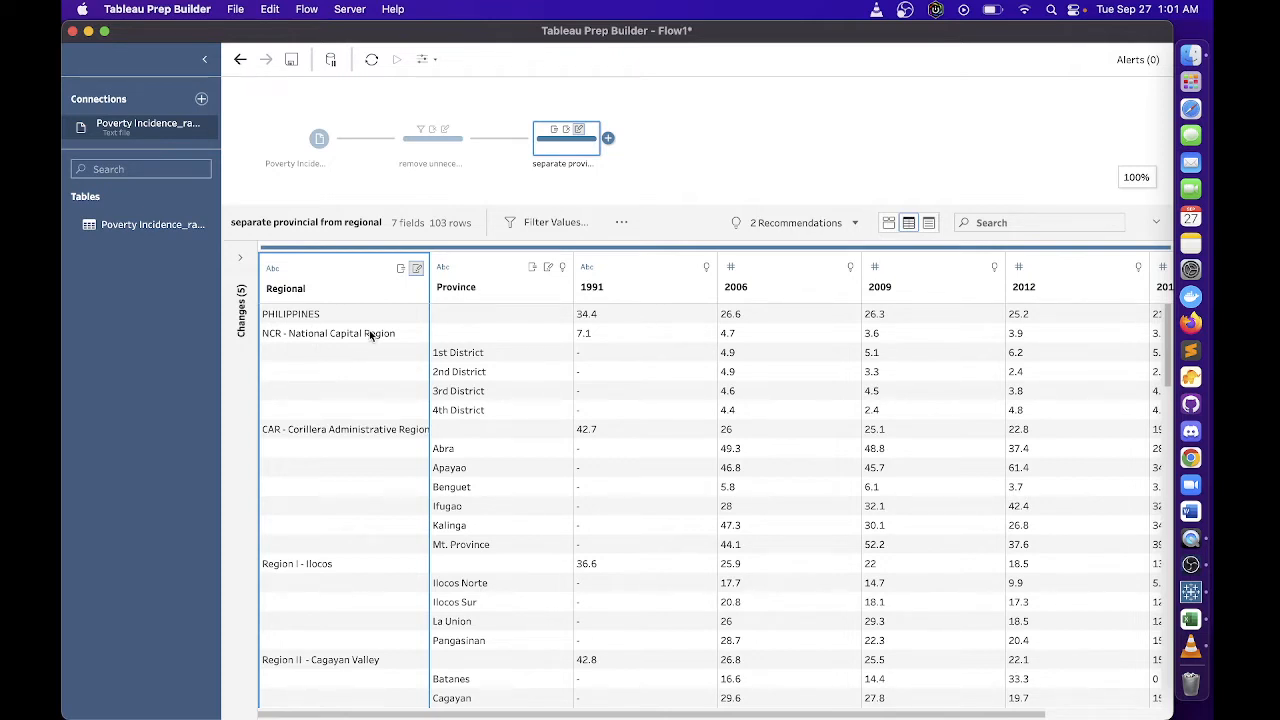
Examine the blank Regional cells beside the provinces in both the field profiles and the data grid
{"action": "left_click", "coordinate": [460, 355]}
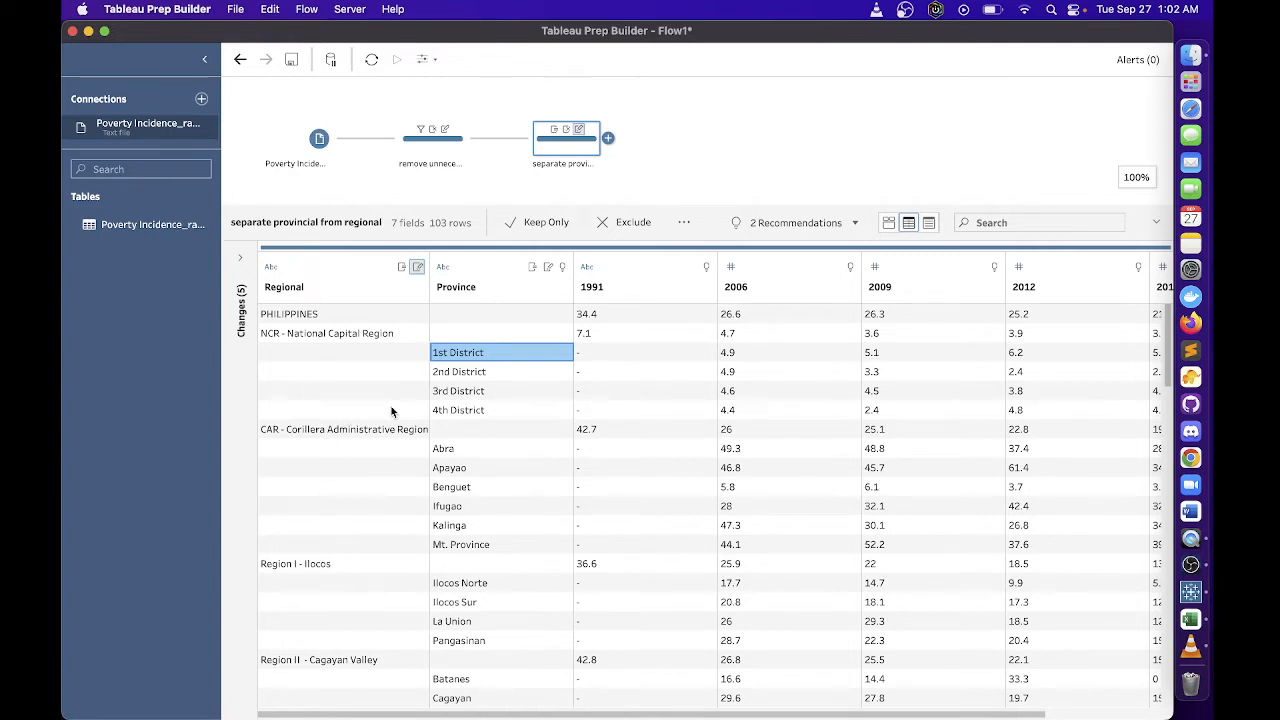
{"action": "left_click", "coordinate": [391, 354]}
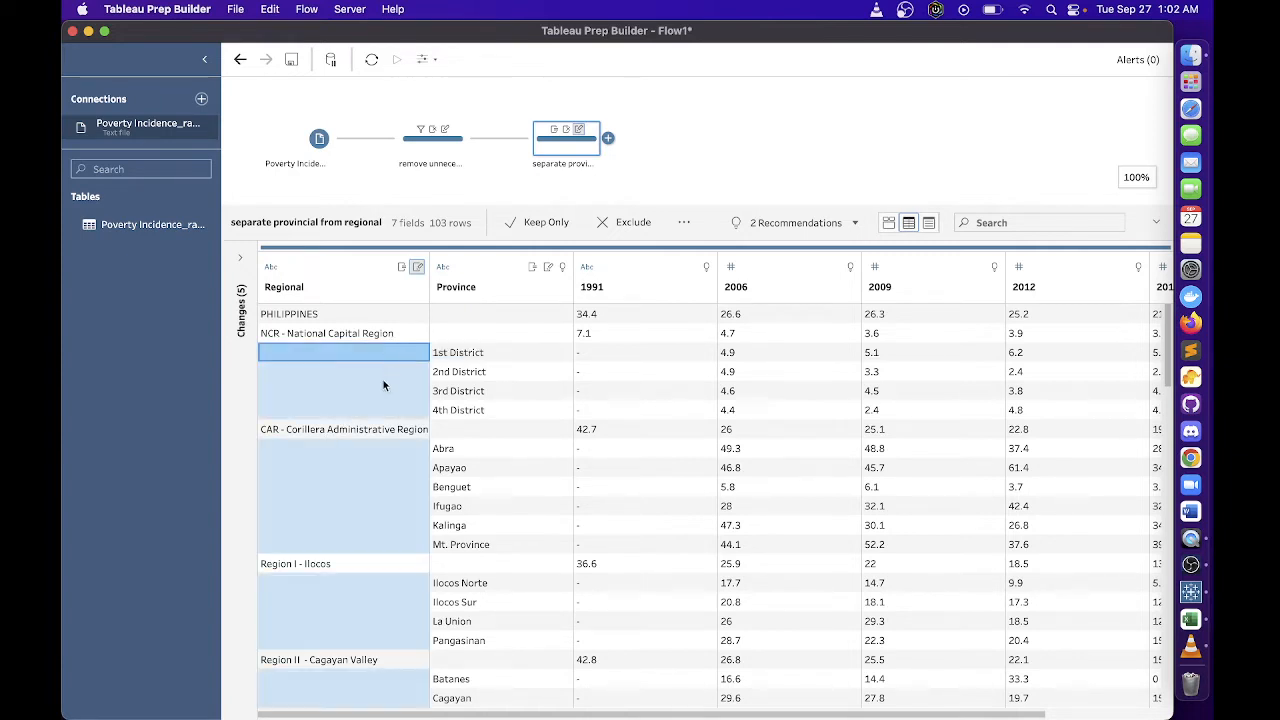
{"action": "left_click", "coordinate": [383, 382]}
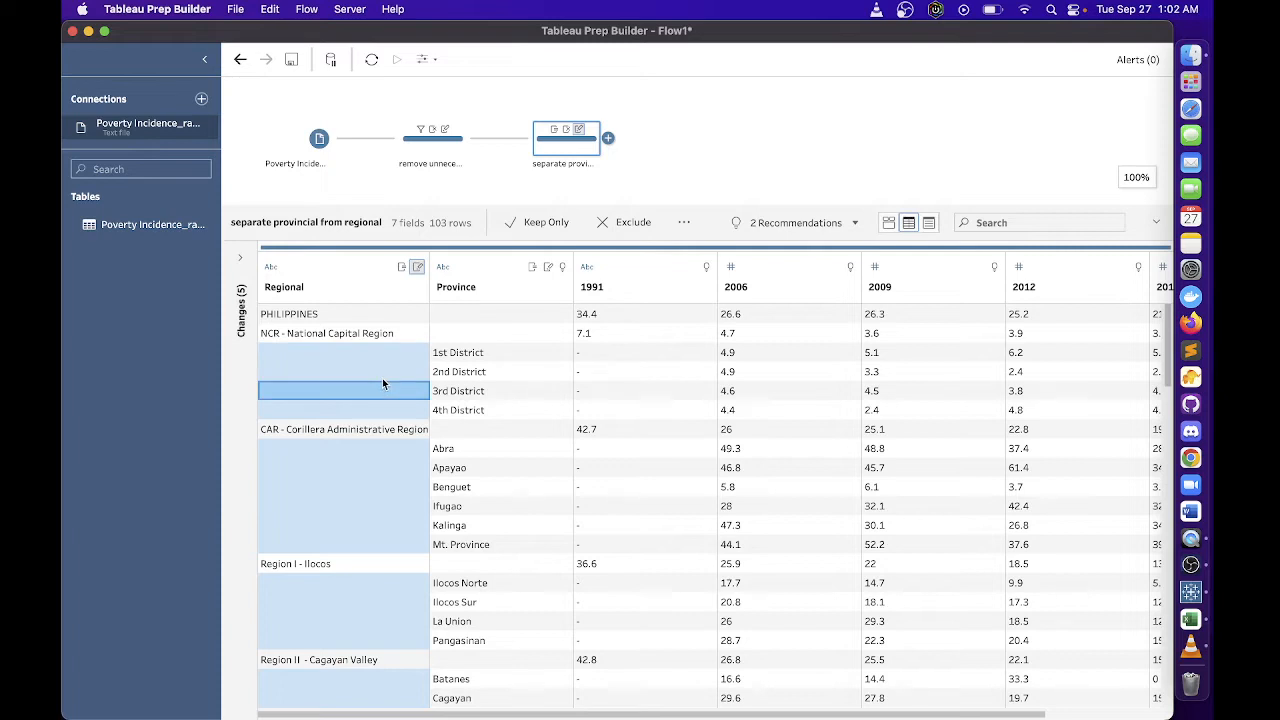
{"action": "left_click", "coordinate": [332, 357]}
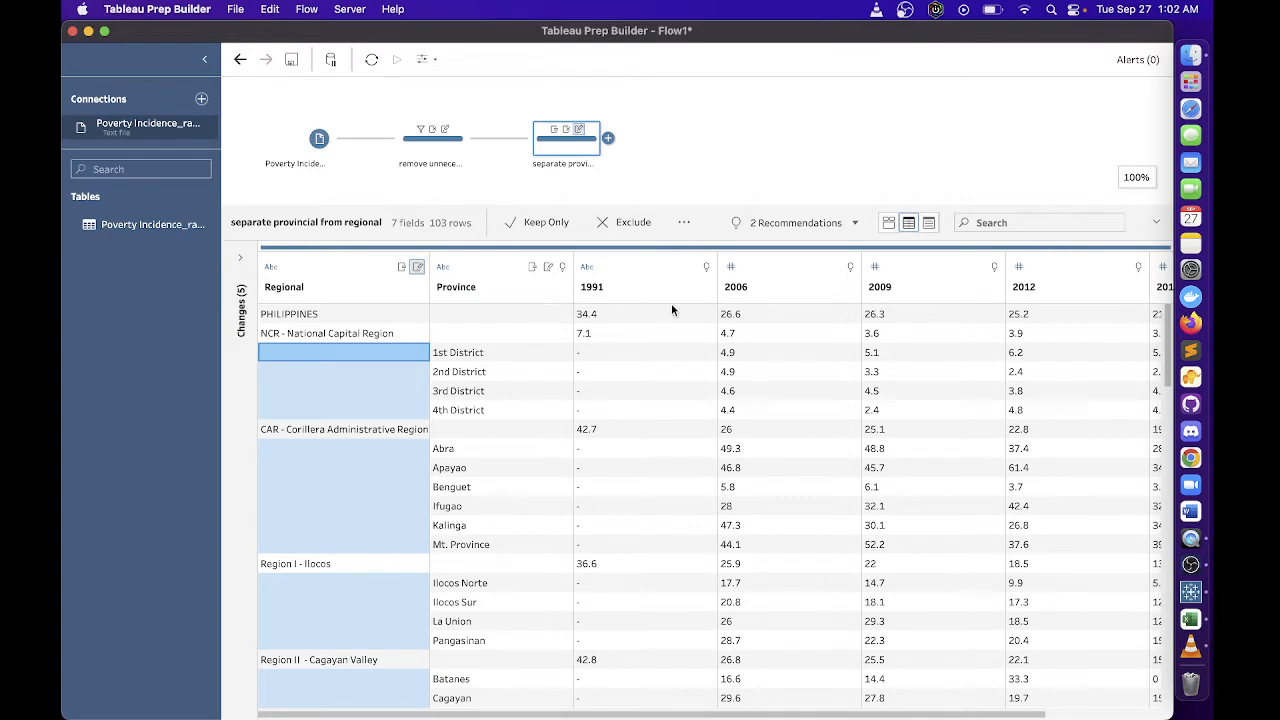
{"action": "left_click", "coordinate": [888, 224]}
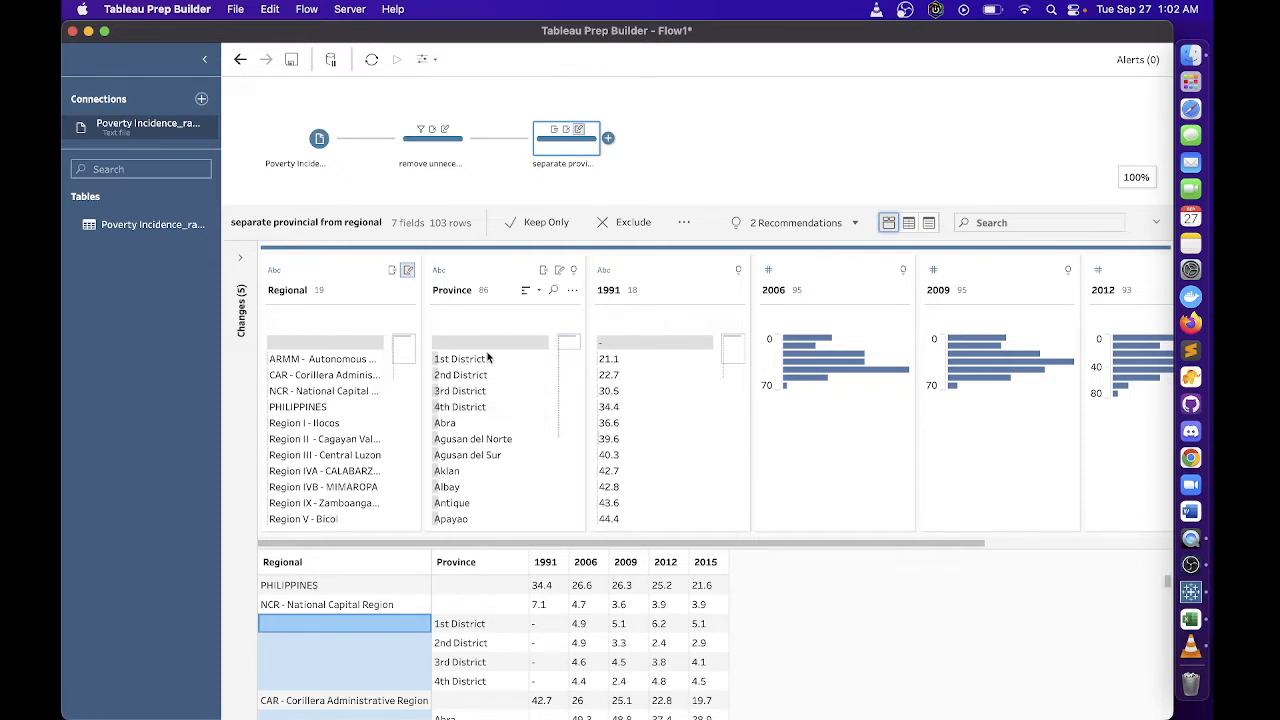
{"action": "left_click", "coordinate": [908, 222]}
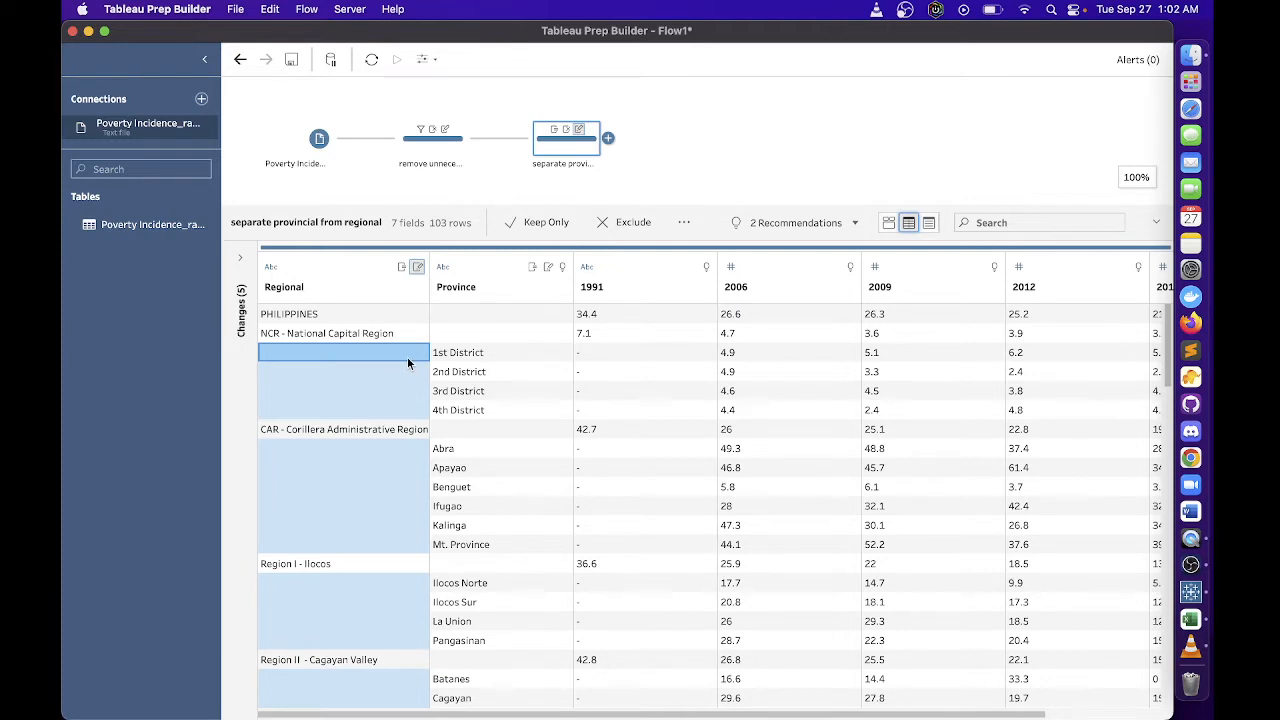
{"action": "left_click", "coordinate": [718, 157]}
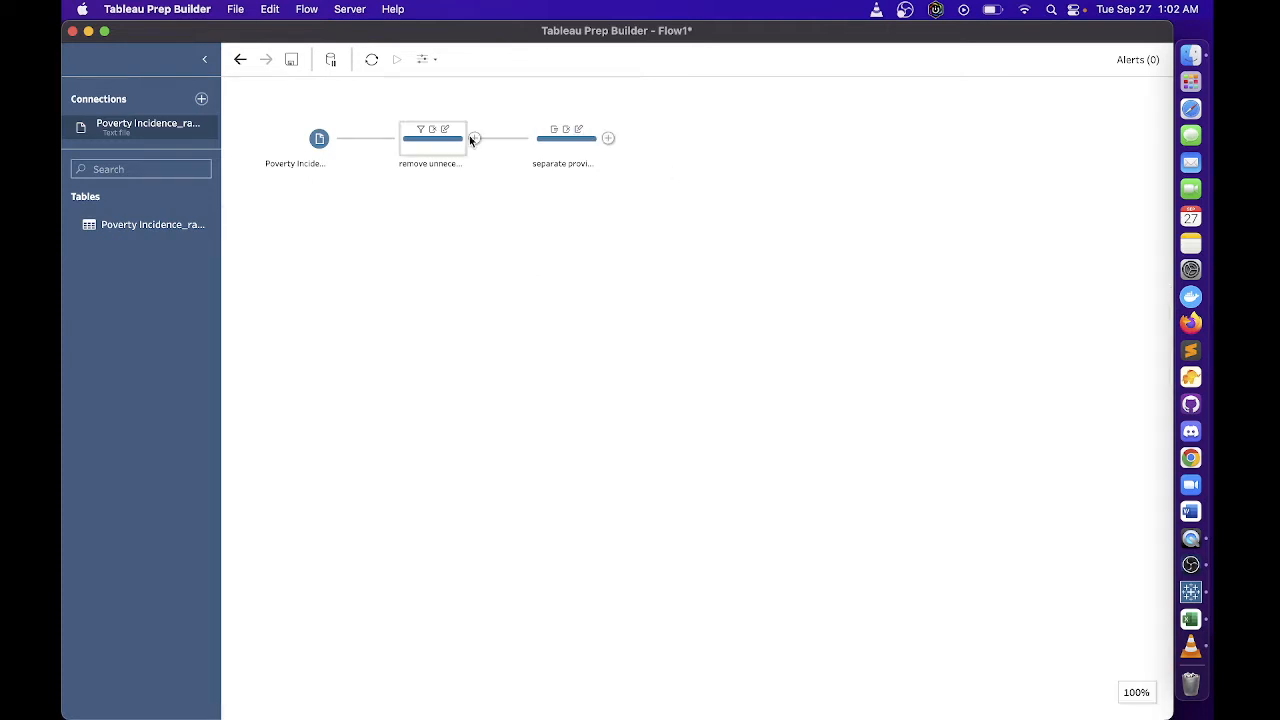
{"action": "left_click", "coordinate": [572, 151]}
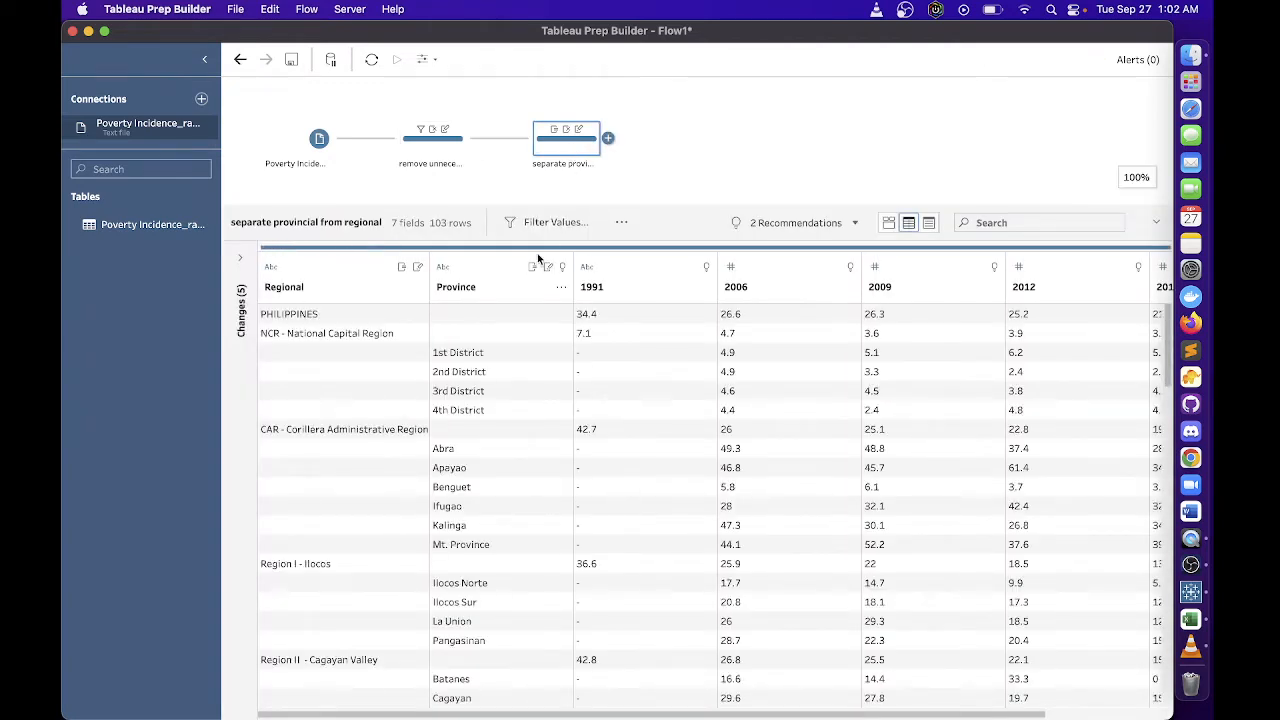
{"action": "left_click", "coordinate": [402, 336]}
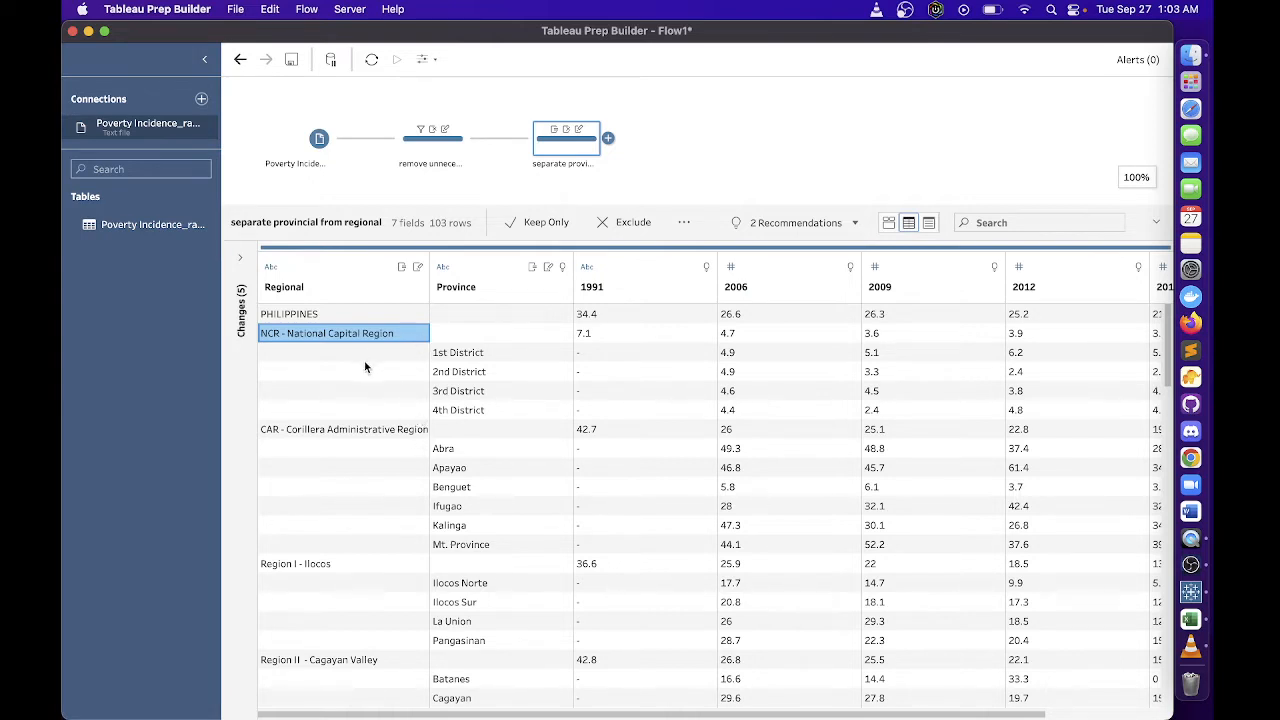
Add the description "Dead end process" to the separate provincial from regional step in the flow
{"action": "left_click", "coordinate": [345, 337]}
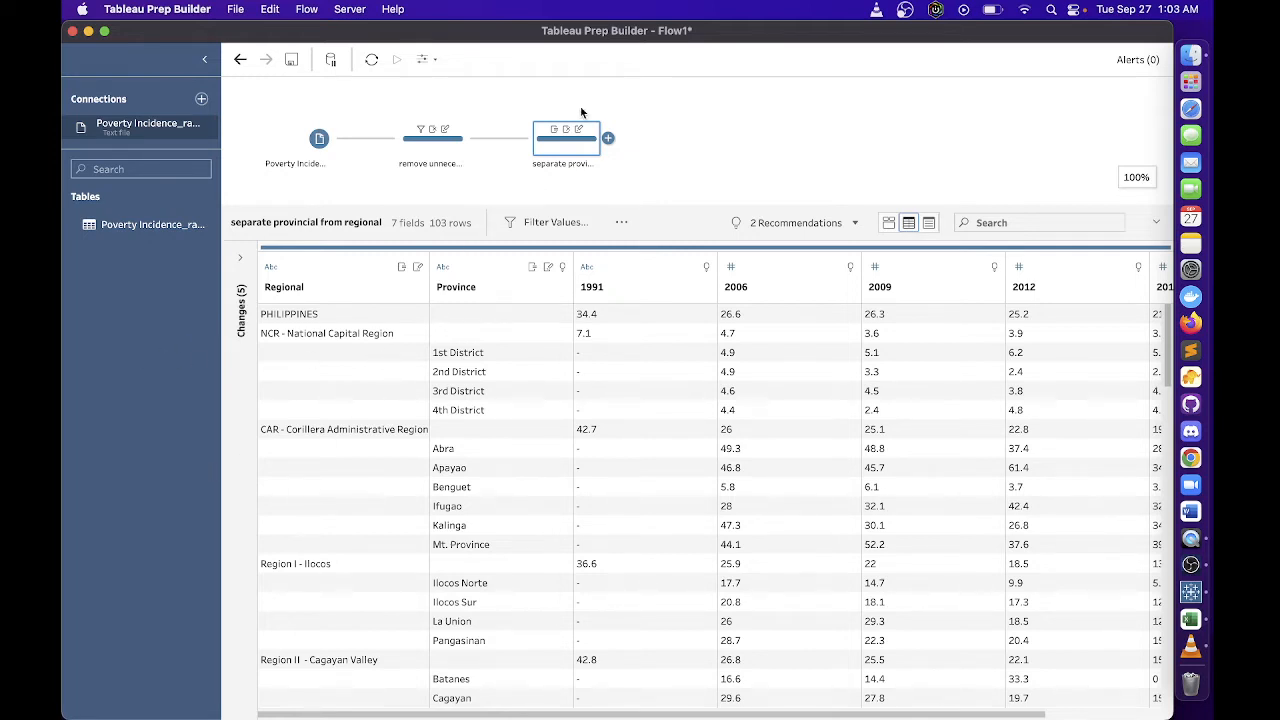
{"action": "left_click", "coordinate": [559, 177]}
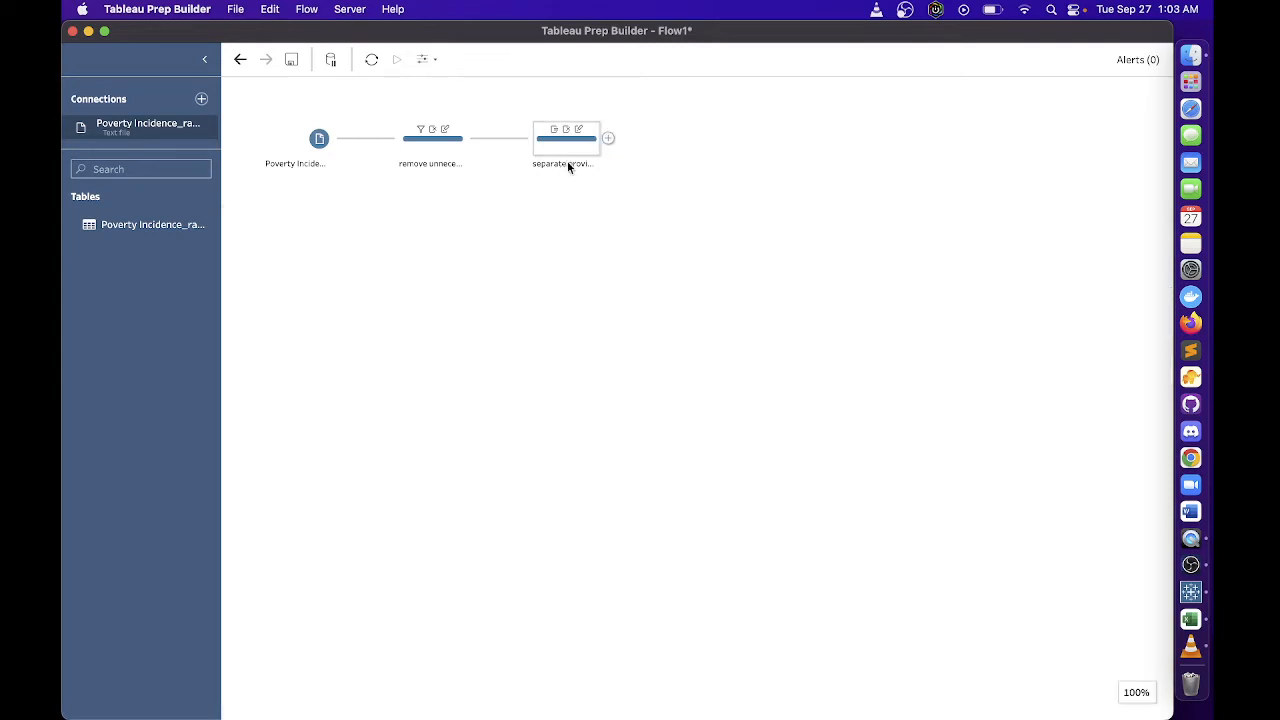
{"action": "left_click", "coordinate": [565, 181]}
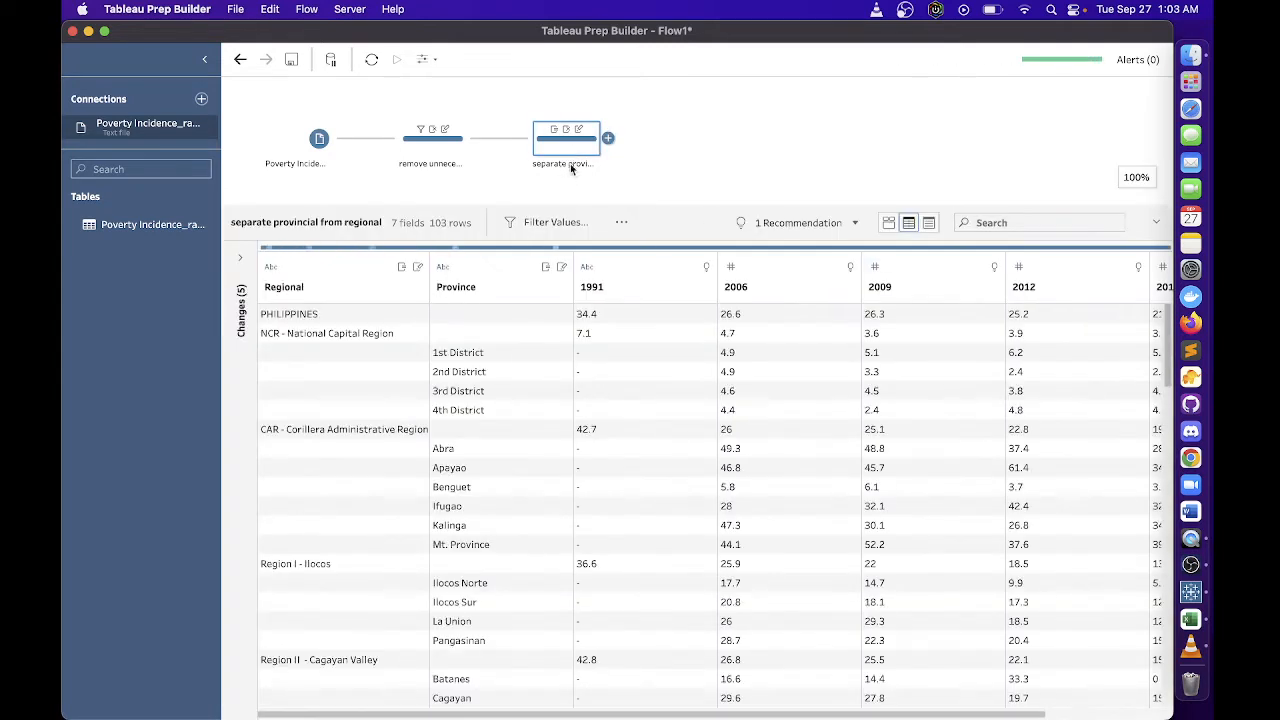
{"action": "left_click", "coordinate": [568, 175]}
{"action": "left_click", "coordinate": [572, 180]}
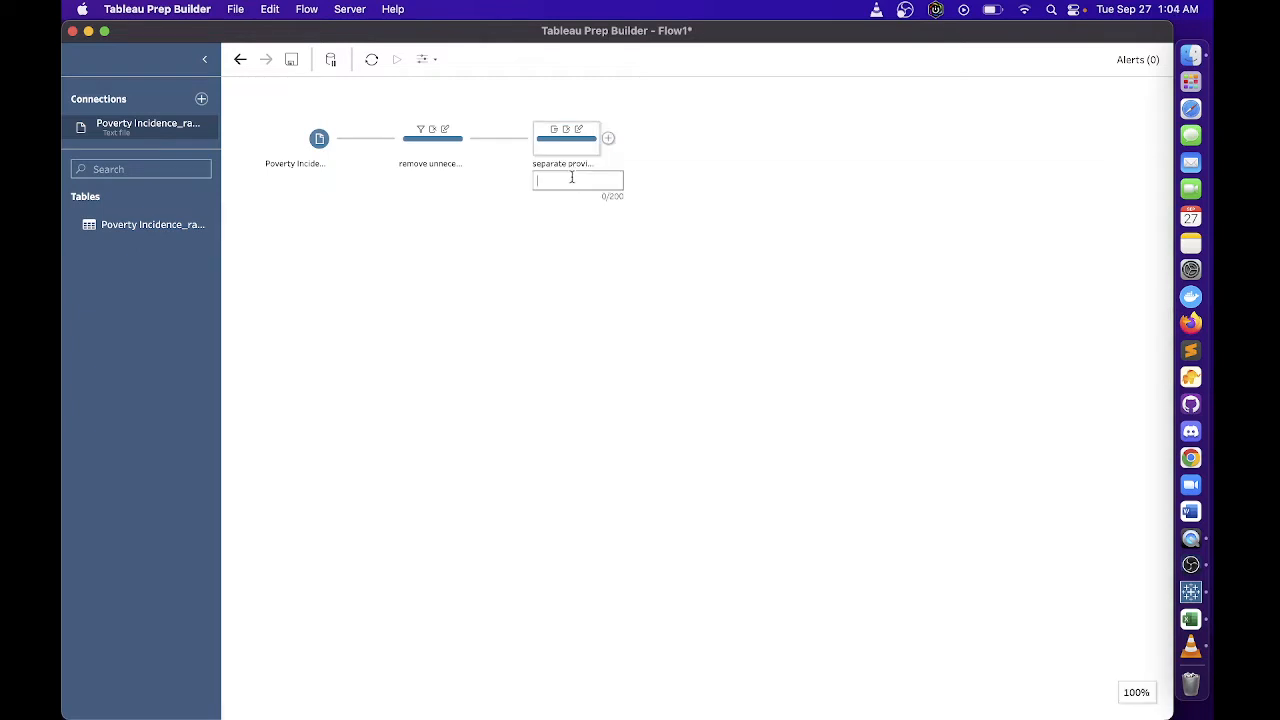
{"action": "type", "text": "Deadend proce"}
{"action": "key", "text": "BackSpace"}
{"action": "key", "text": "BackSpace"}
{"action": "key", "text": "BackSpace"}
{"action": "key", "text": "BackSpace"}
{"action": "key", "text": "BackSpace"}
{"action": "key", "text": "BackSpace"}
{"action": "key", "text": "BackSpace"}
{"action": "type", "text": "en and process"}
{"action": "left_click", "coordinate": [589, 199]}
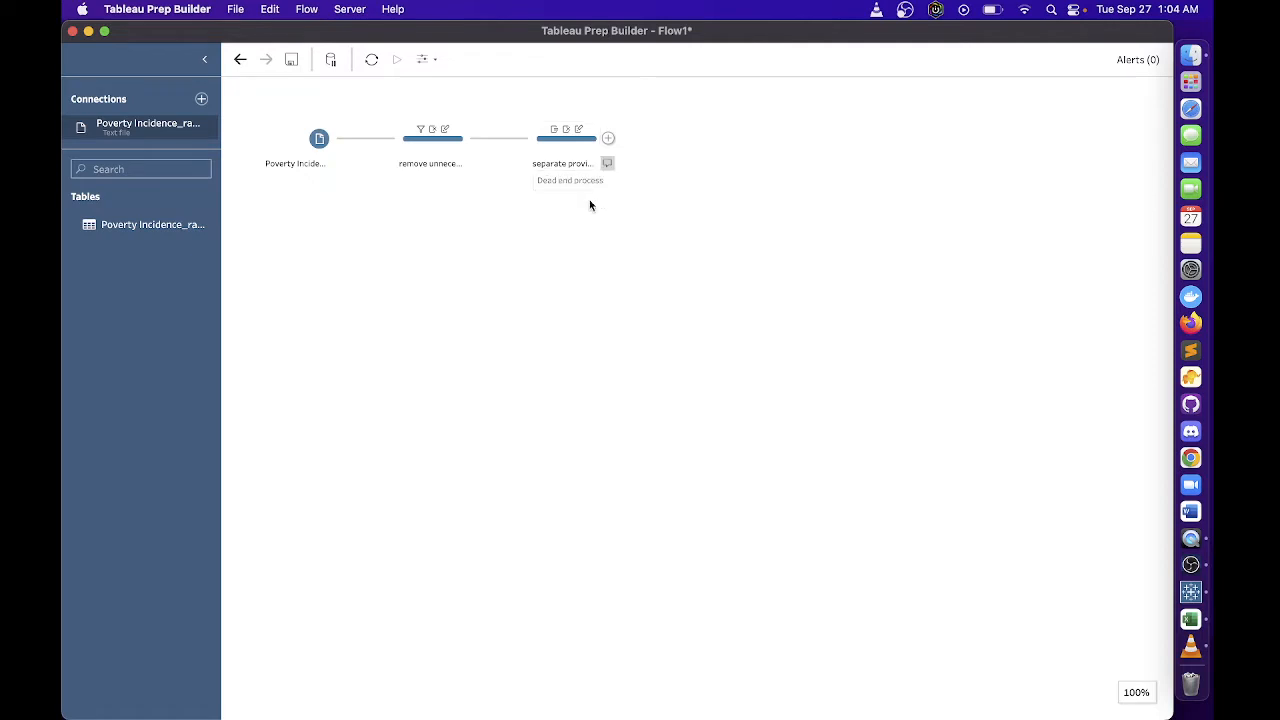
Enlarge the flow pane and add a new clean step branching from the first cleaning step
{"action": "left_click", "coordinate": [569, 150]}
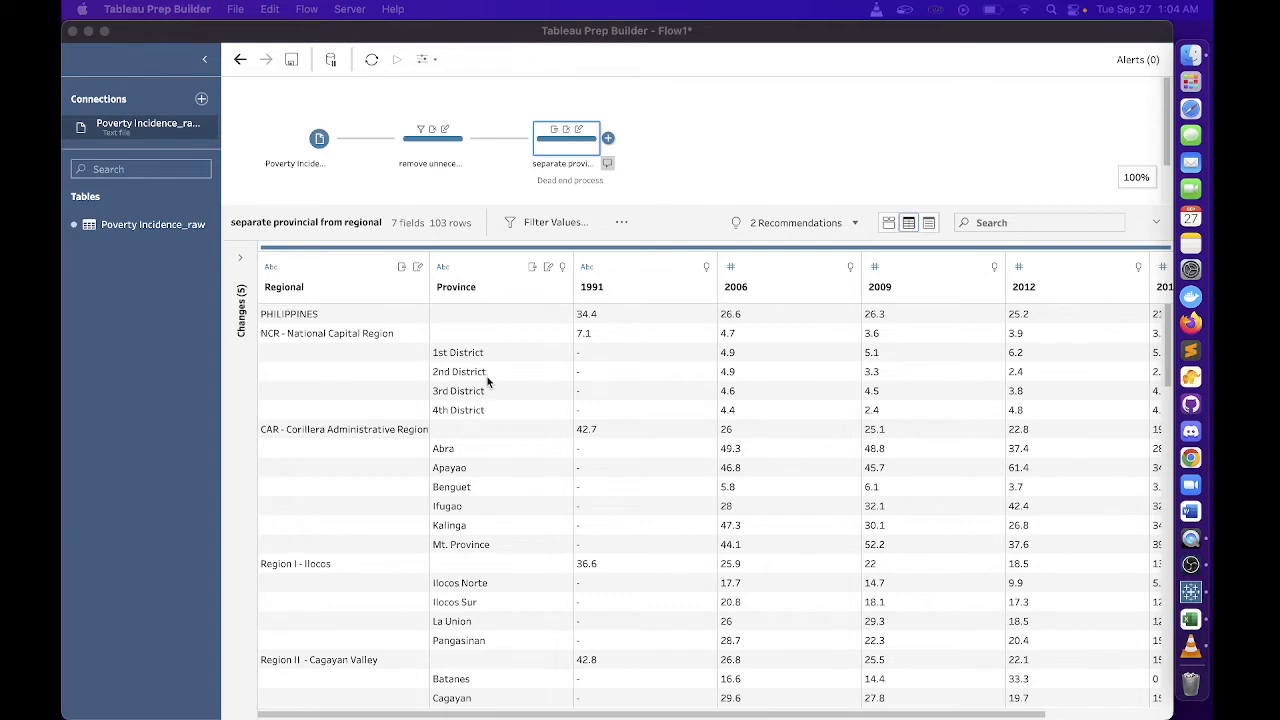
{"action": "left_click", "coordinate": [699, 210]}
{"action": "left_click", "coordinate": [687, 212]}
{"action": "left_click_drag", "start_coordinate": [687, 214], "coordinate": [688, 311]}
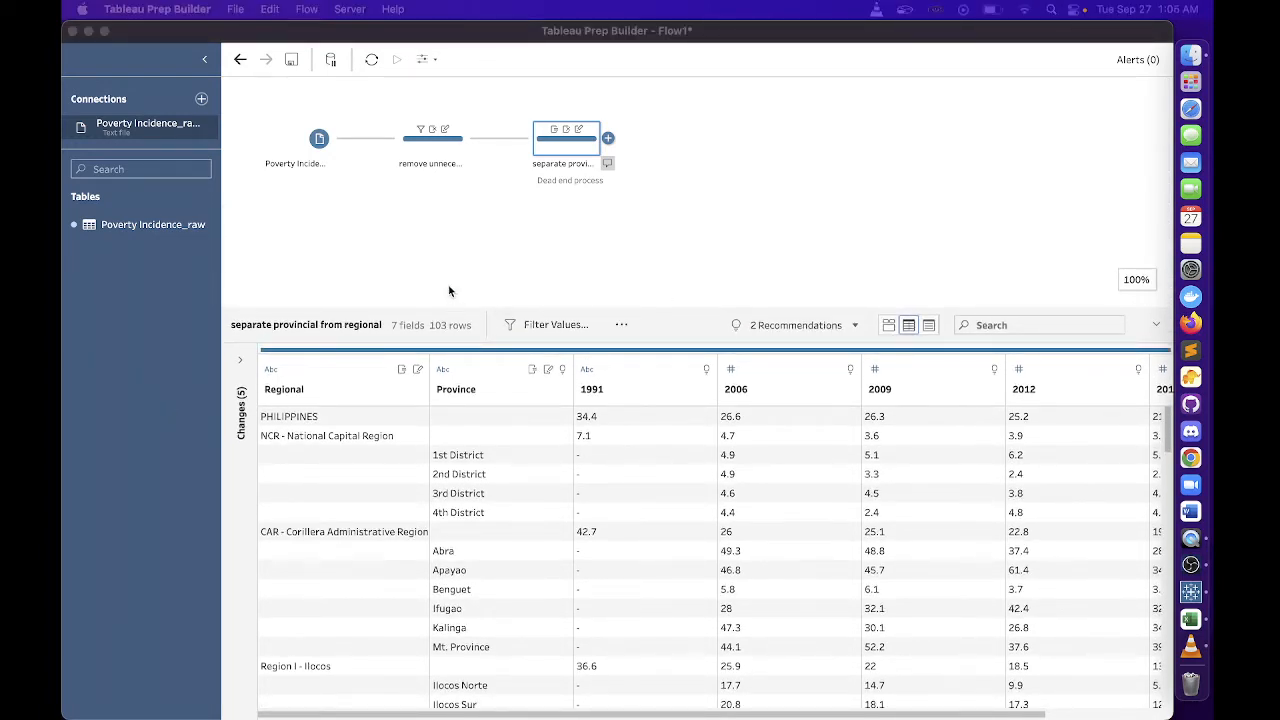
{"action": "left_click", "coordinate": [474, 139]}
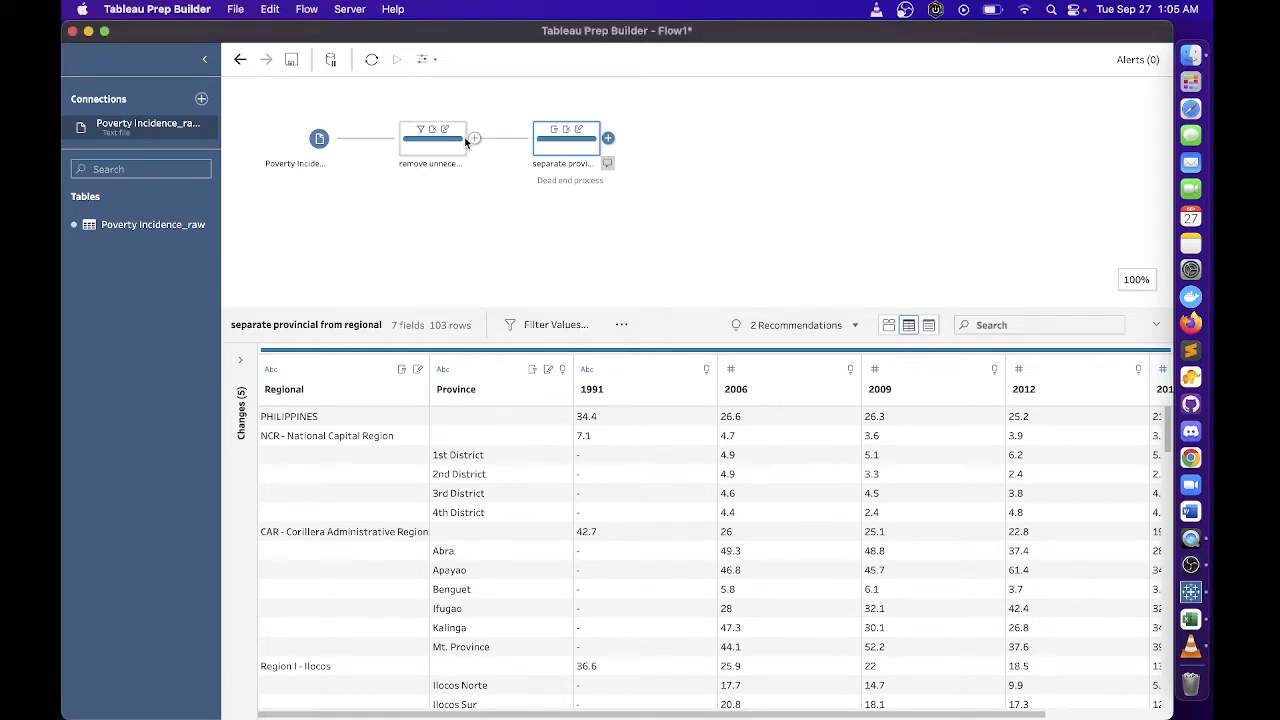
{"action": "left_click", "coordinate": [474, 139]}
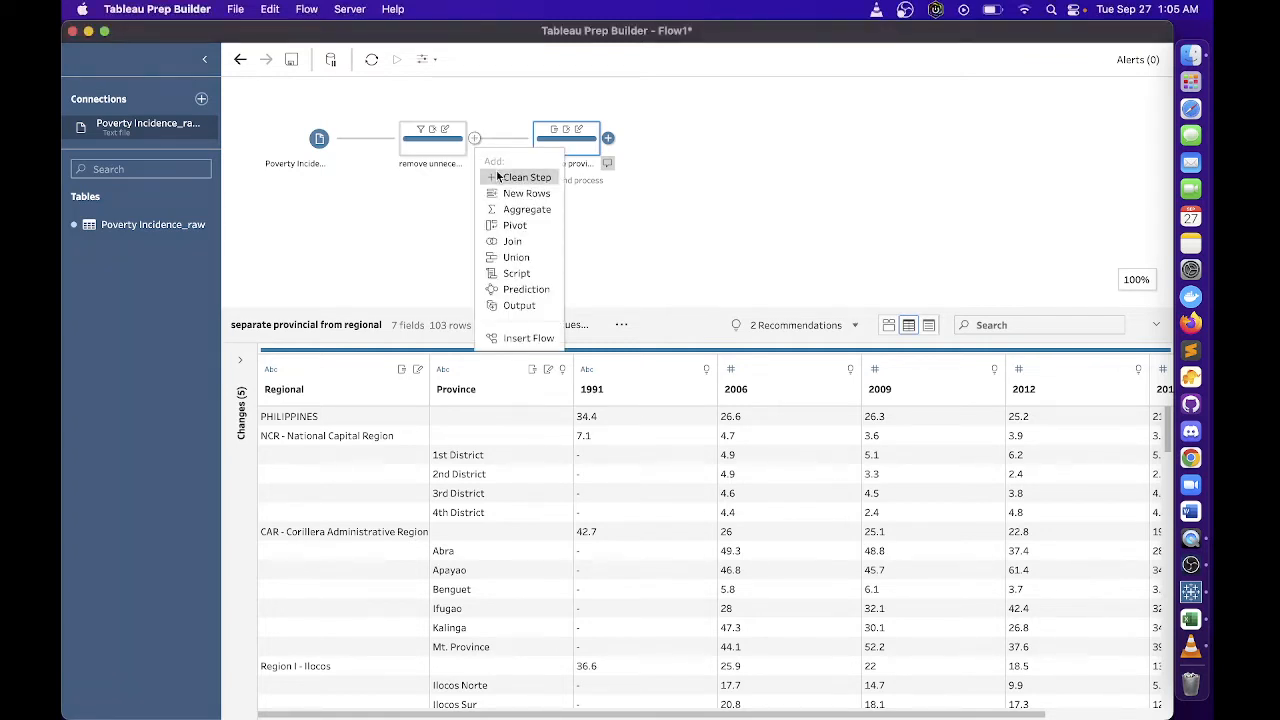
{"action": "left_click", "coordinate": [502, 175]}
Move the new Clean 1 step below the separate provincial from regional step as a lower branch of the flow
{"action": "left_click_drag", "start_coordinate": [576, 140], "coordinate": [585, 255]}
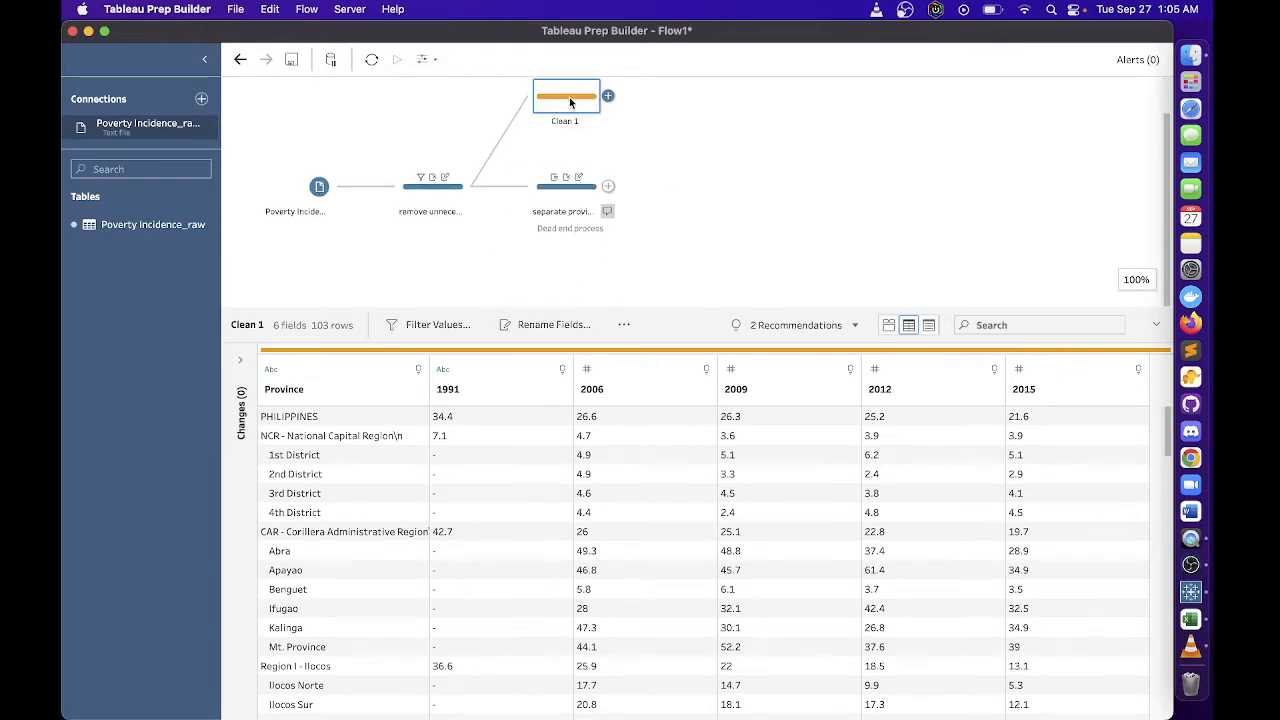
{"action": "left_click_drag", "start_coordinate": [570, 100], "coordinate": [590, 413]}
{"action": "left_click_drag", "start_coordinate": [564, 130], "coordinate": [590, 347]}
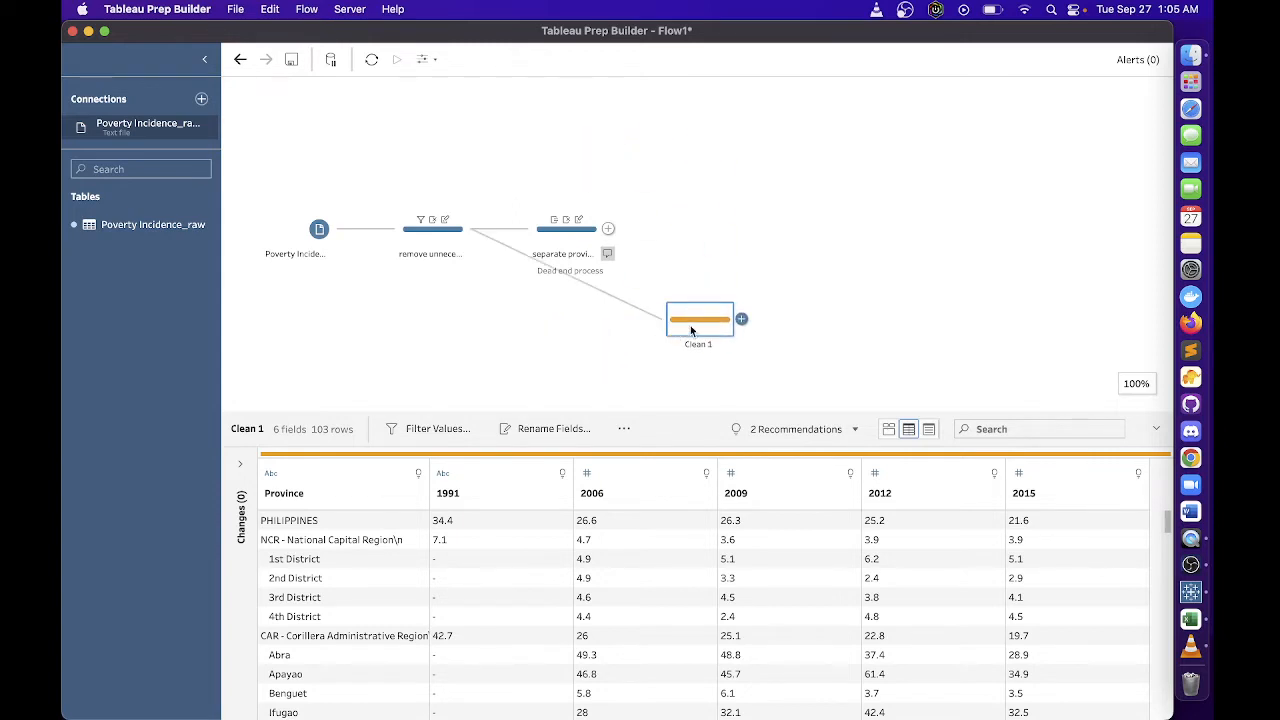
{"action": "left_click_drag", "start_coordinate": [690, 326], "coordinate": [581, 257]}
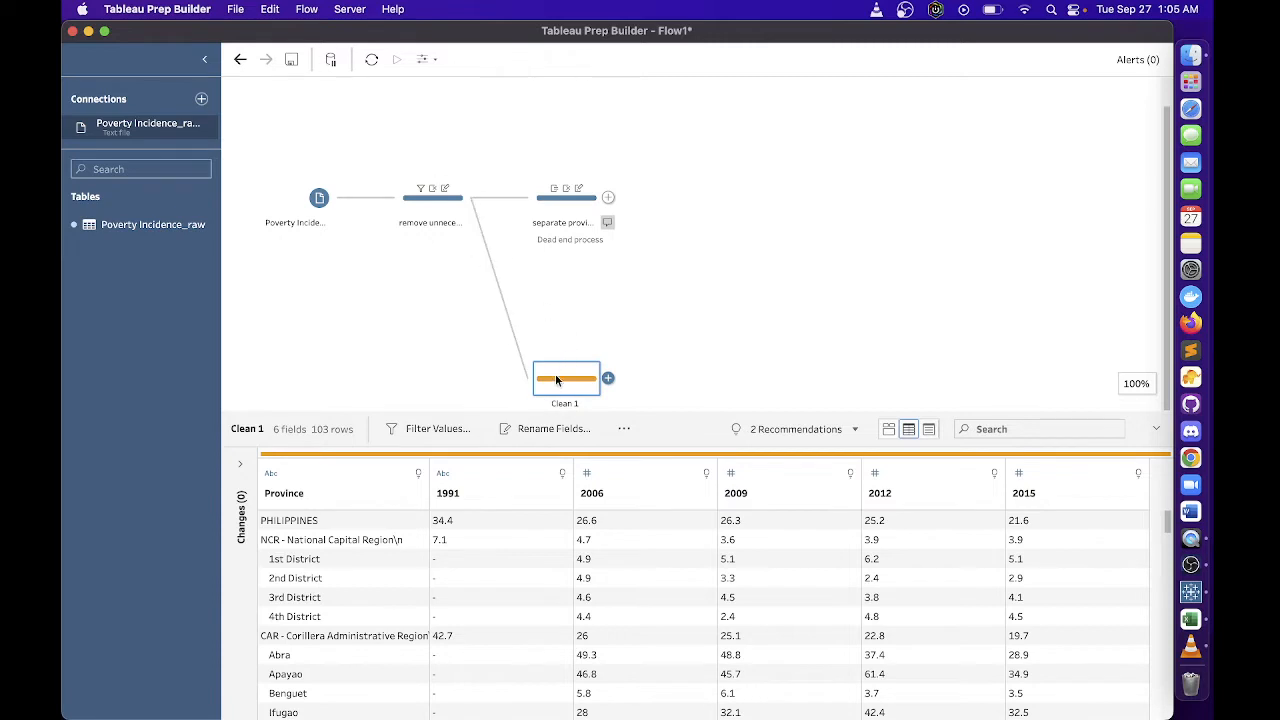
{"action": "left_click_drag", "start_coordinate": [563, 376], "coordinate": [570, 342]}
Rename the Clean 1 step to "keep provincial data"
{"action": "double_click", "coordinate": [566, 404]}
{"action": "type", "text": "keep pro"}
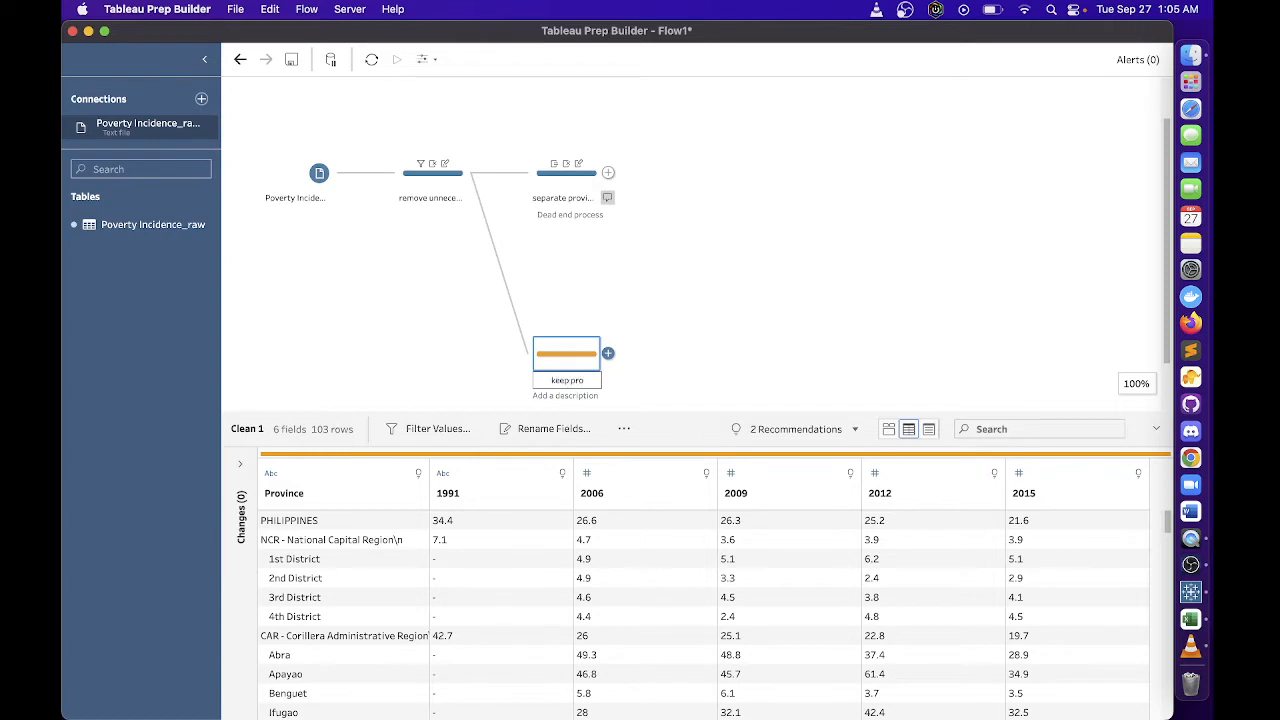
{"action": "type", "text": "vincial data"}
{"action": "key", "text": "Return"}
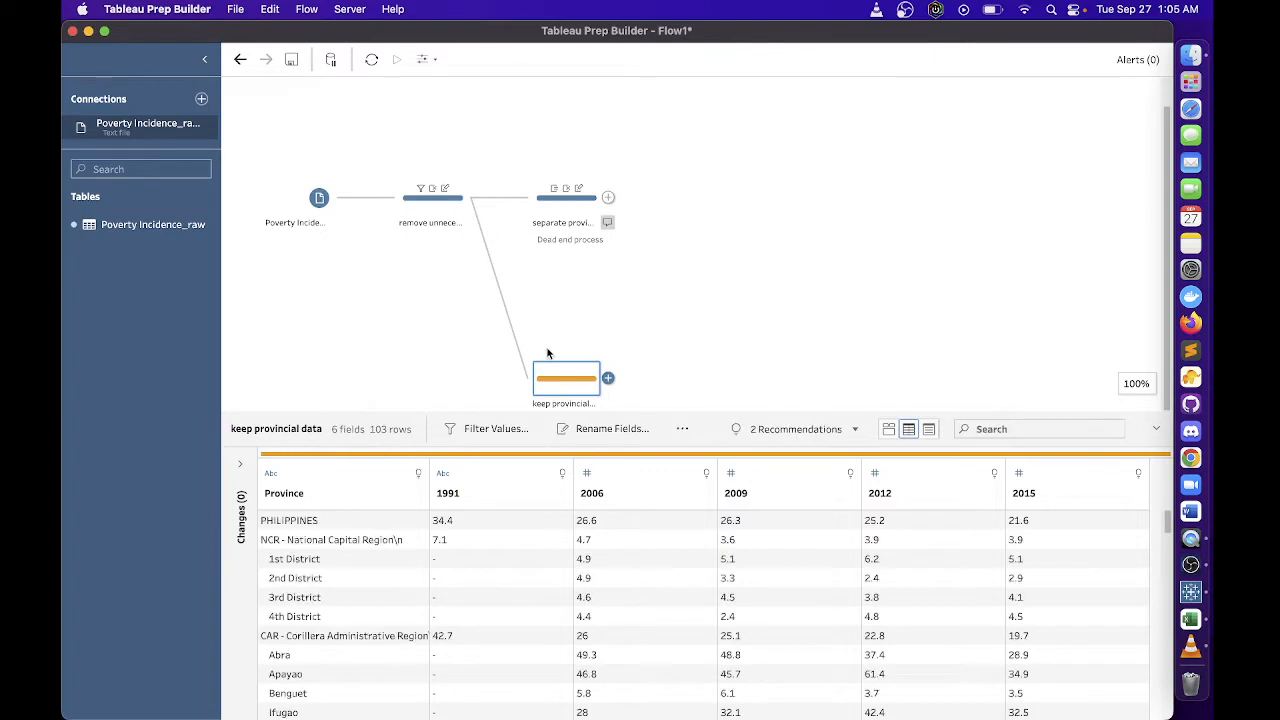
Shrink the flow pane to give the data grid of the keep provincial data step more room
{"action": "left_click_drag", "start_coordinate": [572, 384], "coordinate": [555, 286]}
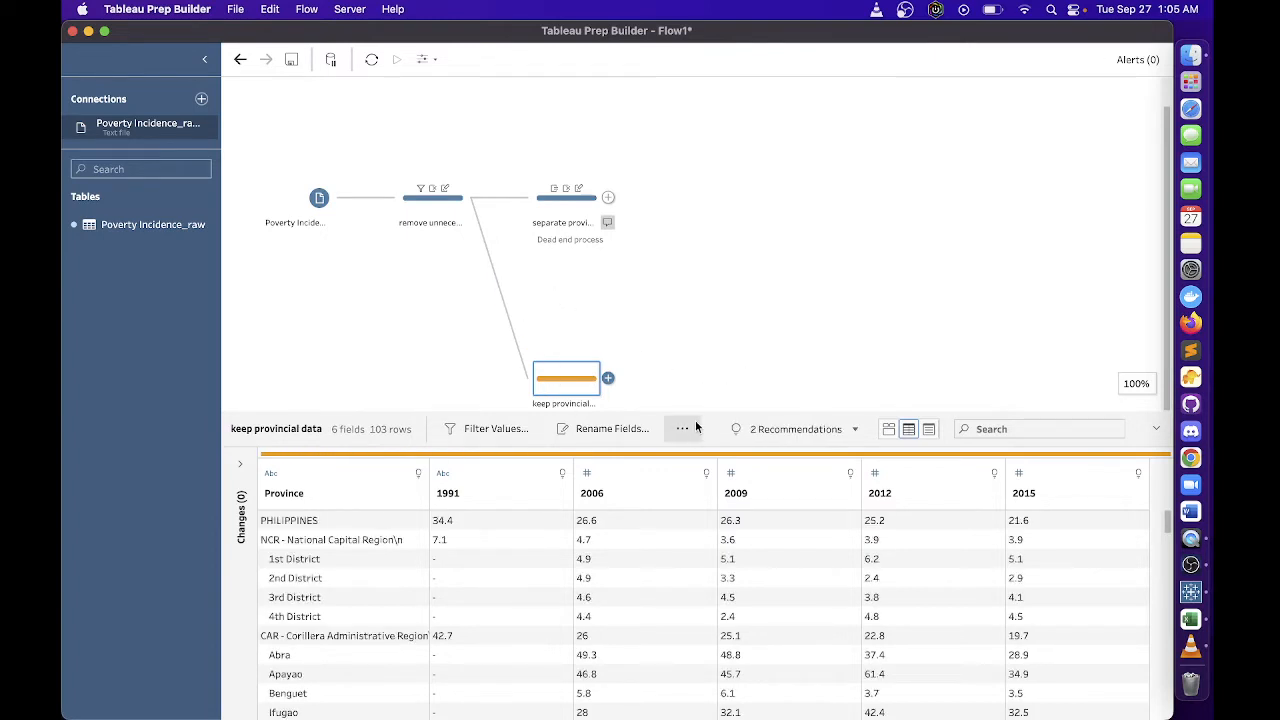
{"action": "left_click_drag", "start_coordinate": [737, 413], "coordinate": [738, 511]}
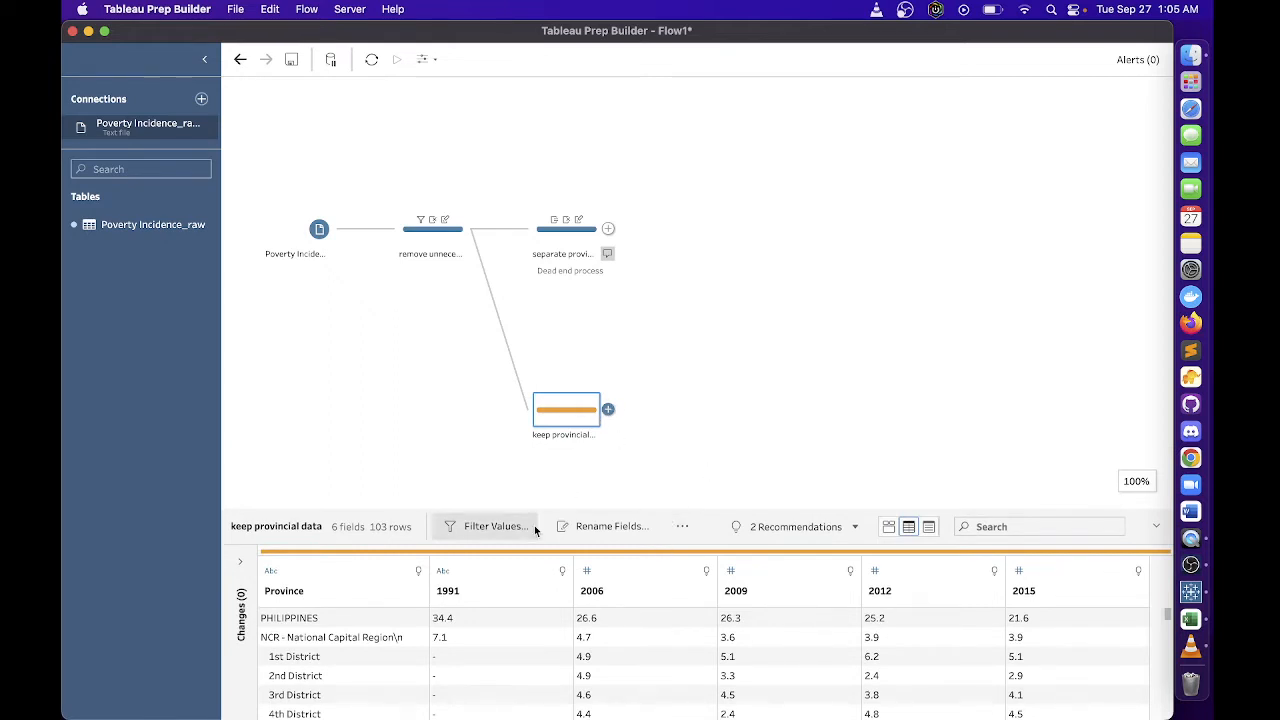
{"action": "left_click_drag", "start_coordinate": [563, 508], "coordinate": [737, 200]}
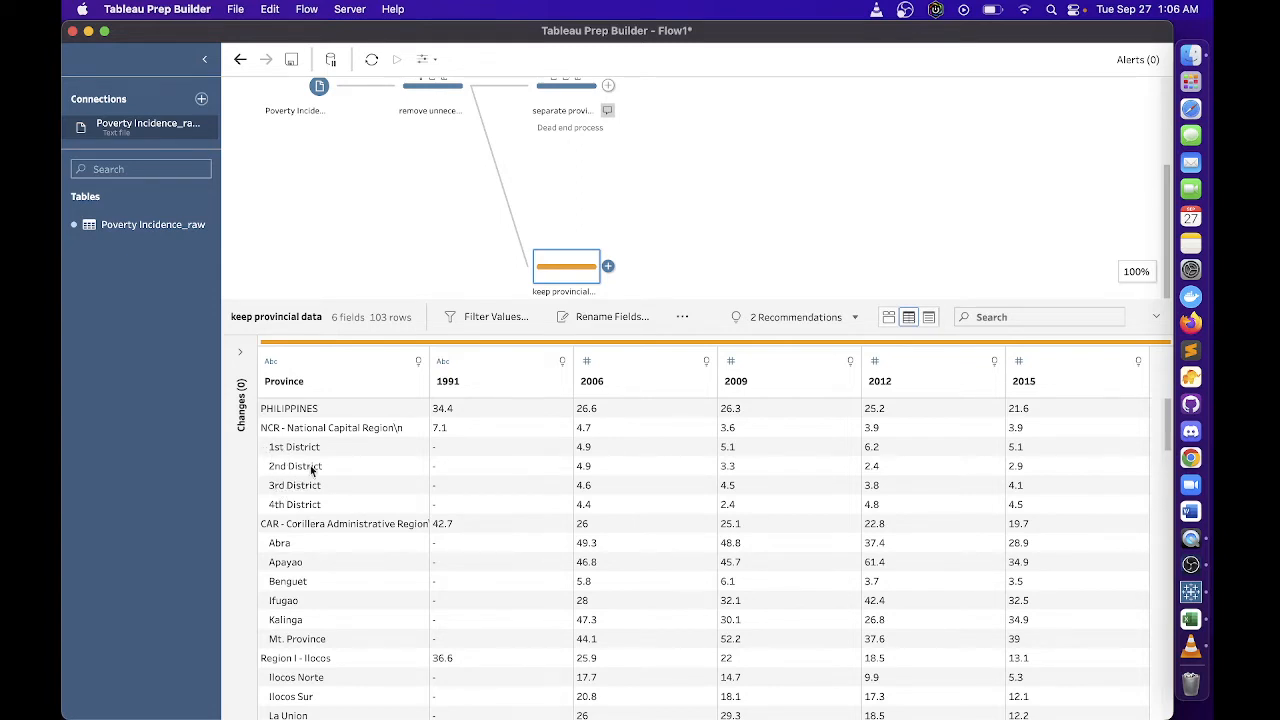
{"action": "left_click", "coordinate": [349, 410]}
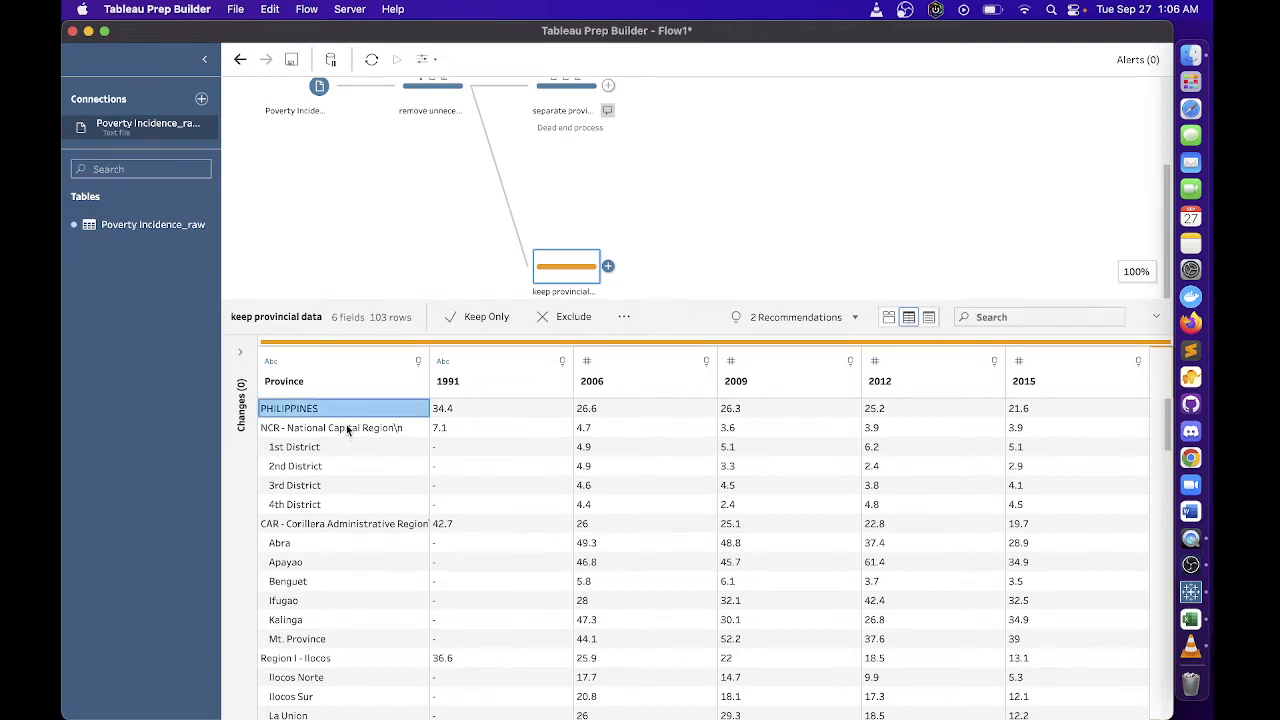
{"action": "left_click", "coordinate": [348, 428], "text": "shift"}
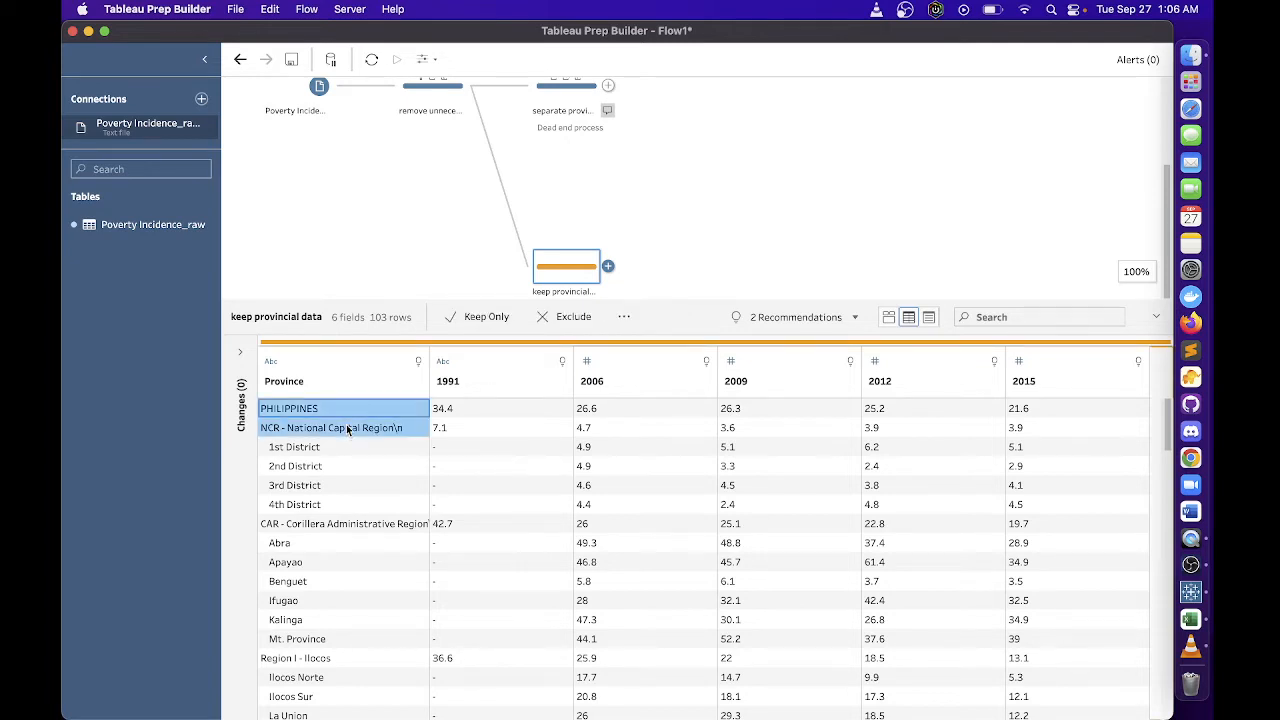
{"action": "left_click", "coordinate": [301, 522], "text": "shift"}
{"action": "scroll", "coordinate": [362, 505], "scroll_direction": "down", "scroll_amount": 1}
{"action": "scroll", "coordinate": [362, 505], "scroll_direction": "up", "scroll_amount": 1}
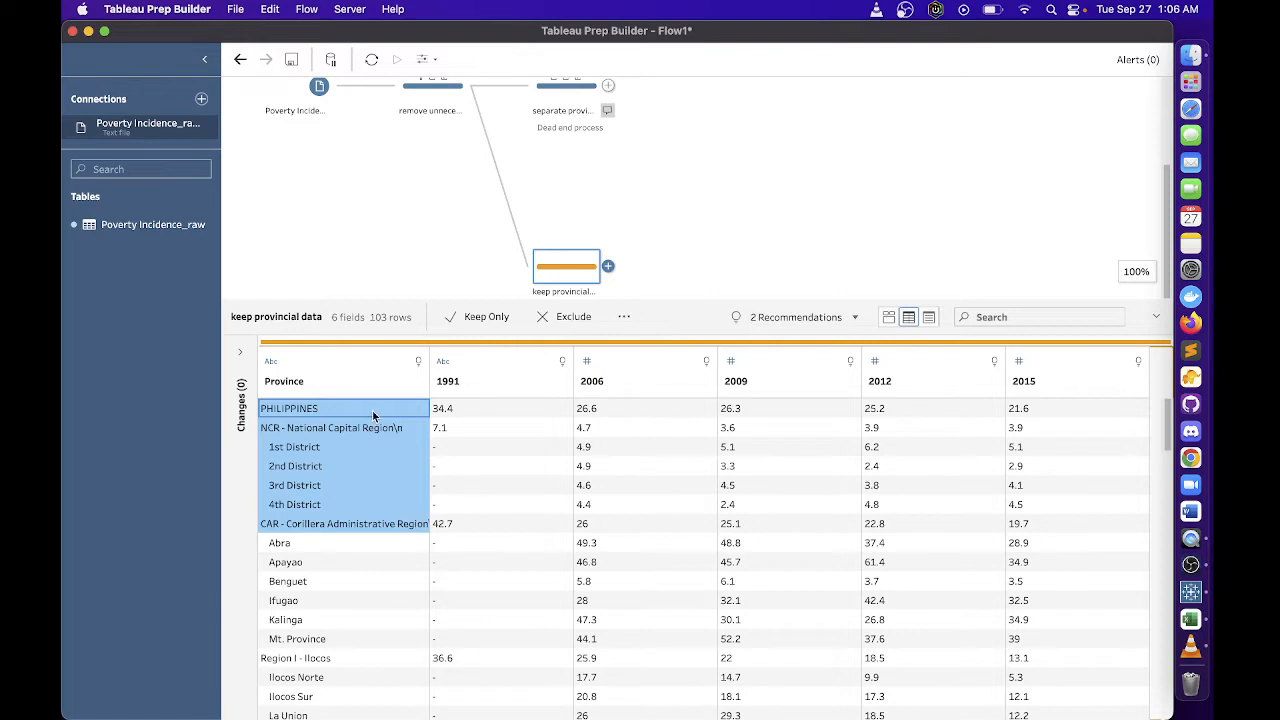
Select only the PHILIPPINES, NCR, CAR and Region I, II, III and IVA values in the Province field, without the provinces between them
{"action": "left_click", "coordinate": [373, 414]}
{"action": "left_click", "coordinate": [363, 430], "text": "super"}
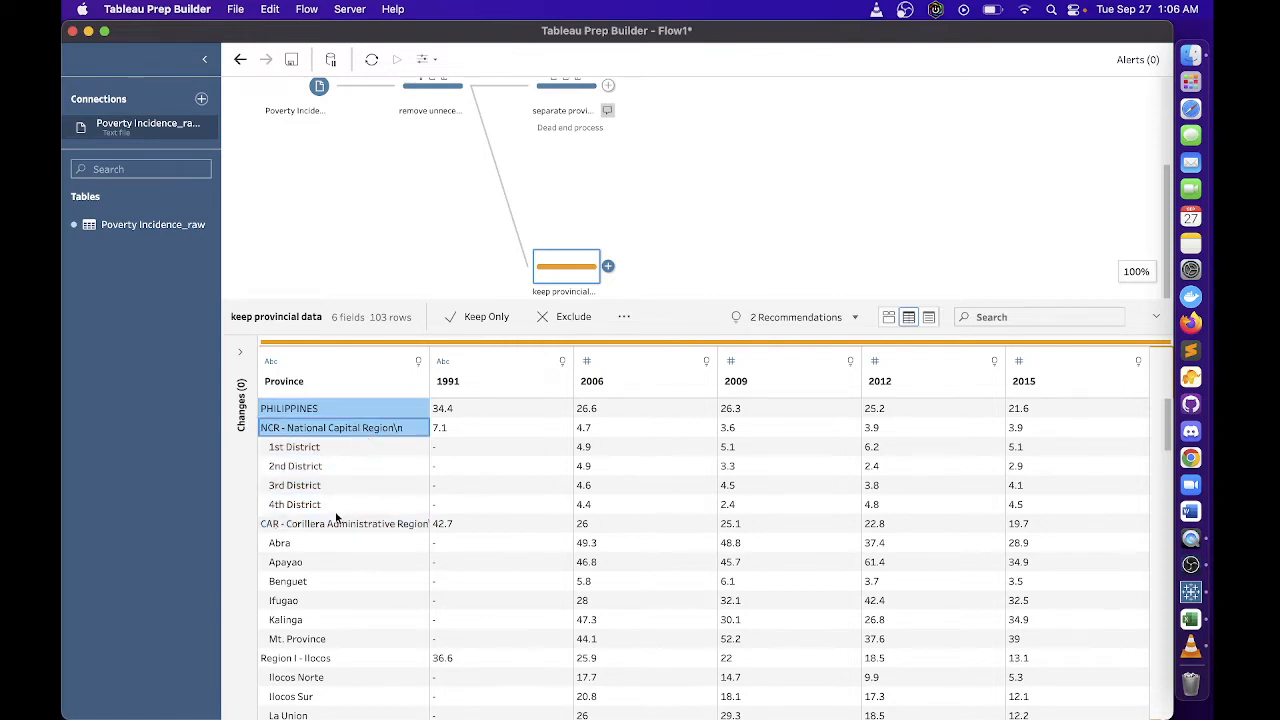
{"action": "left_click", "coordinate": [334, 527], "text": "super"}
{"action": "scroll", "coordinate": [334, 527], "scroll_direction": "down", "scroll_amount": 1}
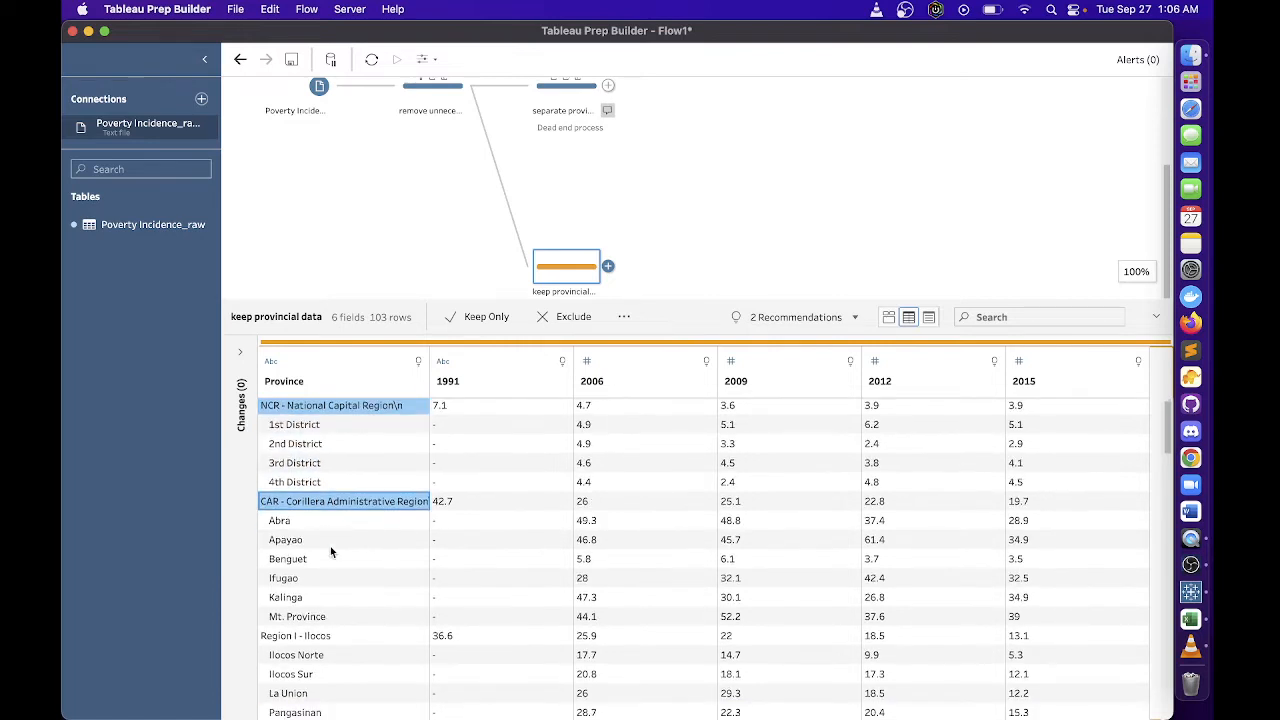
{"action": "left_click", "coordinate": [314, 638], "text": "super"}
{"action": "scroll", "coordinate": [335, 595], "scroll_direction": "down", "scroll_amount": 10}
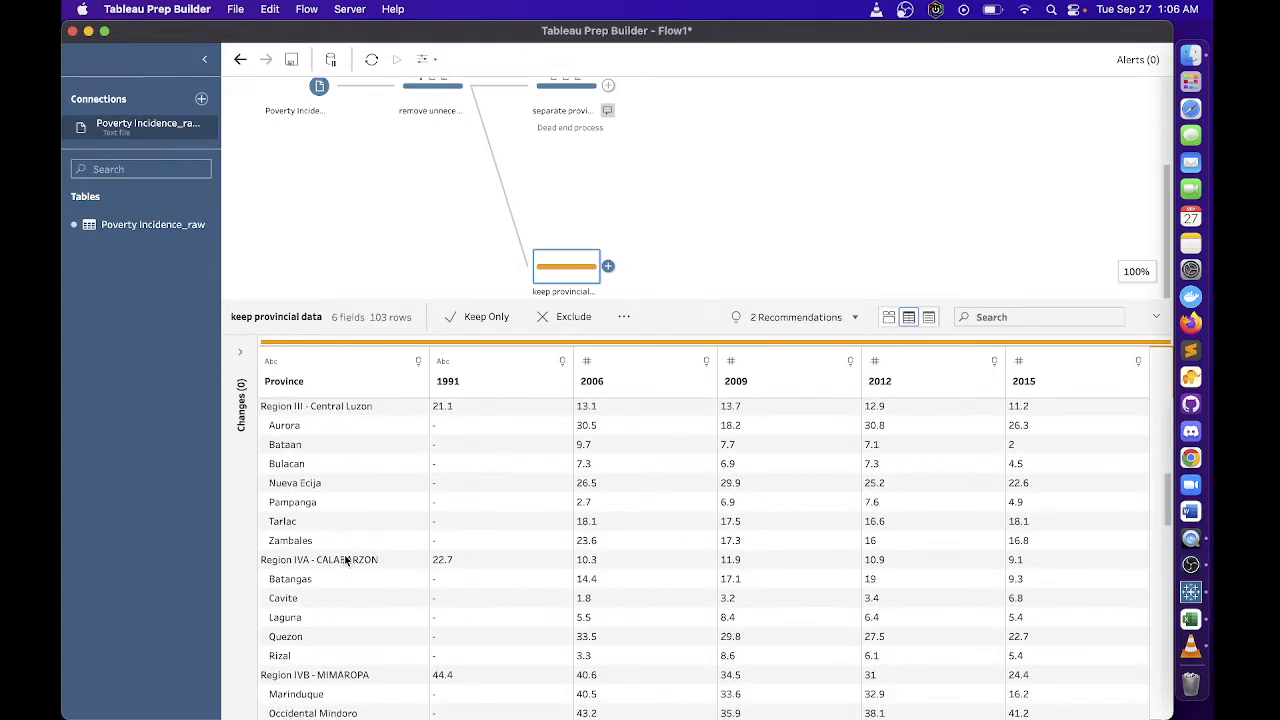
{"action": "left_click", "coordinate": [347, 560], "text": "super"}
{"action": "left_click", "coordinate": [370, 408], "text": "super"}
{"action": "scroll", "coordinate": [386, 460], "scroll_direction": "up", "scroll_amount": 5}
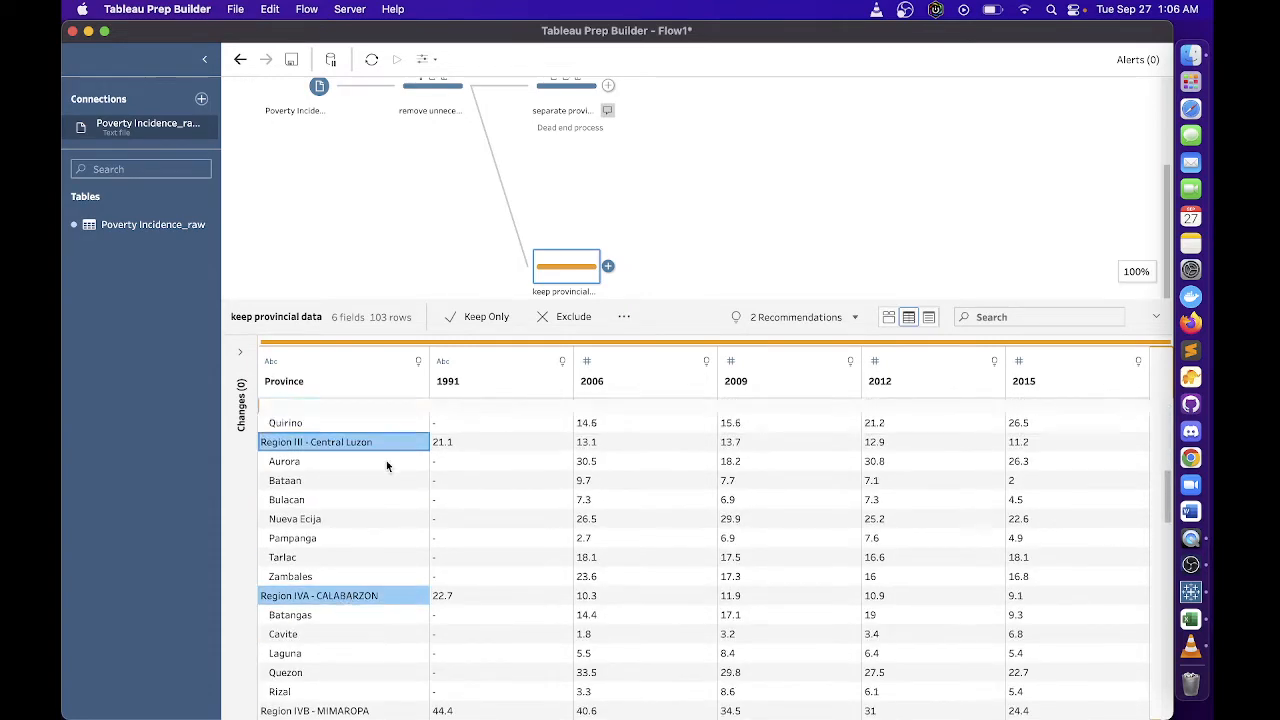
{"action": "left_click", "coordinate": [371, 503], "text": "super"}
Add the ARMM and Region XIII, XII, XI and X values to the selection in the Province field
{"action": "scroll", "coordinate": [366, 515], "scroll_direction": "down", "scroll_amount": 15}
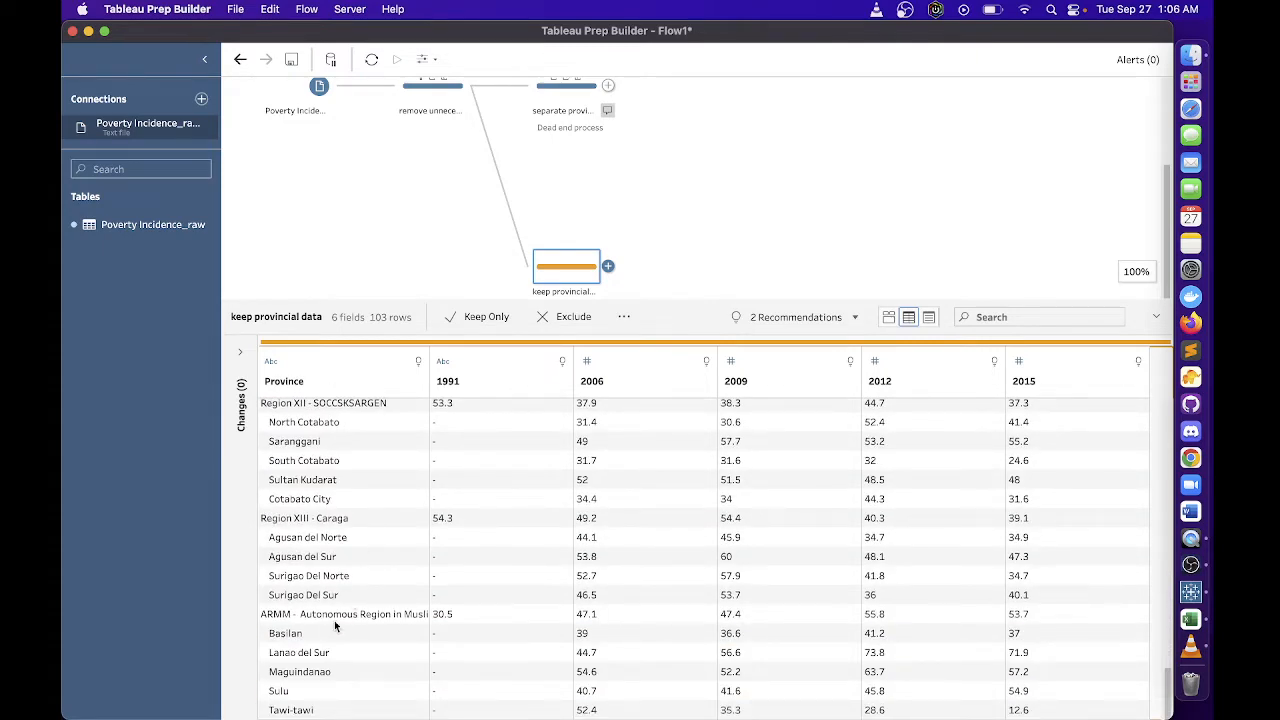
{"action": "left_click", "coordinate": [335, 615], "text": "super"}
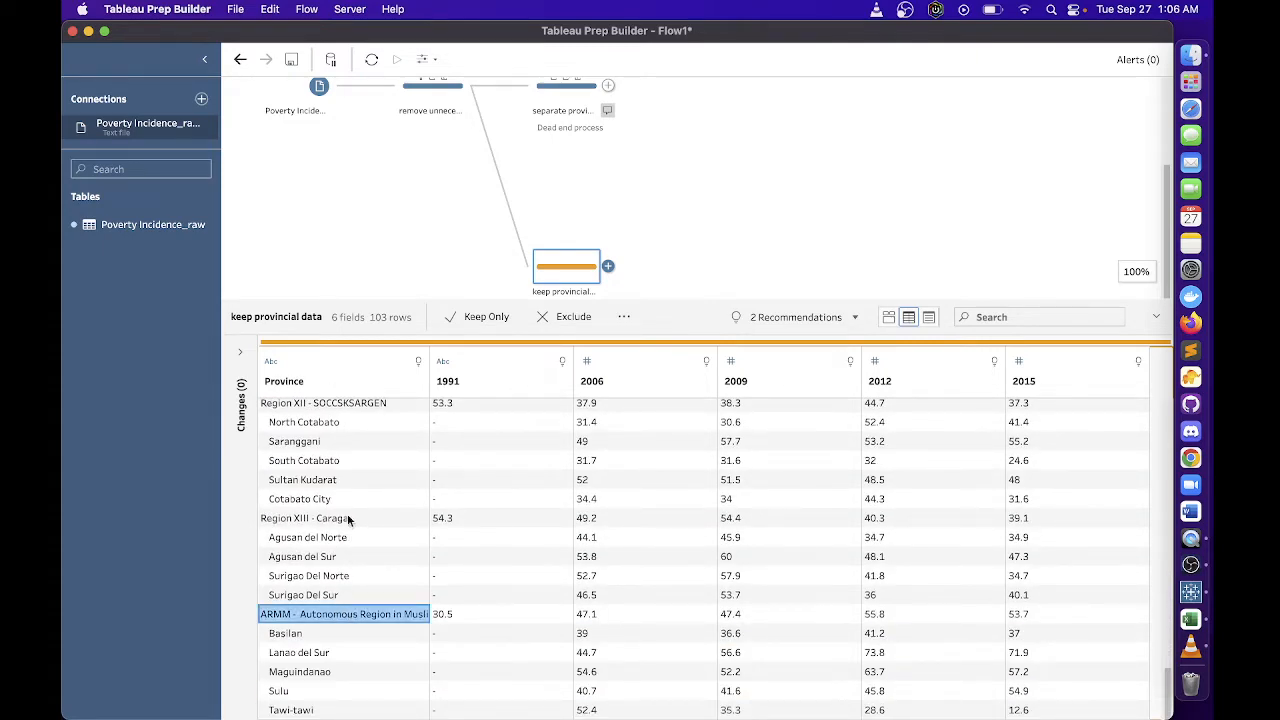
{"action": "left_click", "coordinate": [350, 521], "text": "super"}
{"action": "left_click", "coordinate": [357, 403], "text": "super"}
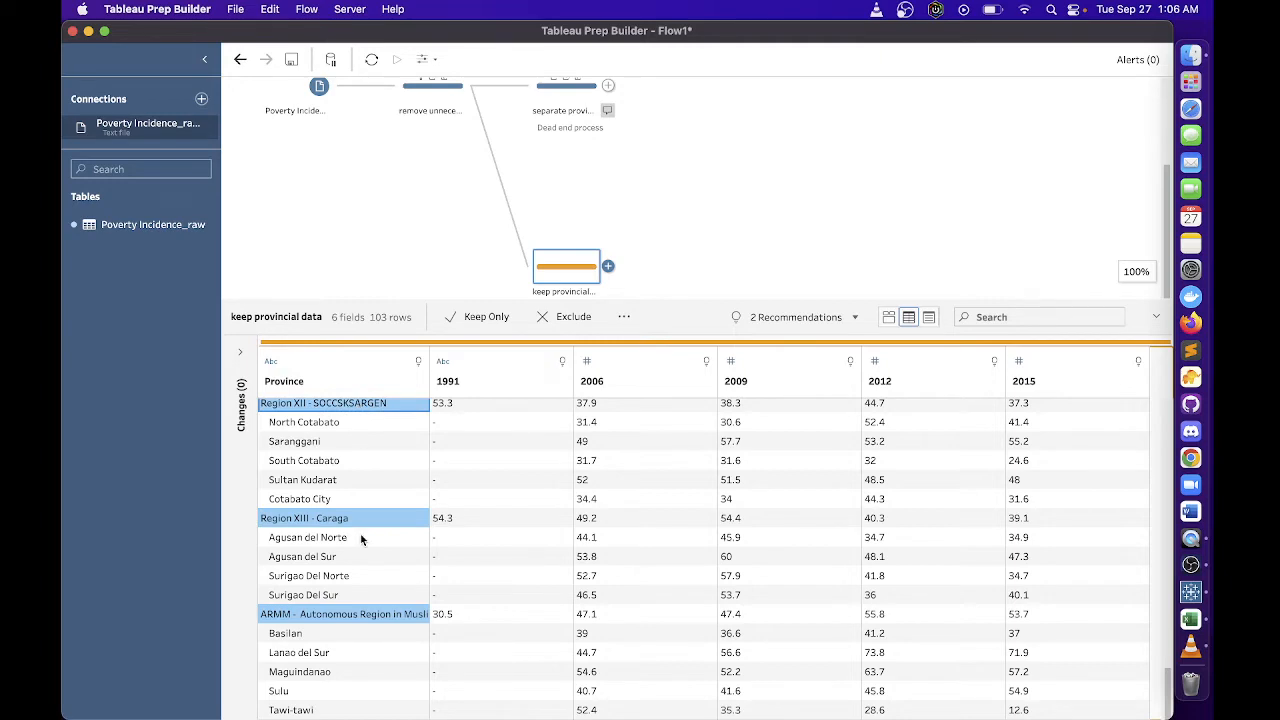
{"action": "scroll", "coordinate": [360, 533], "scroll_direction": "up", "scroll_amount": 5}
{"action": "left_click", "coordinate": [367, 495], "text": "super"}
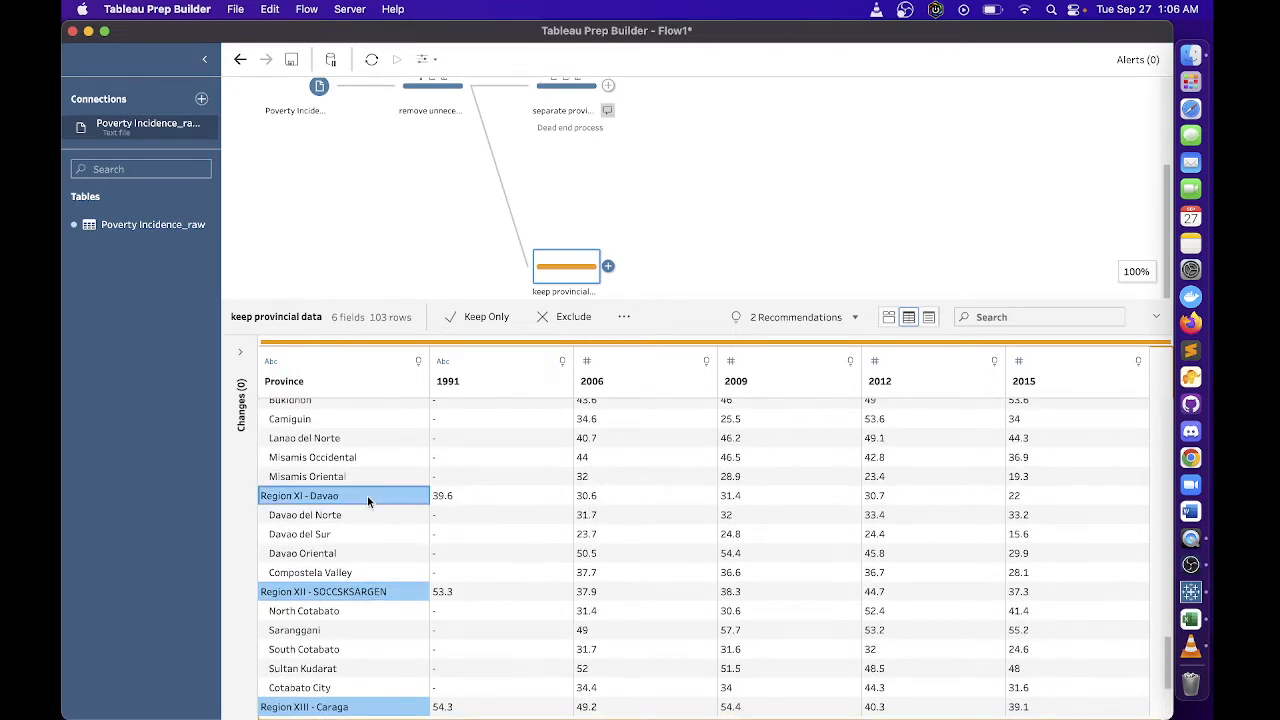
{"action": "scroll", "coordinate": [367, 501], "scroll_direction": "up", "scroll_amount": 2}
{"action": "left_click", "coordinate": [377, 451], "text": "super"}
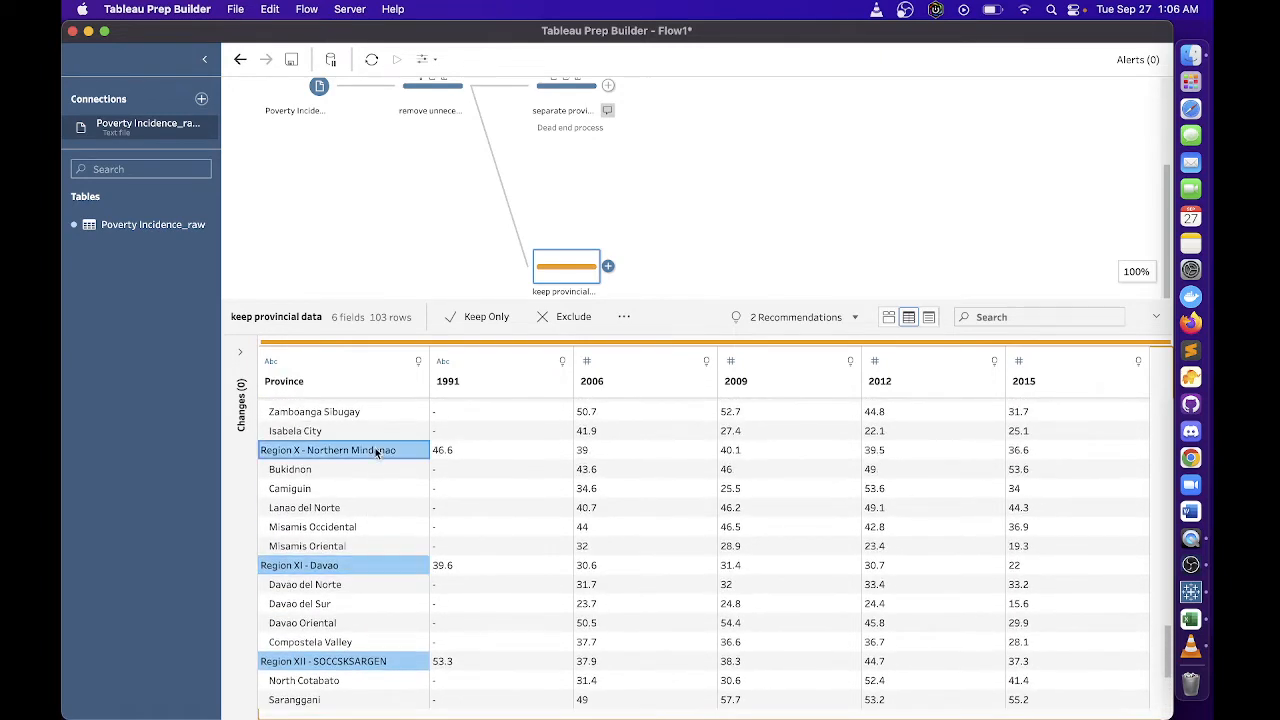
Add the Region VI, VII, VIII and IX values to the selection in the Province field
{"action": "scroll", "coordinate": [349, 540], "scroll_direction": "up", "scroll_amount": 8}
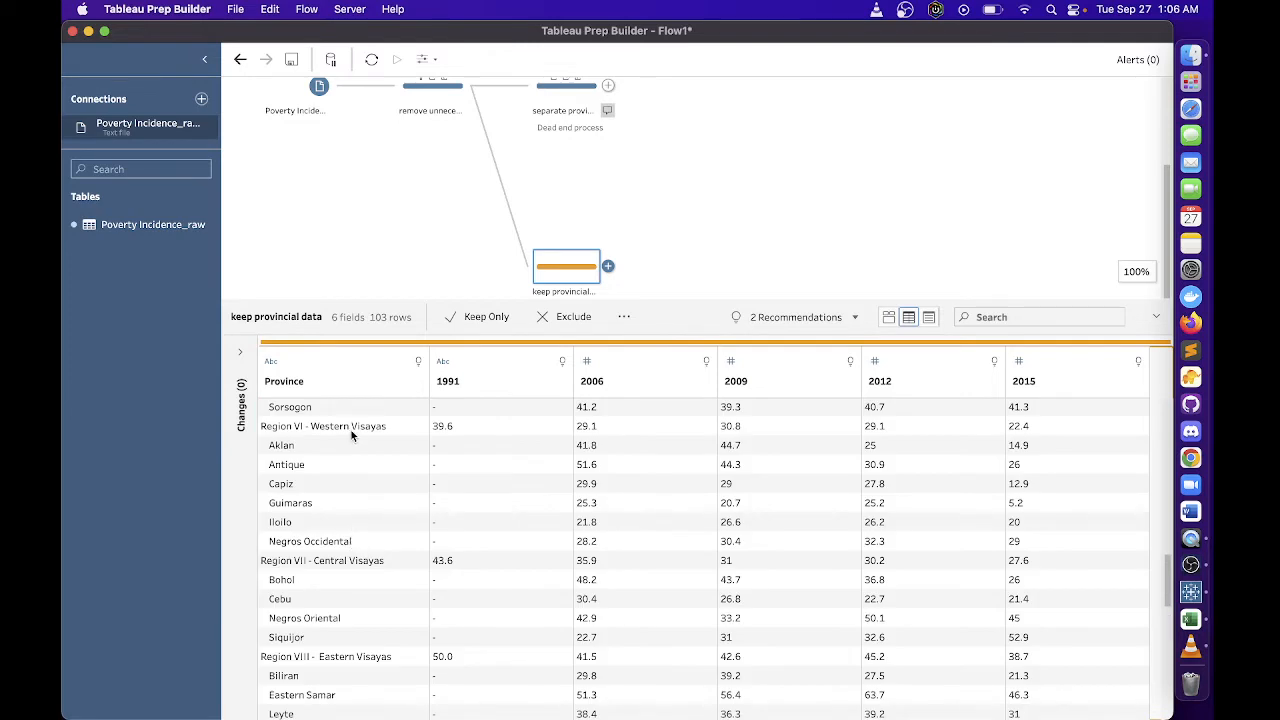
{"action": "left_click", "coordinate": [350, 428], "text": "super"}
{"action": "left_click", "coordinate": [340, 562], "text": "super"}
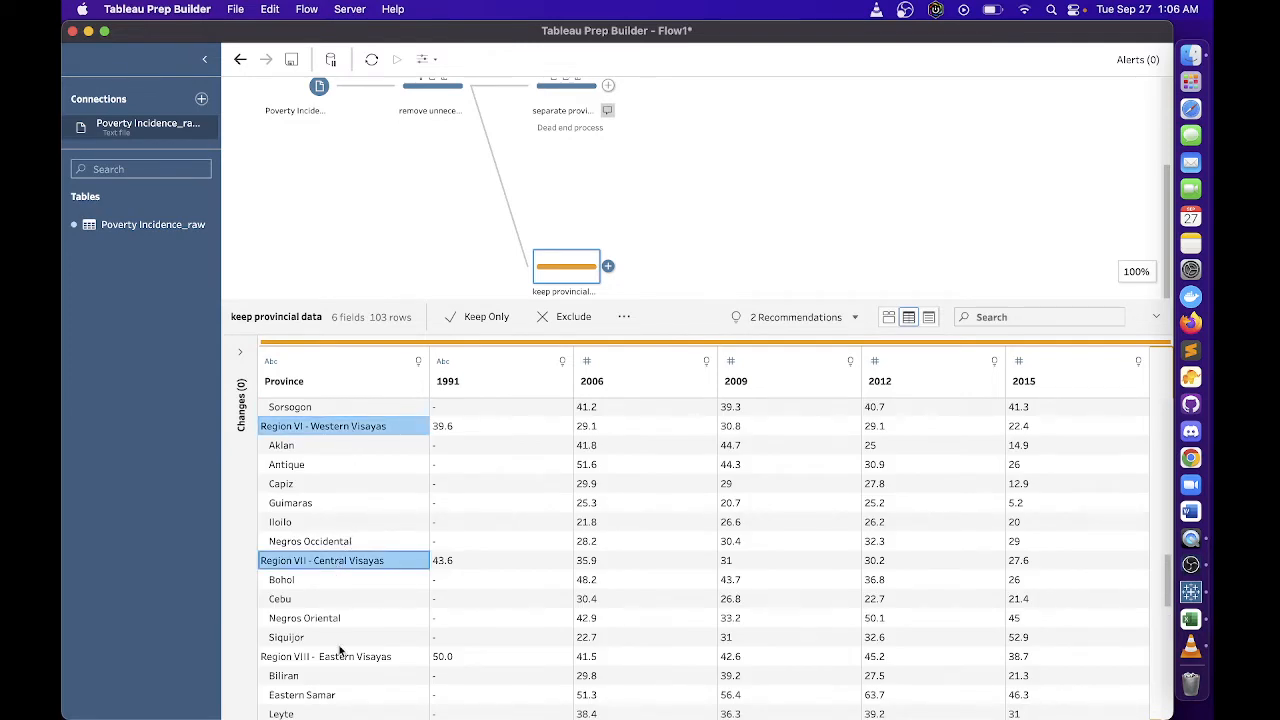
{"action": "left_click", "coordinate": [340, 656], "text": "super"}
{"action": "scroll", "coordinate": [346, 583], "scroll_direction": "down", "scroll_amount": 4}
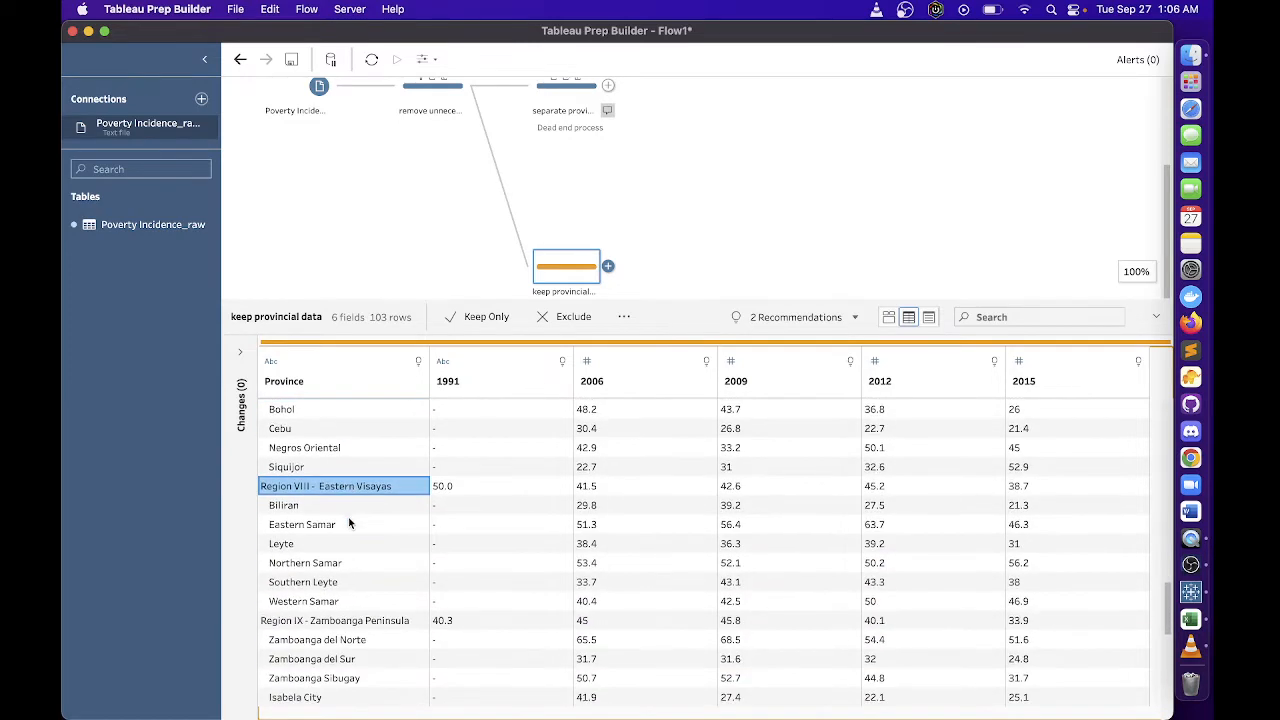
{"action": "left_click", "coordinate": [338, 620], "text": "super"}
{"action": "scroll", "coordinate": [358, 575], "scroll_direction": "down", "scroll_amount": 4}
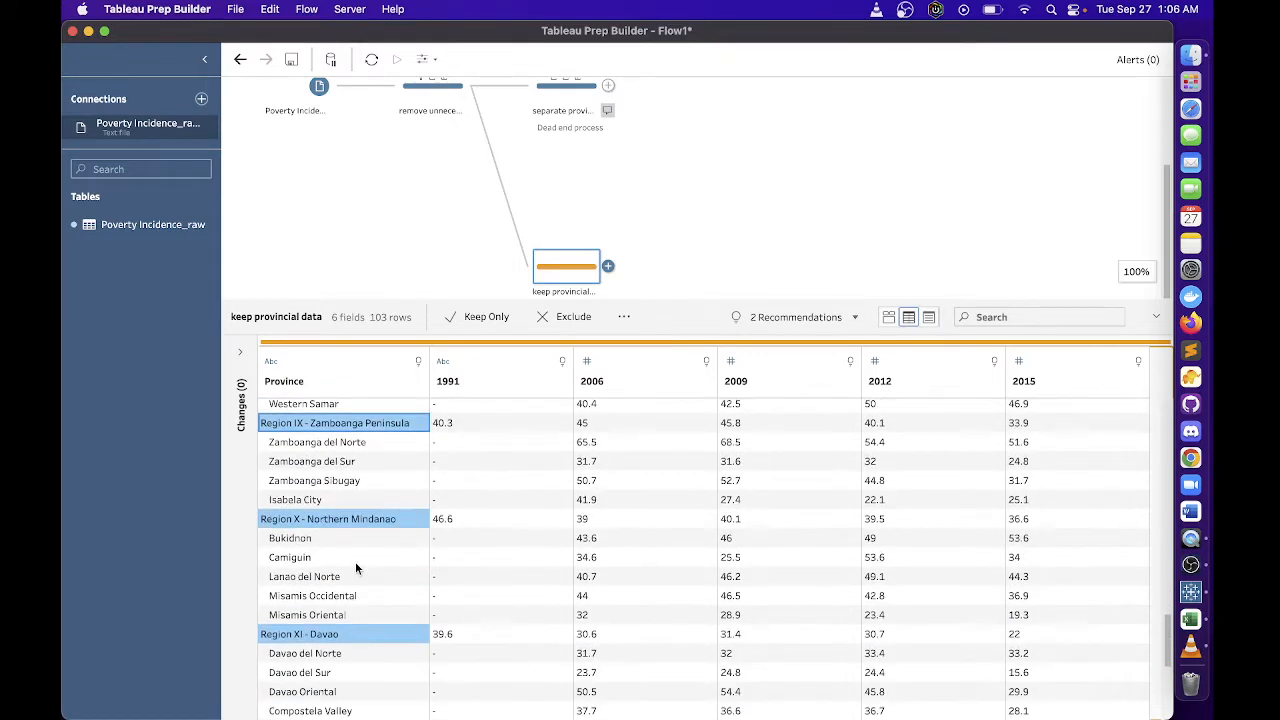
Add the Region V - Bicol and Region IVB - MIMAROPA values to the selection in the Province field
{"action": "scroll", "coordinate": [355, 568], "scroll_direction": "up", "scroll_amount": 12}
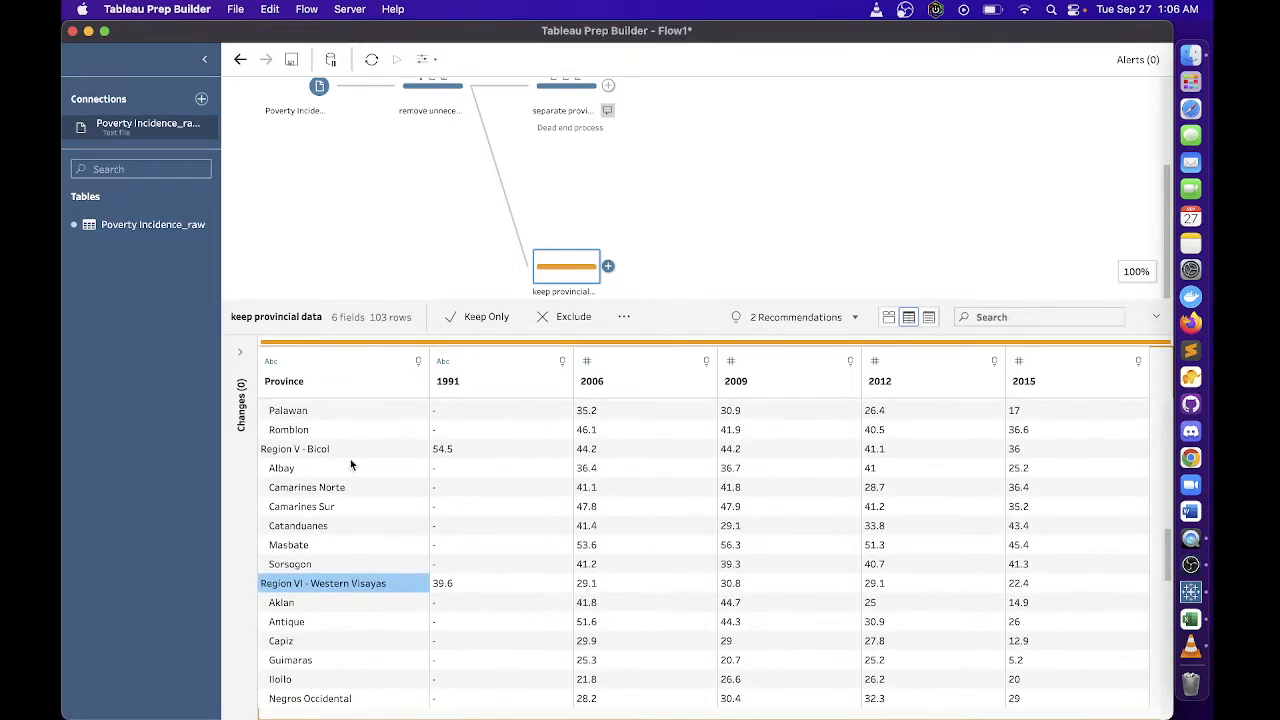
{"action": "left_click", "coordinate": [354, 453], "text": "super"}
{"action": "scroll", "coordinate": [350, 492], "scroll_direction": "up", "scroll_amount": 3}
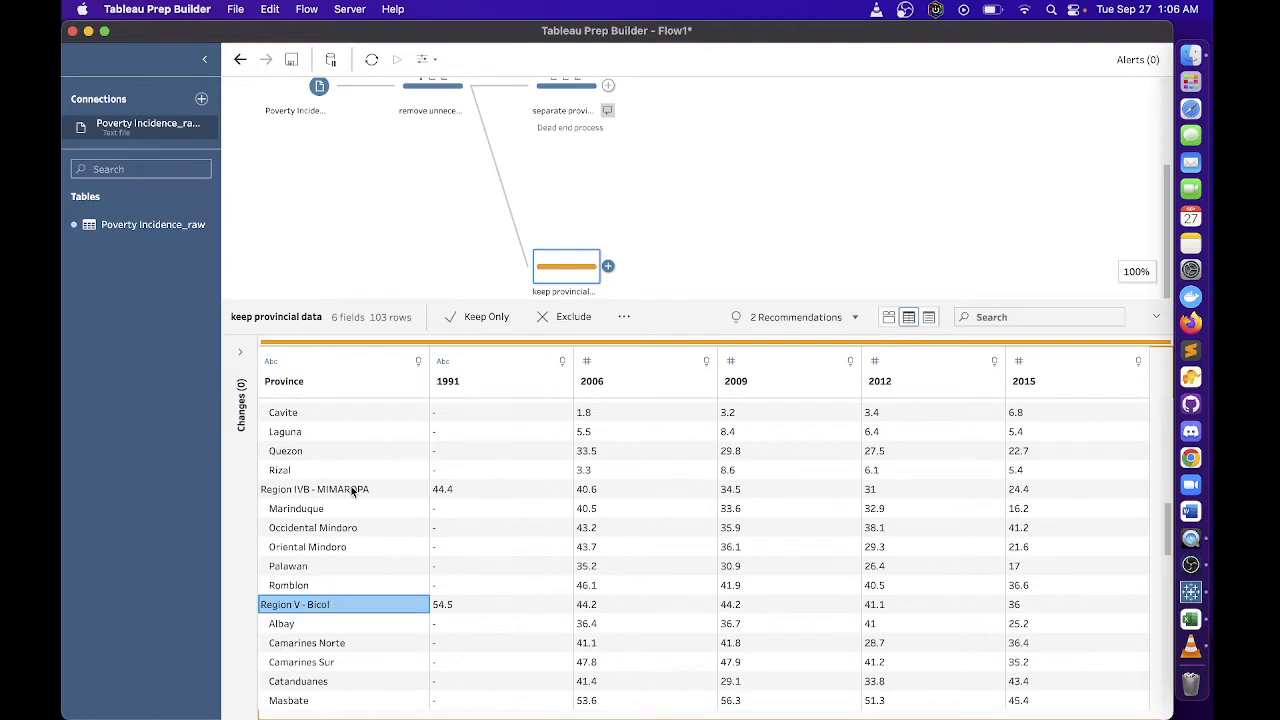
{"action": "left_click", "coordinate": [351, 490], "text": "super"}
Exclude the selected national and regional values from the Province field and check the remaining rows
{"action": "scroll", "coordinate": [351, 490], "scroll_direction": "up", "scroll_amount": 5}
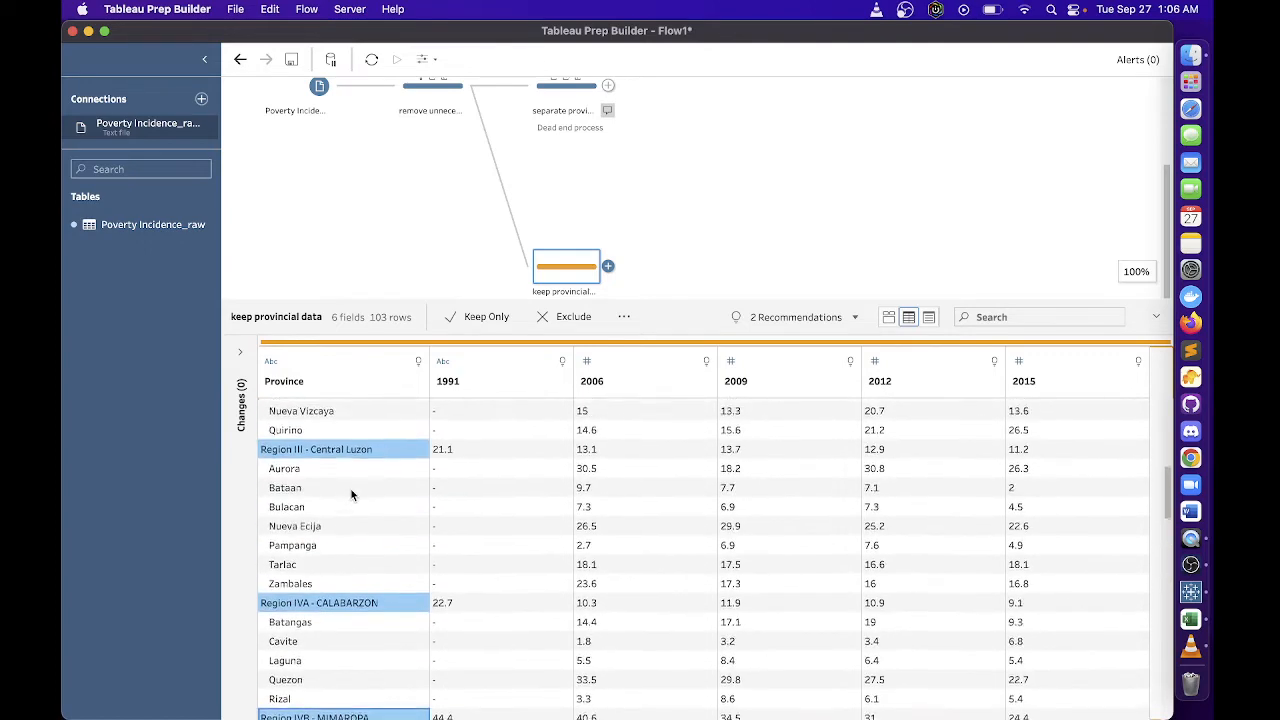
{"action": "scroll", "coordinate": [351, 490], "scroll_direction": "up", "scroll_amount": 9}
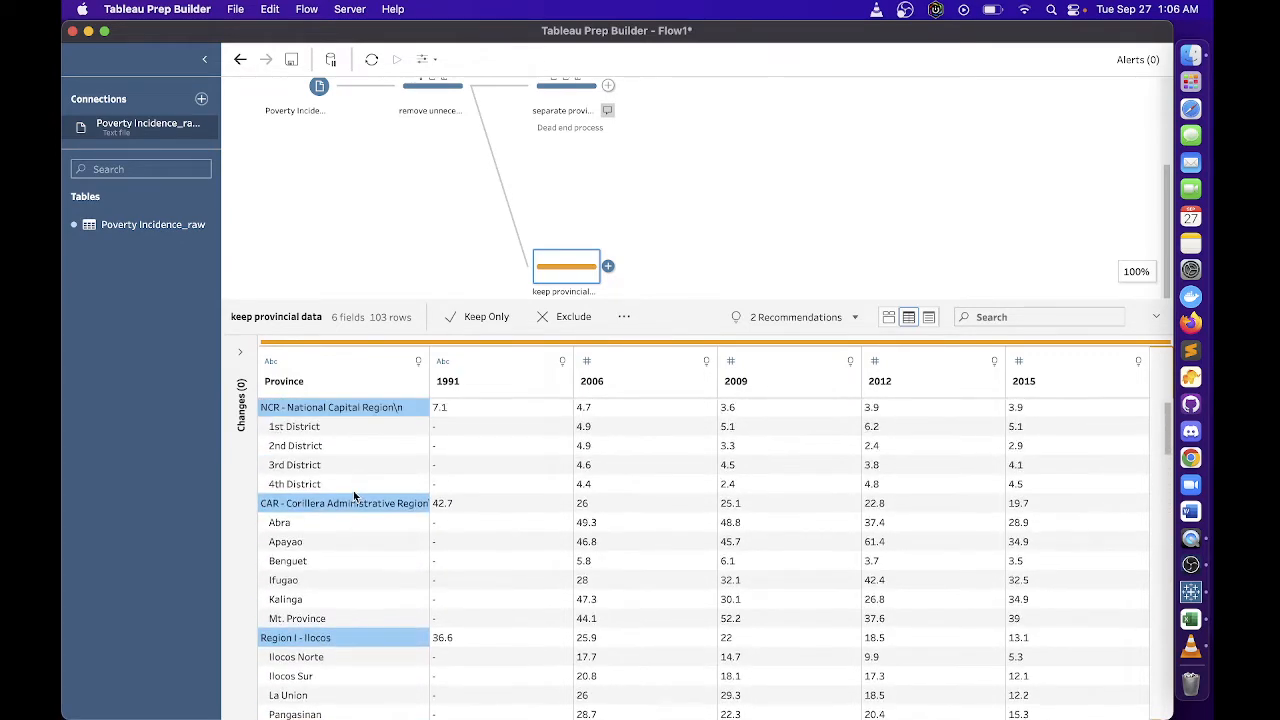
{"action": "scroll", "coordinate": [352, 494], "scroll_direction": "up", "scroll_amount": 1}
{"action": "right_click", "coordinate": [355, 417]}
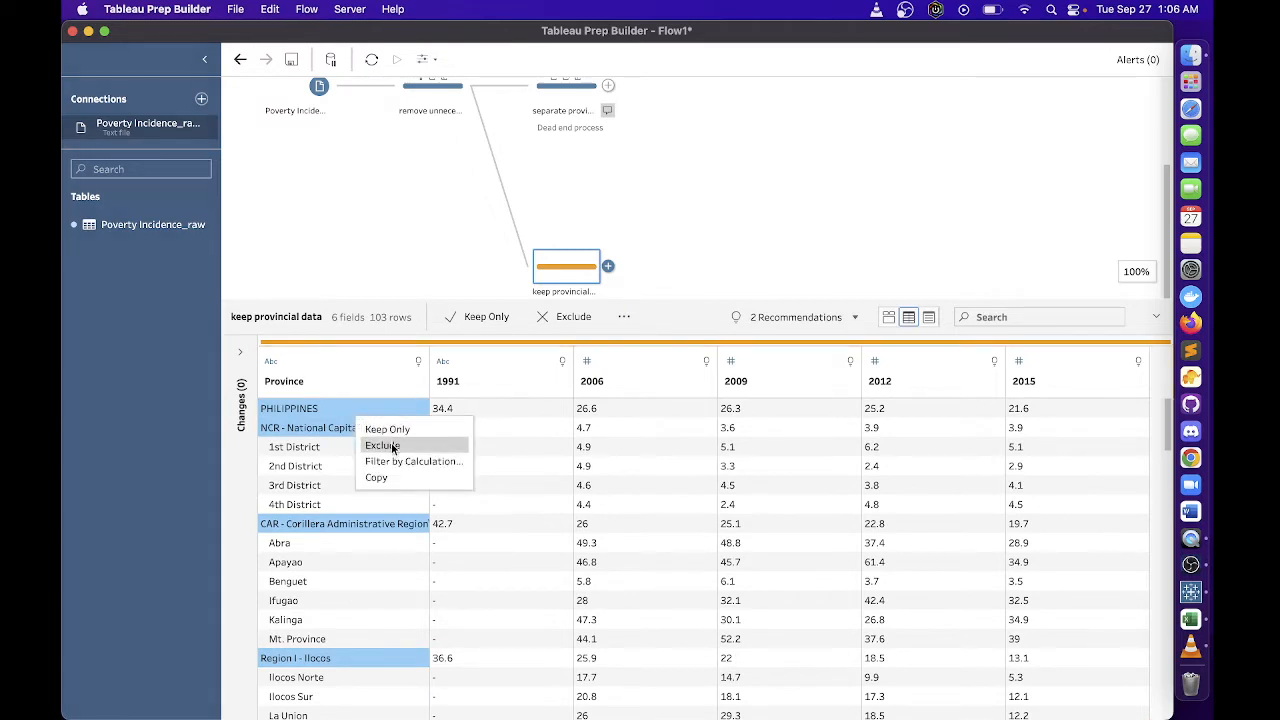
{"action": "left_click", "coordinate": [383, 446]}
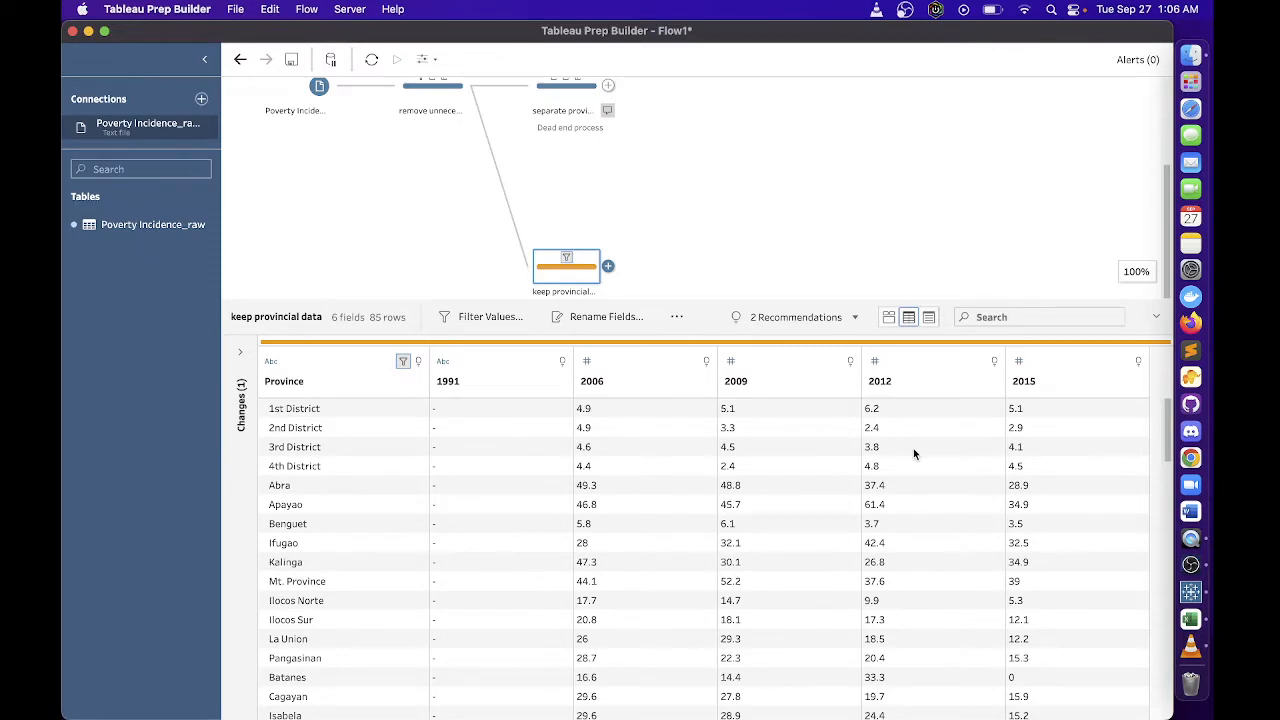
{"action": "scroll", "coordinate": [913, 450], "scroll_direction": "down", "scroll_amount": 20}
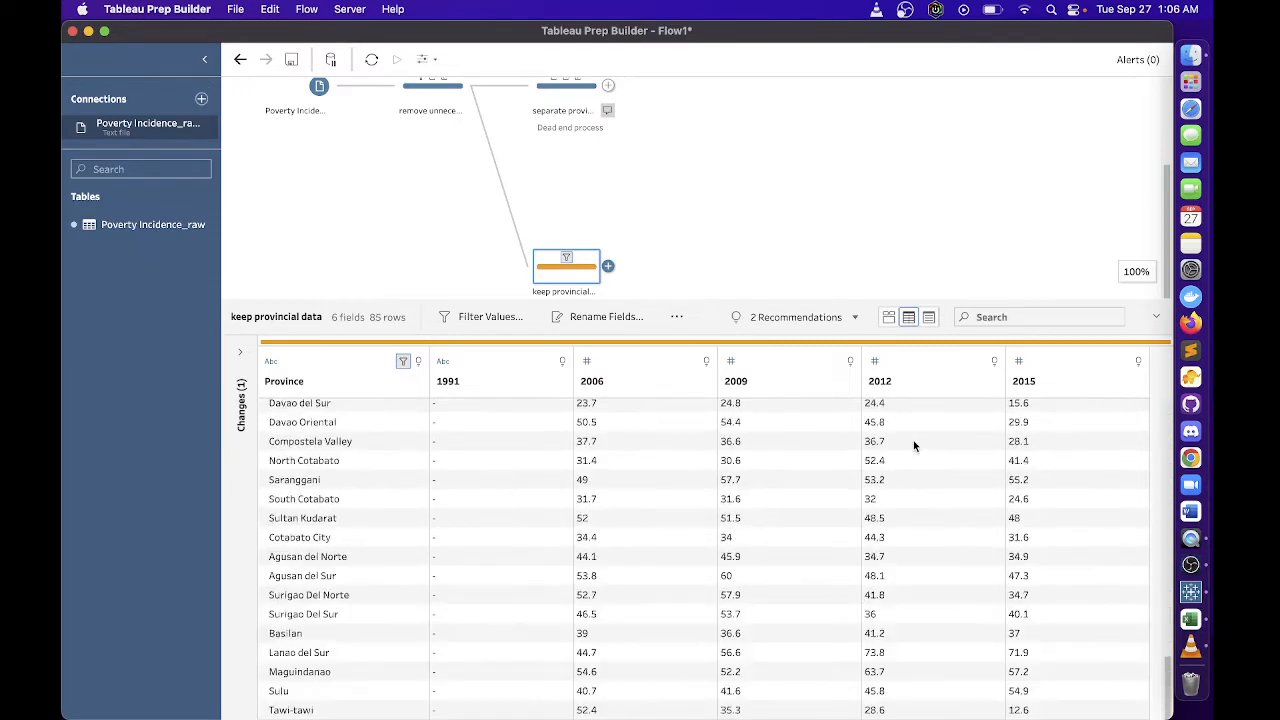
{"action": "scroll", "coordinate": [913, 445], "scroll_direction": "up", "scroll_amount": 20}
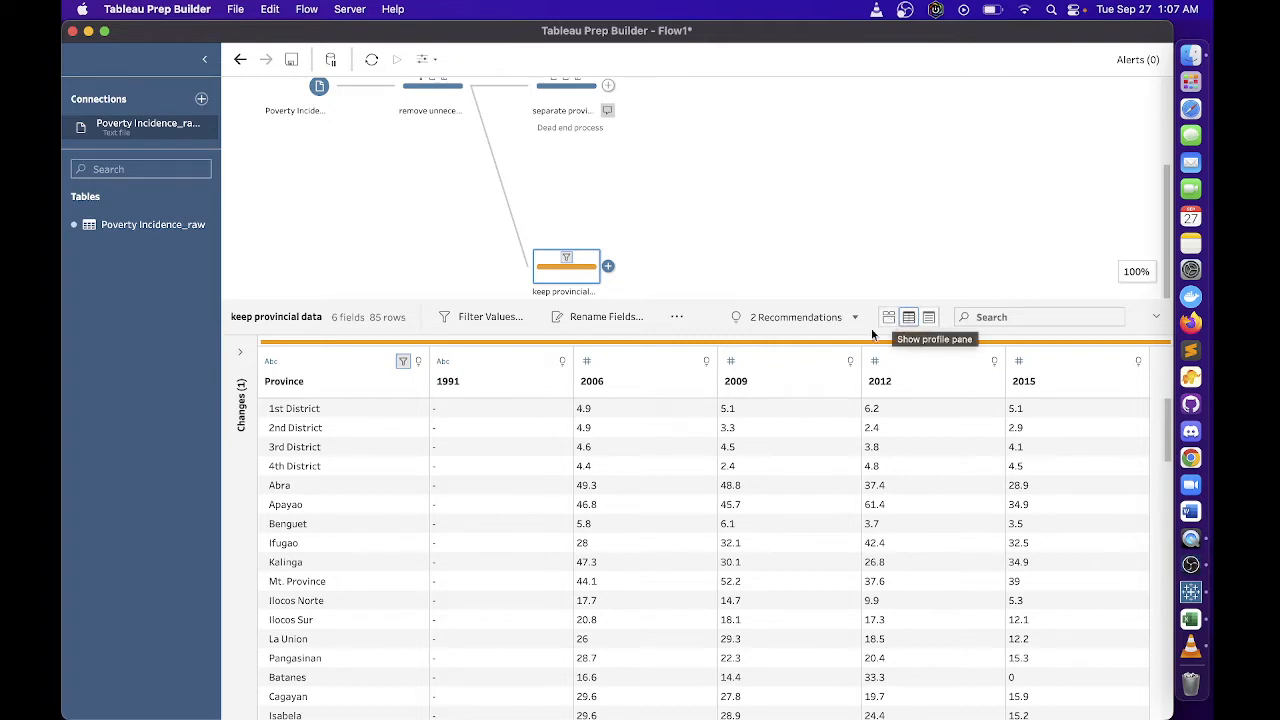
Remove the 1991 field from the keep provincial data step
{"action": "left_click", "coordinate": [521, 369]}
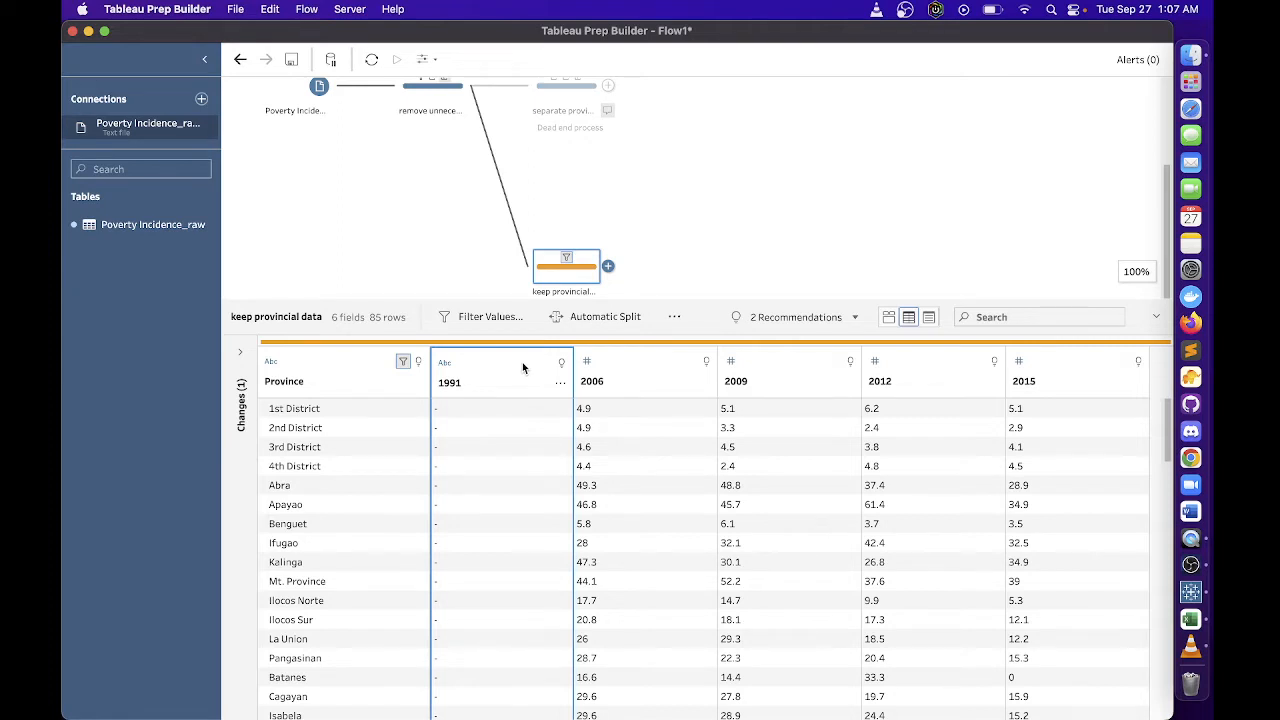
{"action": "right_click", "coordinate": [522, 368]}
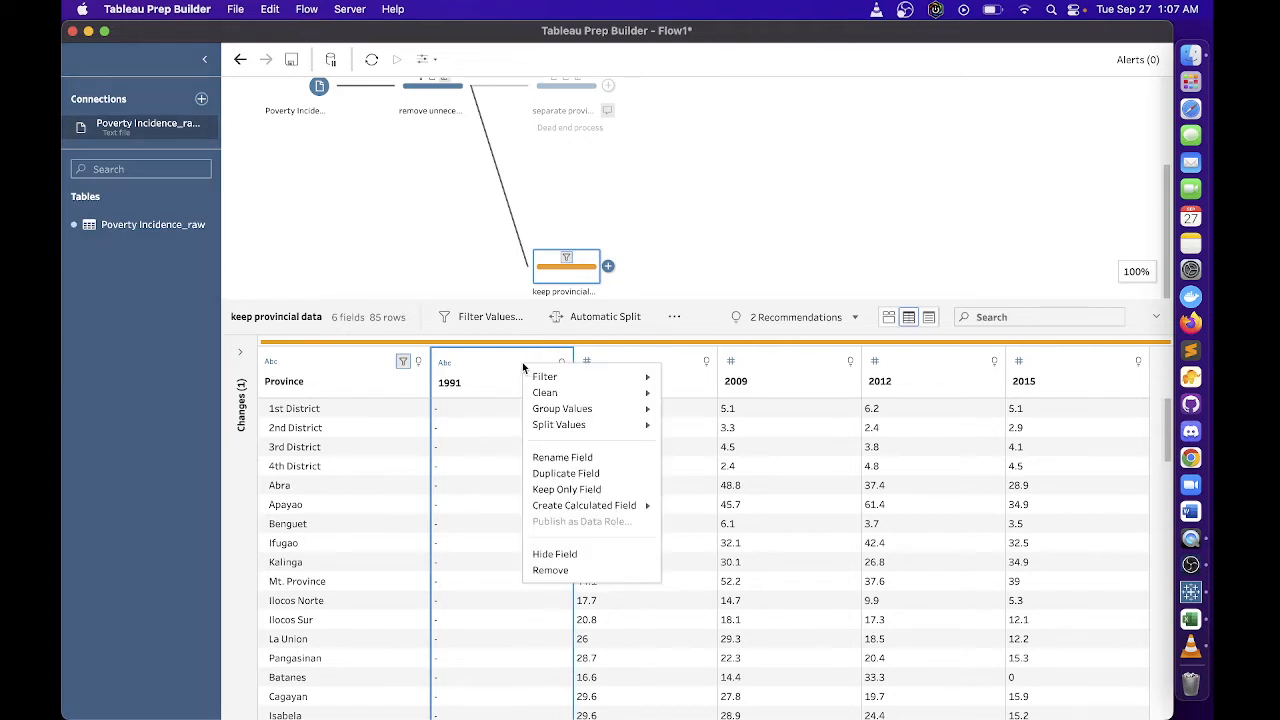
{"action": "left_click", "coordinate": [555, 569]}
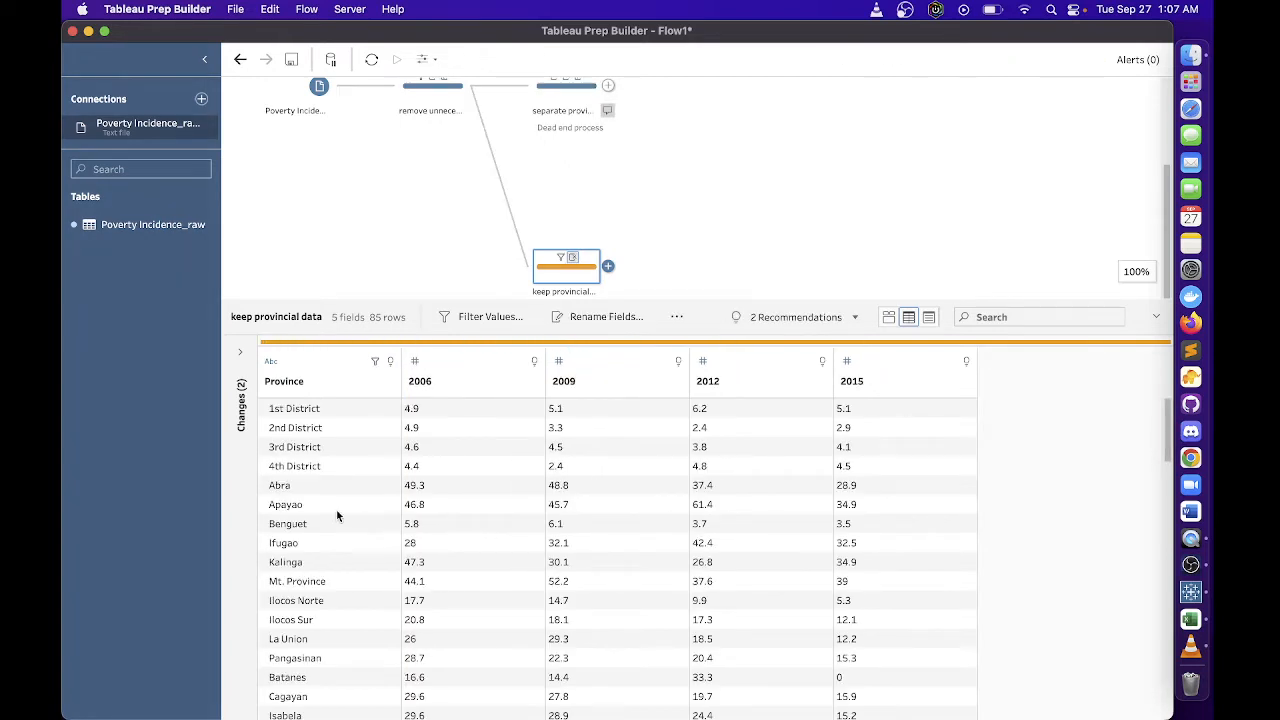
Trim the leading spaces from the Province field's values with the Trim Spaces cleaning operation
{"action": "scroll", "coordinate": [327, 510], "scroll_direction": "down", "scroll_amount": 3}
{"action": "scroll", "coordinate": [327, 510], "scroll_direction": "up", "scroll_amount": 3}
{"action": "left_click", "coordinate": [388, 381]}
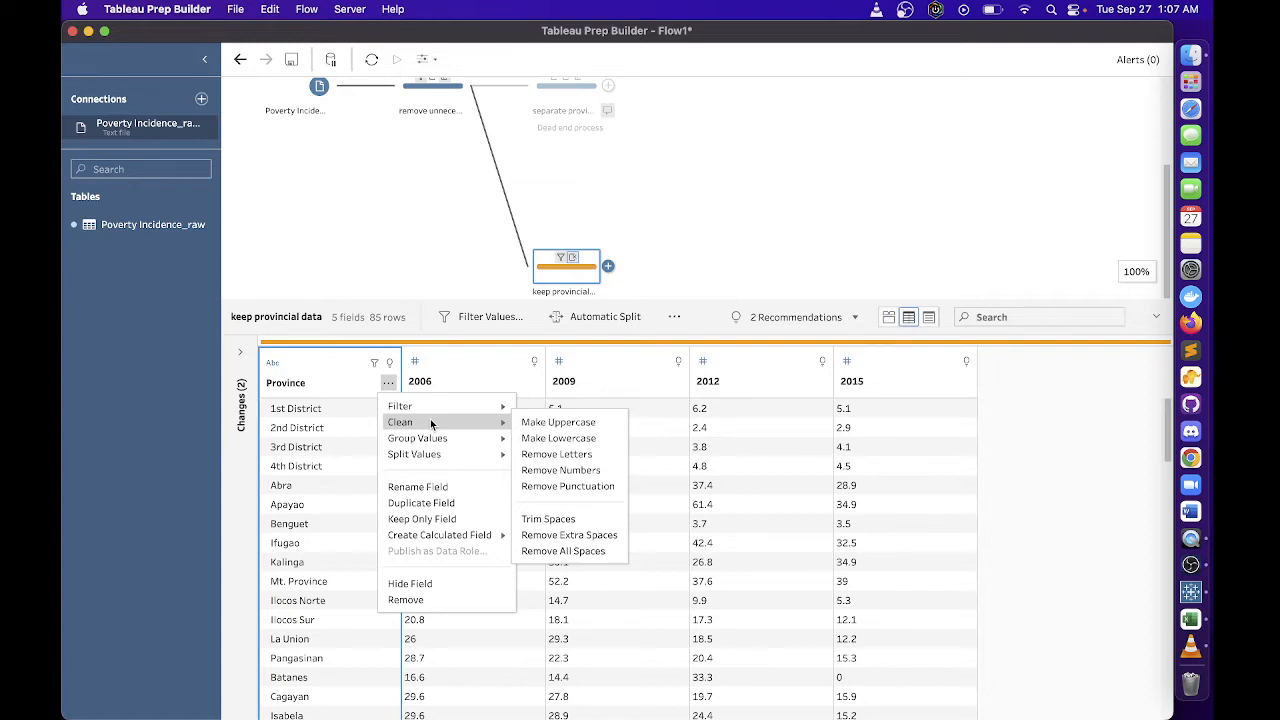
{"action": "left_click", "coordinate": [552, 518]}
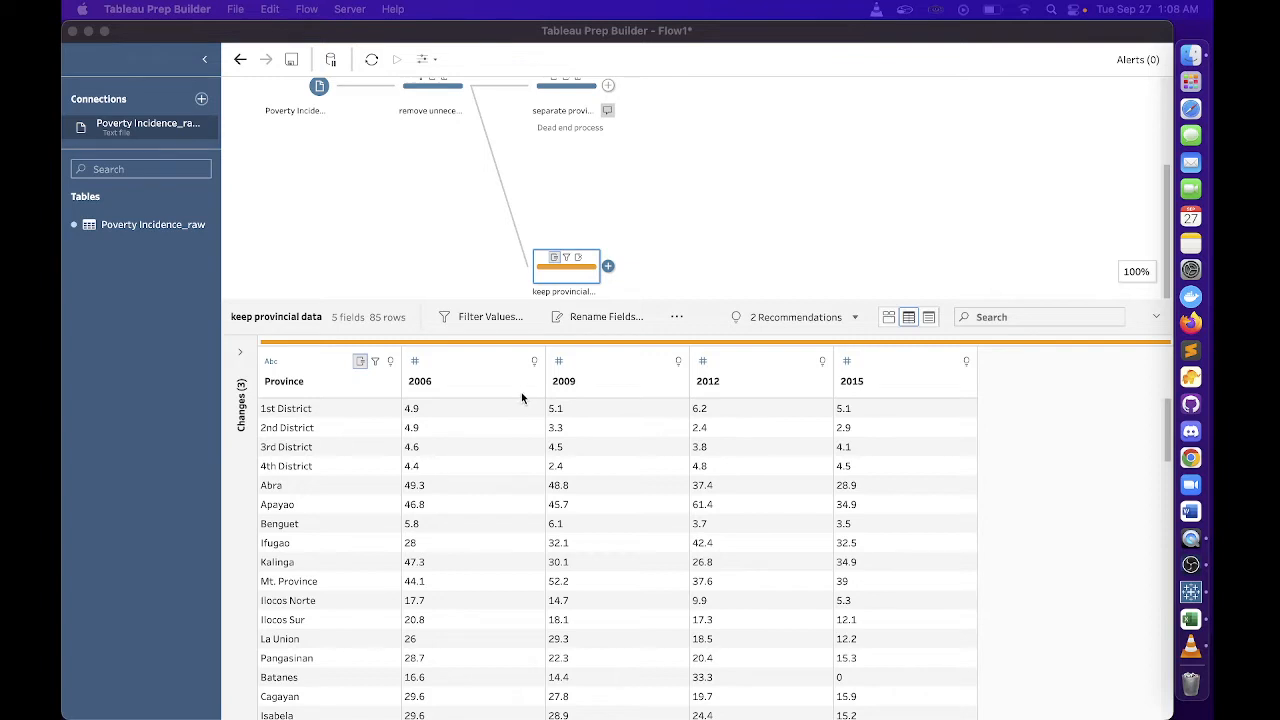
Add a pivot step after keep provincial data and pivot the 2006, 2009, 2012 and 2015 fields from columns to rows
{"action": "left_click", "coordinate": [607, 267]}
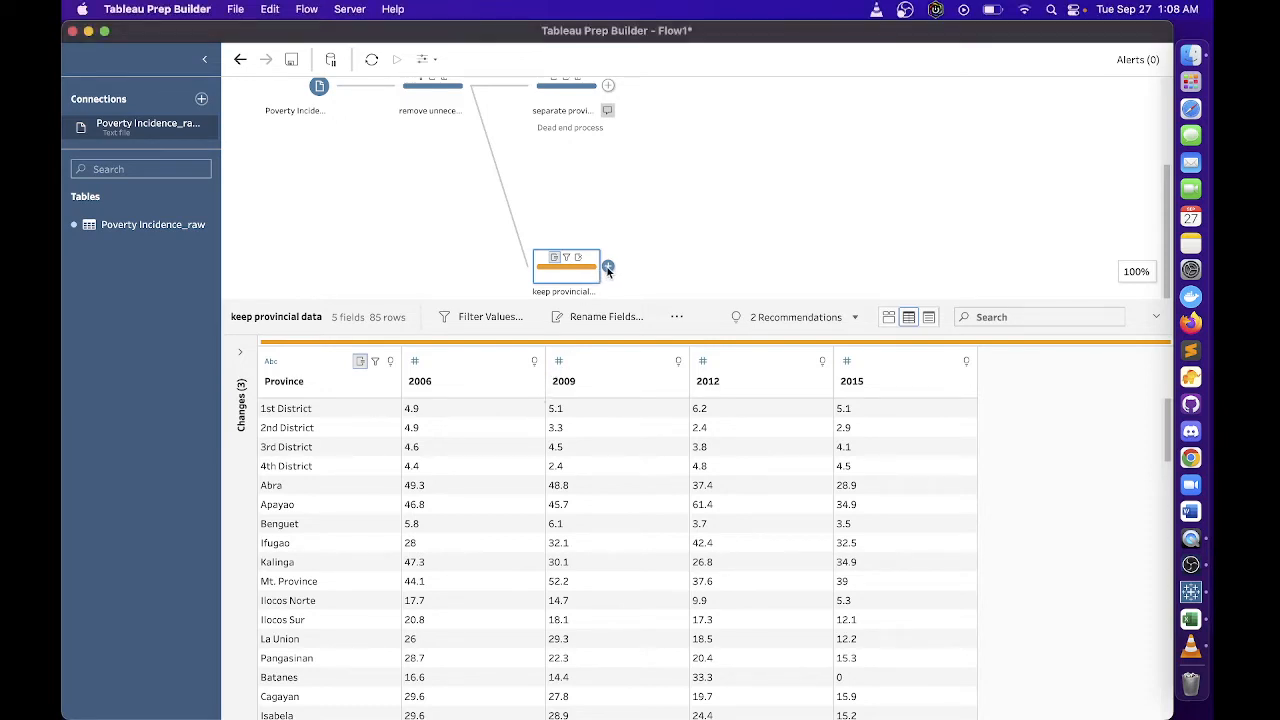
{"action": "left_click", "coordinate": [607, 267]}
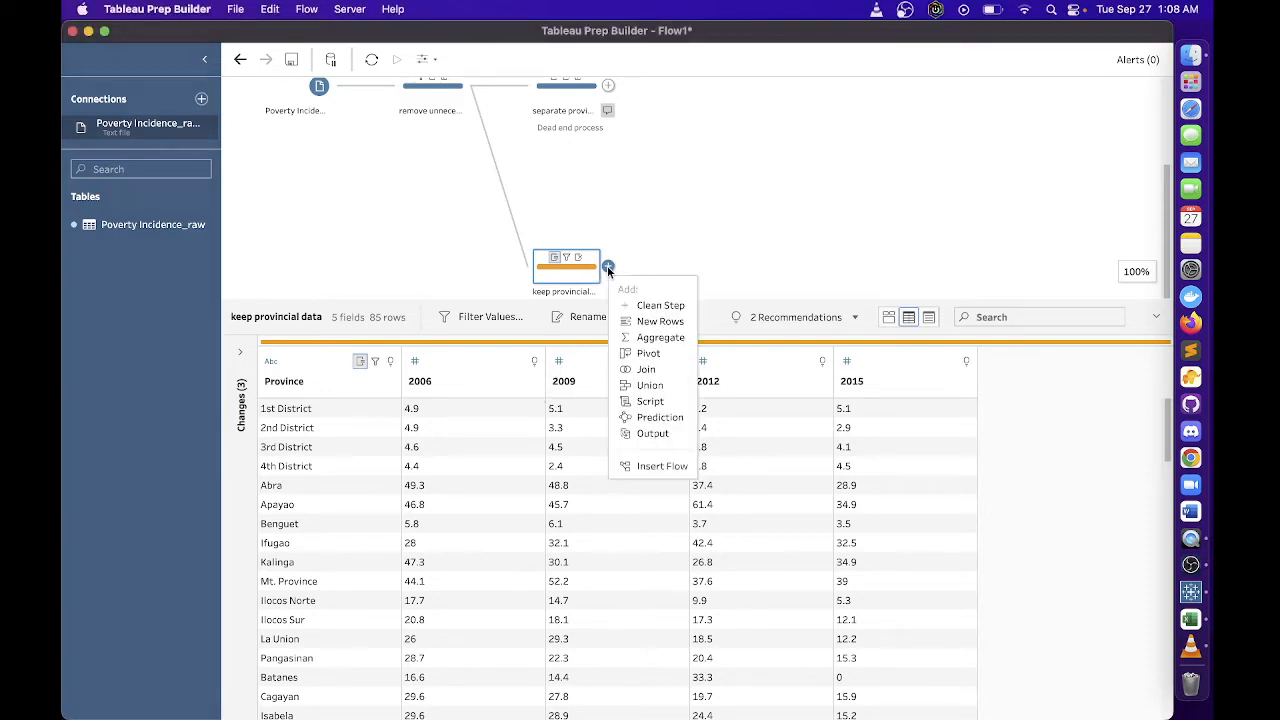
{"action": "left_click", "coordinate": [657, 353]}
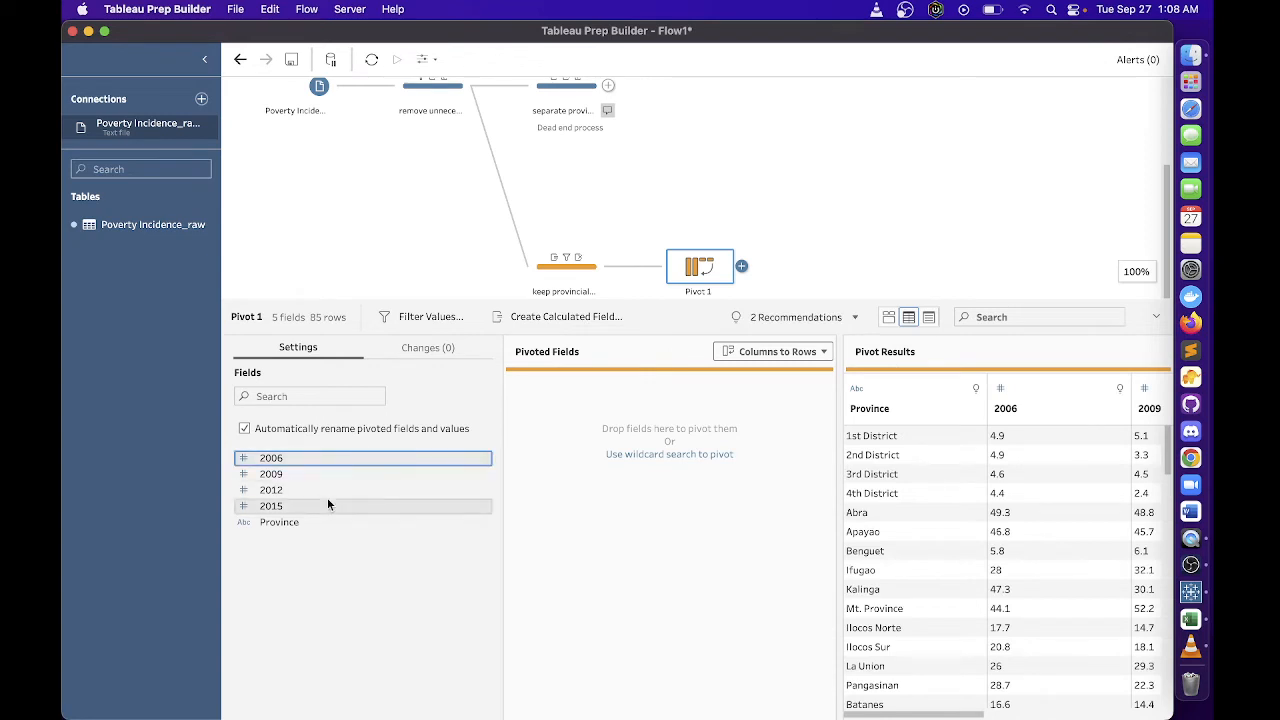
{"action": "left_click", "coordinate": [327, 502], "text": "shift"}
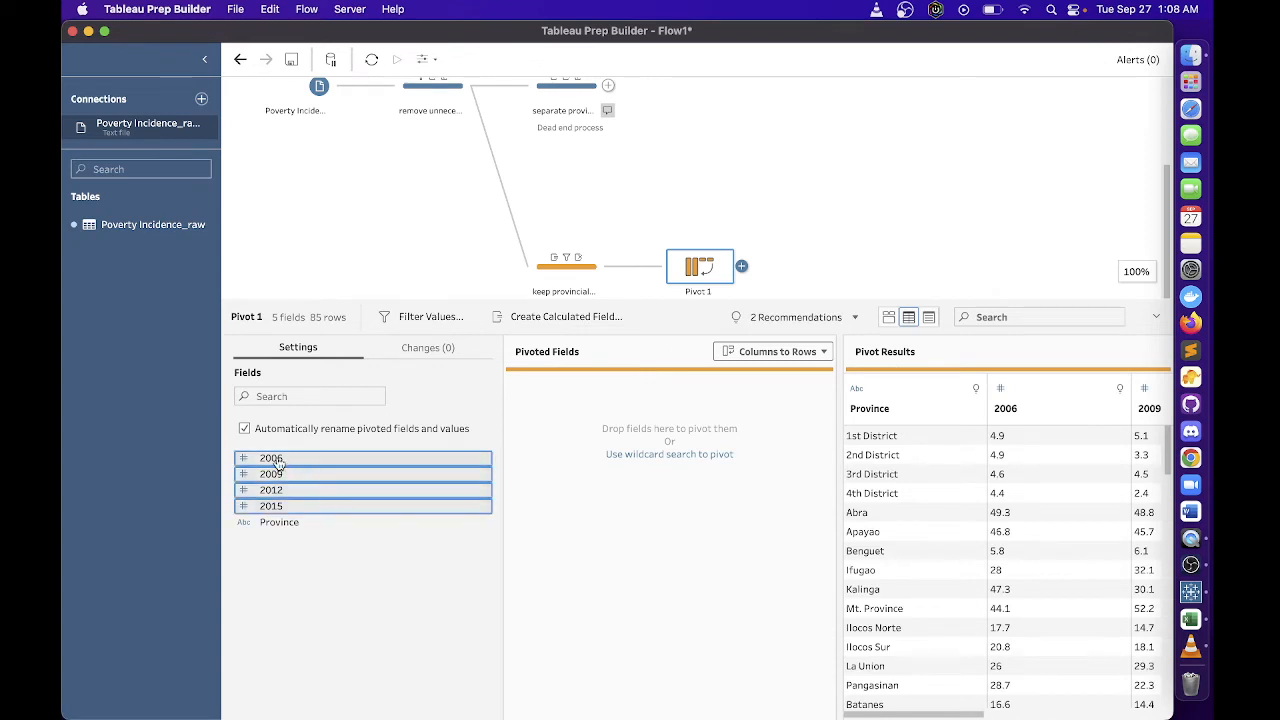
{"action": "left_click_drag", "start_coordinate": [275, 466], "coordinate": [607, 456]}
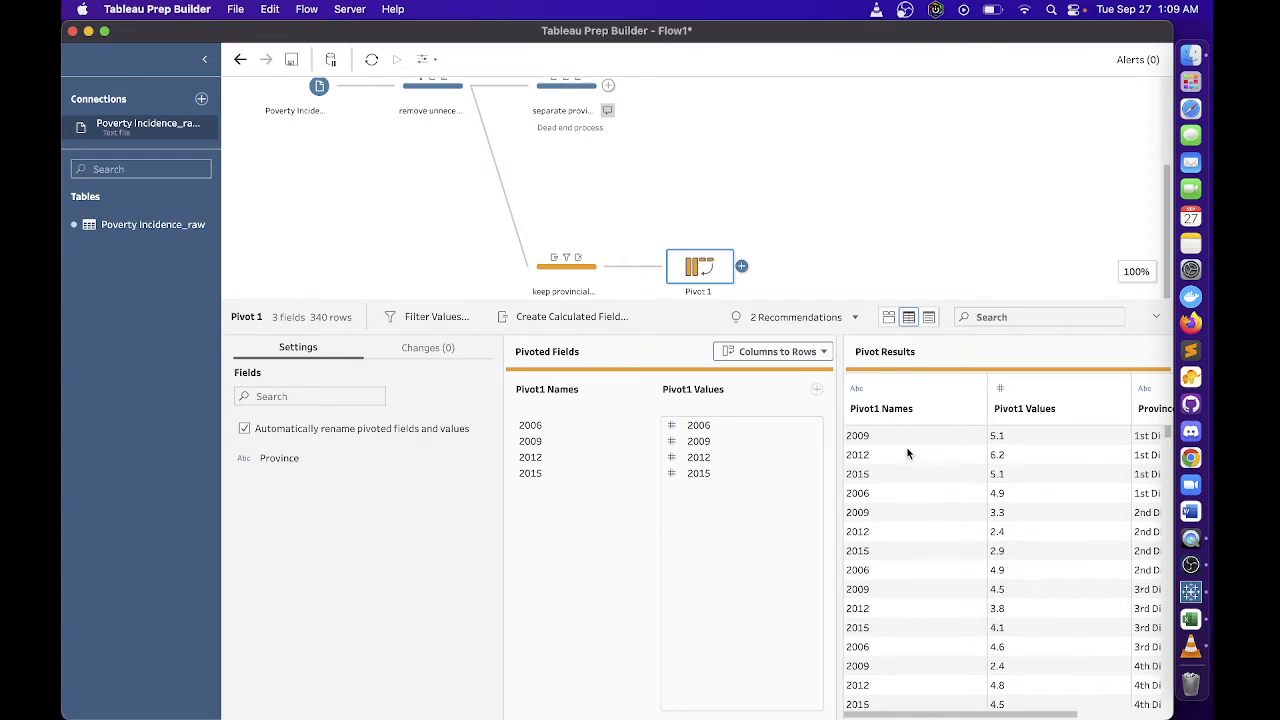
Rename the Pivot 1 step in the flow to "Pivot Year"
{"action": "left_click", "coordinate": [905, 411]}
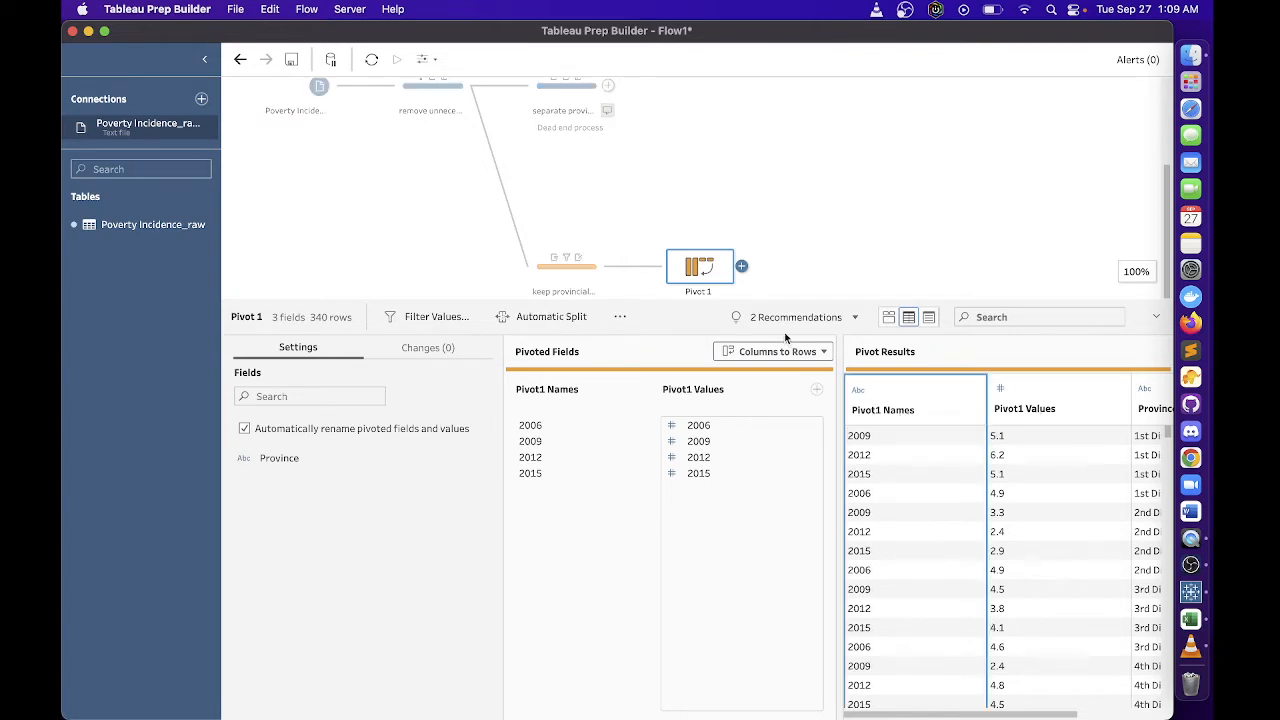
{"action": "double_click", "coordinate": [705, 291]}
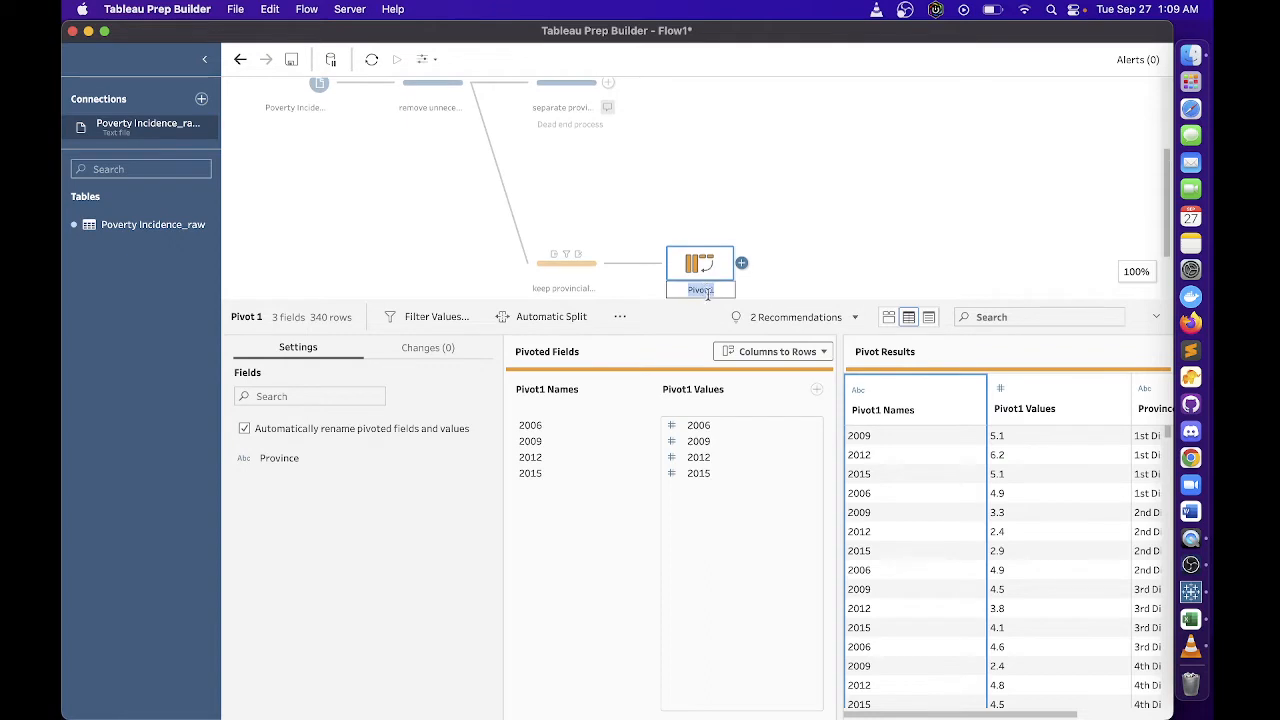
{"action": "key", "text": "BackSpace"}
{"action": "type", "text": "Year"}
{"action": "left_click", "coordinate": [706, 514]}
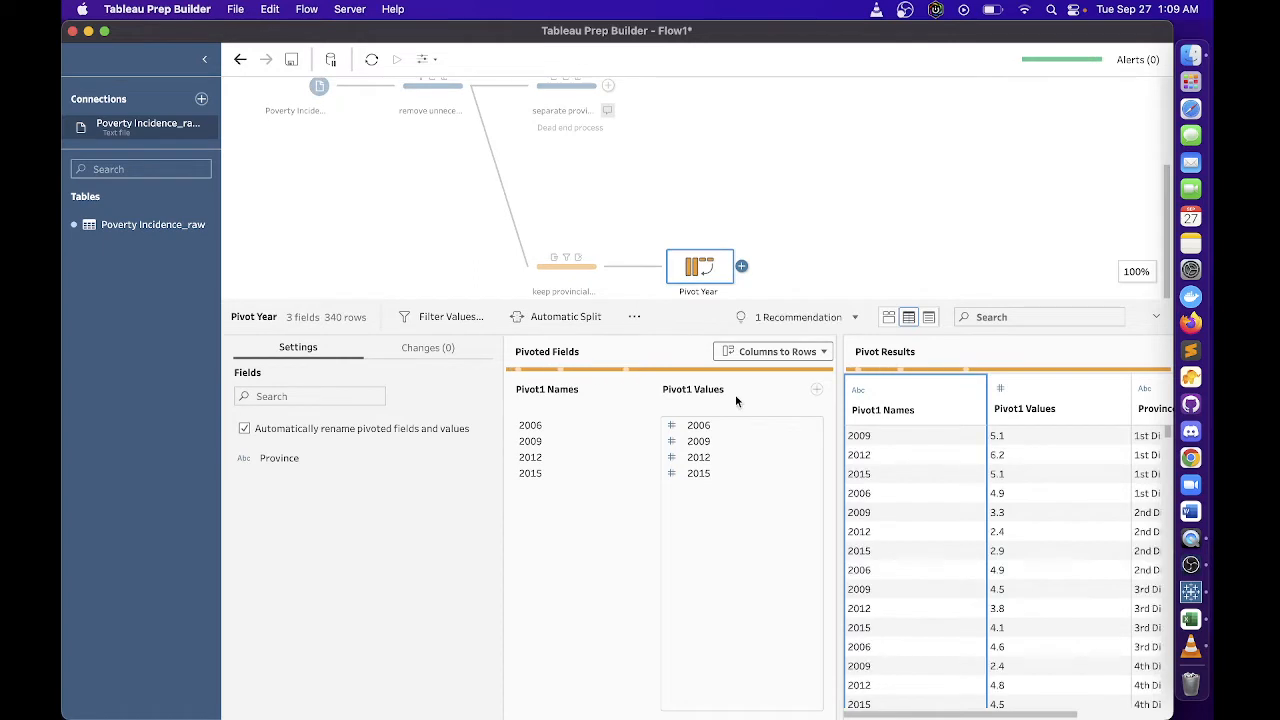
Rename the Pivot1 Names field in the pivot results to "Year"
{"action": "double_click", "coordinate": [896, 410]}
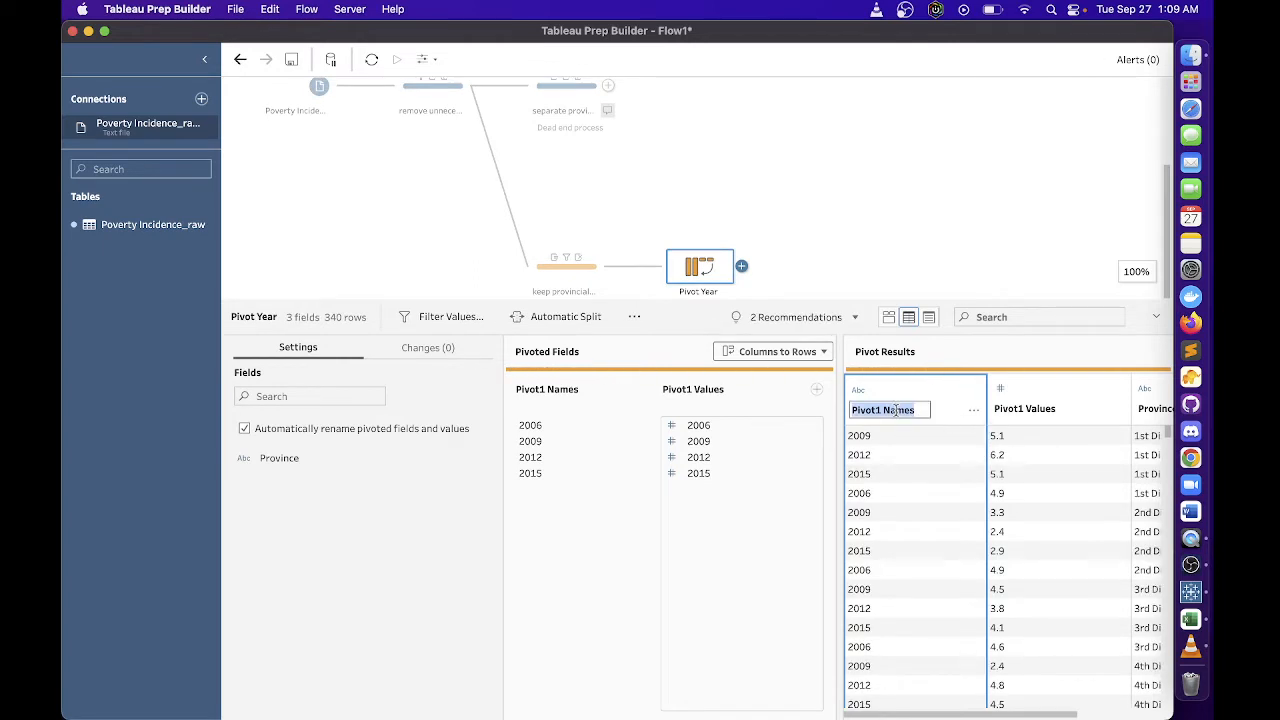
{"action": "type", "text": "Year"}
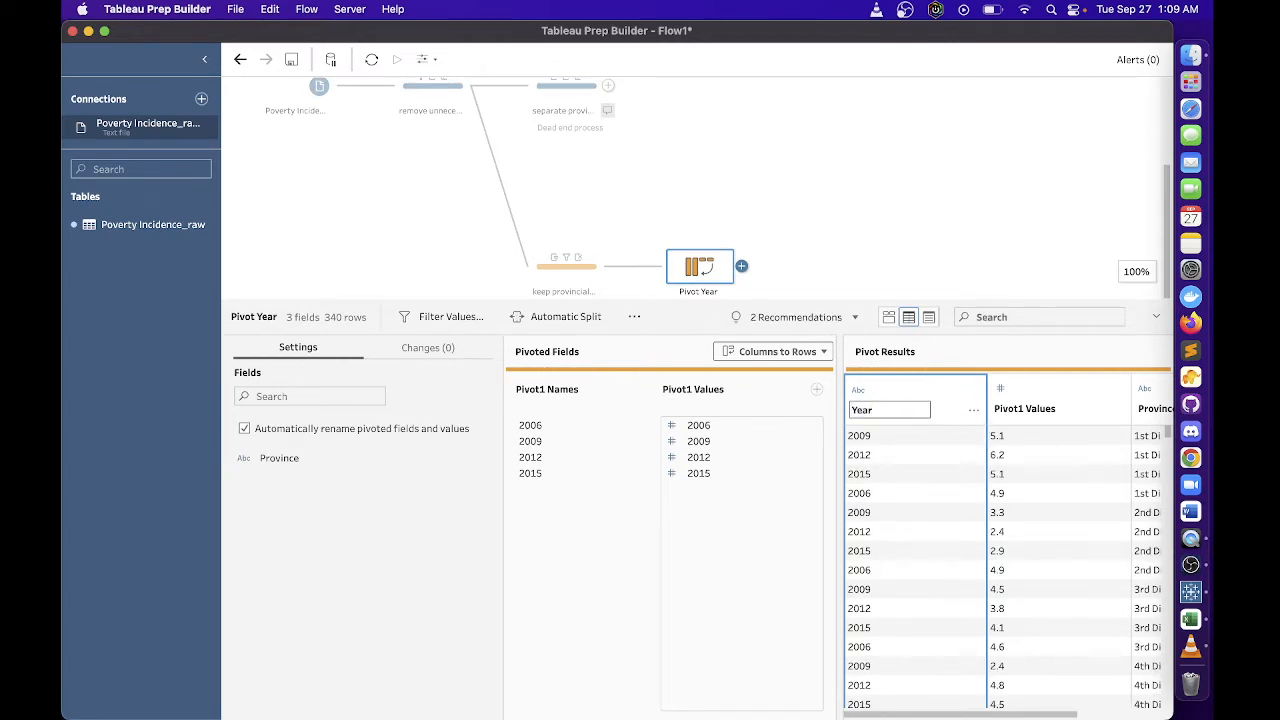
{"action": "key", "text": "Return"}
Rename the Pivot1 Values field in the pivot results to "Poverty Incidence (%)"
{"action": "double_click", "coordinate": [1012, 408]}
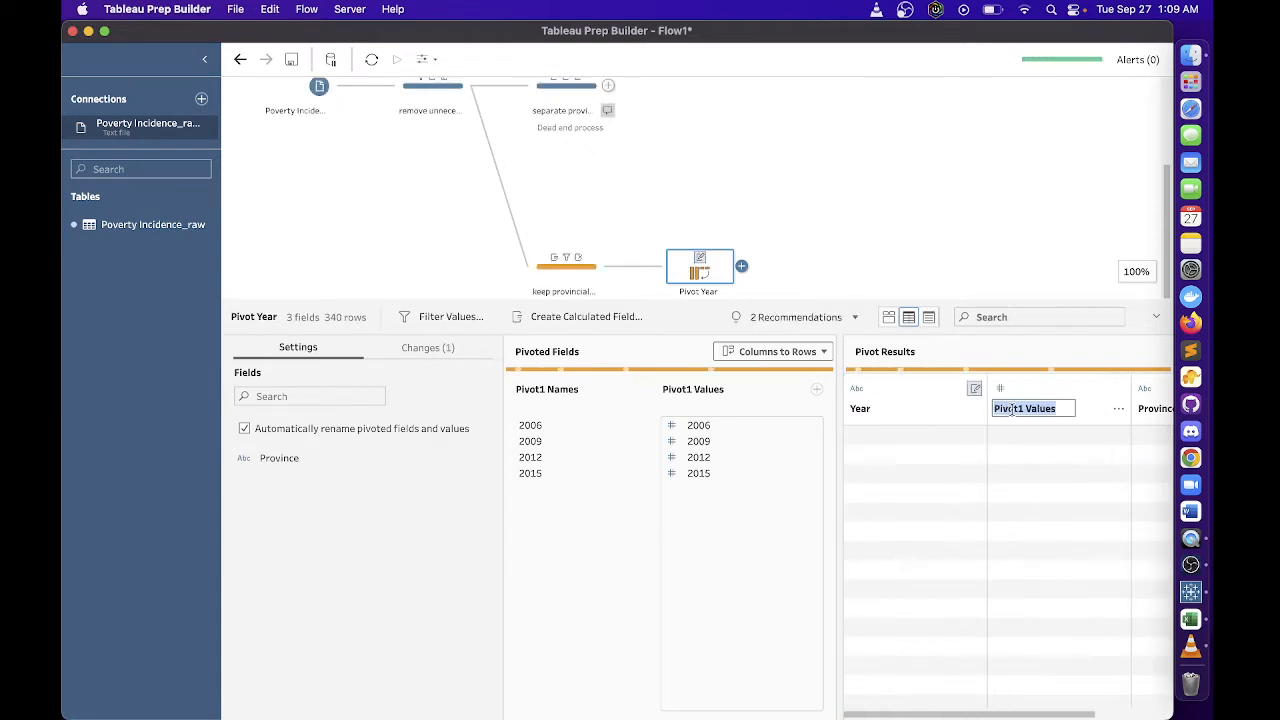
{"action": "type", "text": "Pover"}
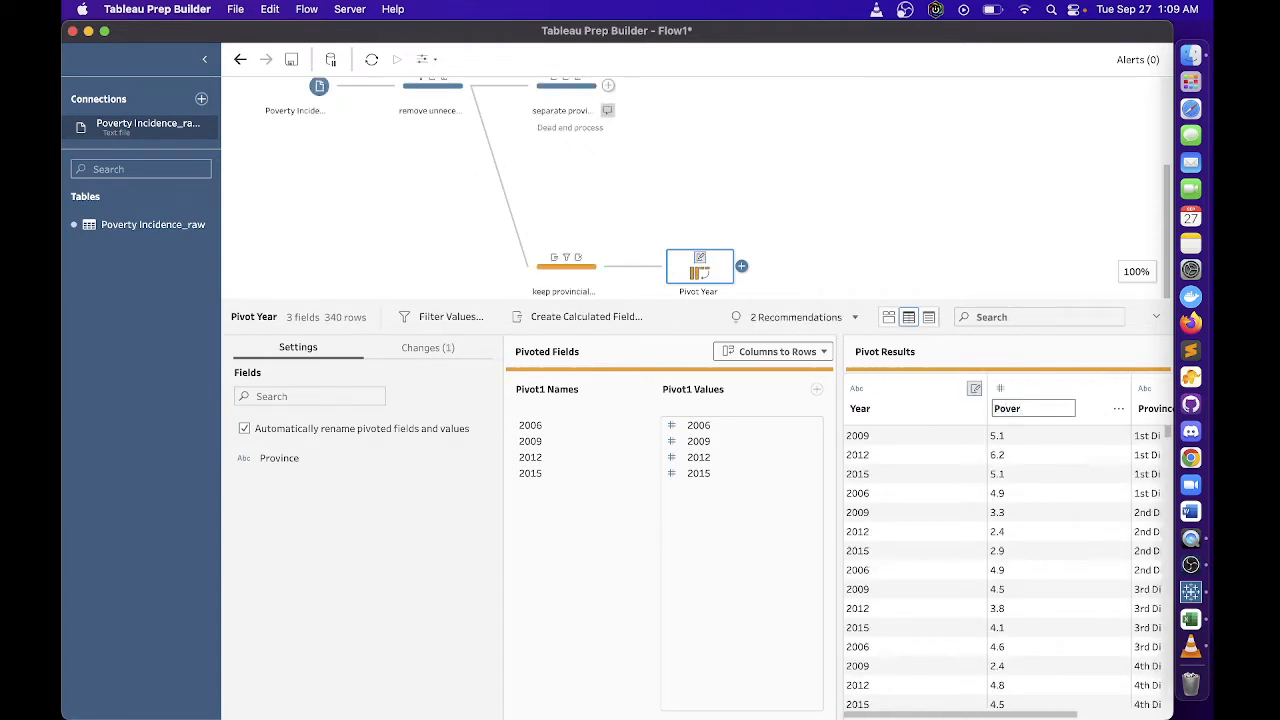
{"action": "type", "text": "ty Incidence (%)"}
{"action": "key", "text": "Return"}
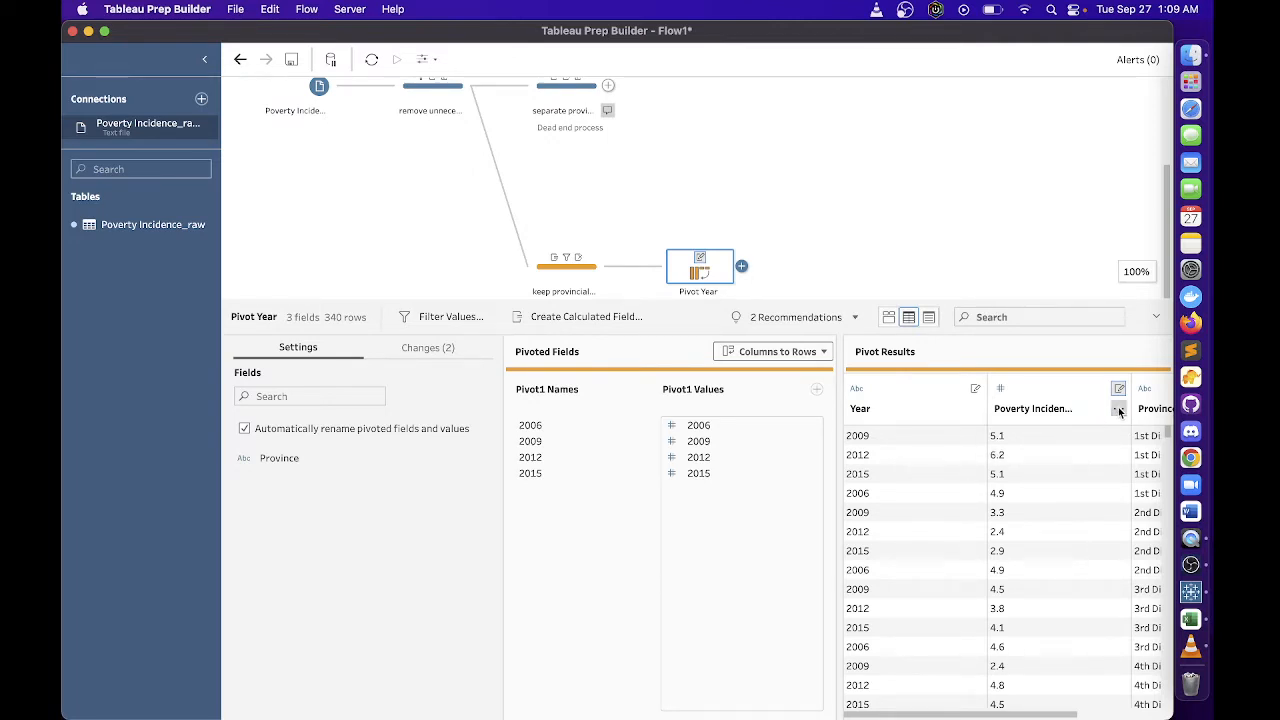
{"action": "left_click", "coordinate": [1117, 410]}
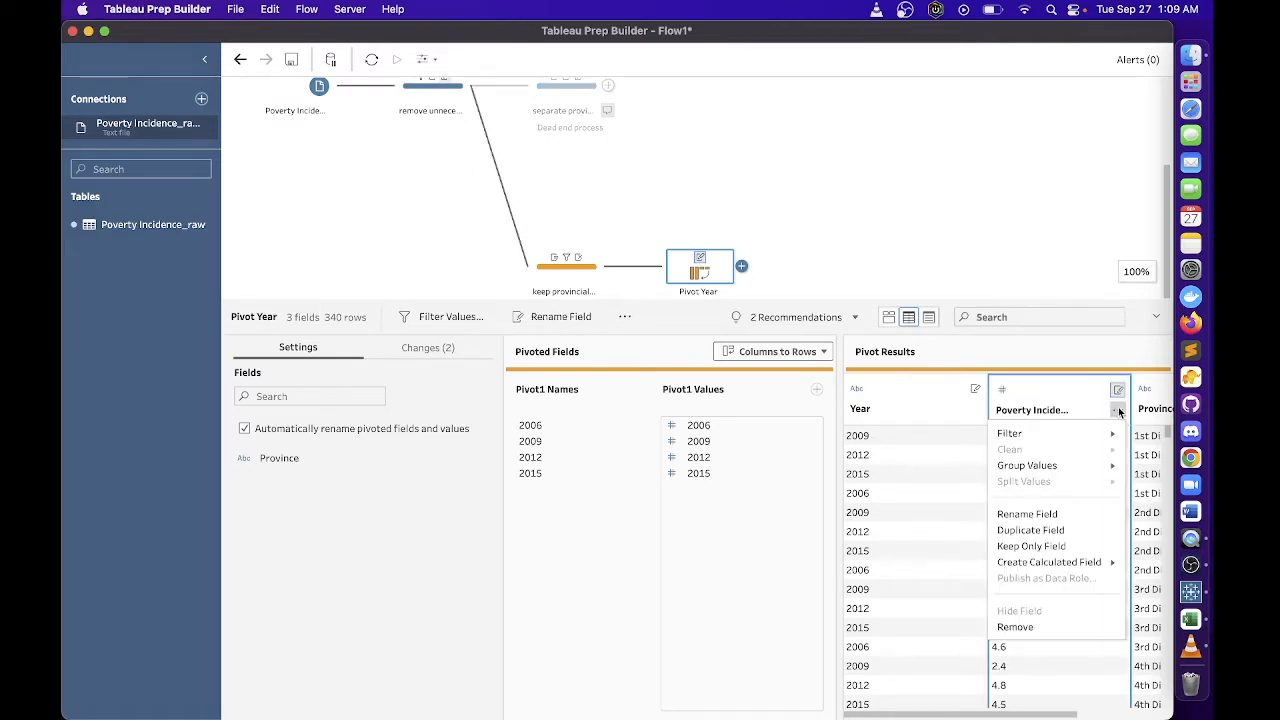
{"action": "left_click", "coordinate": [958, 282]}
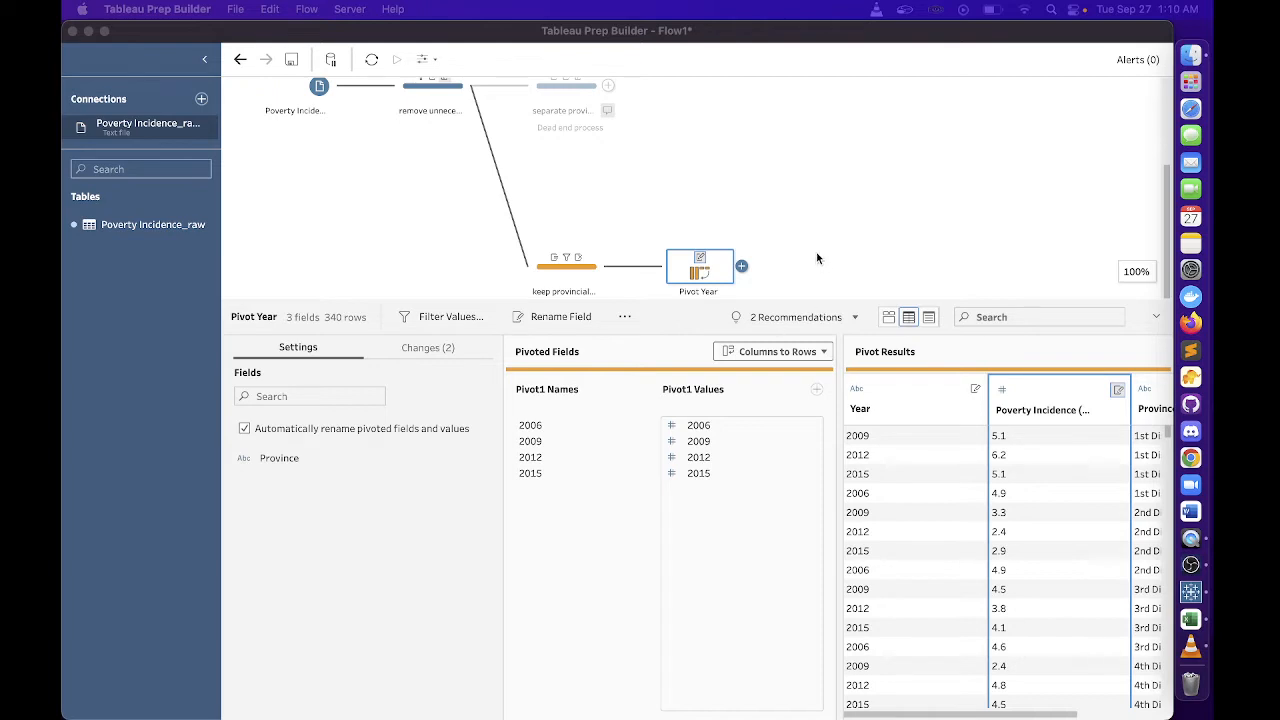
Add a clean step after the Pivot Year step in the flow
{"action": "left_click", "coordinate": [742, 267]}
{"action": "left_click", "coordinate": [742, 267]}
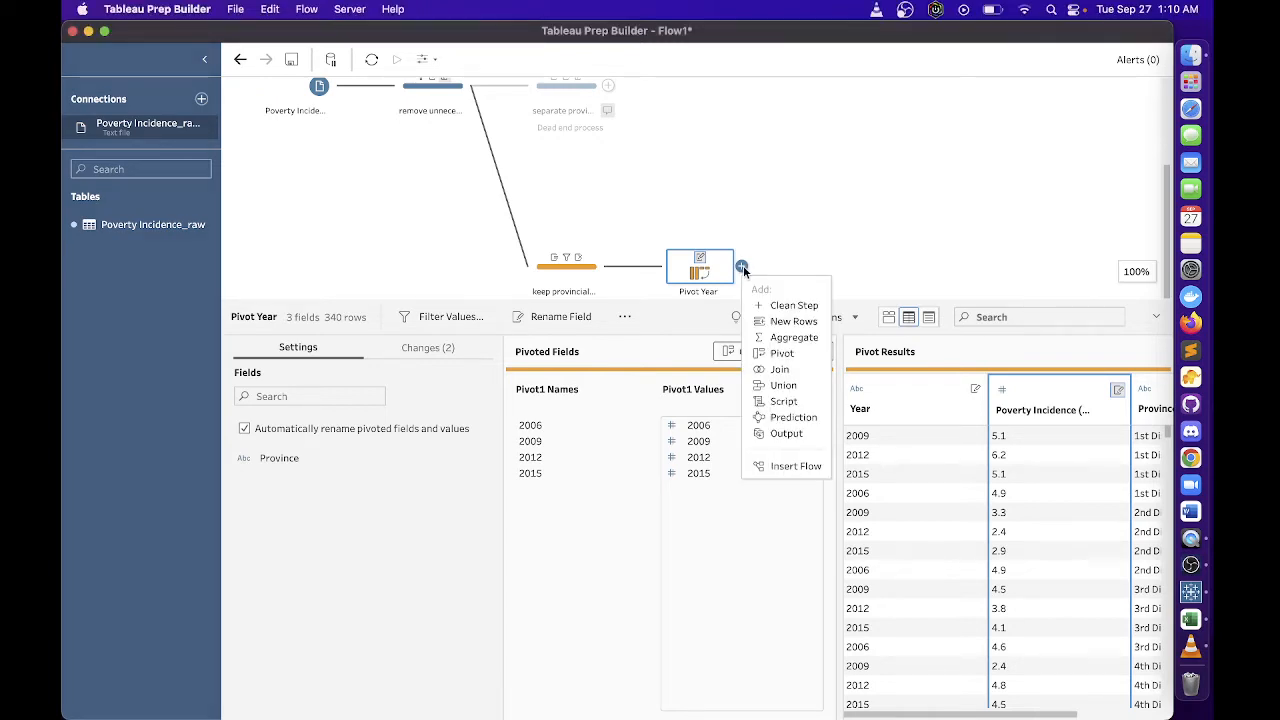
{"action": "left_click", "coordinate": [790, 305]}
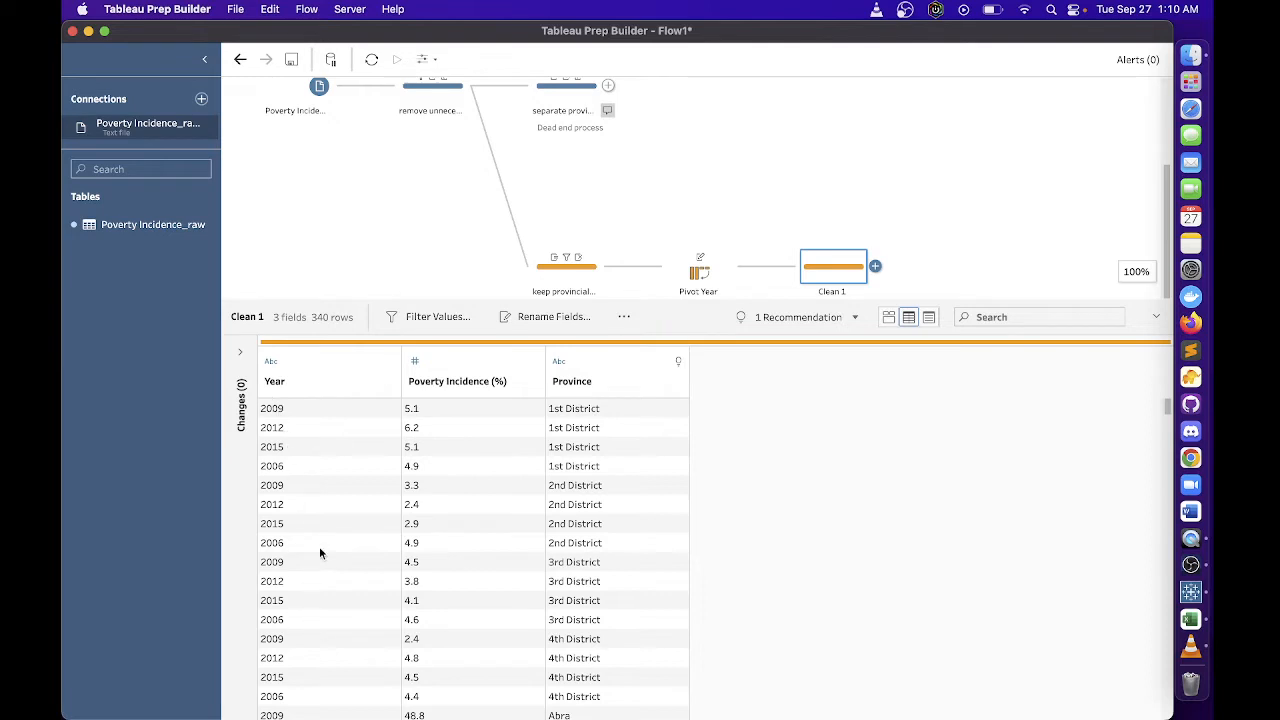
Remove the Clean 1 step that follows Pivot Year from the flow
{"action": "right_click", "coordinate": [825, 273]}
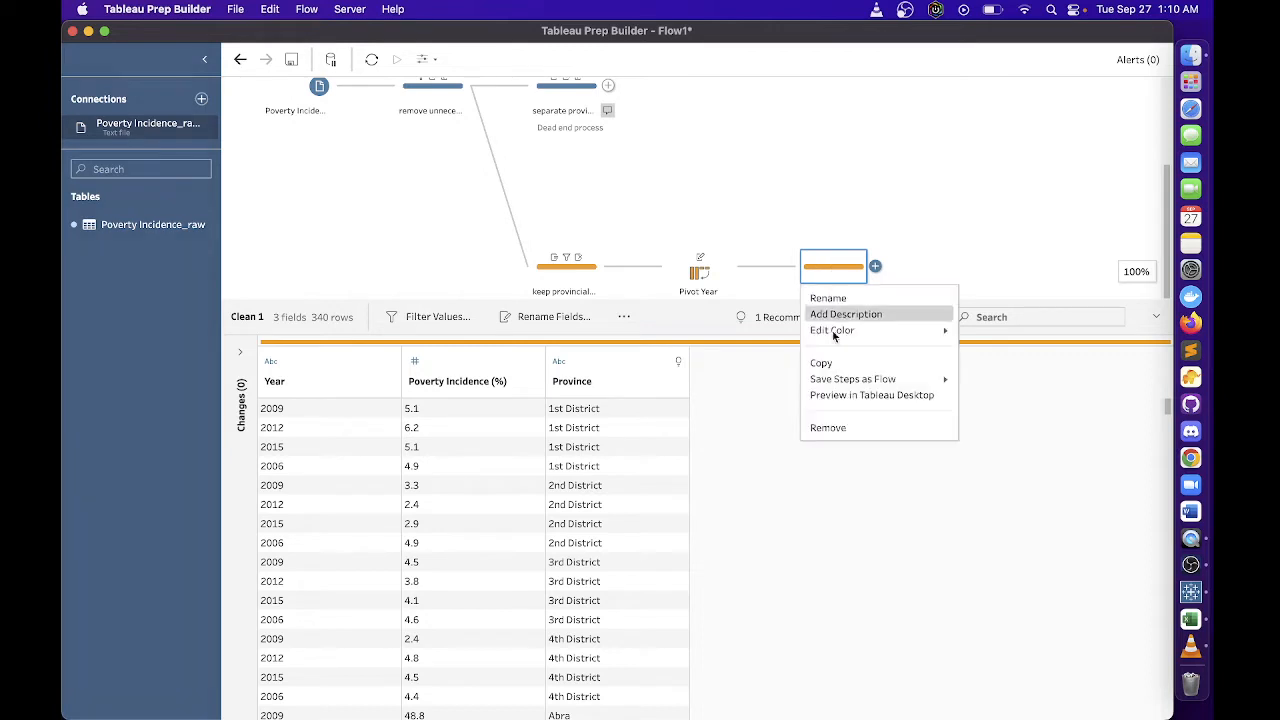
{"action": "left_click", "coordinate": [829, 426]}
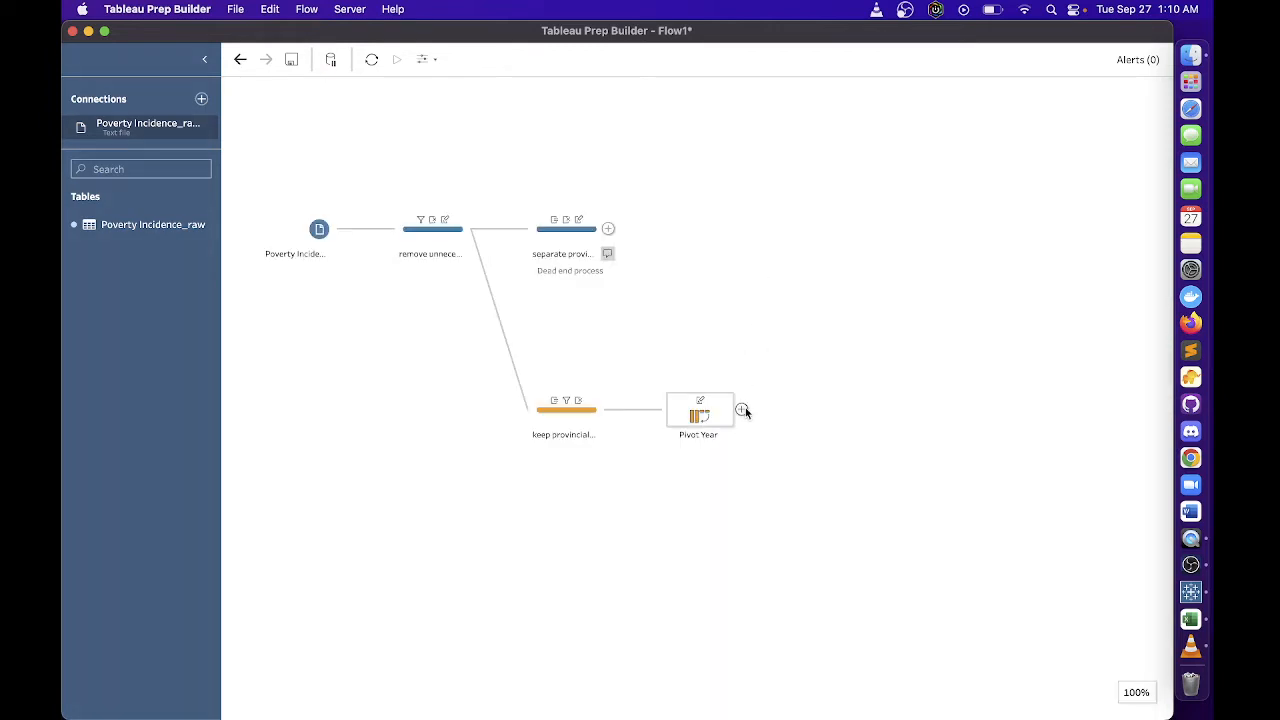
{"action": "left_click", "coordinate": [573, 408]}
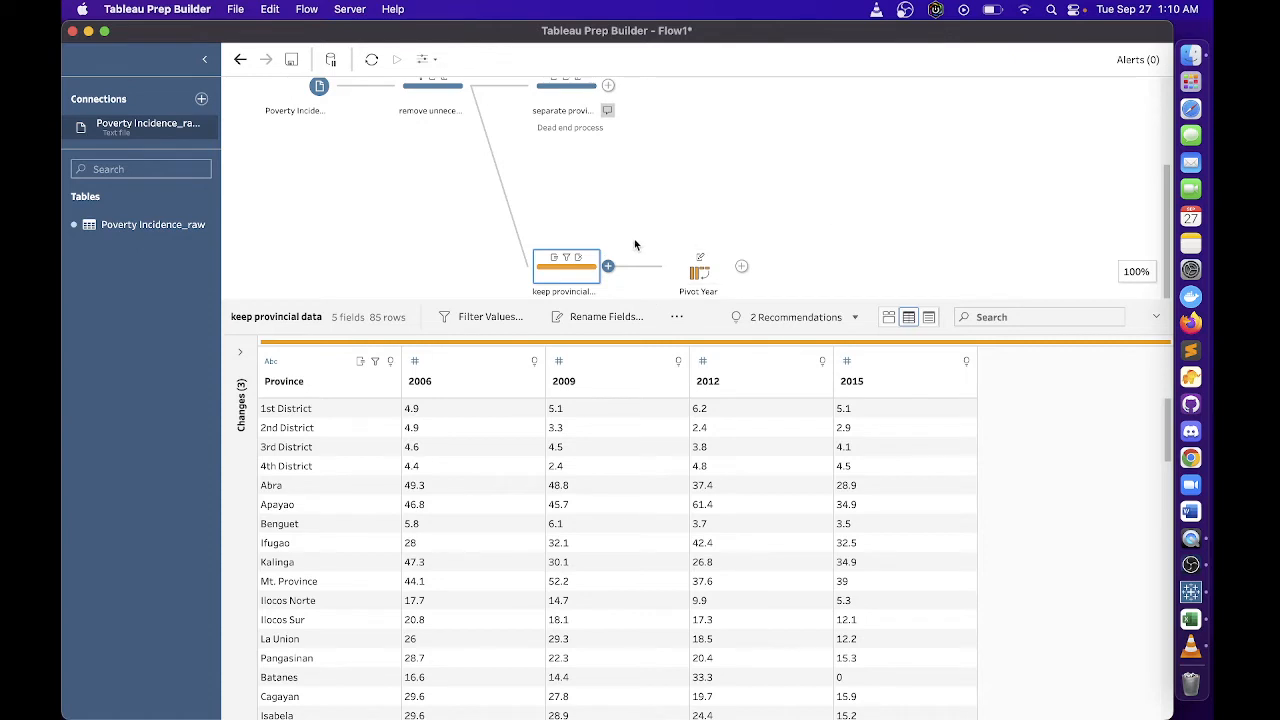
{"action": "double_click", "coordinate": [580, 291]}
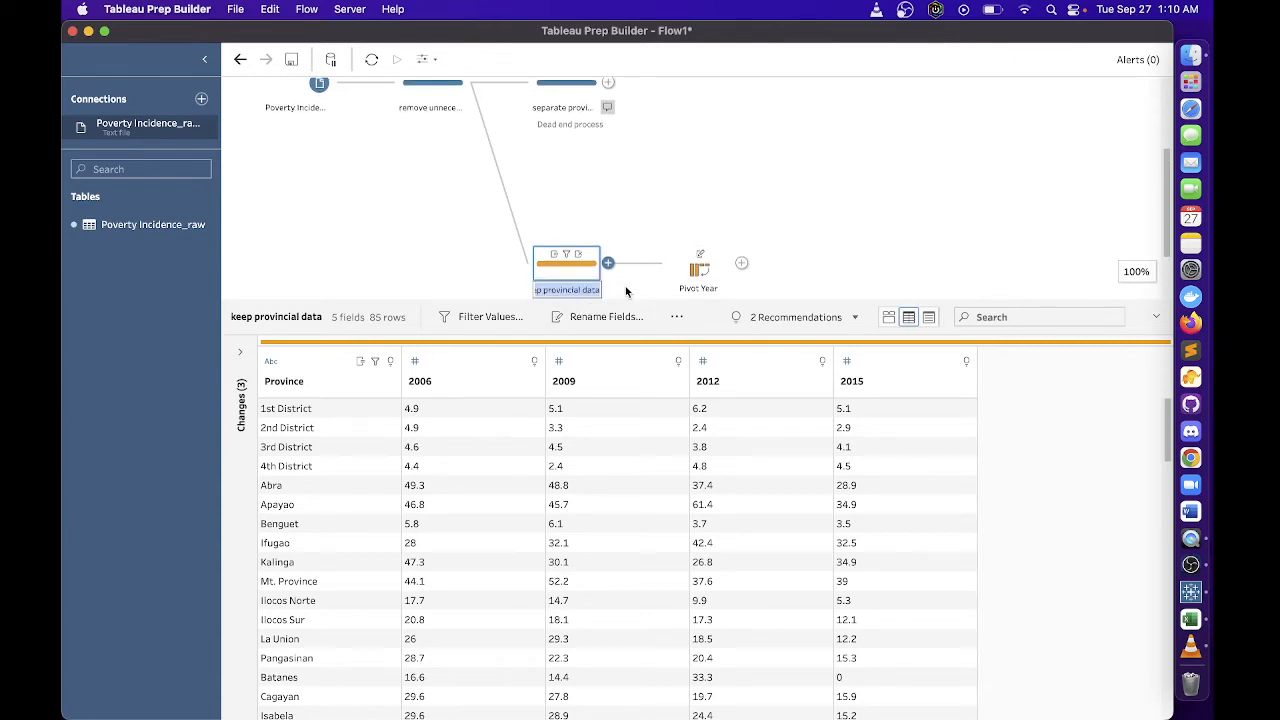
{"action": "left_click", "coordinate": [626, 291]}
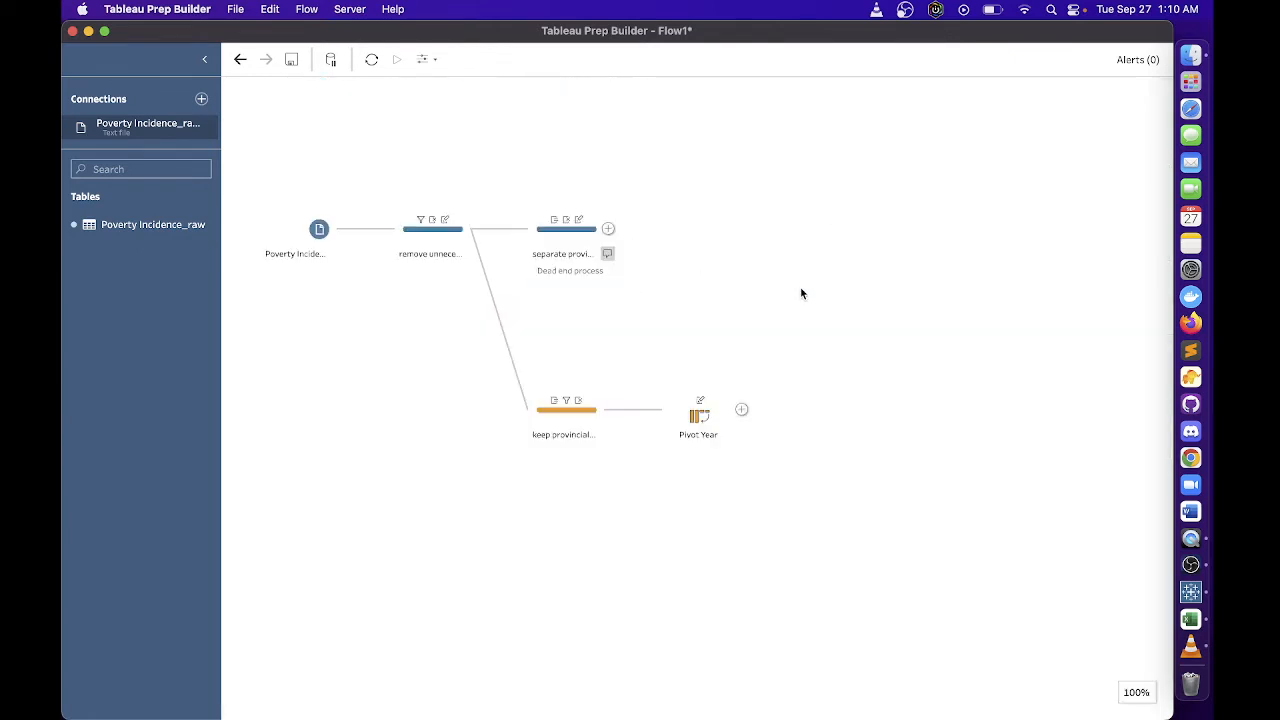
Add the description 'remove "-" (1991)' to the keep provincial data step in the flow
{"action": "left_click", "coordinate": [568, 443]}
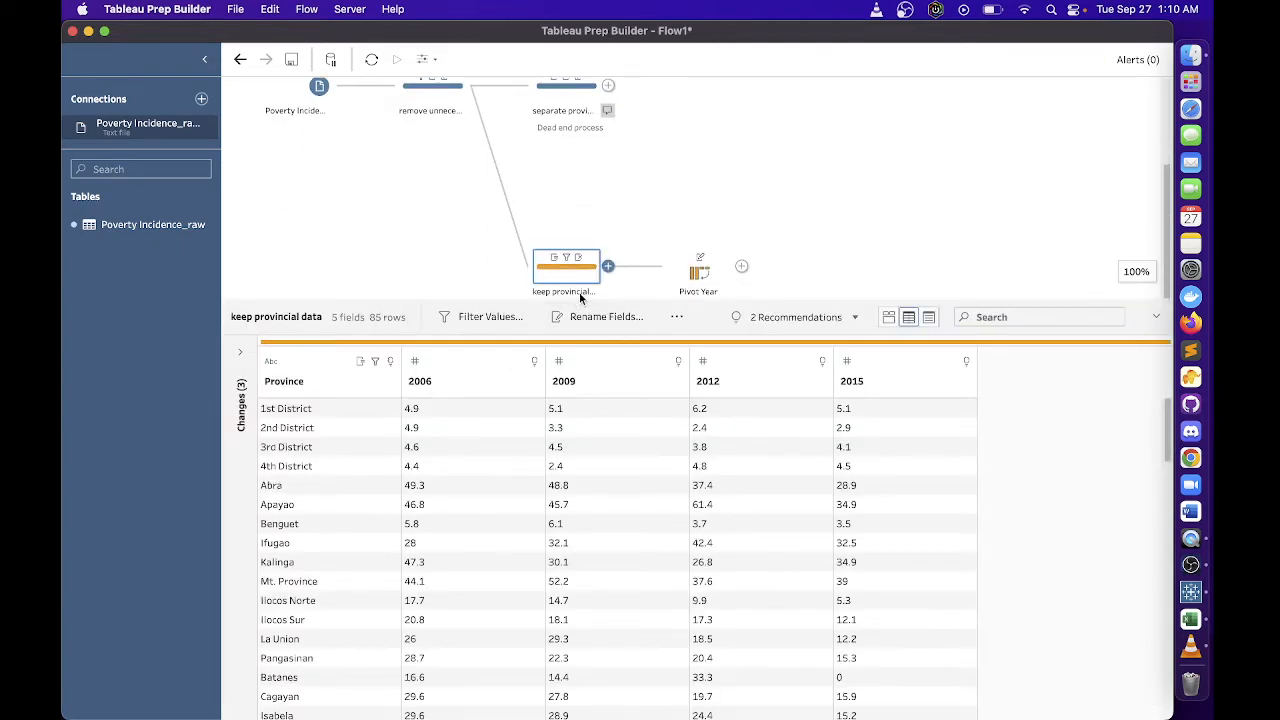
{"action": "double_click", "coordinate": [580, 291]}
{"action": "scroll", "coordinate": [597, 280], "scroll_direction": "down", "scroll_amount": 1}
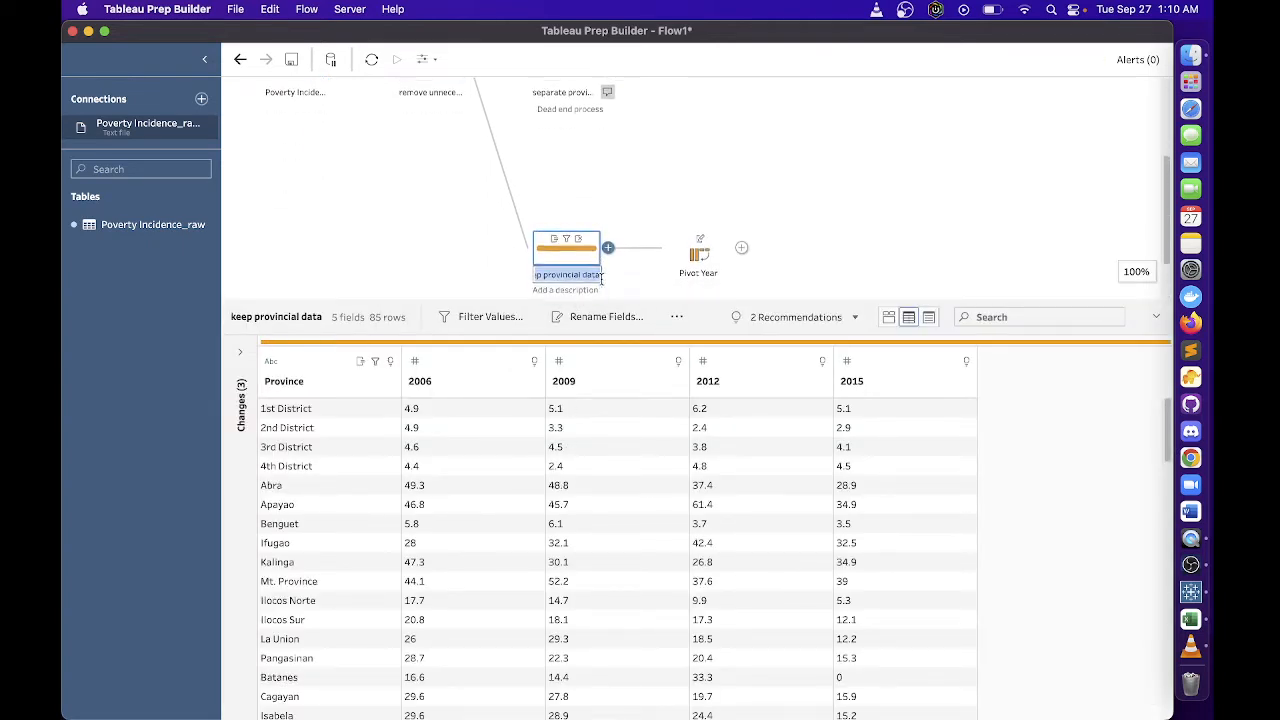
{"action": "left_click", "coordinate": [570, 254]}
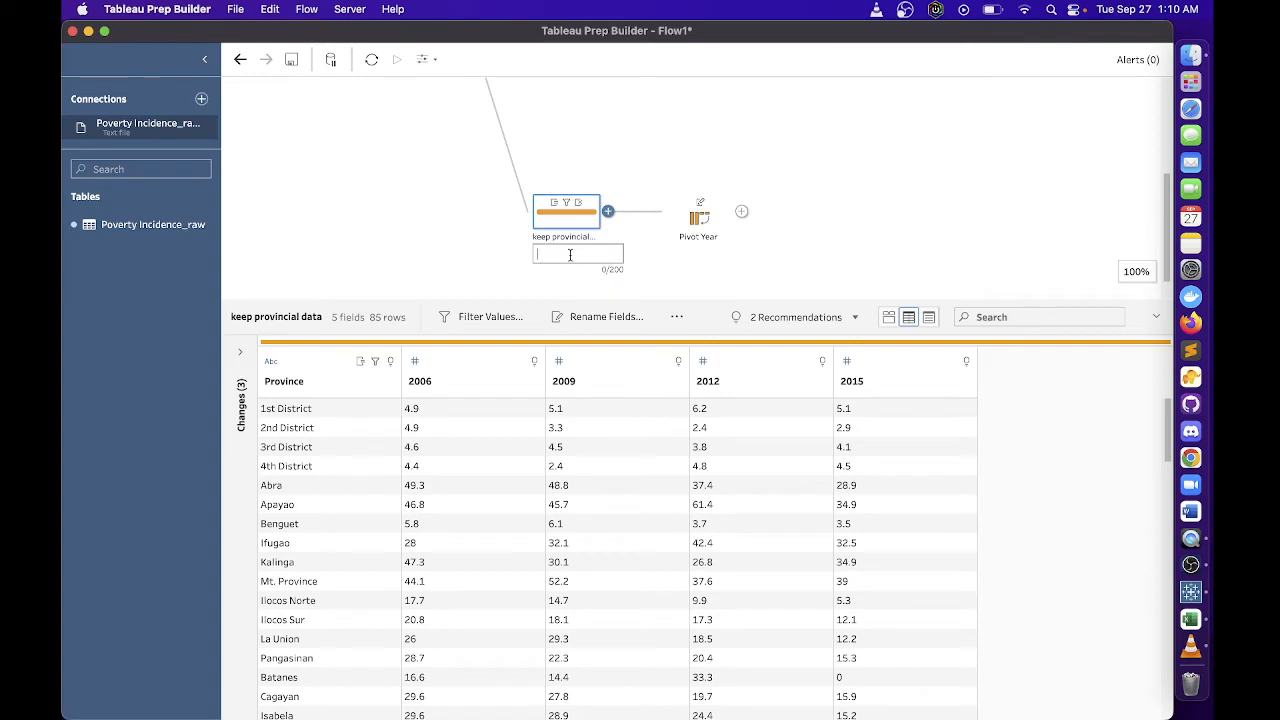
{"action": "type", "text": "remove"}
{"action": "type", "text": "\"-\" (1991"}
{"action": "left_click", "coordinate": [700, 317]}
Add an output step after Pivot Year and set its output type to Comma Separated Values (.csv)
{"action": "left_click", "coordinate": [742, 411]}
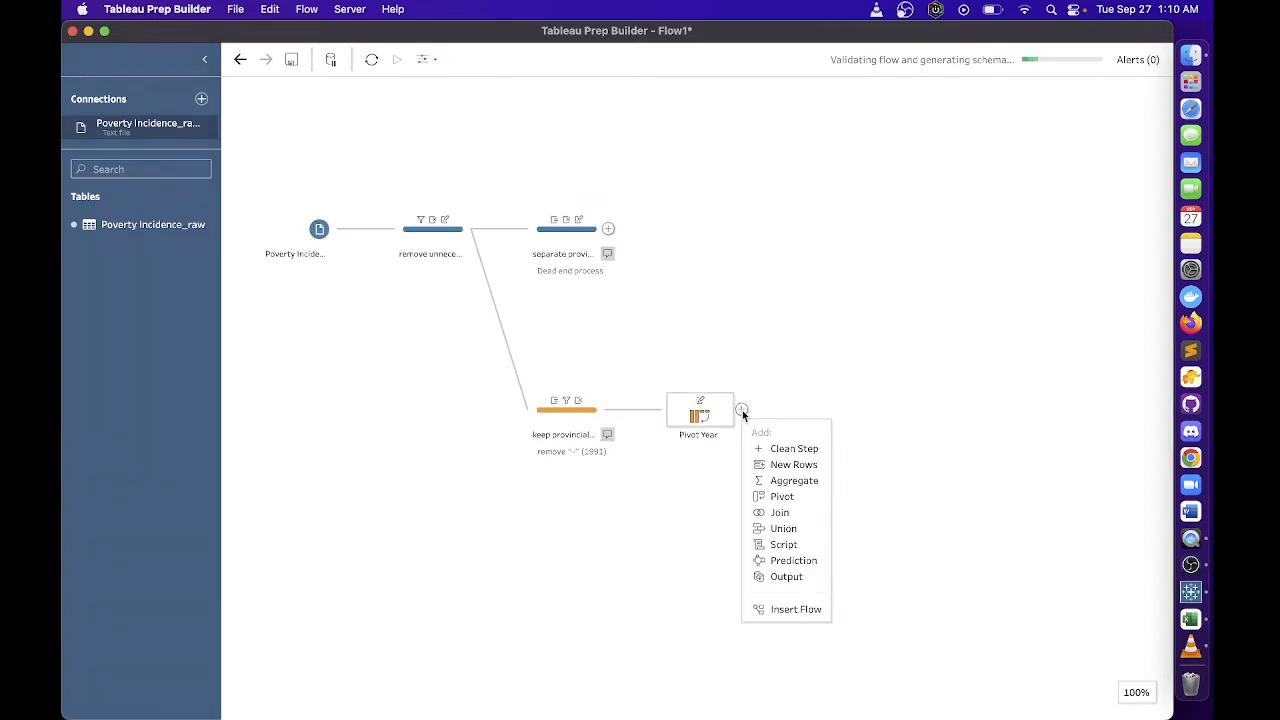
{"action": "left_click", "coordinate": [786, 577]}
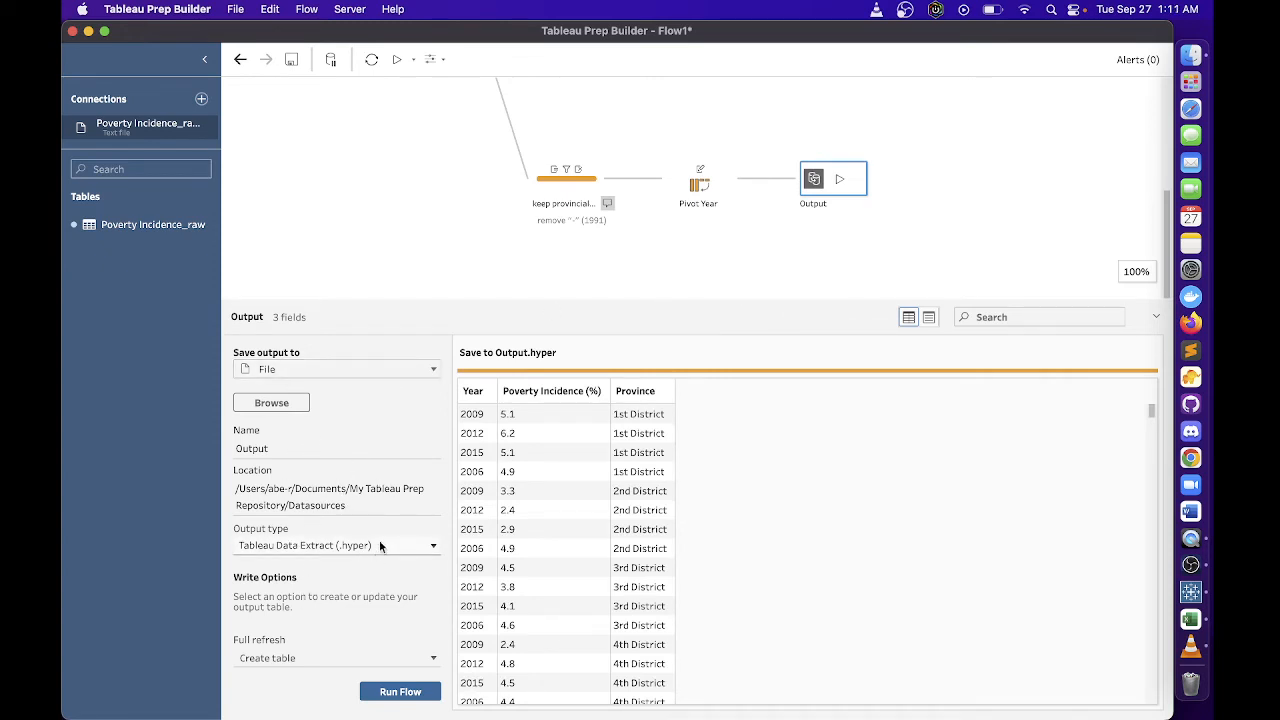
{"action": "left_click", "coordinate": [383, 546]}
{"action": "left_click", "coordinate": [358, 601]}
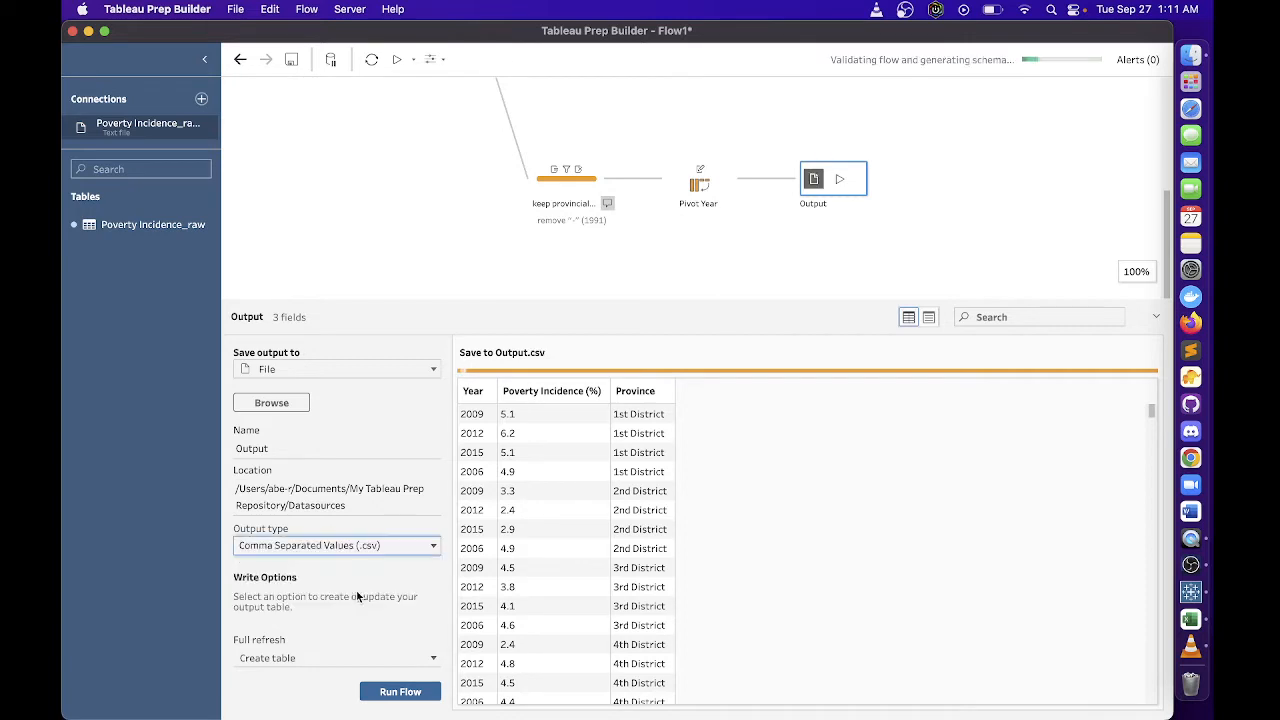
Name the output file "poverty_incidence_province" in the output step's settings
{"action": "left_click", "coordinate": [296, 451]}
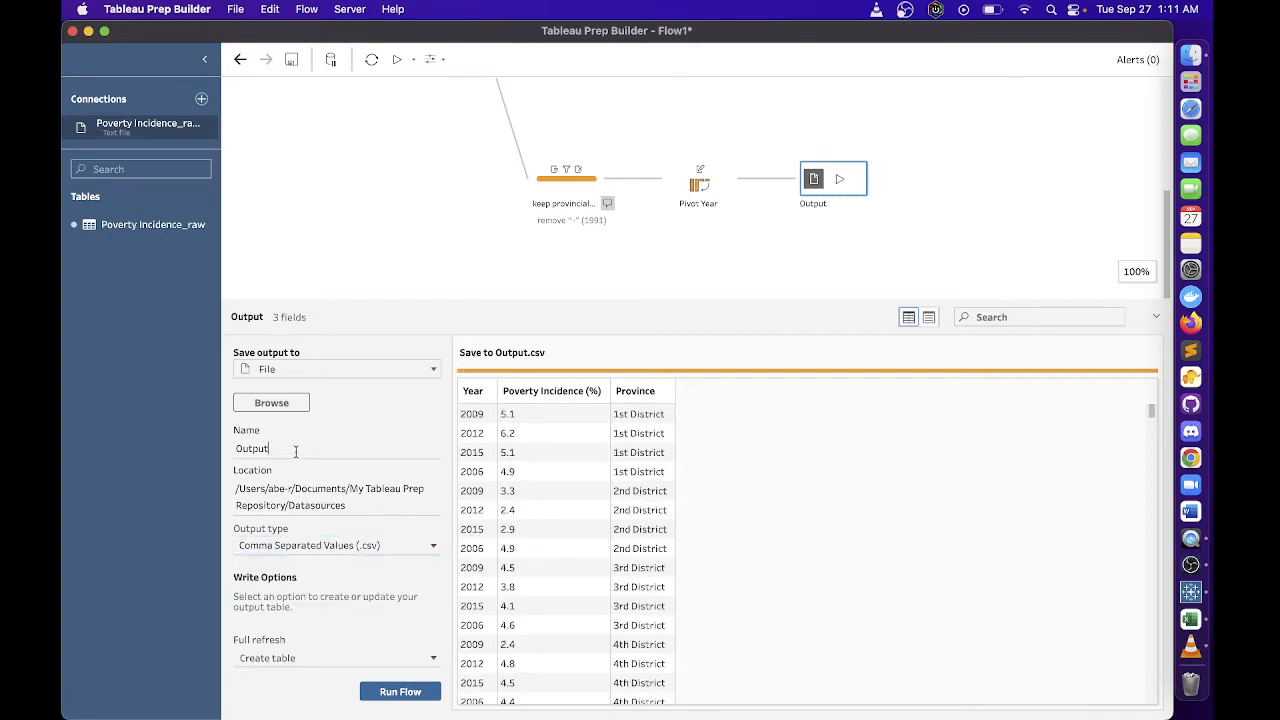
{"action": "double_click", "coordinate": [248, 448]}
{"action": "type", "text": "poverty_incidence_province"}
{"action": "left_click", "coordinate": [627, 256]}
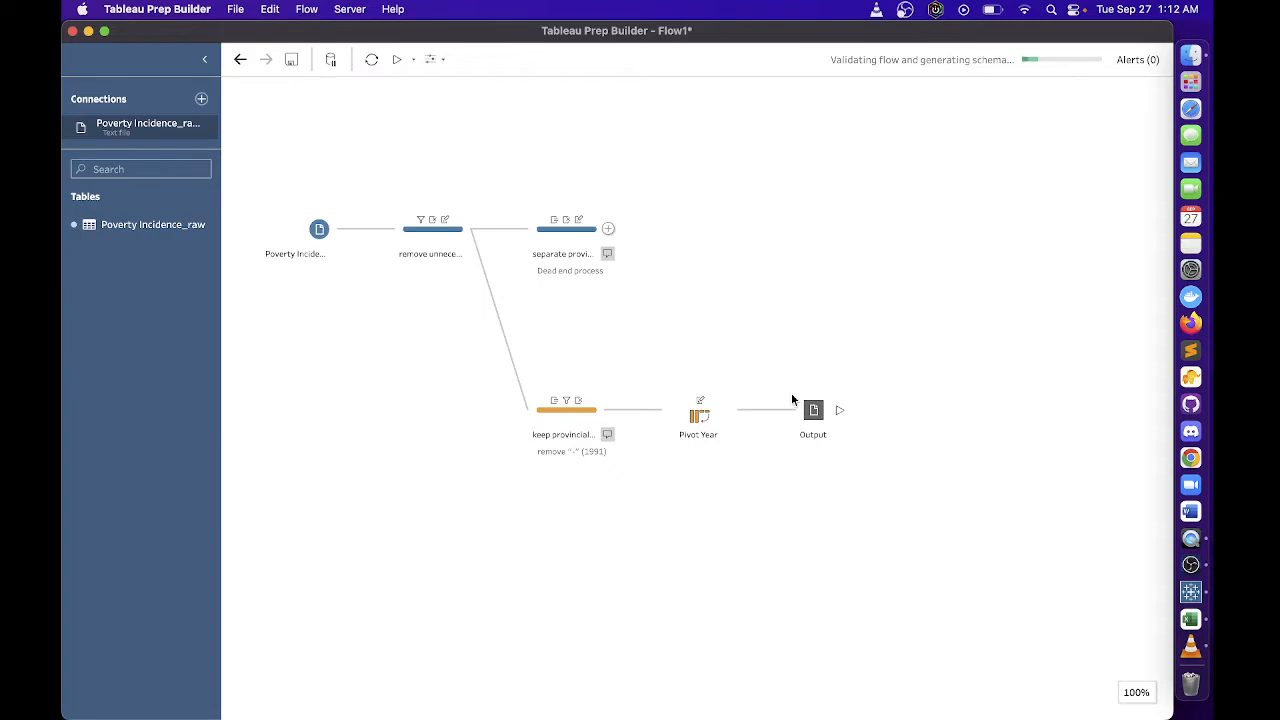
Switch to Excel and look through the regional and provincial rows of the Poverty Incidence_raw sheet
{"action": "left_click", "coordinate": [1180, 634]}
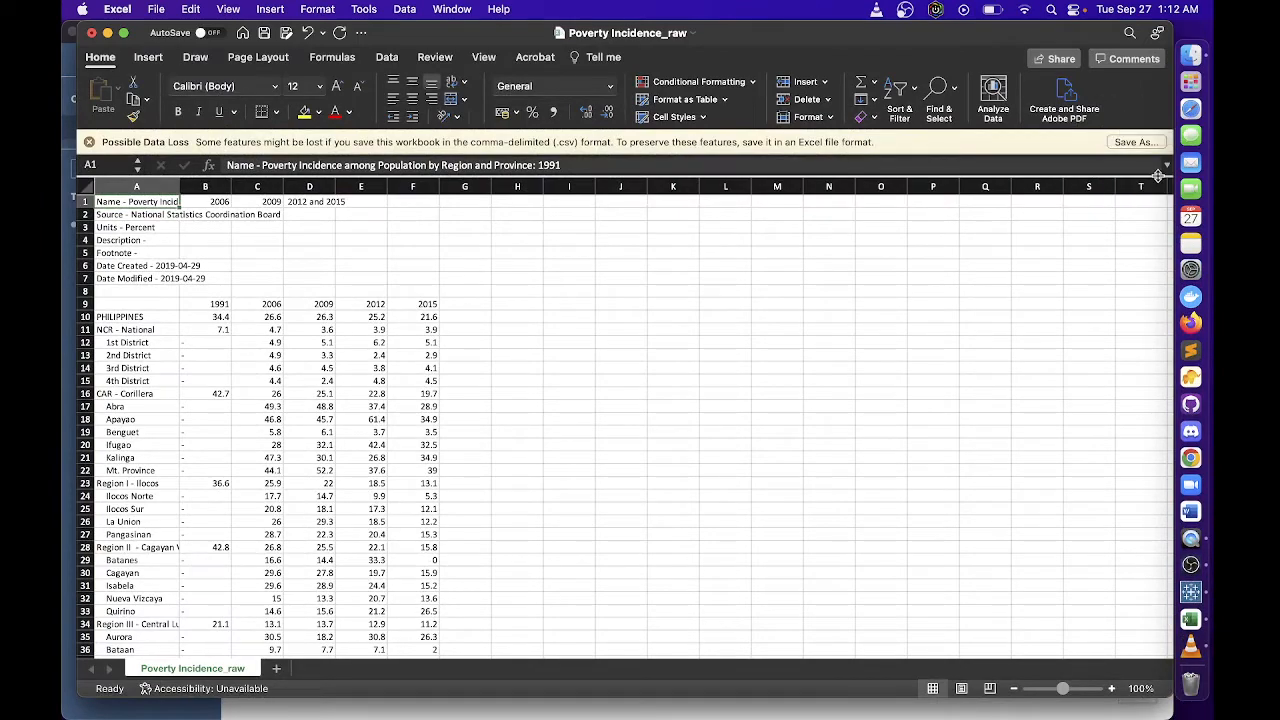
{"action": "scroll", "coordinate": [490, 545], "scroll_direction": "down", "scroll_amount": 5}
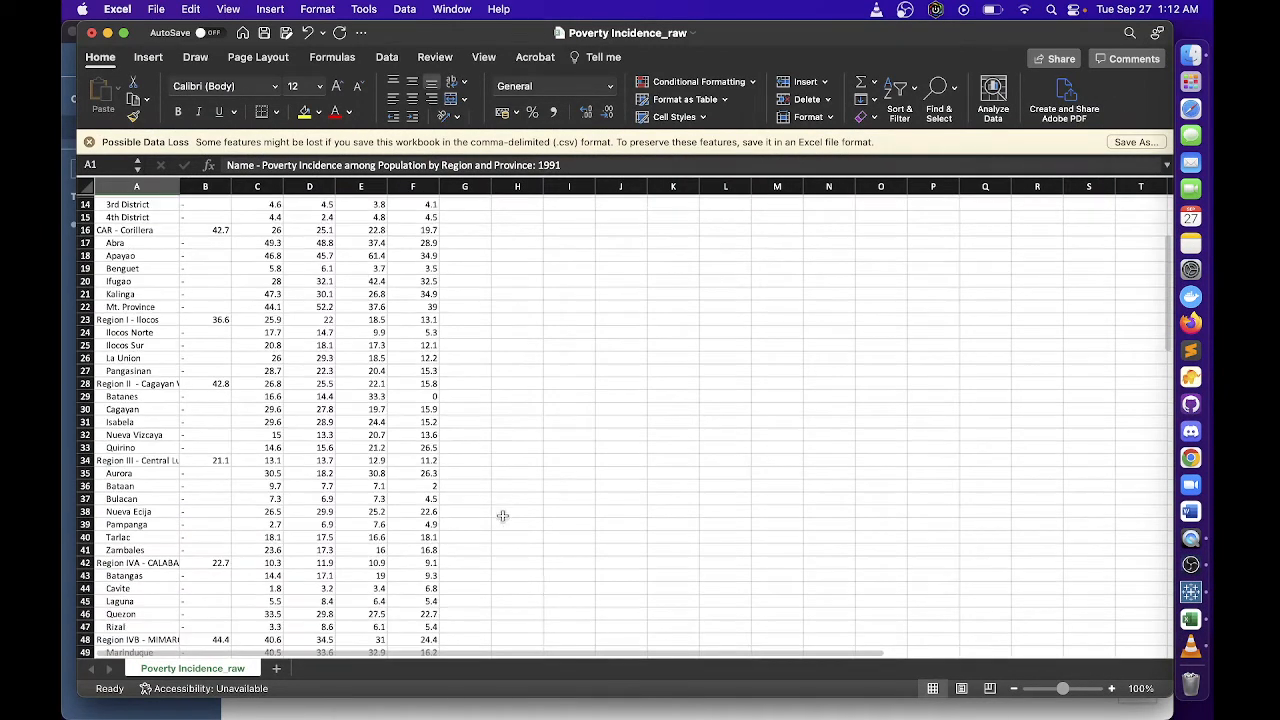
{"action": "scroll", "coordinate": [503, 516], "scroll_direction": "up", "scroll_amount": 5}
{"action": "scroll", "coordinate": [503, 514], "scroll_direction": "down", "scroll_amount": 10}
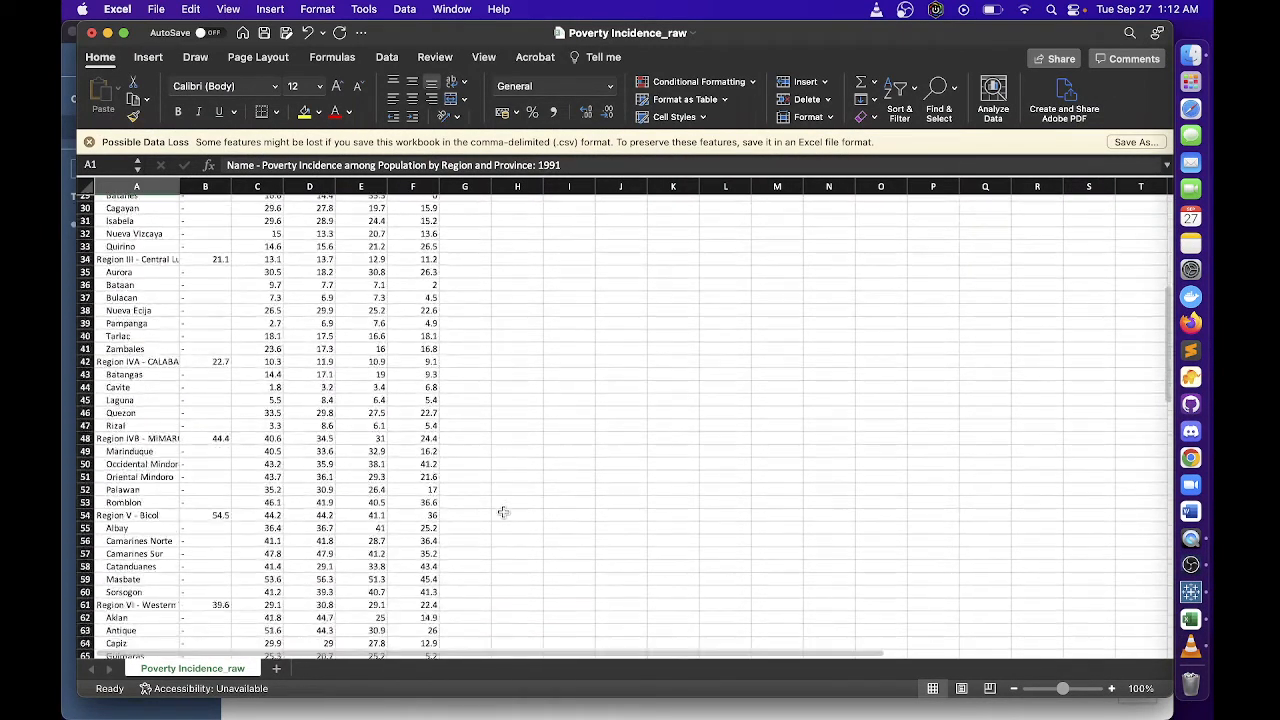
{"action": "scroll", "coordinate": [503, 510], "scroll_direction": "up", "scroll_amount": 3}
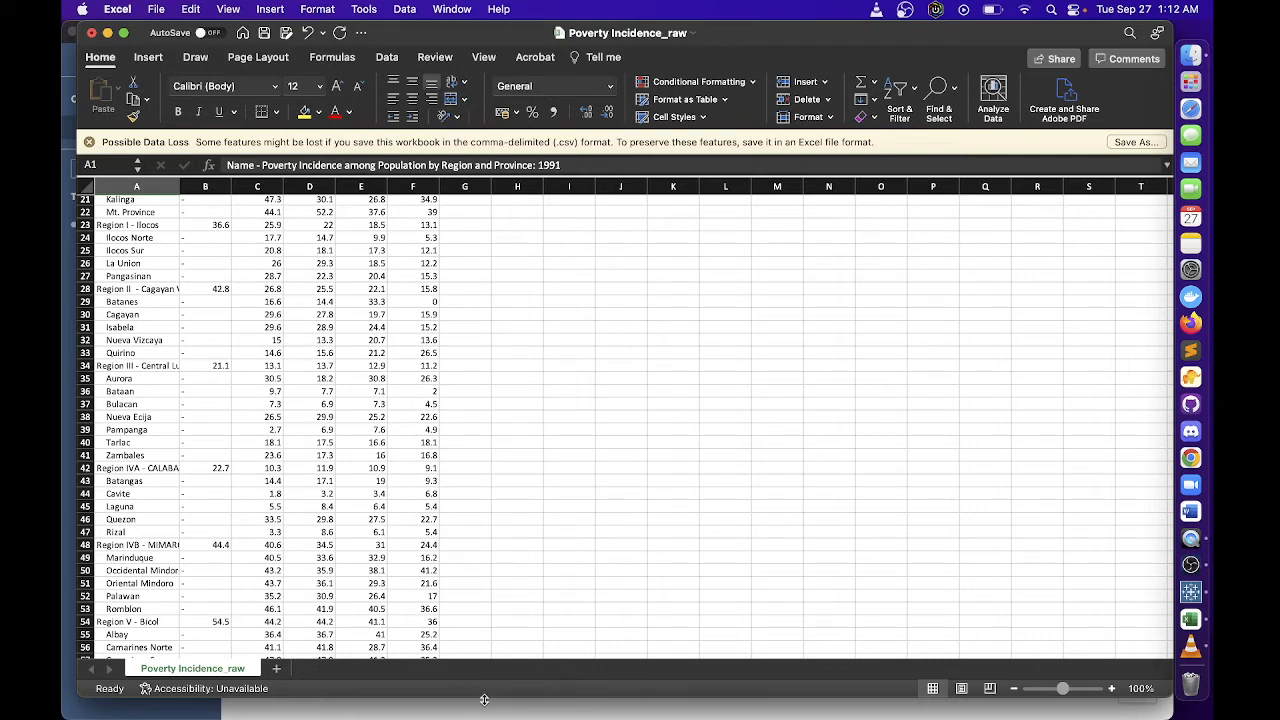
{"action": "left_click_drag", "start_coordinate": [484, 699], "coordinate": [478, 703]}
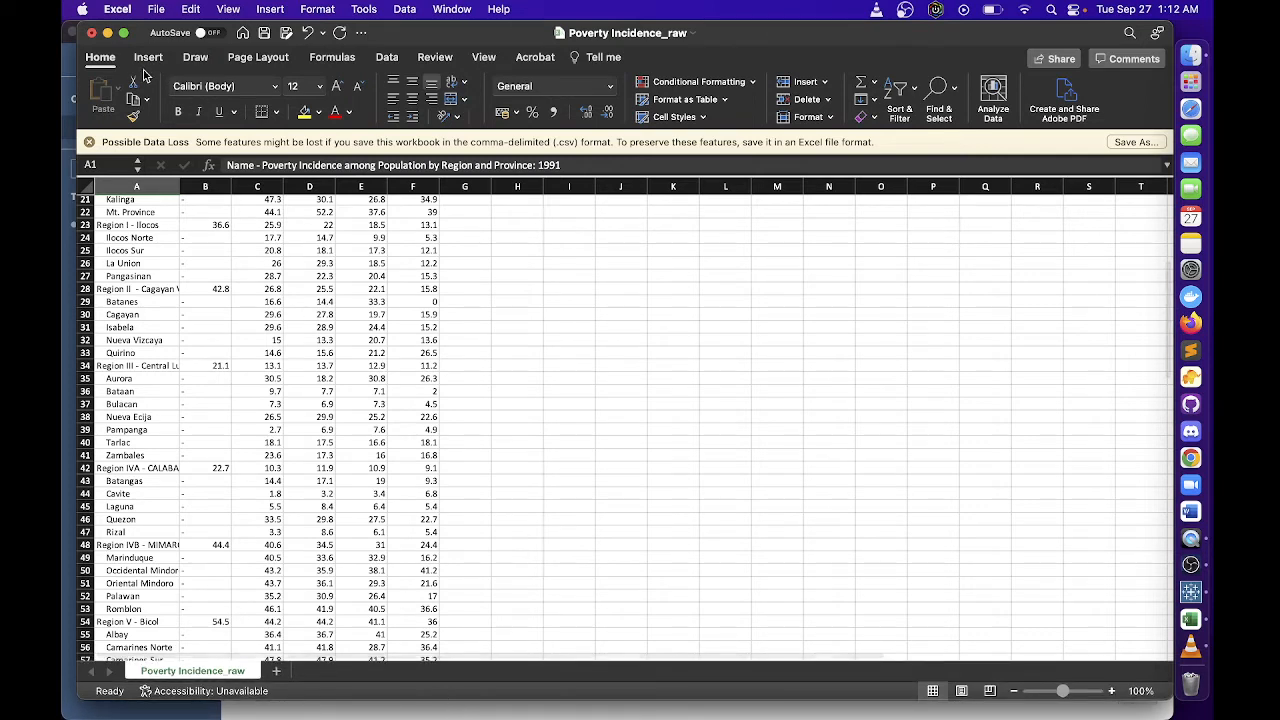
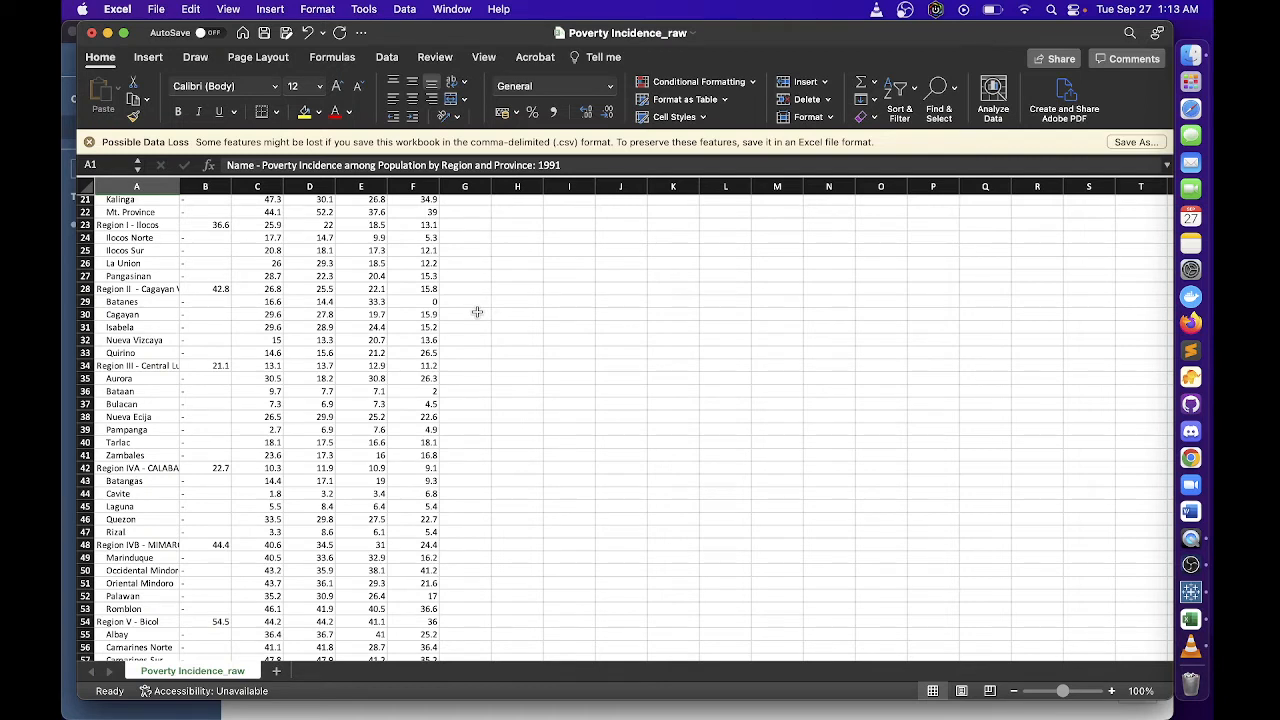
Save a CSV copy of the raw workbook as "Poverty Incidence_preprocessed" in the same folder
{"action": "left_click", "coordinate": [156, 8]}
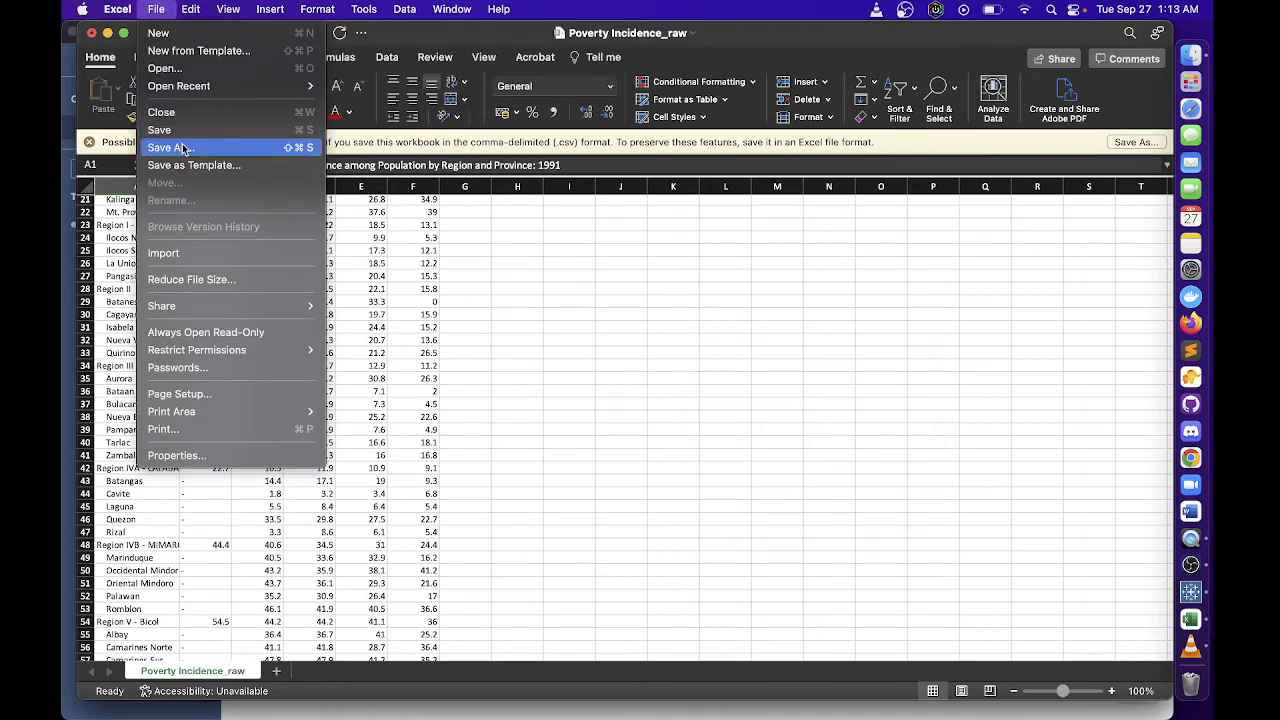
{"action": "left_click", "coordinate": [300, 148]}
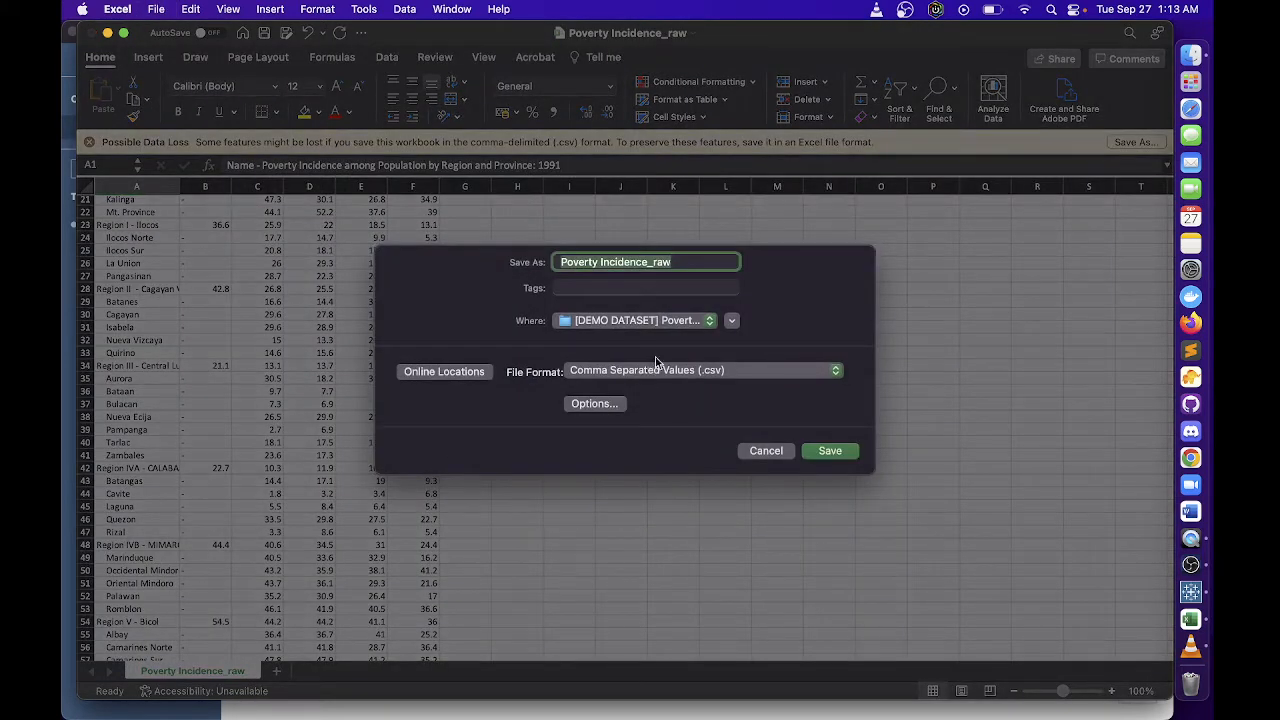
{"action": "left_click", "coordinate": [689, 262]}
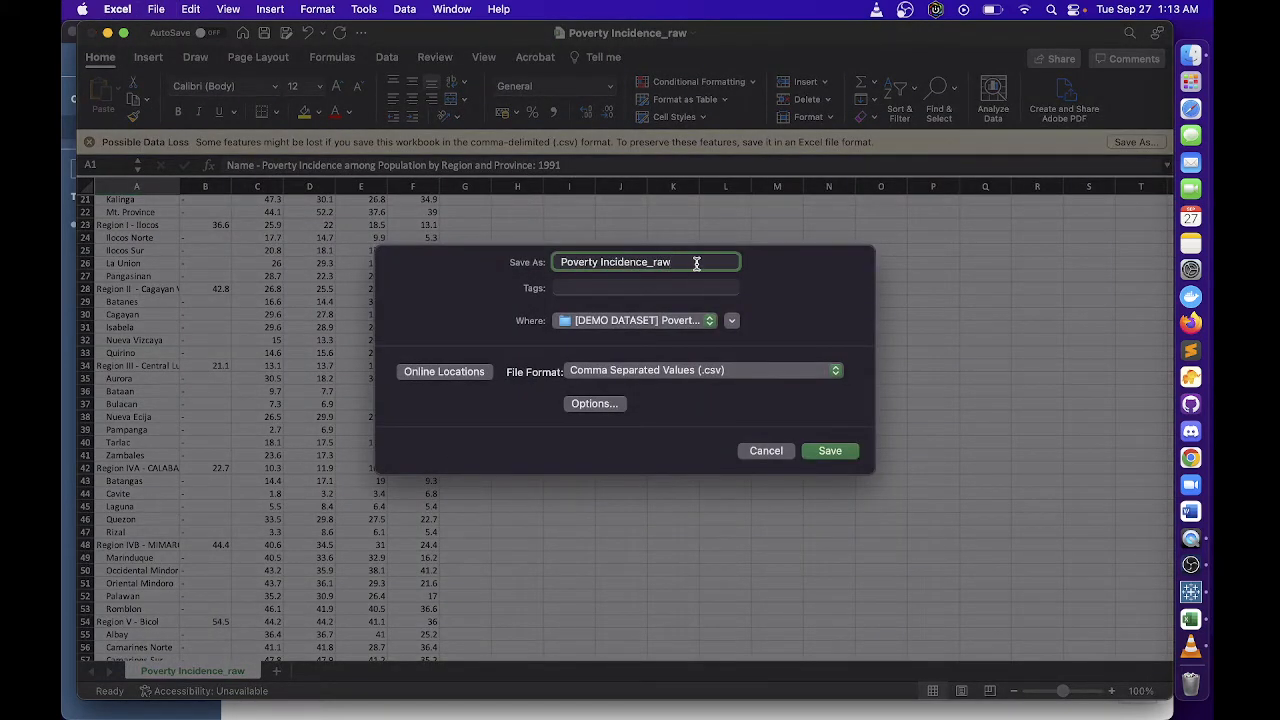
{"action": "key", "text": "BackSpace"}
{"action": "key", "text": "BackSpace"}
{"action": "key", "text": "BackSpace"}
{"action": "type", "text": "preprocessed"}
{"action": "left_click", "coordinate": [811, 453]}
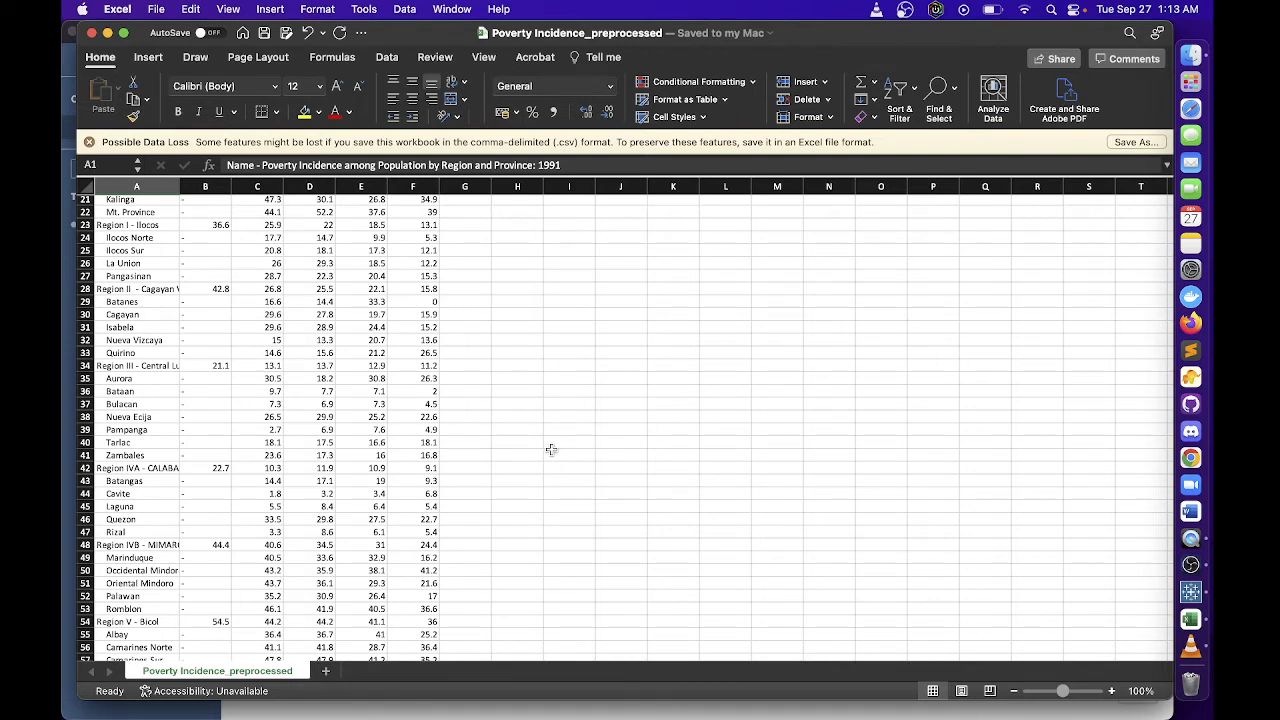
Delete entire rows 1 to 8, which hold the metadata above the year header row
{"action": "scroll", "coordinate": [612, 320], "scroll_direction": "down", "scroll_amount": 3}
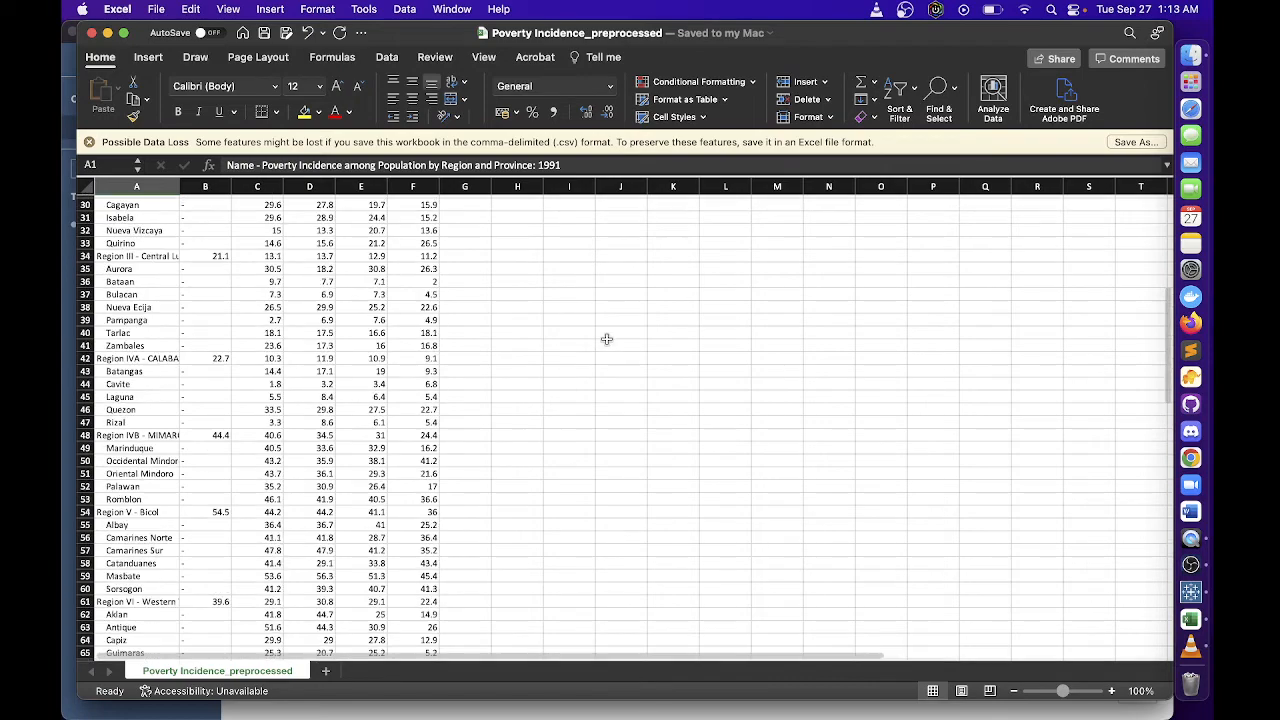
{"action": "scroll", "coordinate": [606, 345], "scroll_direction": "up", "scroll_amount": 10}
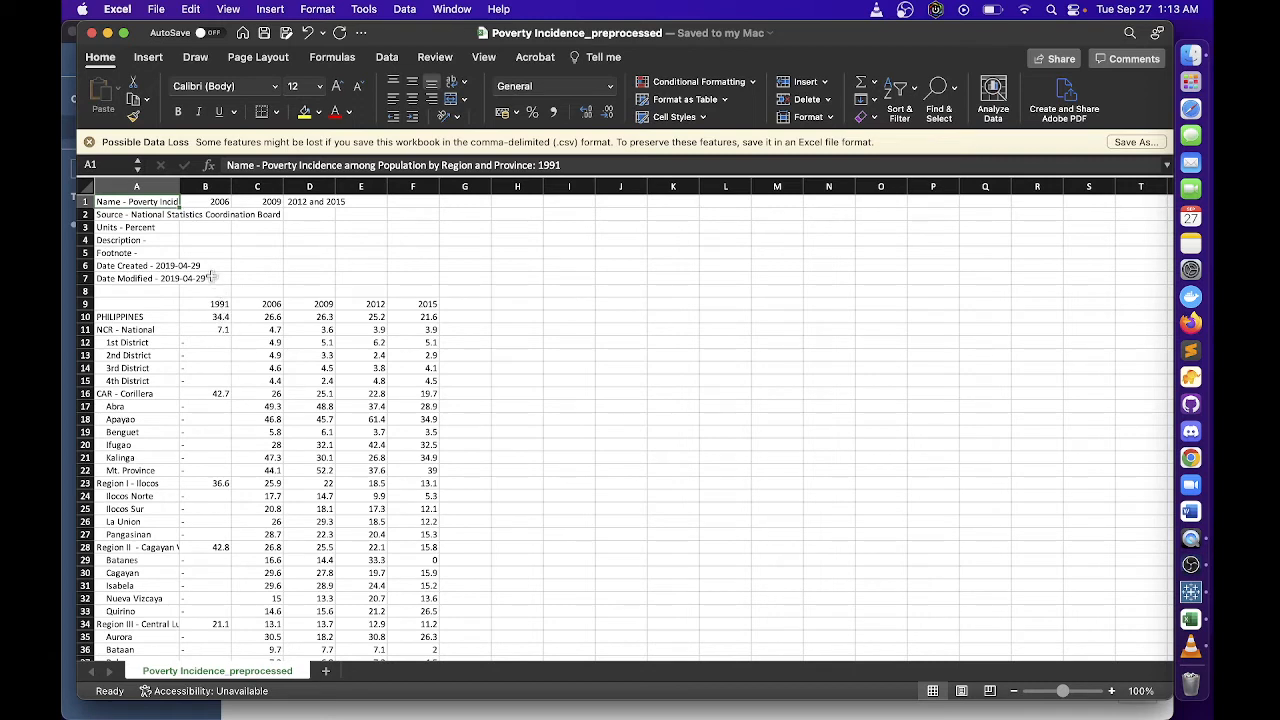
{"action": "left_click", "coordinate": [206, 226]}
{"action": "left_click", "coordinate": [147, 200]}
{"action": "left_click", "coordinate": [150, 276]}
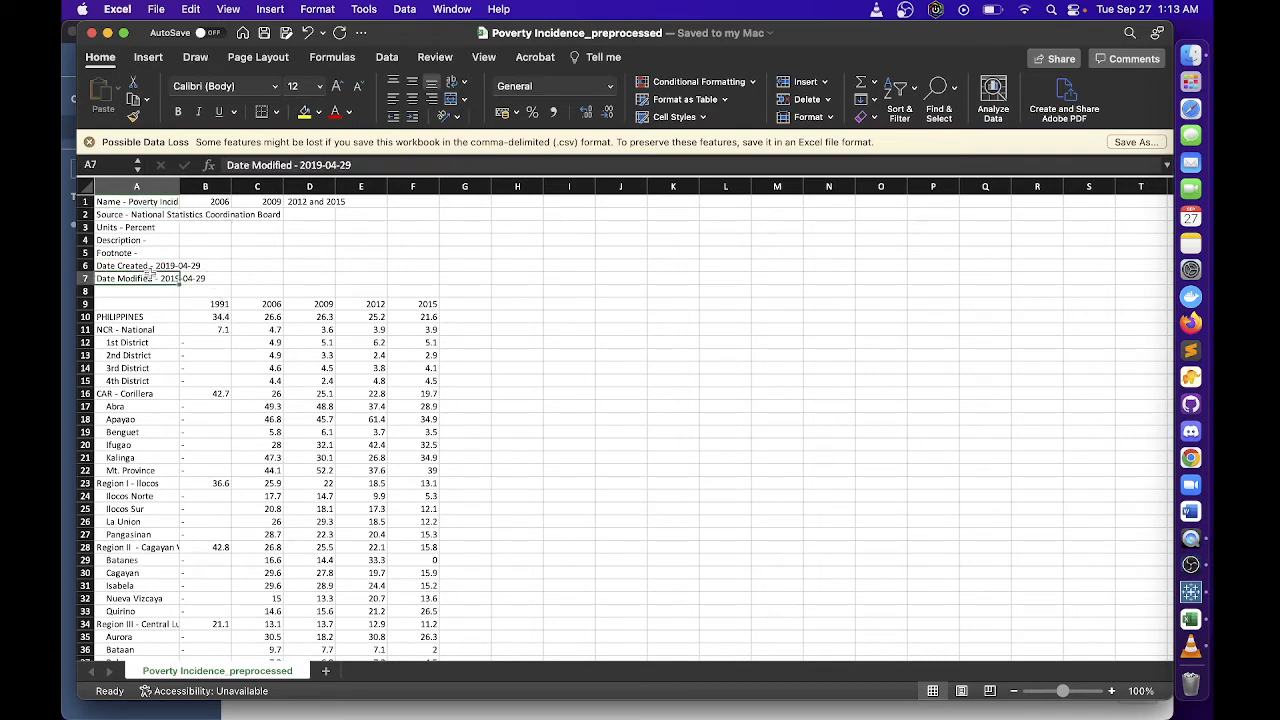
{"action": "left_click", "coordinate": [158, 306]}
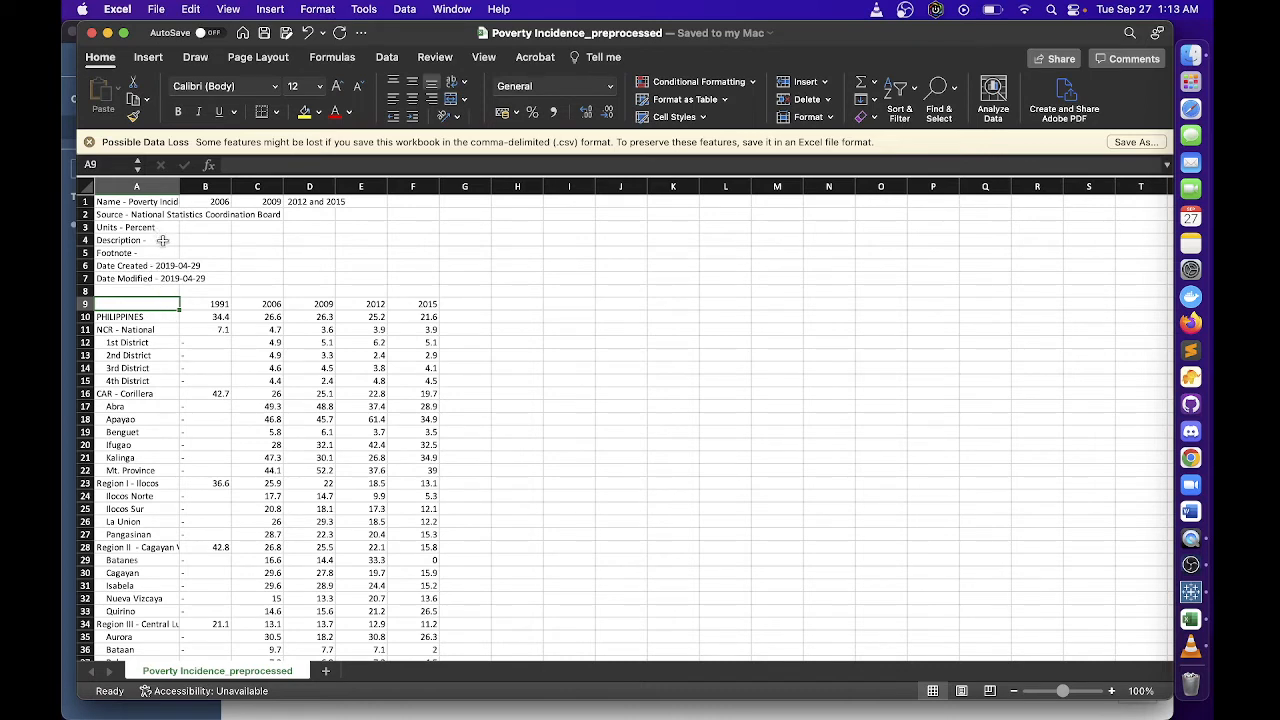
{"action": "left_click_drag", "start_coordinate": [162, 289], "coordinate": [159, 198]}
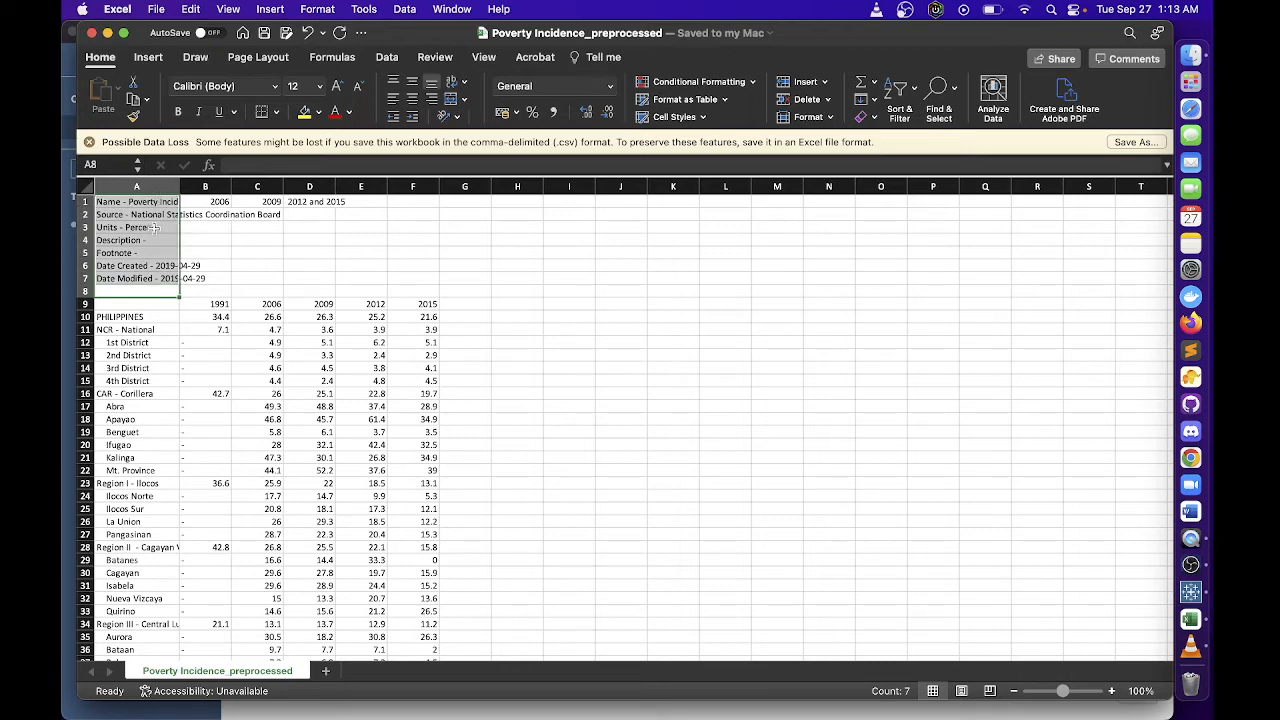
{"action": "right_click", "coordinate": [155, 232]}
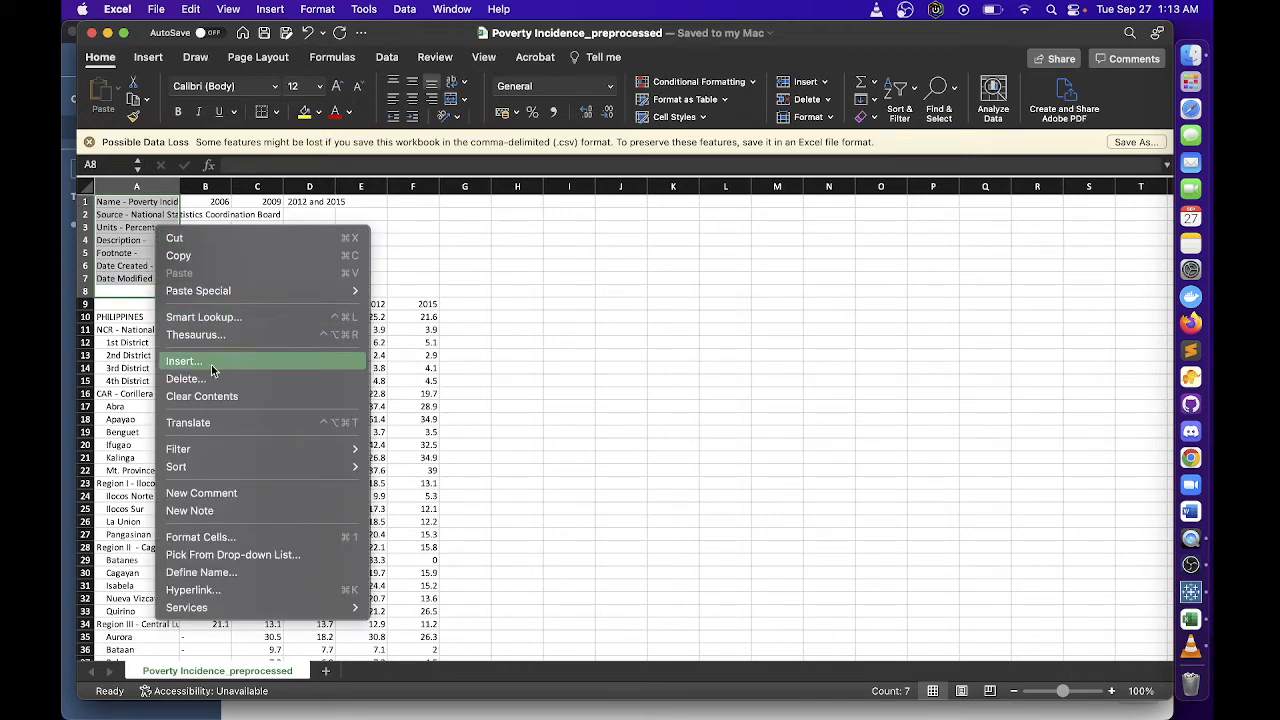
{"action": "left_click", "coordinate": [184, 378]}
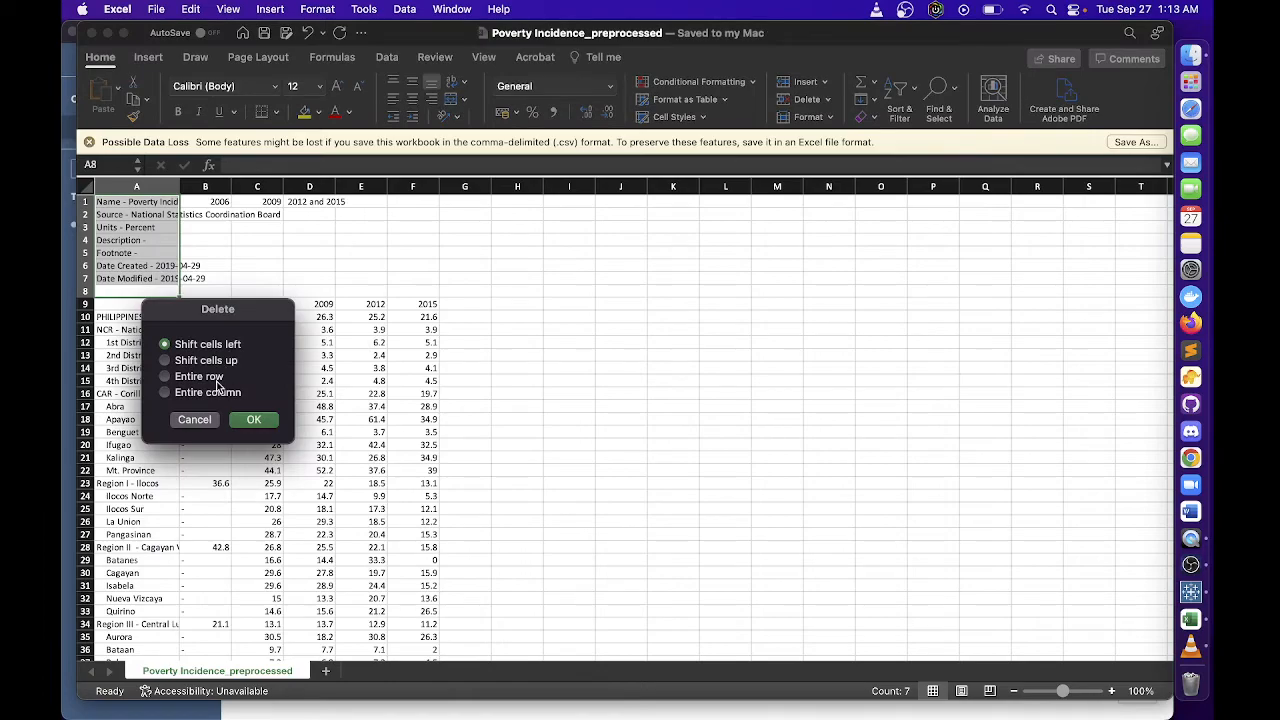
{"action": "left_click", "coordinate": [251, 419]}
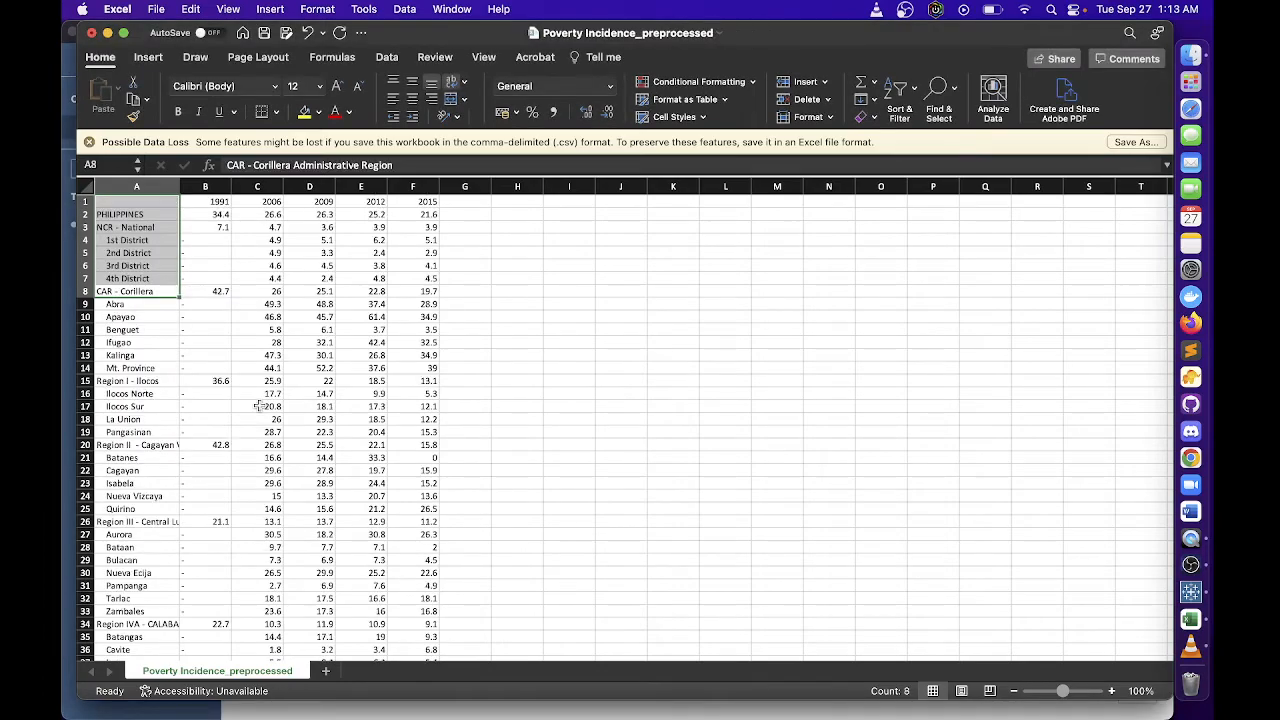
{"action": "left_click", "coordinate": [492, 346]}
Delete entire rows 105 to 115, which hold the blank rows and sample-size notes below the Tawi-tawi row
{"action": "scroll", "coordinate": [255, 349], "scroll_direction": "down", "scroll_amount": 20}
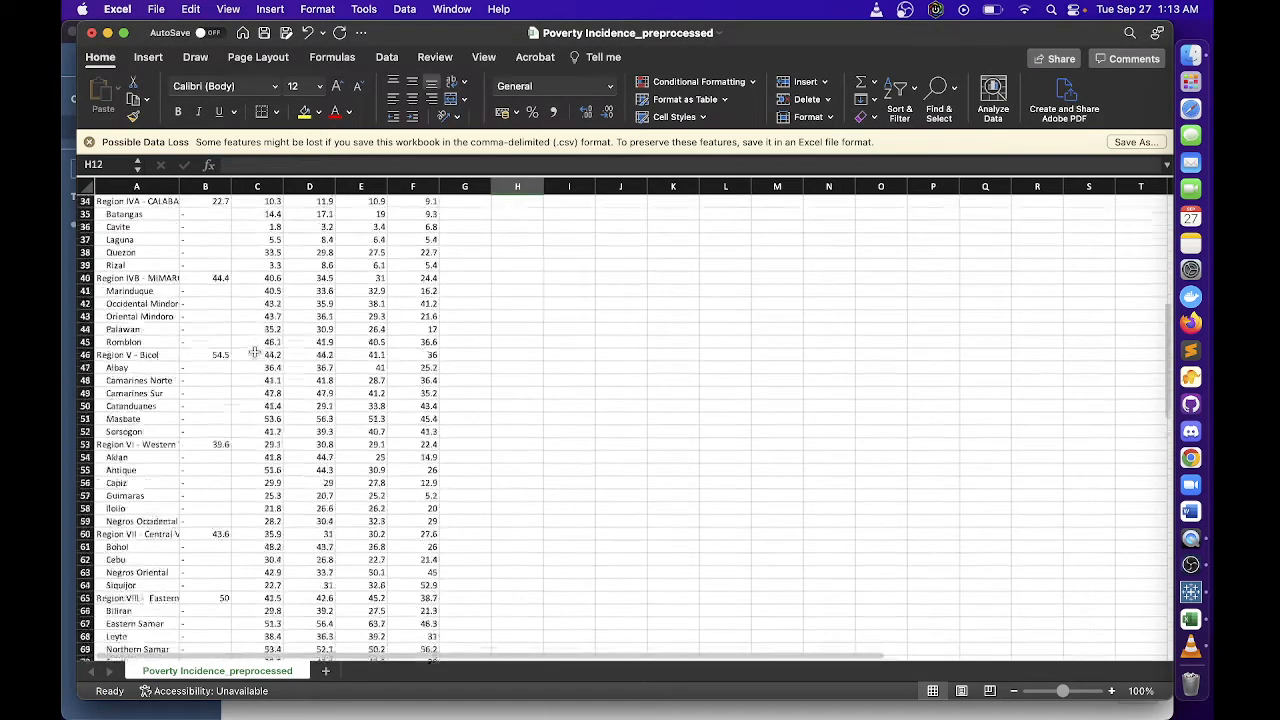
{"action": "scroll", "coordinate": [255, 349], "scroll_direction": "down", "scroll_amount": 15}
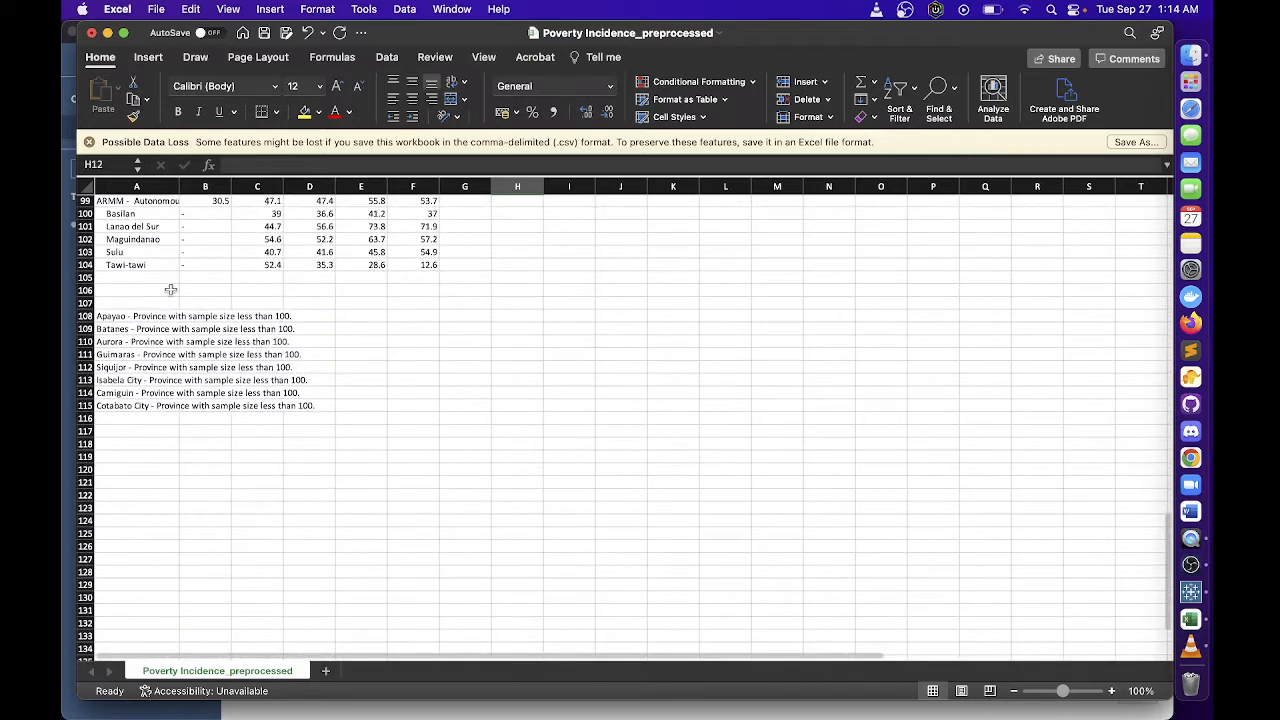
{"action": "left_click", "coordinate": [167, 277]}
{"action": "left_click_drag", "start_coordinate": [167, 277], "coordinate": [163, 405]}
{"action": "right_click", "coordinate": [168, 386]}
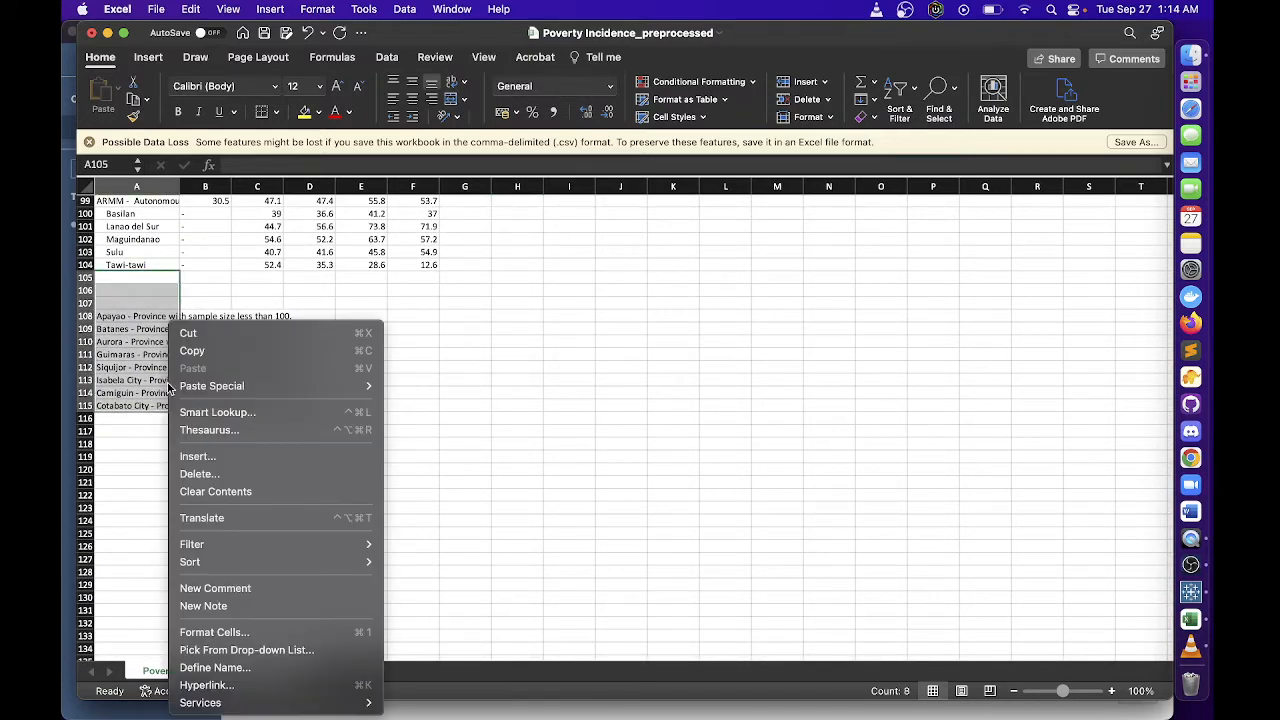
{"action": "left_click", "coordinate": [214, 474]}
{"action": "left_click", "coordinate": [208, 483]}
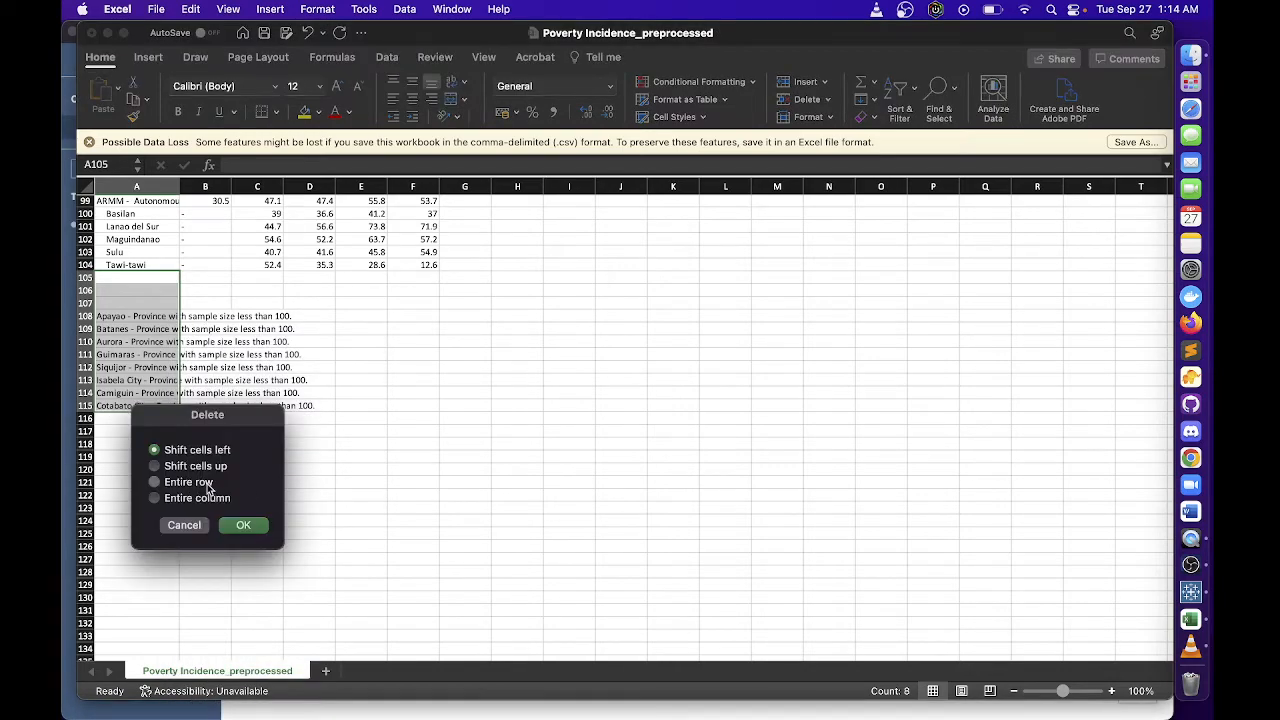
{"action": "left_click", "coordinate": [244, 526]}
{"action": "left_click", "coordinate": [569, 406]}
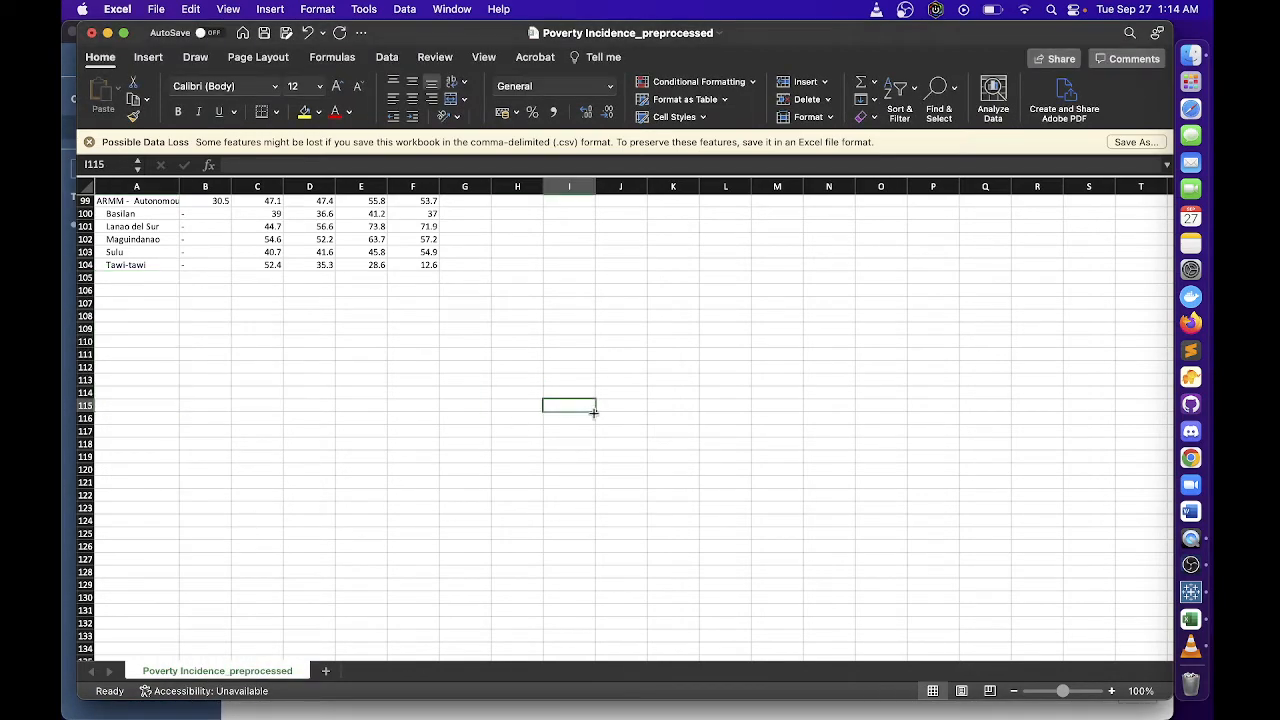
Copy the whole of column A and open the Paste Special options for cell A1, then cancel them
{"action": "scroll", "coordinate": [594, 416], "scroll_direction": "up", "scroll_amount": 5}
{"action": "scroll", "coordinate": [594, 416], "scroll_direction": "up", "scroll_amount": 15}
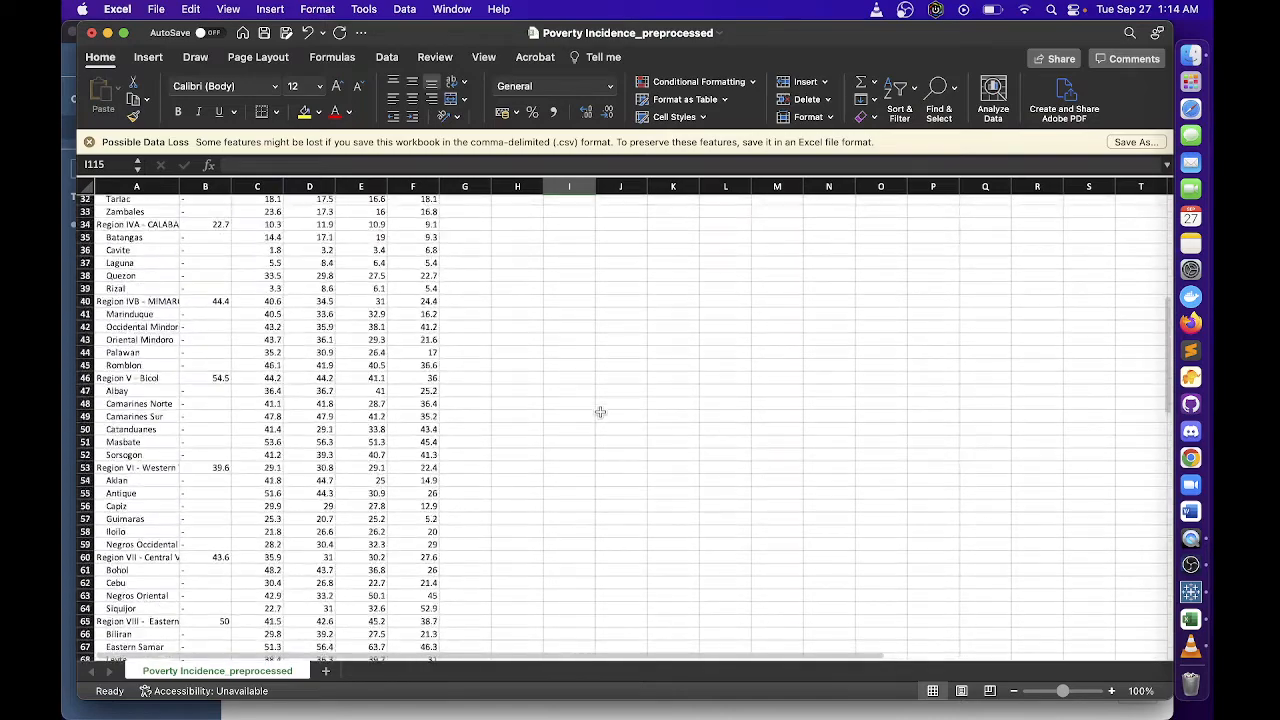
{"action": "scroll", "coordinate": [597, 408], "scroll_direction": "up", "scroll_amount": 7}
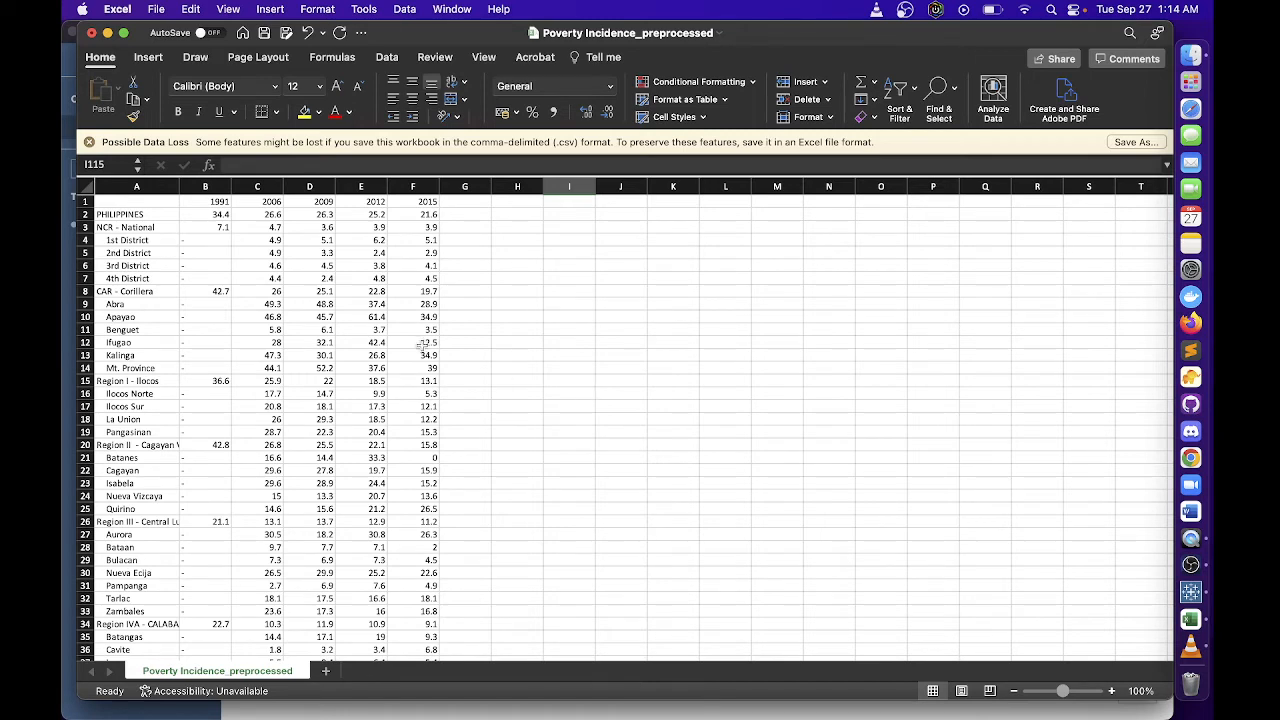
{"action": "left_click", "coordinate": [156, 184]}
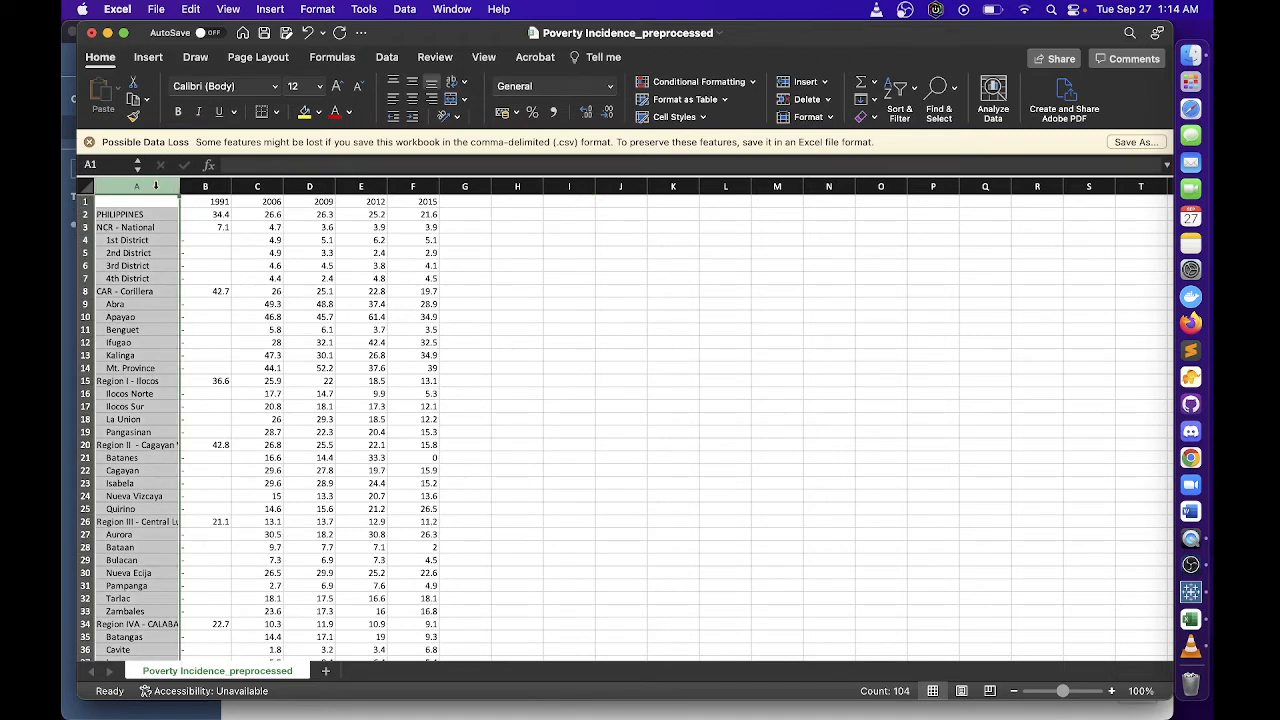
{"action": "right_click", "coordinate": [152, 232]}
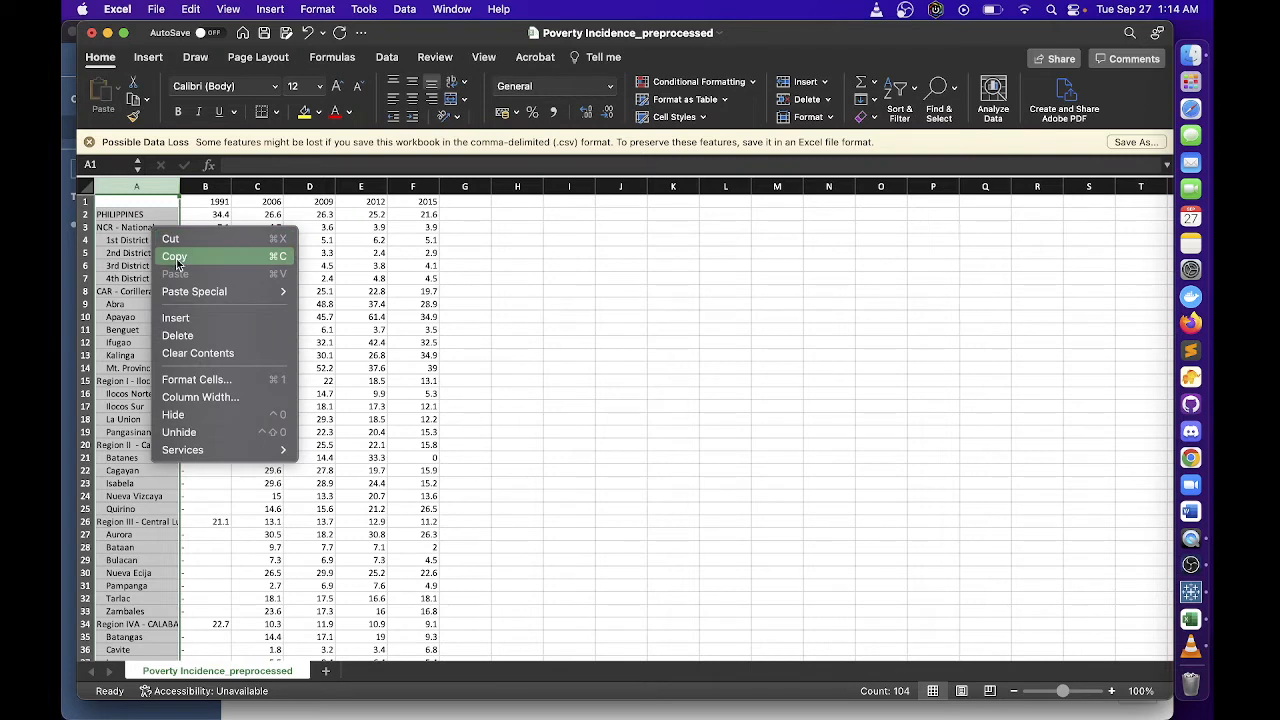
{"action": "left_click", "coordinate": [175, 256]}
{"action": "left_click", "coordinate": [215, 201]}
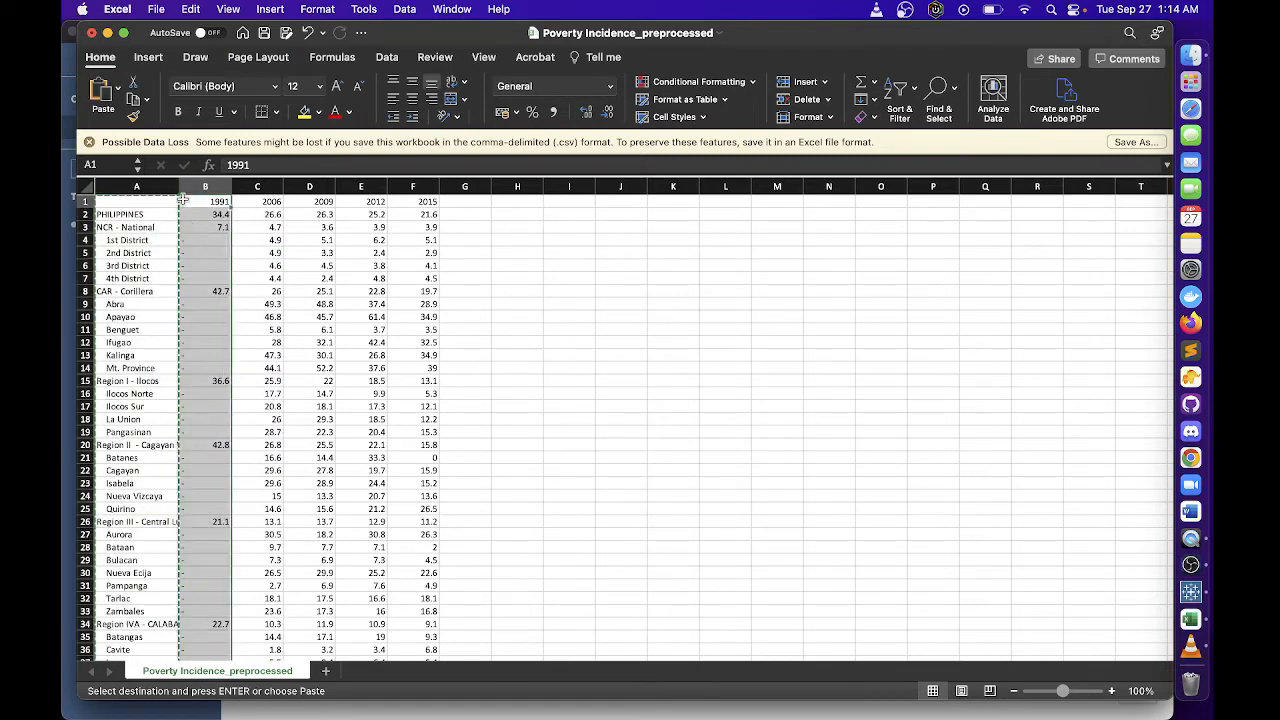
{"action": "right_click", "coordinate": [164, 206]}
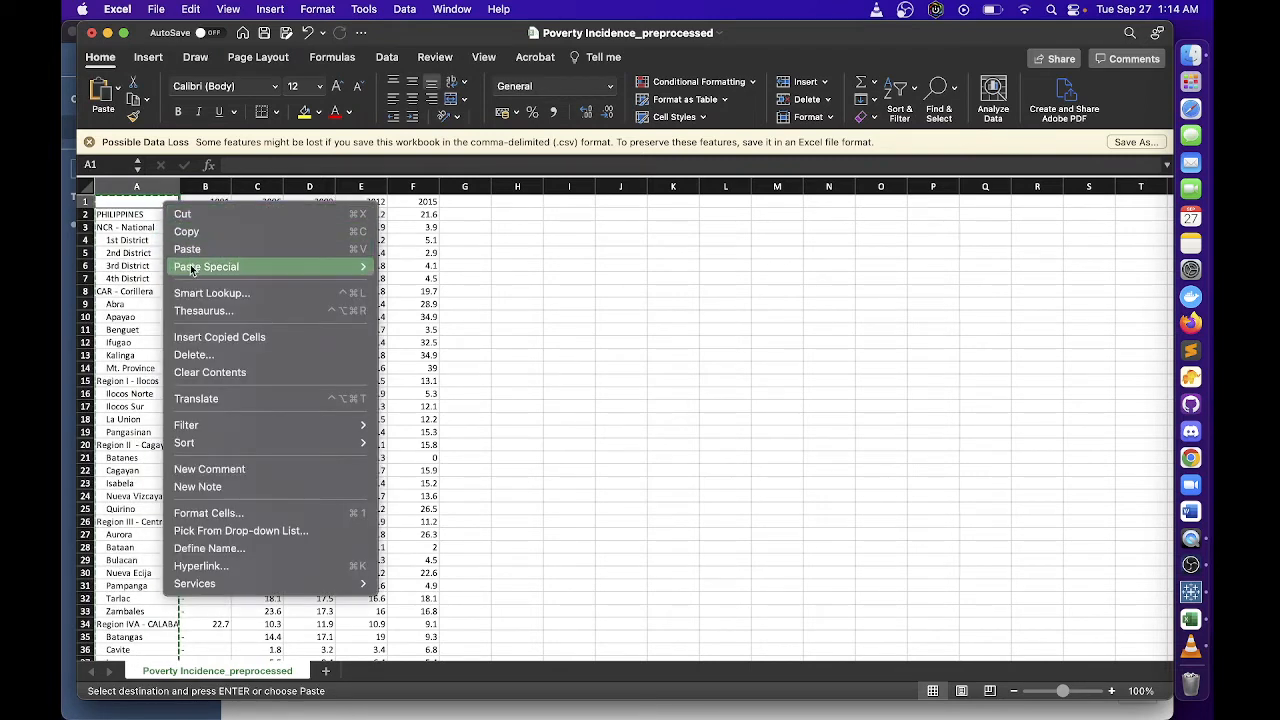
{"action": "mouse_move", "coordinate": [194, 268]}
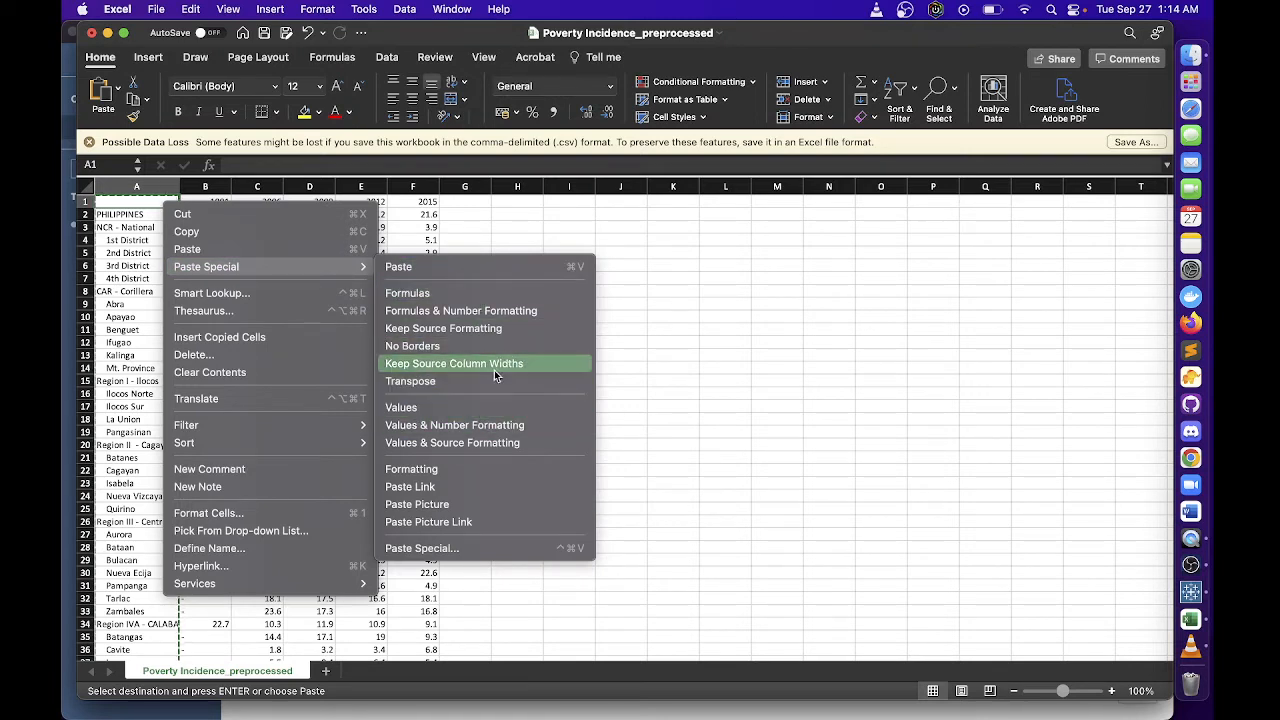
{"action": "left_click", "coordinate": [488, 550]}
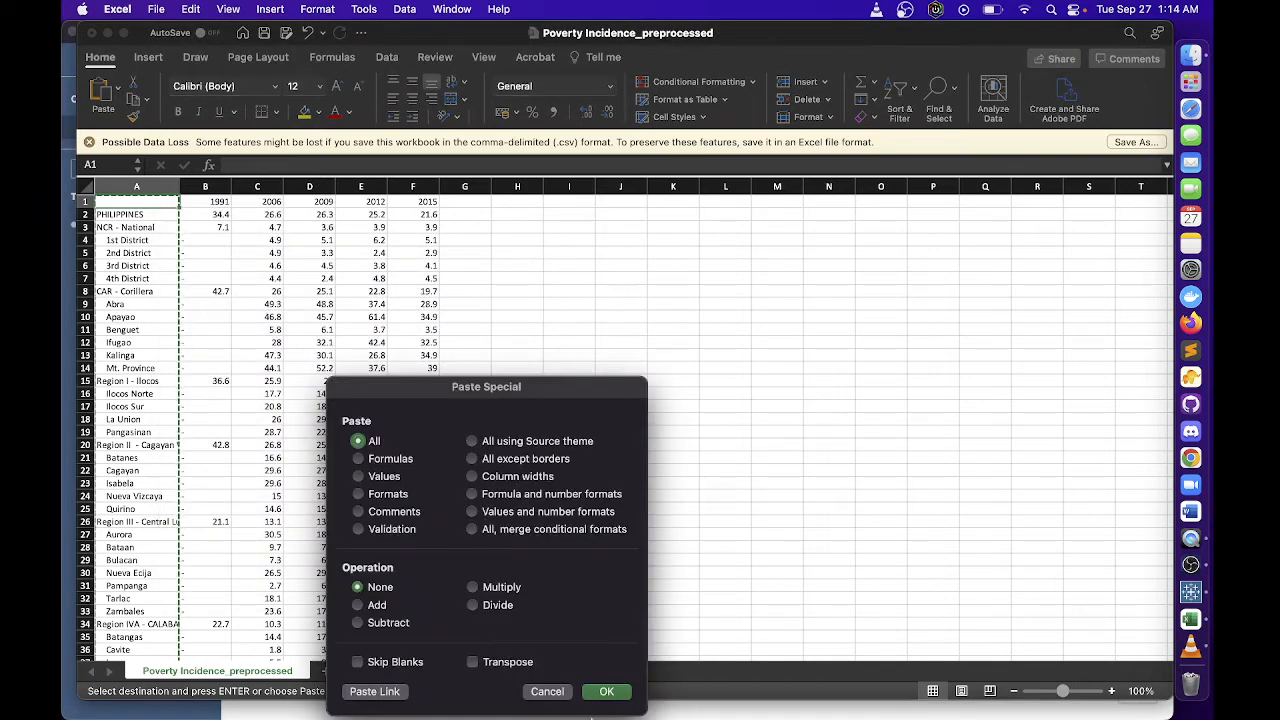
{"action": "left_click", "coordinate": [556, 692]}
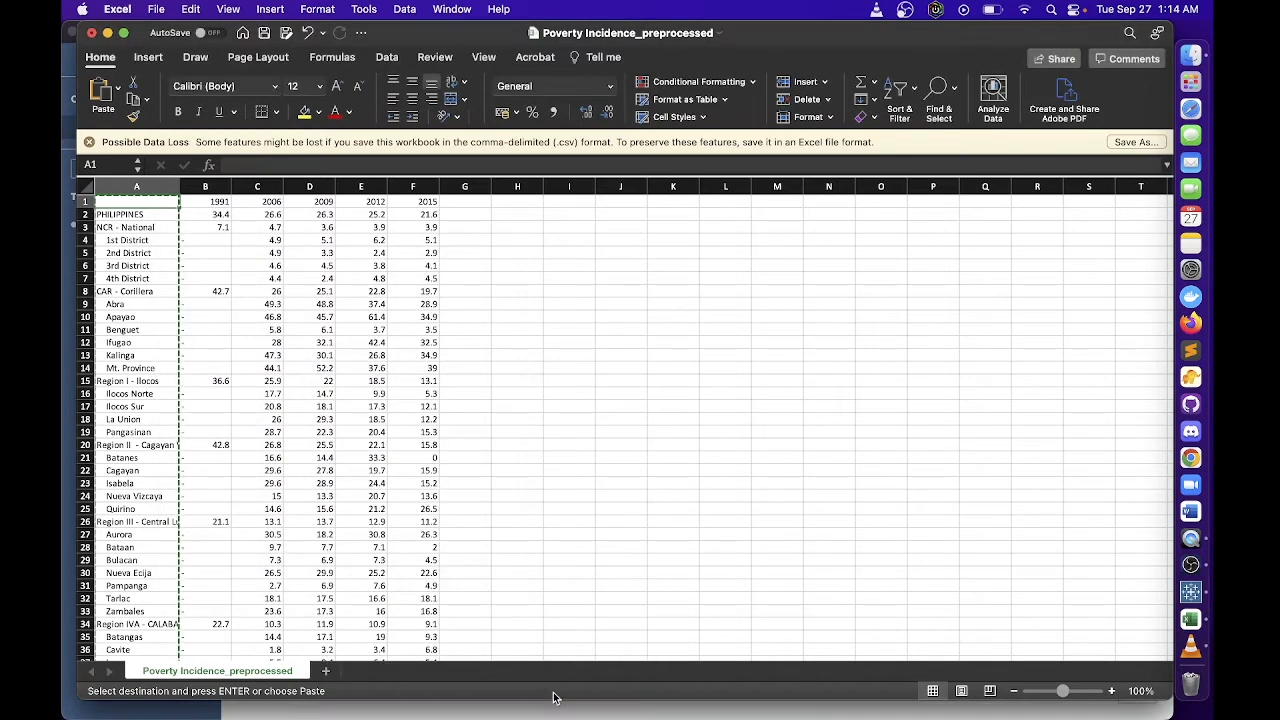
Try to insert the copied column A cells at cell A2 and at cell B2
{"action": "left_click", "coordinate": [145, 212]}
{"action": "right_click", "coordinate": [150, 214]}
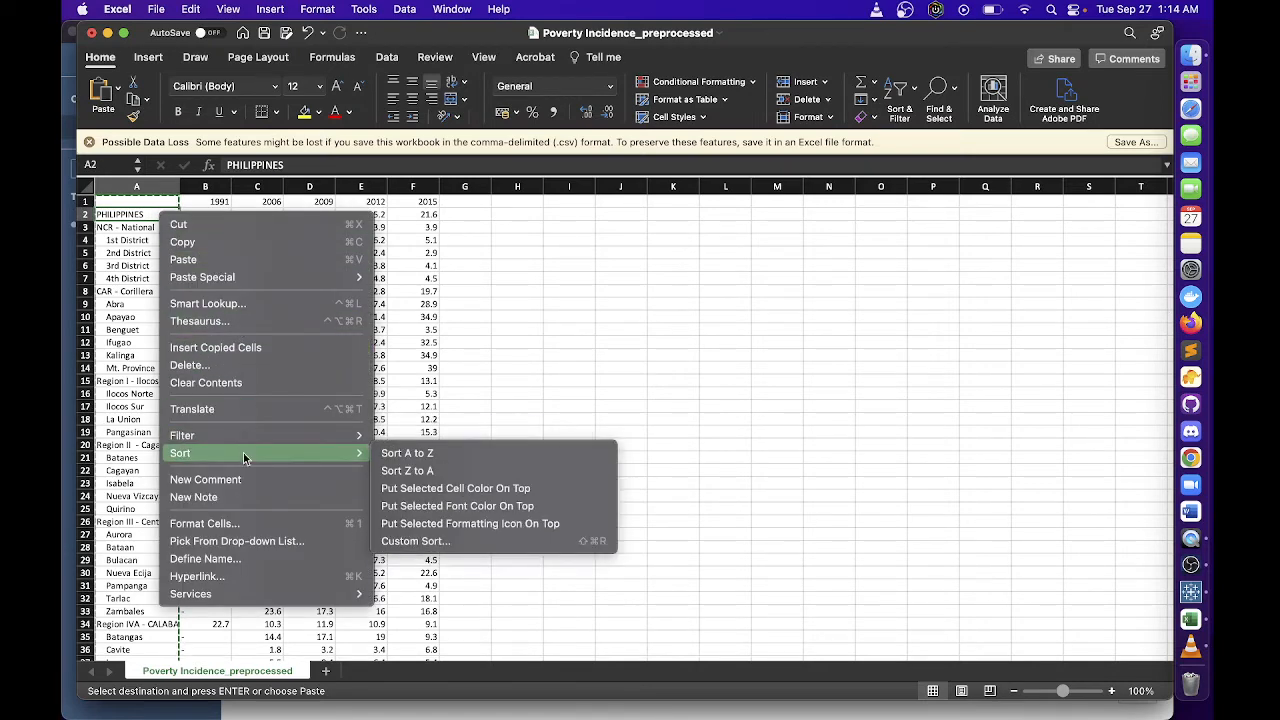
{"action": "mouse_move", "coordinate": [225, 281]}
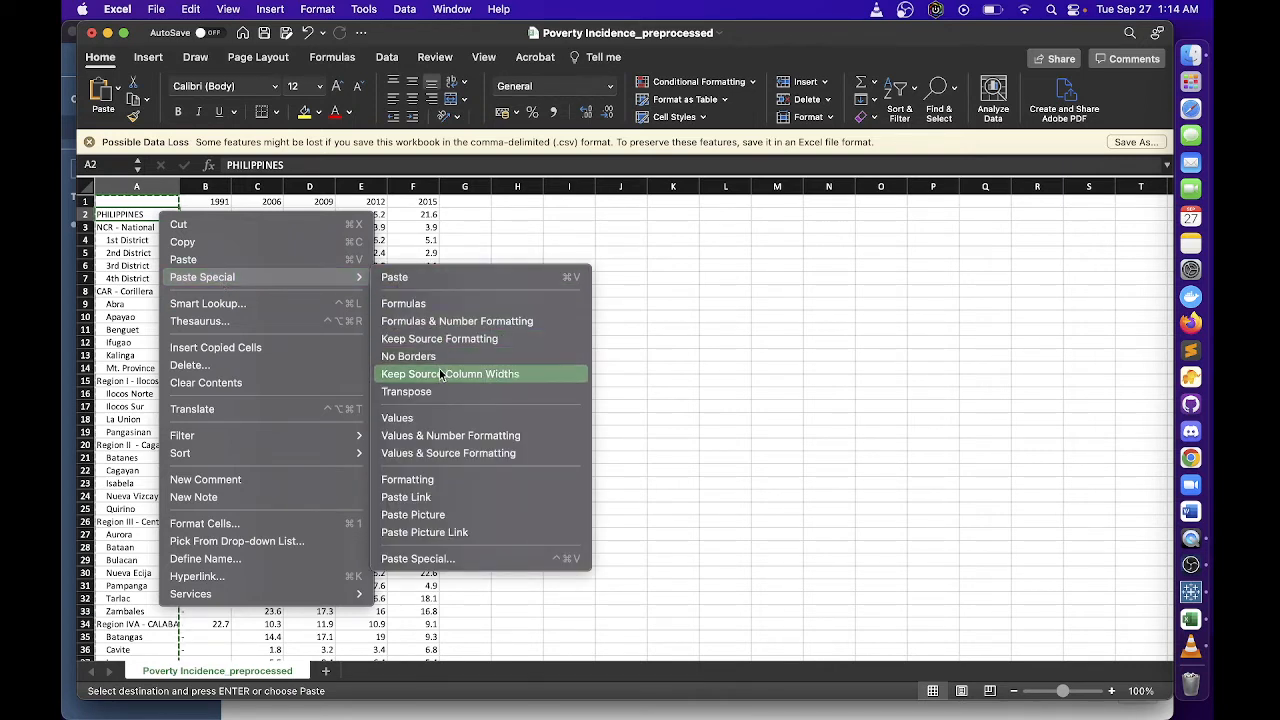
{"action": "left_click", "coordinate": [233, 347]}
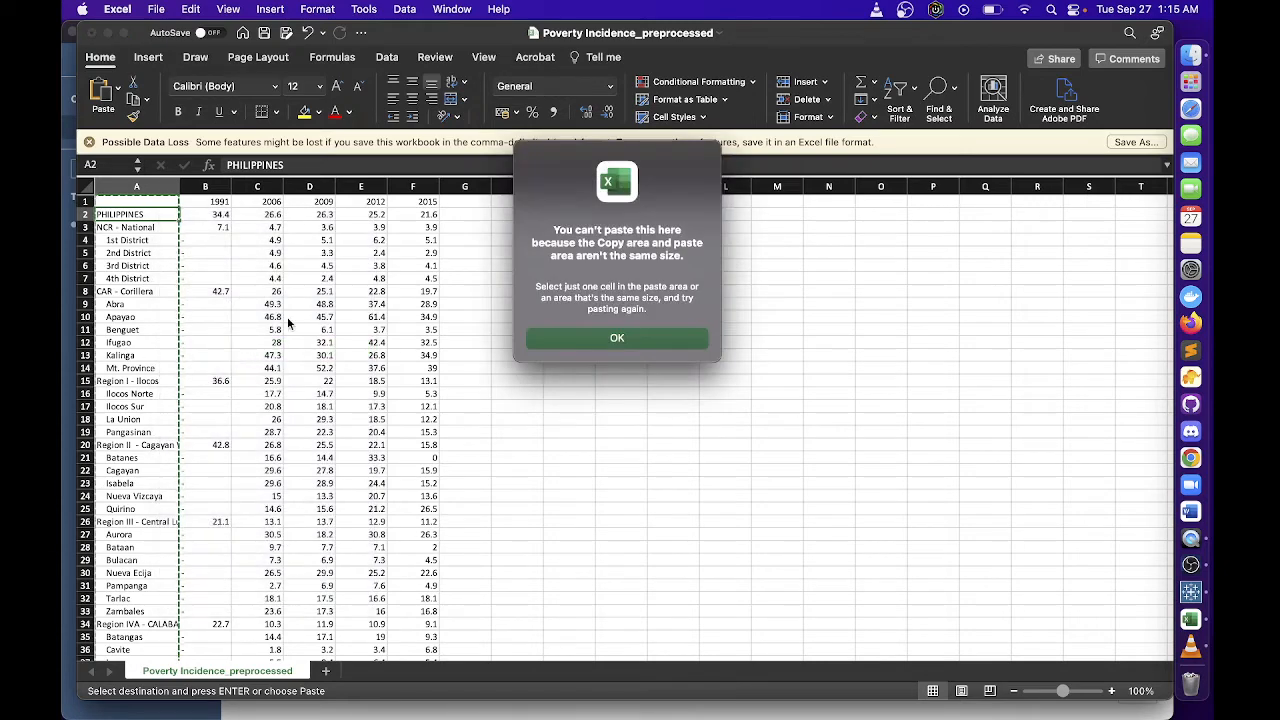
{"action": "left_click", "coordinate": [550, 338]}
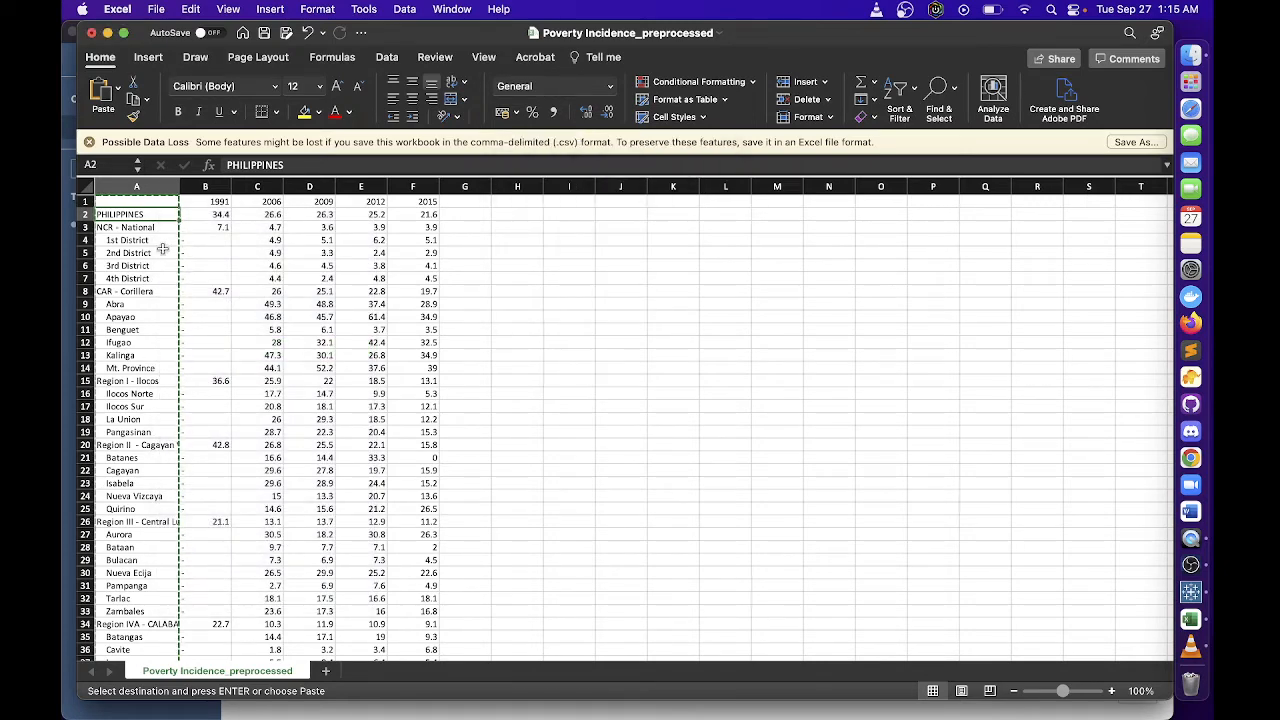
{"action": "left_click", "coordinate": [195, 214]}
{"action": "right_click", "coordinate": [190, 214]}
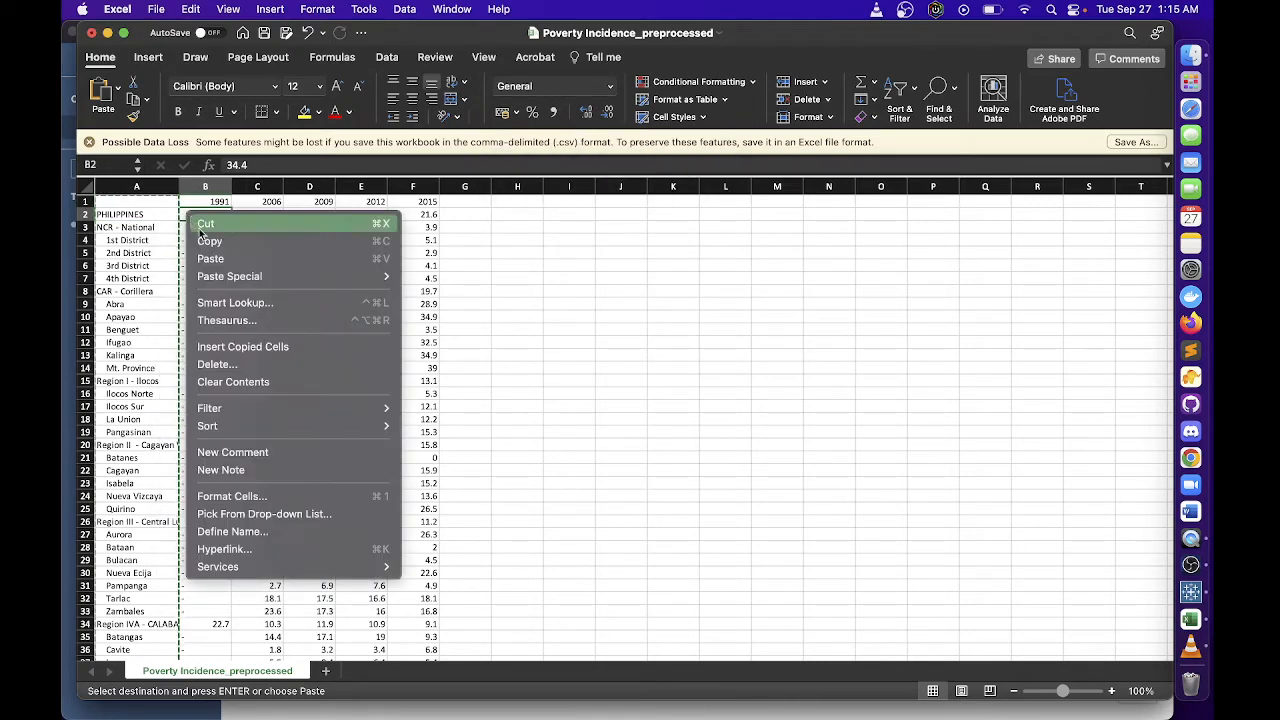
{"action": "left_click", "coordinate": [221, 346]}
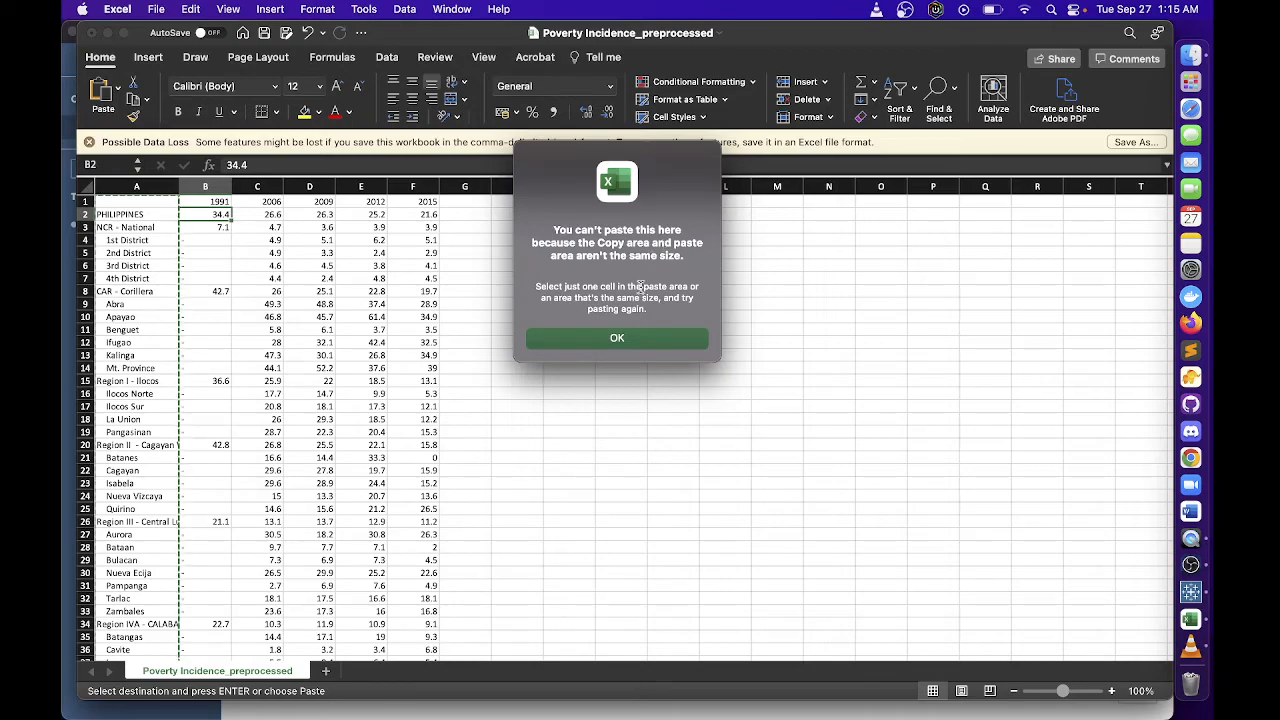
{"action": "left_click", "coordinate": [617, 338]}
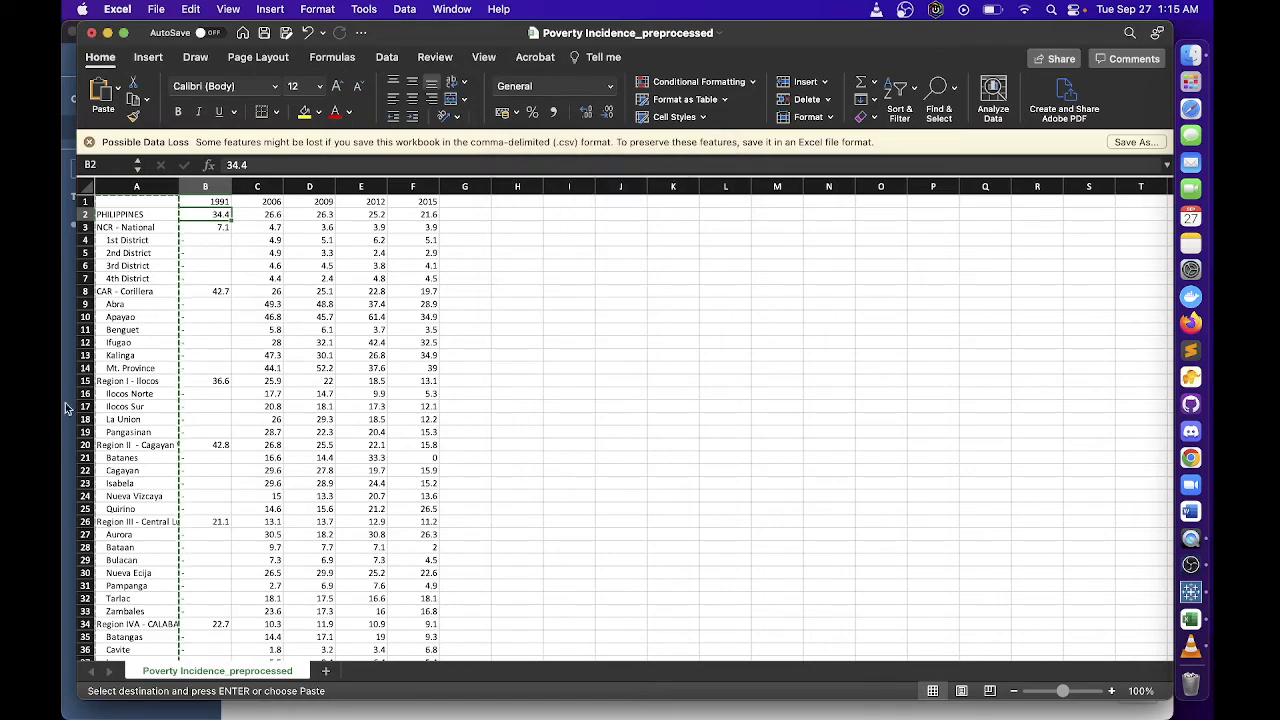
Copy only the filled cells of column A, from A1 to the Tawi-tawi entry in A104
{"action": "scroll", "coordinate": [201, 376], "scroll_direction": "down", "scroll_amount": 1}
{"action": "scroll", "coordinate": [201, 376], "scroll_direction": "down", "scroll_amount": 20}
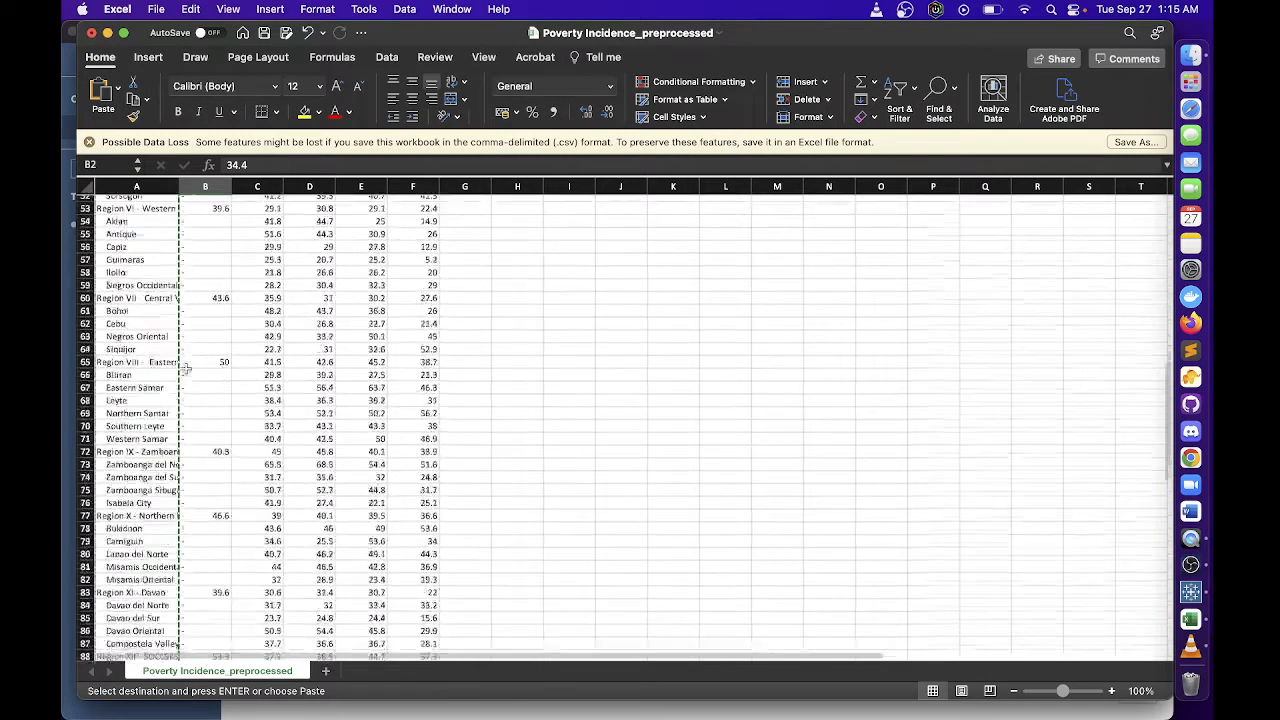
{"action": "scroll", "coordinate": [186, 366], "scroll_direction": "down", "scroll_amount": 5}
{"action": "scroll", "coordinate": [186, 366], "scroll_direction": "up", "scroll_amount": 5}
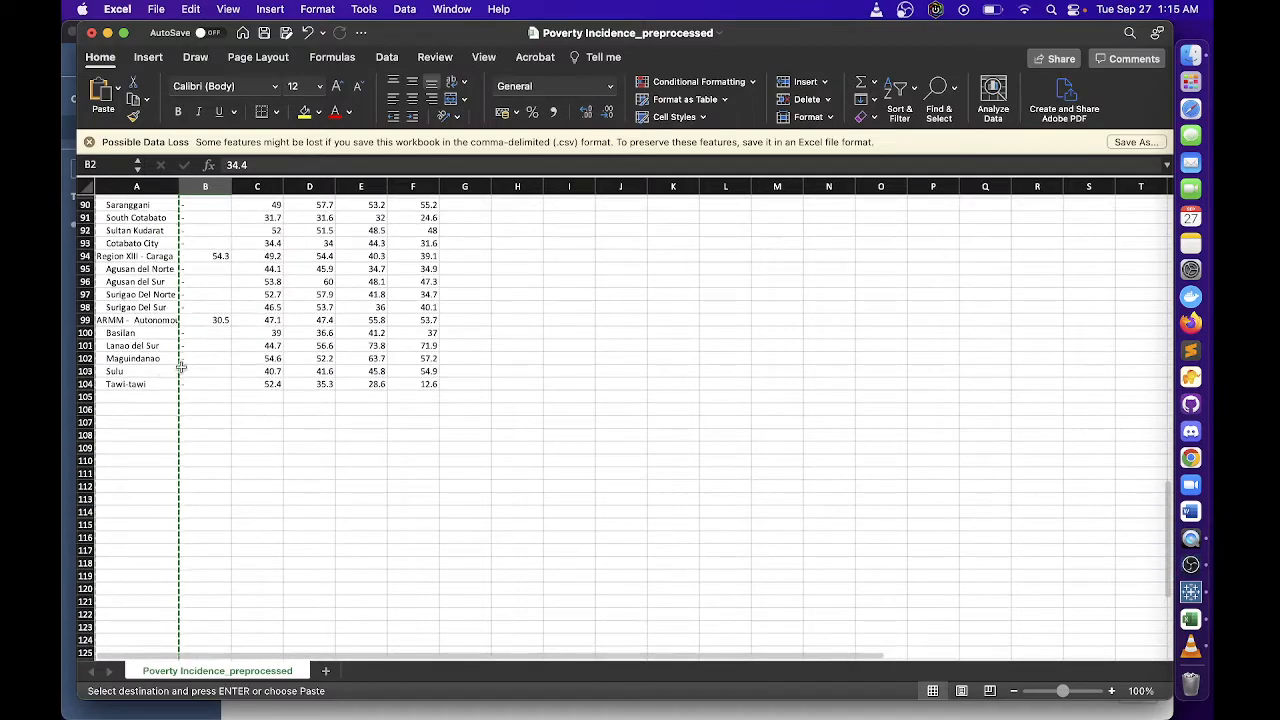
{"action": "left_click", "coordinate": [159, 378]}
{"action": "scroll", "coordinate": [154, 378], "scroll_direction": "down", "scroll_amount": 5}
{"action": "scroll", "coordinate": [154, 376], "scroll_direction": "up", "scroll_amount": 20}
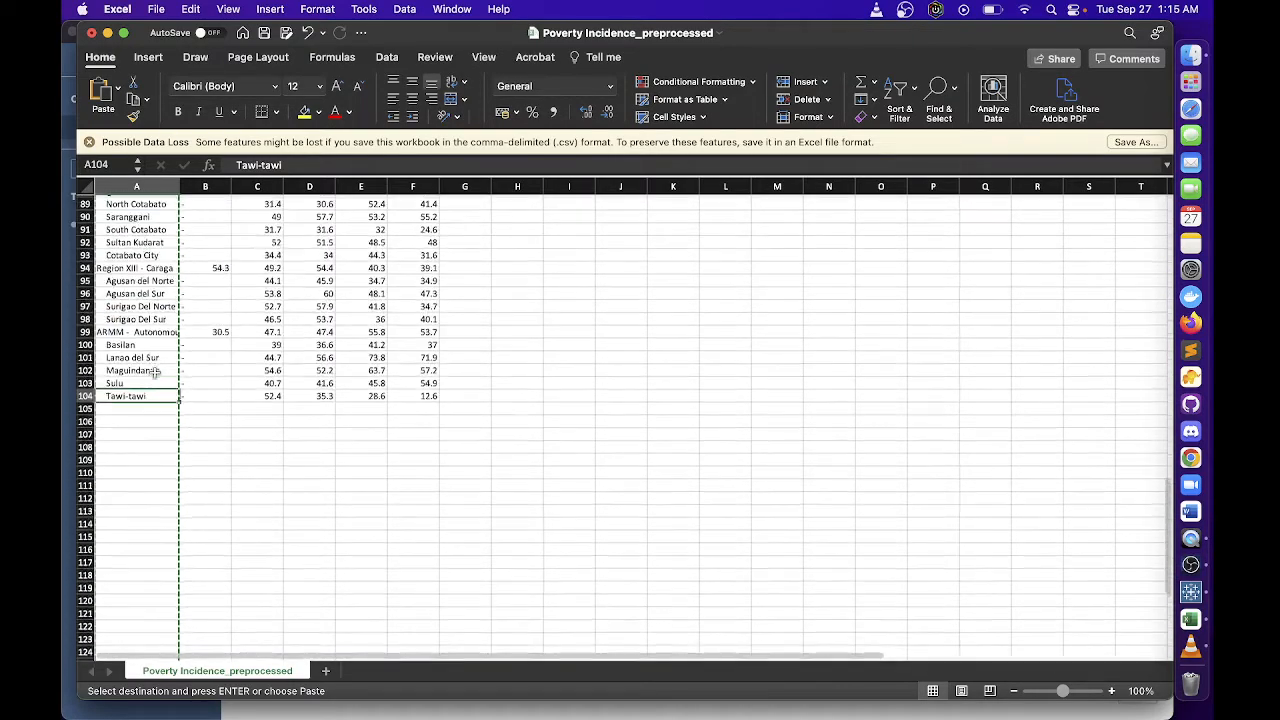
{"action": "scroll", "coordinate": [155, 372], "scroll_direction": "up", "scroll_amount": 6}
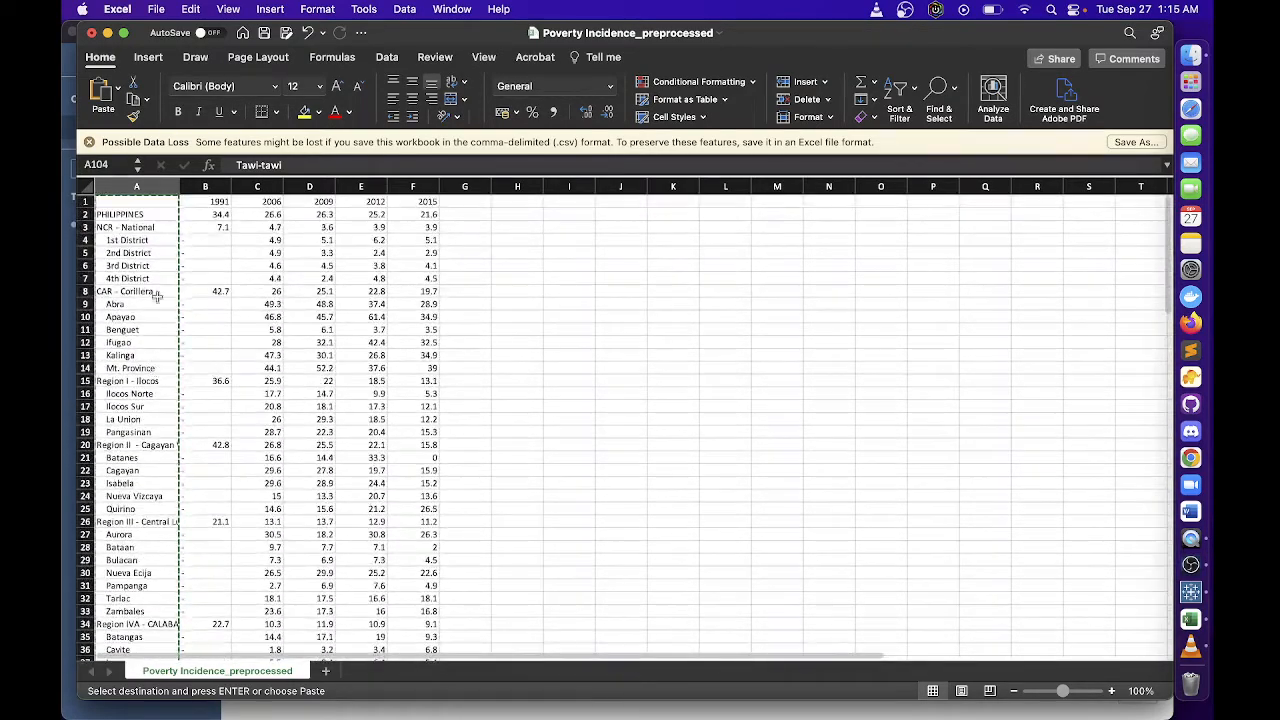
{"action": "left_click", "coordinate": [141, 203], "text": "shift"}
{"action": "right_click", "coordinate": [141, 202]}
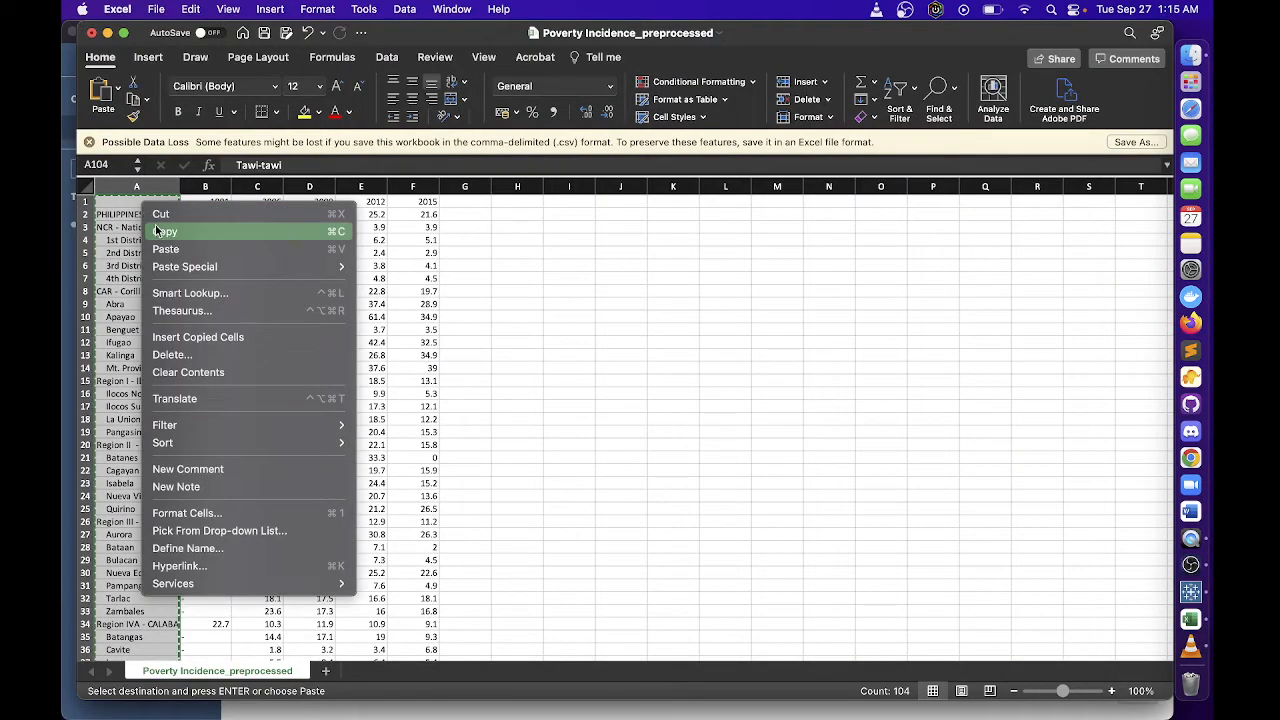
{"action": "left_click", "coordinate": [166, 232]}
Insert the copied cells at B1 with existing cells shifted right, duplicating the area names beside column A
{"action": "scroll", "coordinate": [173, 216], "scroll_direction": "down", "scroll_amount": 20}
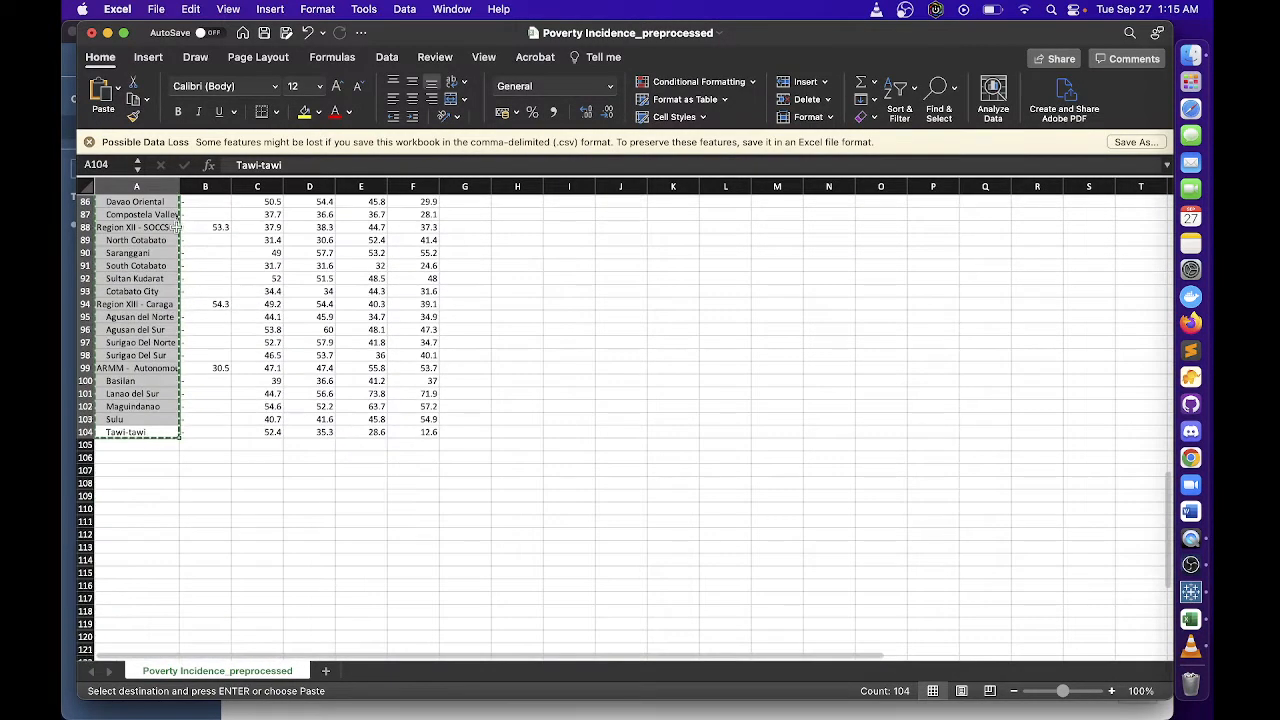
{"action": "scroll", "coordinate": [176, 240], "scroll_direction": "up", "scroll_amount": 15}
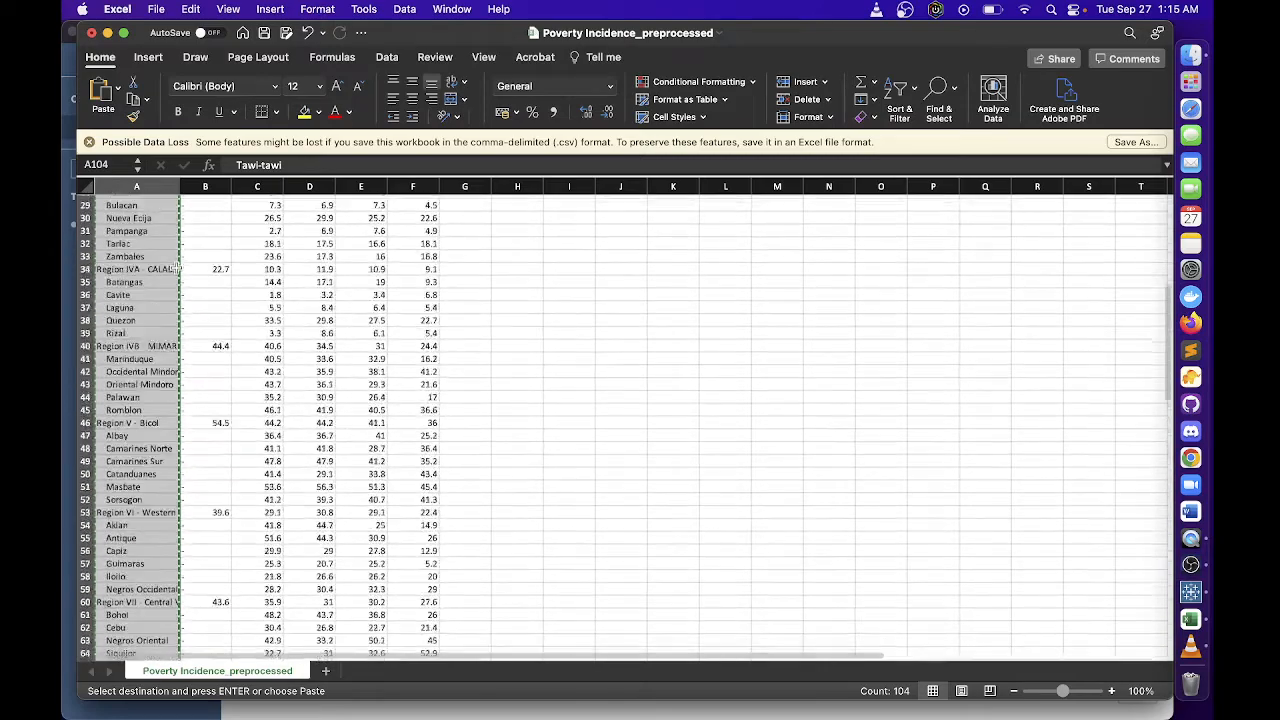
{"action": "scroll", "coordinate": [176, 268], "scroll_direction": "up", "scroll_amount": 8}
{"action": "right_click", "coordinate": [186, 207]}
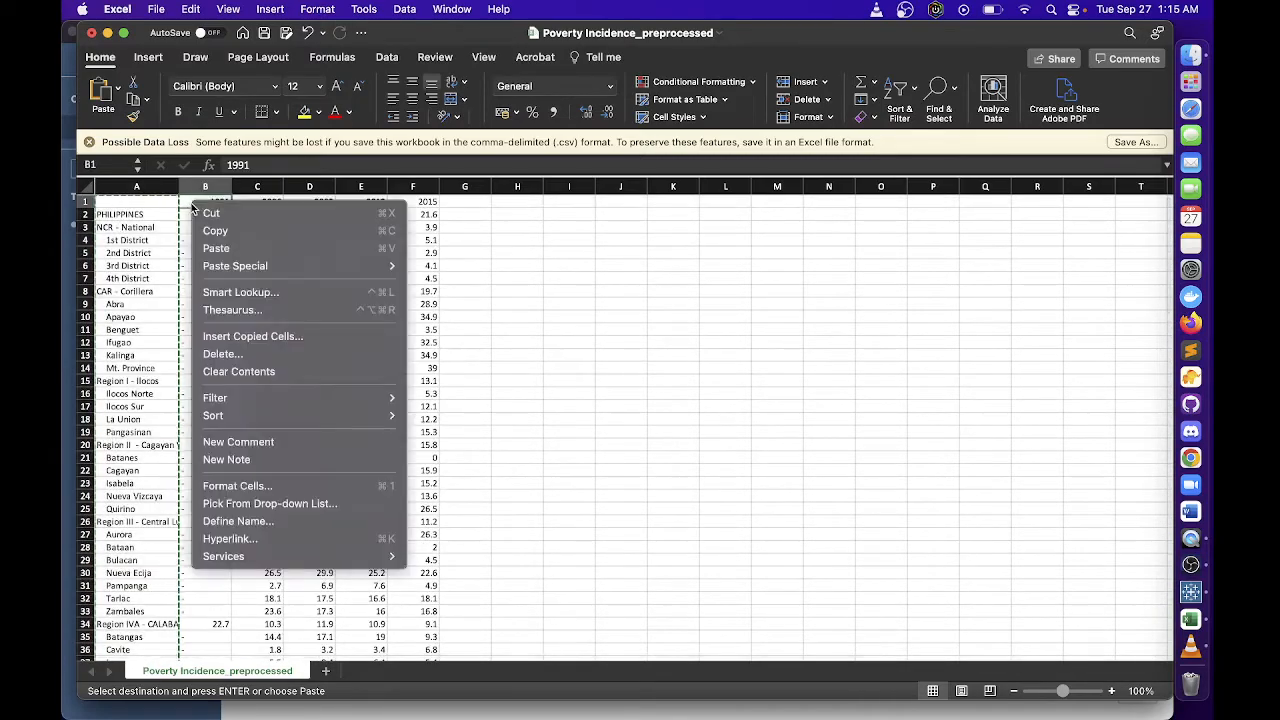
{"action": "left_click", "coordinate": [228, 336]}
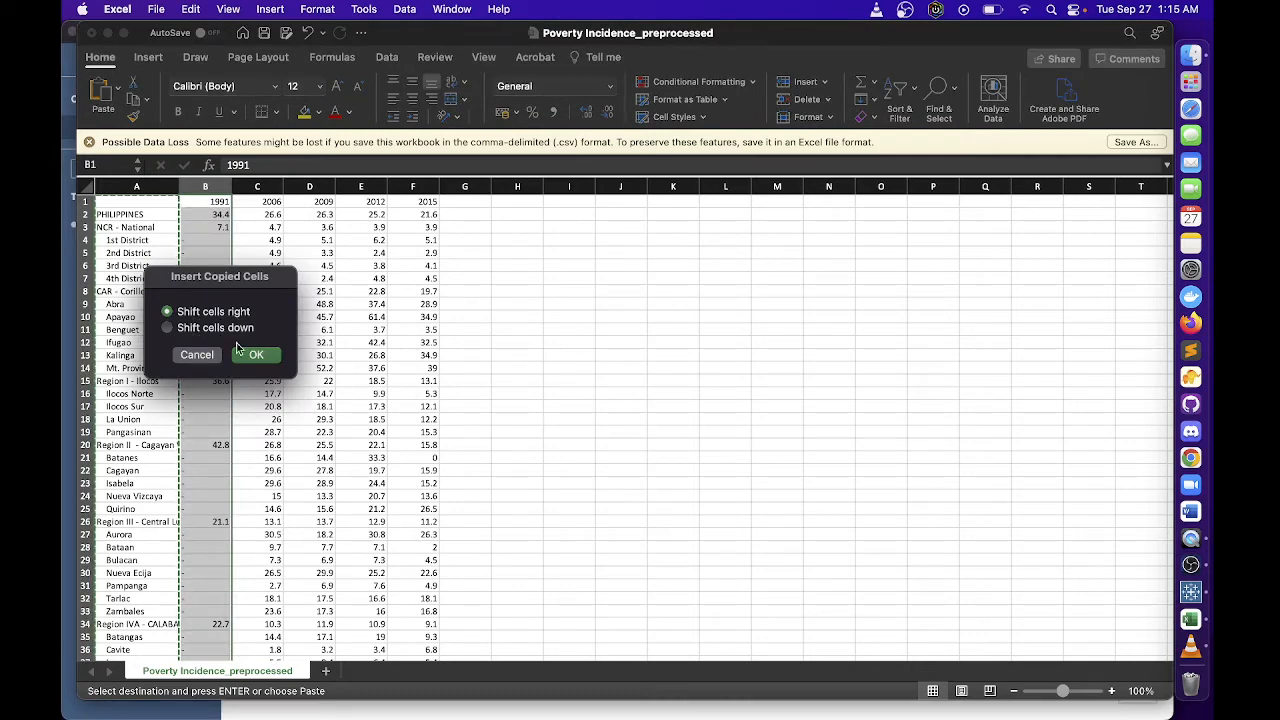
{"action": "left_click", "coordinate": [252, 354]}
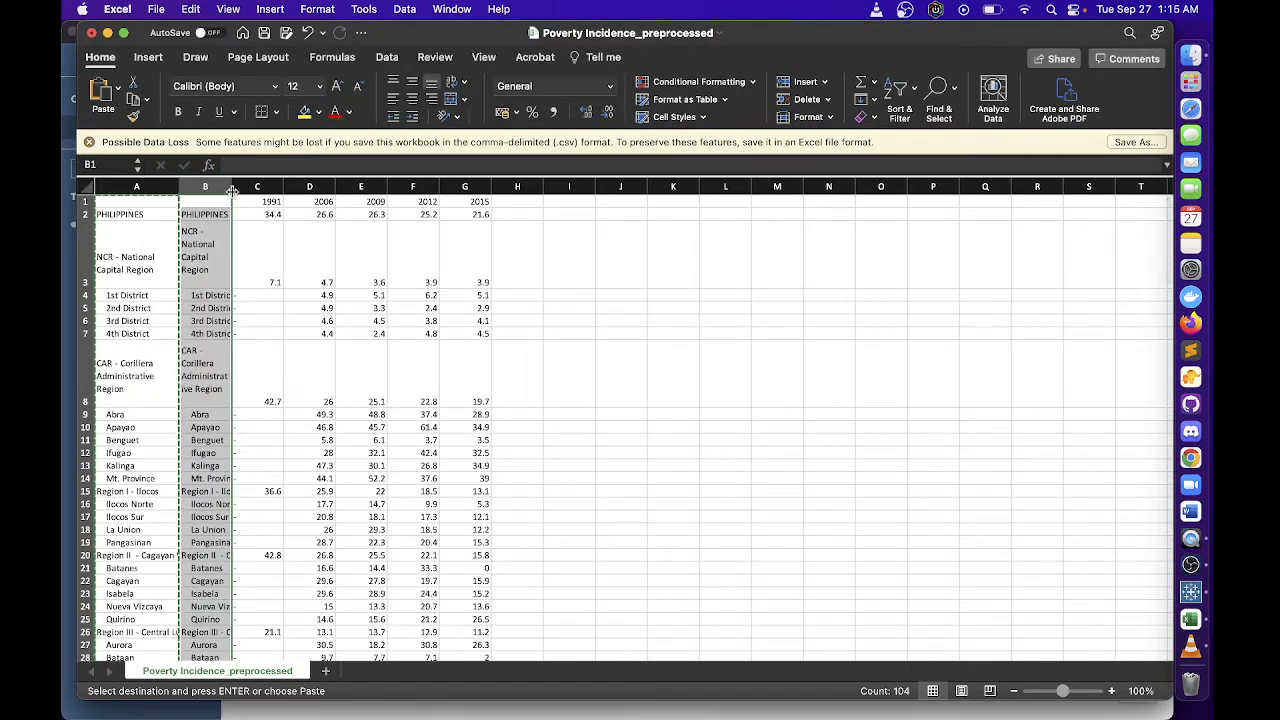
Widen the duplicated area-name column B and slightly widen column A to make the names easier to read
{"action": "left_click_drag", "start_coordinate": [231, 191], "coordinate": [278, 199]}
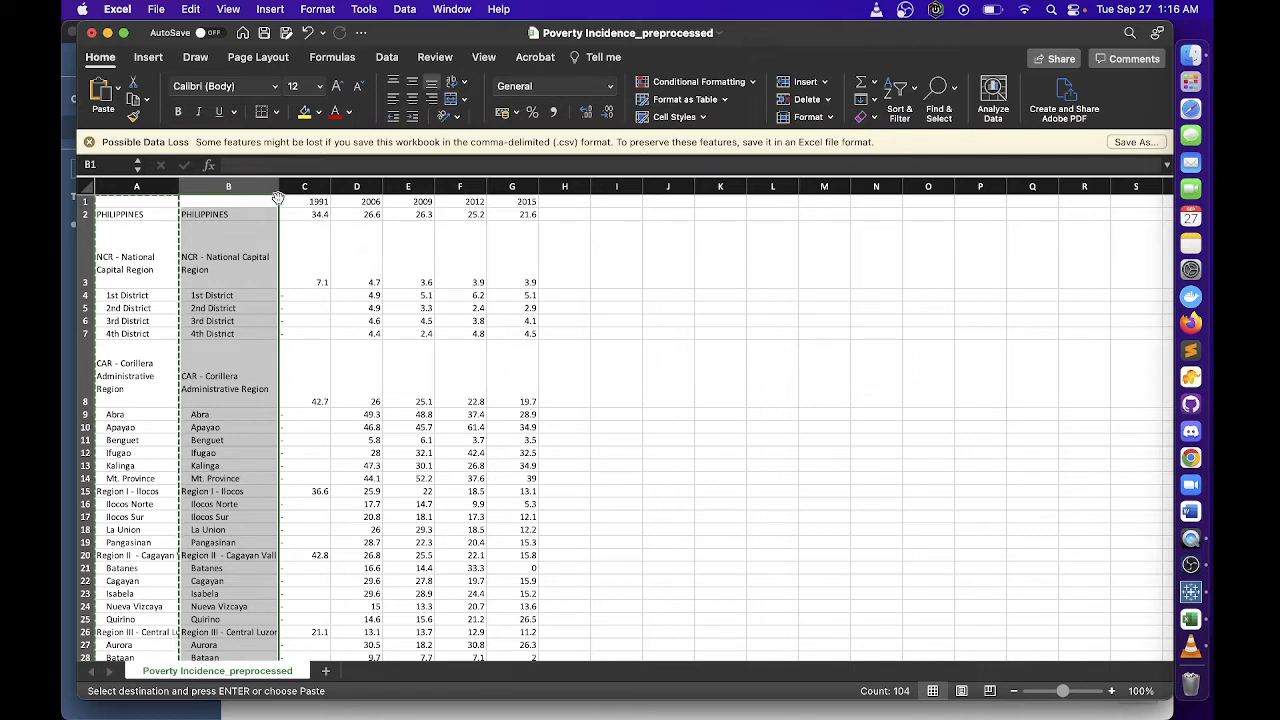
{"action": "left_click", "coordinate": [150, 270]}
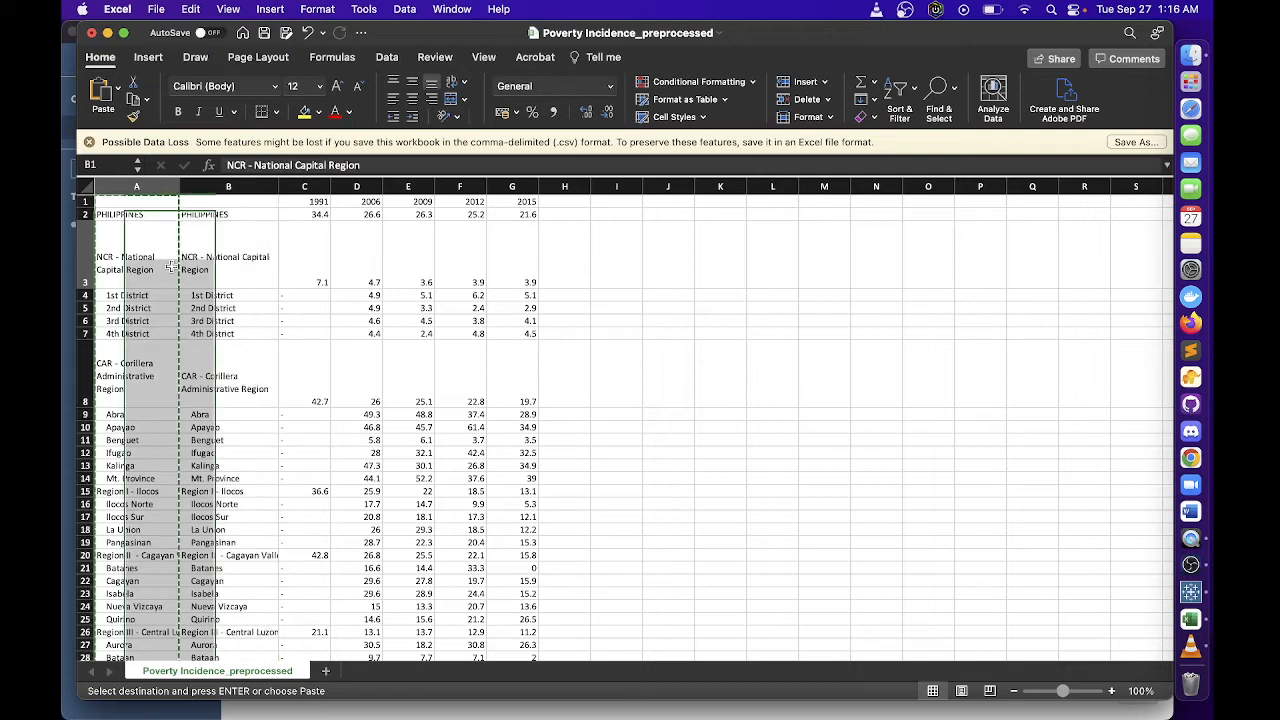
{"action": "left_click", "coordinate": [158, 309]}
{"action": "left_click", "coordinate": [156, 294]}
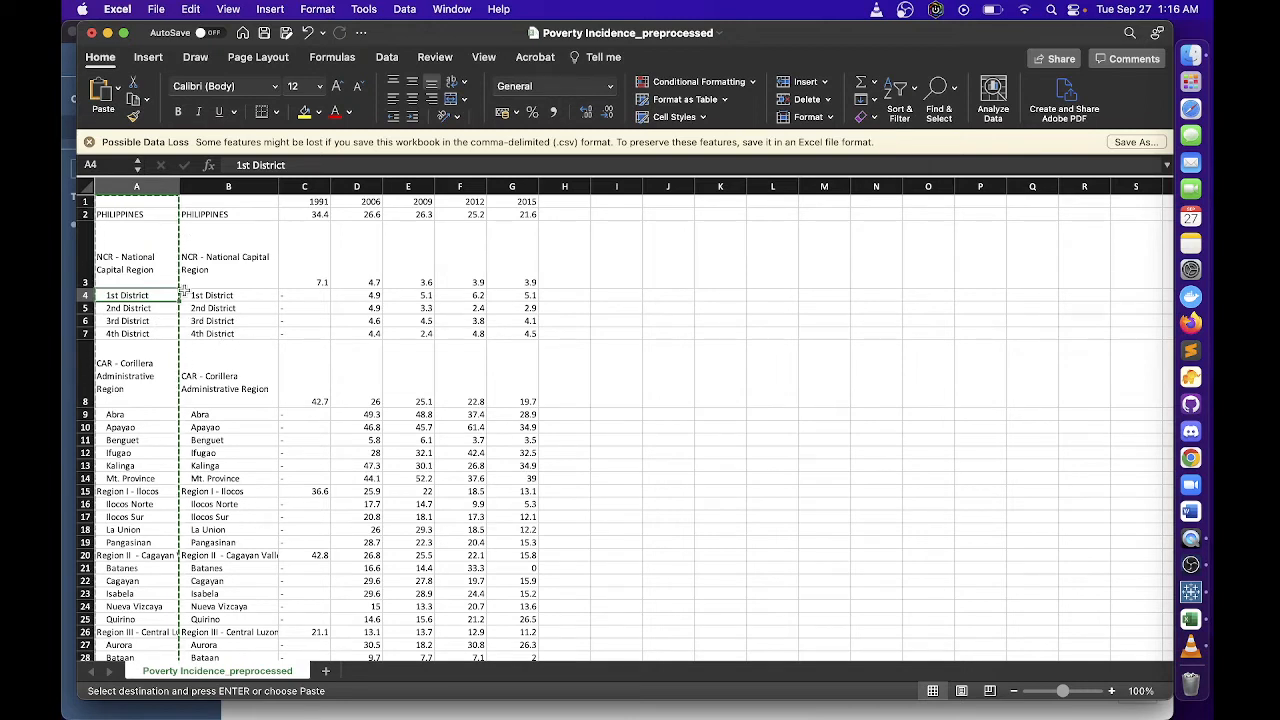
{"action": "left_click_drag", "start_coordinate": [181, 187], "coordinate": [187, 187]}
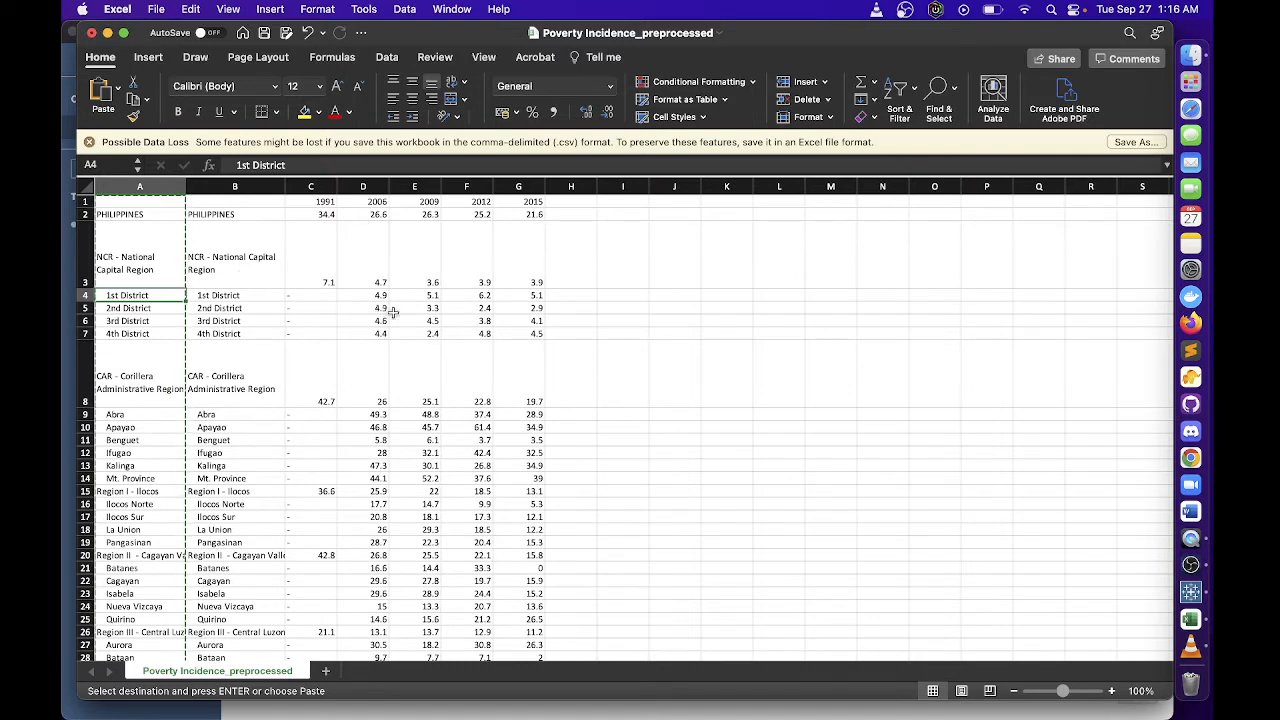
Clear the copy selection and enter the headers Regional in A1 and Province in B1 above the two area-name columns
{"action": "left_click", "coordinate": [736, 322]}
{"action": "key", "text": "Escape"}
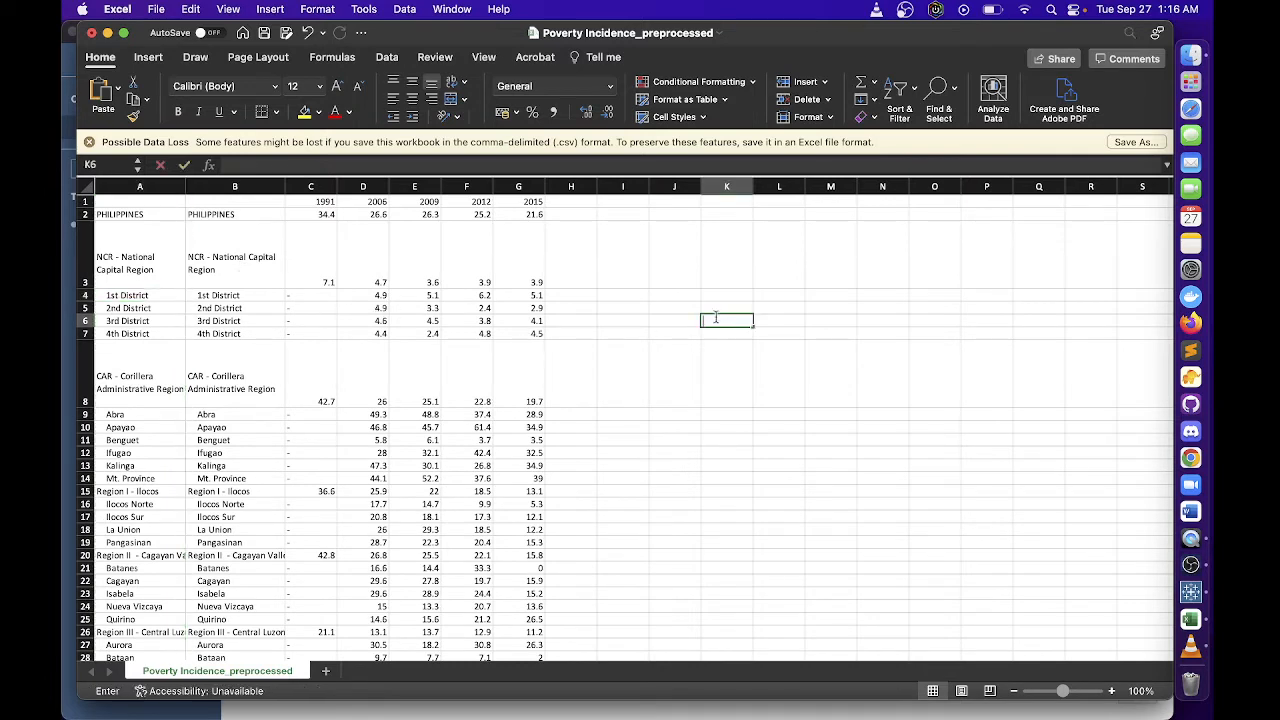
{"action": "left_click", "coordinate": [245, 281]}
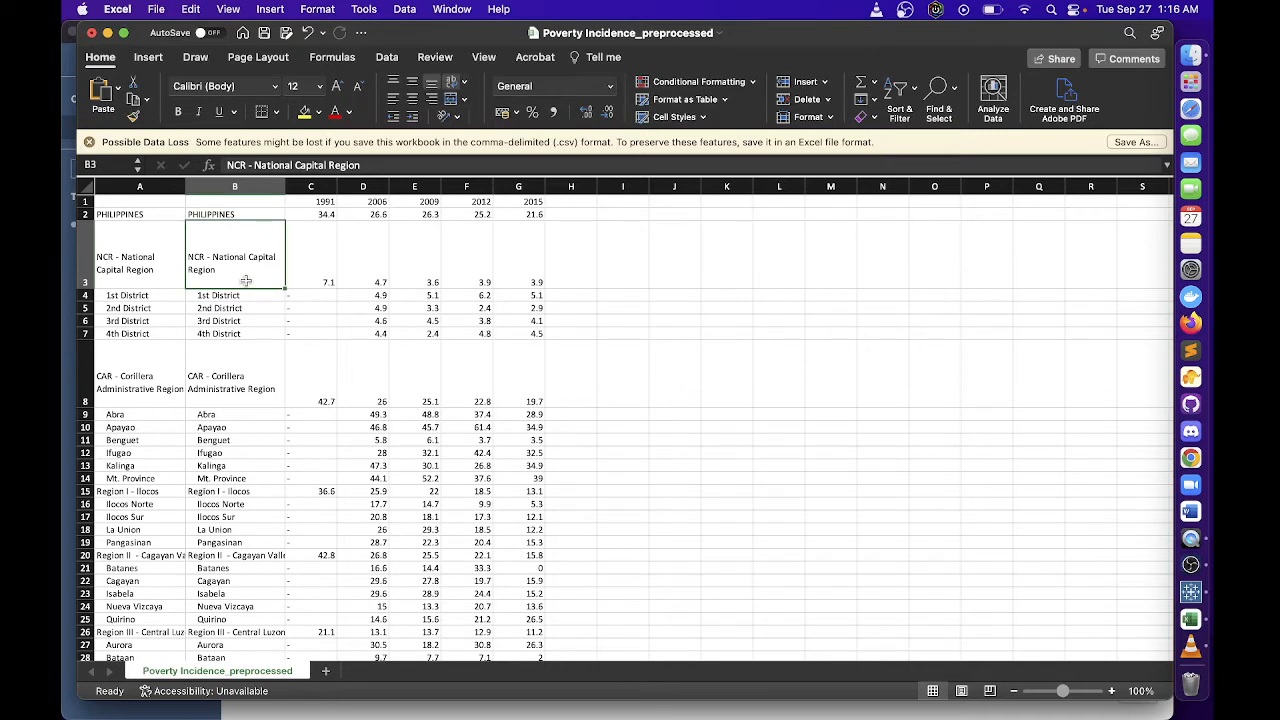
{"action": "left_click", "coordinate": [160, 205]}
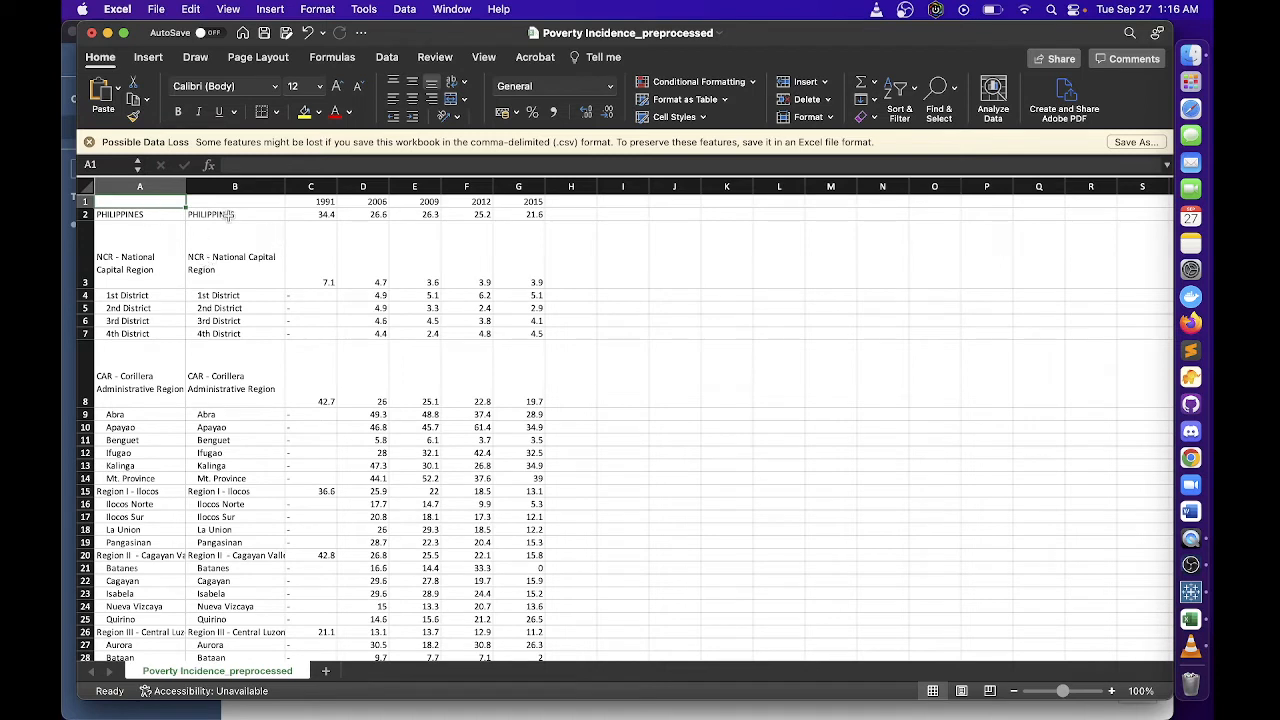
{"action": "type", "text": "R"}
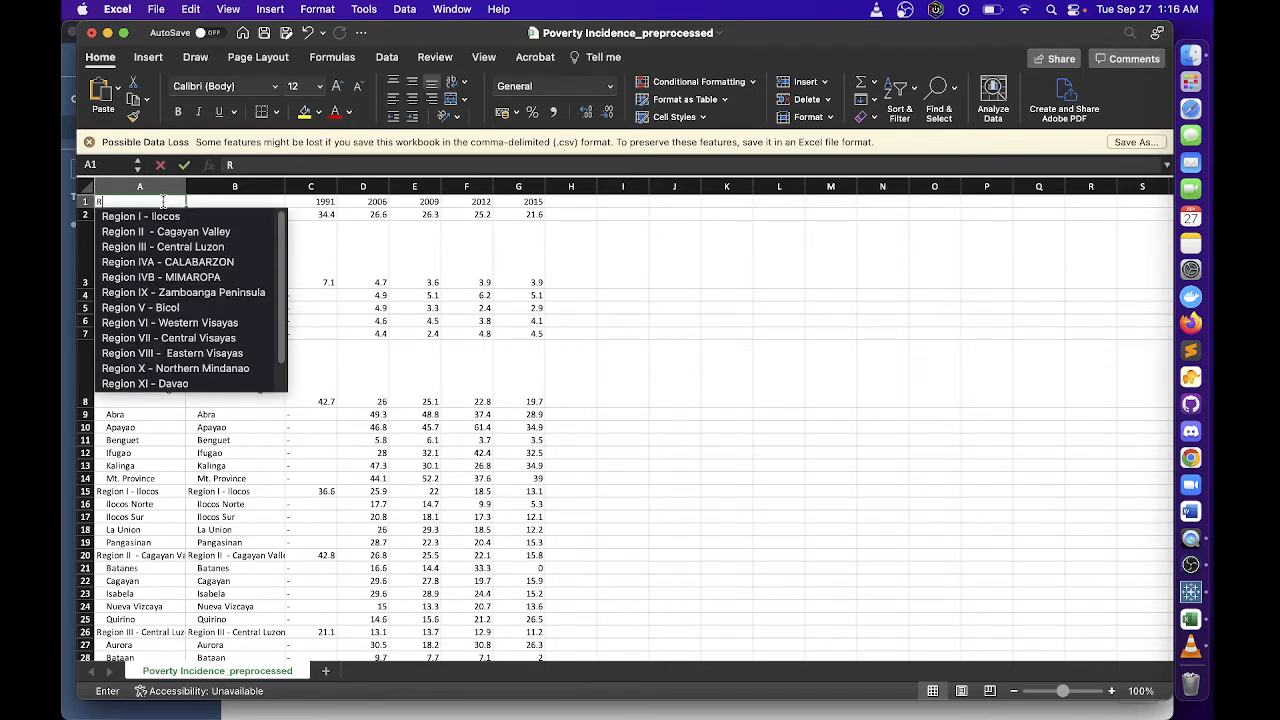
{"action": "type", "text": "egional"}
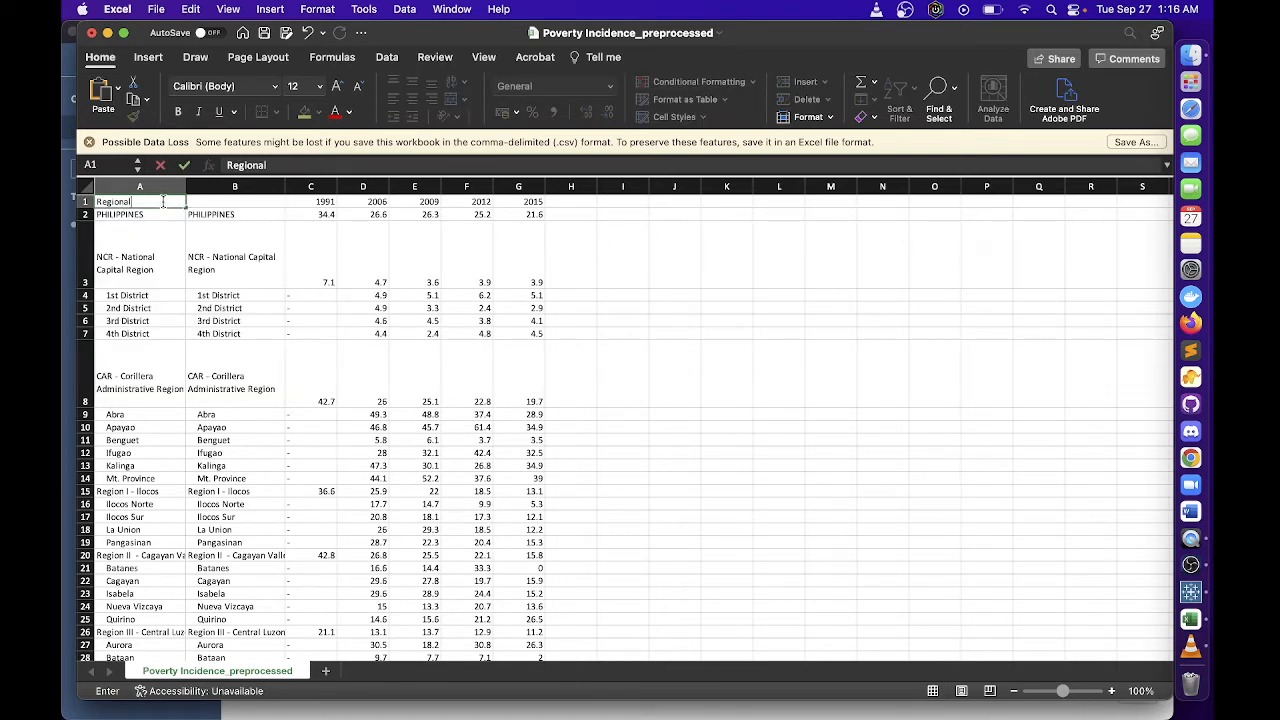
{"action": "left_click", "coordinate": [211, 202]}
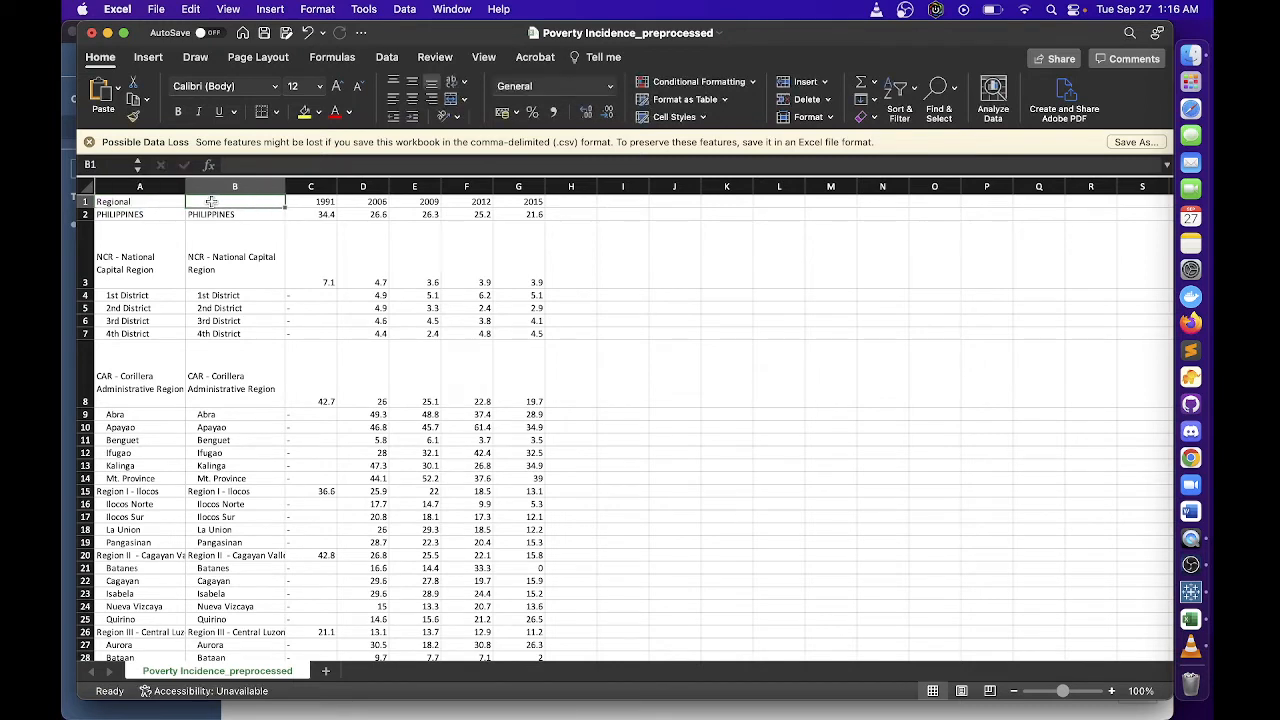
{"action": "type", "text": "Provi"}
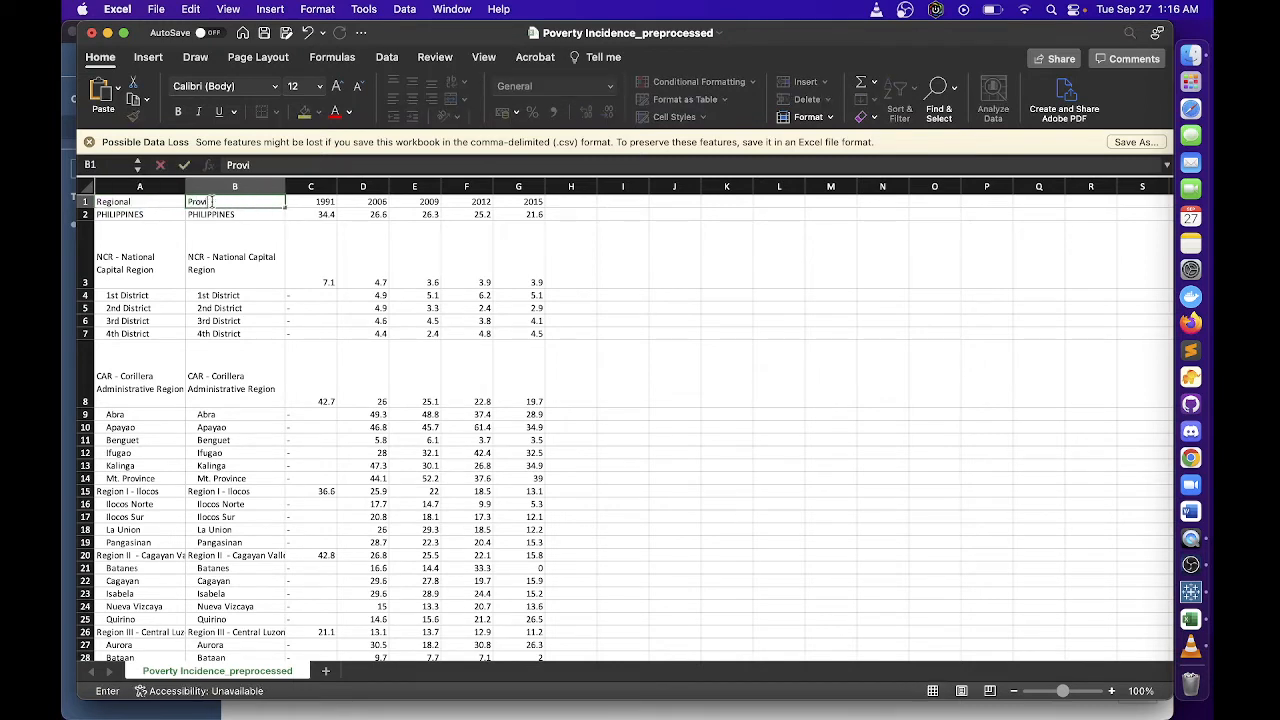
{"action": "type", "text": "nce"}
Shorten the column A header in cell A1 to Region
{"action": "left_click", "coordinate": [140, 201]}
{"action": "double_click", "coordinate": [155, 202]}
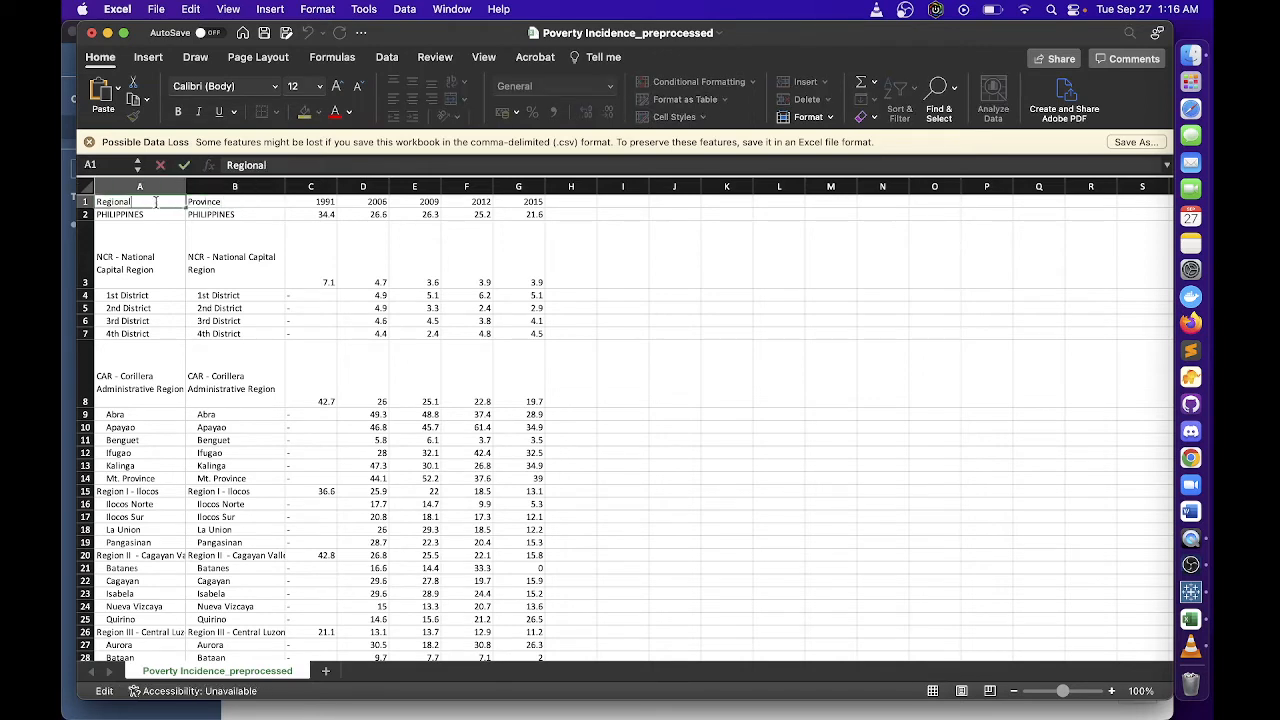
{"action": "key", "text": "BackSpace"}
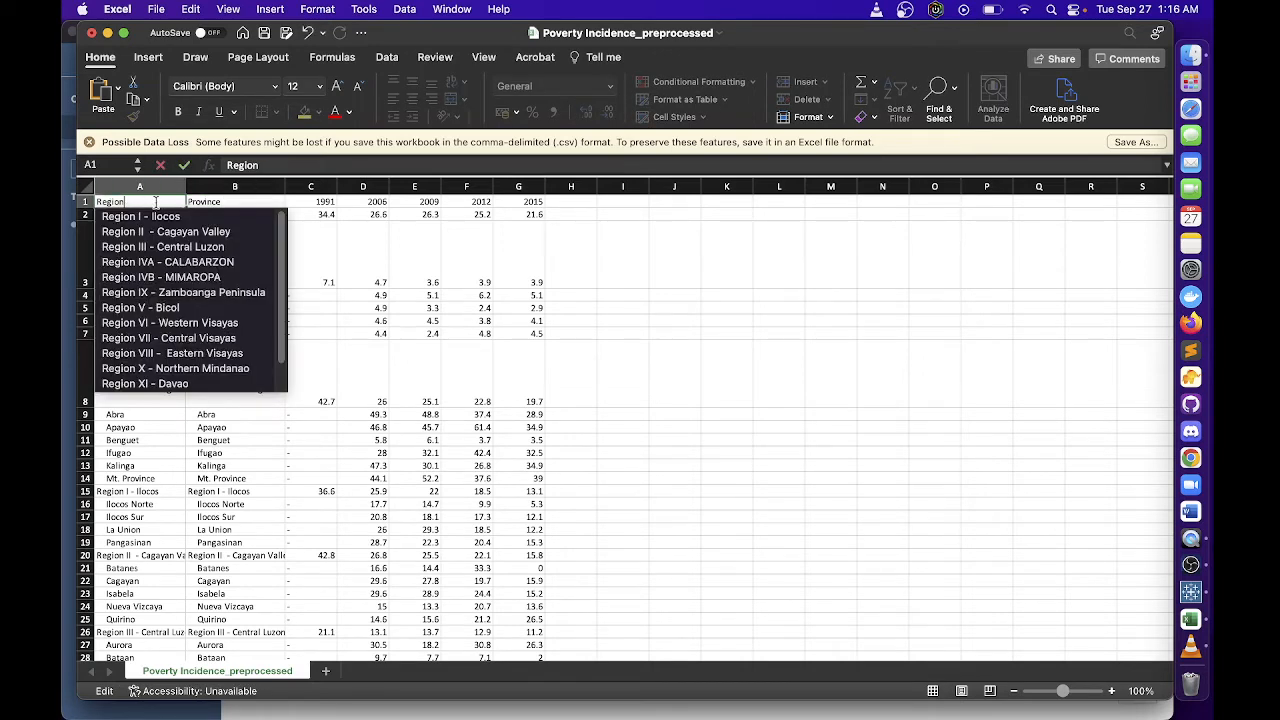
{"action": "key", "text": "Return"}
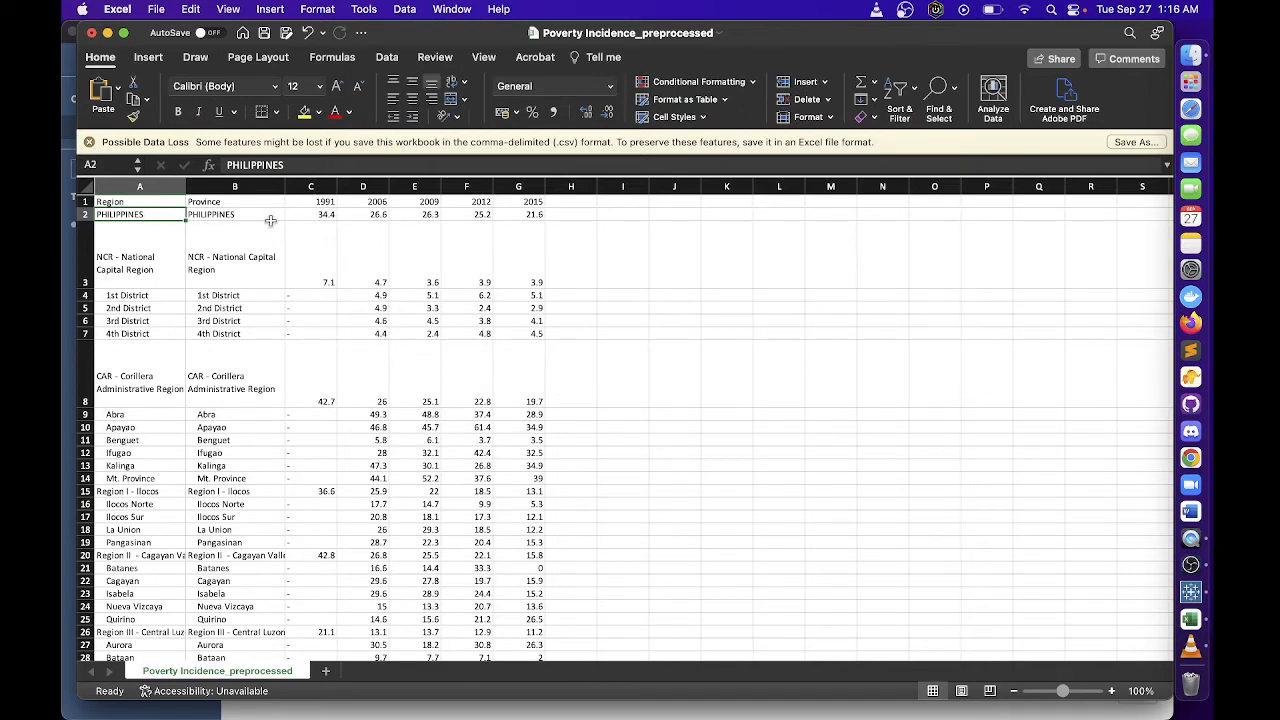
{"action": "left_click", "coordinate": [260, 252]}
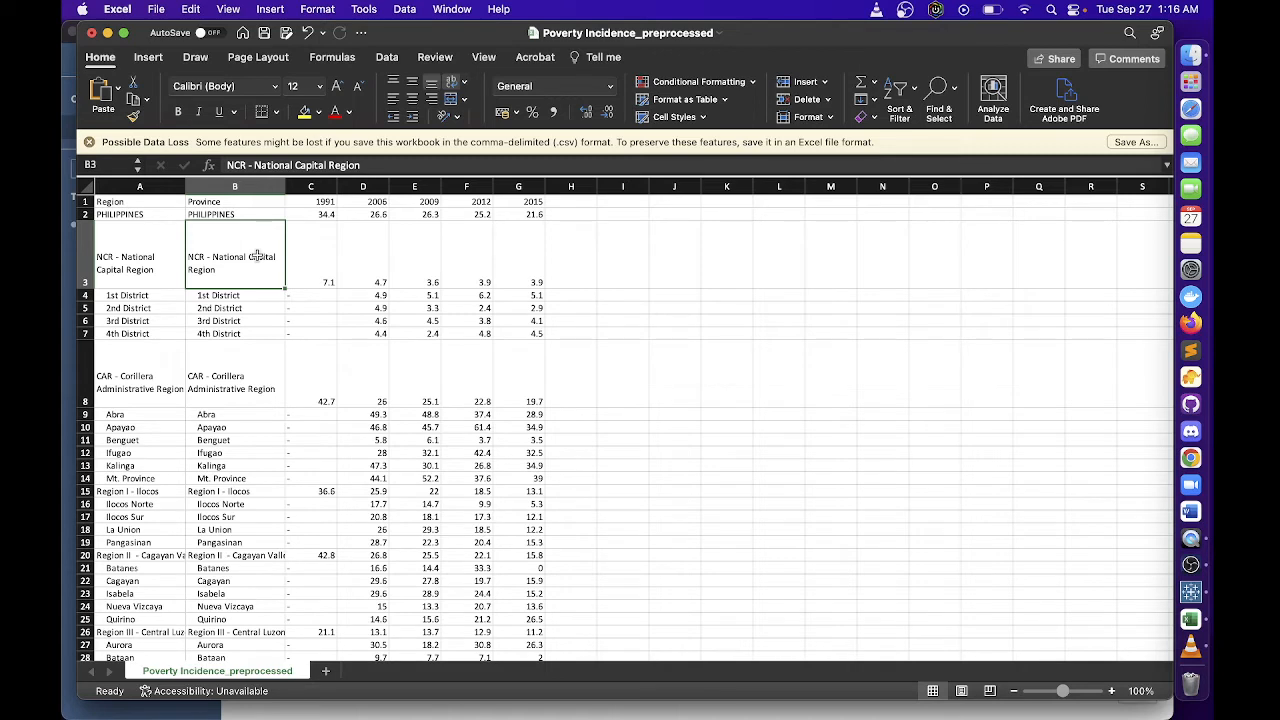
{"action": "left_click", "coordinate": [174, 217]}
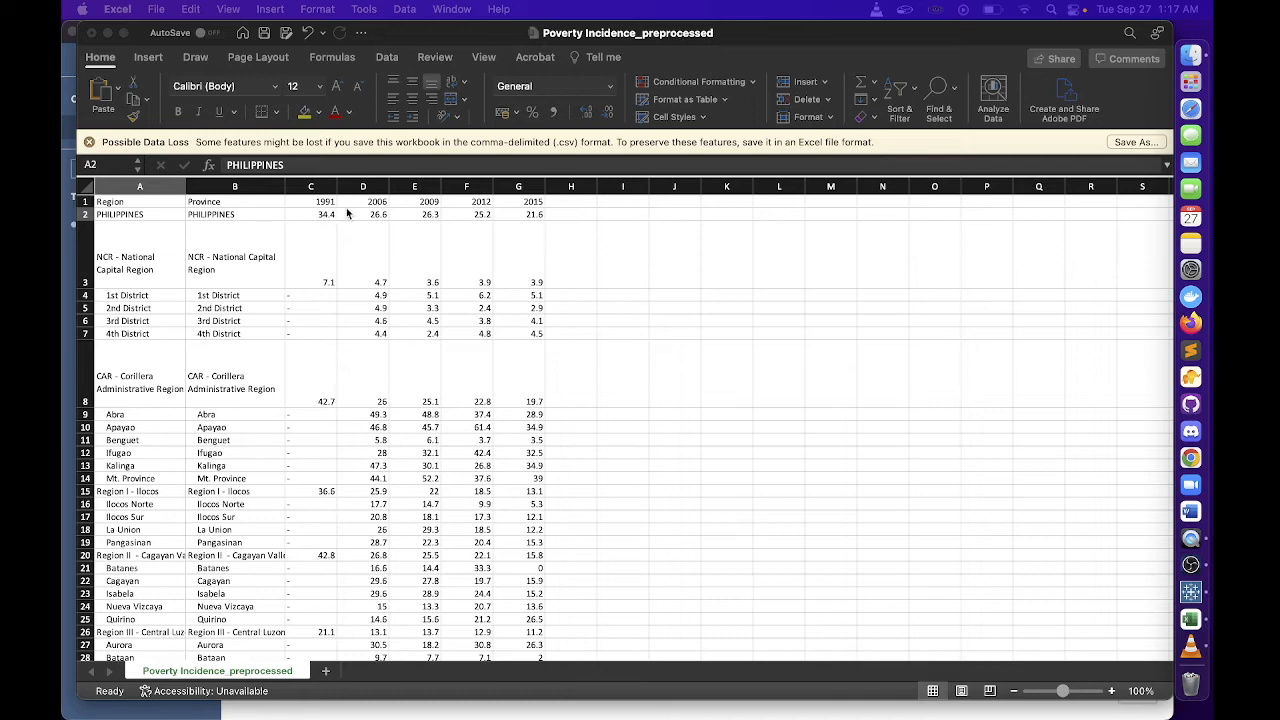
{"action": "left_click", "coordinate": [238, 274]}
{"action": "left_click", "coordinate": [250, 273]}
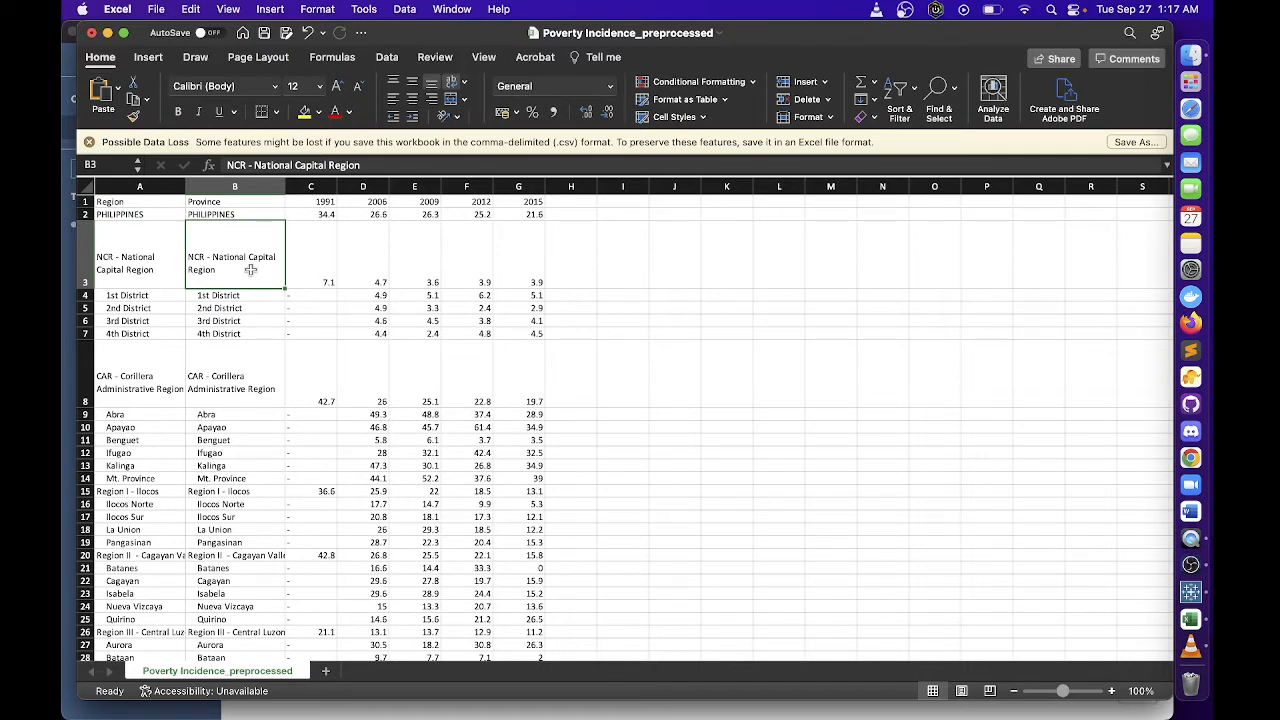
{"action": "left_click", "coordinate": [233, 372]}
Replace the Province entries of the NCR row (B3) and the CAR row (B8) with All
{"action": "left_click", "coordinate": [226, 240]}
{"action": "type", "text": "All"}
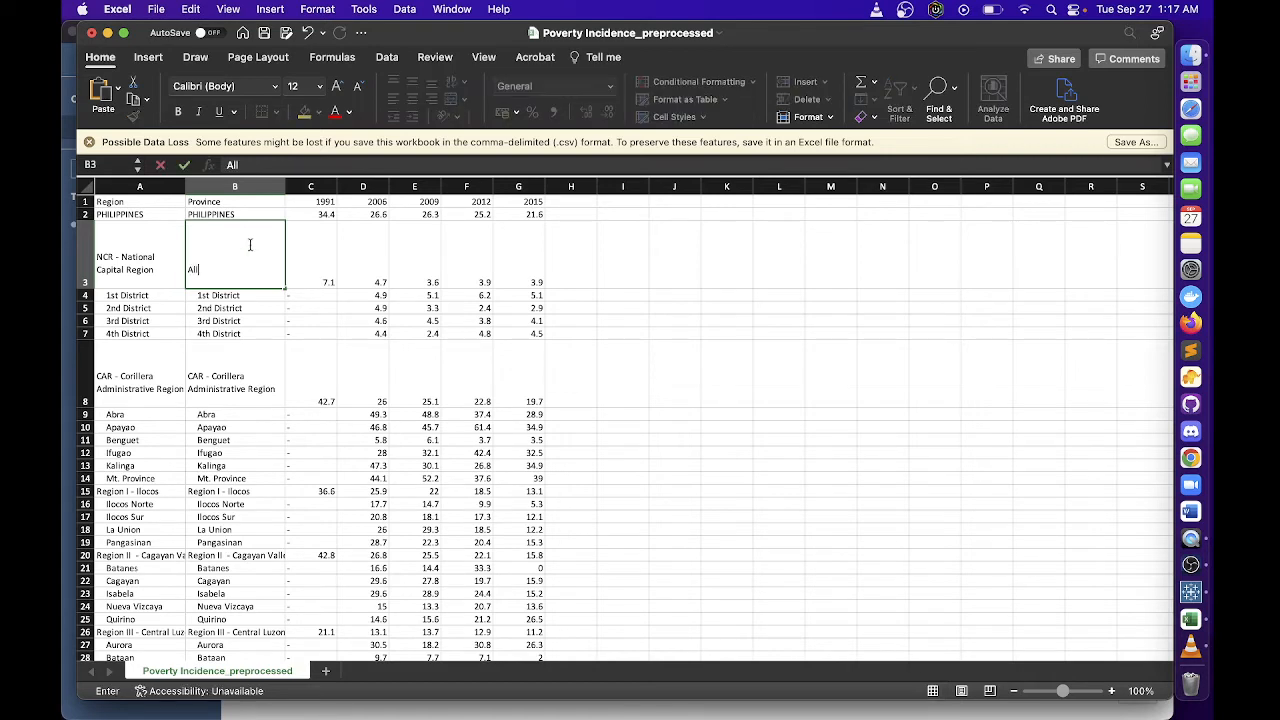
{"action": "key", "text": "Return"}
{"action": "left_click", "coordinate": [250, 244]}
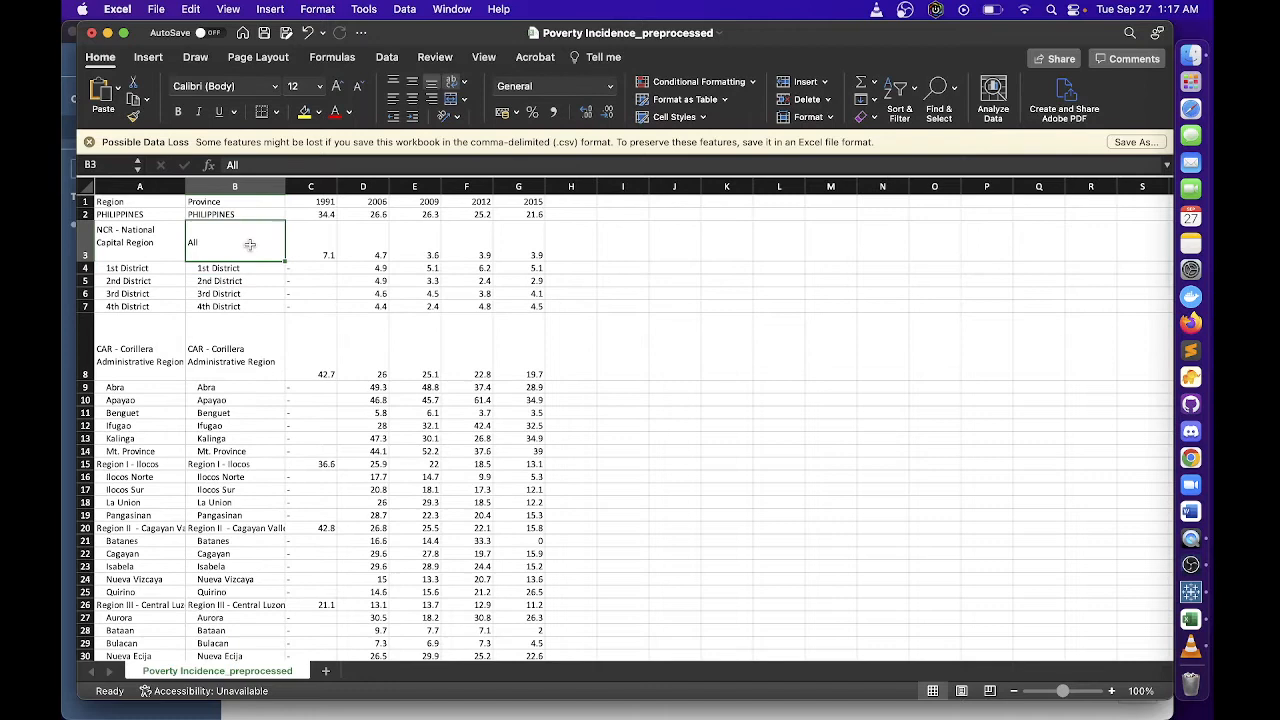
{"action": "left_click", "coordinate": [252, 338]}
{"action": "type", "text": "All"}
{"action": "key", "text": "Return"}
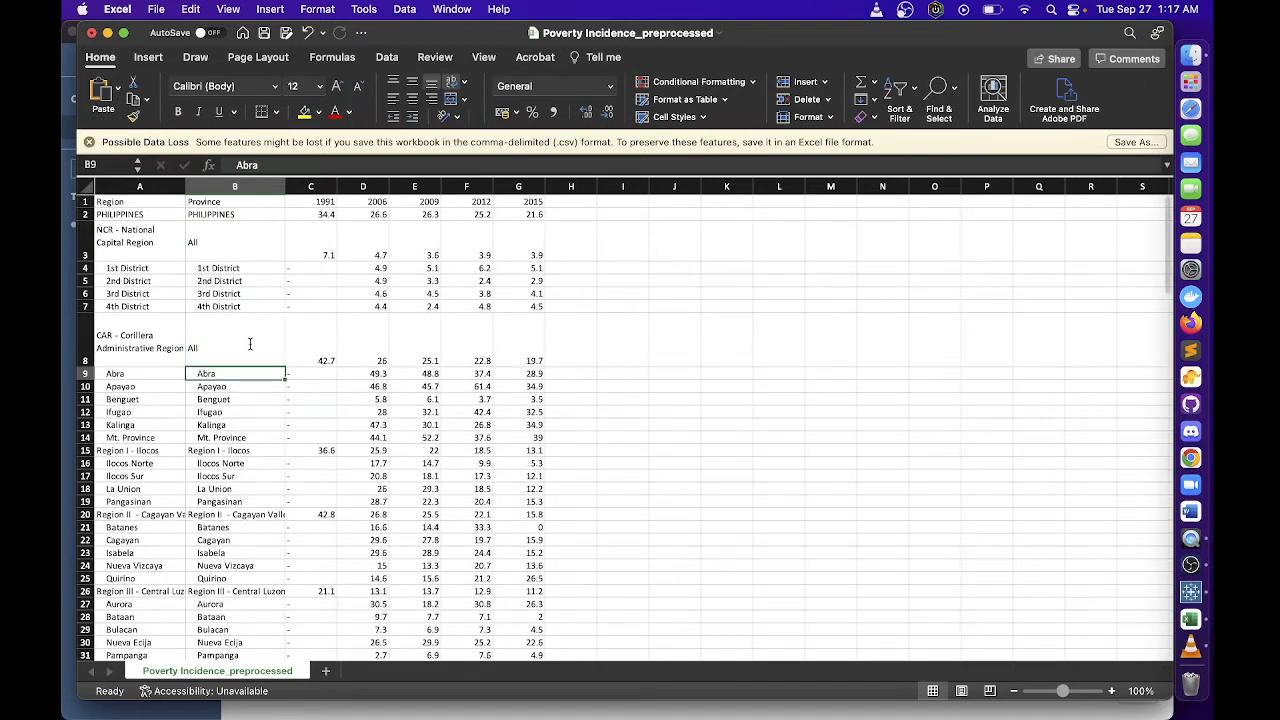
Set the Province value to All for Region I - Ilocos in B15 and Region II - Cagayan Valley in B20
{"action": "left_click", "coordinate": [233, 452]}
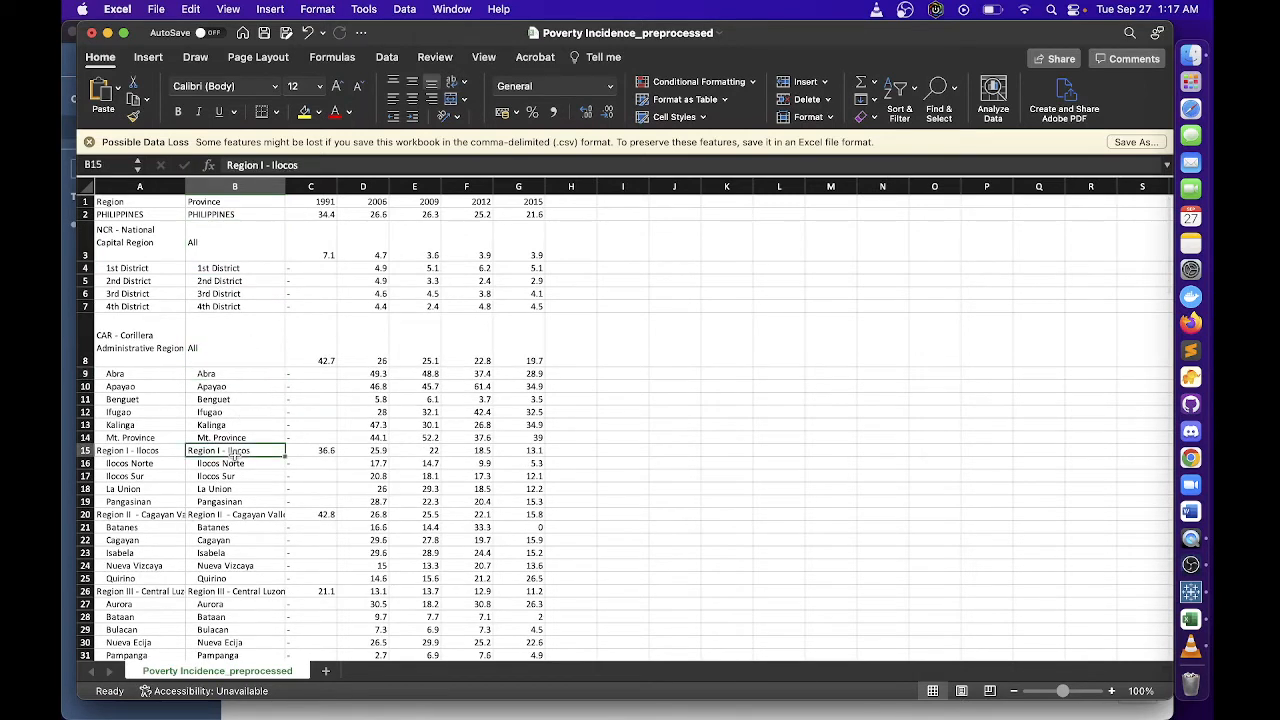
{"action": "type", "text": "All"}
{"action": "key", "text": "Return"}
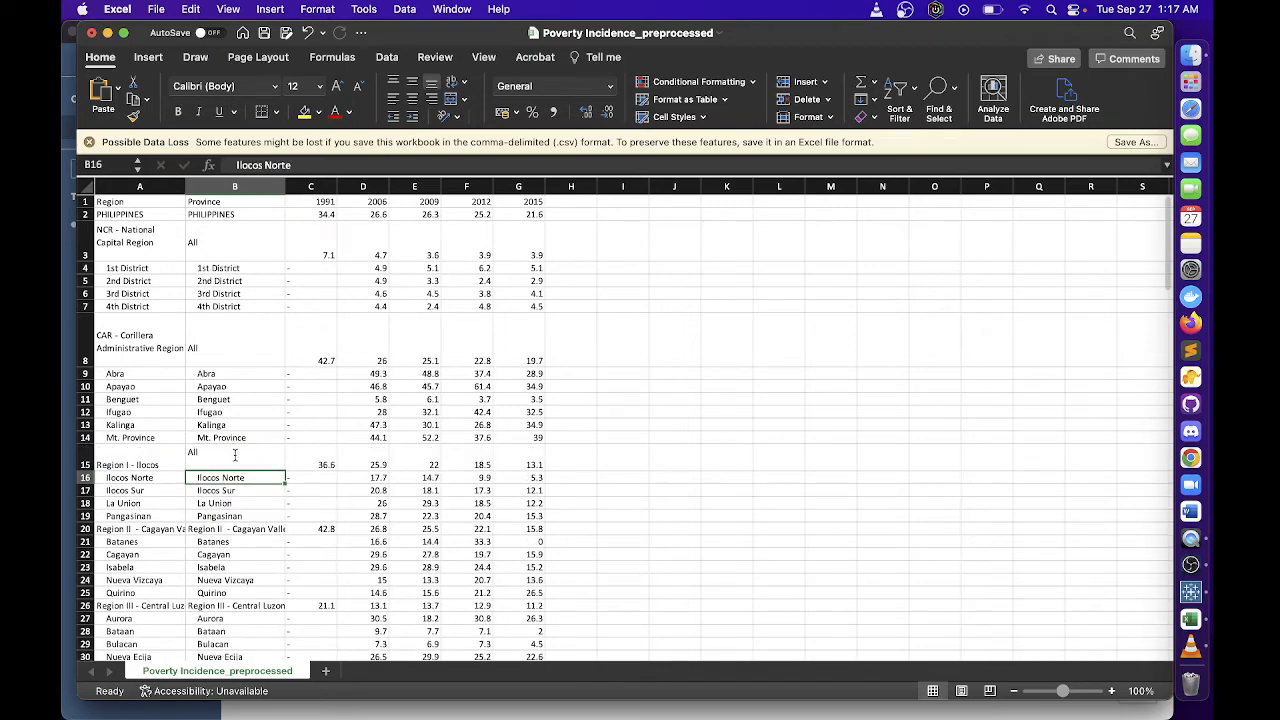
{"action": "left_click", "coordinate": [210, 529]}
{"action": "type", "text": "A"}
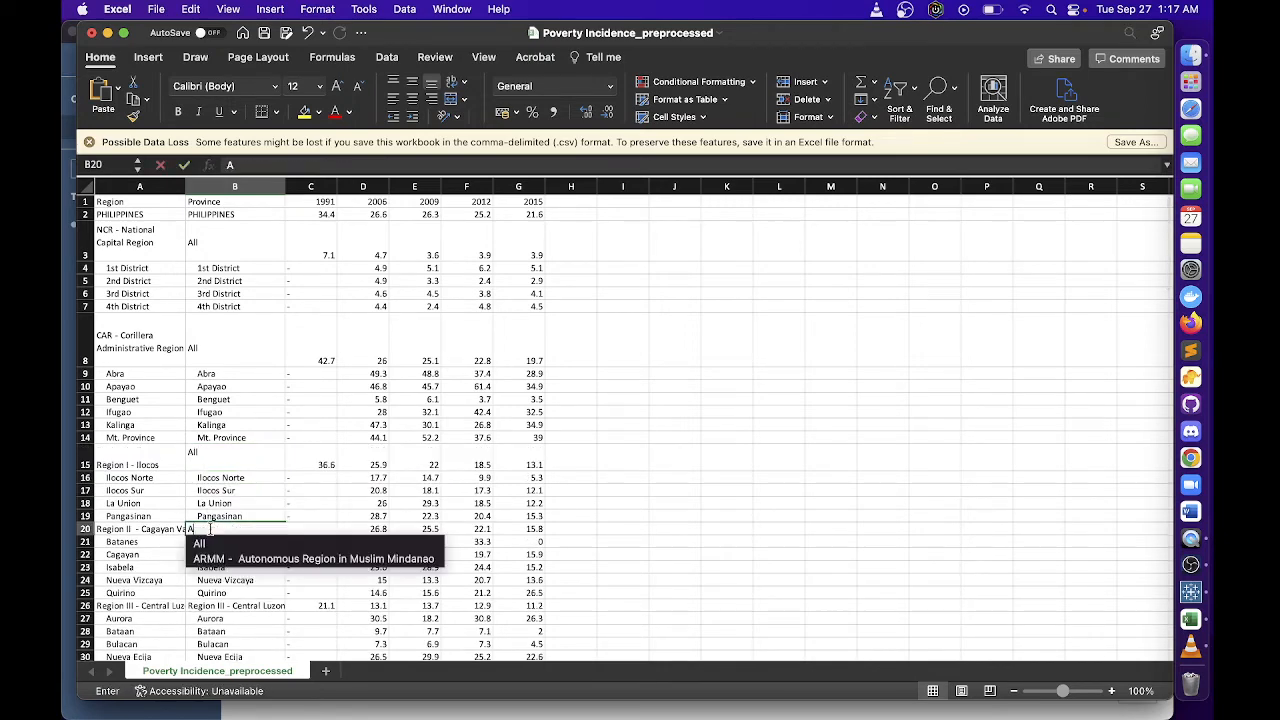
{"action": "type", "text": "ll"}
{"action": "key", "text": "Return"}
Enter All as the Province for Region III - Central Luzon in B26 and Region IVA - CALABARZON in B34
{"action": "scroll", "coordinate": [230, 575], "scroll_direction": "down", "scroll_amount": 2}
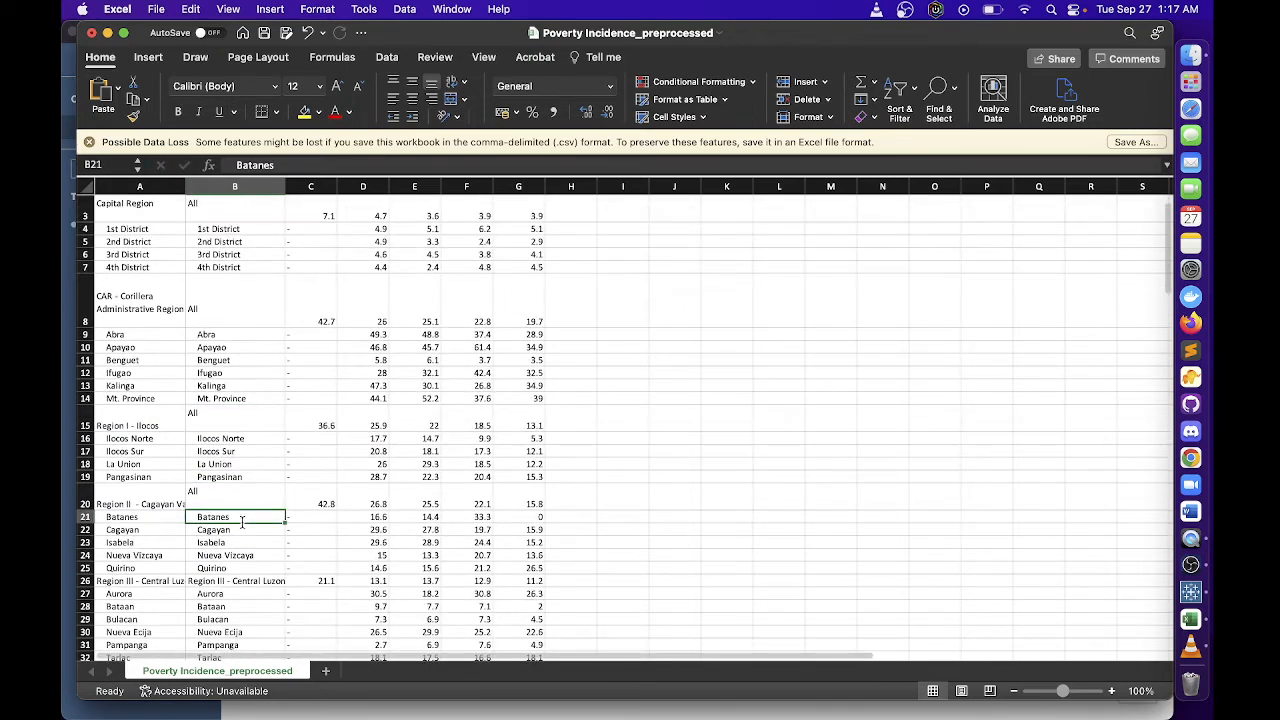
{"action": "left_click", "coordinate": [230, 580]}
{"action": "type", "text": "All"}
{"action": "key", "text": "Return"}
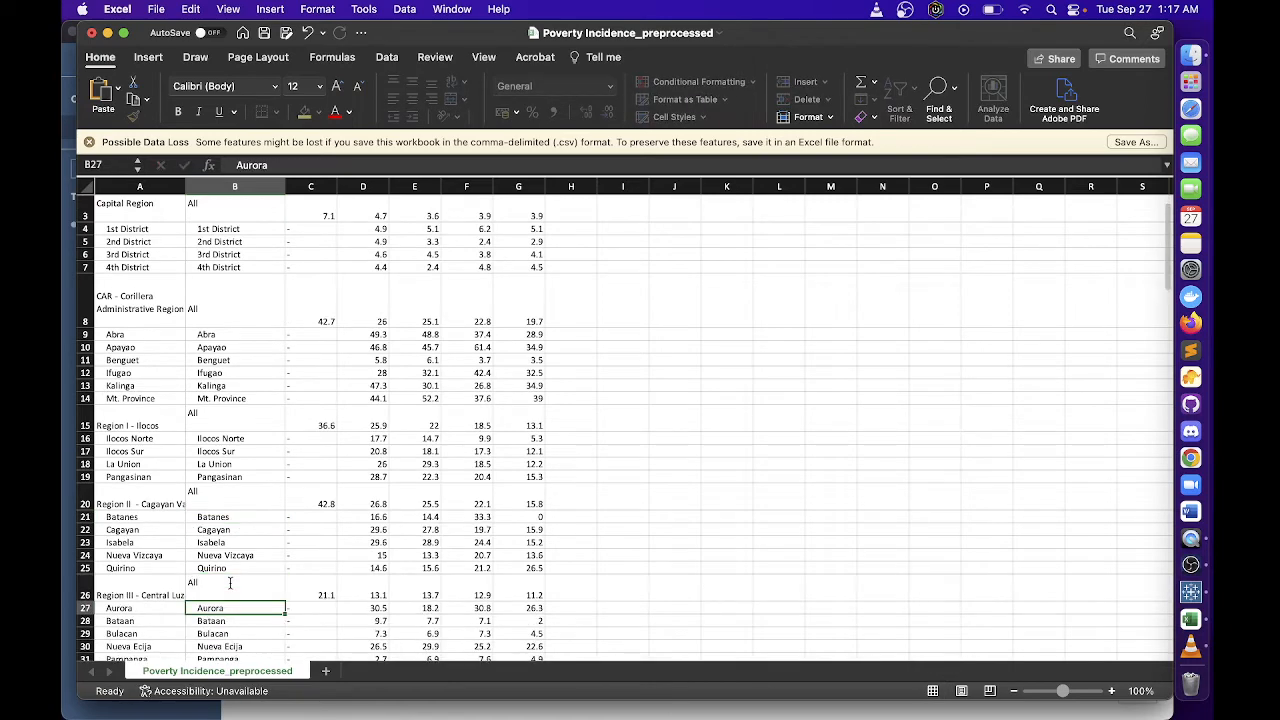
{"action": "scroll", "coordinate": [235, 575], "scroll_direction": "down", "scroll_amount": 5}
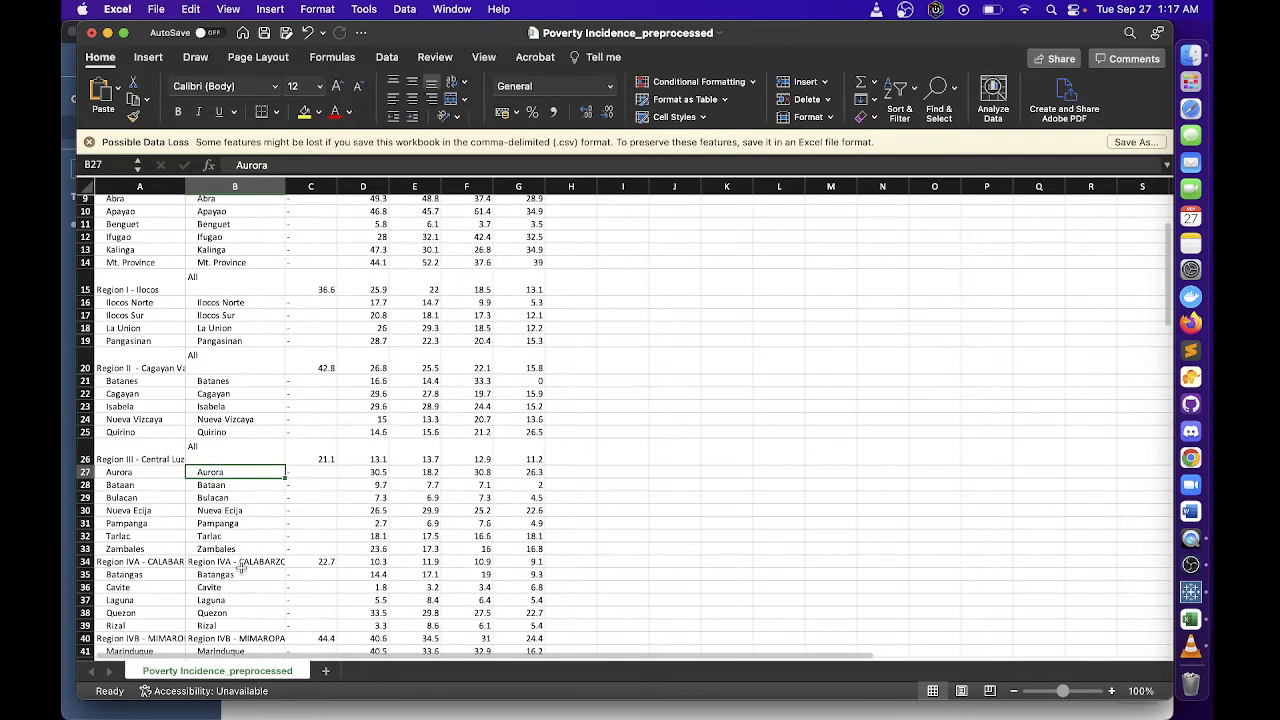
{"action": "left_click", "coordinate": [241, 562]}
{"action": "type", "text": "All"}
{"action": "key", "text": "Return"}
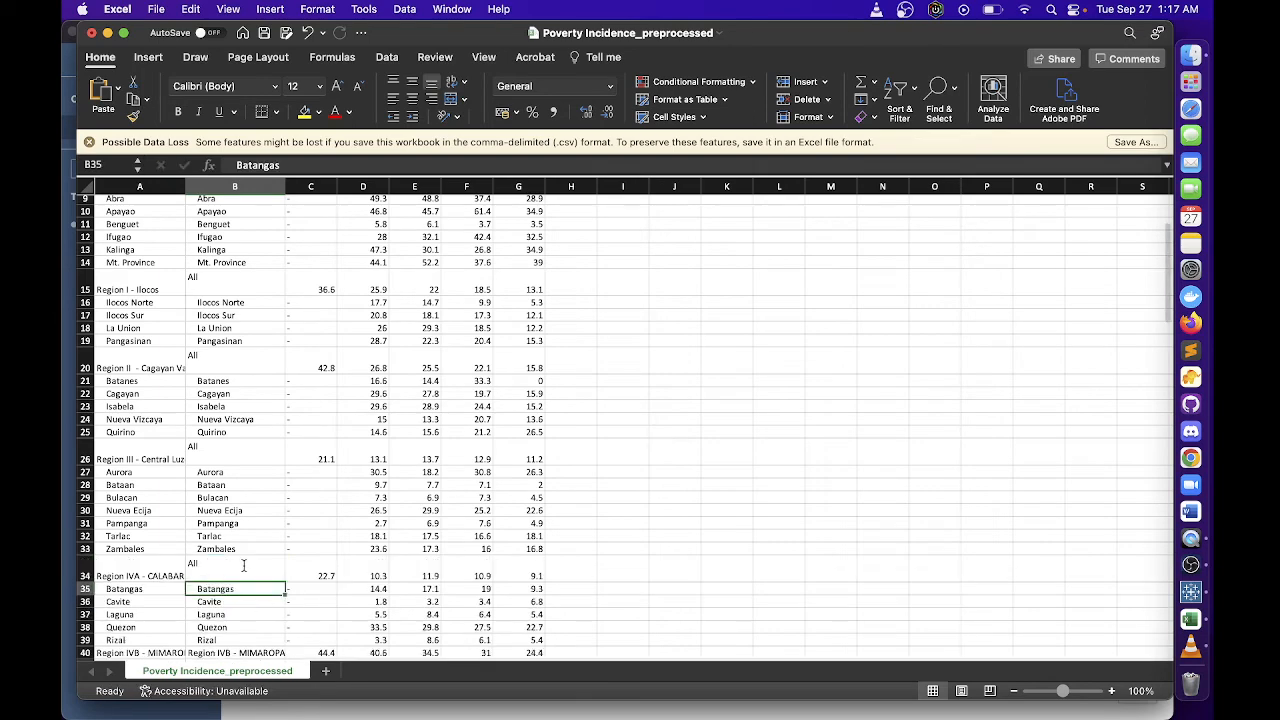
Replace the Province entries for Region IVB - MIMAROPA in B40 and Region V - Bicol in B46 with All
{"action": "scroll", "coordinate": [243, 565], "scroll_direction": "down", "scroll_amount": 2}
{"action": "left_click", "coordinate": [232, 616]}
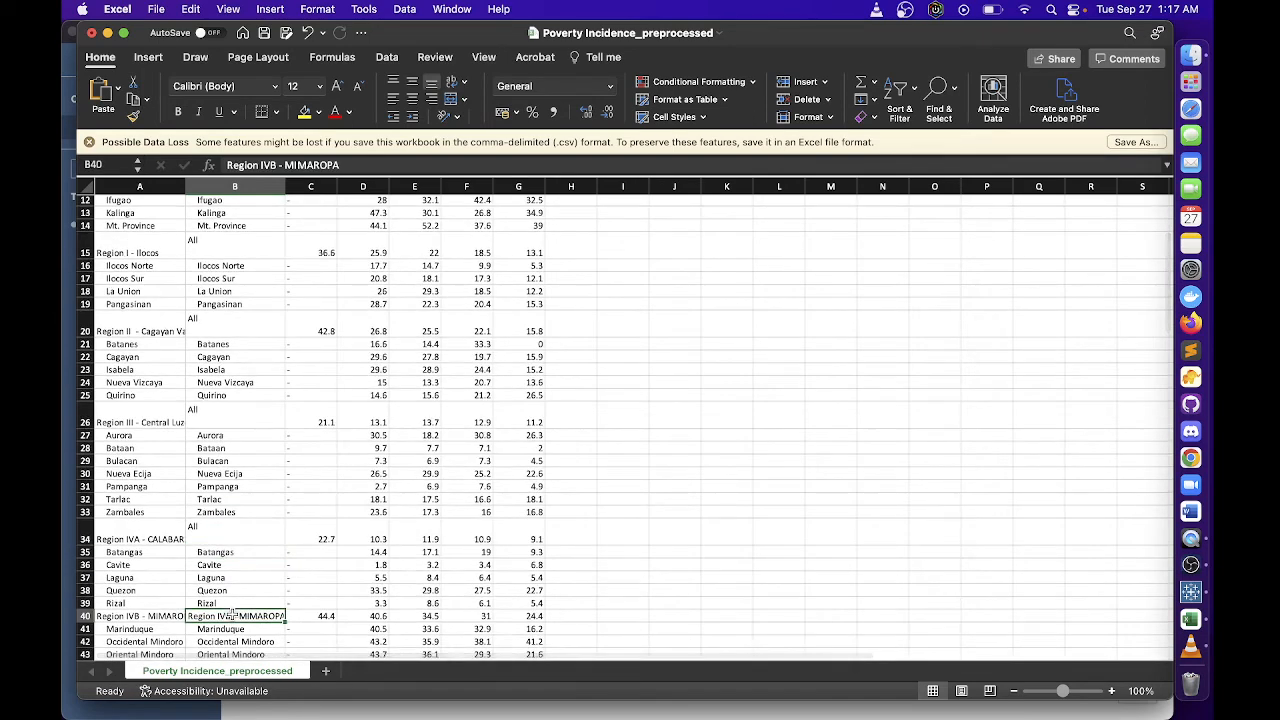
{"action": "type", "text": "All"}
{"action": "key", "text": "Return"}
{"action": "scroll", "coordinate": [262, 562], "scroll_direction": "down", "scroll_amount": 5}
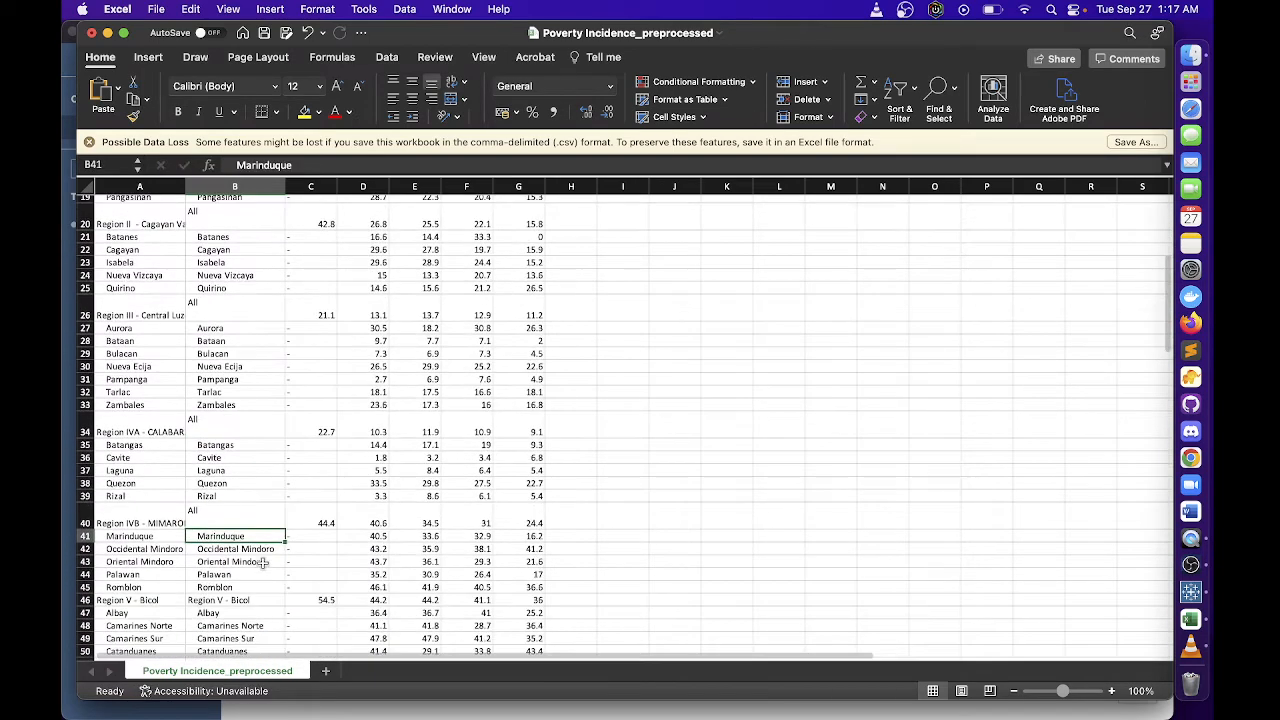
{"action": "scroll", "coordinate": [262, 562], "scroll_direction": "down", "scroll_amount": 2}
{"action": "left_click", "coordinate": [240, 568]}
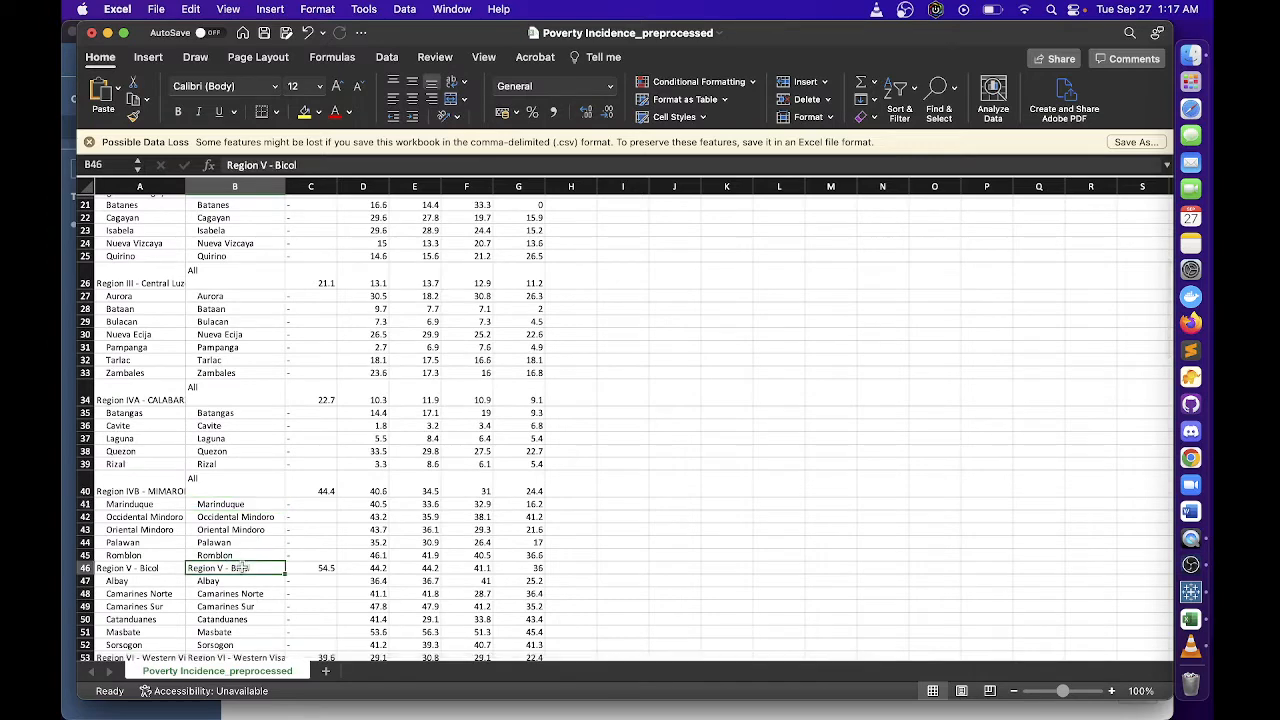
{"action": "type", "text": "All"}
{"action": "key", "text": "Return"}
Set the Province to All for Region VI - Western Visayas in B53 and Region VII - Central Visayas in B60
{"action": "scroll", "coordinate": [444, 538], "scroll_direction": "down", "scroll_amount": 2}
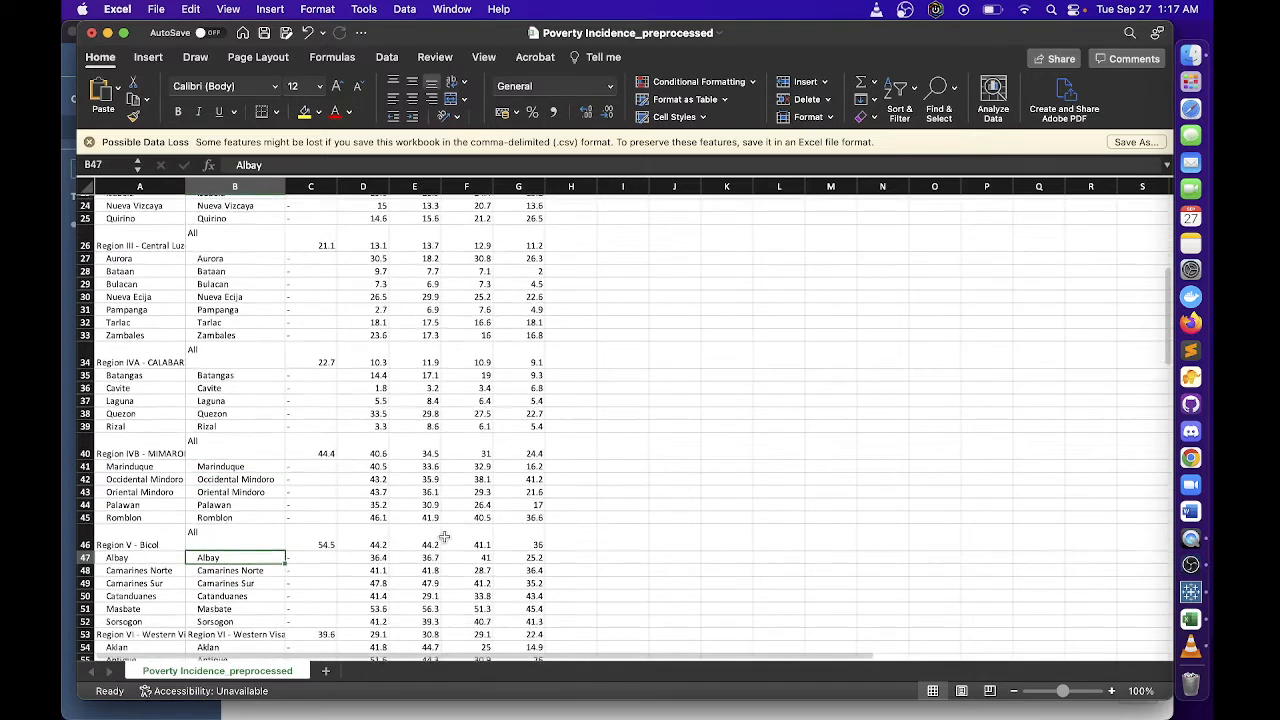
{"action": "scroll", "coordinate": [410, 522], "scroll_direction": "down", "scroll_amount": 3}
{"action": "left_click", "coordinate": [279, 588]}
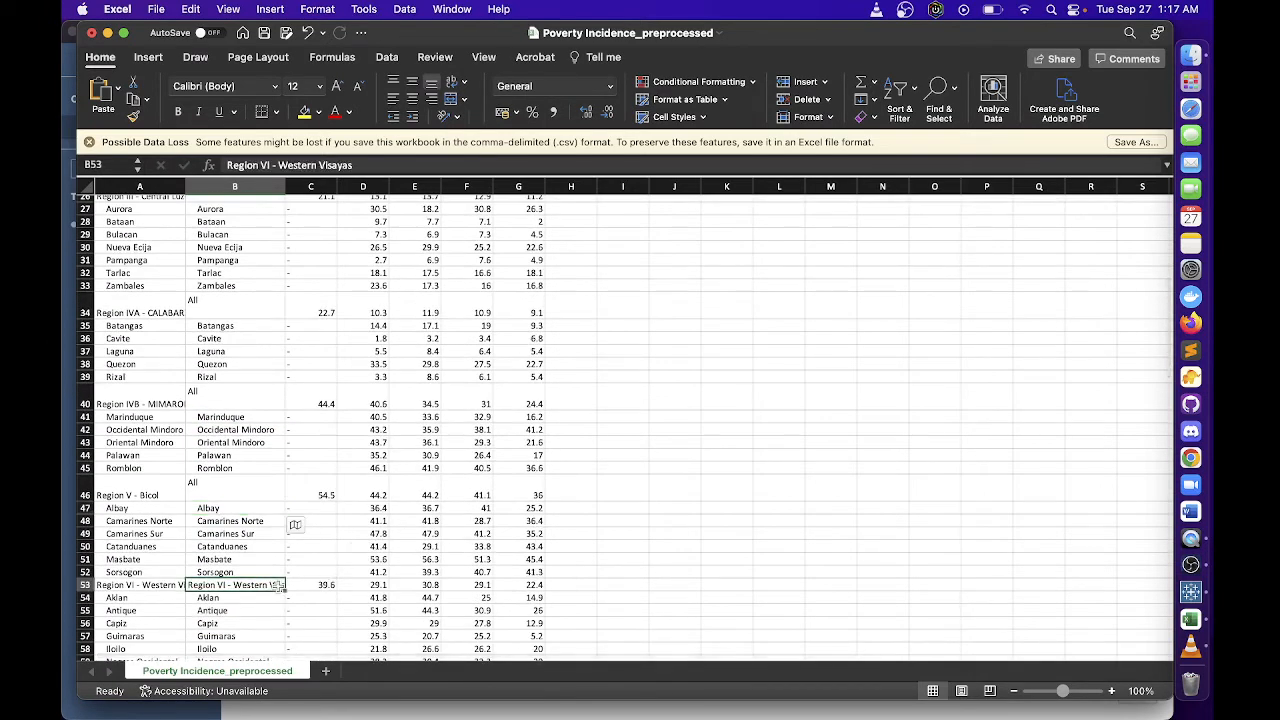
{"action": "type", "text": "All"}
{"action": "key", "text": "Return"}
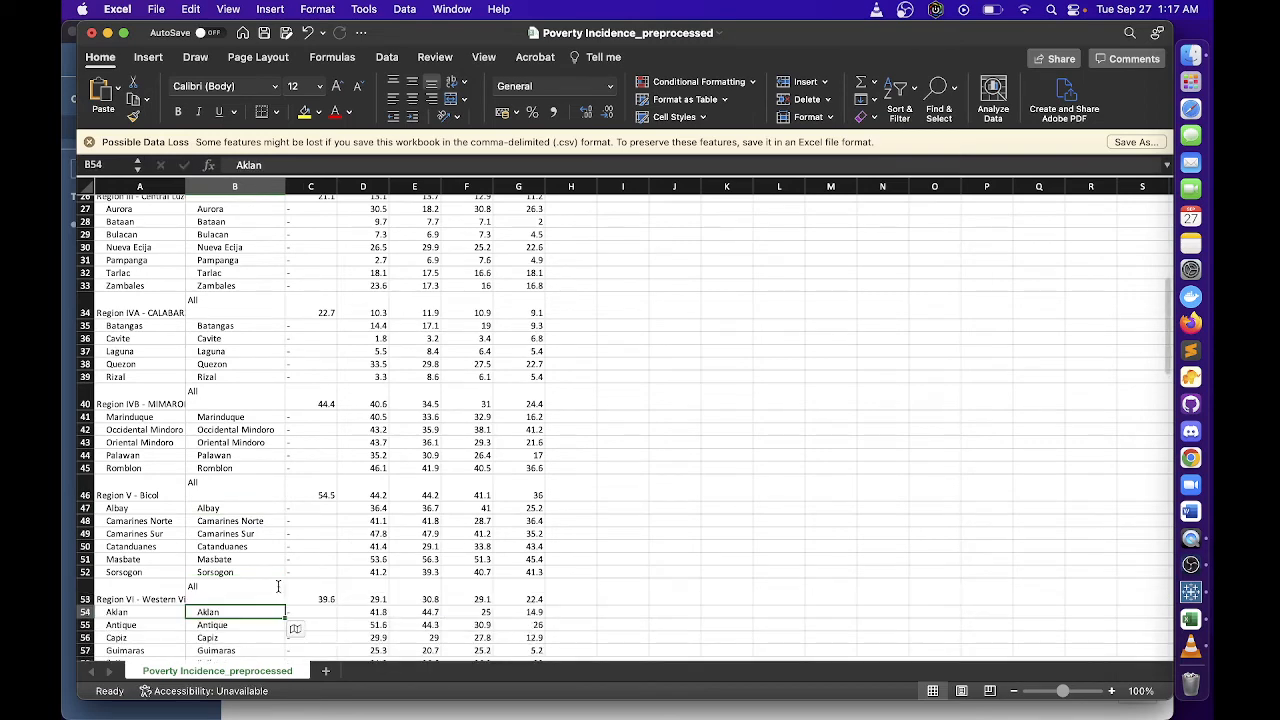
{"action": "scroll", "coordinate": [275, 575], "scroll_direction": "down", "scroll_amount": 5}
{"action": "left_click", "coordinate": [242, 556]}
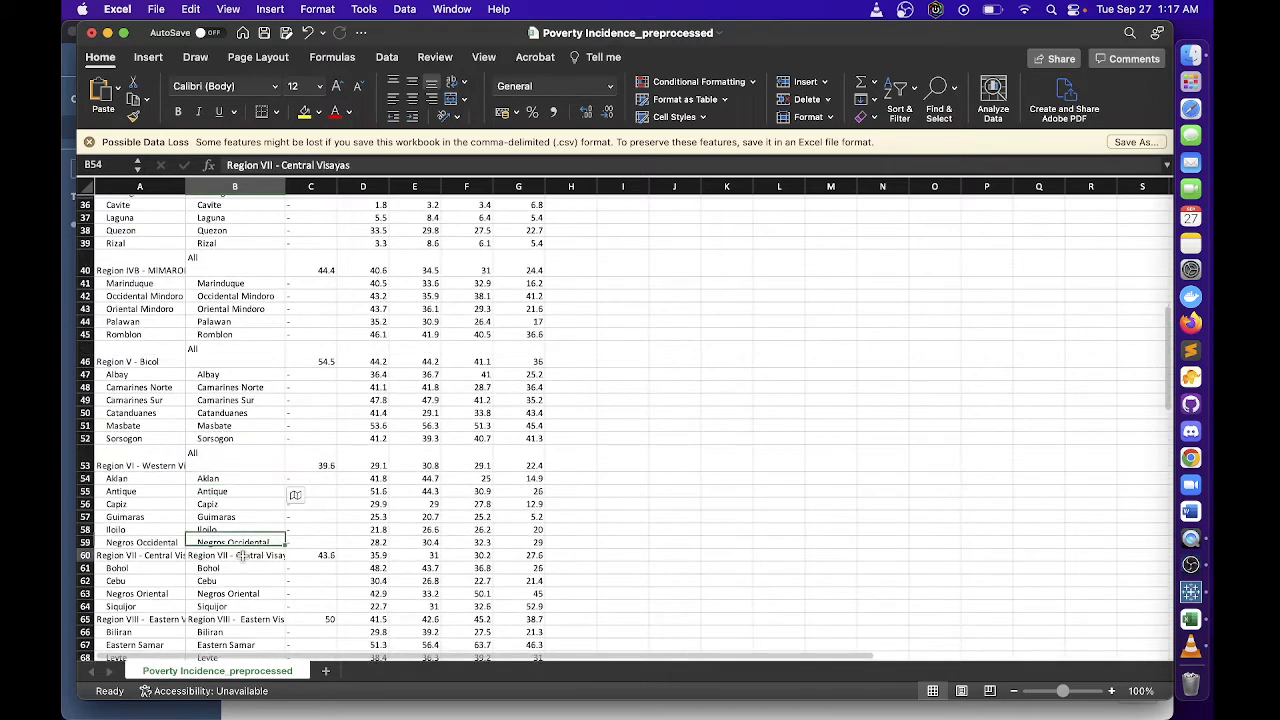
{"action": "type", "text": "All"}
{"action": "key", "text": "Return"}
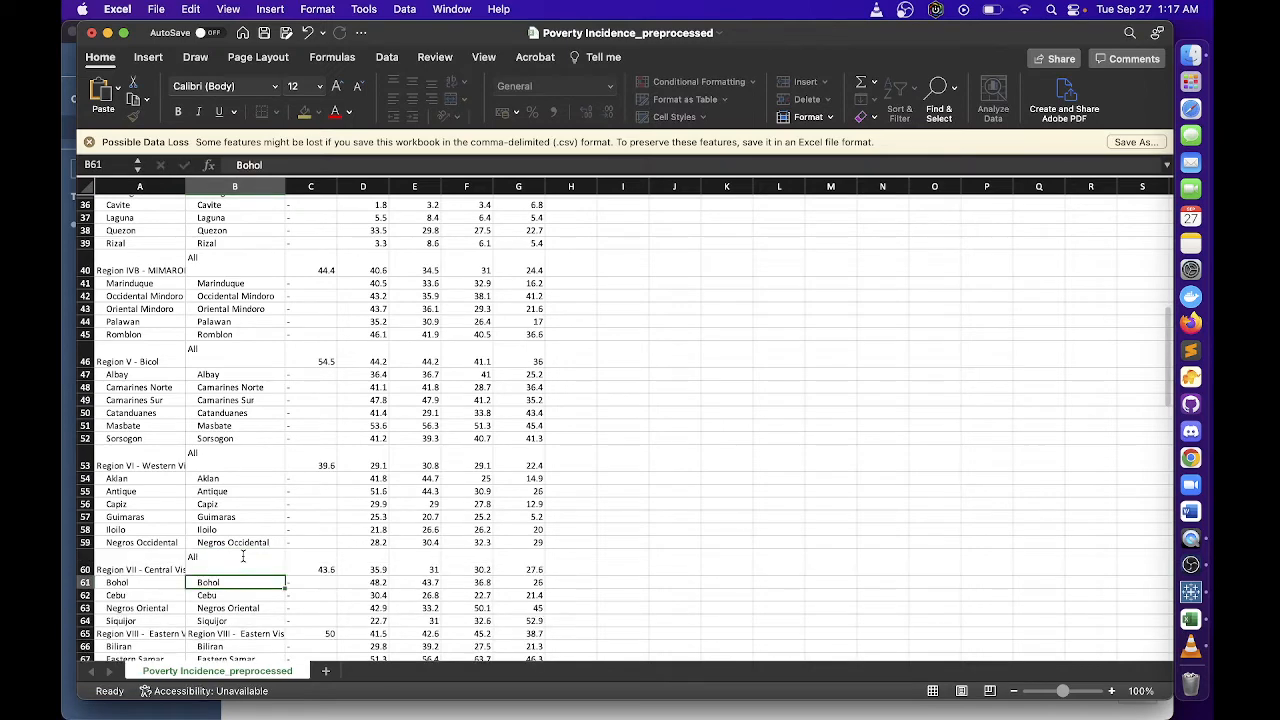
Enter All in the Province column for Region VIII - Eastern Visayas (B65) and Region IX - Zamboanga Peninsula (B72)
{"action": "left_click", "coordinate": [226, 634]}
{"action": "type", "text": "A"}
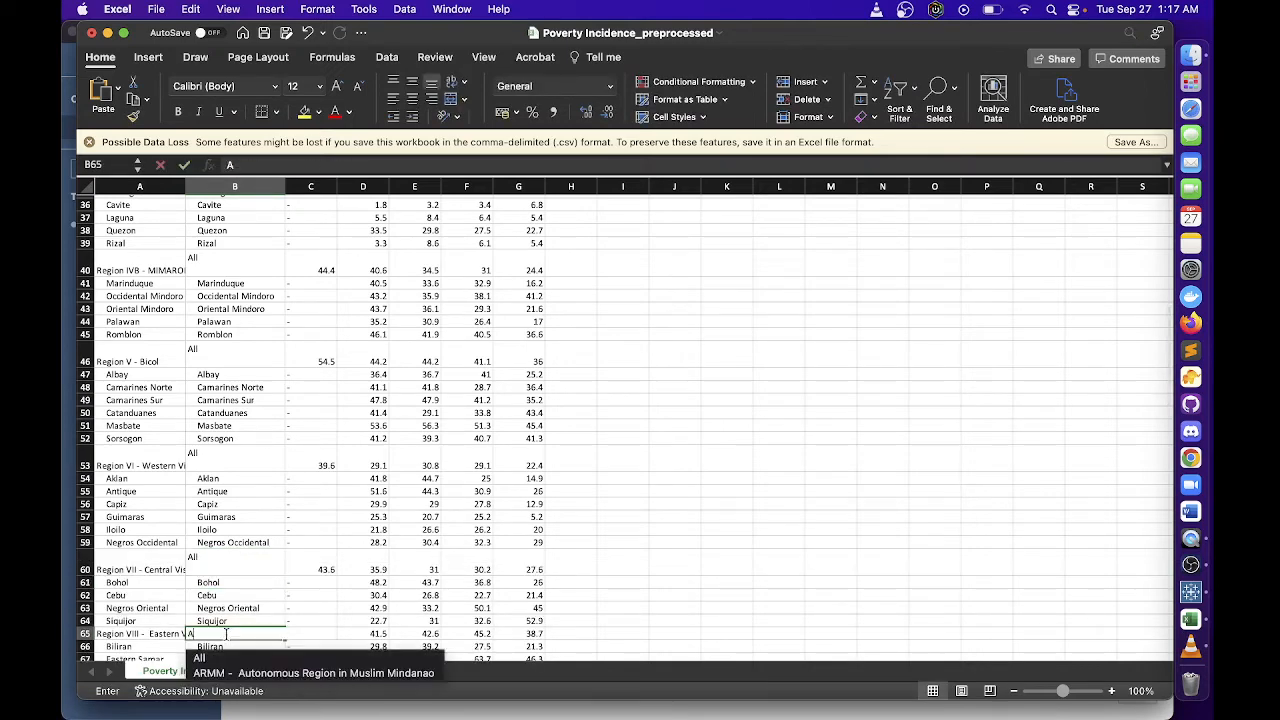
{"action": "type", "text": "ll"}
{"action": "key", "text": "Return"}
{"action": "scroll", "coordinate": [368, 529], "scroll_direction": "down", "scroll_amount": 8}
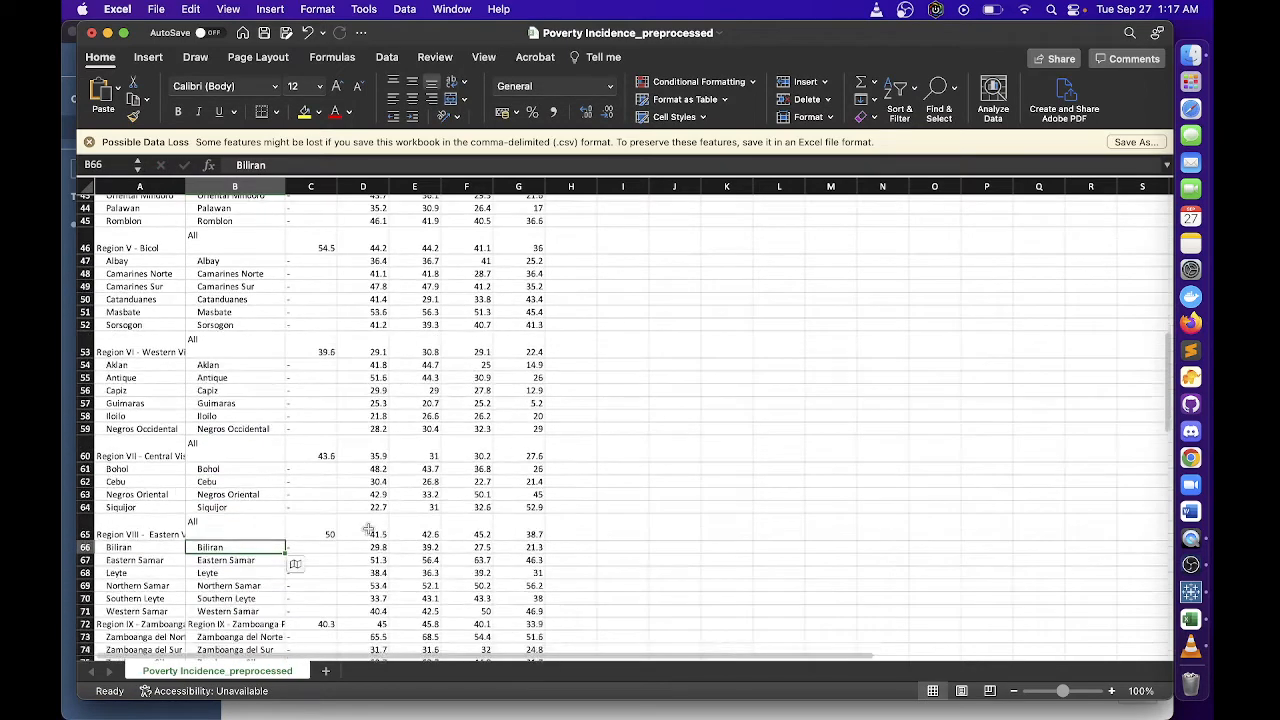
{"action": "left_click", "coordinate": [218, 627]}
{"action": "type", "text": "A"}
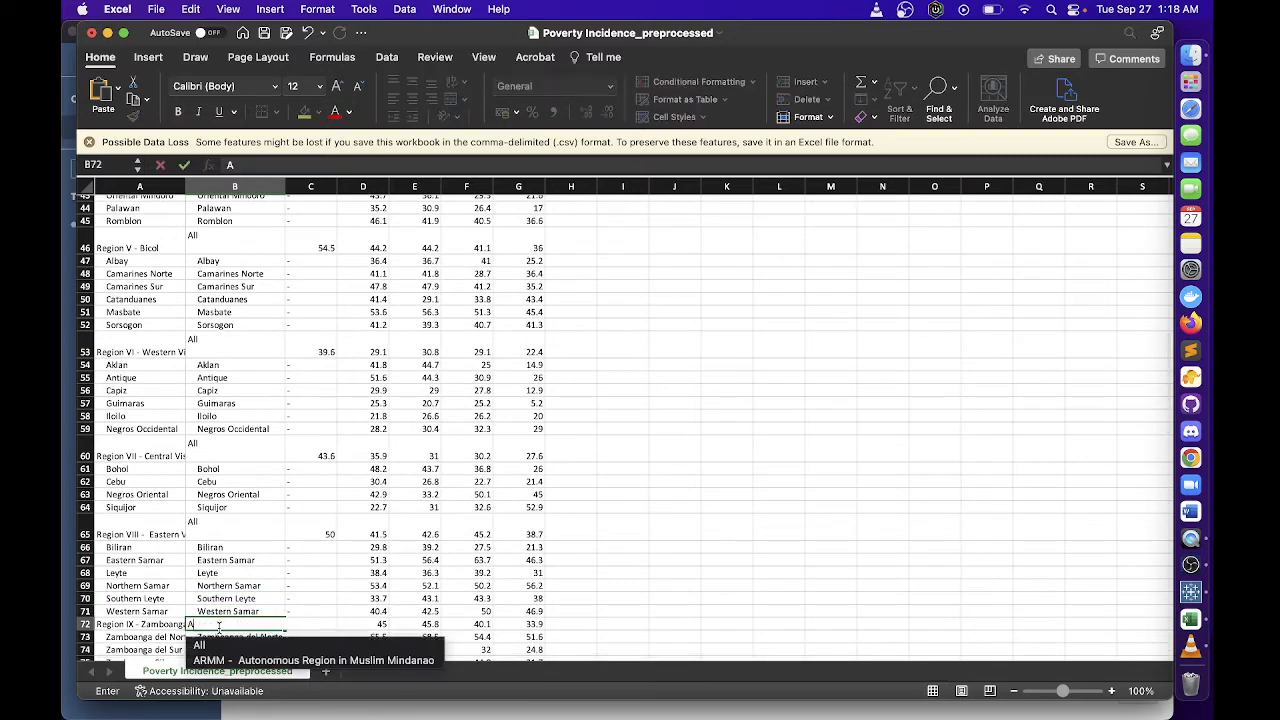
{"action": "type", "text": "ll"}
{"action": "key", "text": "Return"}
{"action": "scroll", "coordinate": [301, 532], "scroll_direction": "down", "scroll_amount": 5}
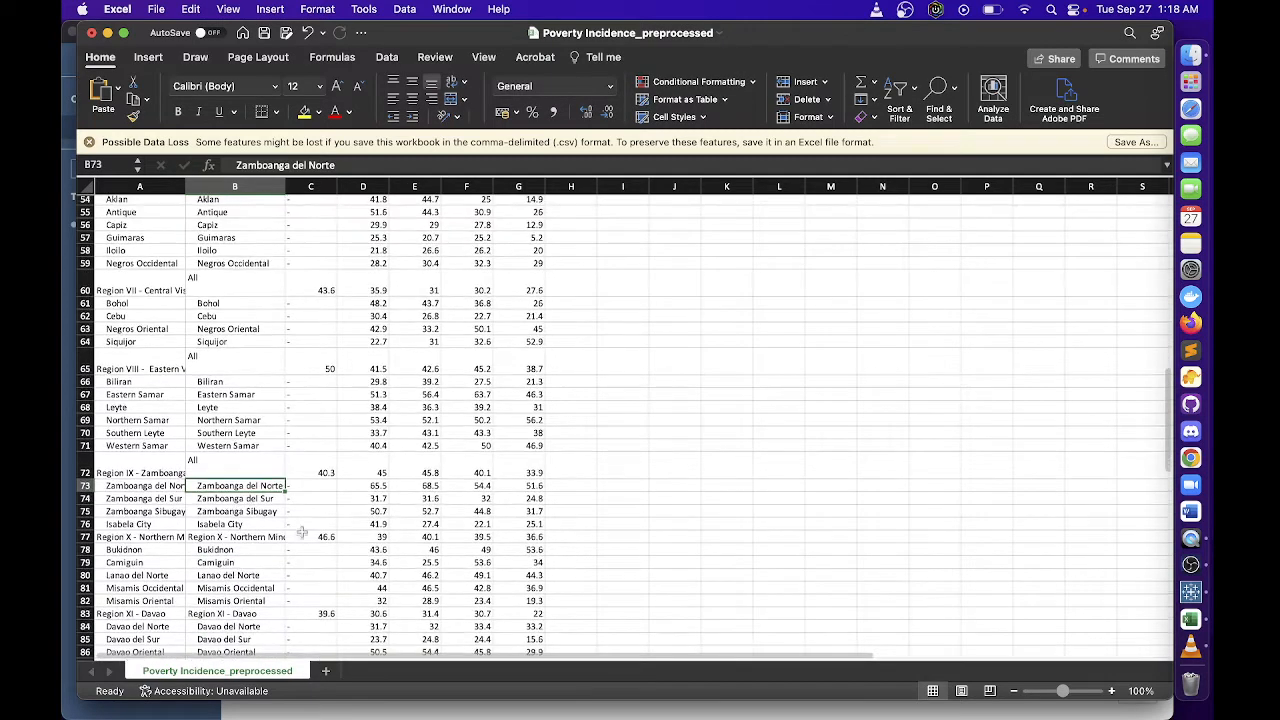
Replace the Province entries for Region X in B77 and Region XI - Davao in B83 with All
{"action": "left_click", "coordinate": [265, 537]}
{"action": "type", "text": "All"}
{"action": "key", "text": "Return"}
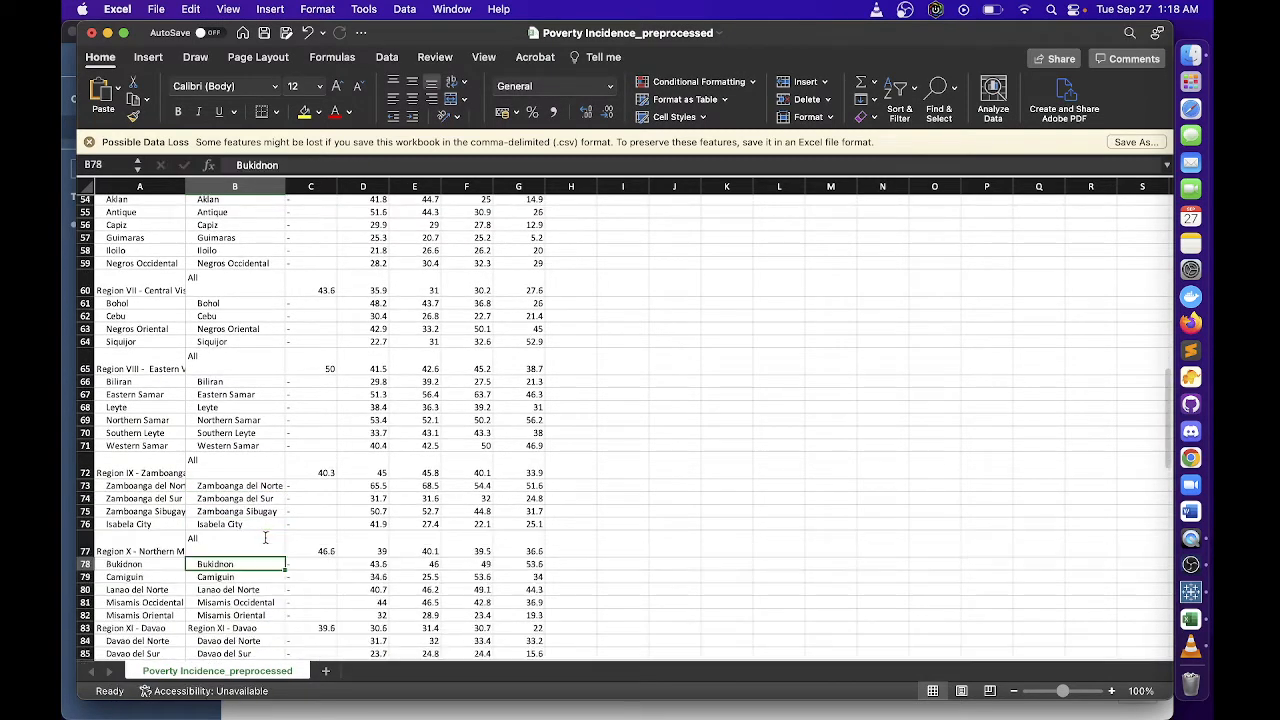
{"action": "scroll", "coordinate": [265, 537], "scroll_direction": "down", "scroll_amount": 4}
{"action": "left_click", "coordinate": [240, 520]}
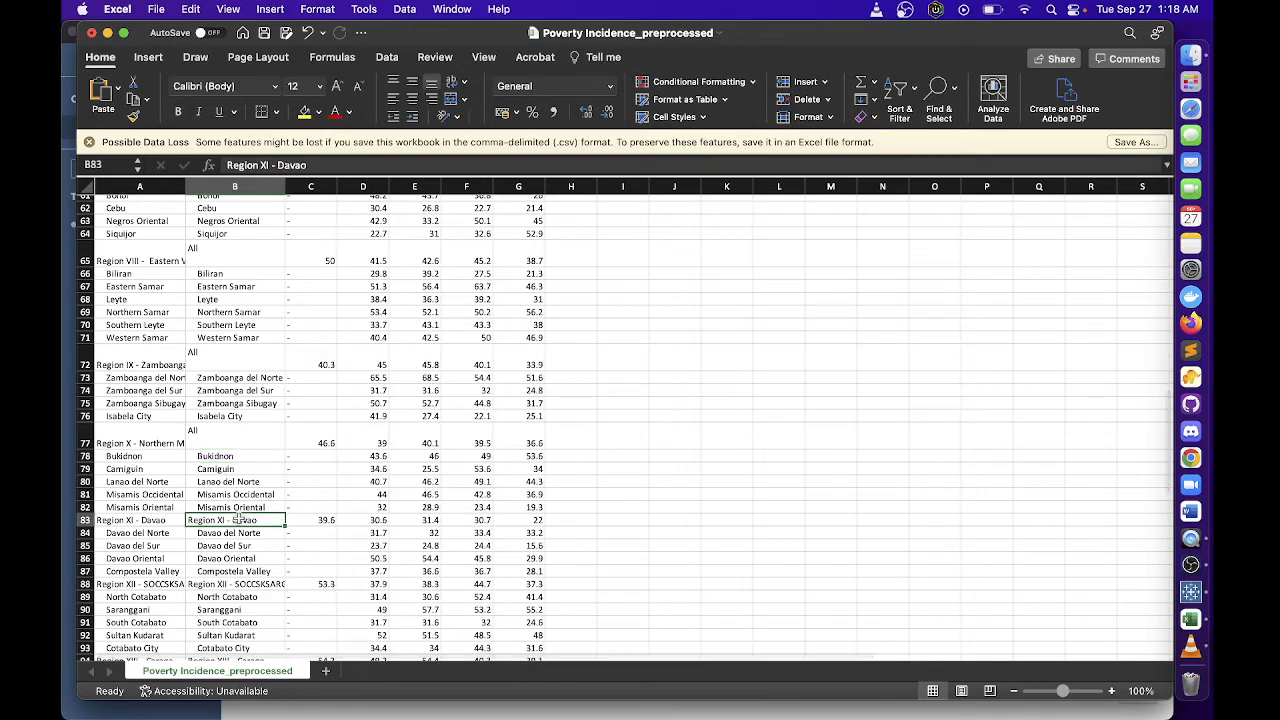
{"action": "type", "text": "All"}
{"action": "key", "text": "Return"}
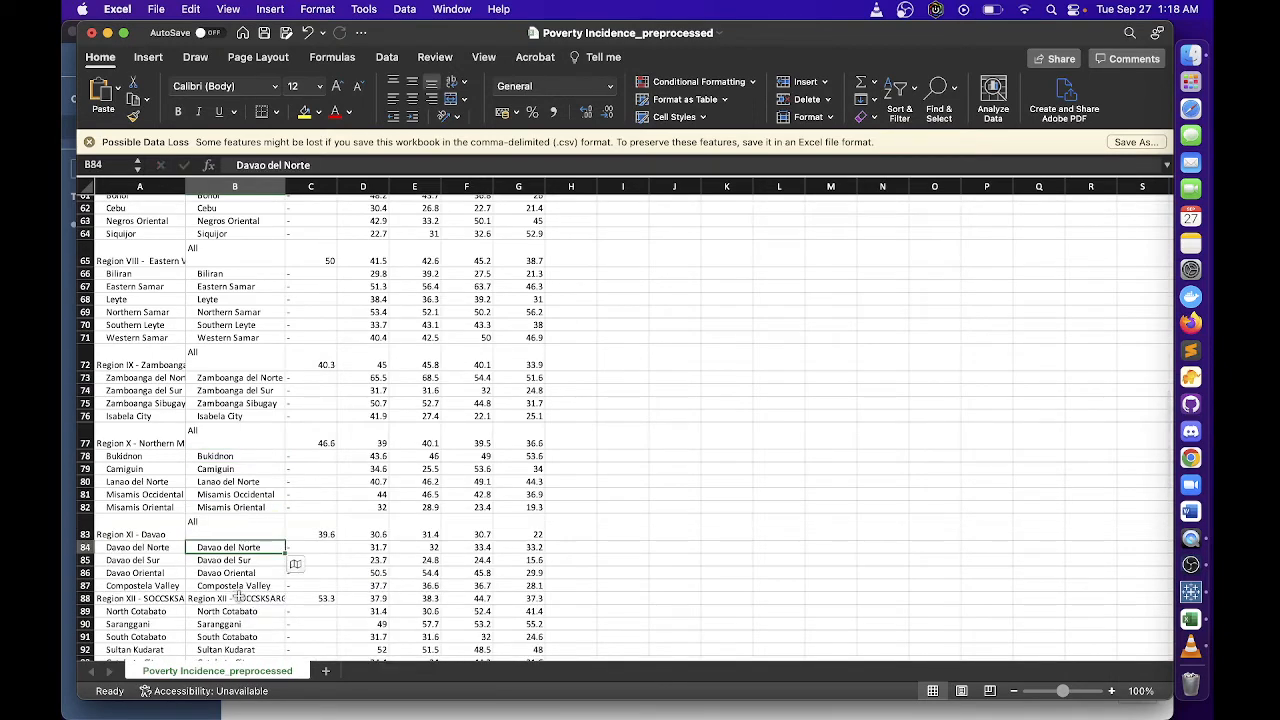
Set the Province to All for Region XII in B88 and Region XIII - Caraga in B94
{"action": "left_click", "coordinate": [240, 597]}
{"action": "type", "text": "All"}
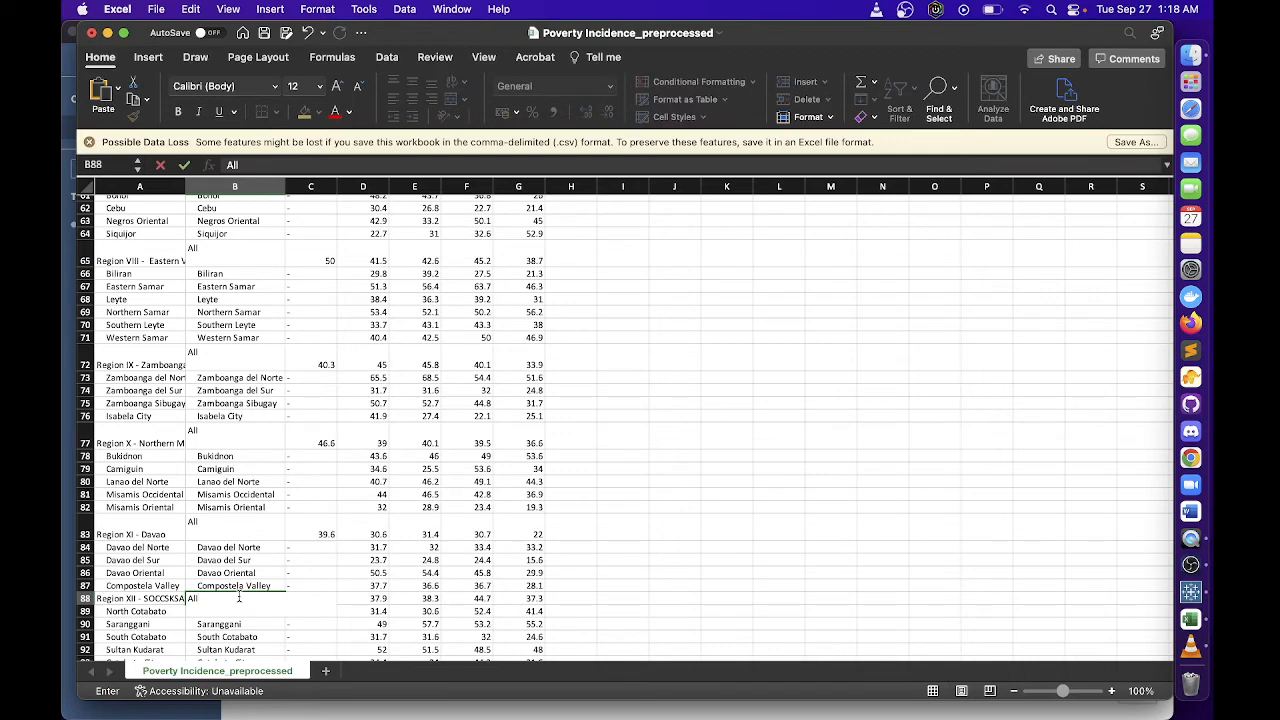
{"action": "key", "text": "Return"}
{"action": "scroll", "coordinate": [240, 595], "scroll_direction": "down", "scroll_amount": 3}
{"action": "left_click", "coordinate": [240, 590]}
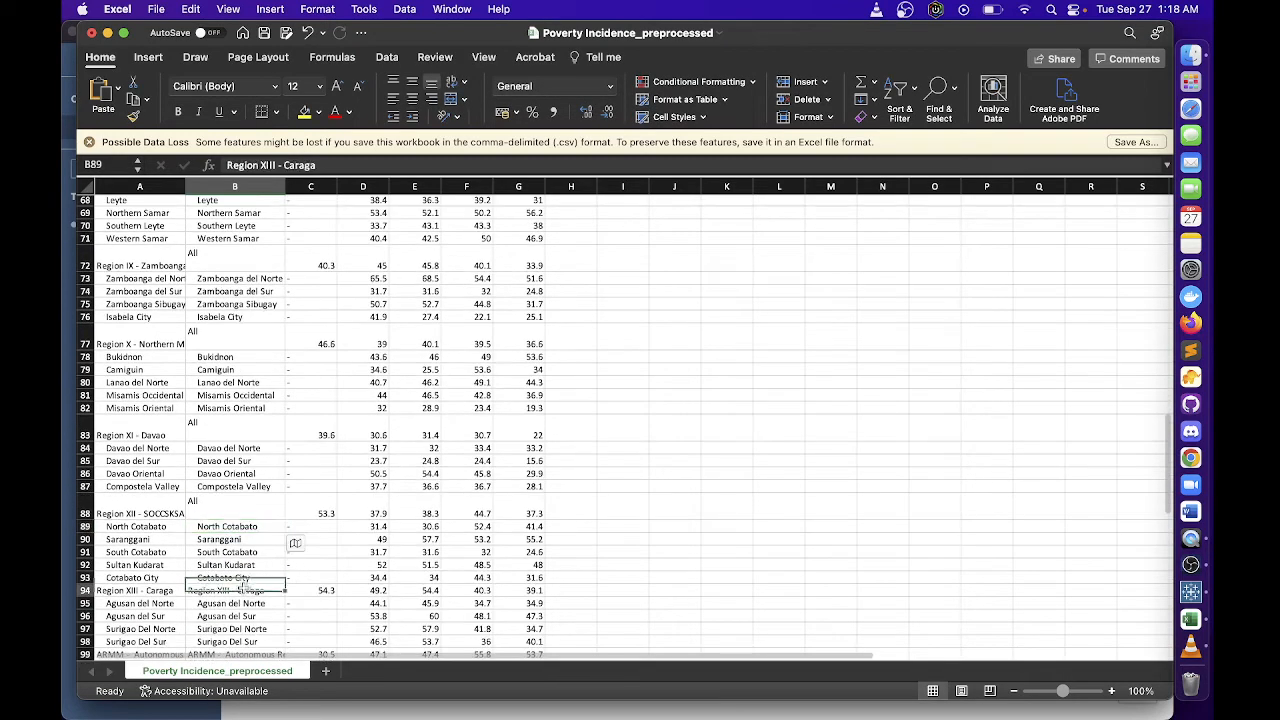
{"action": "type", "text": "All"}
{"action": "key", "text": "Return"}
Enter All in the Province column for the ARMM regional row in B99
{"action": "scroll", "coordinate": [285, 585], "scroll_direction": "down", "scroll_amount": 3}
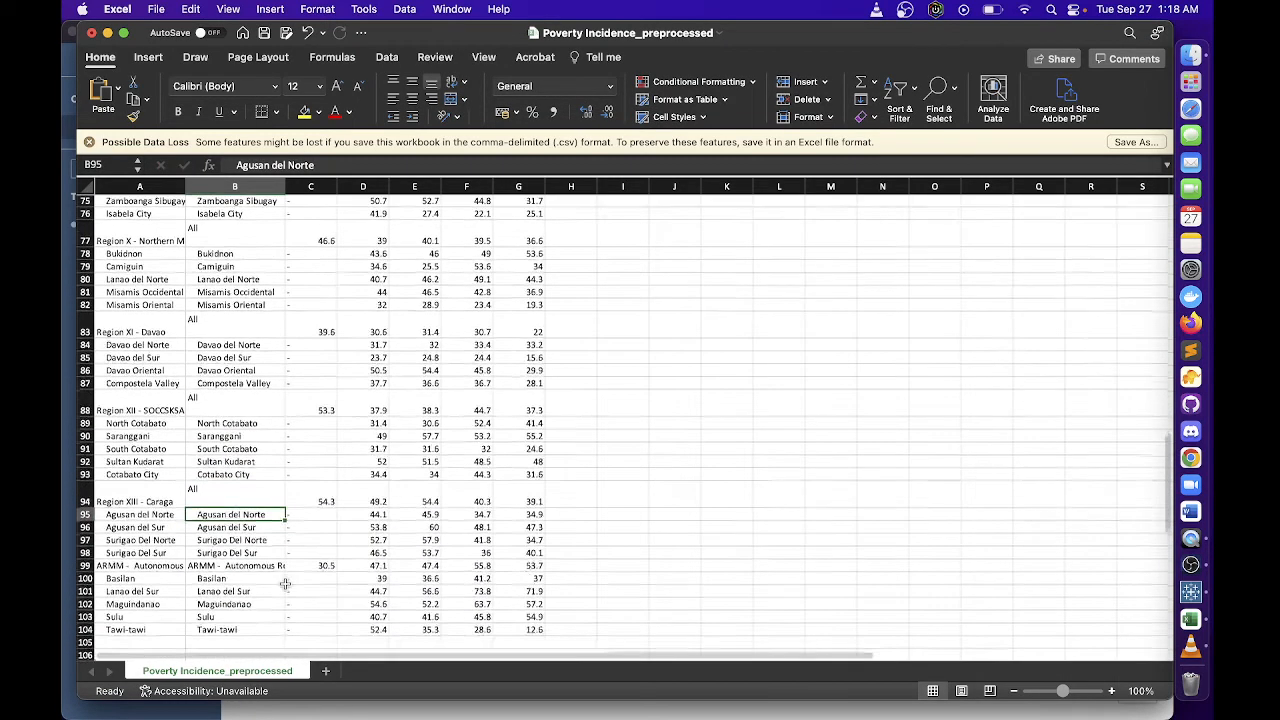
{"action": "scroll", "coordinate": [285, 585], "scroll_direction": "down", "scroll_amount": 2}
{"action": "left_click", "coordinate": [243, 520]}
{"action": "type", "text": "All"}
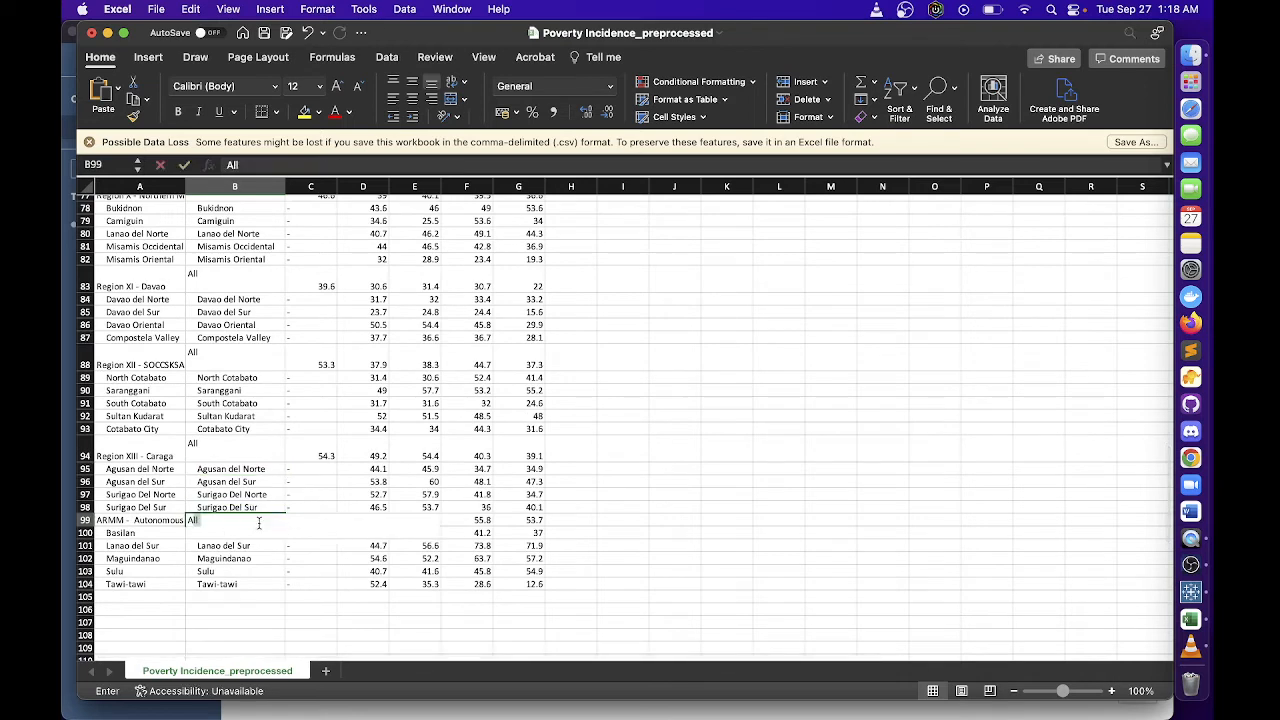
{"action": "key", "text": "Return"}
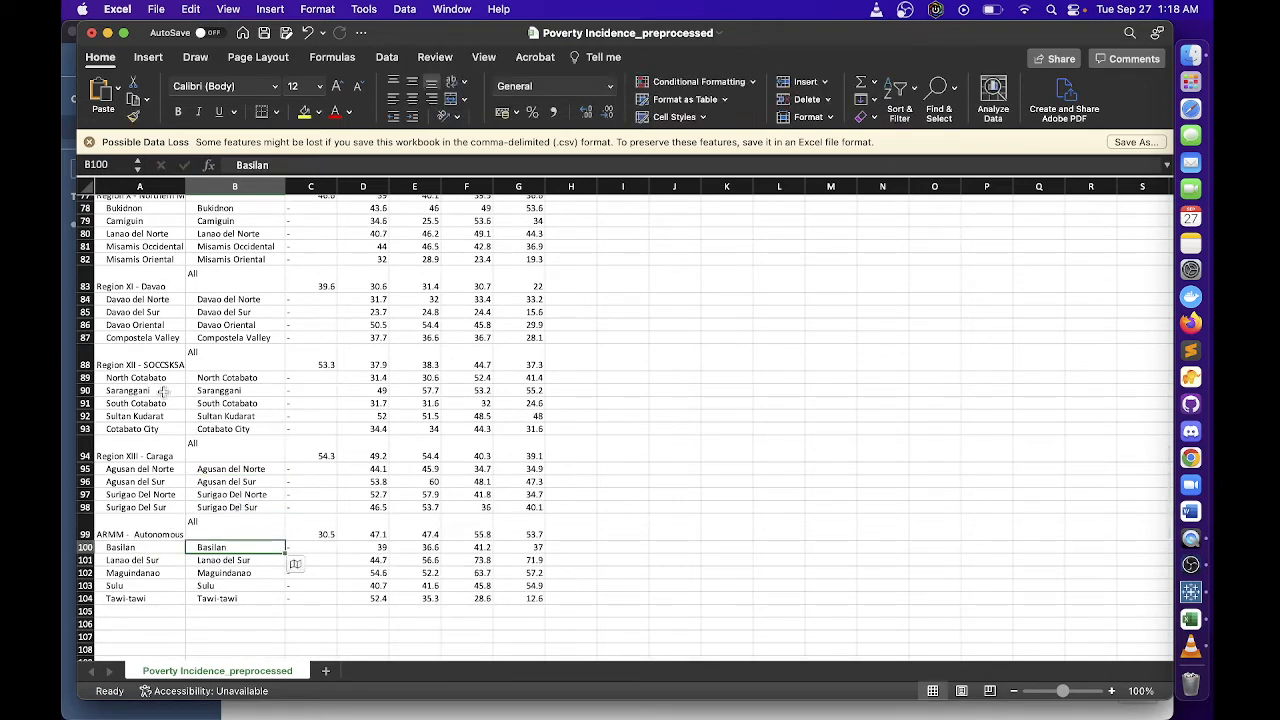
Replace PHILIPPINES with All in both the Province cell B2 and the Region cell A2
{"action": "scroll", "coordinate": [240, 410], "scroll_direction": "up", "scroll_amount": 20}
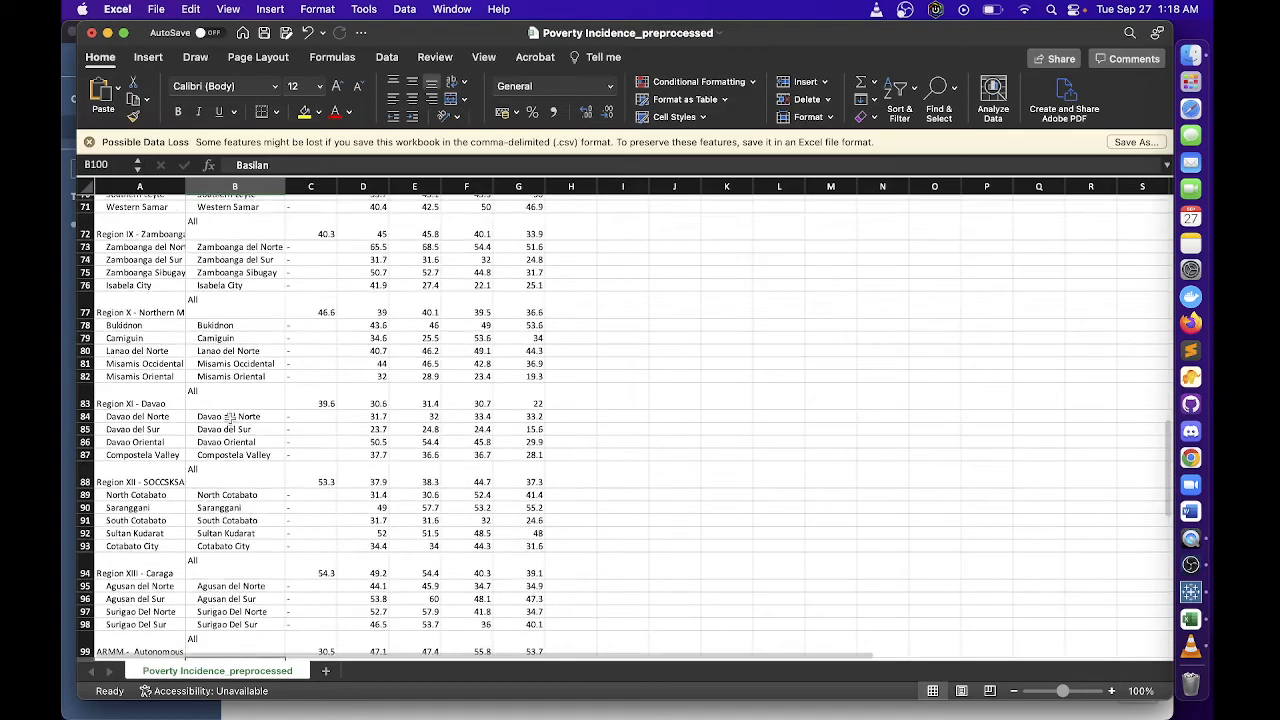
{"action": "scroll", "coordinate": [234, 422], "scroll_direction": "up", "scroll_amount": 5}
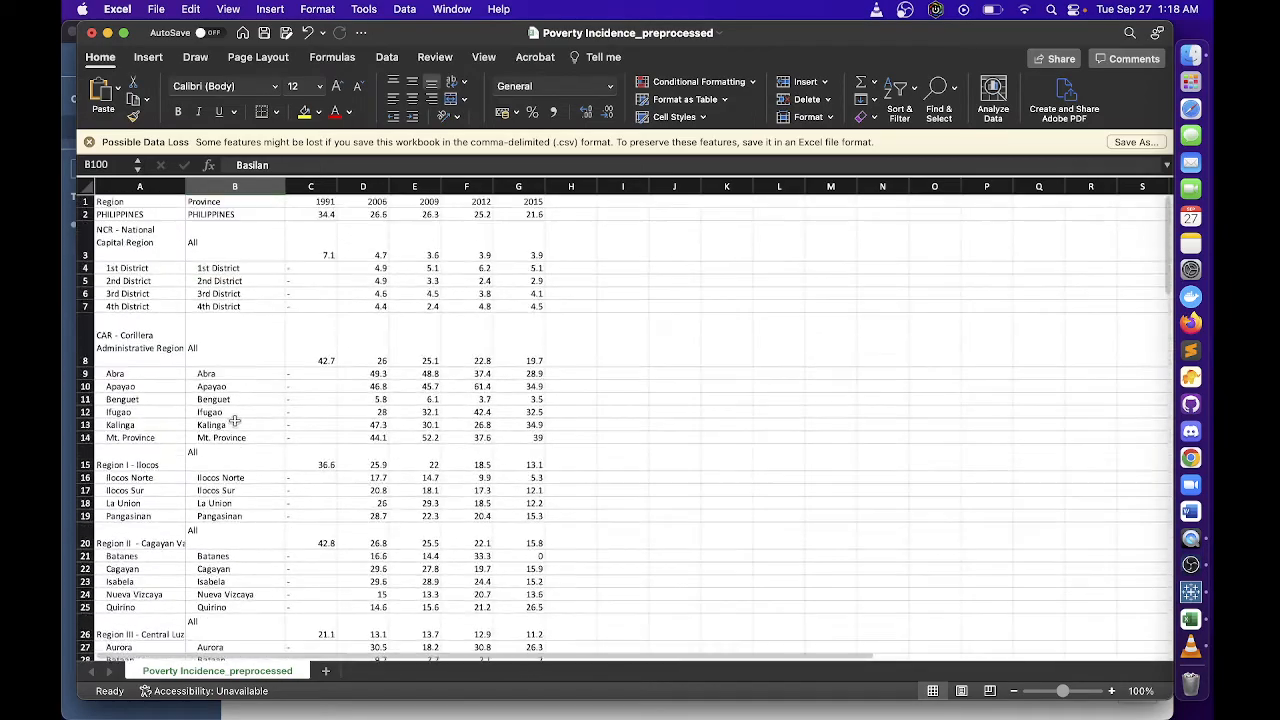
{"action": "left_click", "coordinate": [217, 216]}
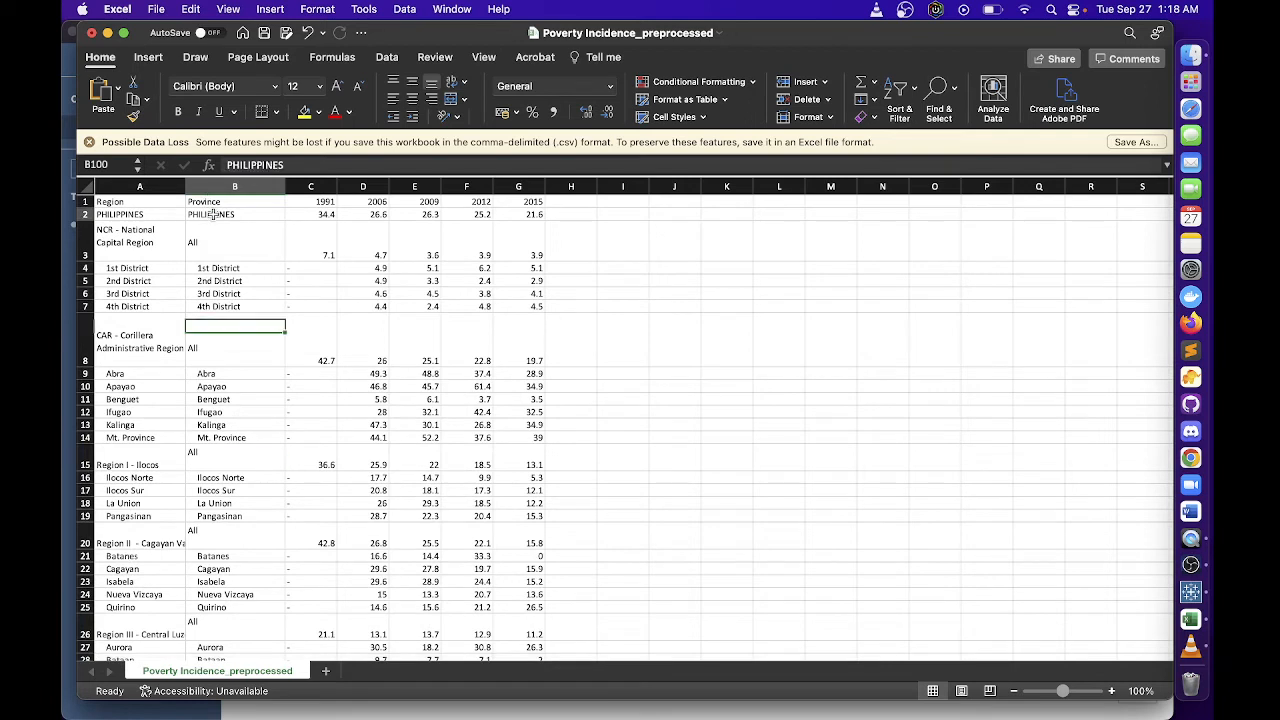
{"action": "type", "text": "All"}
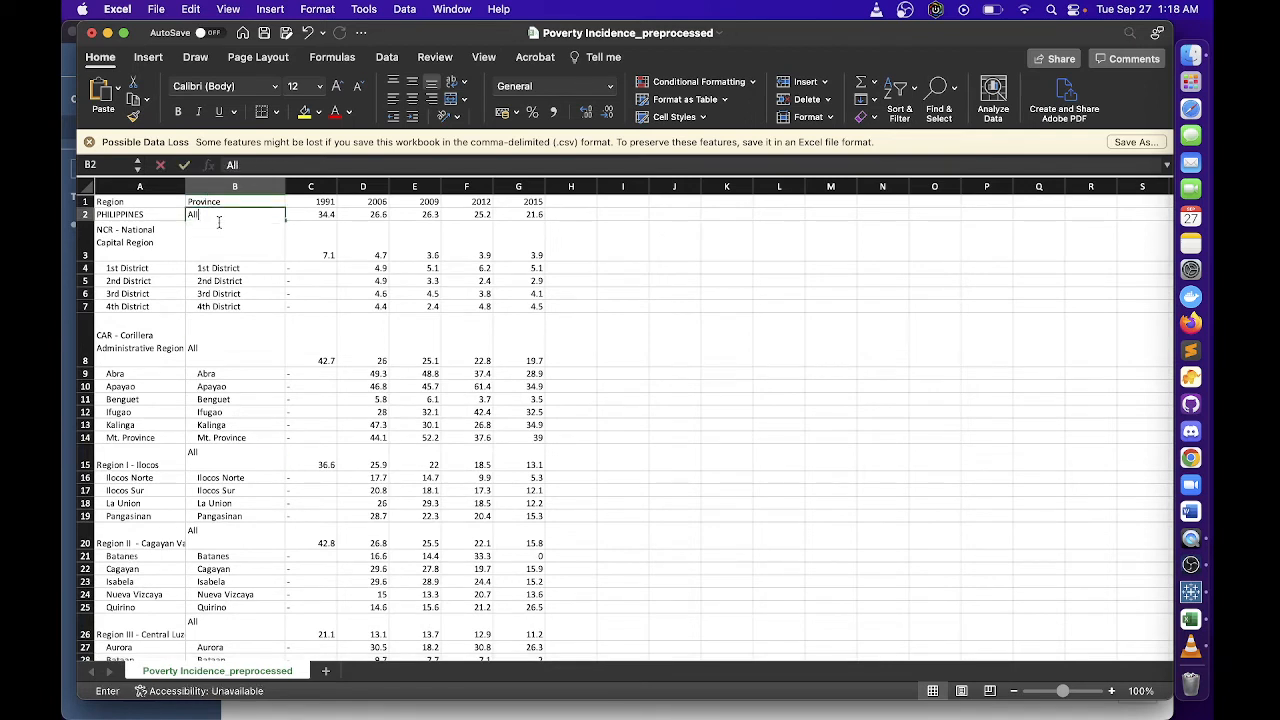
{"action": "key", "text": "Return"}
{"action": "left_click", "coordinate": [218, 222]}
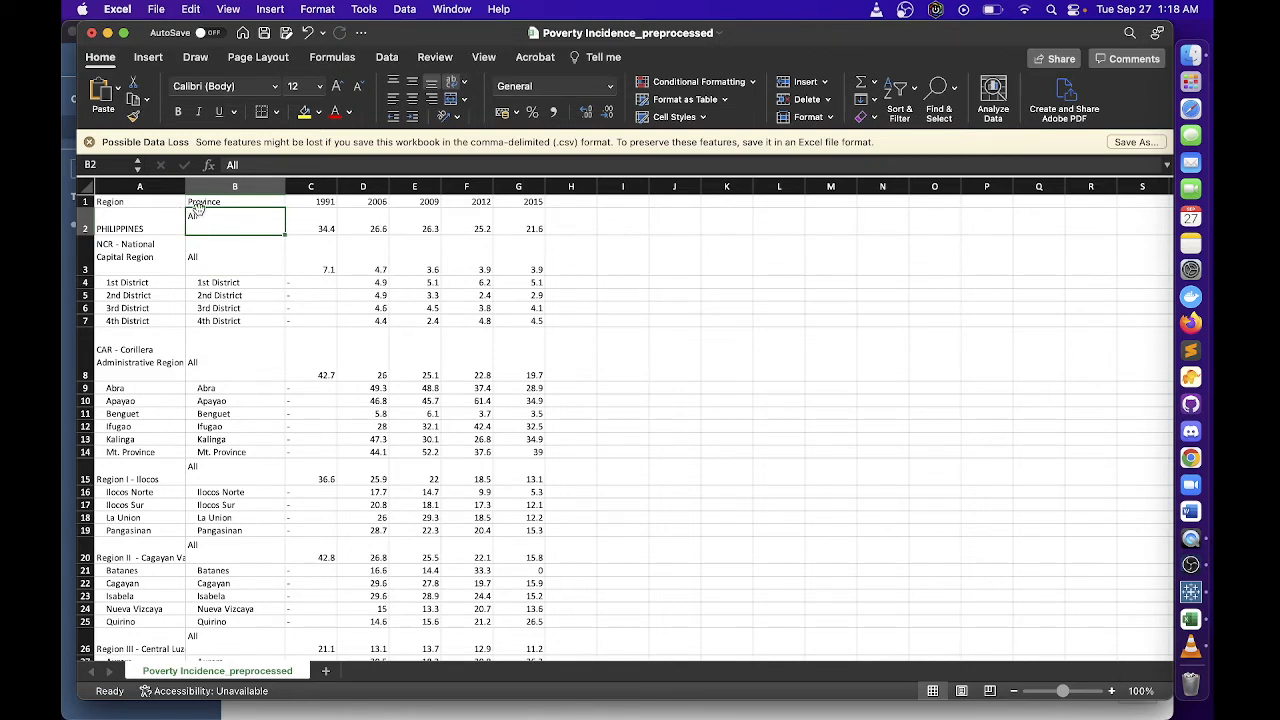
{"action": "left_click", "coordinate": [149, 221]}
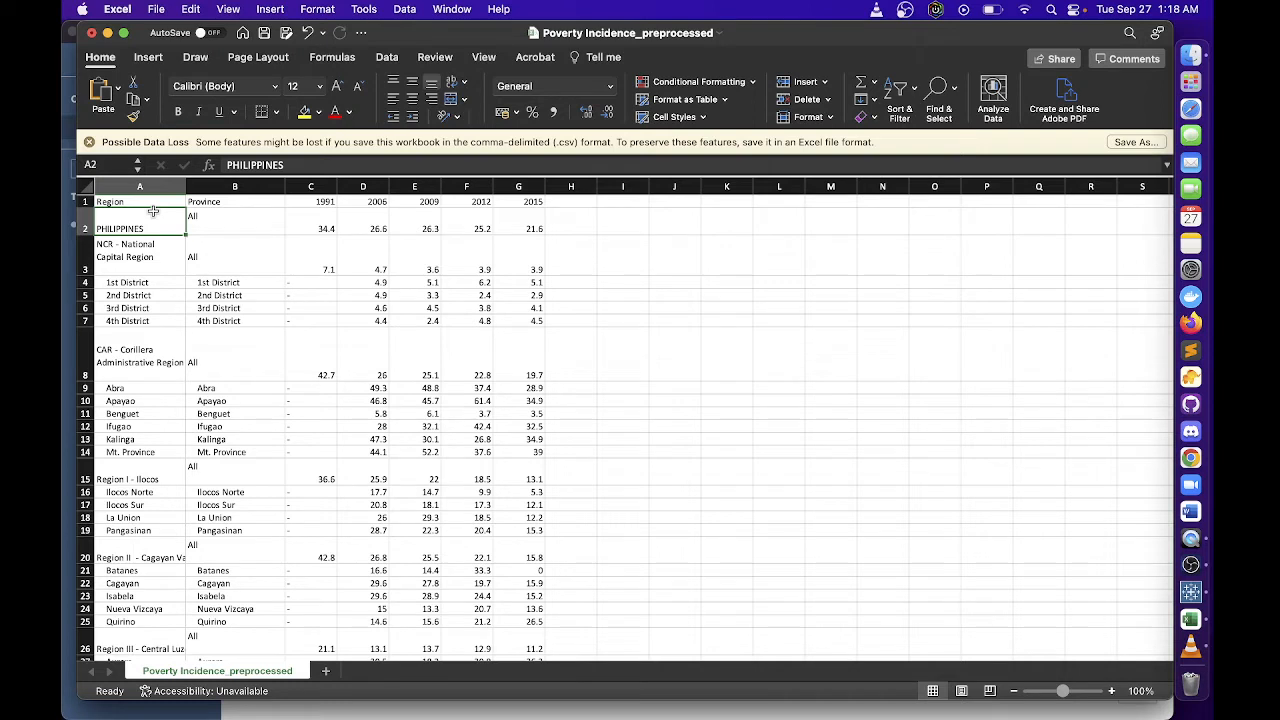
{"action": "type", "text": "All"}
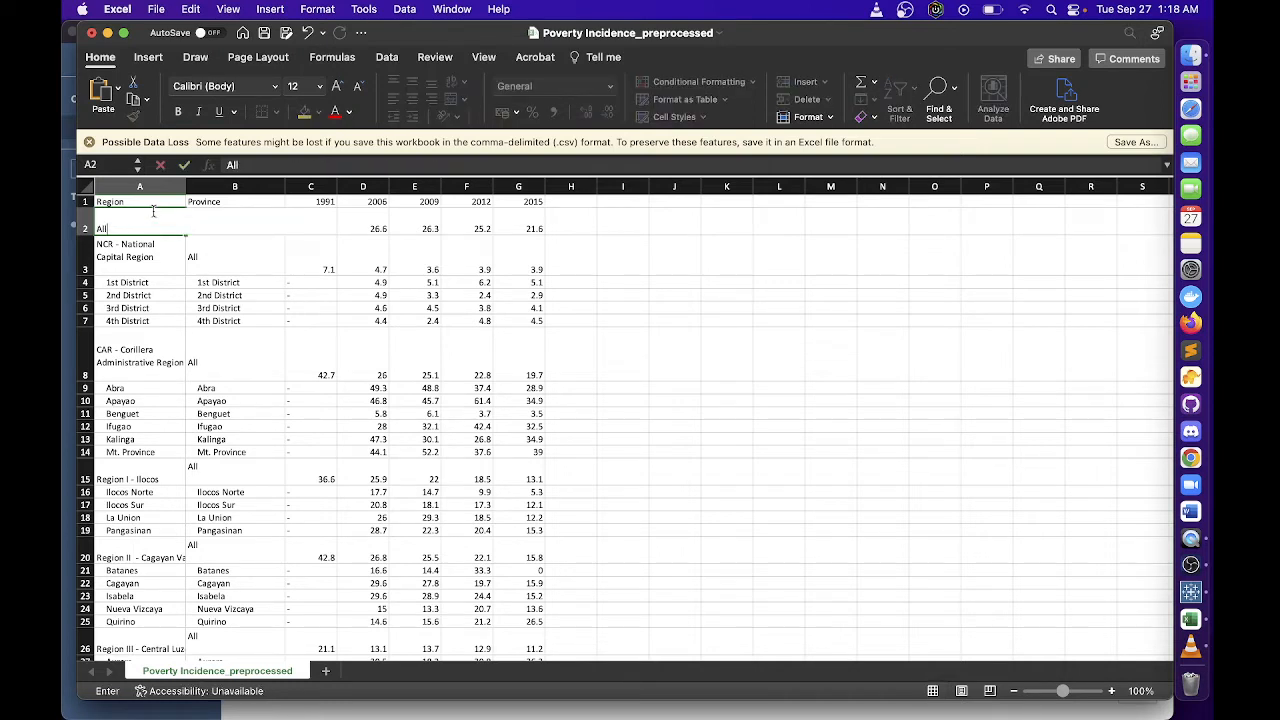
{"action": "key", "text": "Return"}
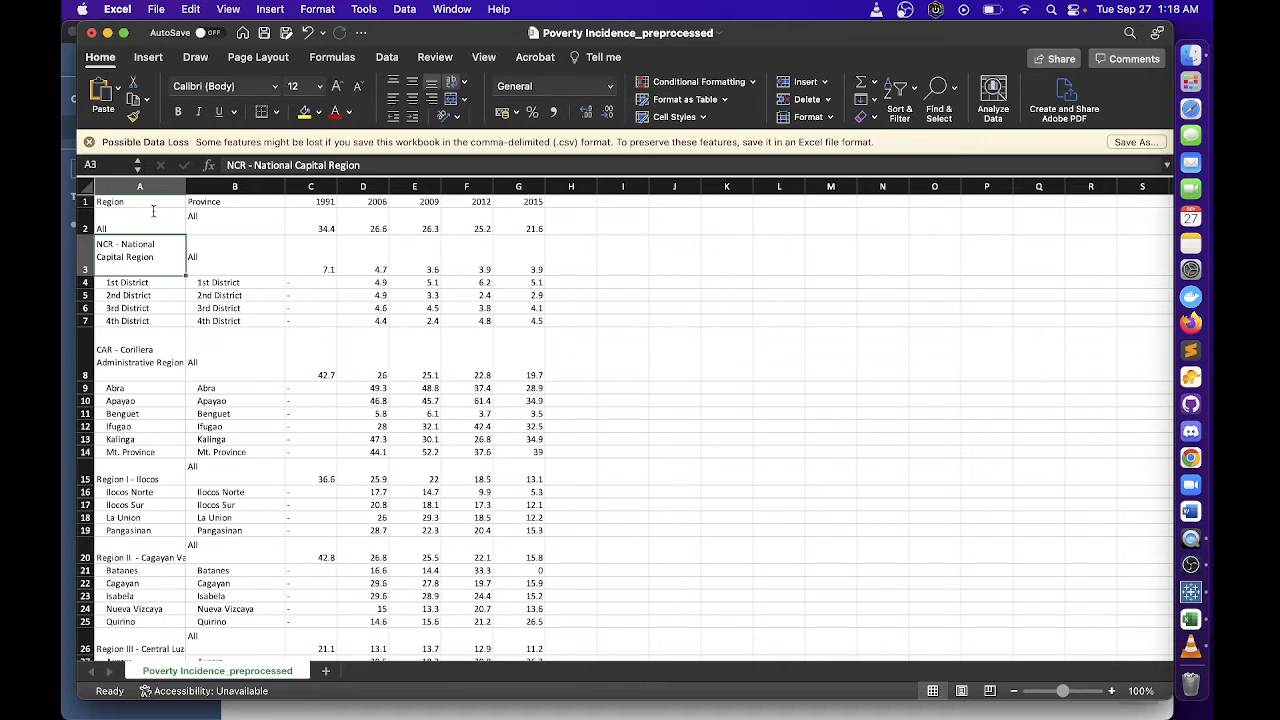
Fill NCR - National Capital Region from A3 down through A7 so its four districts carry the region name
{"action": "left_click", "coordinate": [178, 282]}
{"action": "left_click", "coordinate": [167, 256]}
{"action": "left_click", "coordinate": [202, 284]}
{"action": "left_click", "coordinate": [162, 272]}
{"action": "left_click_drag", "start_coordinate": [185, 276], "coordinate": [181, 322]}
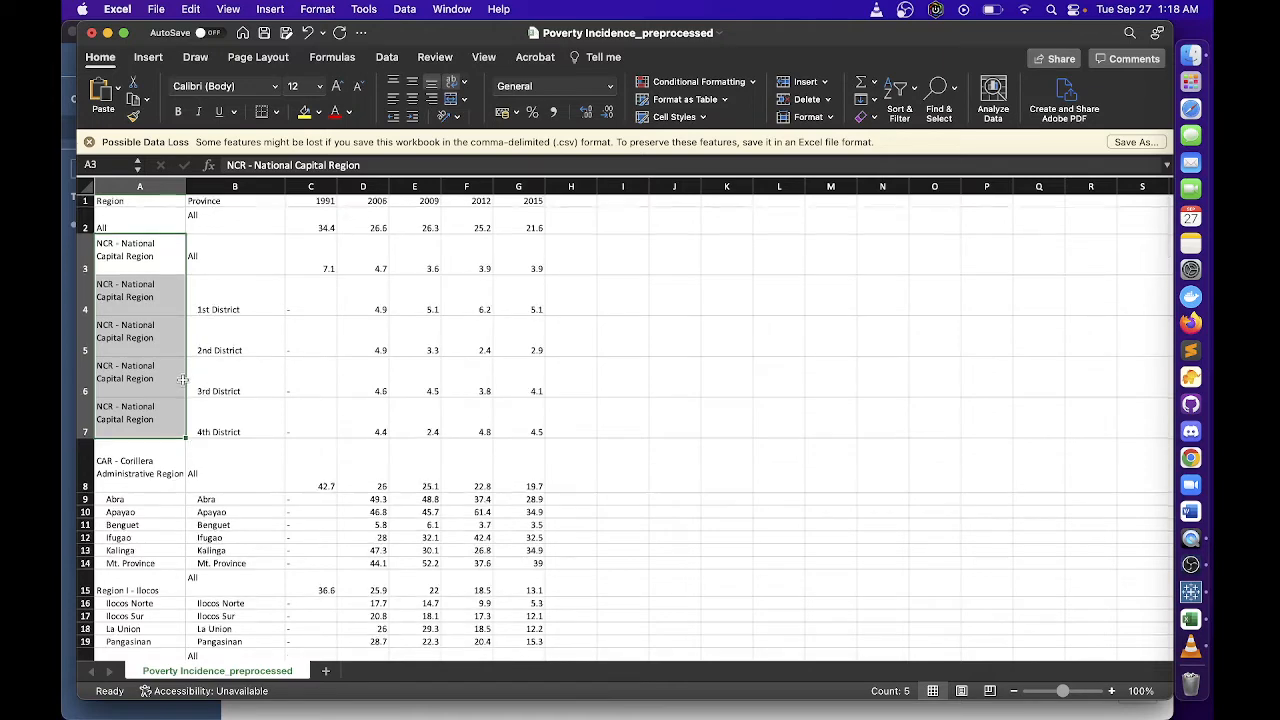
Fill the CAR - Corillera Administrative Region name from A8 down through A14 and Region I - Ilocos from A15 through A19
{"action": "scroll", "coordinate": [182, 420], "scroll_direction": "down", "scroll_amount": 2}
{"action": "left_click", "coordinate": [180, 451]}
{"action": "left_click_drag", "start_coordinate": [184, 453], "coordinate": [185, 518]}
{"action": "scroll", "coordinate": [250, 490], "scroll_direction": "down", "scroll_amount": 8}
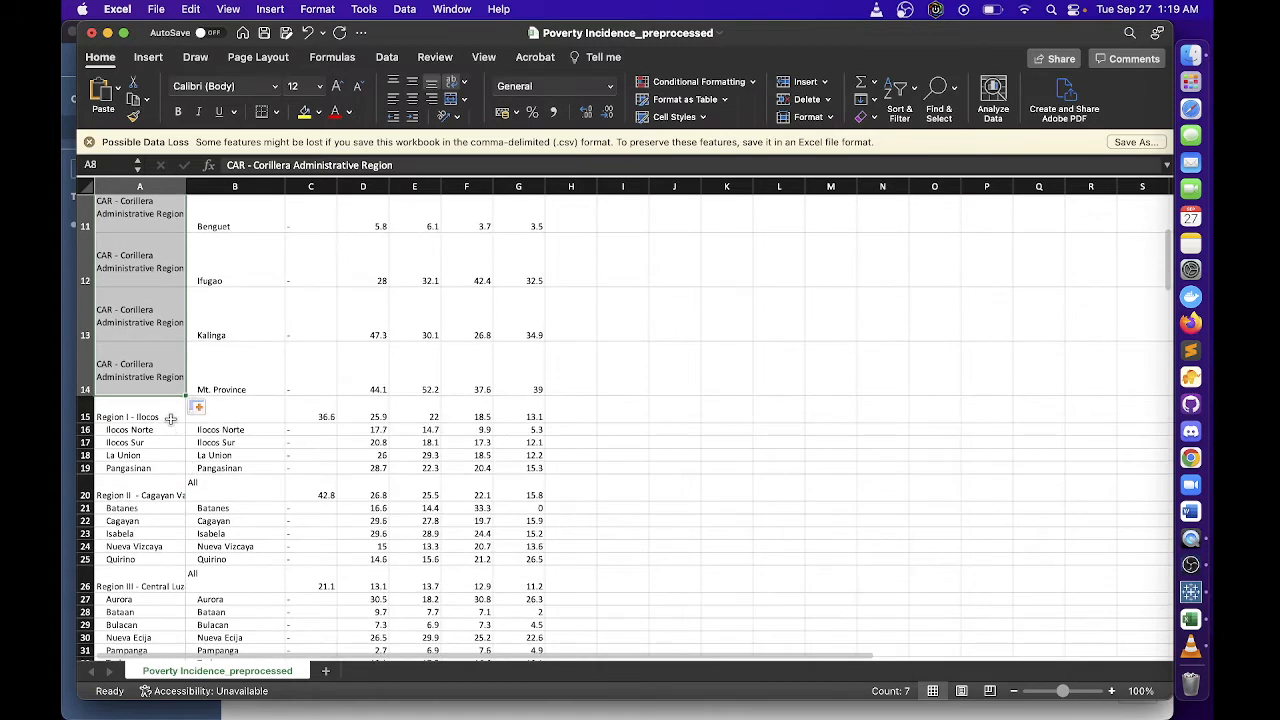
{"action": "left_click", "coordinate": [170, 418]}
{"action": "left_click_drag", "start_coordinate": [185, 422], "coordinate": [186, 518]}
Fill Region II - Cagayan Valley from A20 down through A25 in the Region column
{"action": "scroll", "coordinate": [184, 470], "scroll_direction": "down", "scroll_amount": 1}
{"action": "left_click", "coordinate": [175, 456]}
{"action": "scroll", "coordinate": [213, 483], "scroll_direction": "down", "scroll_amount": 3}
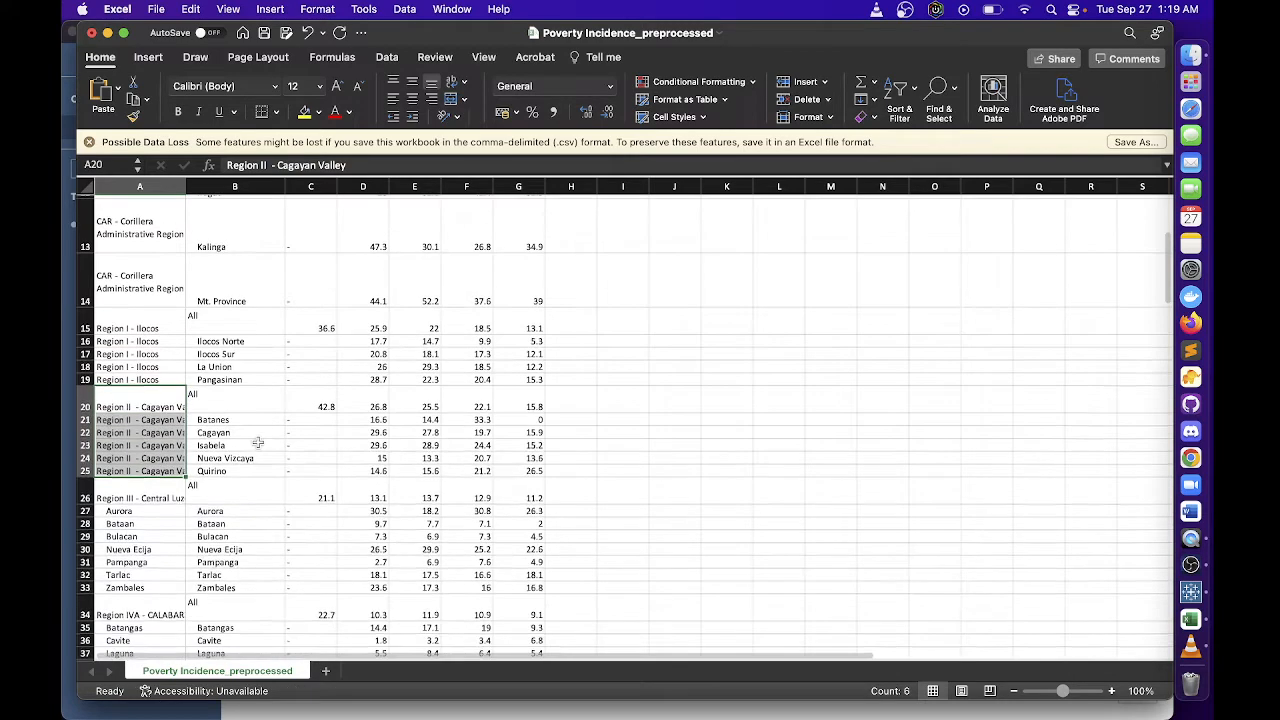
Fill the Region III name down column A through row 33 and the Region IVA name down through row 39
{"action": "left_click", "coordinate": [180, 449]}
{"action": "left_click_drag", "start_coordinate": [185, 455], "coordinate": [186, 580]}
{"action": "scroll", "coordinate": [199, 487], "scroll_direction": "down", "scroll_amount": 2}
{"action": "left_click", "coordinate": [171, 503]}
{"action": "scroll", "coordinate": [220, 455], "scroll_direction": "down", "scroll_amount": 5}
Fill the Region IVB - MIMAROPA name down column A through row 45 and Region V - Bicol down through row 52
{"action": "left_click", "coordinate": [175, 444]}
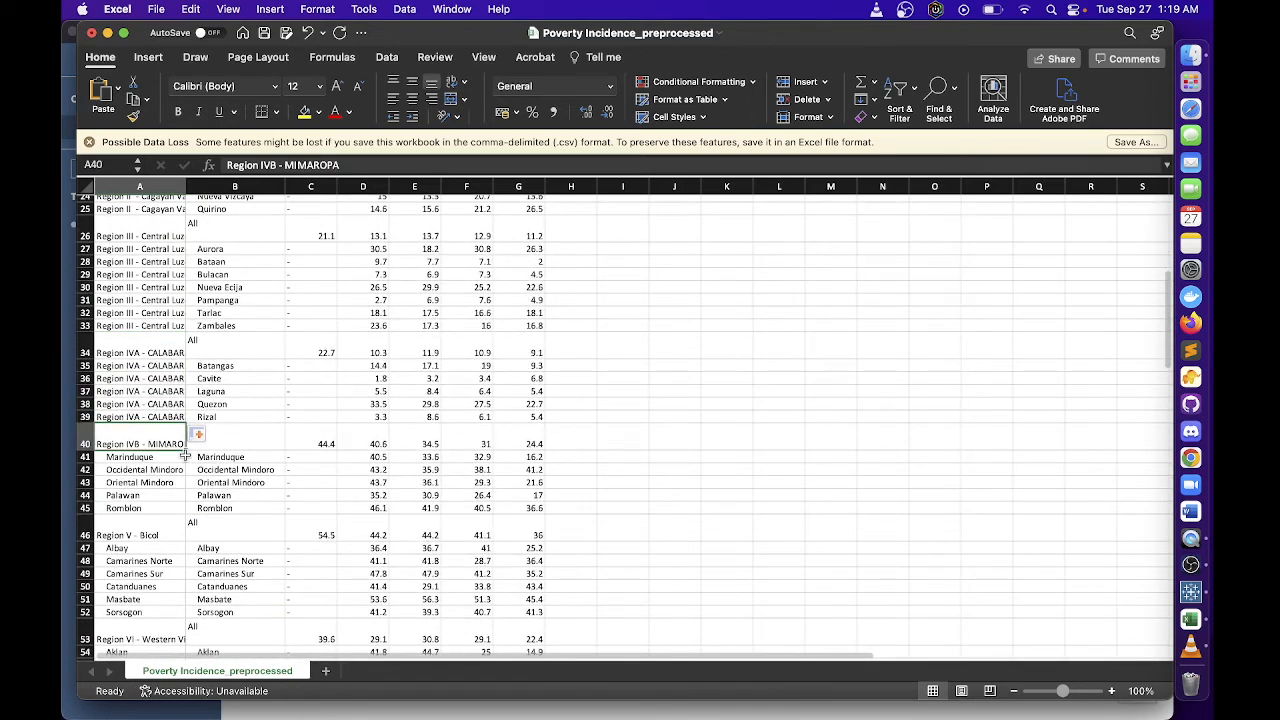
{"action": "left_click_drag", "start_coordinate": [187, 451], "coordinate": [181, 568]}
{"action": "scroll", "coordinate": [176, 495], "scroll_direction": "down", "scroll_amount": 2}
{"action": "left_click", "coordinate": [174, 487]}
{"action": "scroll", "coordinate": [160, 410], "scroll_direction": "down", "scroll_amount": 5}
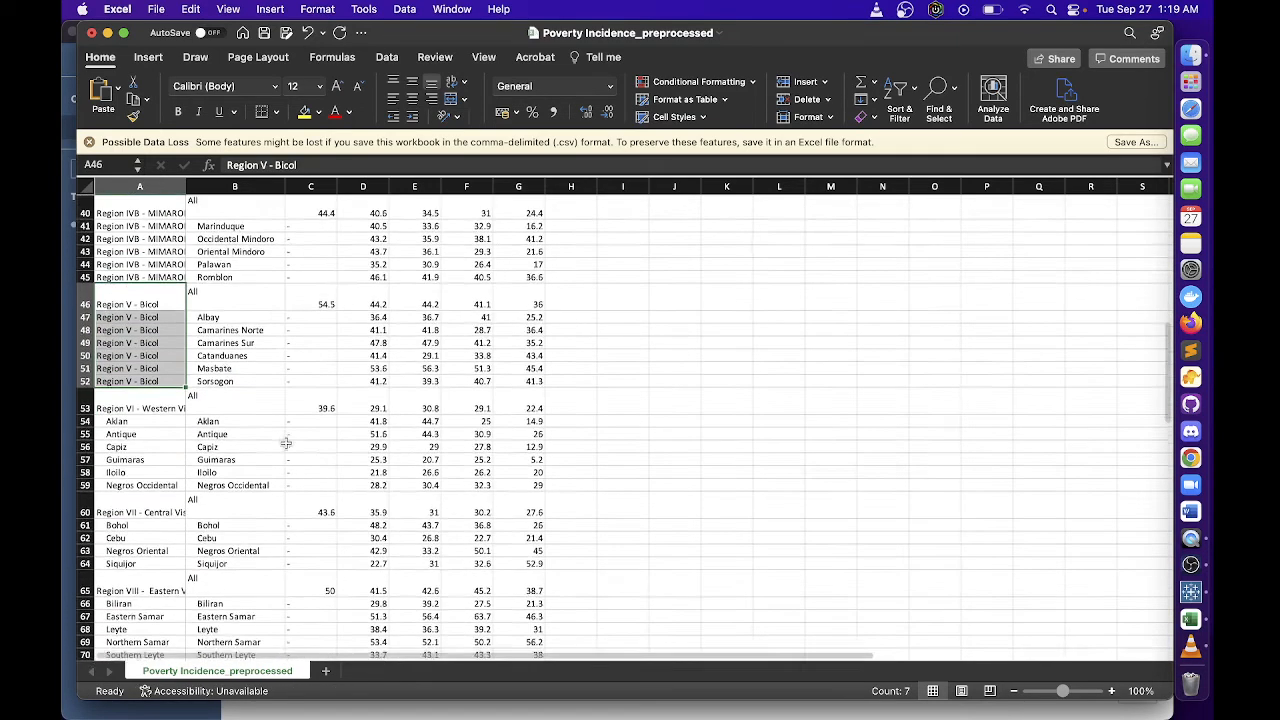
Fill the Region VI name down column A through row 59 and Region VII - Central Visayas down through row 64
{"action": "left_click", "coordinate": [172, 403]}
{"action": "left_click_drag", "start_coordinate": [185, 405], "coordinate": [183, 478]}
{"action": "scroll", "coordinate": [186, 412], "scroll_direction": "down", "scroll_amount": 3}
{"action": "left_click", "coordinate": [172, 396]}
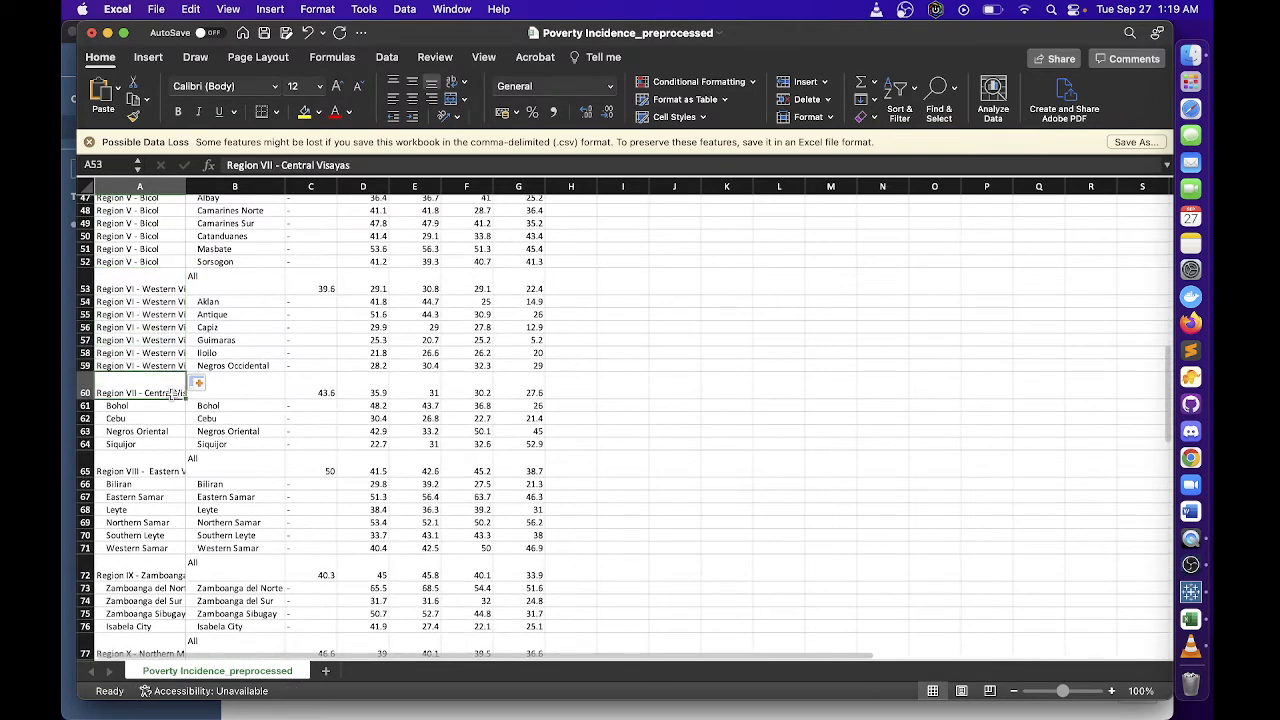
{"action": "left_click_drag", "start_coordinate": [186, 398], "coordinate": [185, 552]}
Fill the Region VIII - Eastern Visayas name down column A through row 71 and the Region IX name down through row 76
{"action": "left_click", "coordinate": [182, 472]}
{"action": "scroll", "coordinate": [287, 430], "scroll_direction": "down", "scroll_amount": 3}
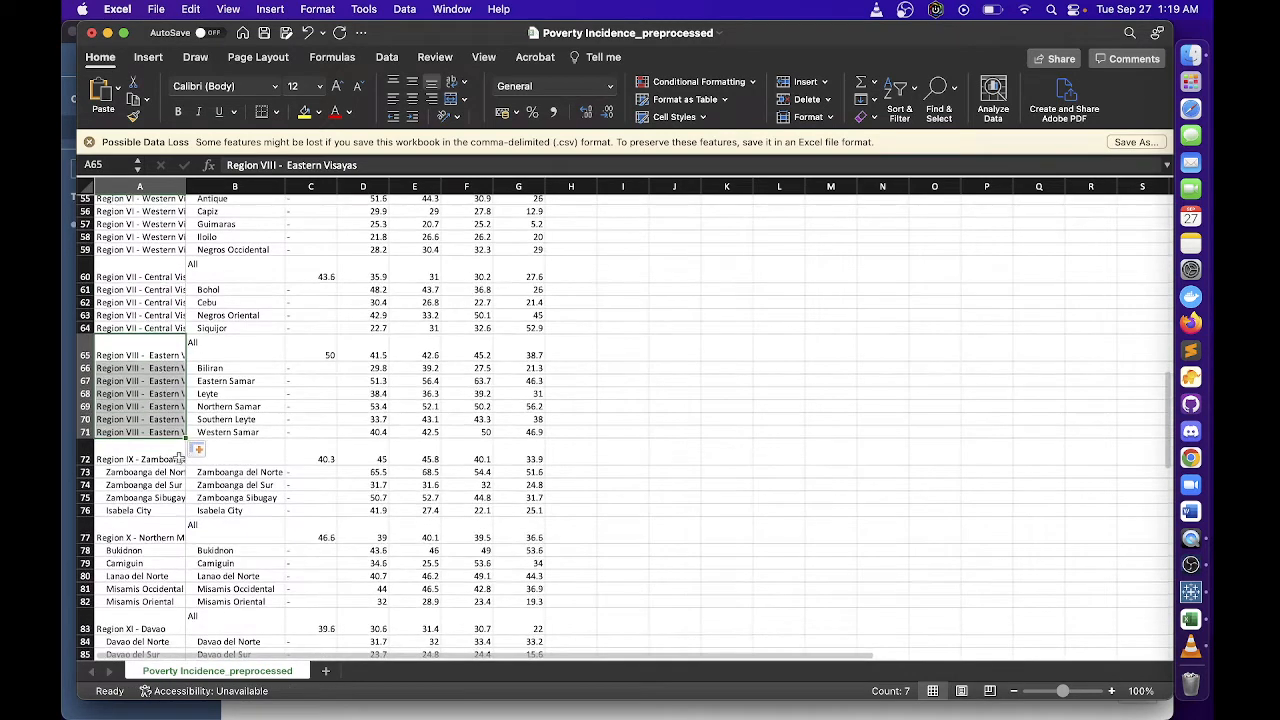
{"action": "left_click", "coordinate": [180, 459]}
{"action": "left_click_drag", "start_coordinate": [180, 472], "coordinate": [182, 510]}
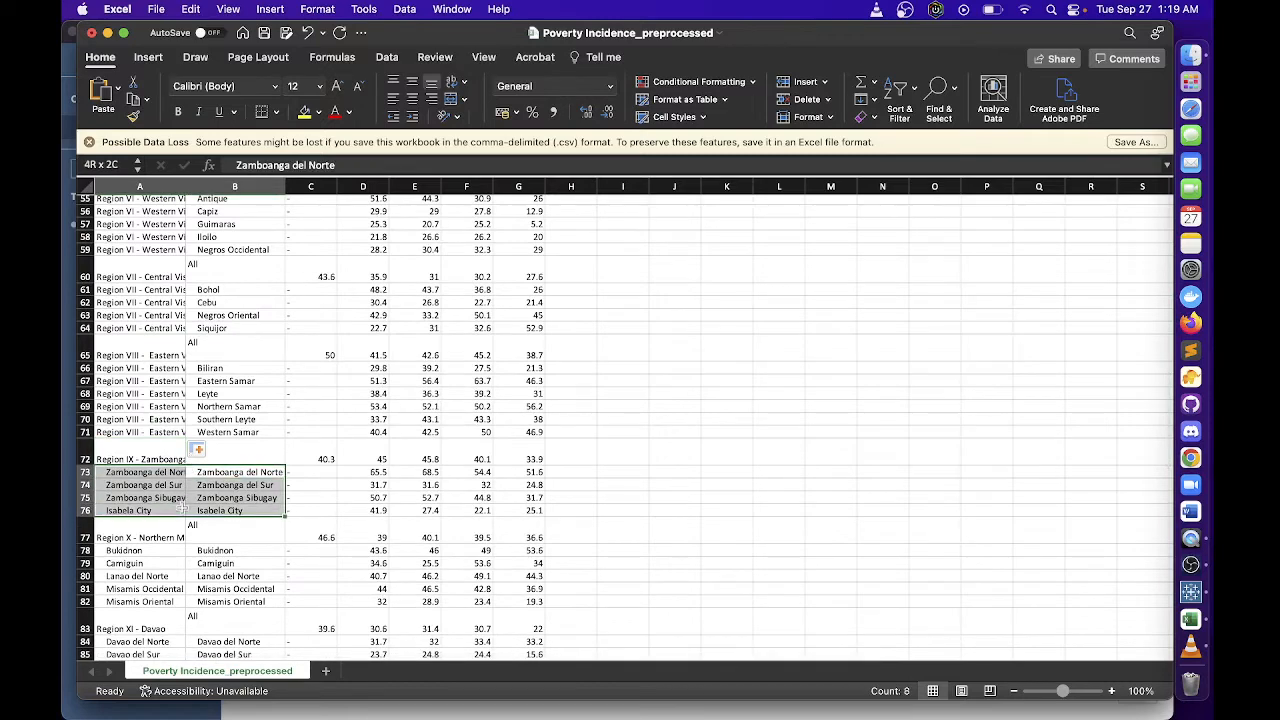
{"action": "left_click", "coordinate": [178, 460]}
{"action": "left_click_drag", "start_coordinate": [185, 465], "coordinate": [183, 557]}
Fill the Region X - Northern Mindanao name down column A through row 82 and Region XI - Davao down through row 87
{"action": "scroll", "coordinate": [166, 482], "scroll_direction": "down", "scroll_amount": 2}
{"action": "left_click", "coordinate": [166, 486]}
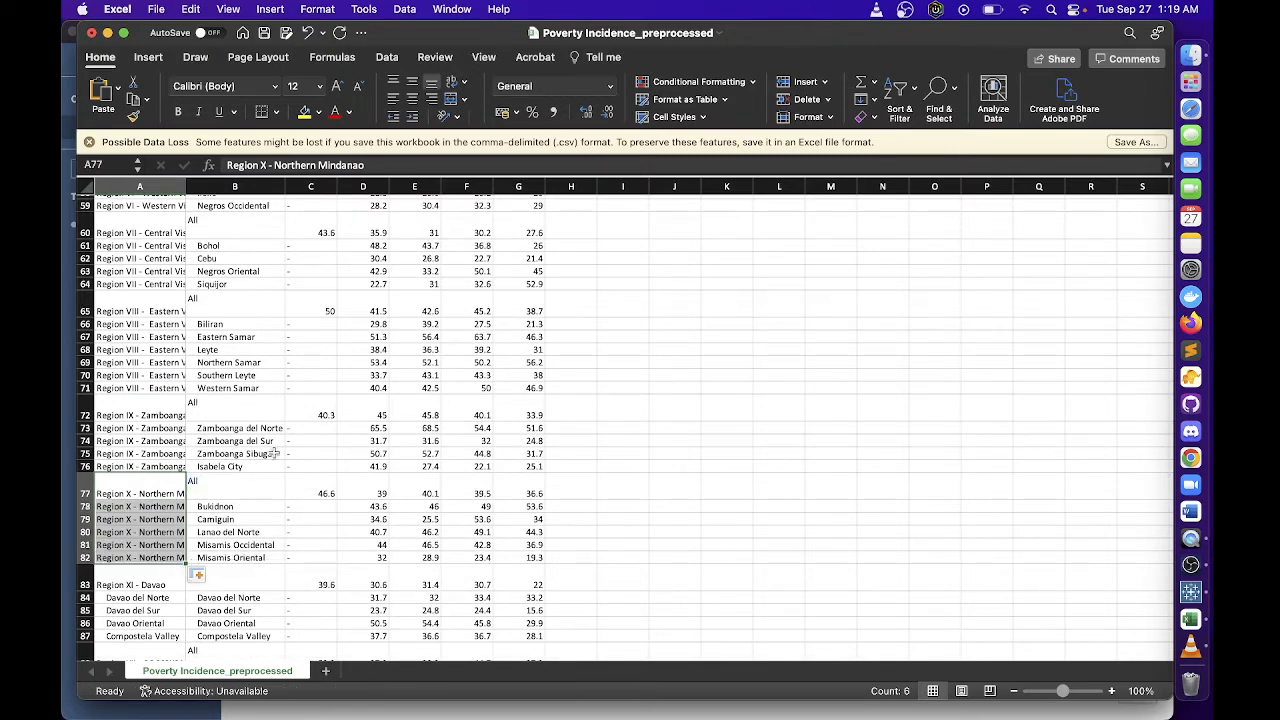
{"action": "scroll", "coordinate": [170, 520], "scroll_direction": "down", "scroll_amount": 3}
{"action": "left_click", "coordinate": [157, 500]}
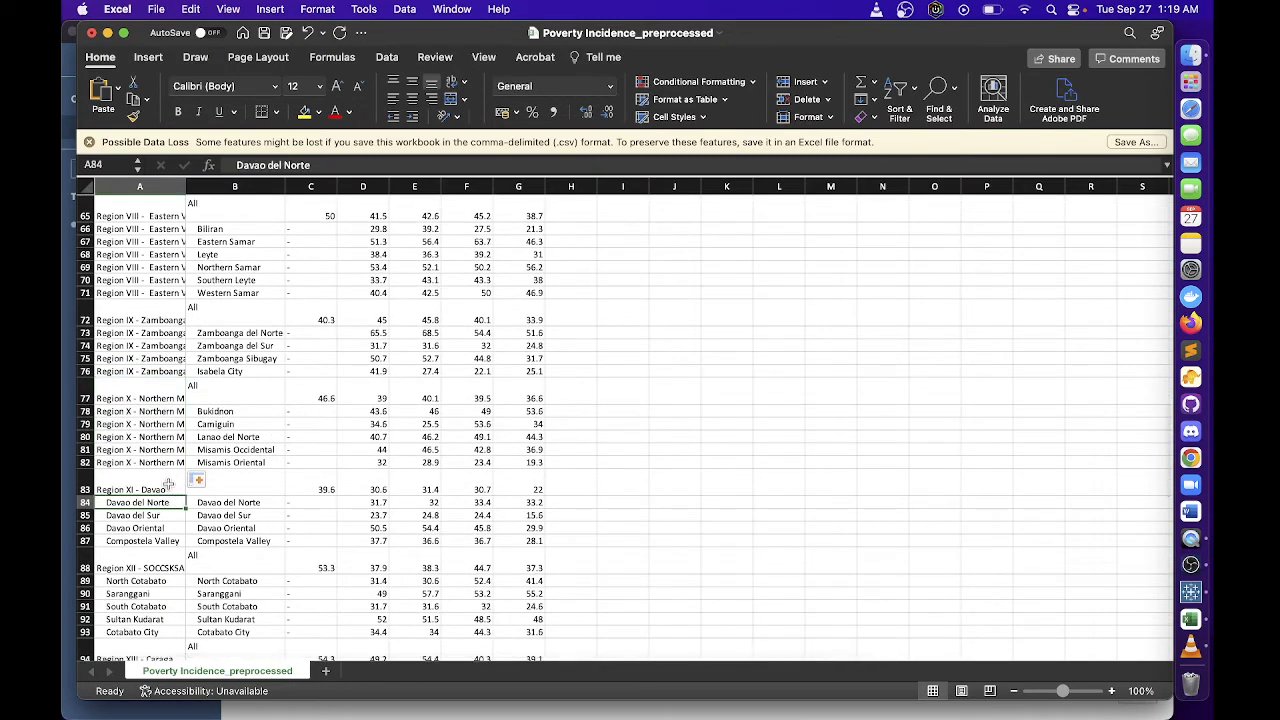
{"action": "left_click", "coordinate": [158, 490]}
{"action": "left_click_drag", "start_coordinate": [184, 496], "coordinate": [185, 586]}
Fill the Region XII name down column A through row 93 and Region XIII - Caraga down through row 98
{"action": "scroll", "coordinate": [183, 530], "scroll_direction": "down", "scroll_amount": 2}
{"action": "left_click", "coordinate": [164, 516]}
{"action": "scroll", "coordinate": [185, 586], "scroll_direction": "down", "scroll_amount": 3}
{"action": "left_click", "coordinate": [170, 494]}
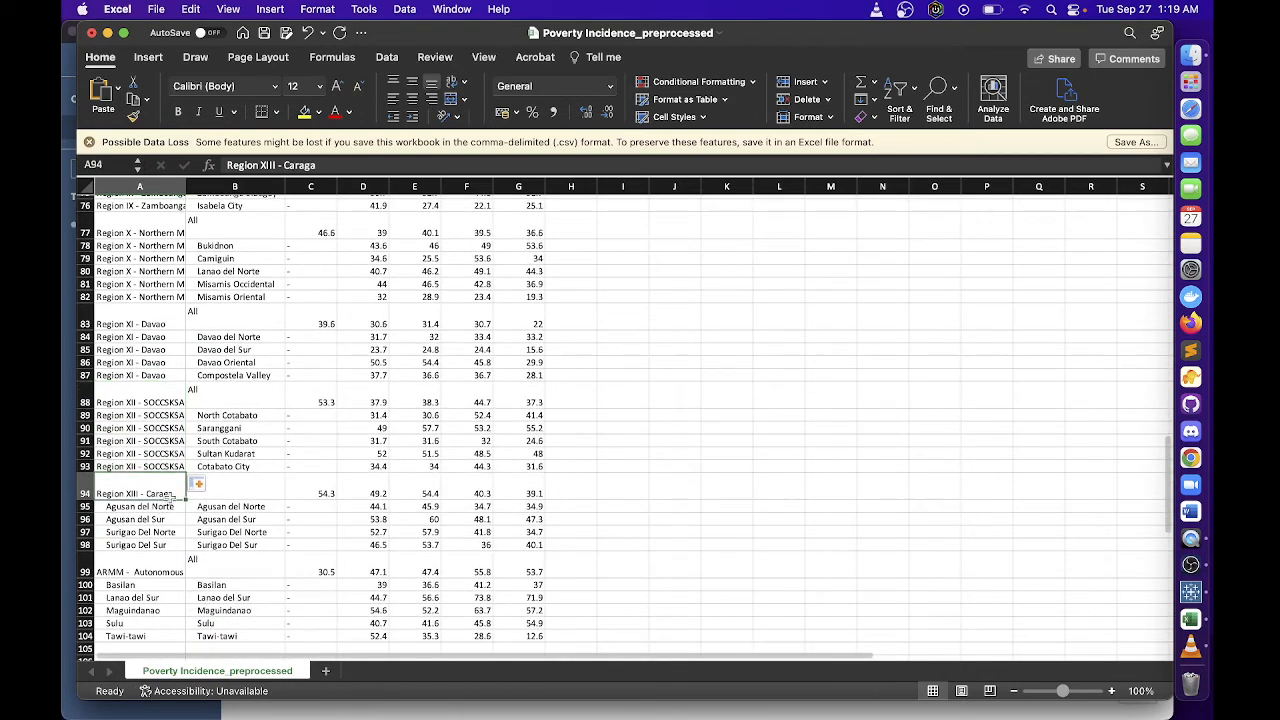
{"action": "left_click_drag", "start_coordinate": [184, 498], "coordinate": [184, 550]}
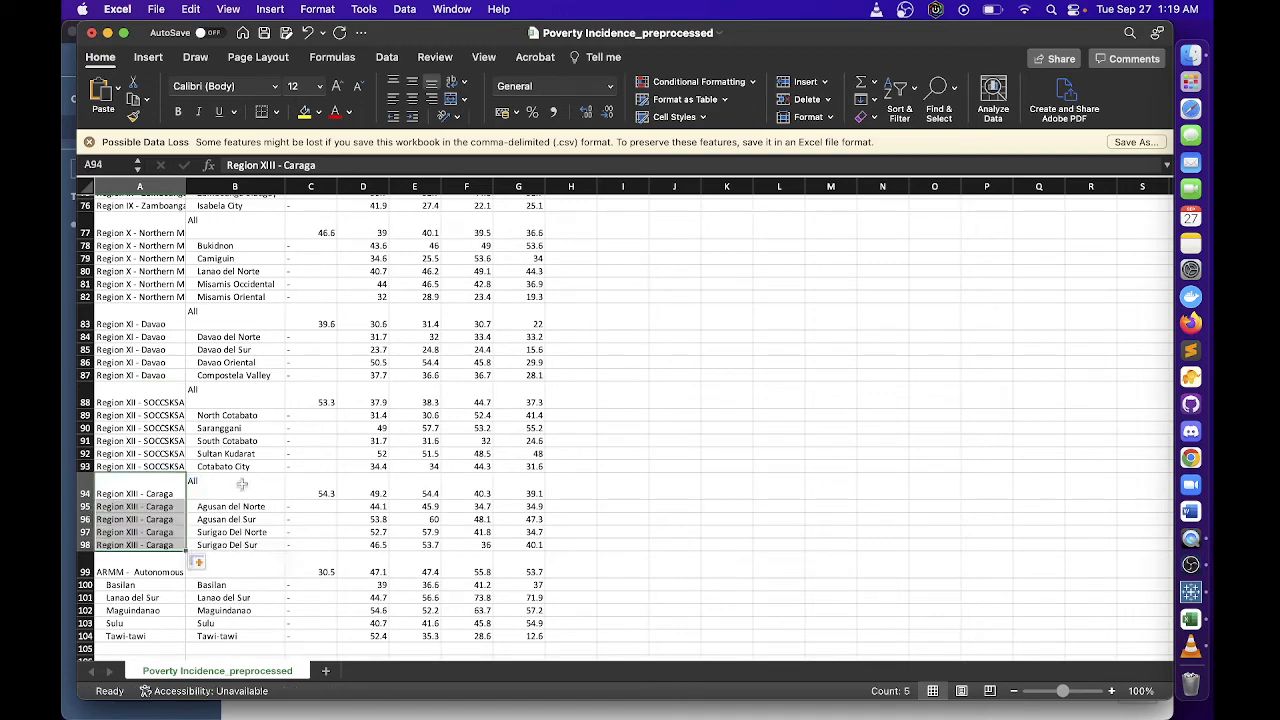
Fill the ARMM - Autonomous Region in Muslim Mindanao name down column A over the provinces in rows 100 to 104
{"action": "scroll", "coordinate": [165, 480], "scroll_direction": "down", "scroll_amount": 3}
{"action": "left_click", "coordinate": [174, 463]}
{"action": "left_click_drag", "start_coordinate": [184, 467], "coordinate": [183, 520]}
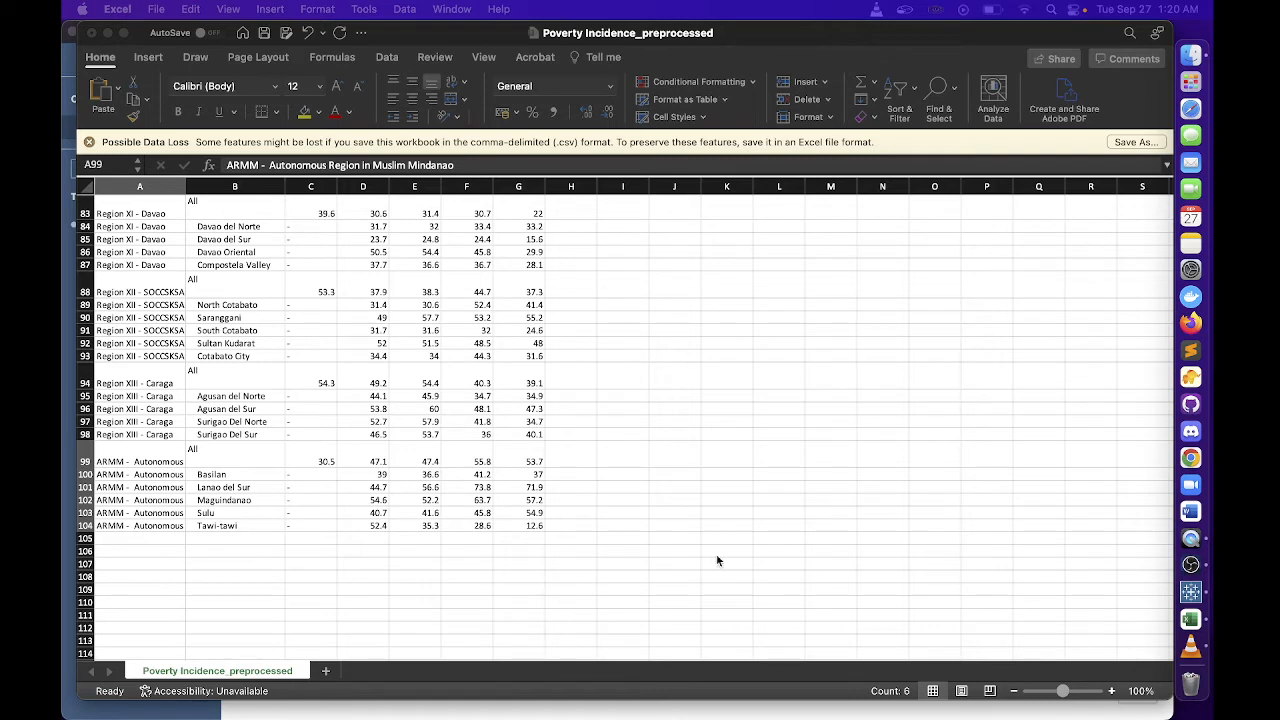
Save the Poverty Incidence_preprocessed workbook under its existing name
{"action": "left_click", "coordinate": [702, 463]}
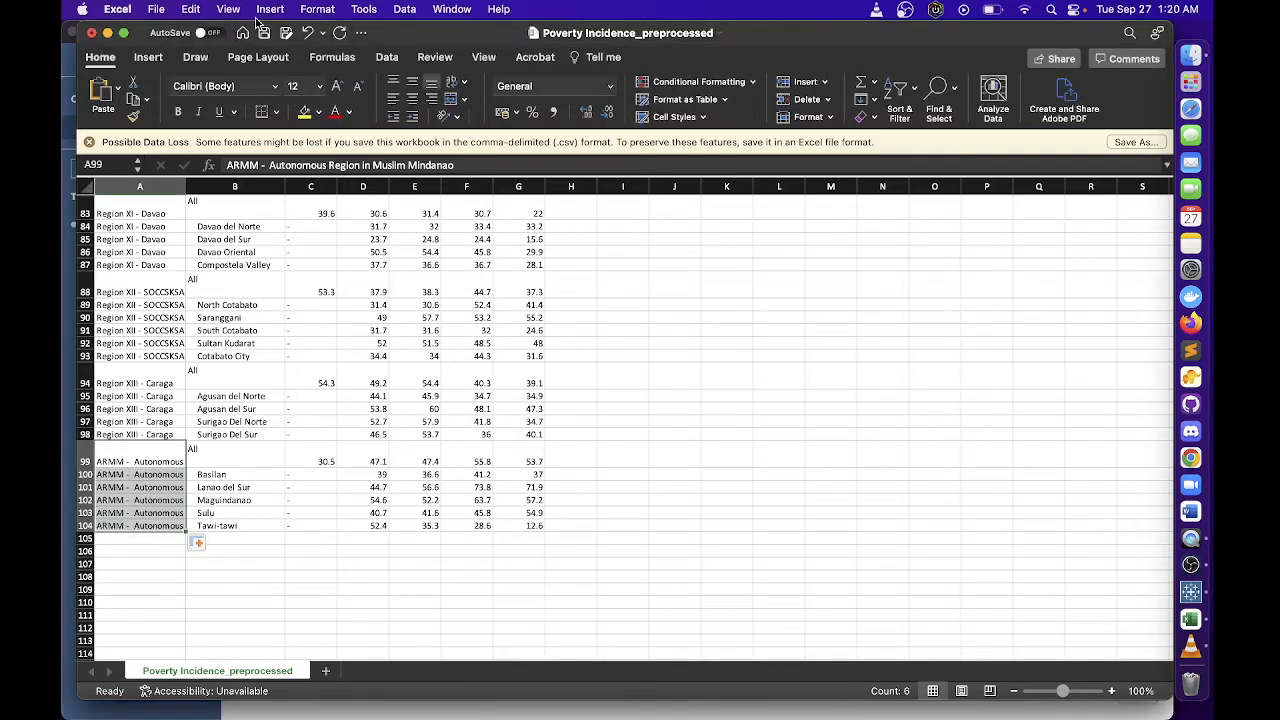
{"action": "left_click", "coordinate": [163, 9]}
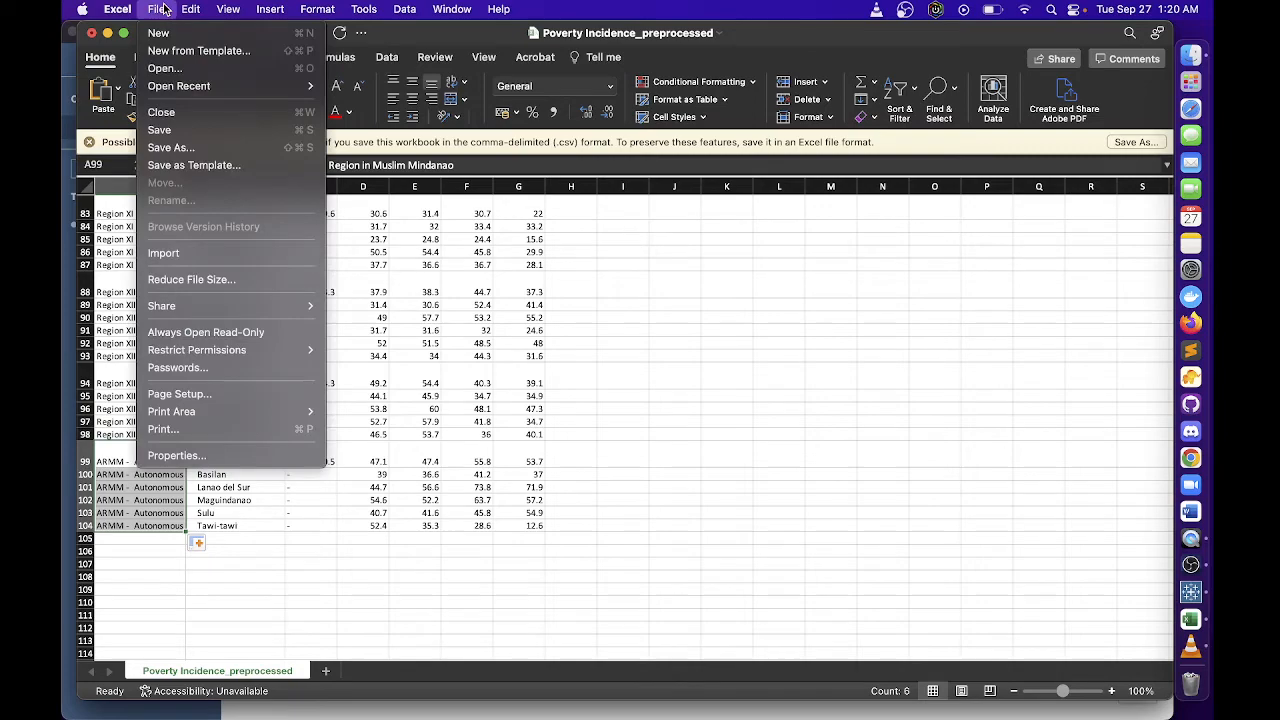
{"action": "left_click", "coordinate": [190, 130]}
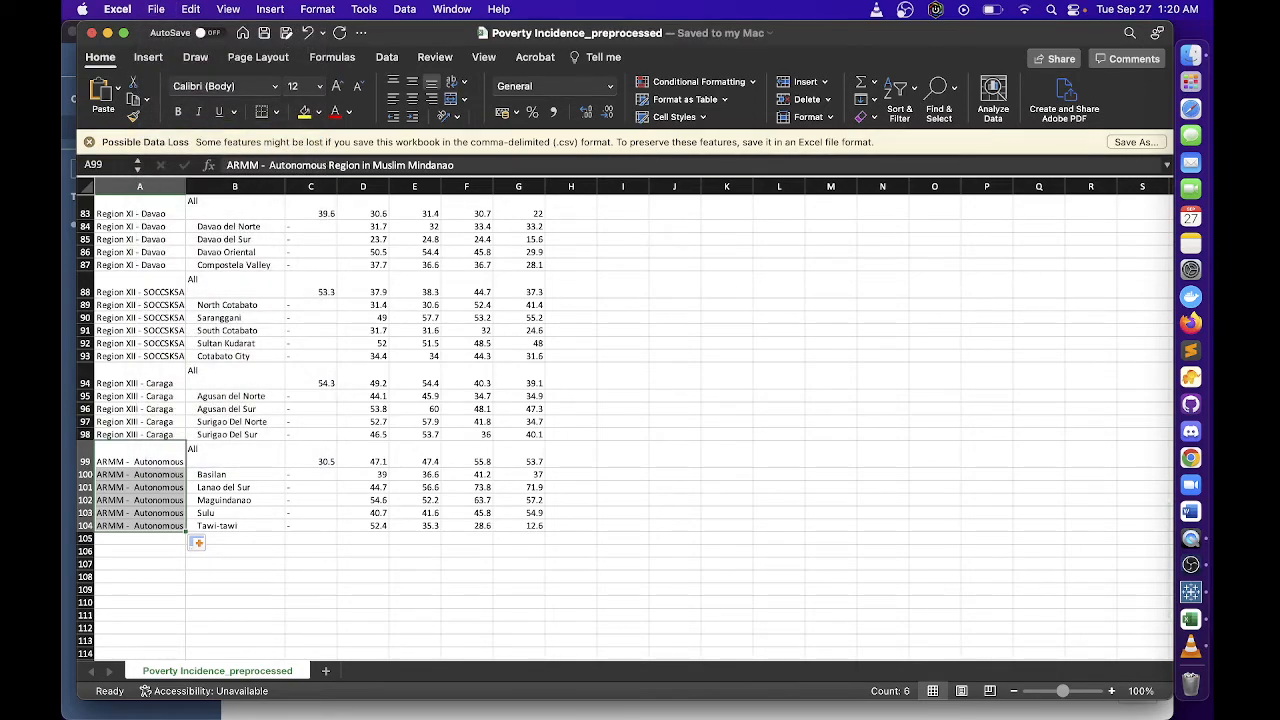
Minimize the workbook and add the Poverty Incidence_preprocessed.csv file from Finder to the Tableau Prep Builder flow as a new input
{"action": "left_click", "coordinate": [107, 34]}
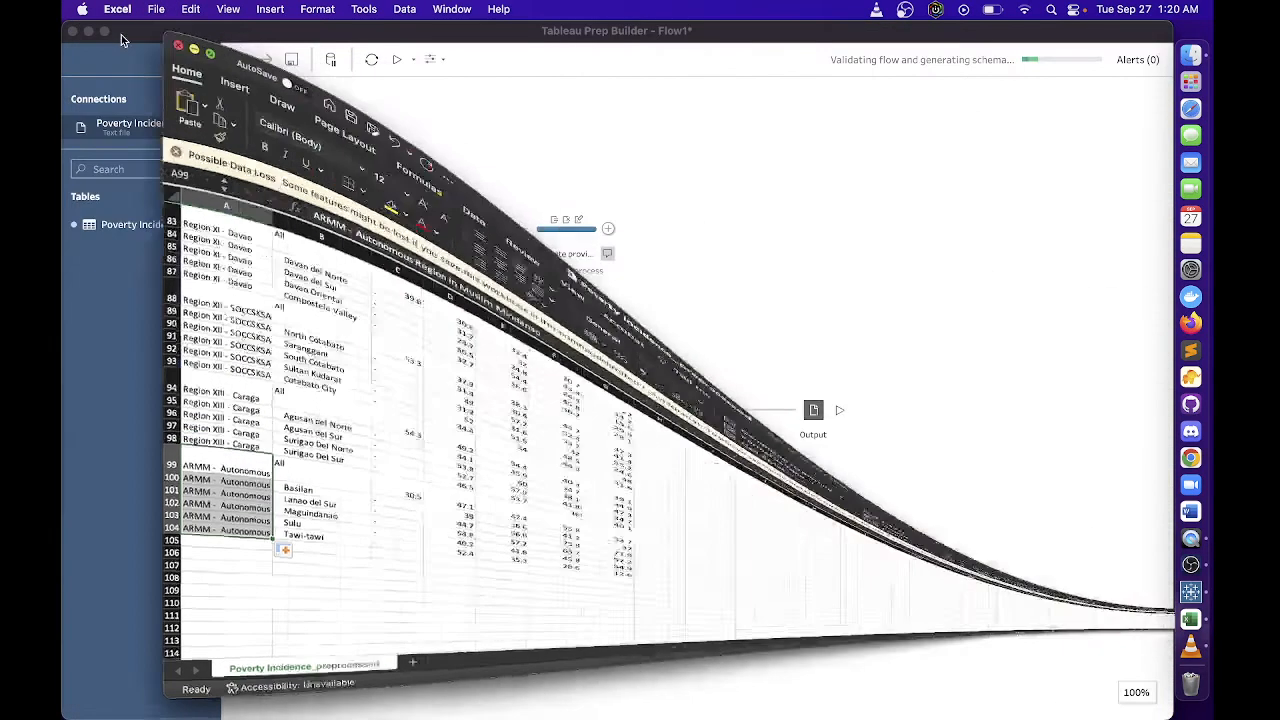
{"action": "left_click", "coordinate": [1180, 62]}
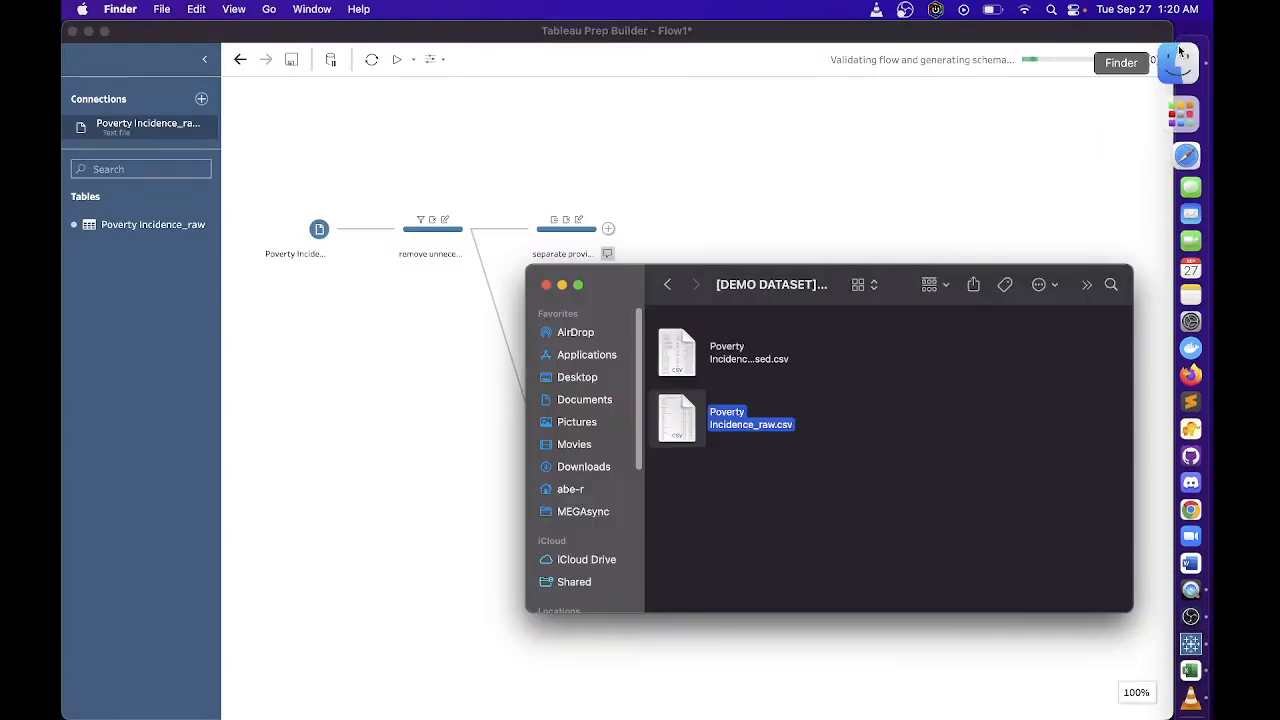
{"action": "left_click", "coordinate": [852, 400]}
{"action": "left_click", "coordinate": [698, 355]}
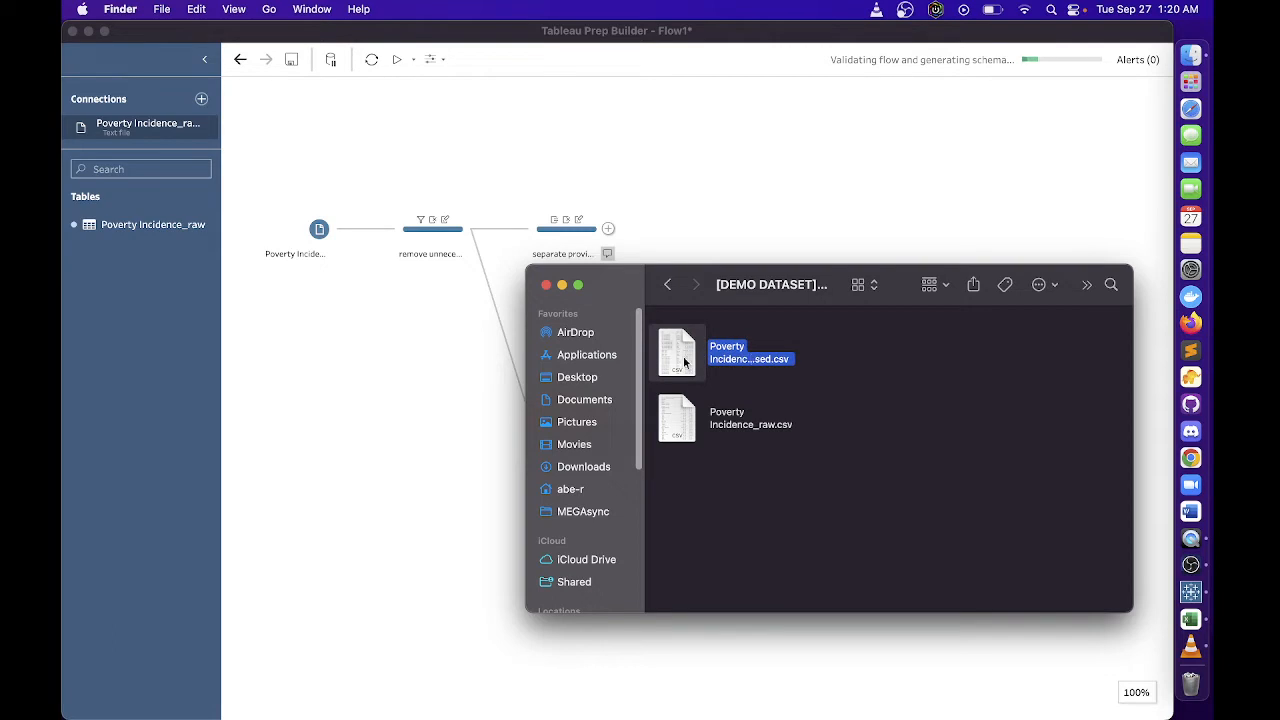
{"action": "left_click_drag", "start_coordinate": [684, 362], "coordinate": [292, 643]}
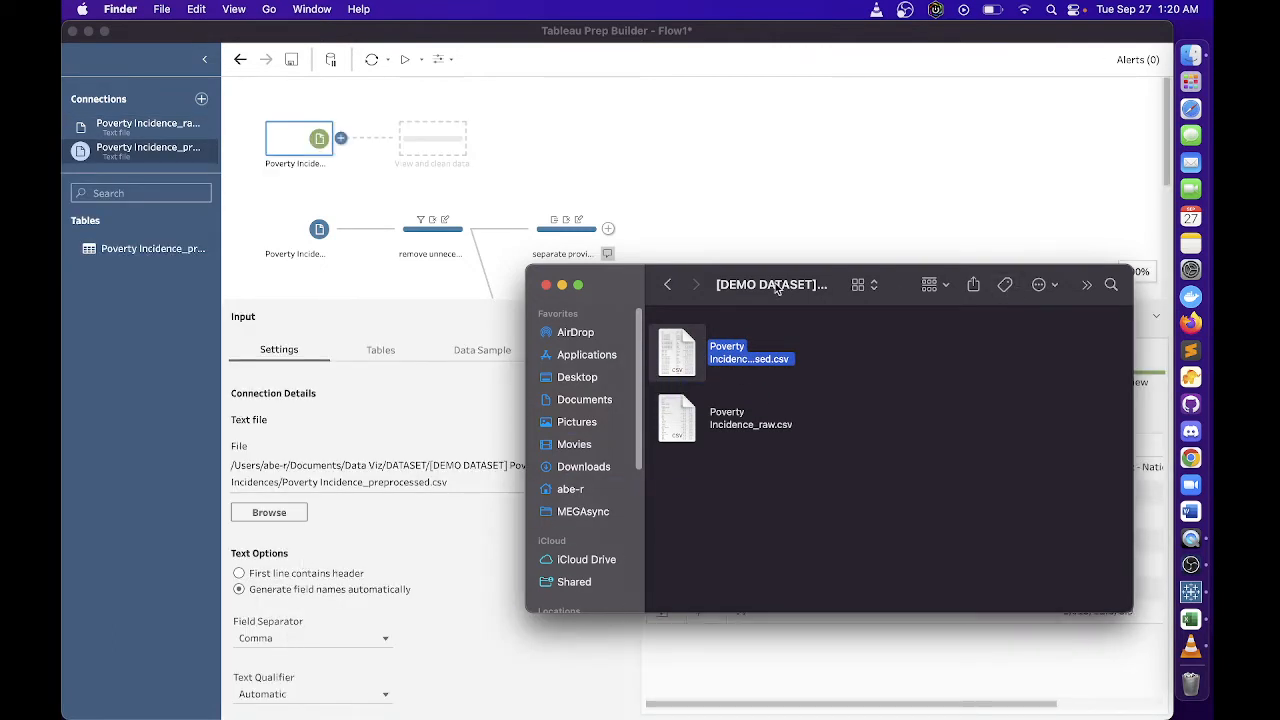
{"action": "left_click", "coordinate": [365, 323]}
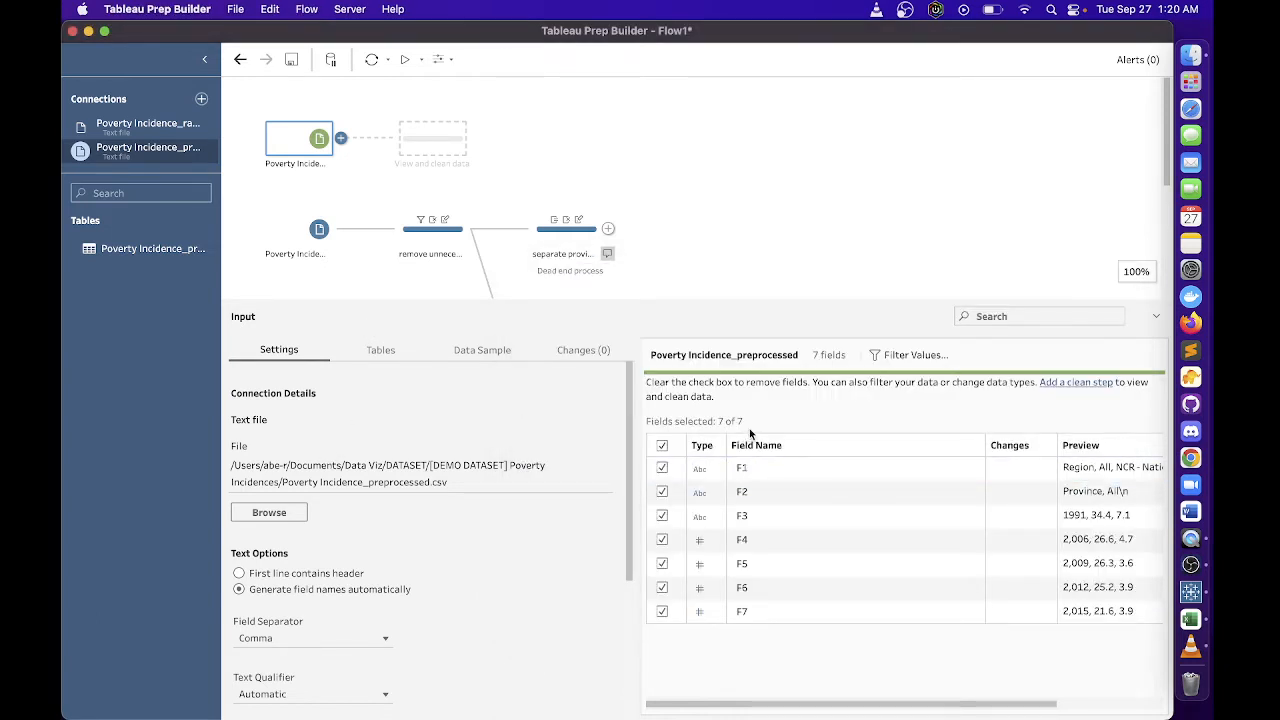
Set the preprocessed input to use its first line as header and move its node below the existing flow branches
{"action": "left_click", "coordinate": [239, 575]}
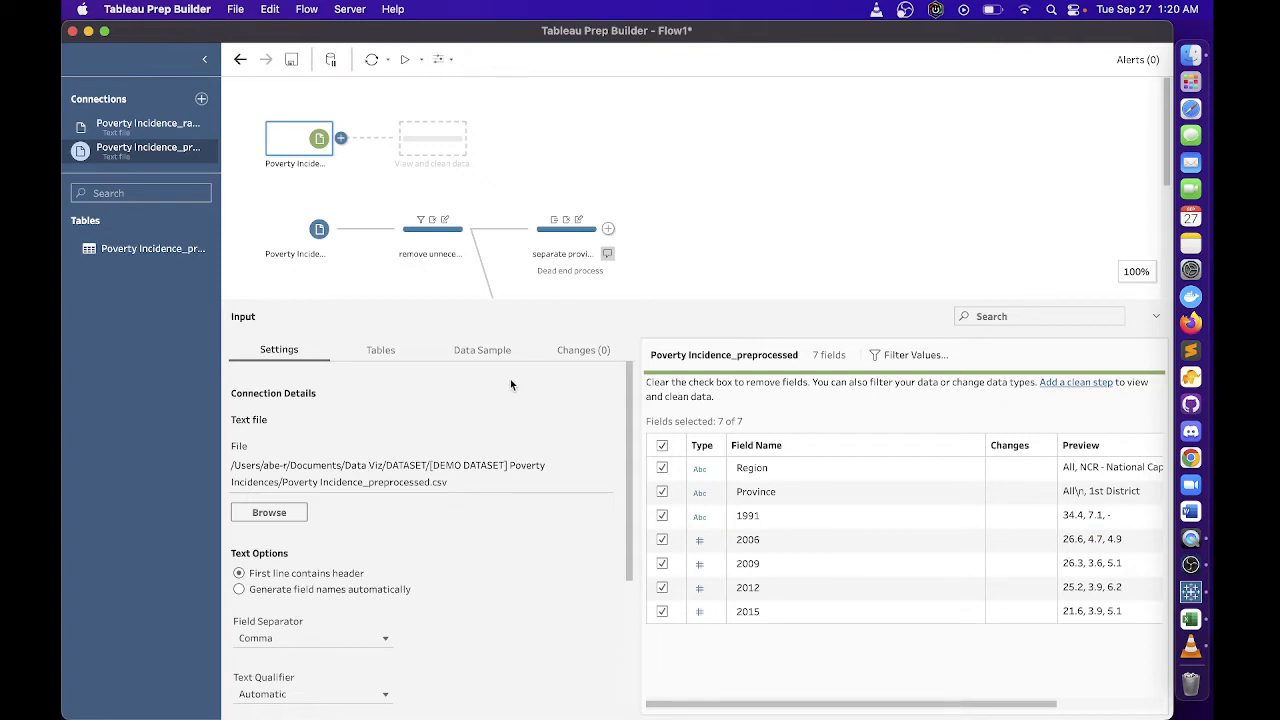
{"action": "scroll", "coordinate": [826, 235], "scroll_direction": "down", "scroll_amount": 3}
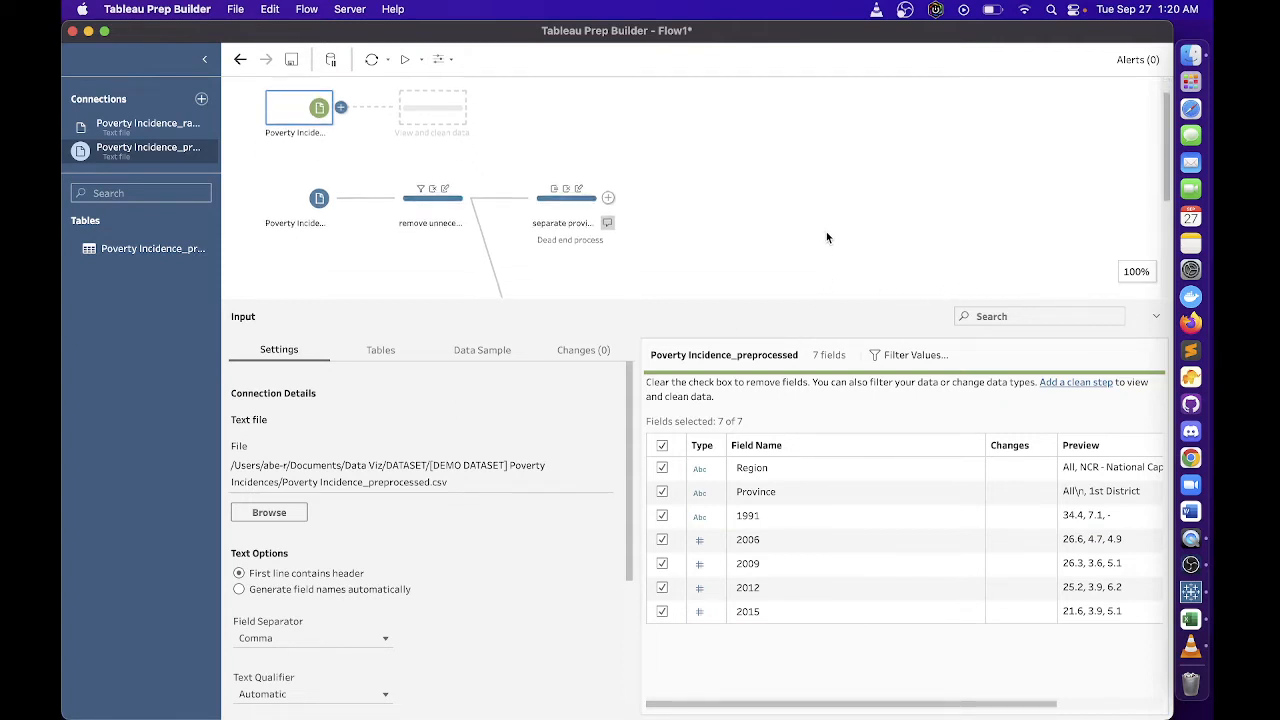
{"action": "scroll", "coordinate": [826, 231], "scroll_direction": "up", "scroll_amount": 3}
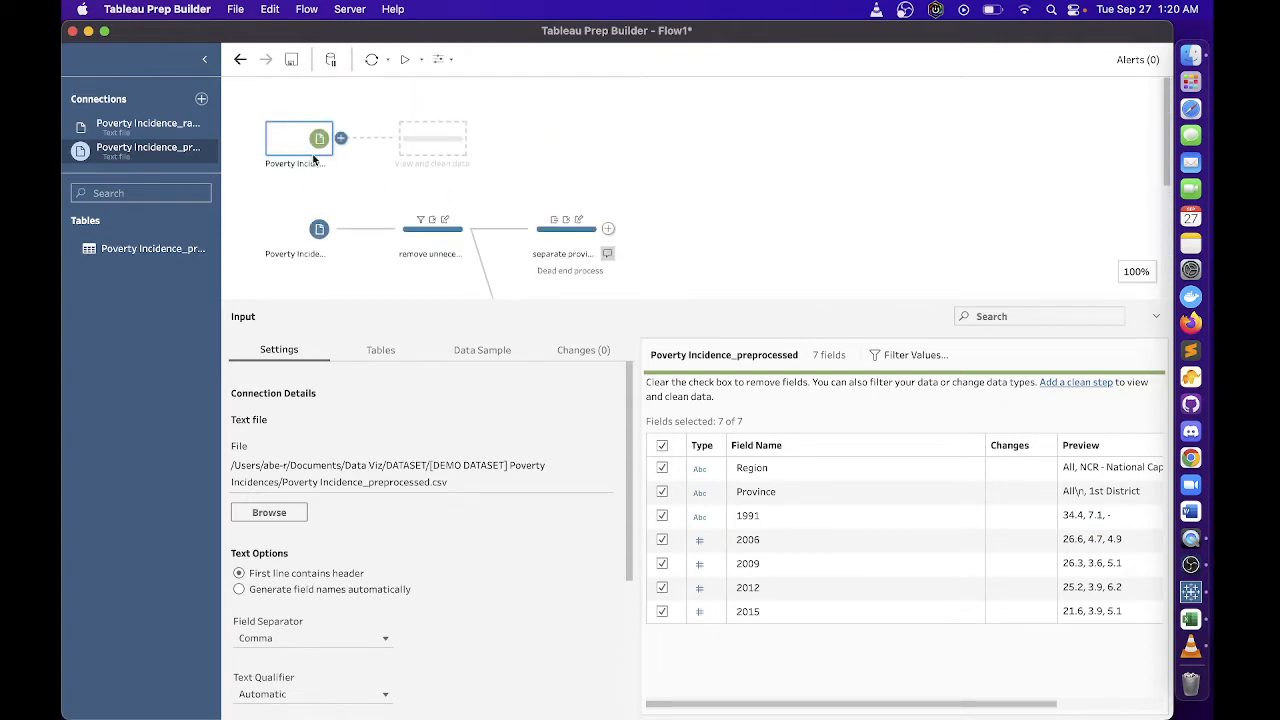
{"action": "left_click_drag", "start_coordinate": [307, 141], "coordinate": [329, 272]}
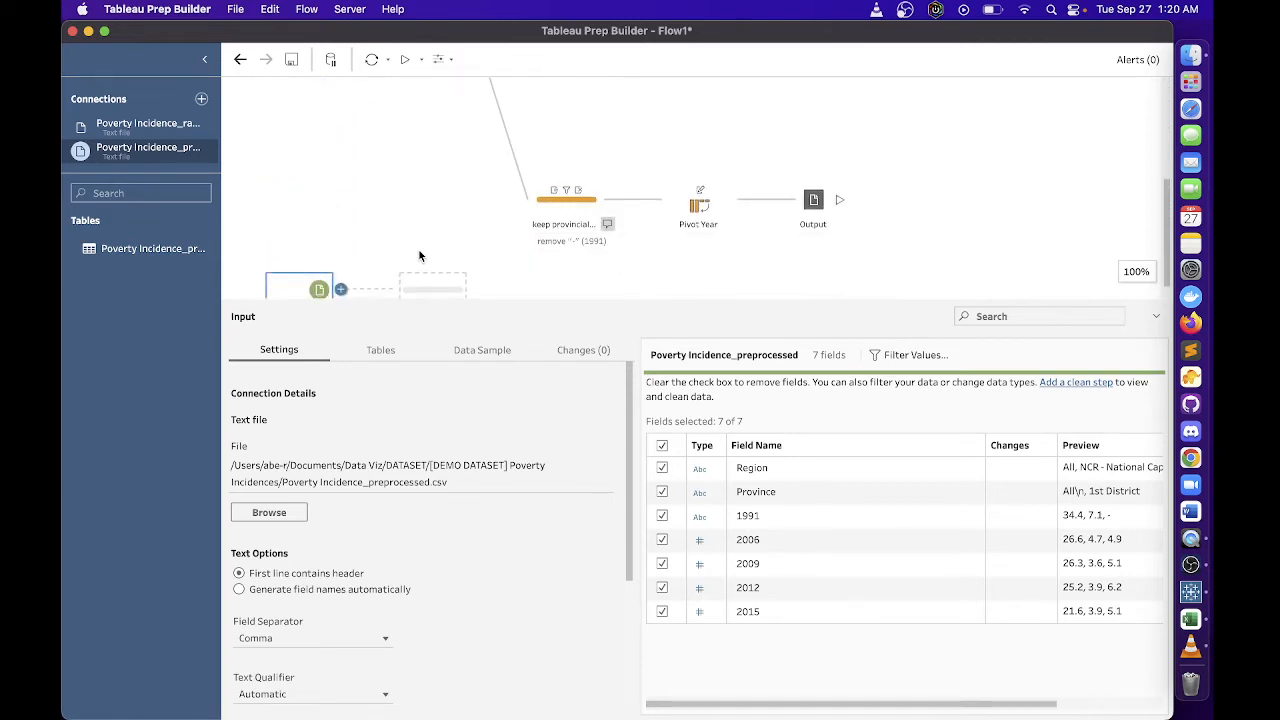
{"action": "scroll", "coordinate": [420, 250], "scroll_direction": "up", "scroll_amount": 3}
{"action": "scroll", "coordinate": [427, 255], "scroll_direction": "down", "scroll_amount": 3}
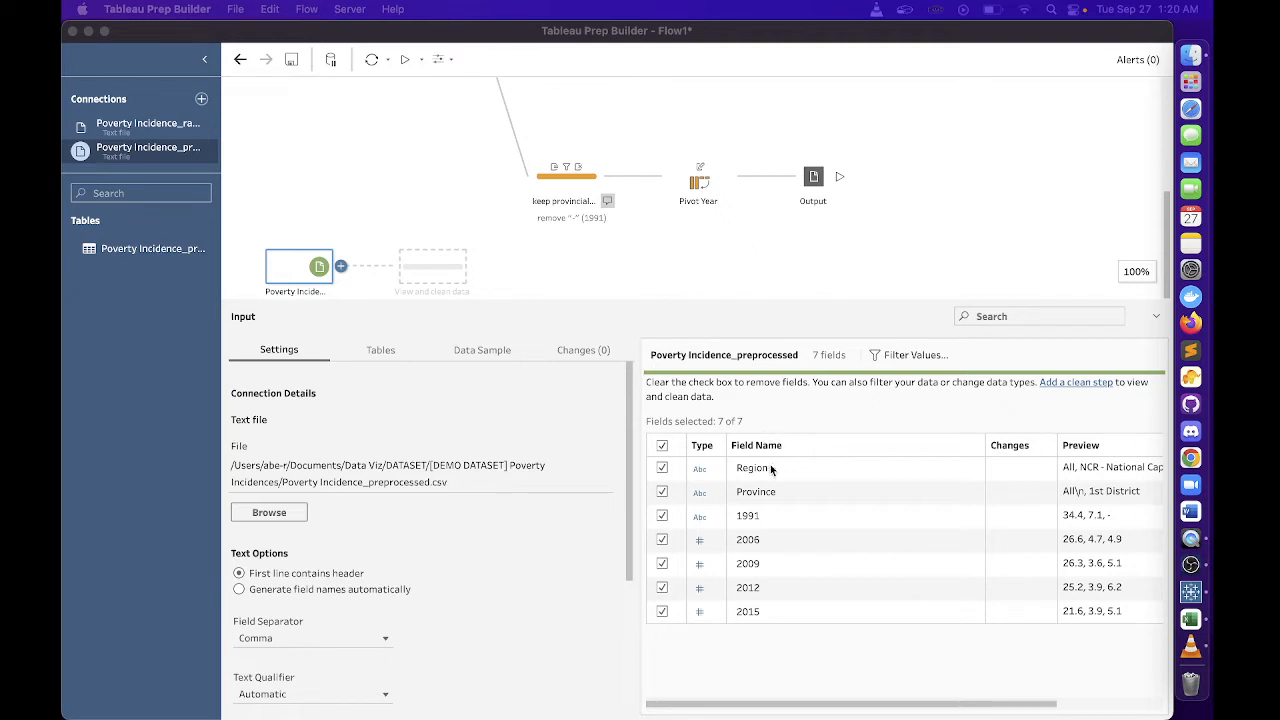
Add a Pivot step after the Poverty Incidence_preprocessed input
{"action": "left_click", "coordinate": [762, 520]}
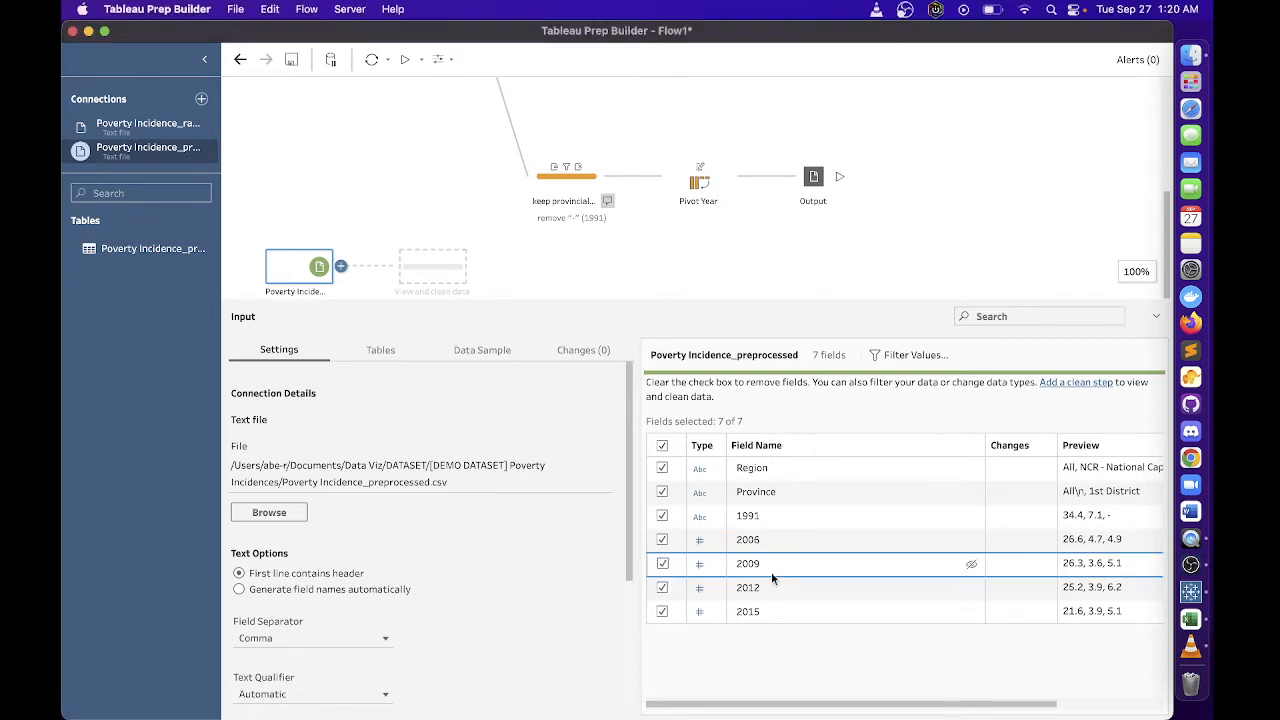
{"action": "left_click", "coordinate": [341, 267]}
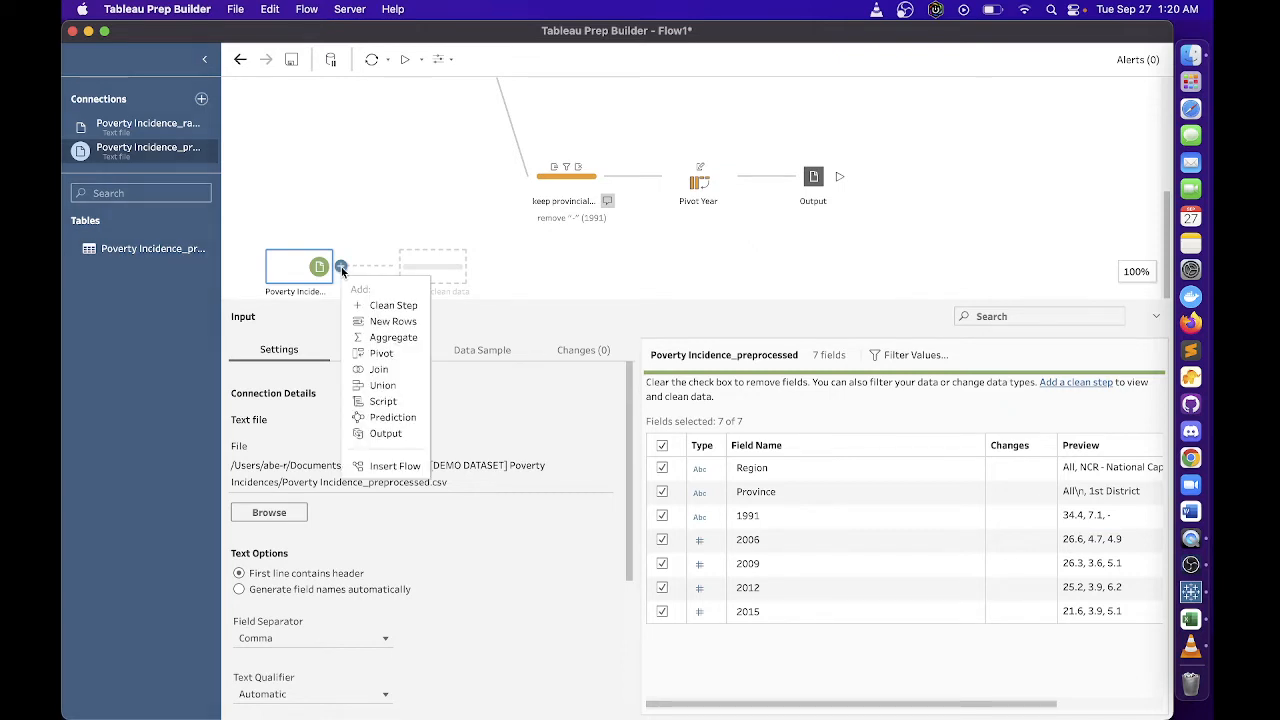
{"action": "left_click", "coordinate": [385, 353]}
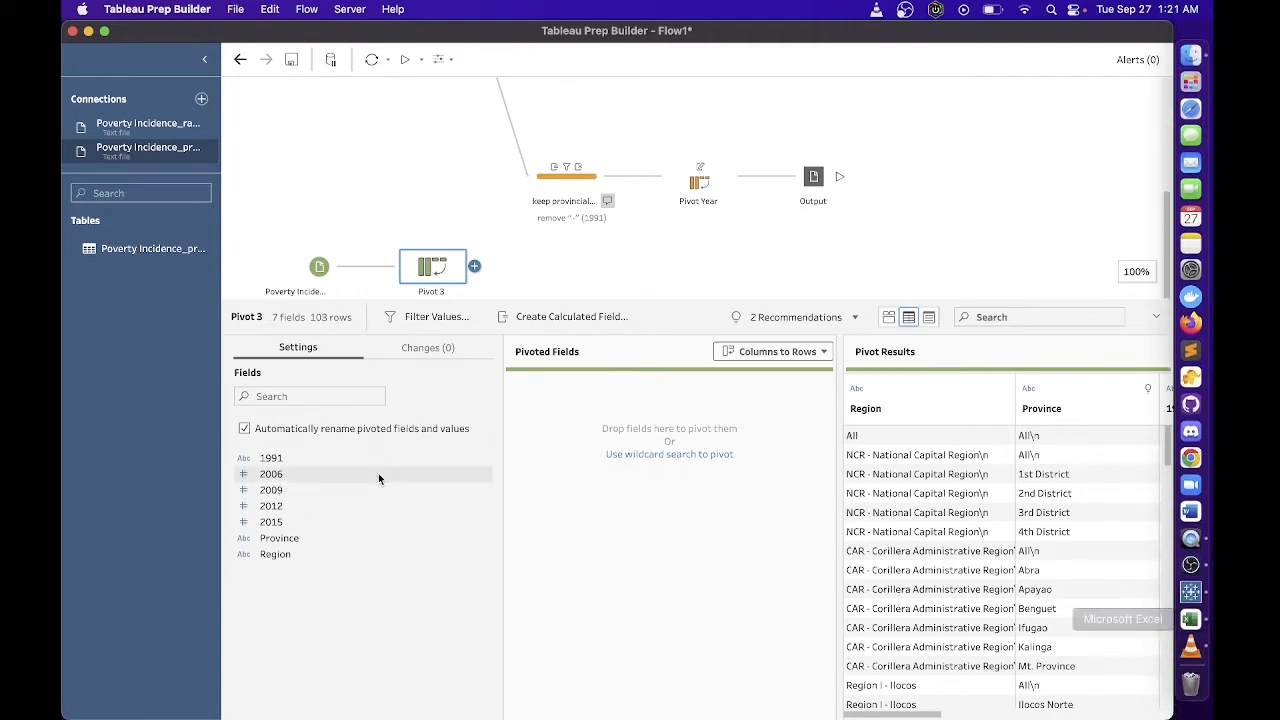
Switch to Excel to examine the preprocessed sheet's region rows and year columns, and return to Tableau Prep Builder
{"action": "left_click", "coordinate": [1180, 622]}
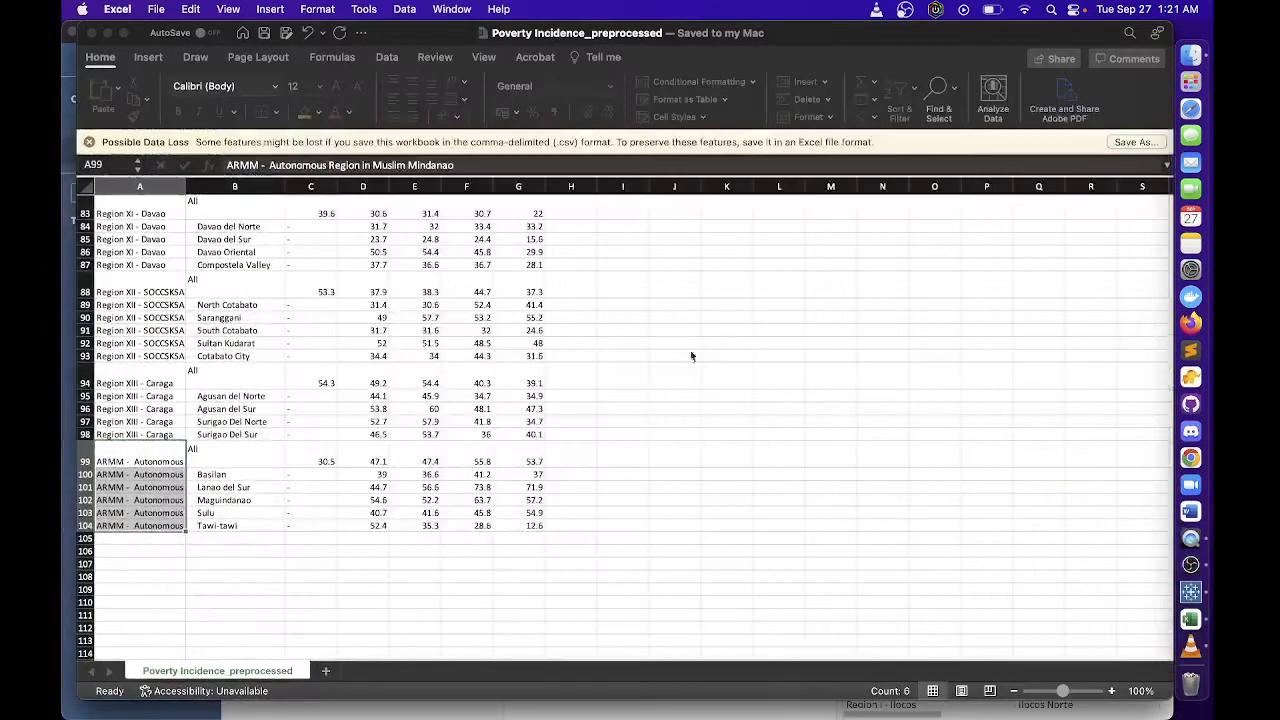
{"action": "scroll", "coordinate": [585, 422], "scroll_direction": "up", "scroll_amount": 3}
{"action": "scroll", "coordinate": [583, 421], "scroll_direction": "up", "scroll_amount": 20}
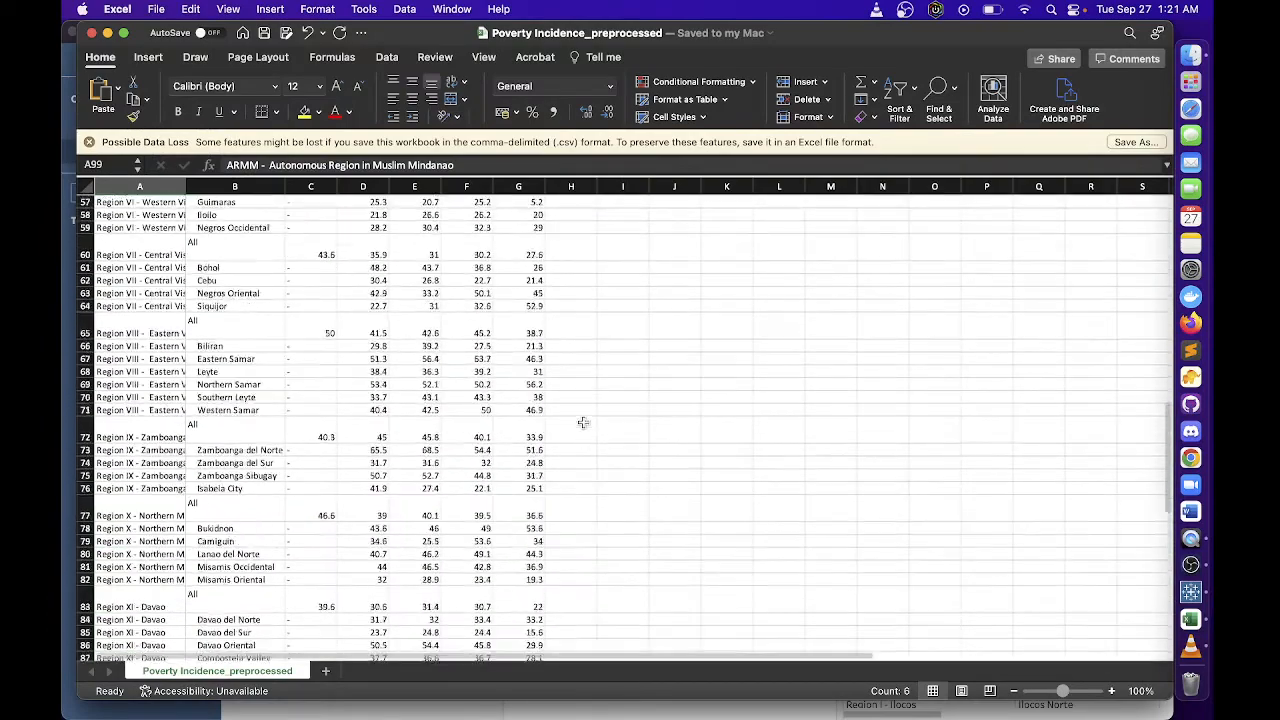
{"action": "scroll", "coordinate": [496, 323], "scroll_direction": "up", "scroll_amount": 3}
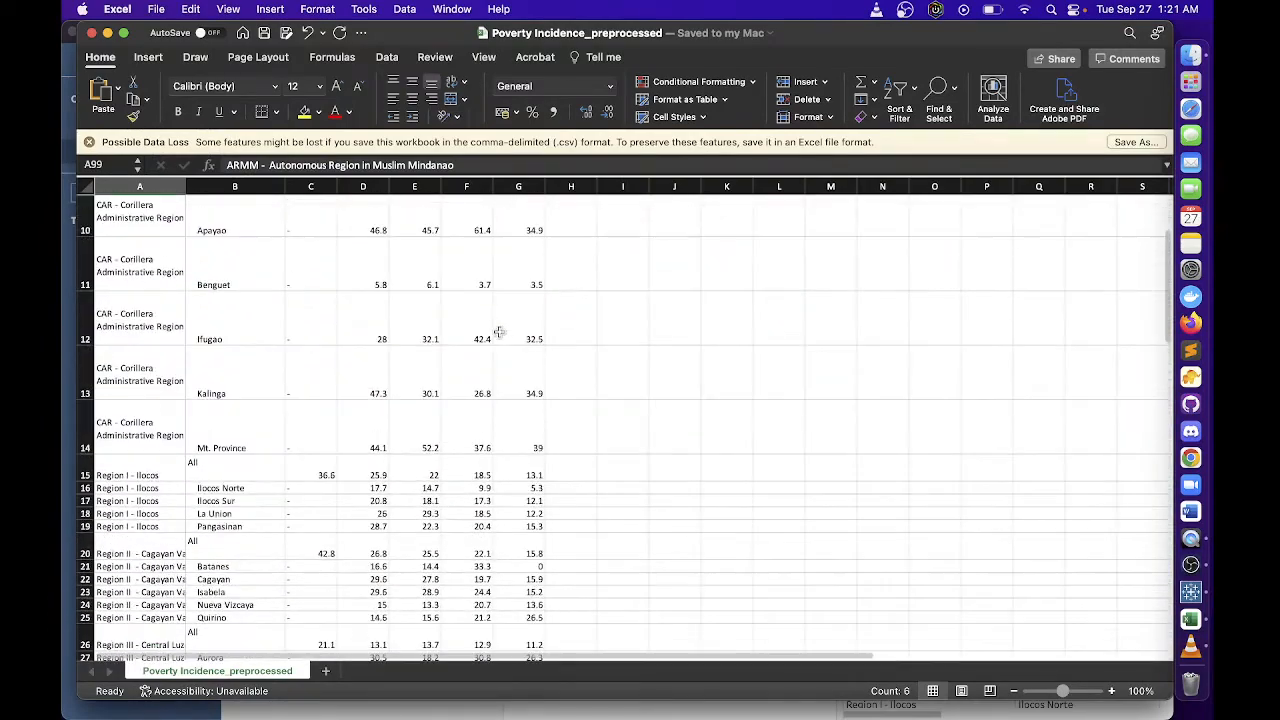
{"action": "key", "text": "super+Tab"}
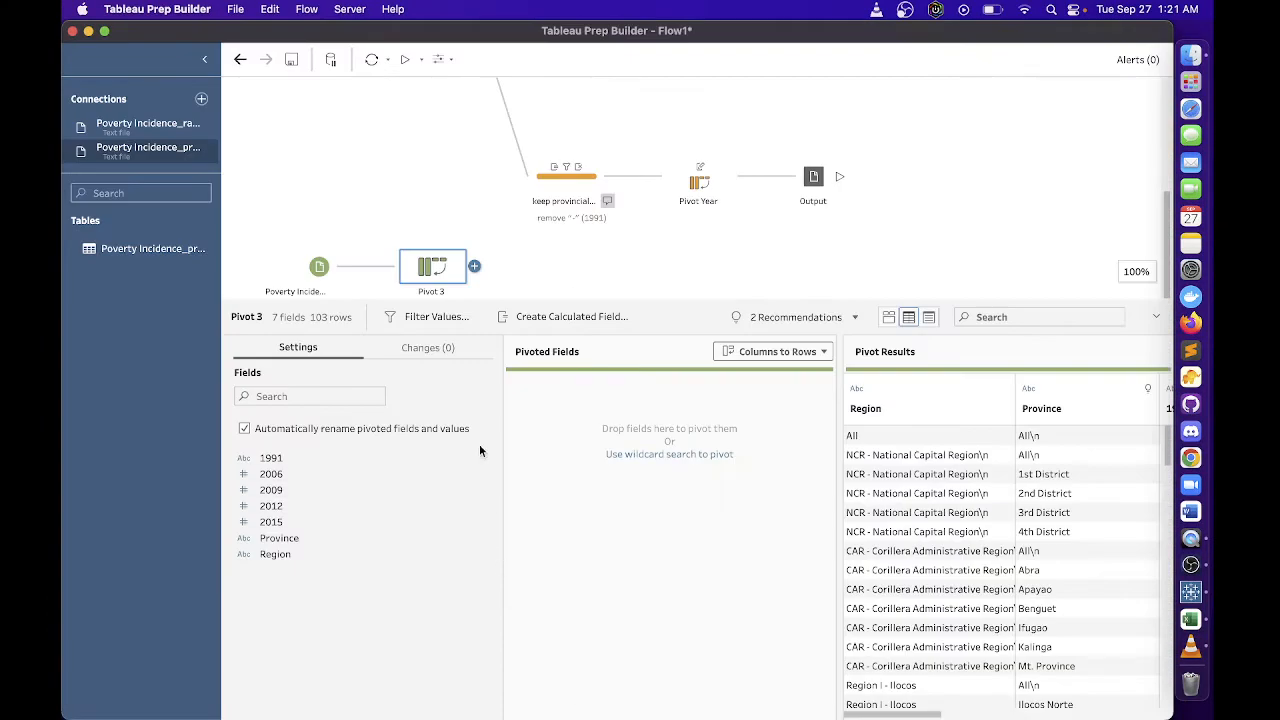
Rename the new pivot step as "Pivot years"
{"action": "double_click", "coordinate": [439, 291]}
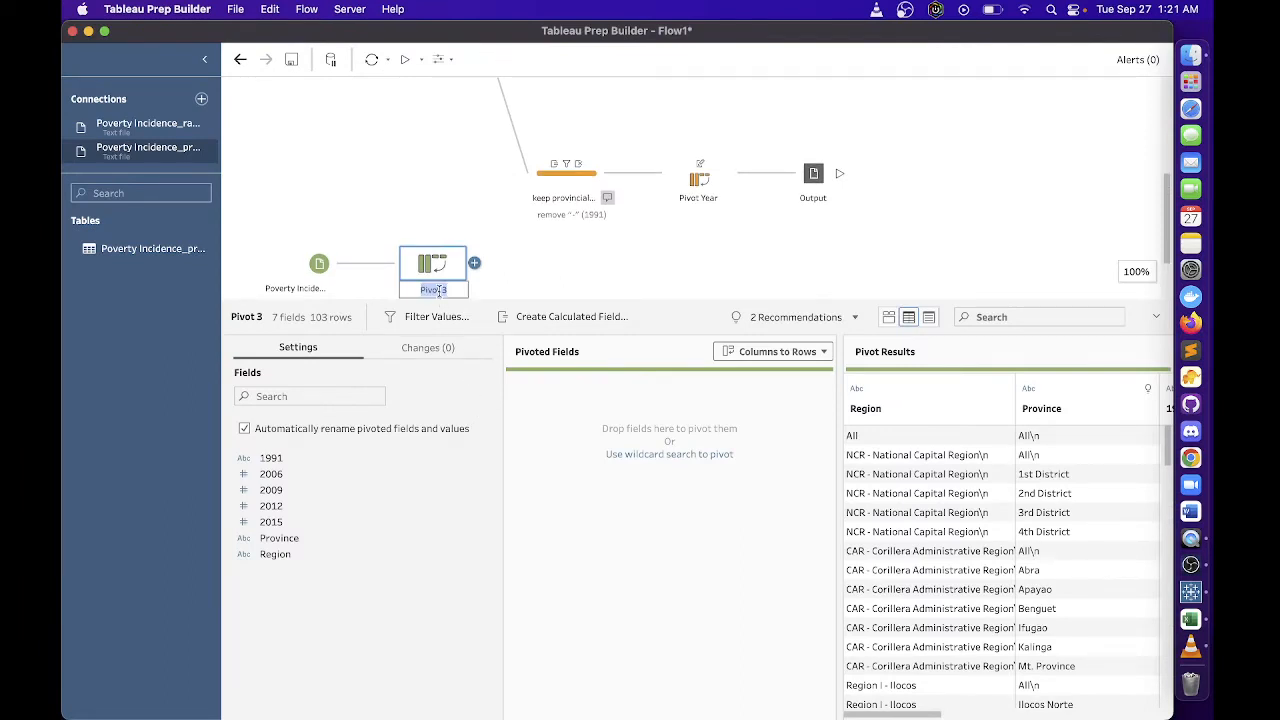
{"action": "type", "text": "Years"}
{"action": "key", "text": "Return"}
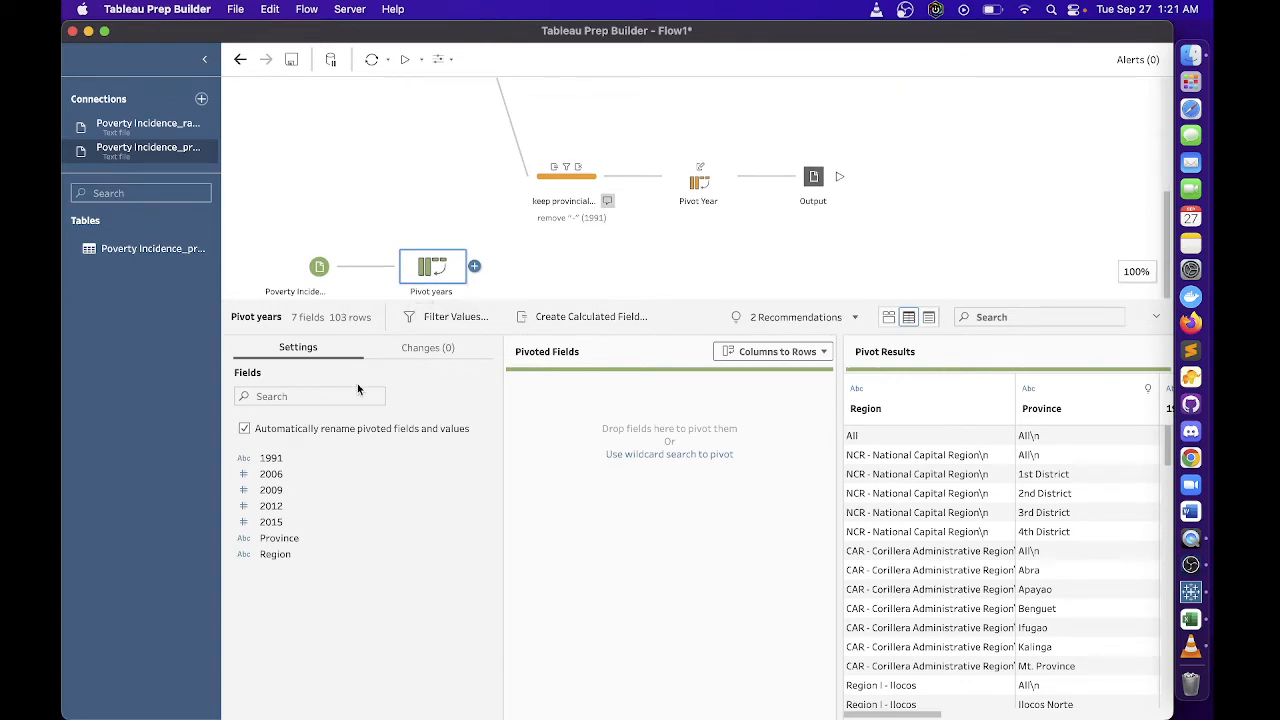
Pivot the 1991, 2006, 2009, 2012 and 2015 fields from columns to rows
{"action": "left_click", "coordinate": [278, 464]}
{"action": "left_click_drag", "start_coordinate": [278, 470], "coordinate": [274, 526]}
{"action": "left_click_drag", "start_coordinate": [667, 493], "coordinate": [663, 489]}
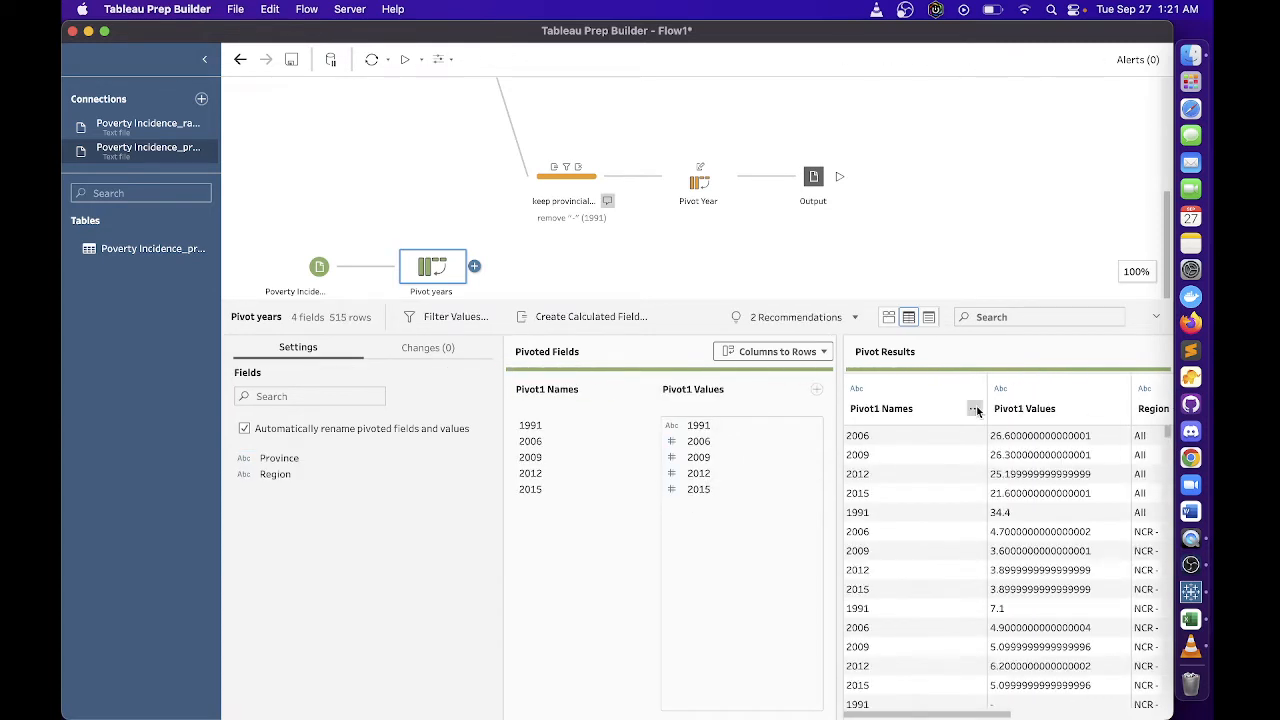
Rename the Pivot1 Names field as "Year" and the Pivot1 Values field as "Poverty Incidence (%)"
{"action": "left_click", "coordinate": [918, 408]}
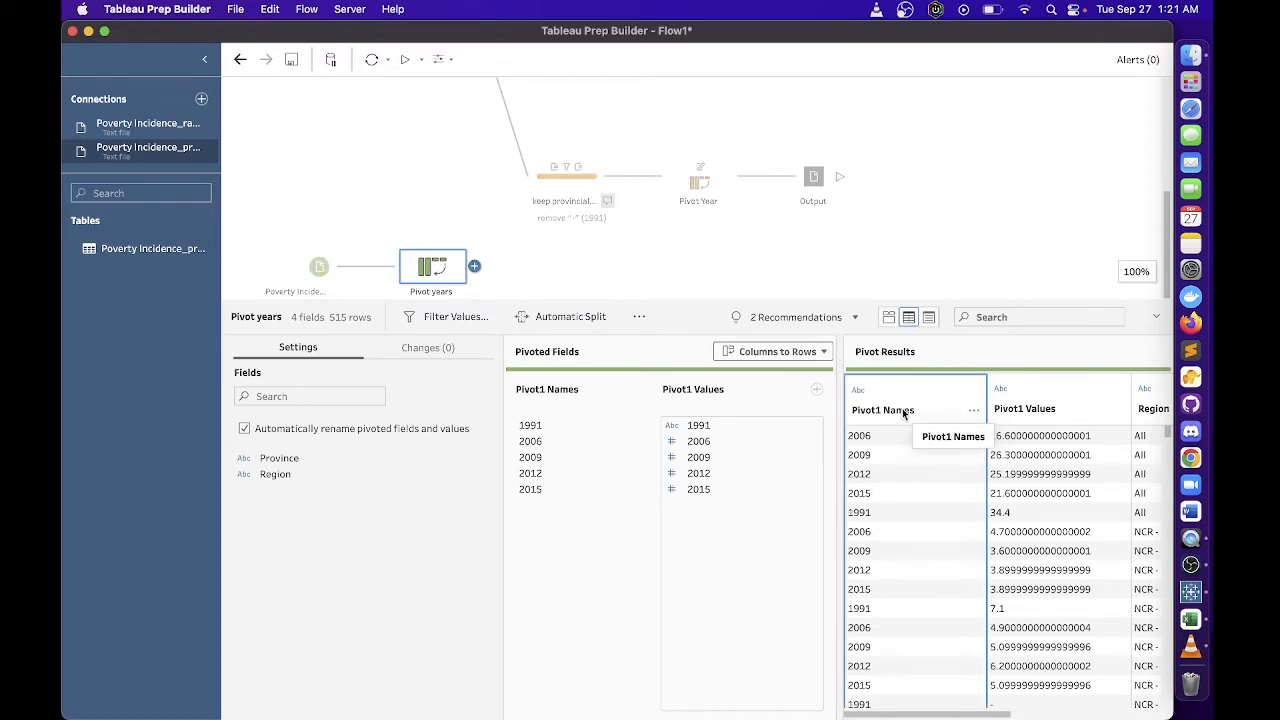
{"action": "double_click", "coordinate": [902, 409]}
{"action": "type", "text": "Year"}
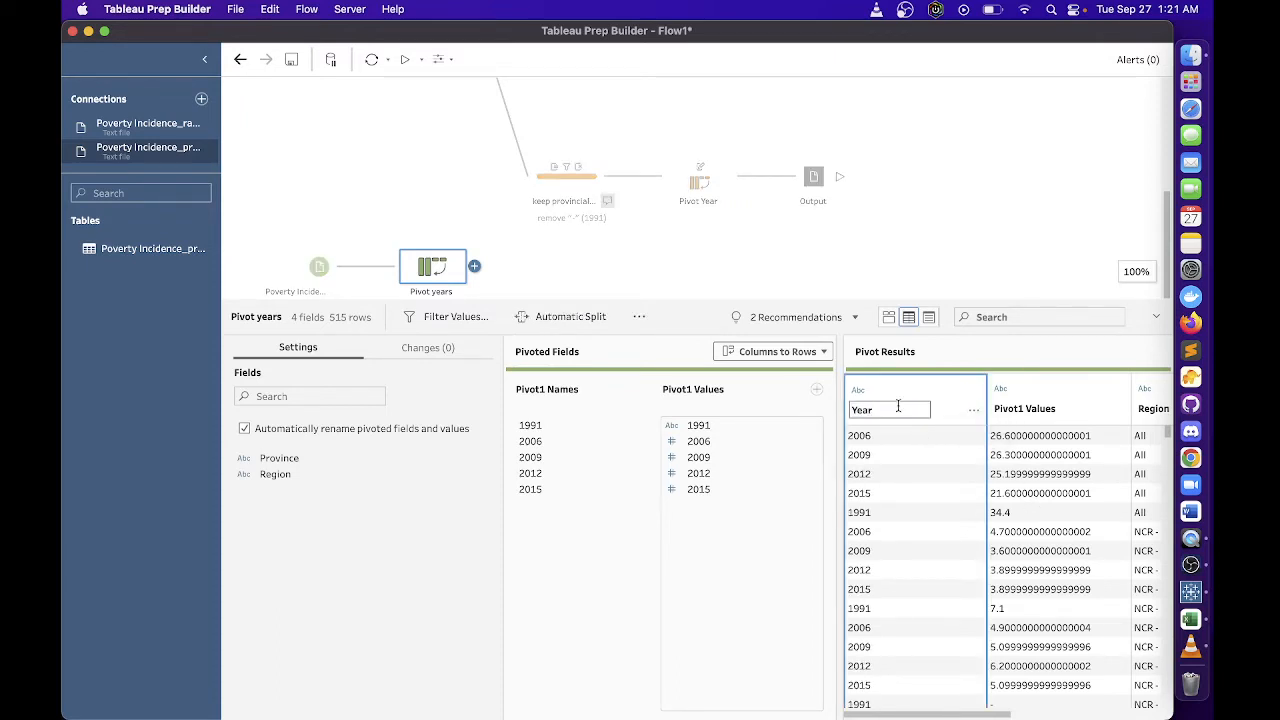
{"action": "double_click", "coordinate": [1020, 406]}
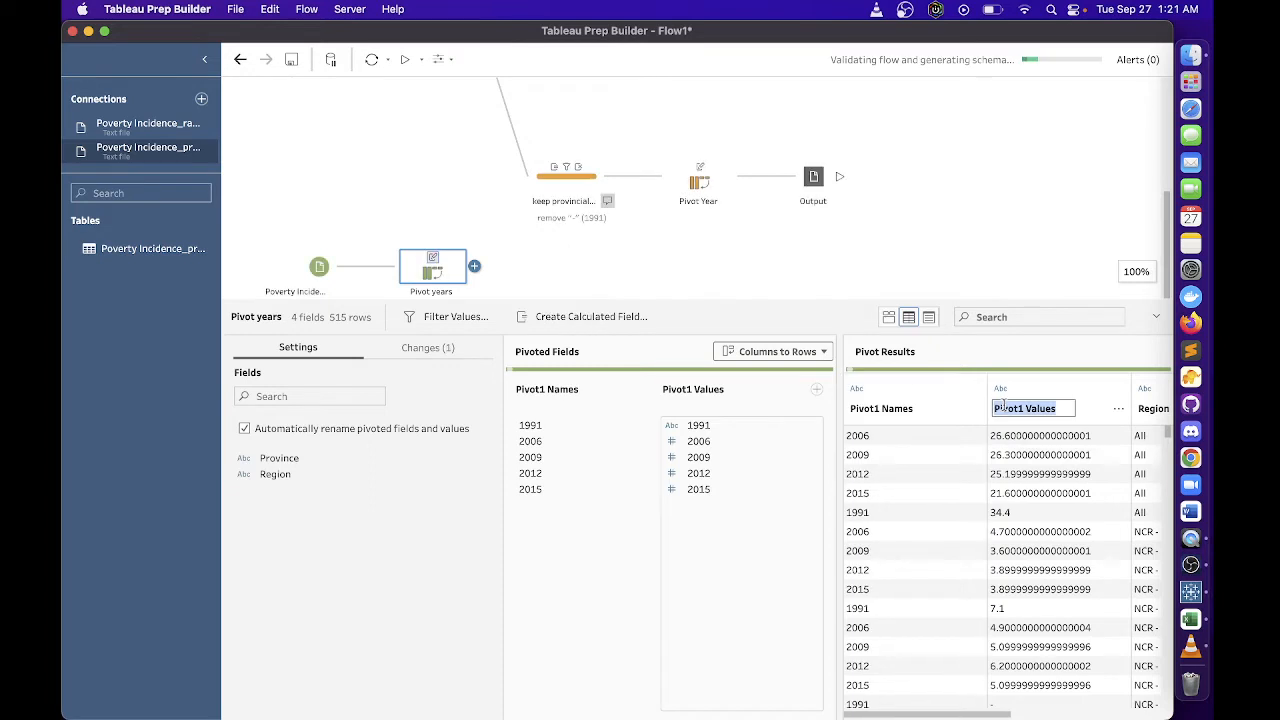
{"action": "type", "text": "Poverty Inc"}
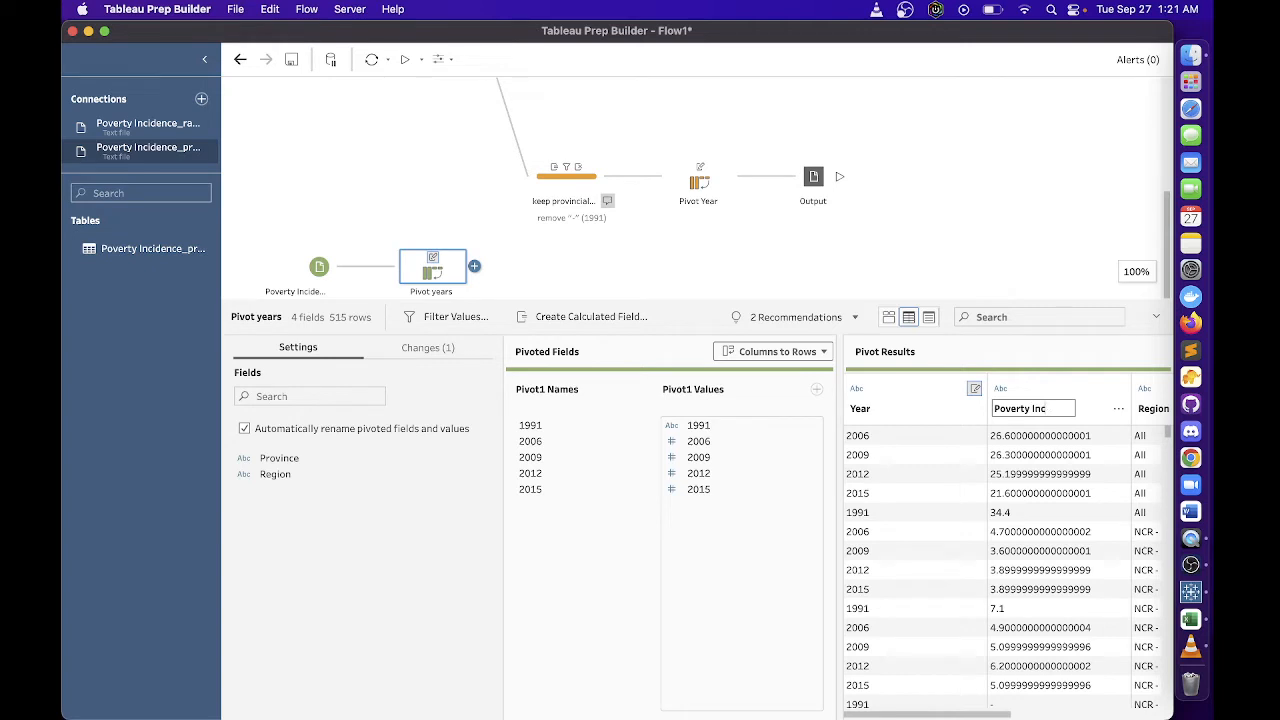
{"action": "type", "text": "idence (%)"}
{"action": "key", "text": "Return"}
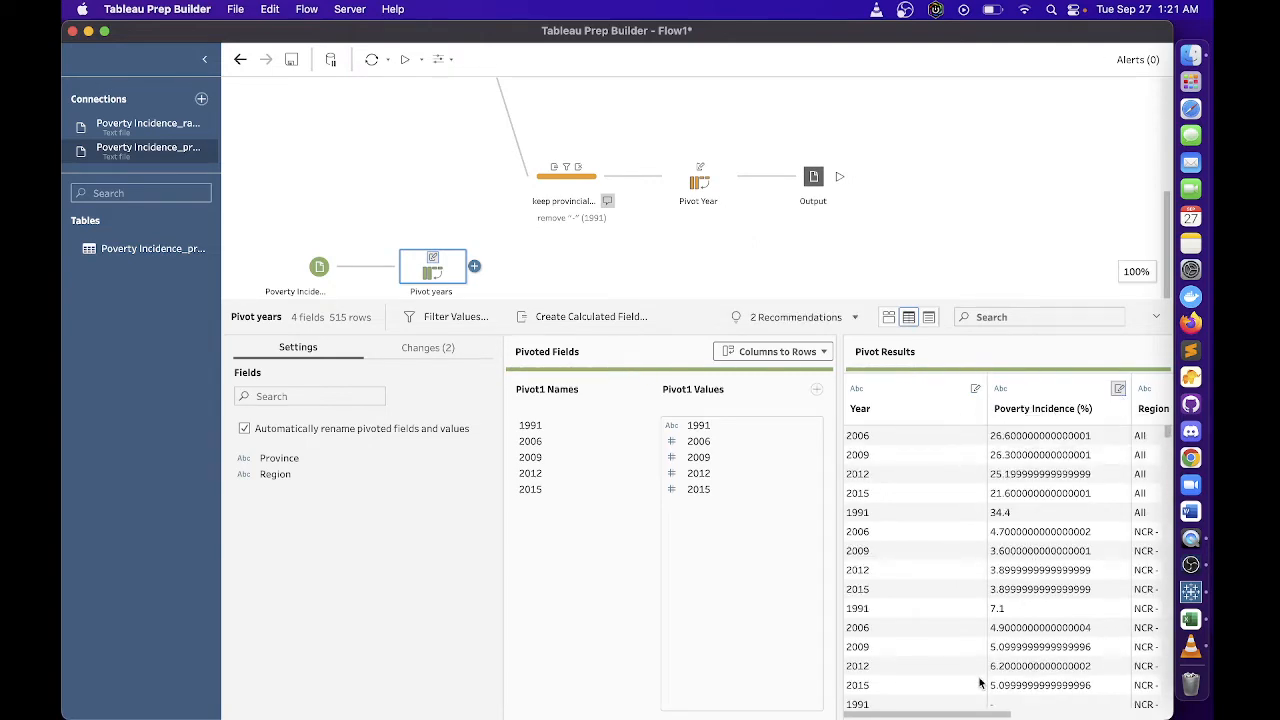
{"action": "left_click_drag", "start_coordinate": [1010, 715], "coordinate": [900, 716]}
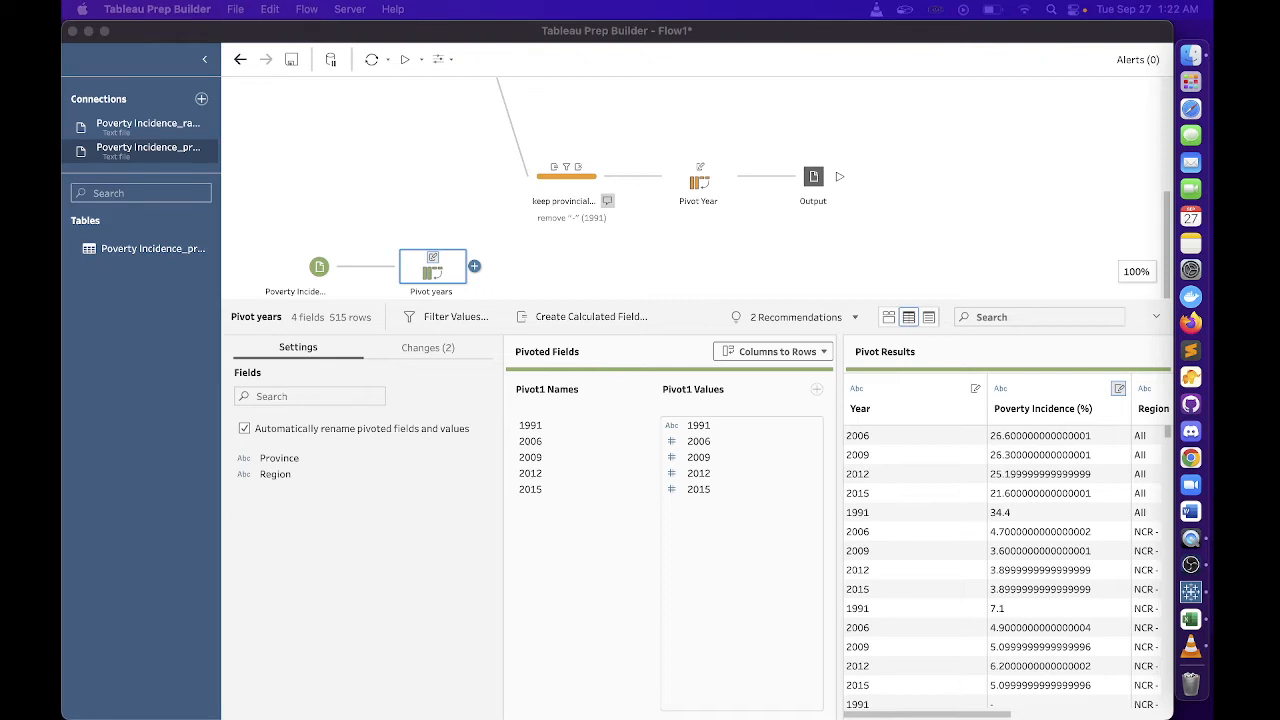
Add a Clean Step after Pivot years, show its fields as profile cards, and rename the step as remove "-" "\n"
{"action": "left_click", "coordinate": [474, 270]}
{"action": "left_click", "coordinate": [474, 270]}
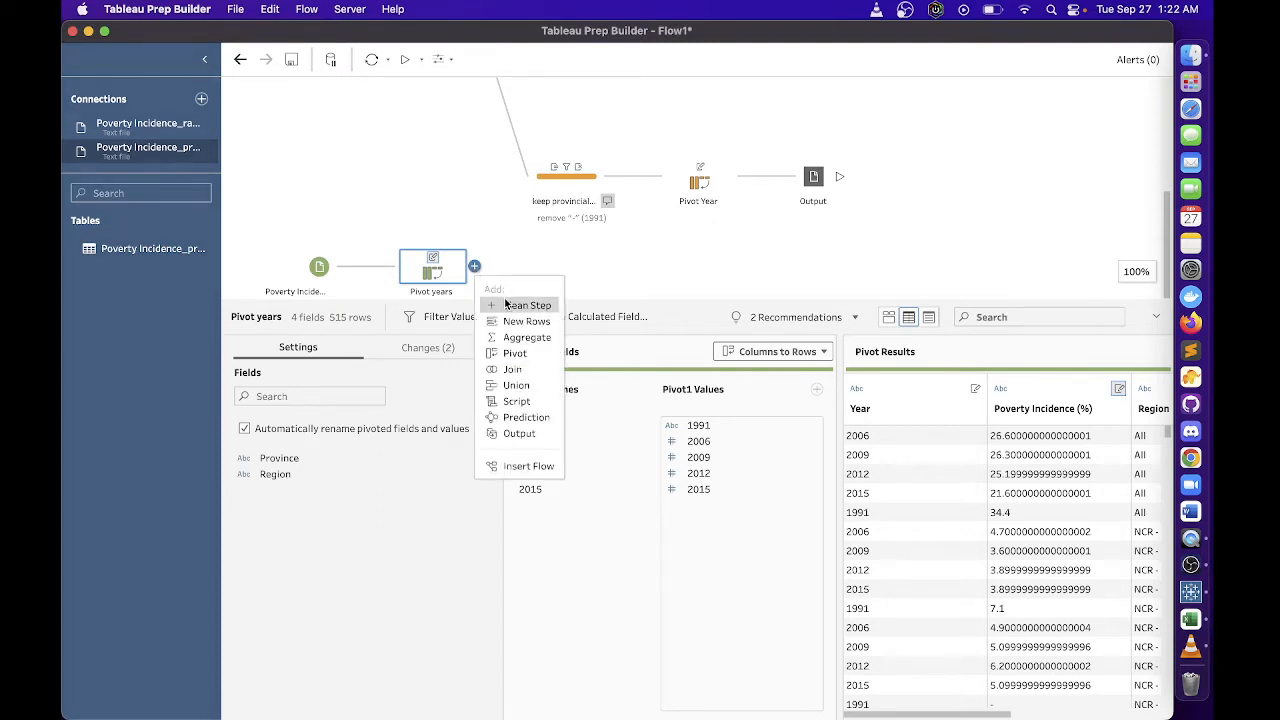
{"action": "left_click", "coordinate": [520, 305]}
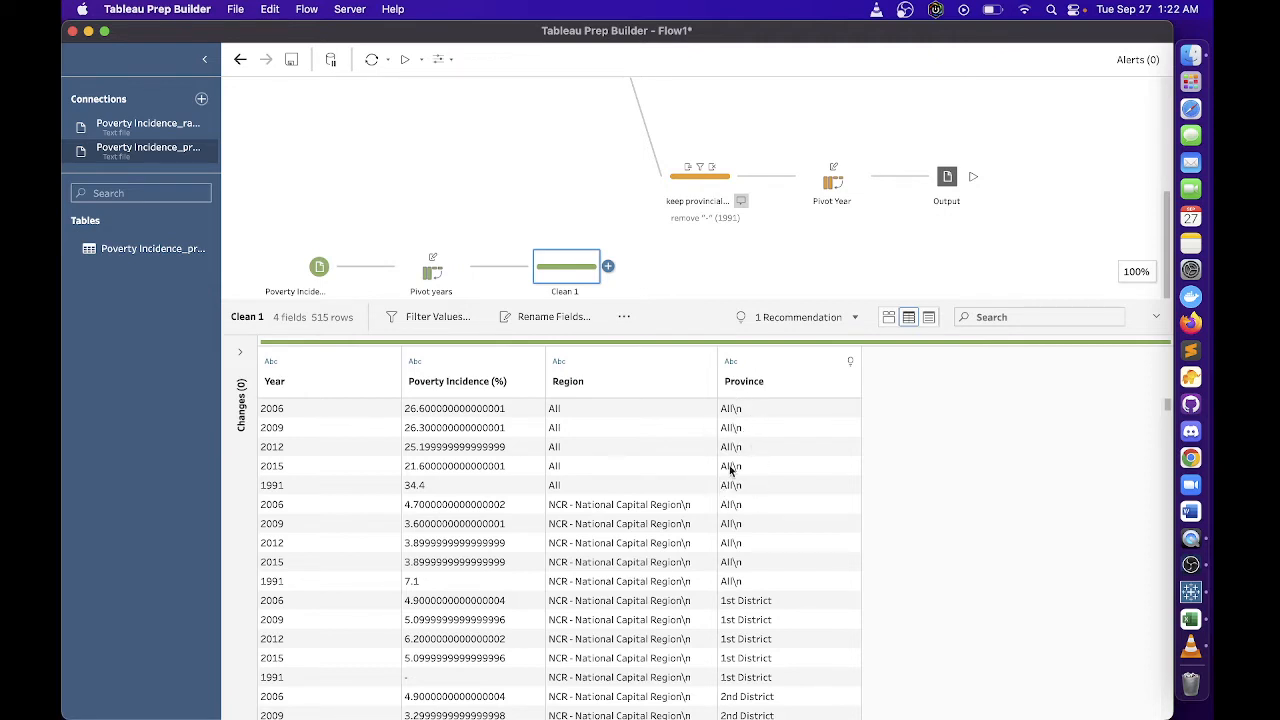
{"action": "left_click", "coordinate": [888, 317]}
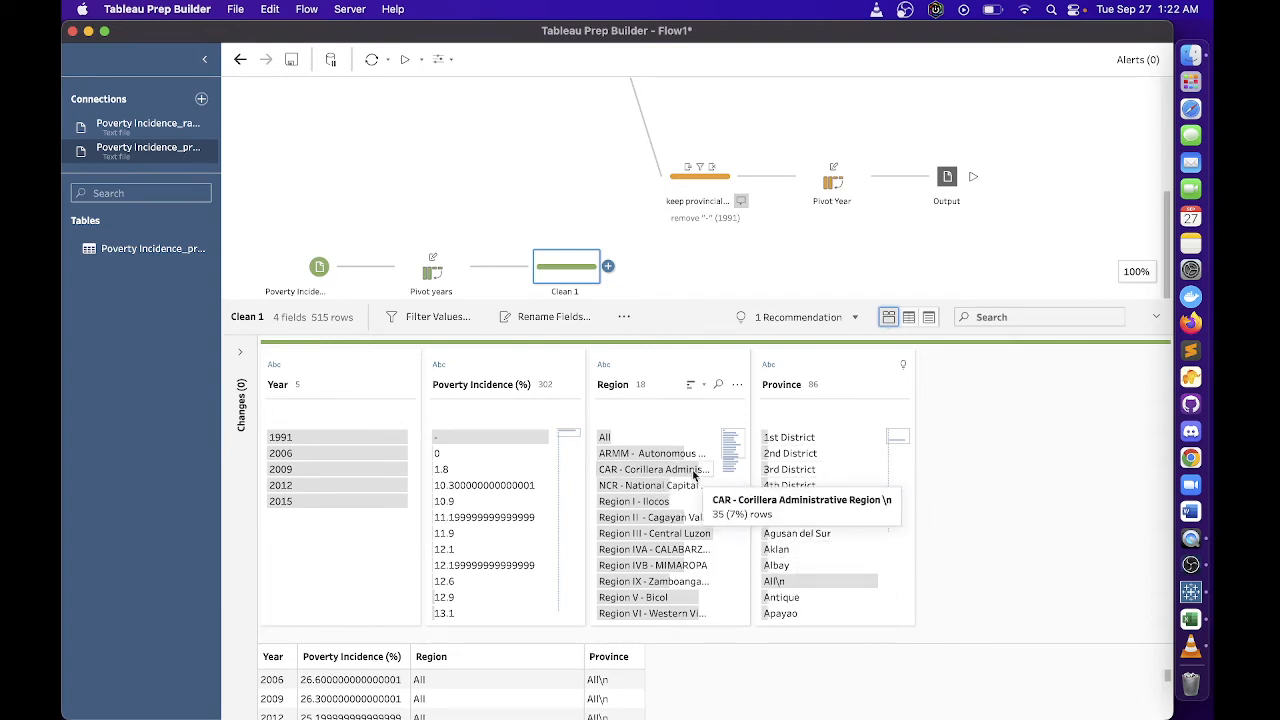
{"action": "double_click", "coordinate": [565, 291]}
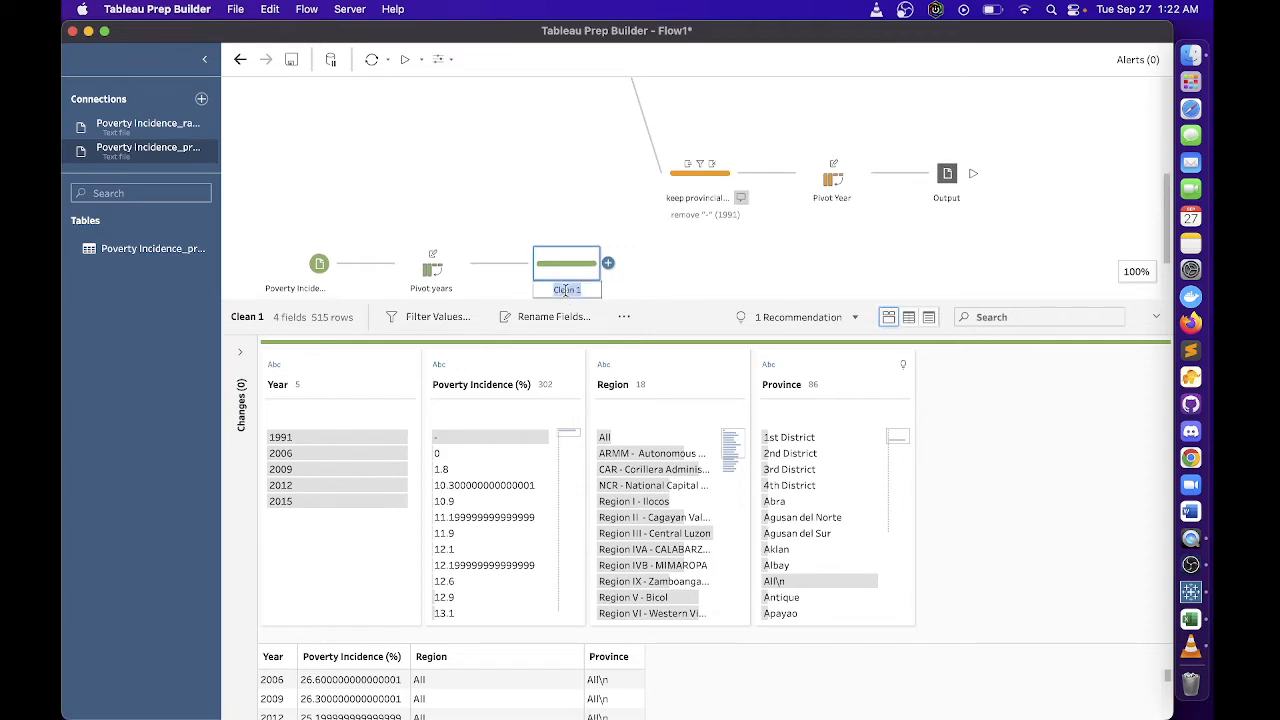
{"action": "type", "text": "remove \"-\" \"\\n\""}
{"action": "left_click", "coordinate": [685, 273]}
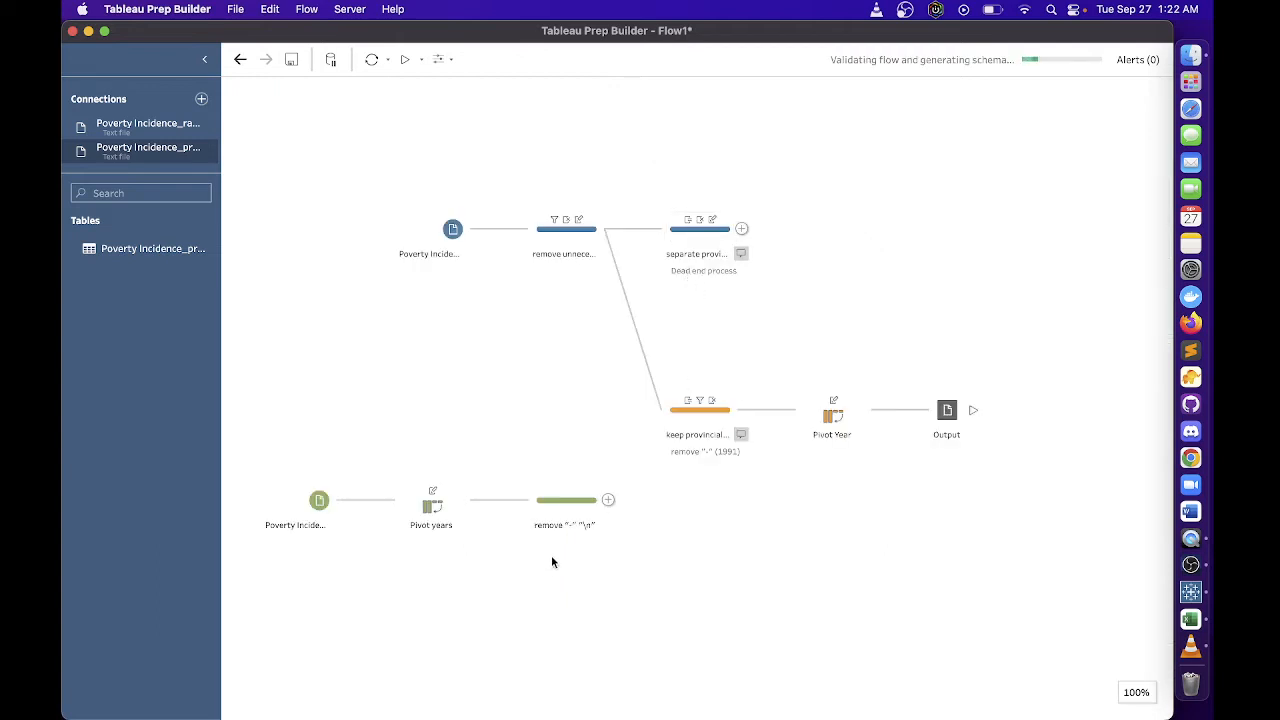
In the new cleaning step, change the Province value "All\n" to "All"
{"action": "left_click", "coordinate": [565, 502]}
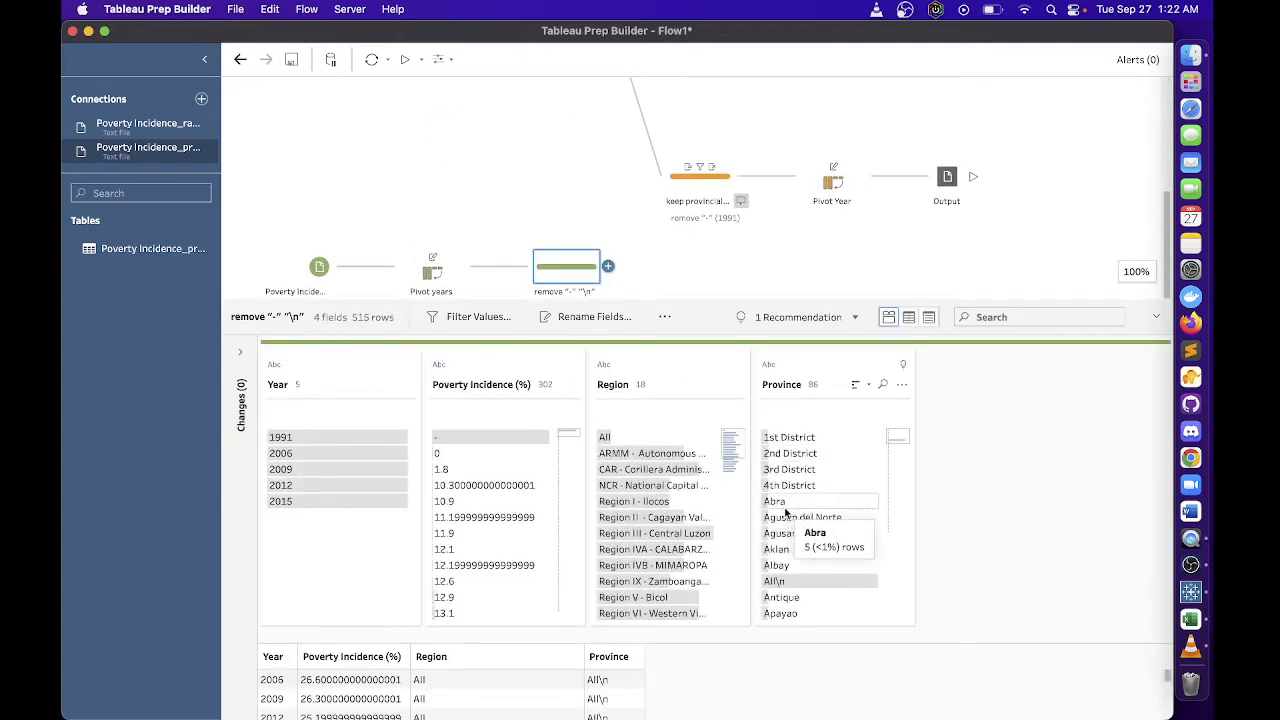
{"action": "double_click", "coordinate": [797, 581]}
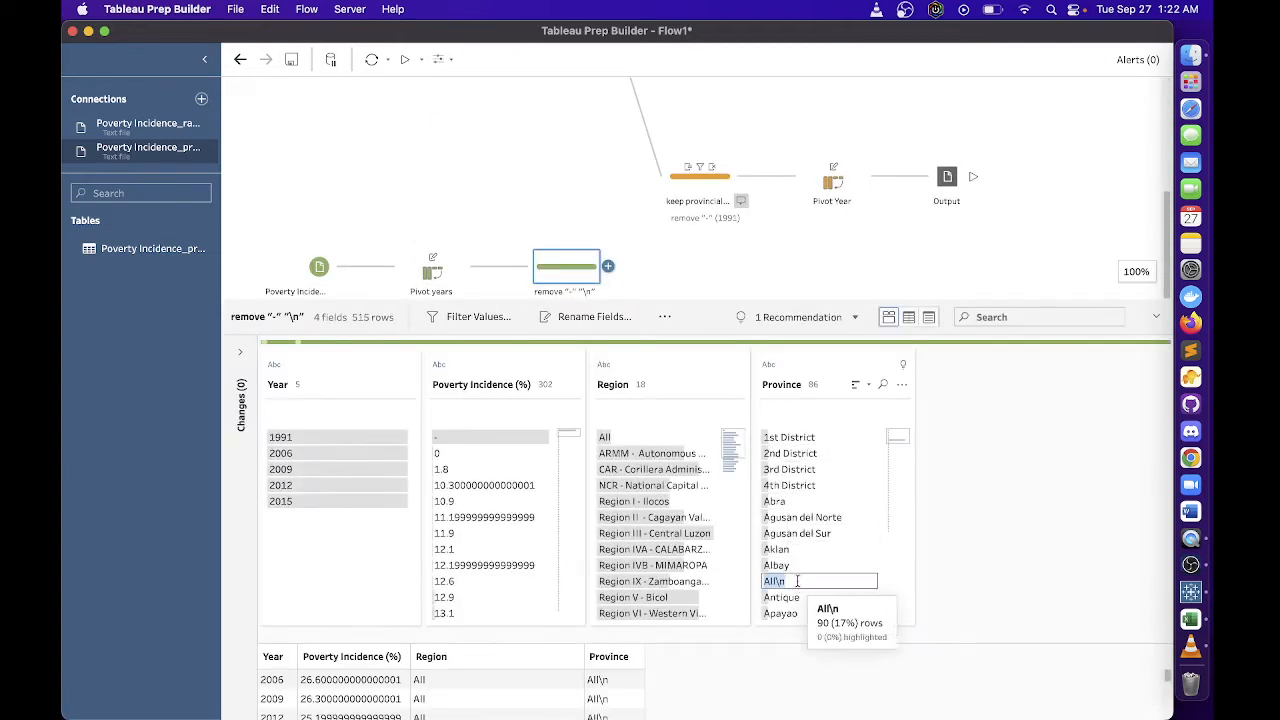
{"action": "left_click", "coordinate": [810, 581]}
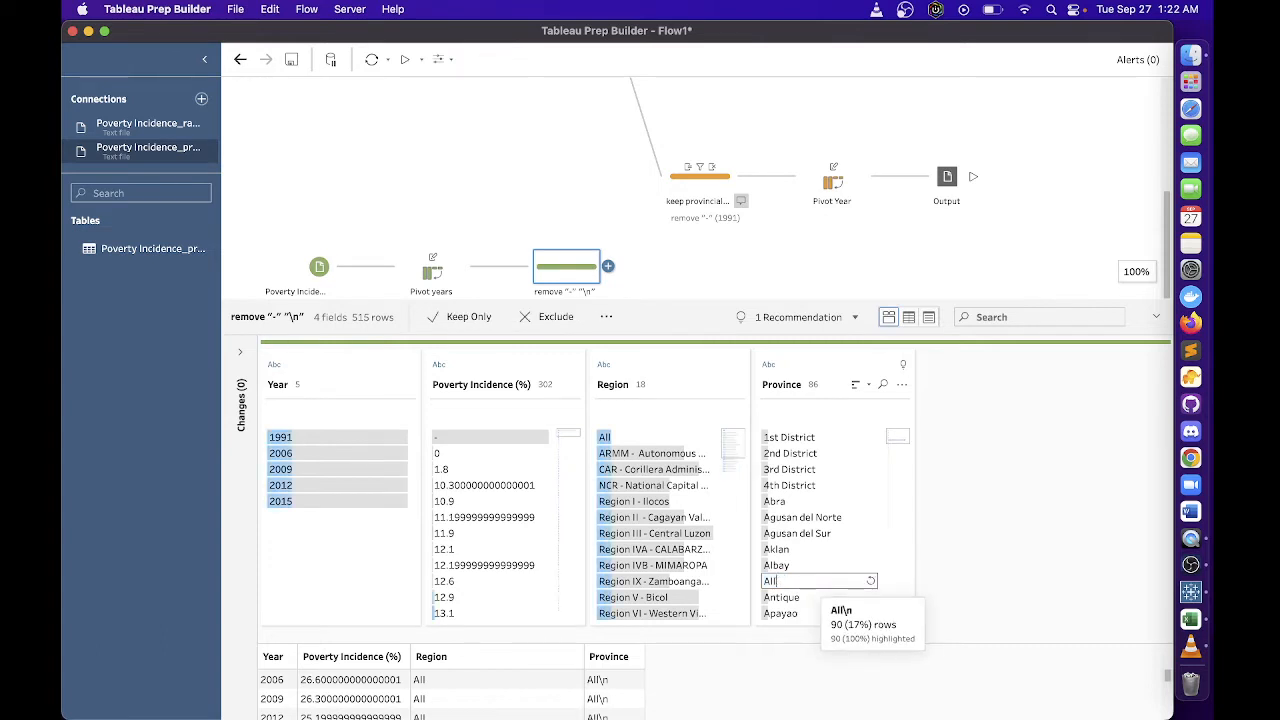
{"action": "key", "text": "Return"}
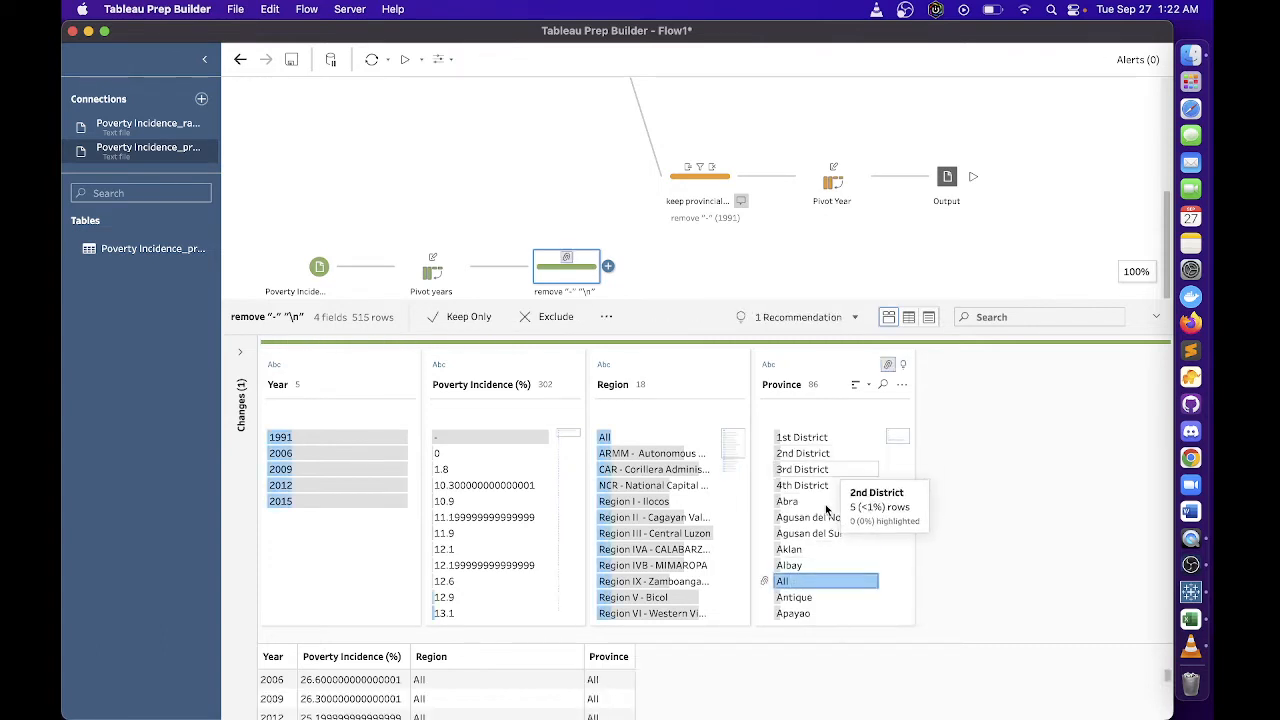
{"action": "scroll", "coordinate": [829, 503], "scroll_direction": "down", "scroll_amount": 5}
{"action": "scroll", "coordinate": [829, 503], "scroll_direction": "up", "scroll_amount": 8}
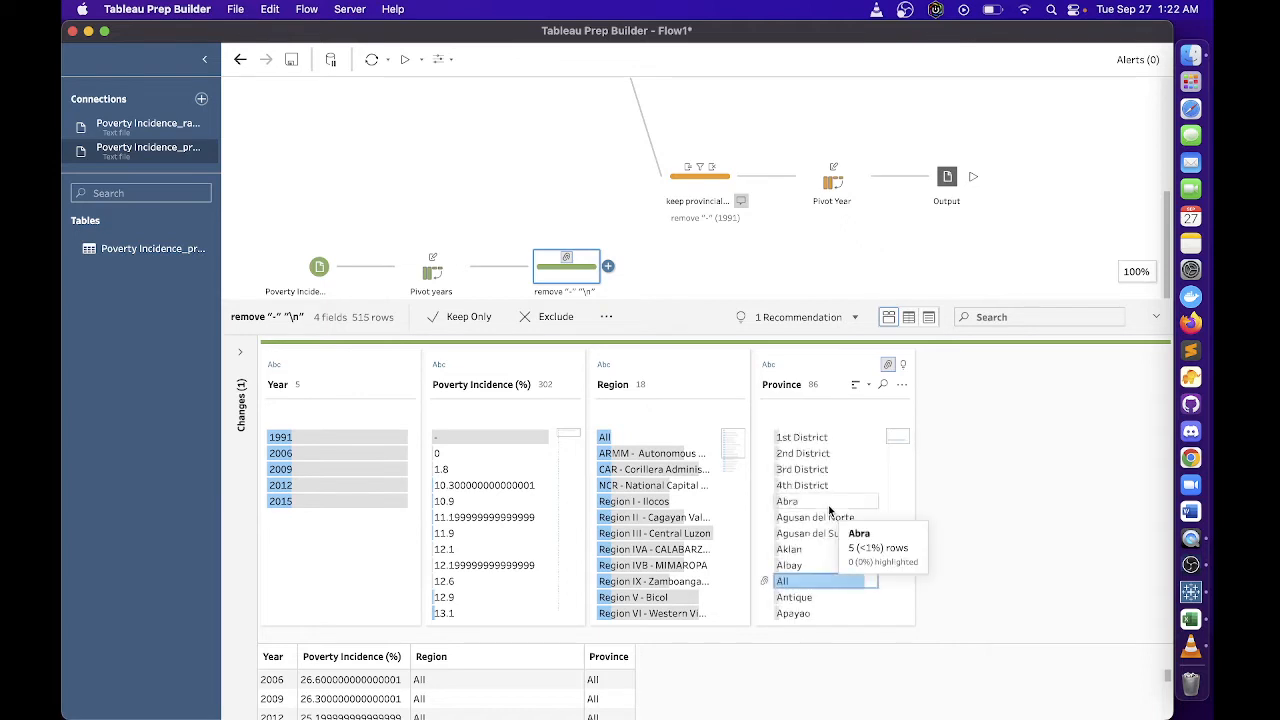
Exclude the "-" value from the Poverty Incidence (%) field
{"action": "mouse_move", "coordinate": [462, 437]}
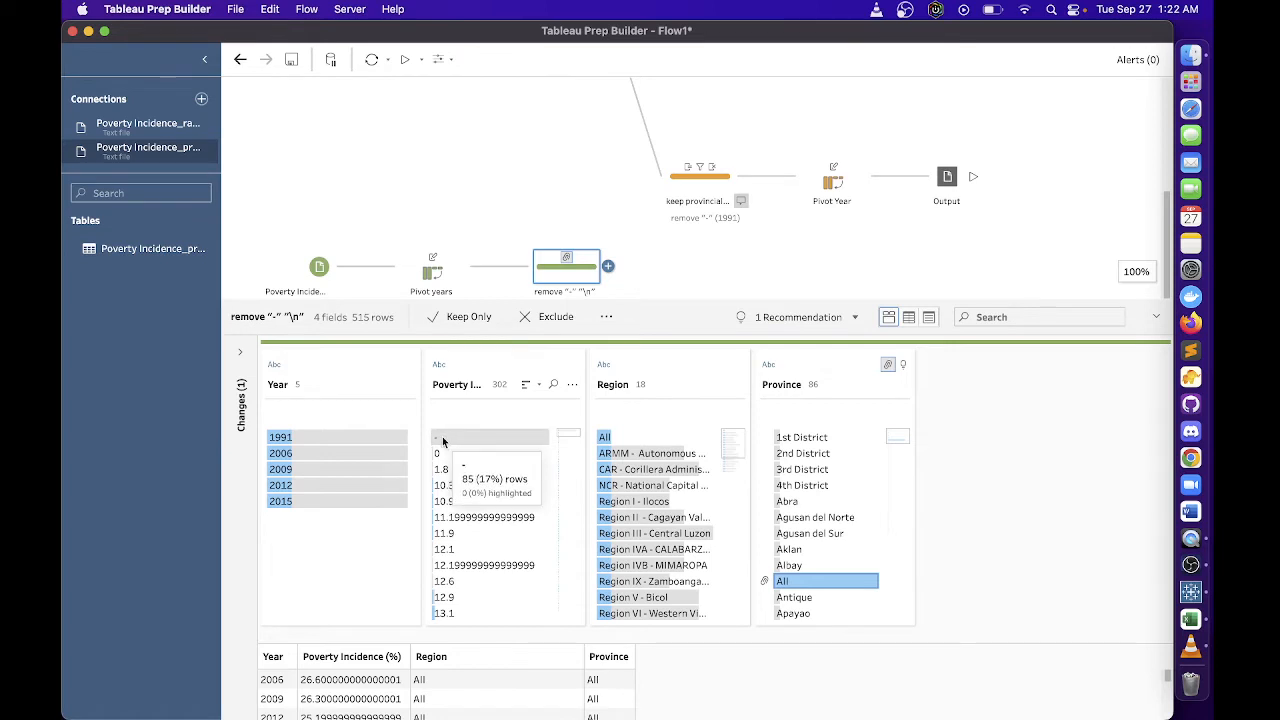
{"action": "left_click", "coordinate": [442, 437]}
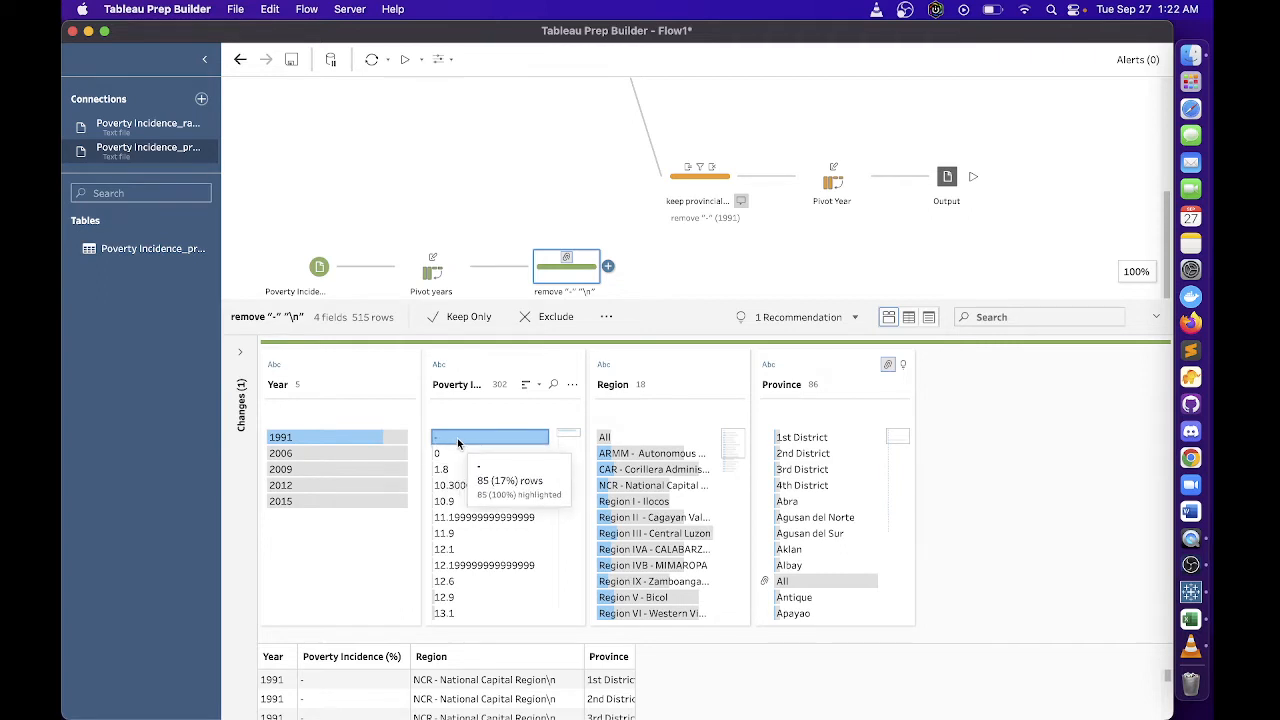
{"action": "right_click", "coordinate": [475, 437]}
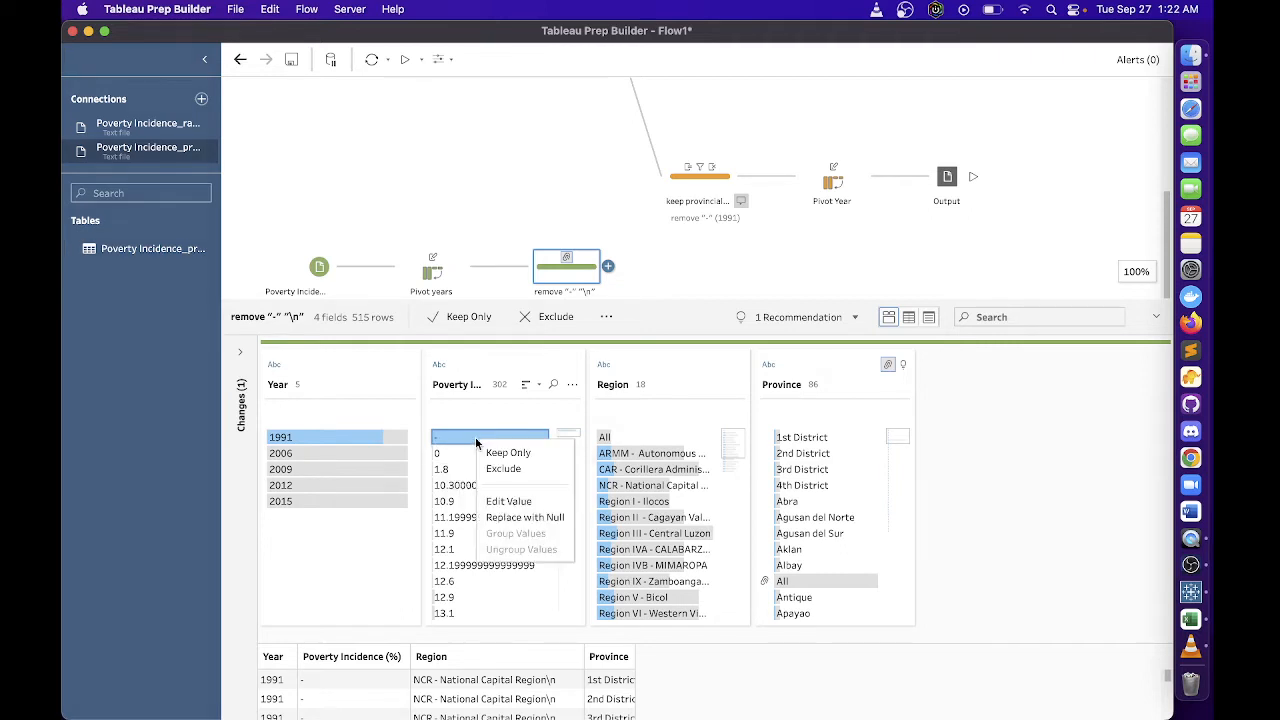
{"action": "left_click", "coordinate": [506, 468]}
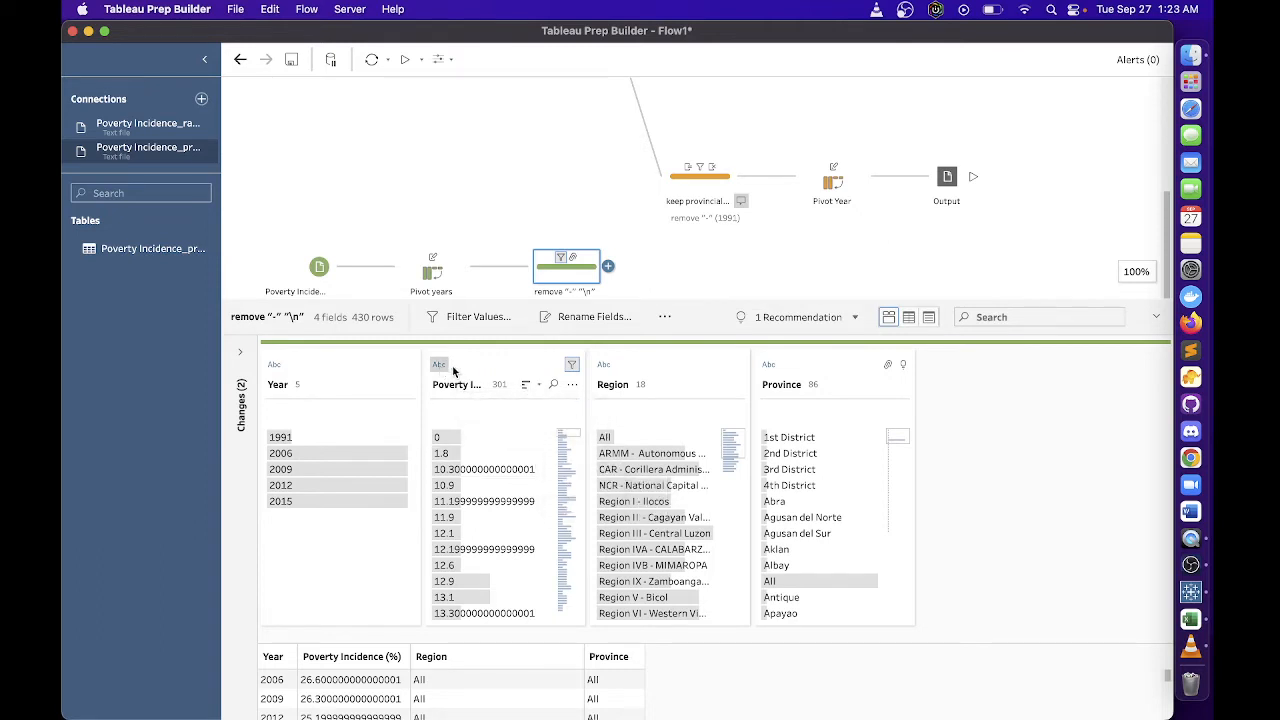
Change the data type of Poverty Incidence (%) to Number (decimal) and review the values in the data grid
{"action": "left_click", "coordinate": [907, 318]}
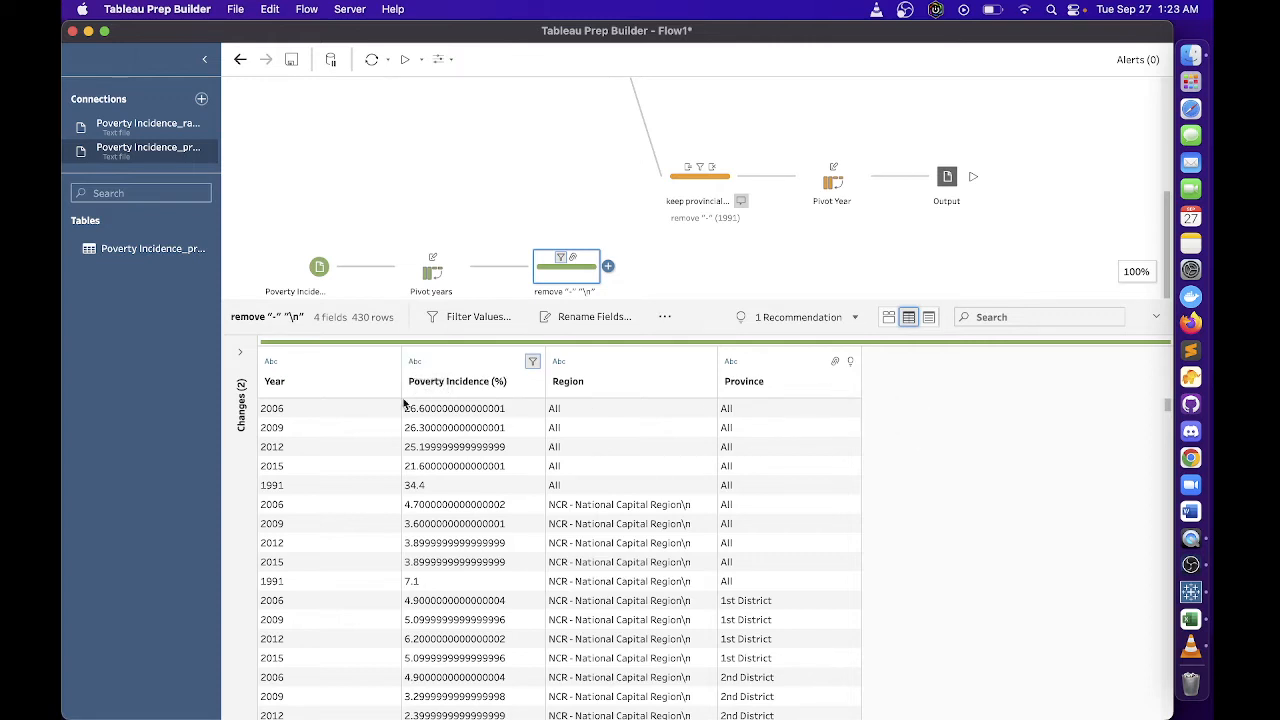
{"action": "left_click", "coordinate": [416, 362]}
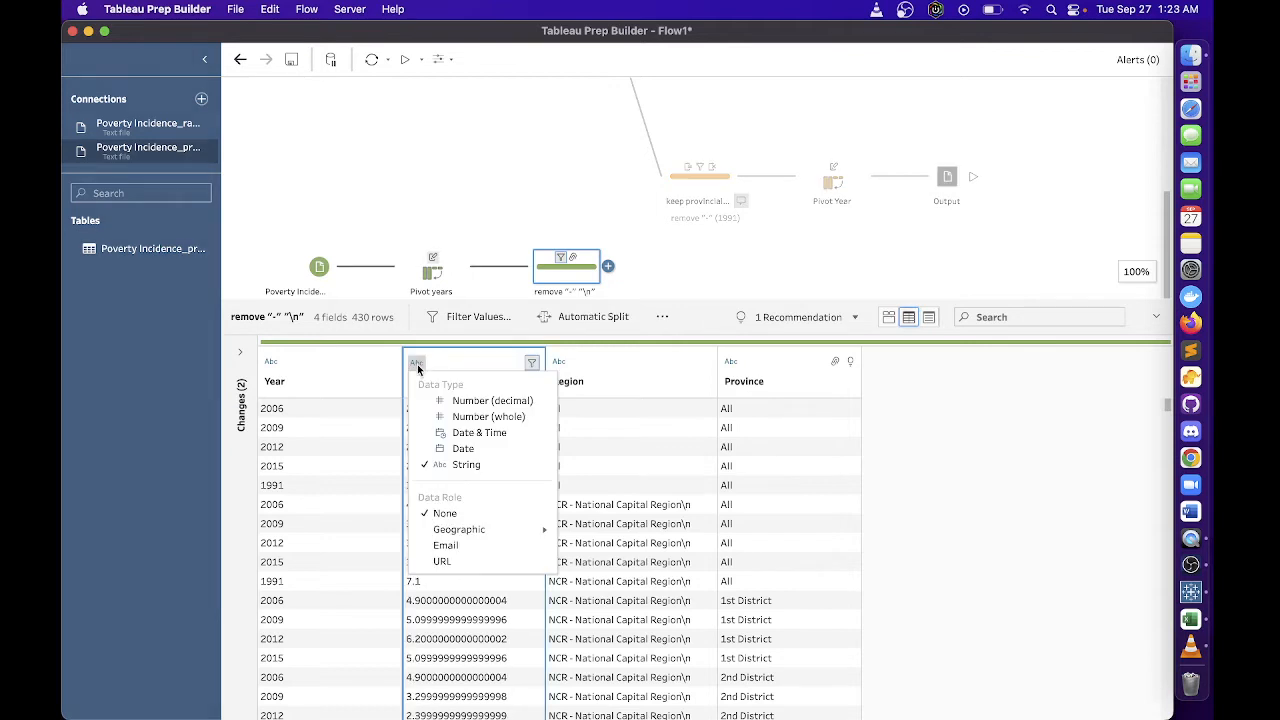
{"action": "left_click", "coordinate": [497, 401]}
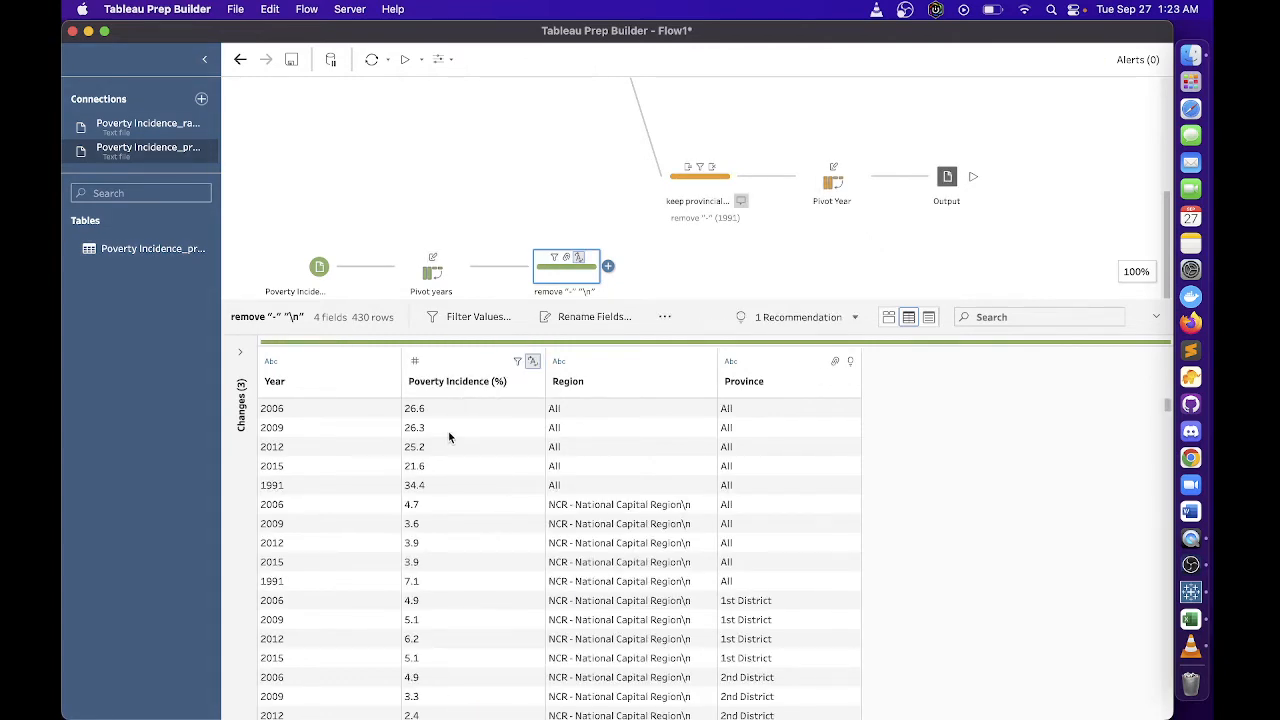
{"action": "scroll", "coordinate": [489, 543], "scroll_direction": "down", "scroll_amount": 5}
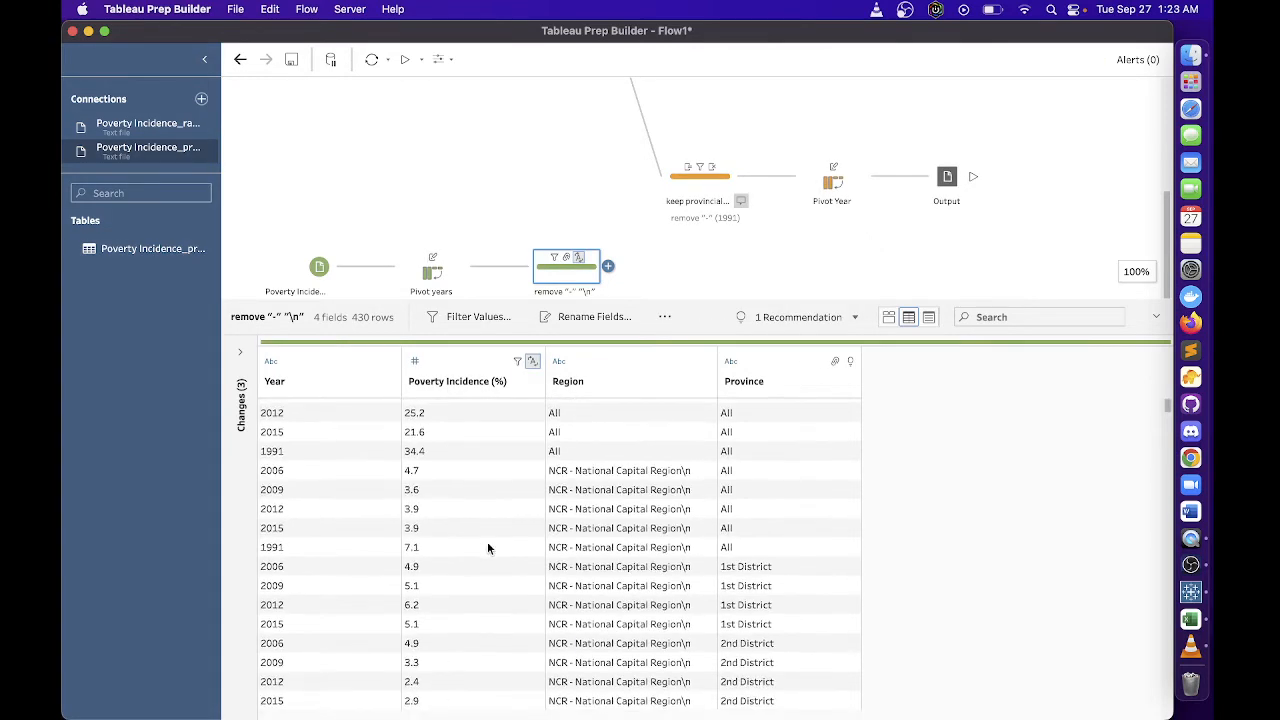
{"action": "scroll", "coordinate": [796, 484], "scroll_direction": "up", "scroll_amount": 10}
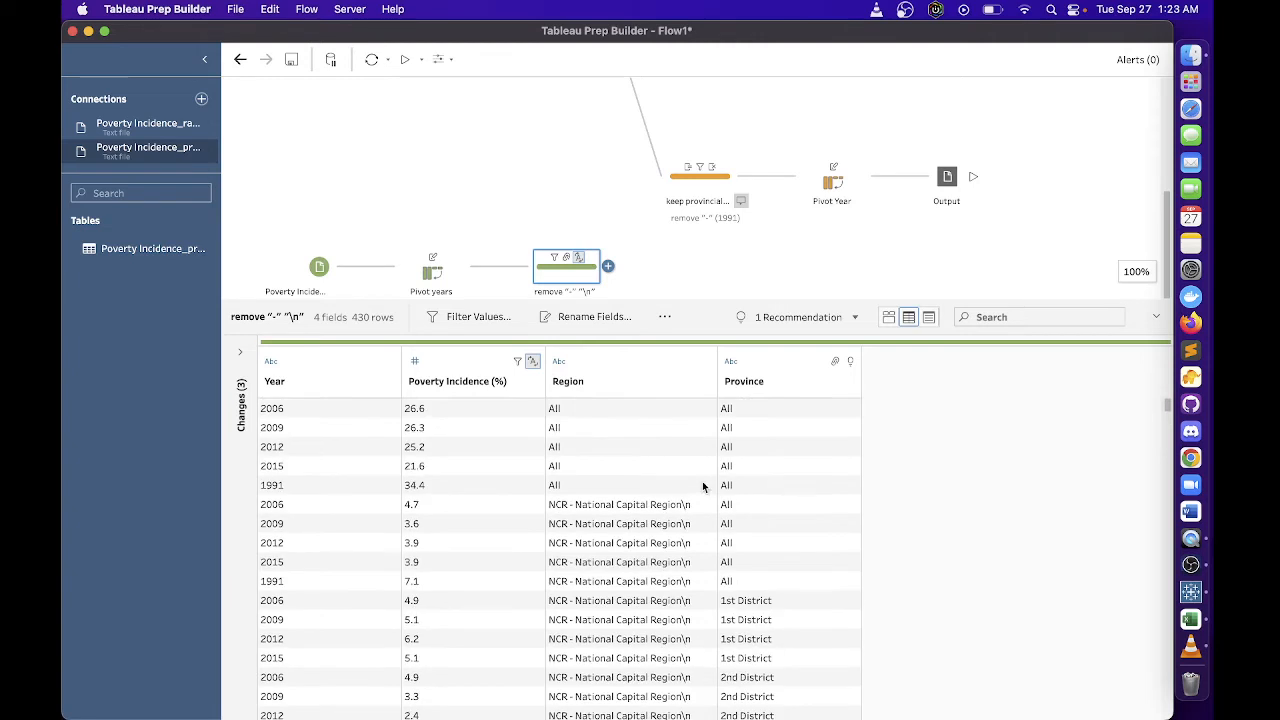
{"action": "scroll", "coordinate": [771, 543], "scroll_direction": "down", "scroll_amount": 2}
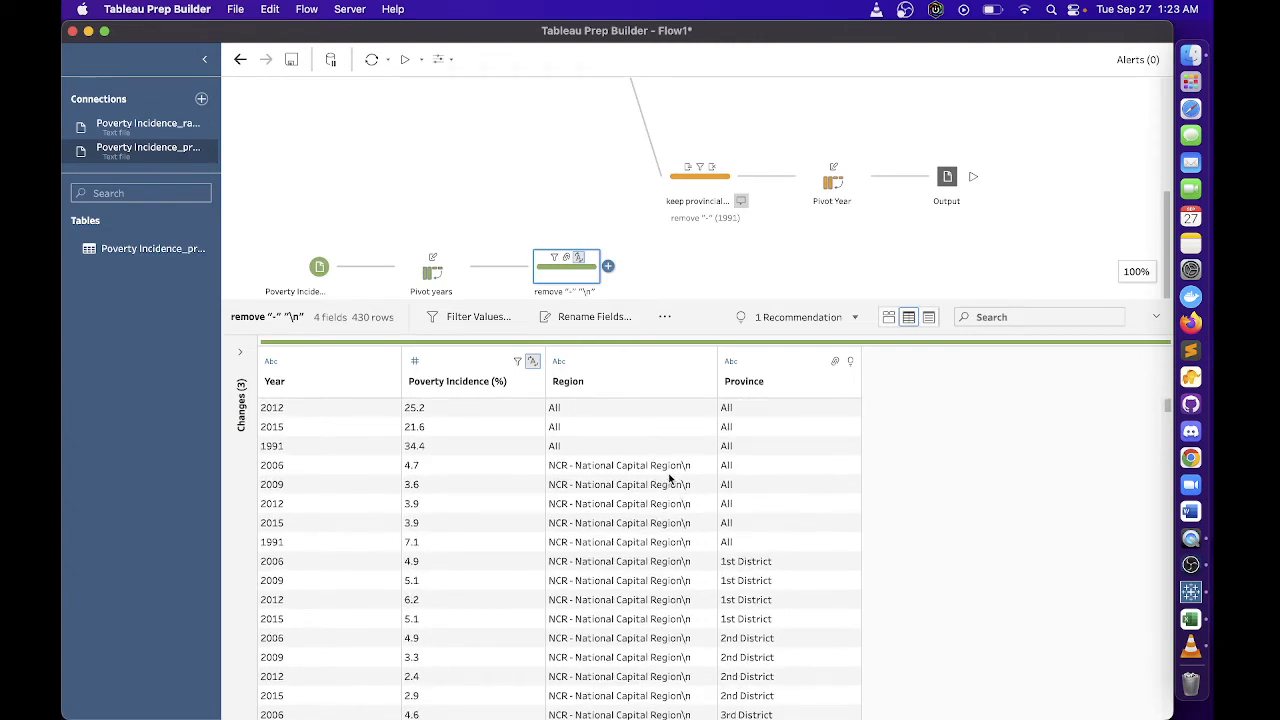
Widen the Region profile card and remove the trailing "\n" from the CAR - Corillera Administrative Region value
{"action": "left_click", "coordinate": [888, 317]}
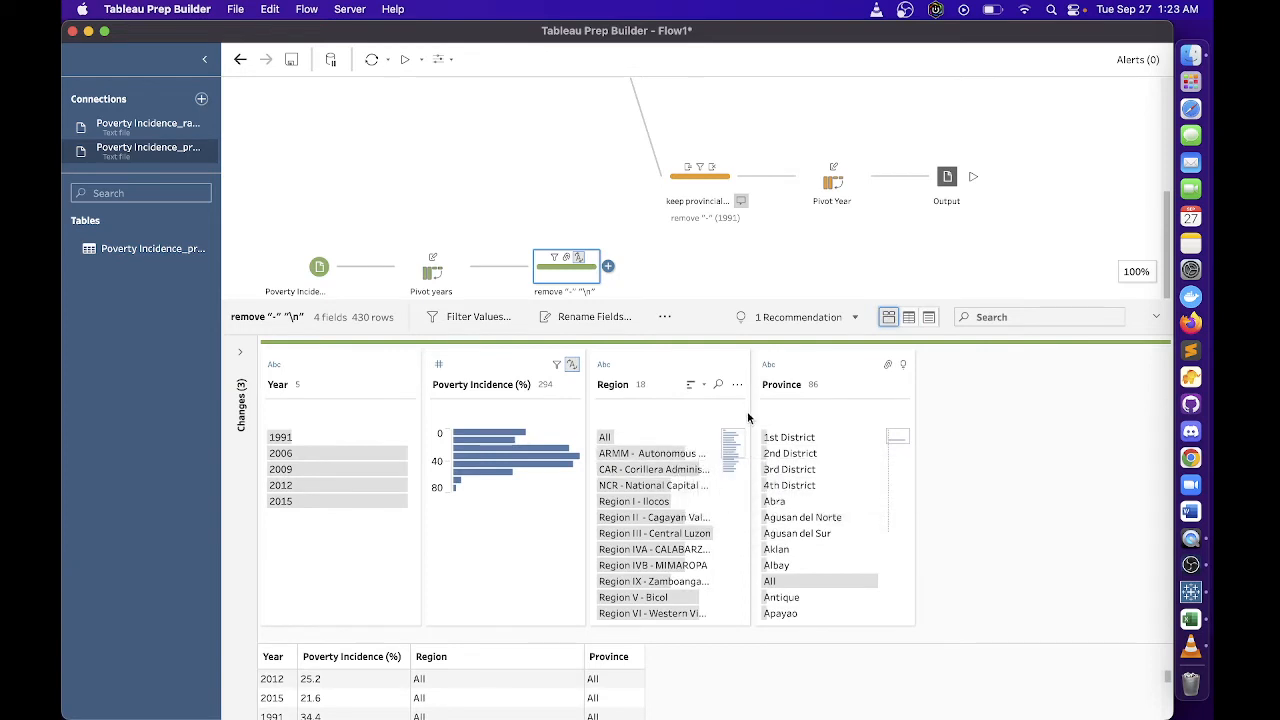
{"action": "left_click_drag", "start_coordinate": [750, 420], "coordinate": [961, 425]}
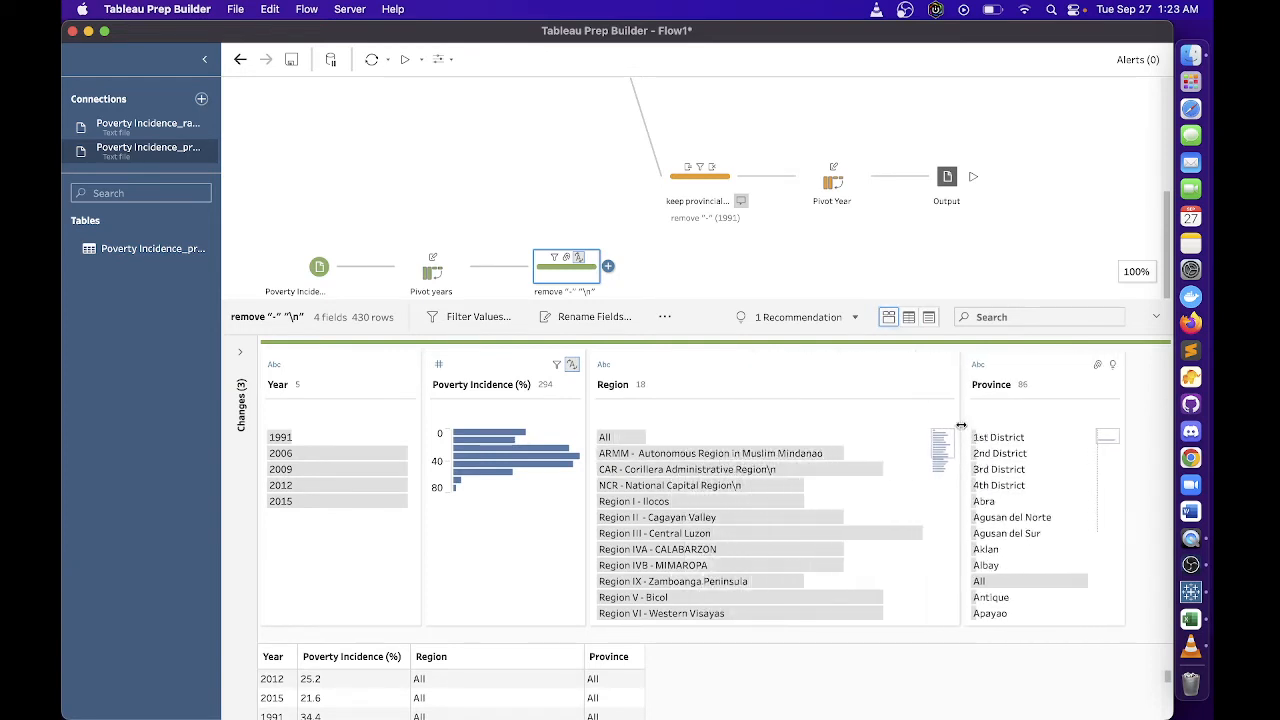
{"action": "left_click", "coordinate": [780, 472]}
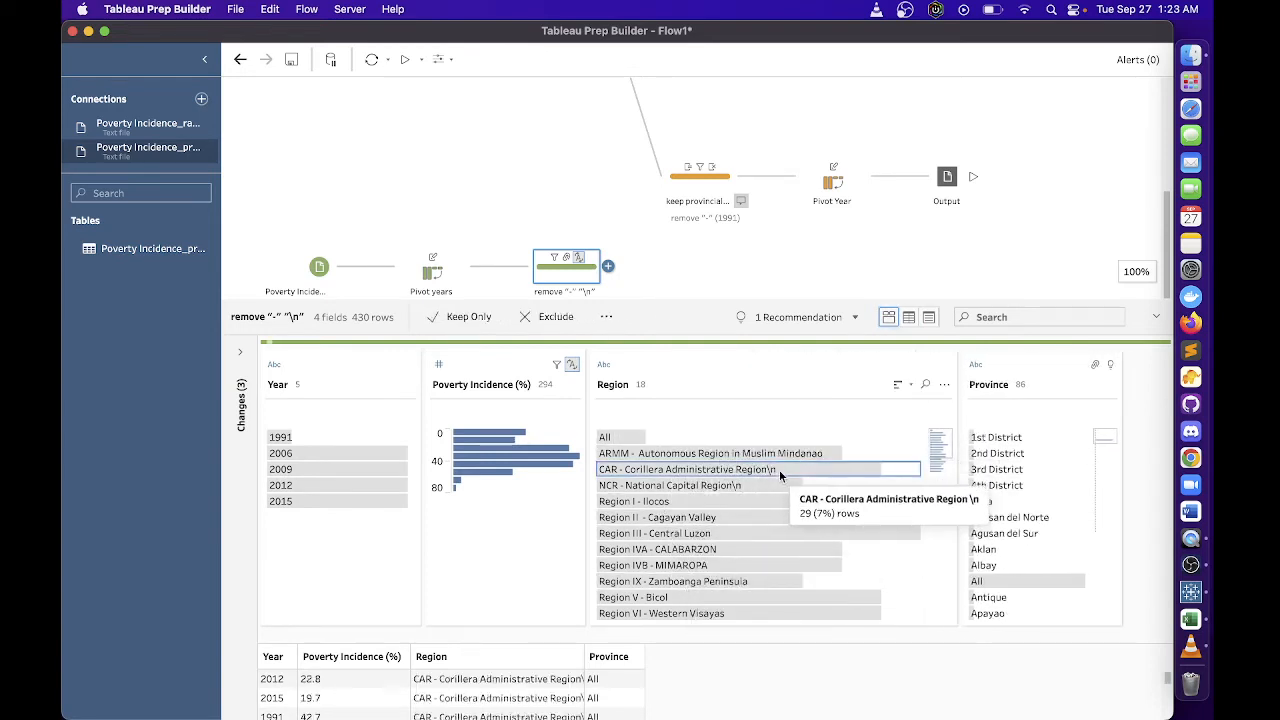
{"action": "double_click", "coordinate": [790, 470]}
{"action": "key", "text": "BackSpace"}
{"action": "key", "text": "BackSpace"}
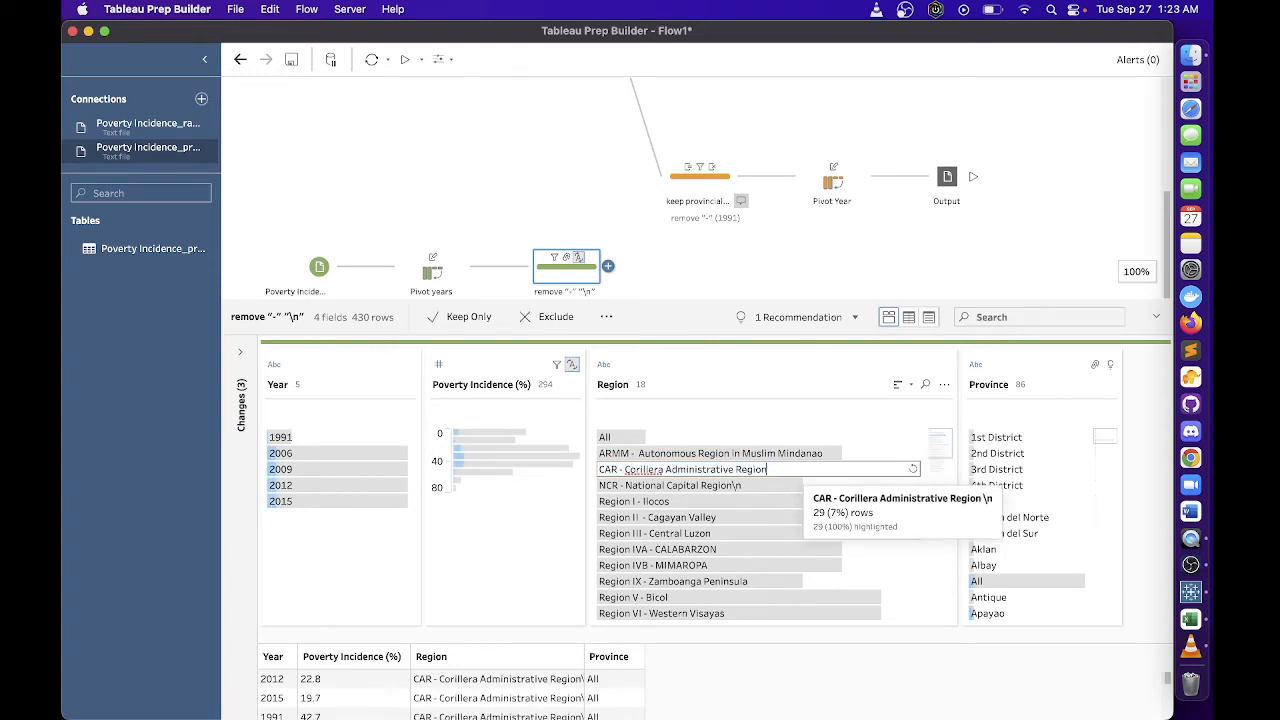
{"action": "key", "text": "Return"}
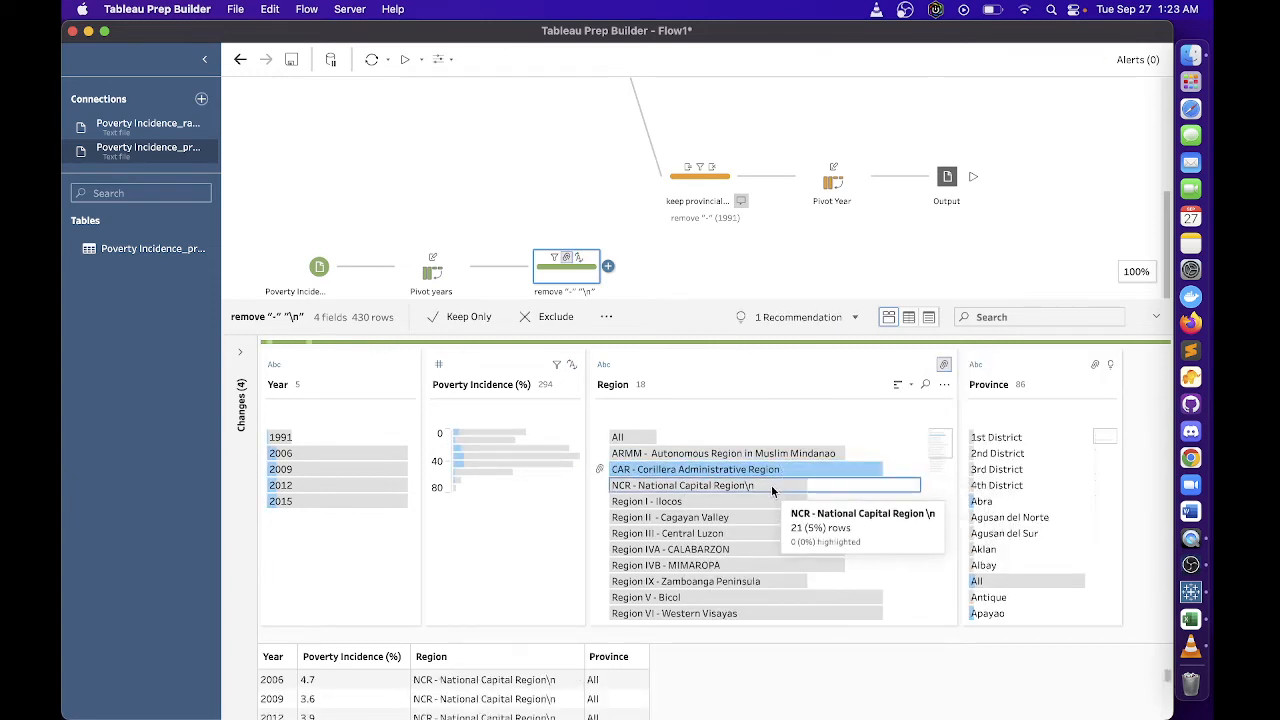
Remove the trailing "\n" from the NCR - National Capital Region value and check the remaining Region values
{"action": "double_click", "coordinate": [779, 485]}
{"action": "left_click", "coordinate": [779, 485]}
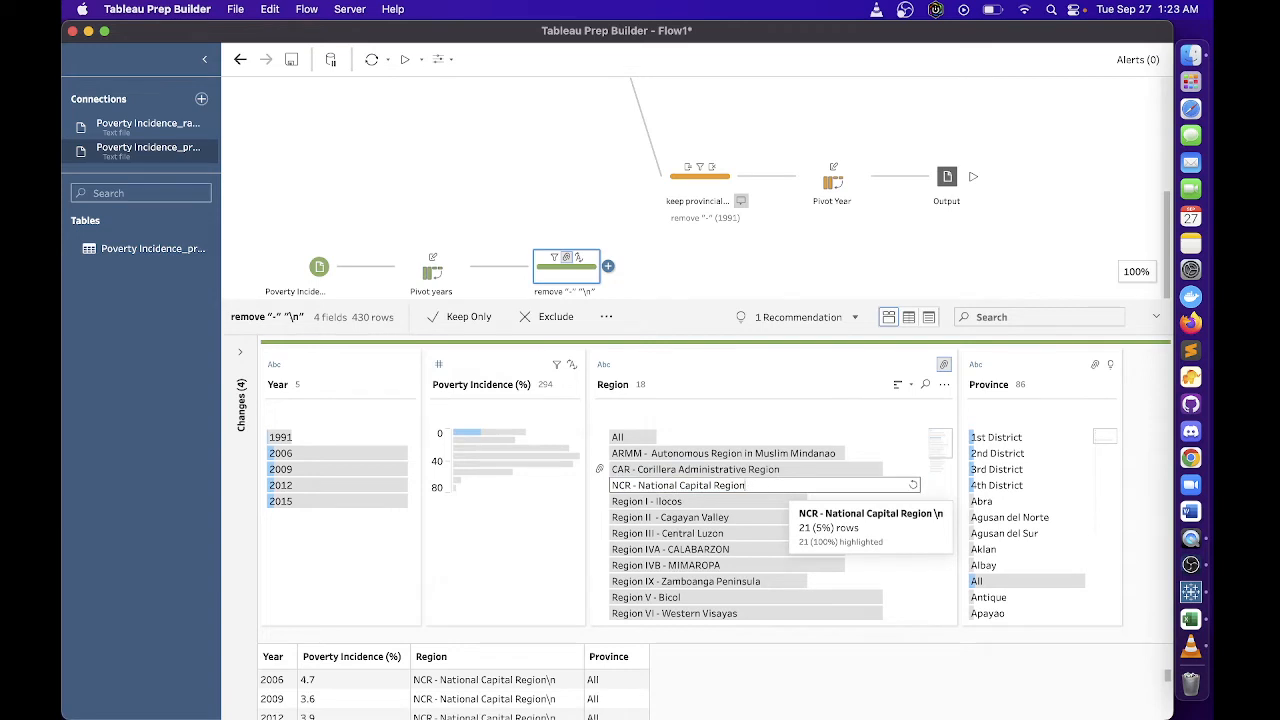
{"action": "key", "text": "Return"}
{"action": "scroll", "coordinate": [765, 501], "scroll_direction": "down", "scroll_amount": 1}
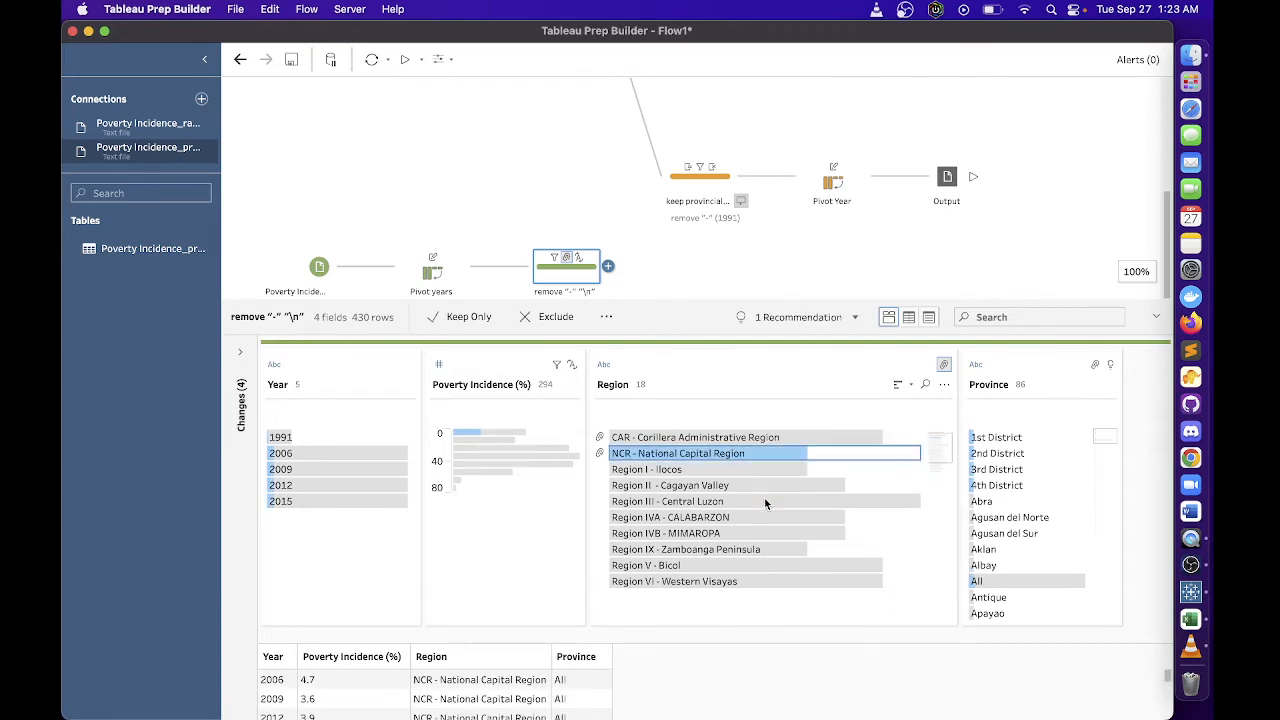
{"action": "scroll", "coordinate": [764, 497], "scroll_direction": "down", "scroll_amount": 1}
{"action": "scroll", "coordinate": [764, 497], "scroll_direction": "down", "scroll_amount": 2}
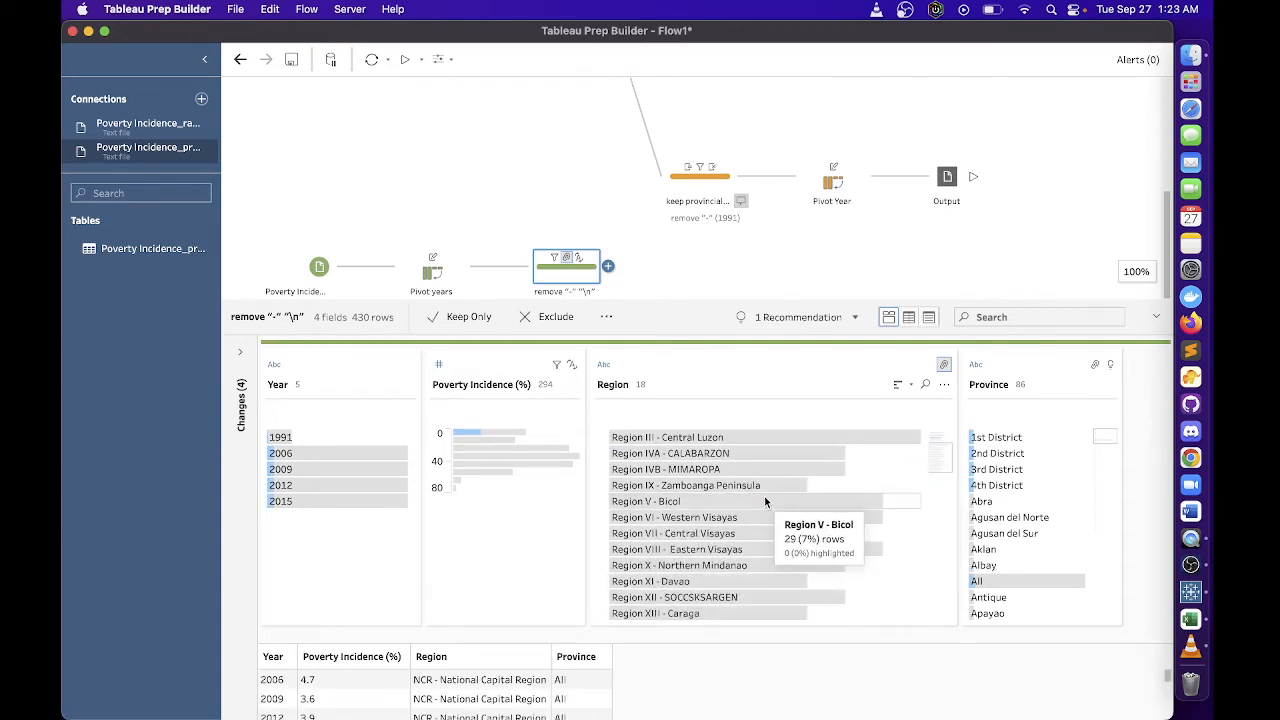
{"action": "scroll", "coordinate": [758, 554], "scroll_direction": "up", "scroll_amount": 6}
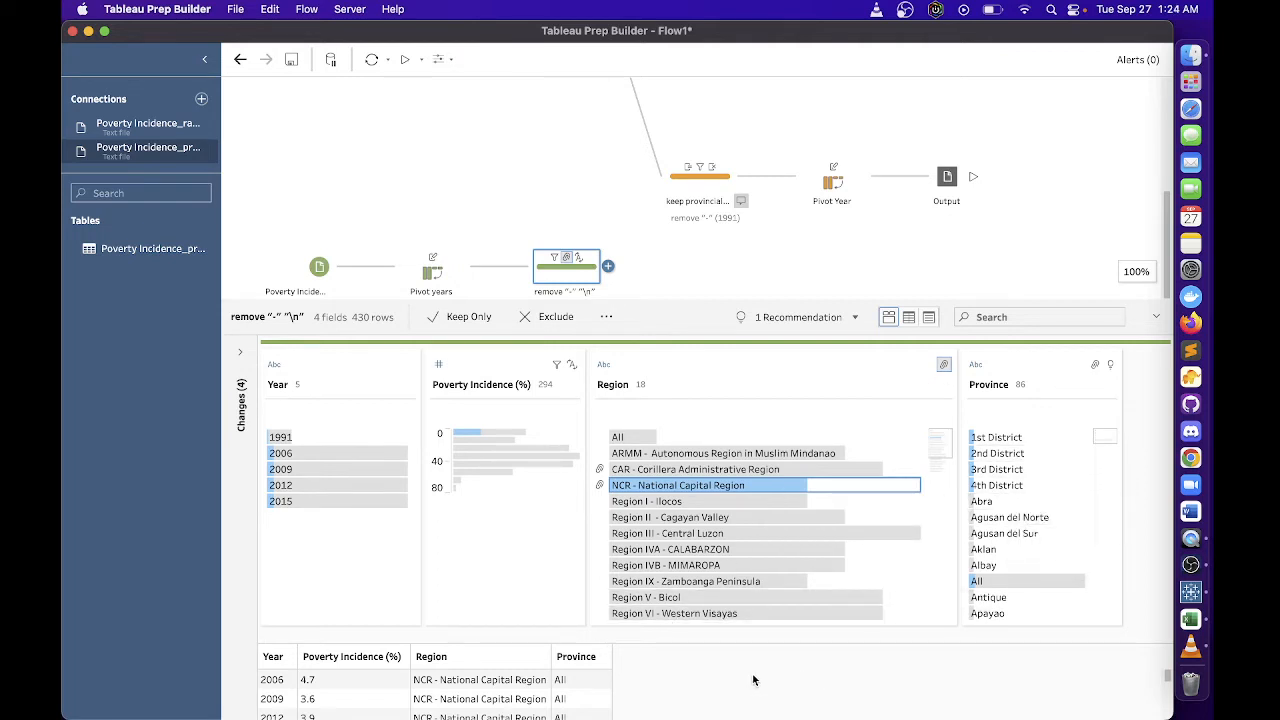
Review the NCR - National Capital Region rows in the data grid and isolate the rows of the 1st District province
{"action": "scroll", "coordinate": [776, 554], "scroll_direction": "down", "scroll_amount": 3}
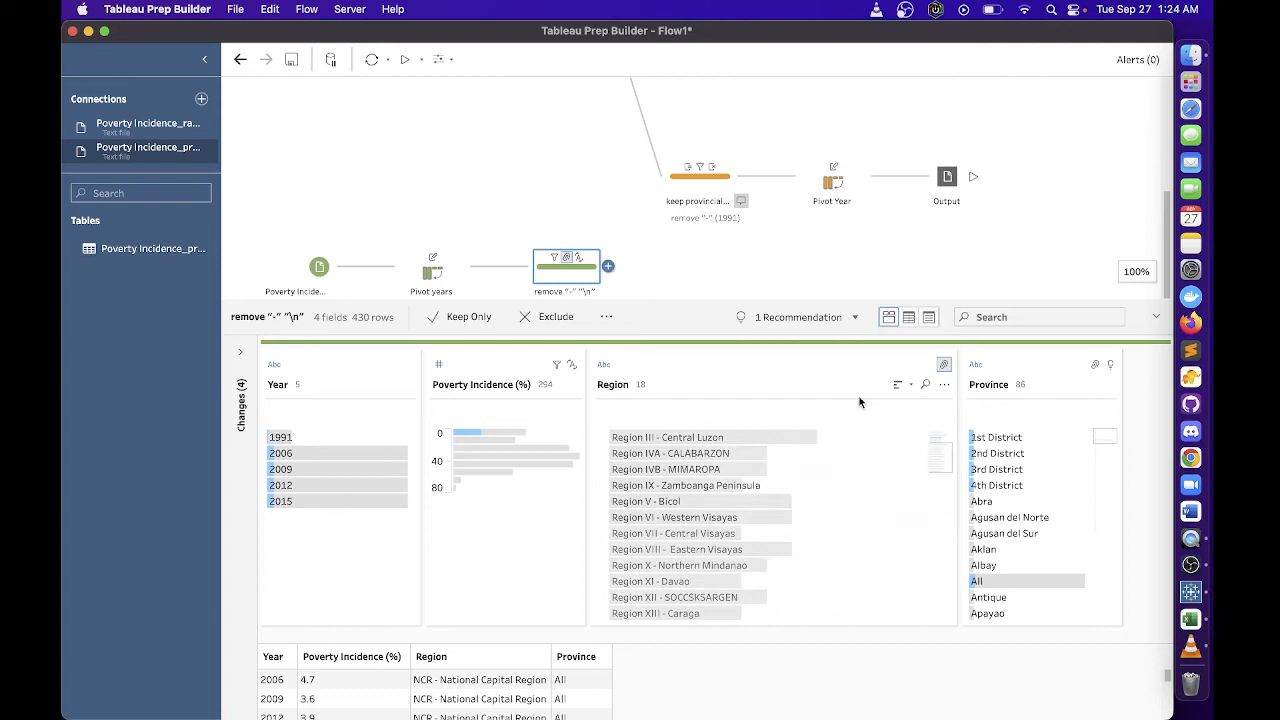
{"action": "left_click", "coordinate": [908, 317]}
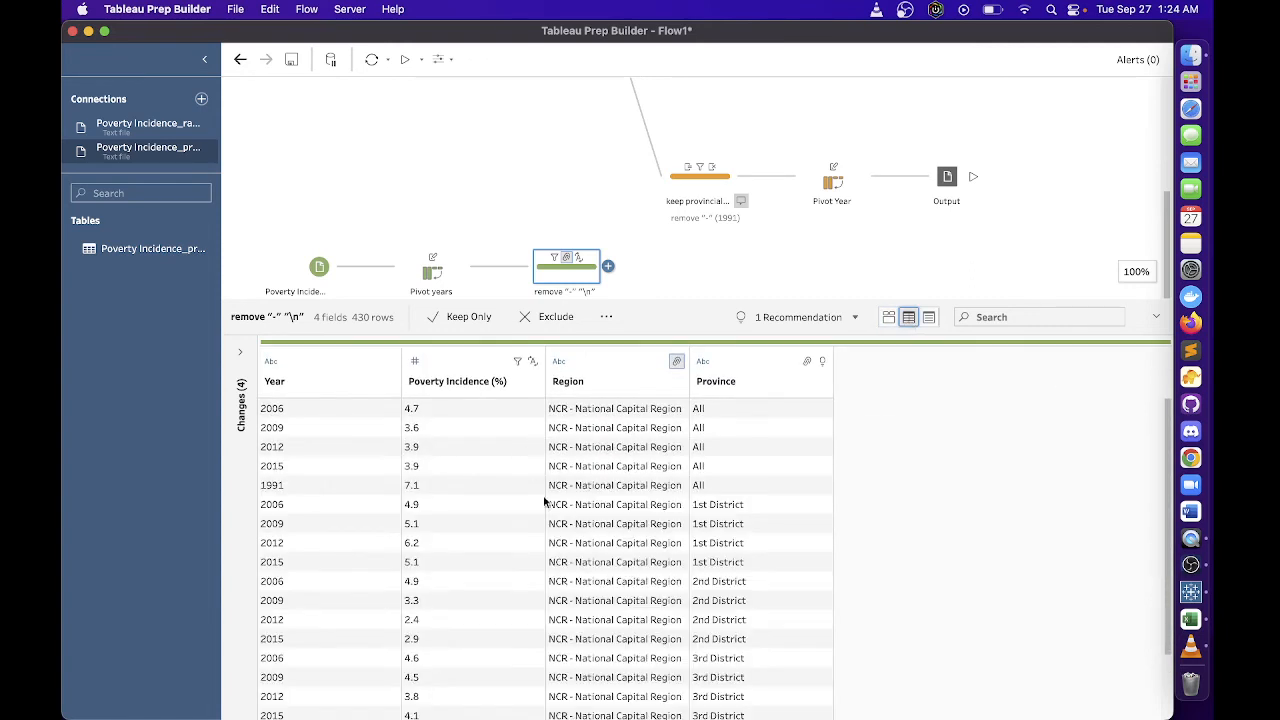
{"action": "scroll", "coordinate": [545, 502], "scroll_direction": "down", "scroll_amount": 2}
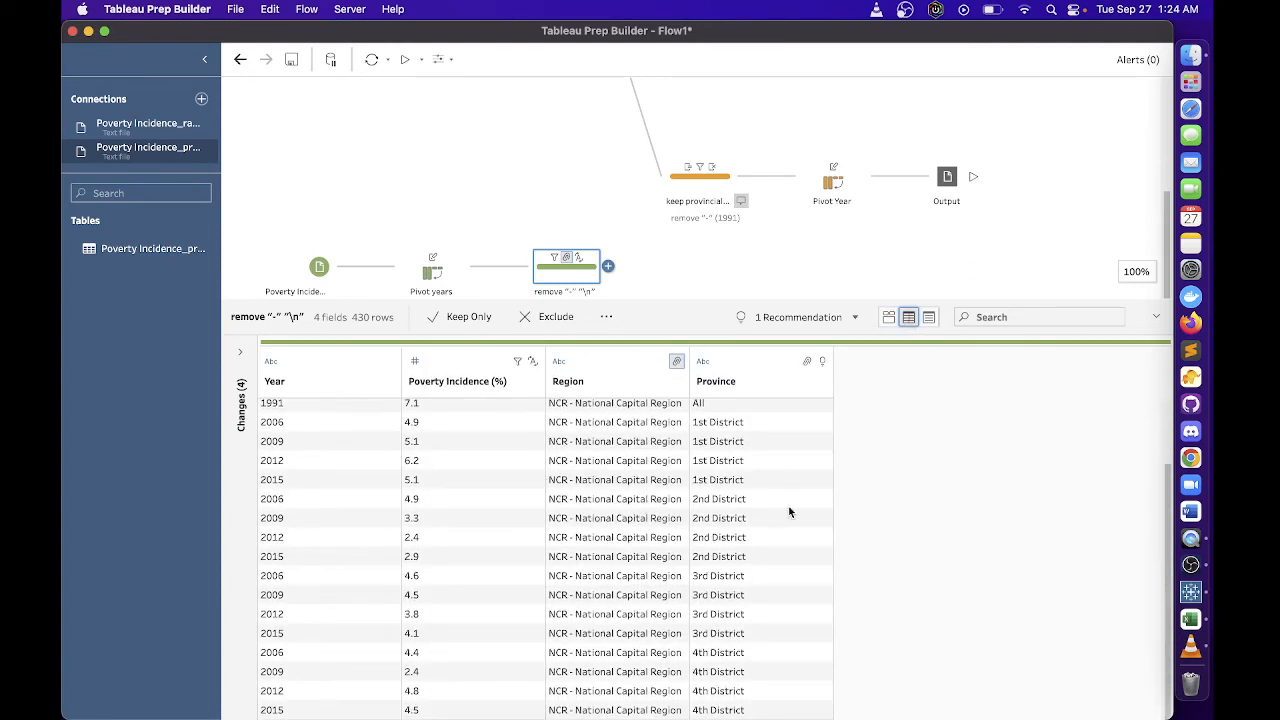
{"action": "left_click", "coordinate": [726, 424]}
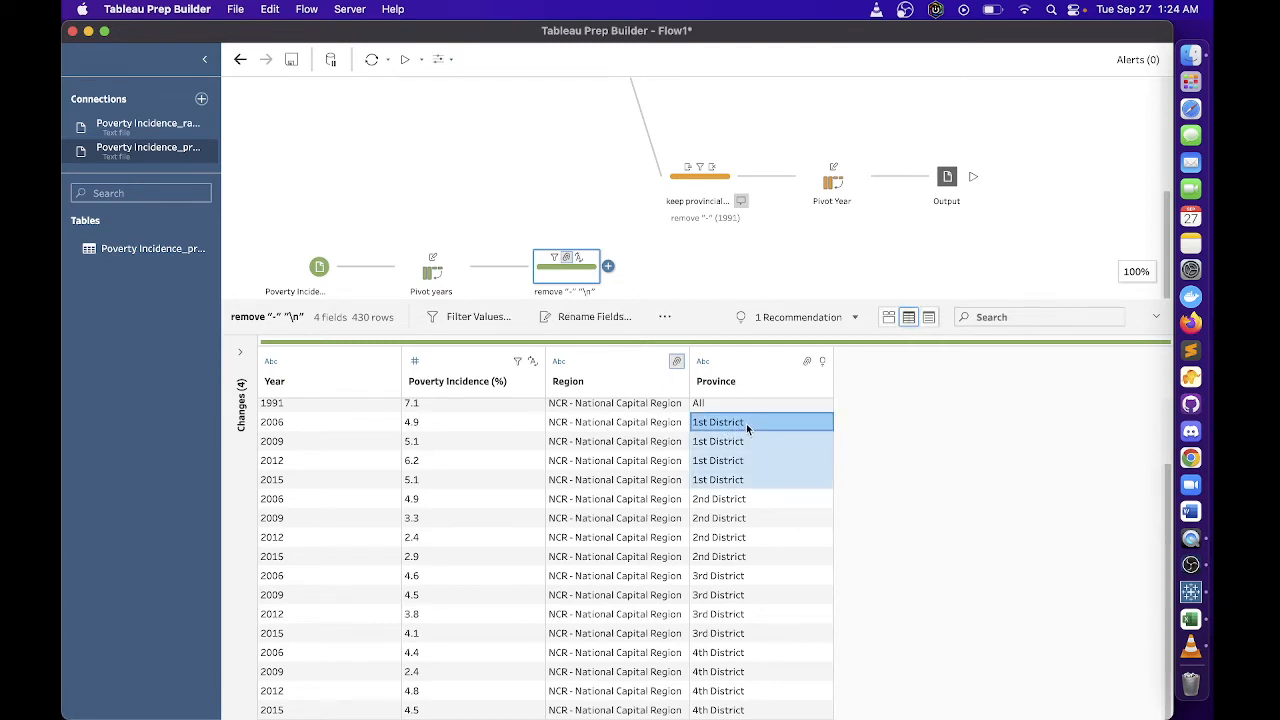
{"action": "left_click", "coordinate": [888, 317]}
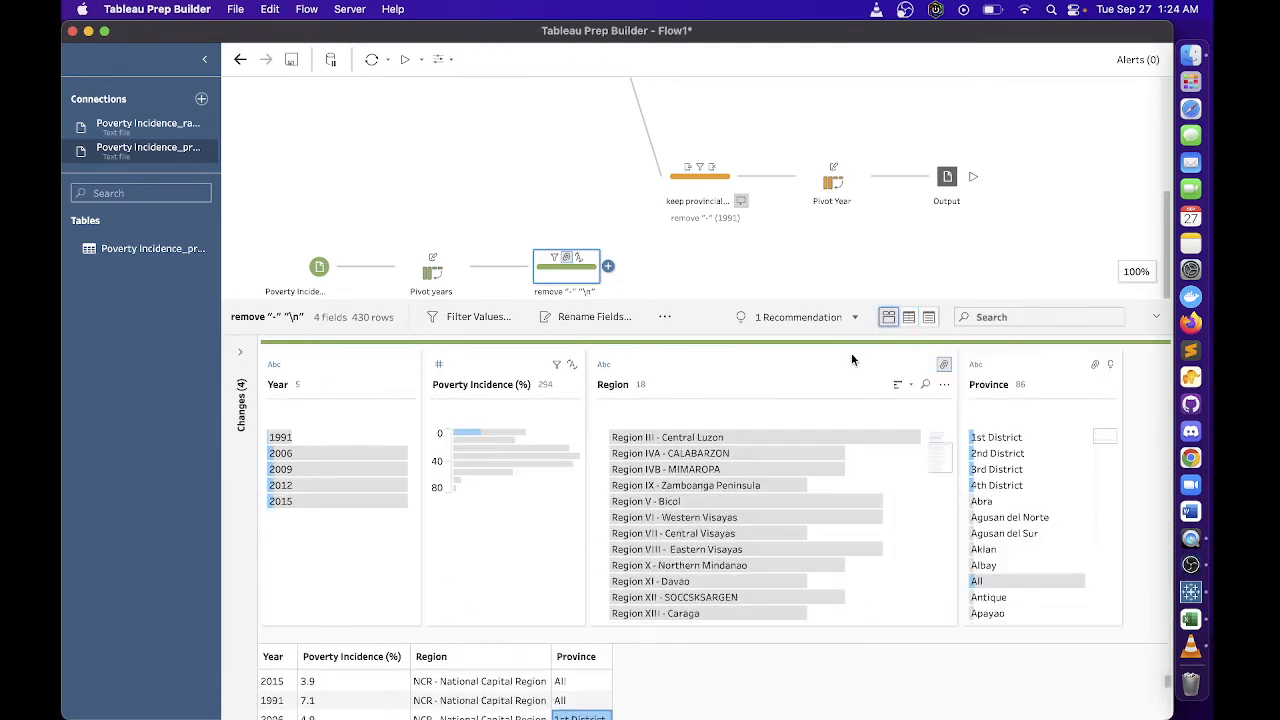
{"action": "left_click", "coordinate": [983, 440]}
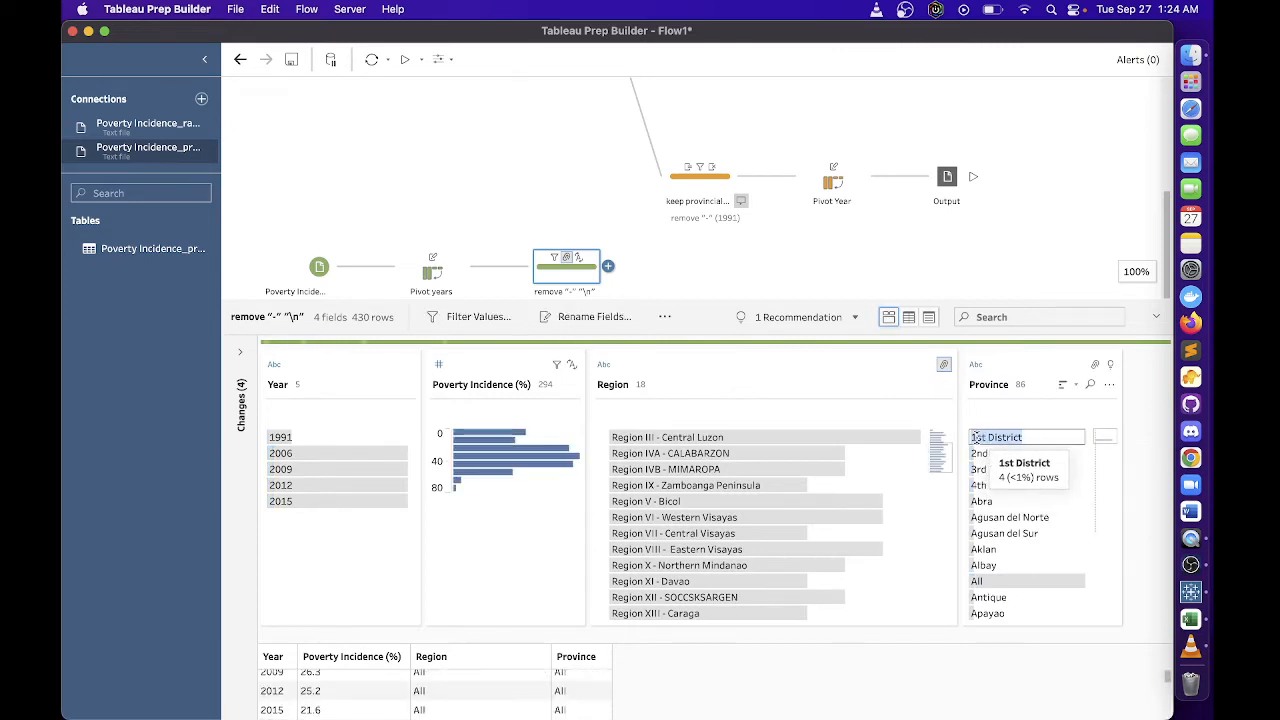
{"action": "left_click", "coordinate": [974, 437]}
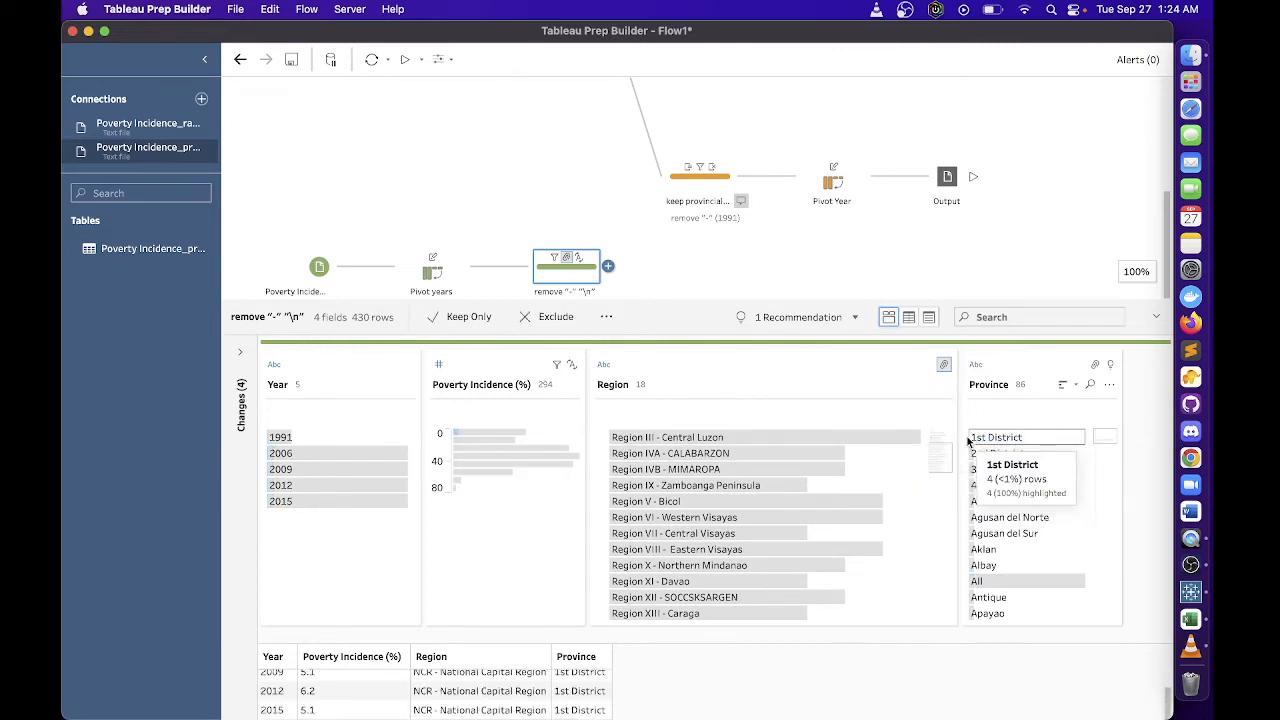
{"action": "left_click", "coordinate": [988, 422]}
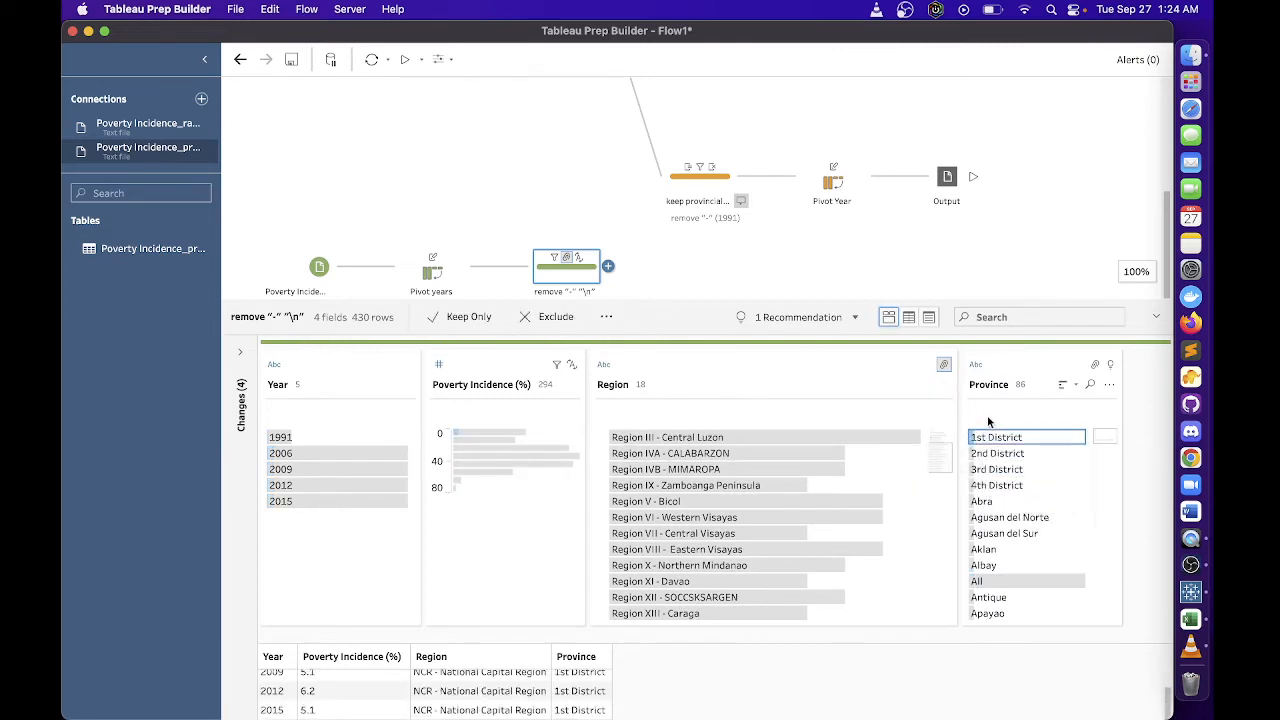
{"action": "left_click", "coordinate": [909, 317]}
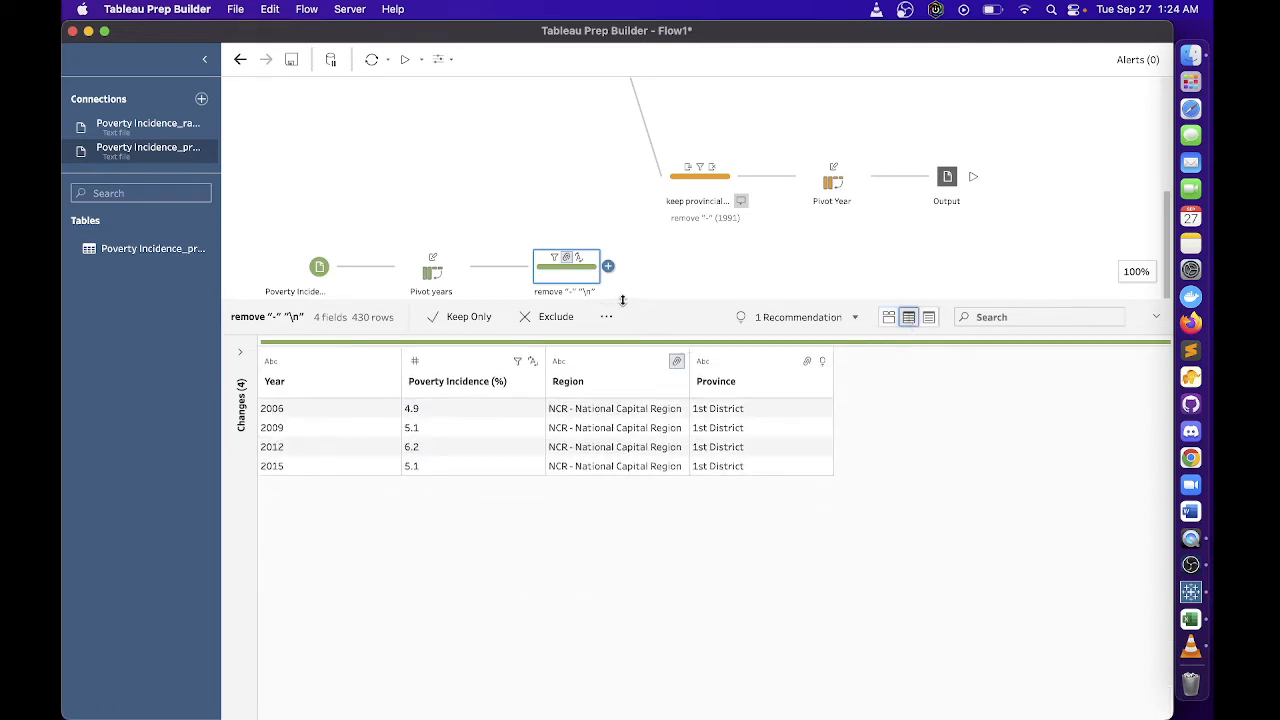
Add a clean step after the remove "-" "\n" step in the enlarged flow area and name it "retain provincial"
{"action": "left_click_drag", "start_coordinate": [646, 303], "coordinate": [643, 500]}
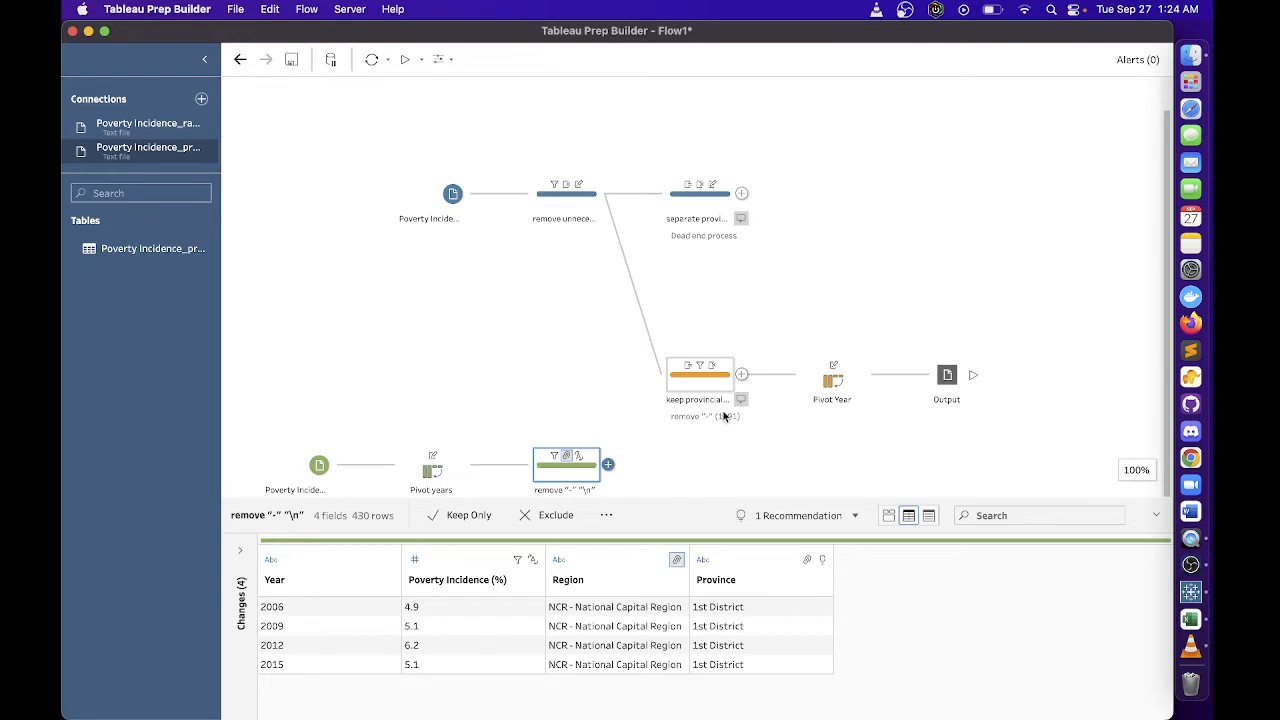
{"action": "left_click", "coordinate": [608, 464]}
{"action": "left_click", "coordinate": [650, 504]}
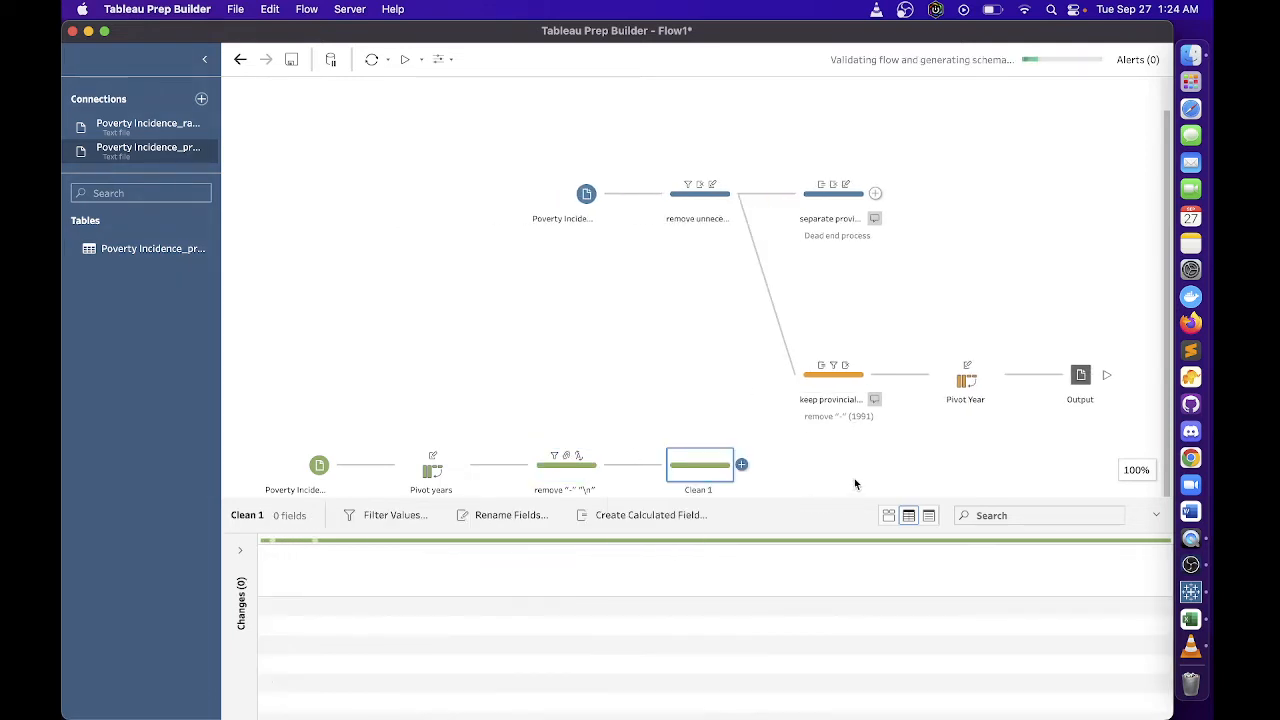
{"action": "double_click", "coordinate": [706, 488]}
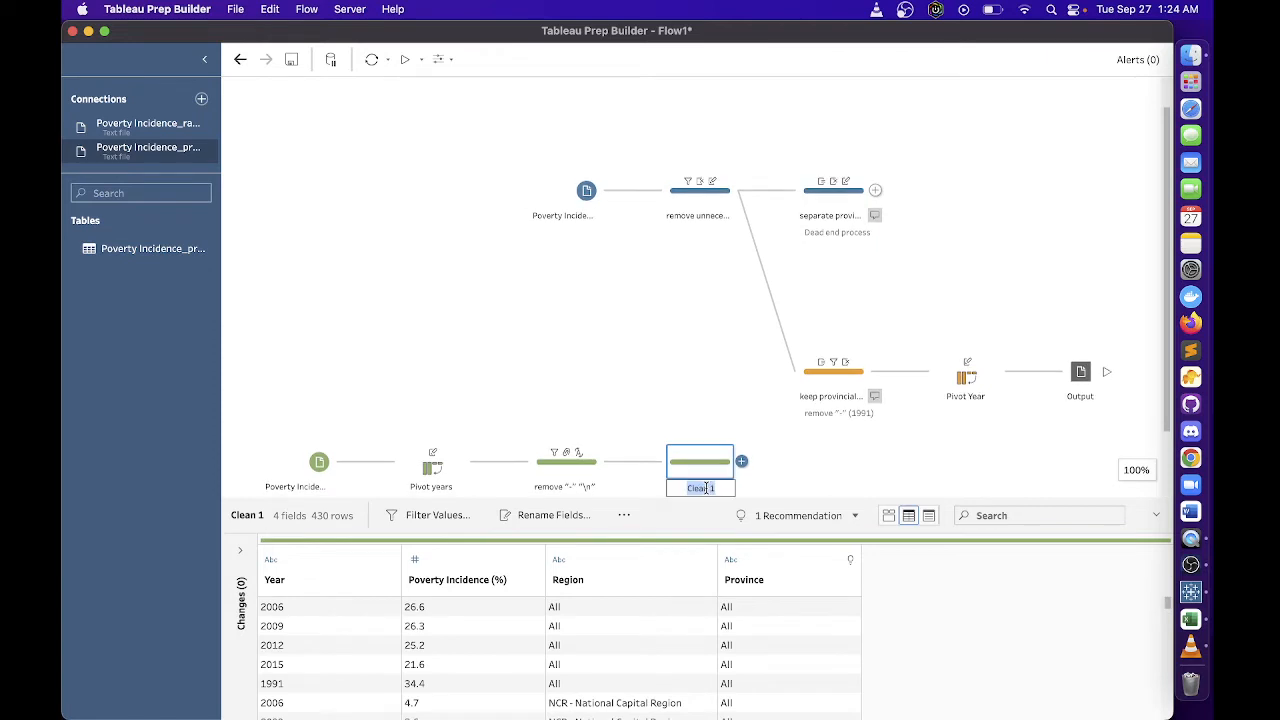
{"action": "type", "text": "retain provincial"}
{"action": "left_click", "coordinate": [755, 482]}
Move all steps of the upper flow together so its input lines up above the lower flow's input
{"action": "left_click_drag", "start_coordinate": [497, 166], "coordinate": [1143, 449]}
{"action": "left_click_drag", "start_coordinate": [575, 253], "coordinate": [531, 224]}
{"action": "left_click_drag", "start_coordinate": [343, 158], "coordinate": [348, 166]}
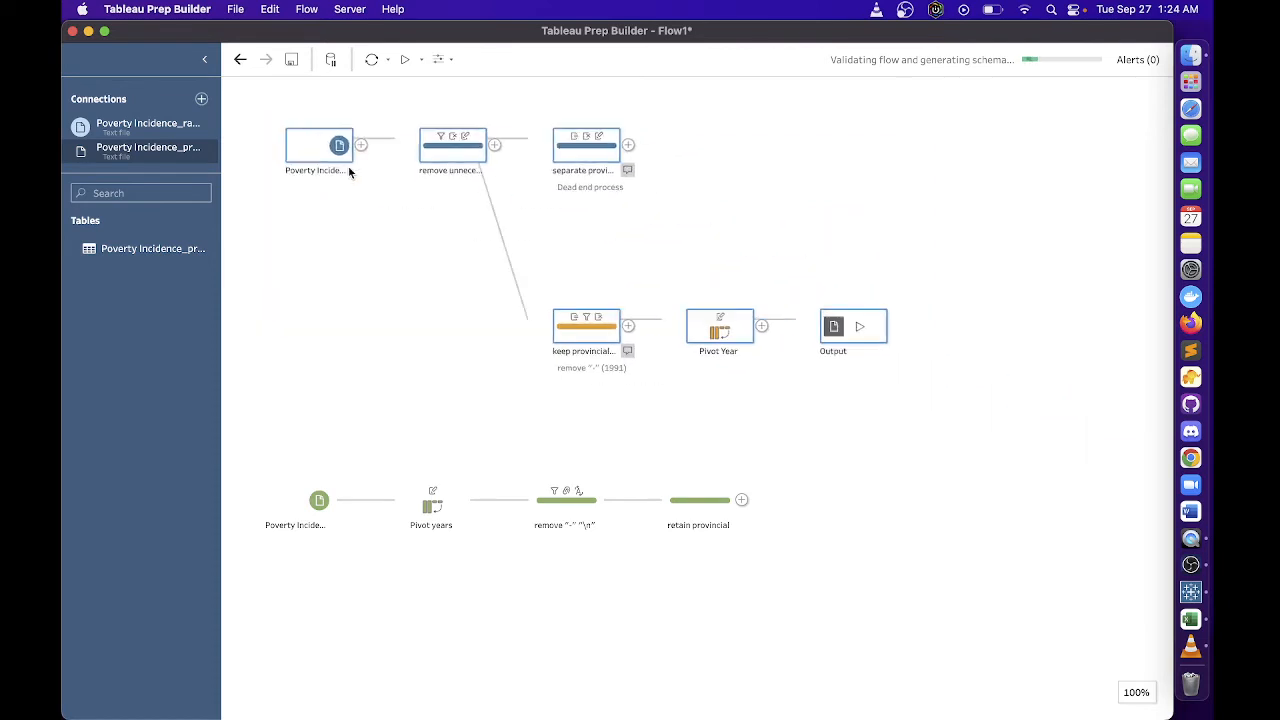
Rename the output step after Pivot Year as "Provincial Level"
{"action": "double_click", "coordinate": [820, 345]}
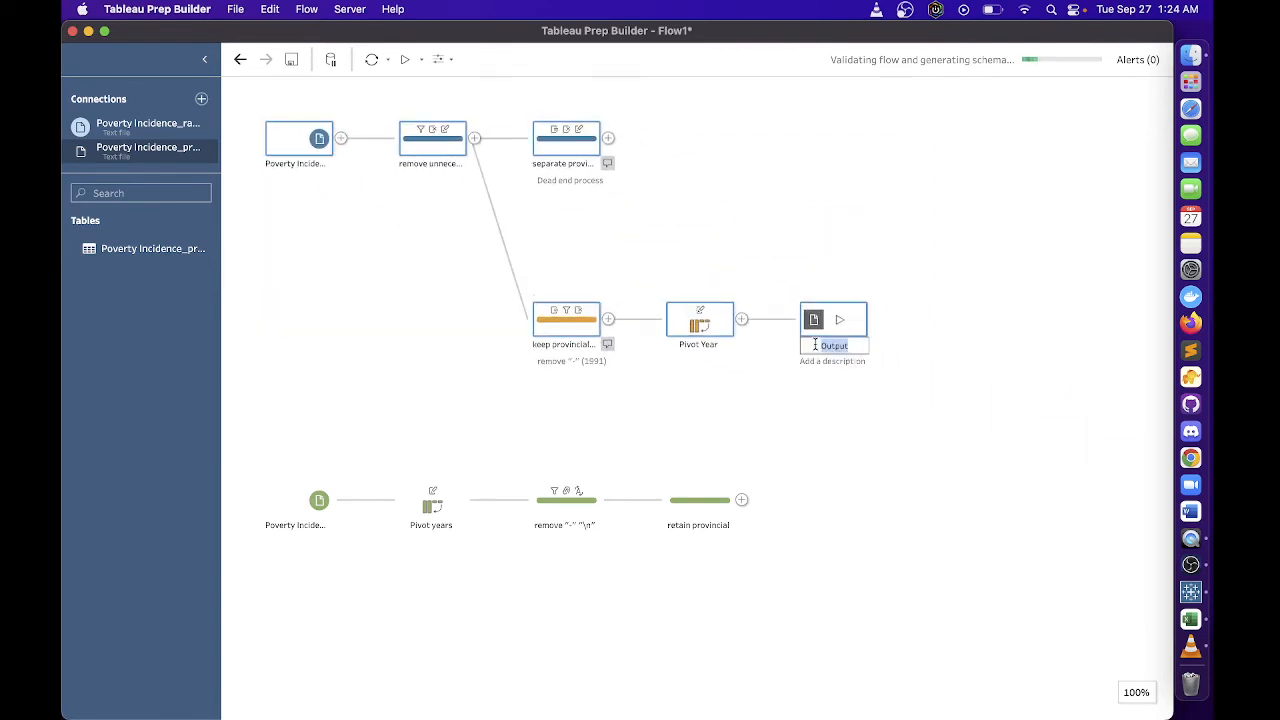
{"action": "type", "text": "Provincial Level"}
{"action": "key", "text": "Return"}
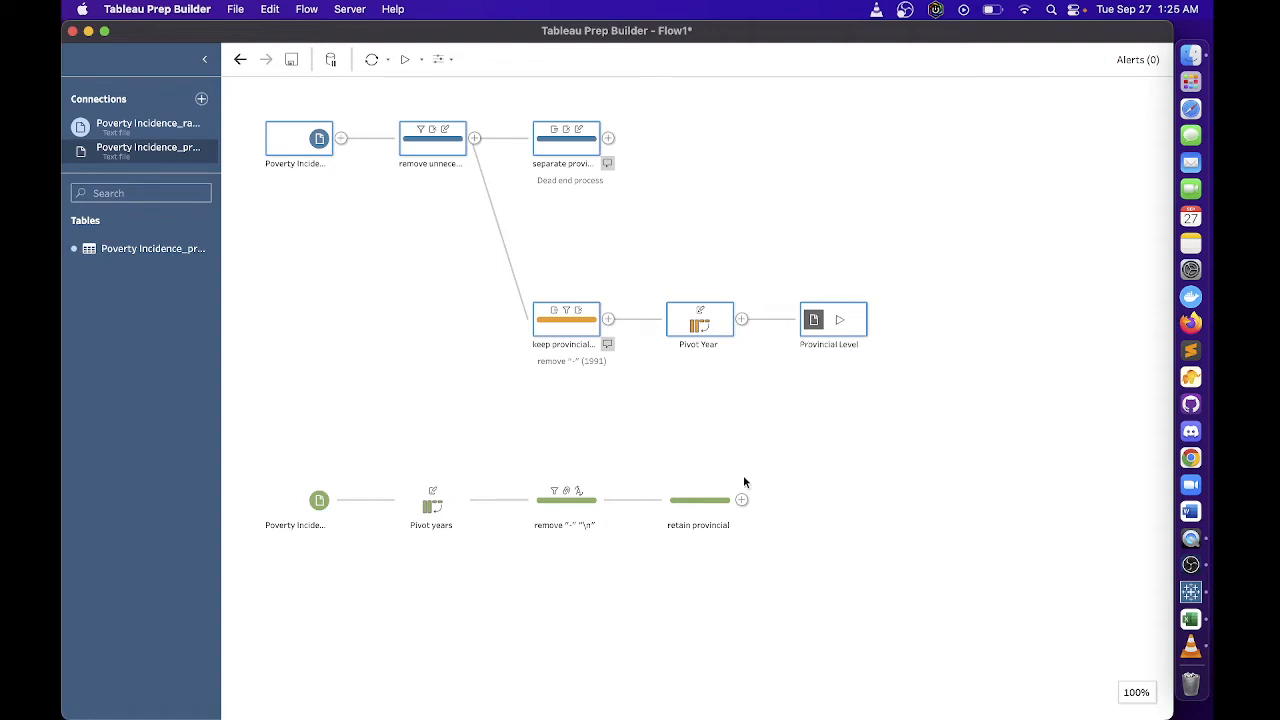
Examine the Region and Province values of the retain provincial step in the profile view
{"action": "left_click", "coordinate": [704, 520]}
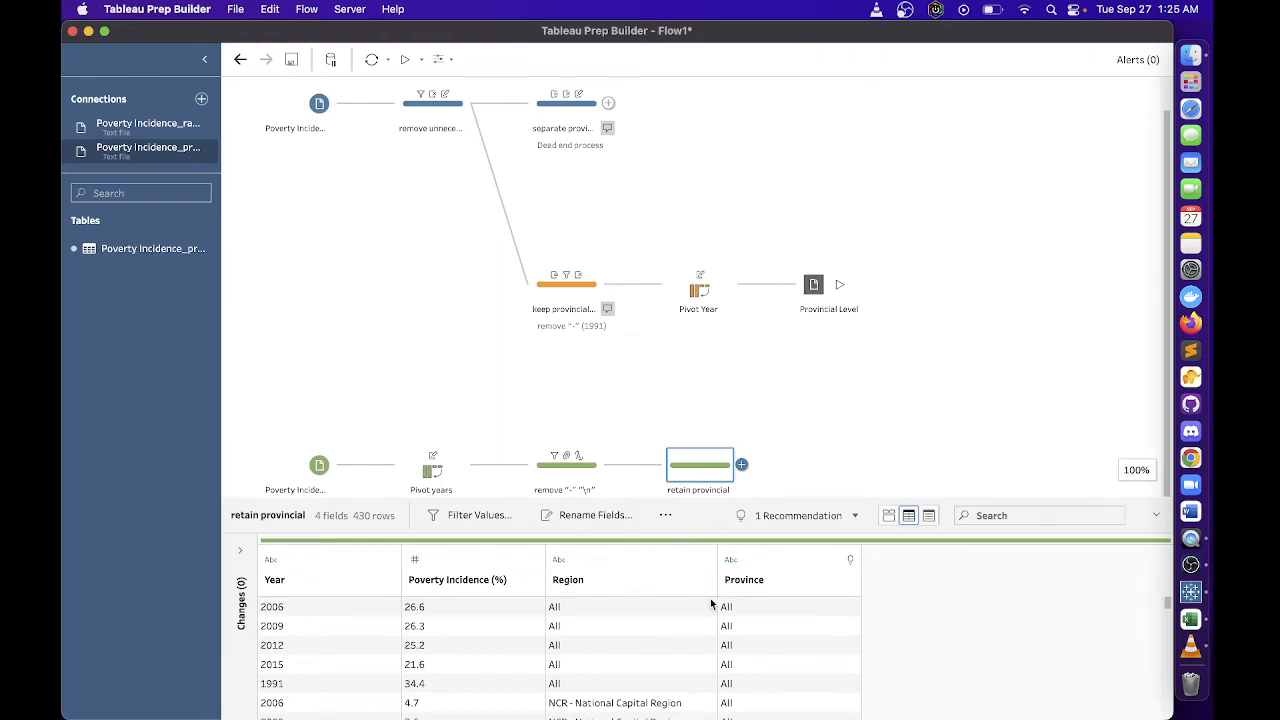
{"action": "left_click", "coordinate": [887, 516]}
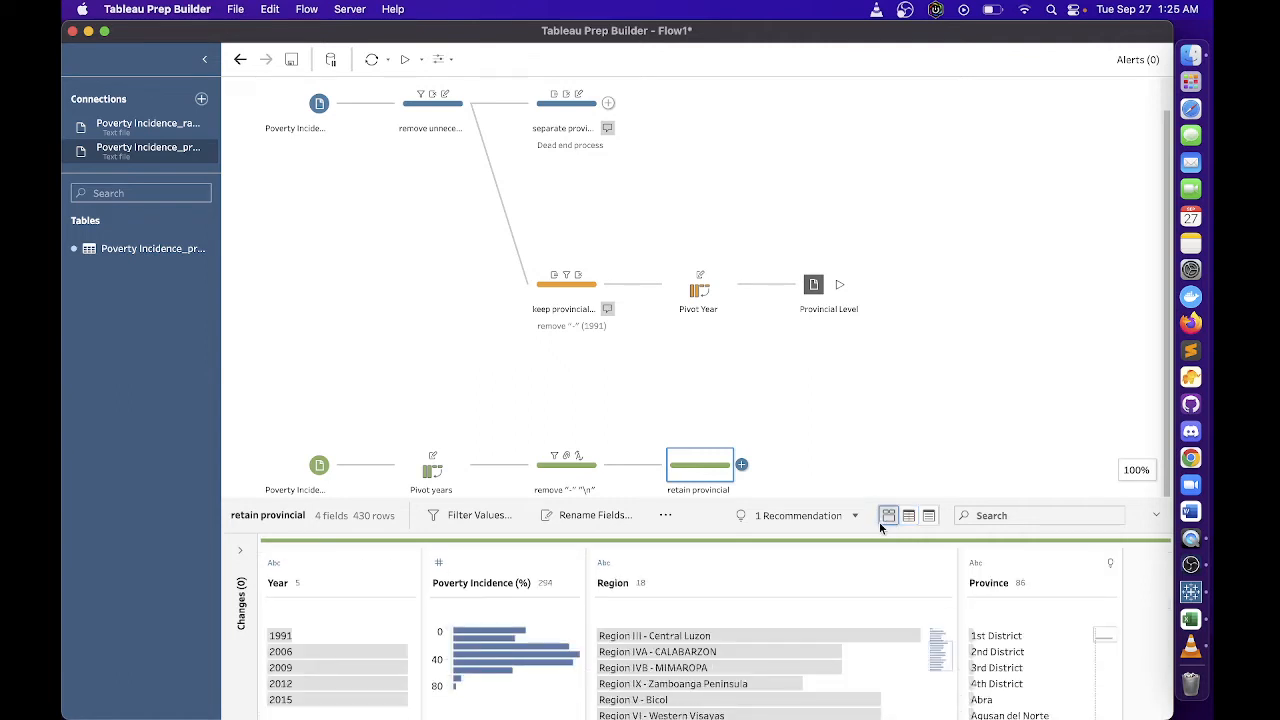
{"action": "scroll", "coordinate": [1000, 660], "scroll_direction": "down", "scroll_amount": 3}
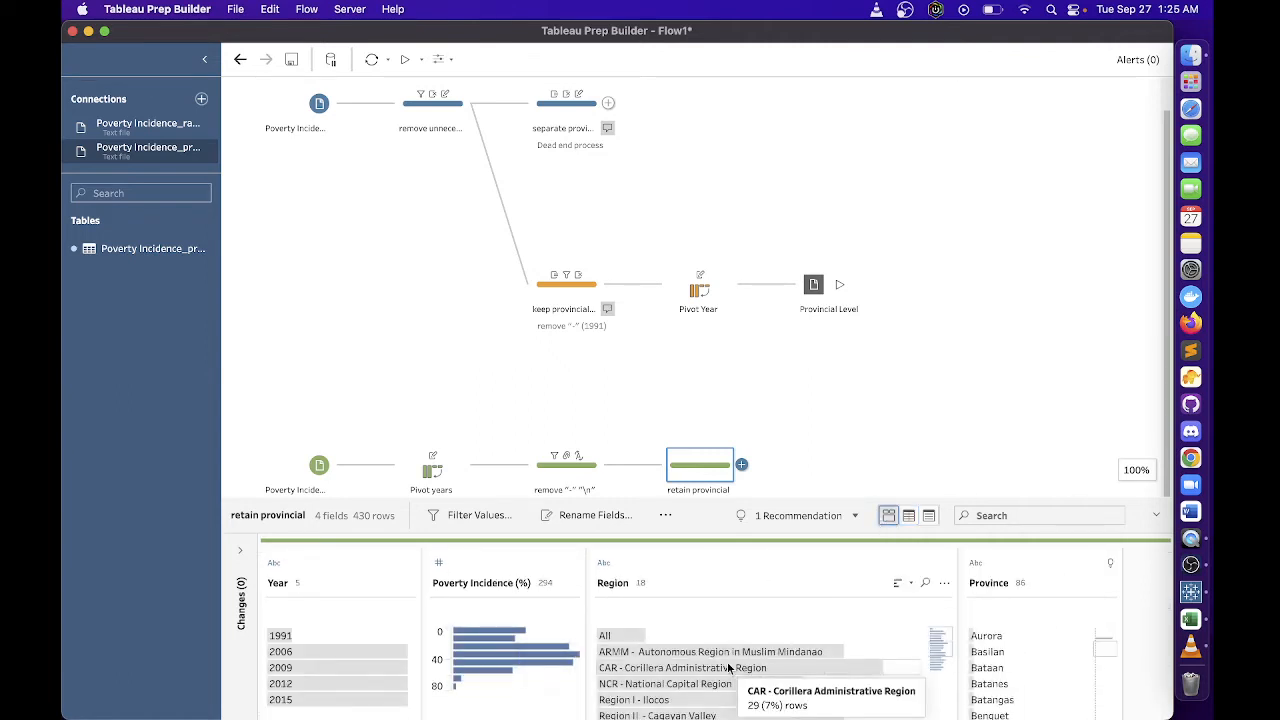
{"action": "scroll", "coordinate": [745, 680], "scroll_direction": "up", "scroll_amount": 3}
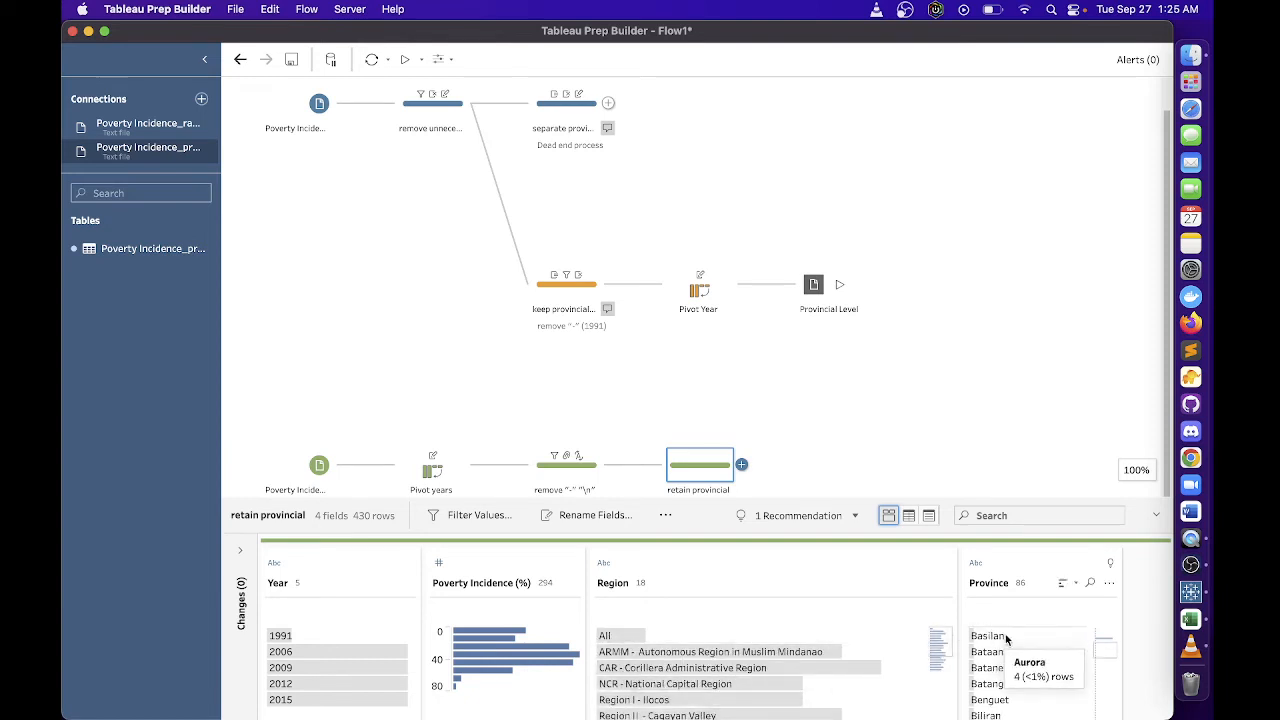
{"action": "scroll", "coordinate": [1008, 640], "scroll_direction": "down", "scroll_amount": 10}
{"action": "scroll", "coordinate": [1040, 660], "scroll_direction": "up", "scroll_amount": 15}
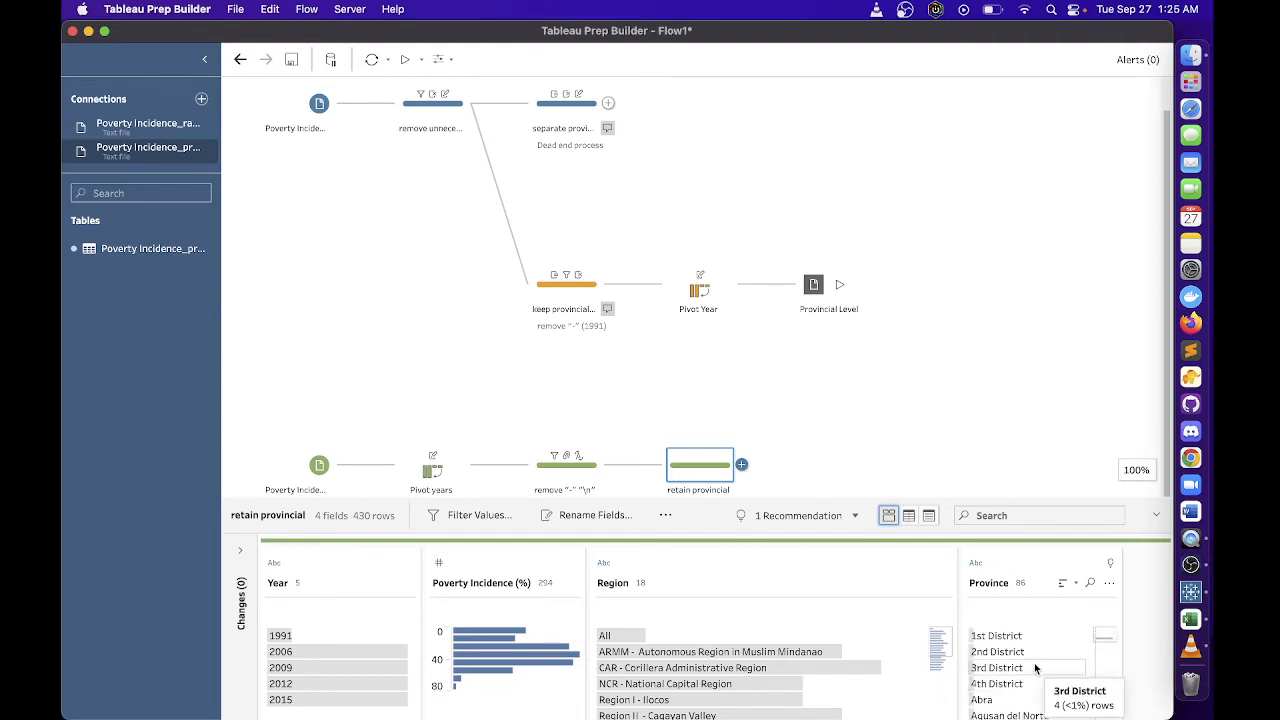
{"action": "scroll", "coordinate": [1035, 668], "scroll_direction": "down", "scroll_amount": 15}
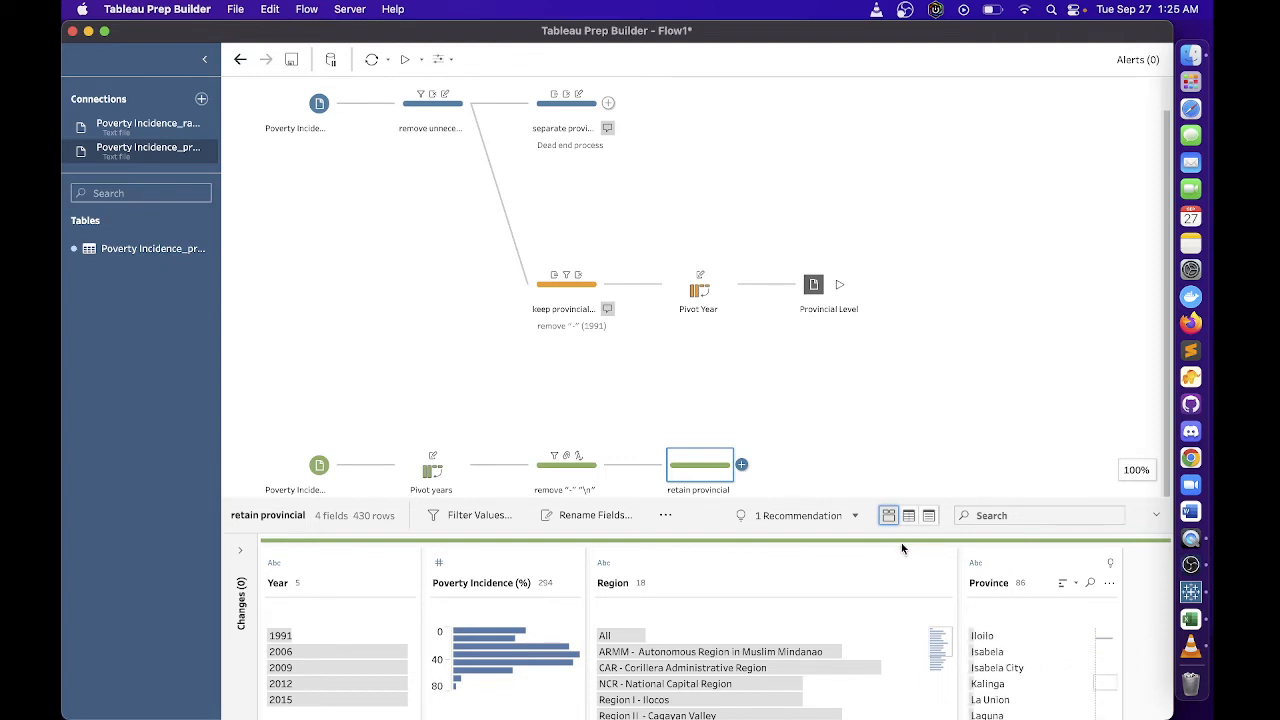
{"action": "scroll", "coordinate": [954, 373], "scroll_direction": "up", "scroll_amount": 2}
{"action": "scroll", "coordinate": [860, 480], "scroll_direction": "down", "scroll_amount": 2}
Enlarge the profile area and exclude the "All" value from the Region field in the retain provincial step
{"action": "left_click_drag", "start_coordinate": [846, 500], "coordinate": [850, 348]}
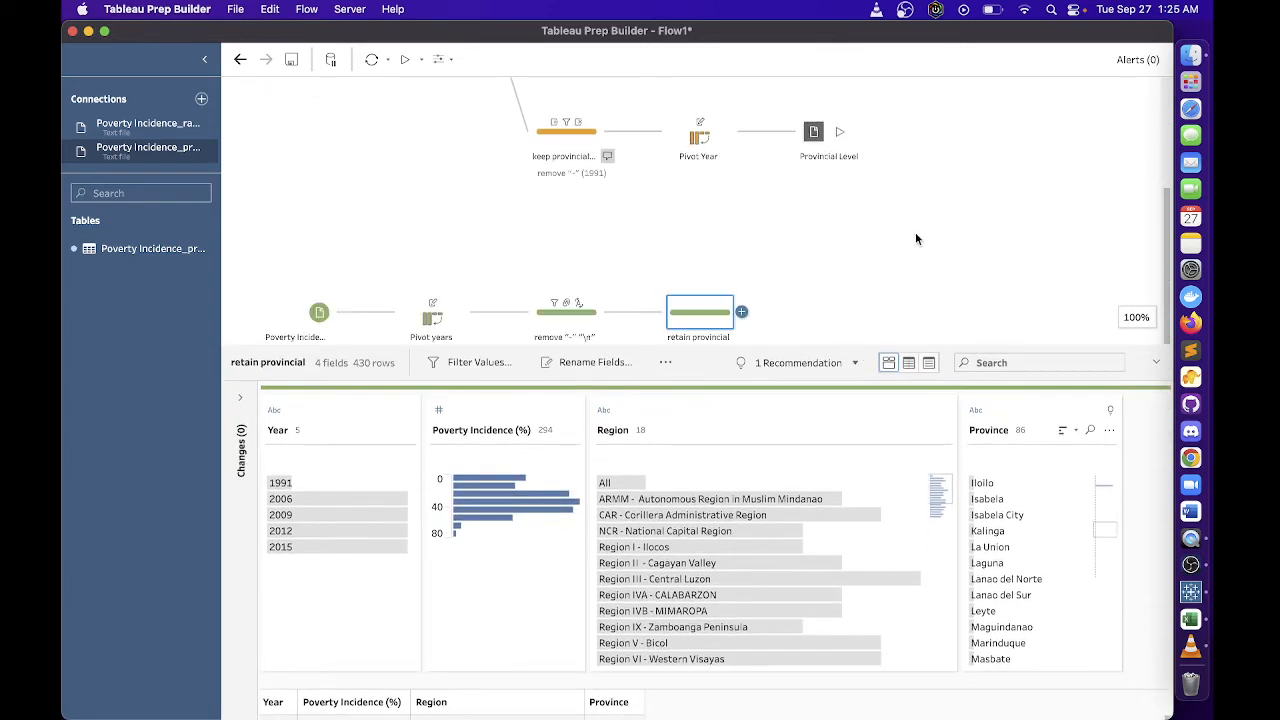
{"action": "scroll", "coordinate": [1060, 560], "scroll_direction": "up", "scroll_amount": 10}
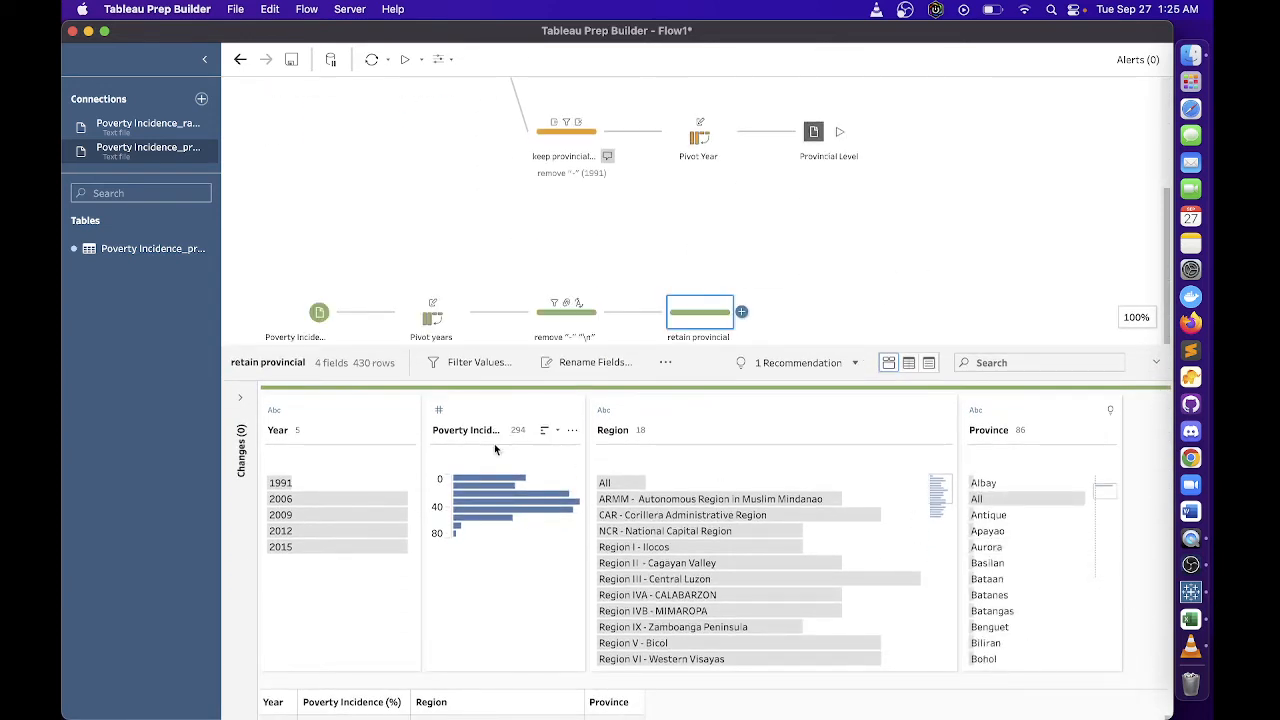
{"action": "left_click", "coordinate": [624, 486]}
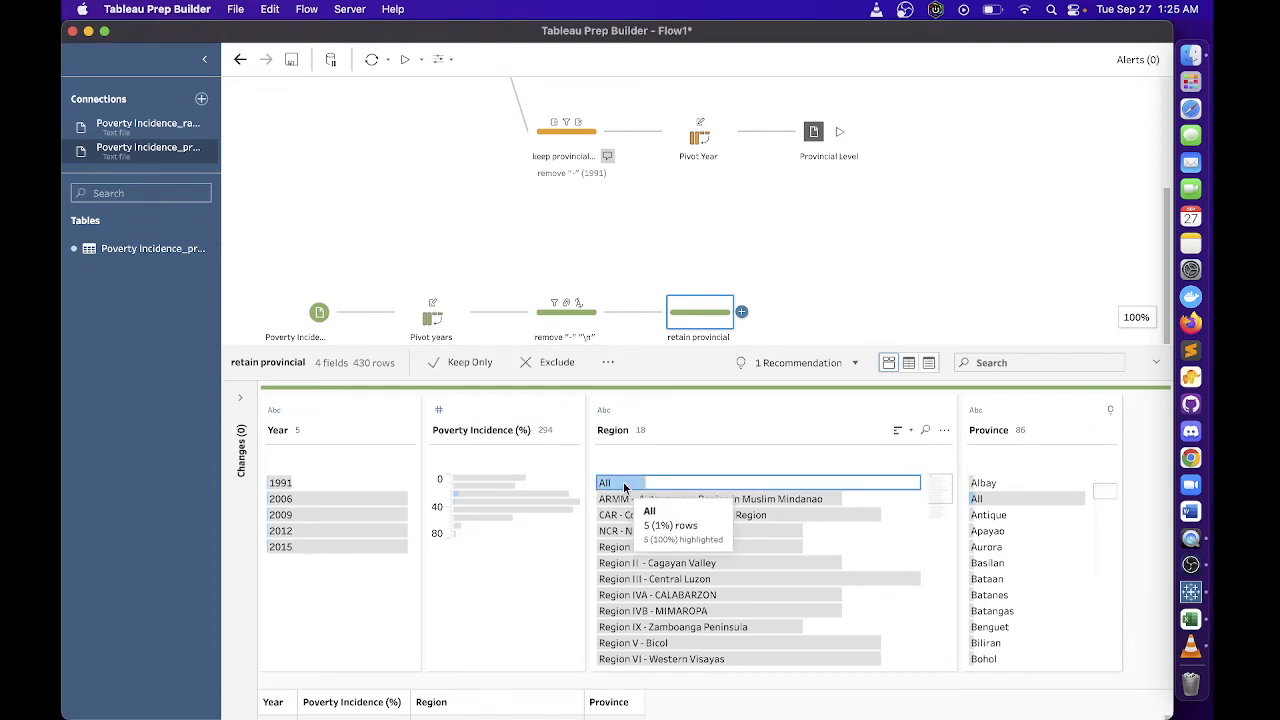
{"action": "right_click", "coordinate": [624, 486]}
{"action": "left_click", "coordinate": [647, 514]}
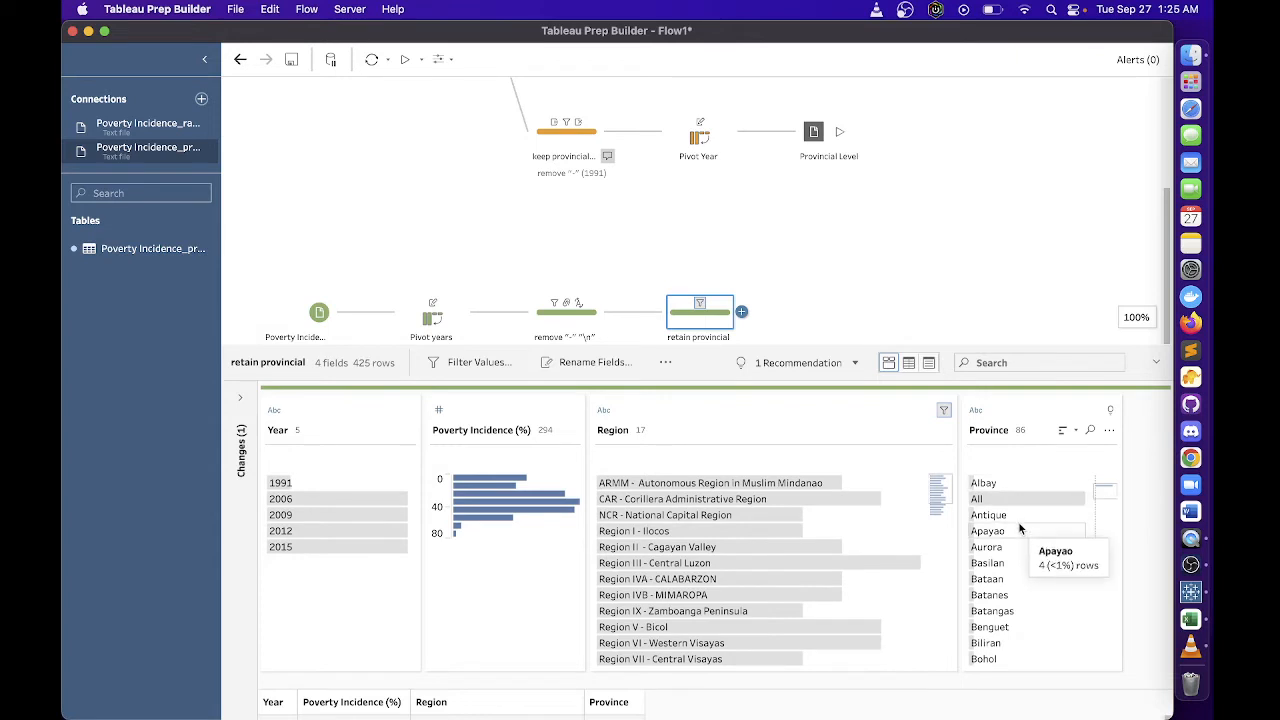
Check the remaining Province values and compare the fields of the retain provincial step with the Provincial Level output
{"action": "scroll", "coordinate": [1020, 528], "scroll_direction": "down", "scroll_amount": 20}
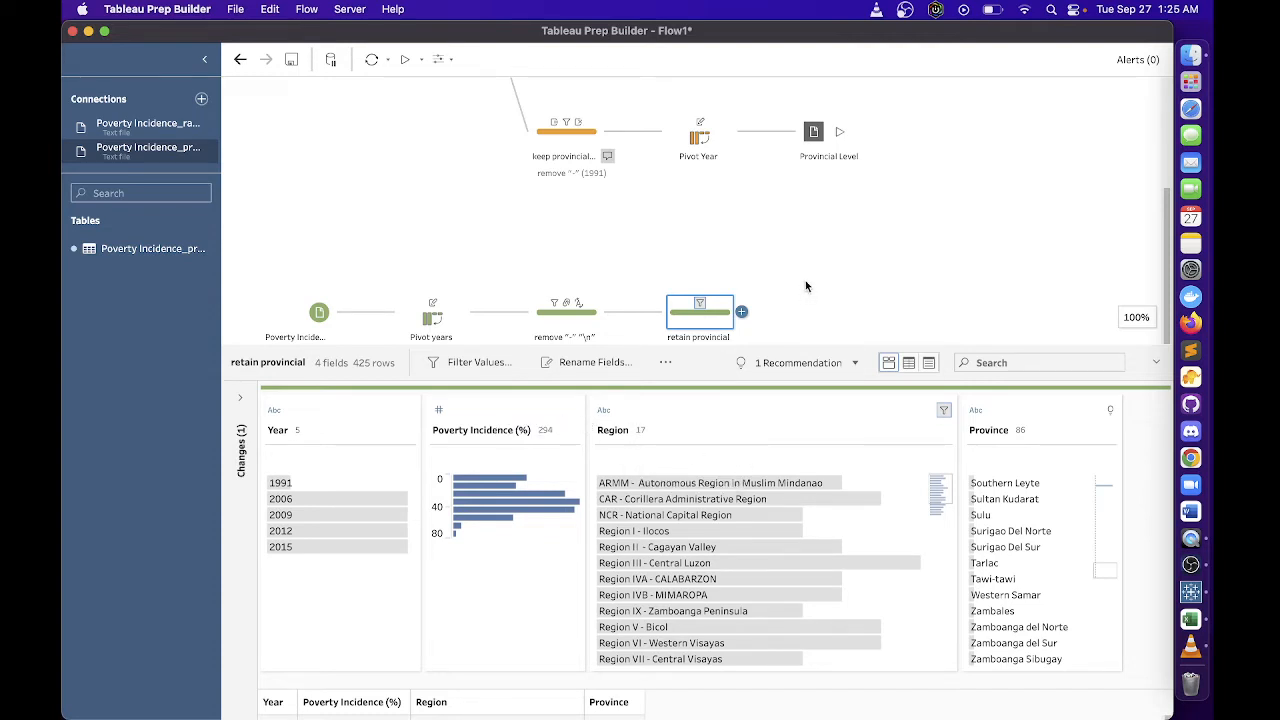
{"action": "left_click", "coordinate": [816, 134]}
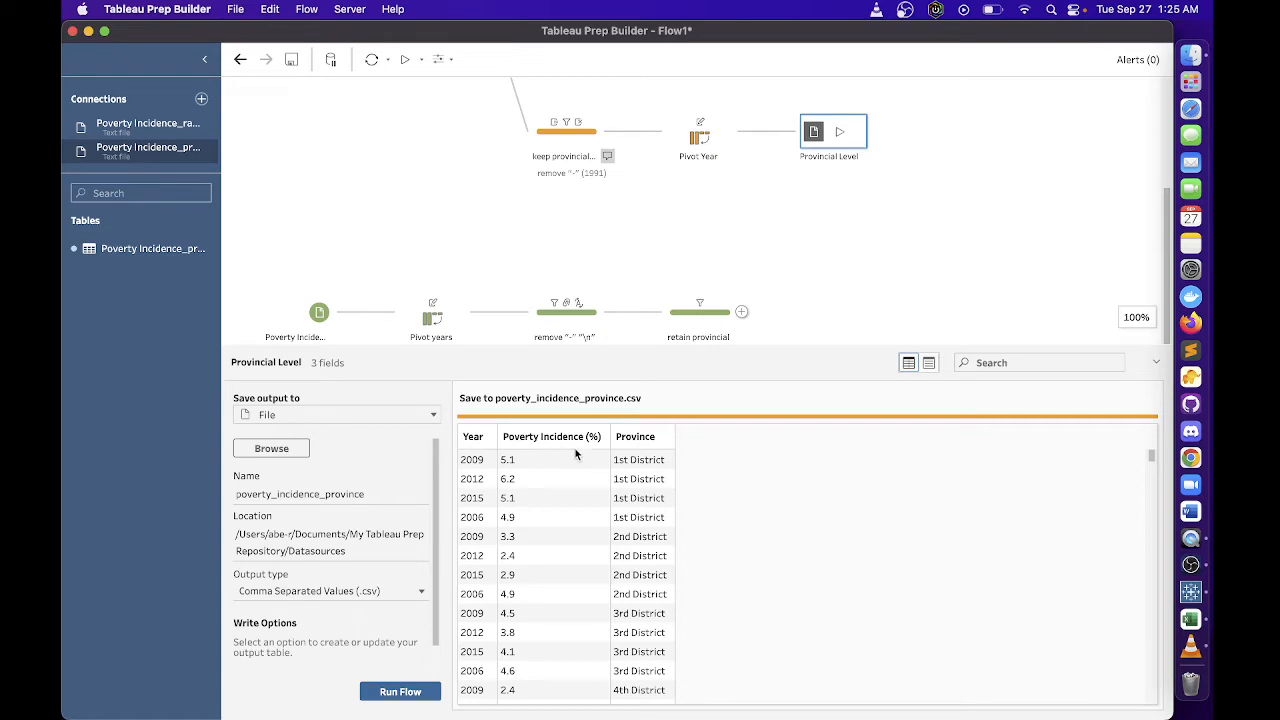
{"action": "left_click", "coordinate": [684, 320]}
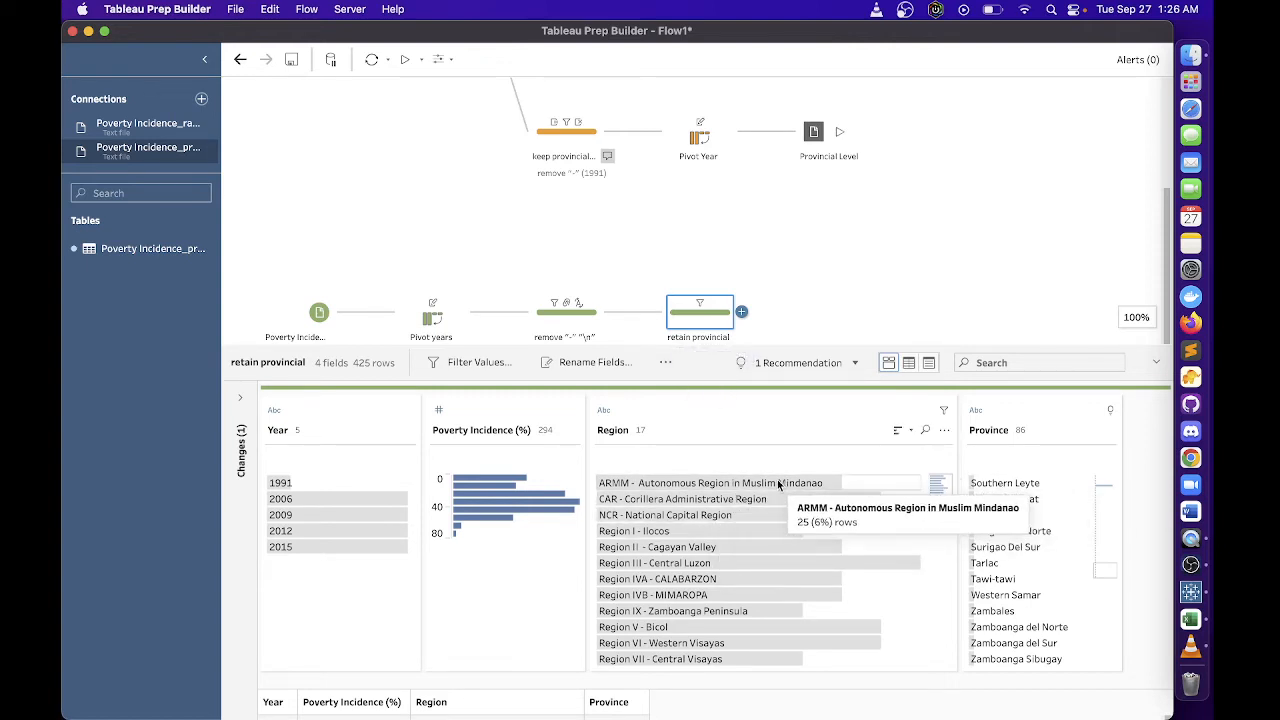
Add an output step after retain provincial and name it "Provincial Level with Region"
{"action": "left_click", "coordinate": [742, 313]}
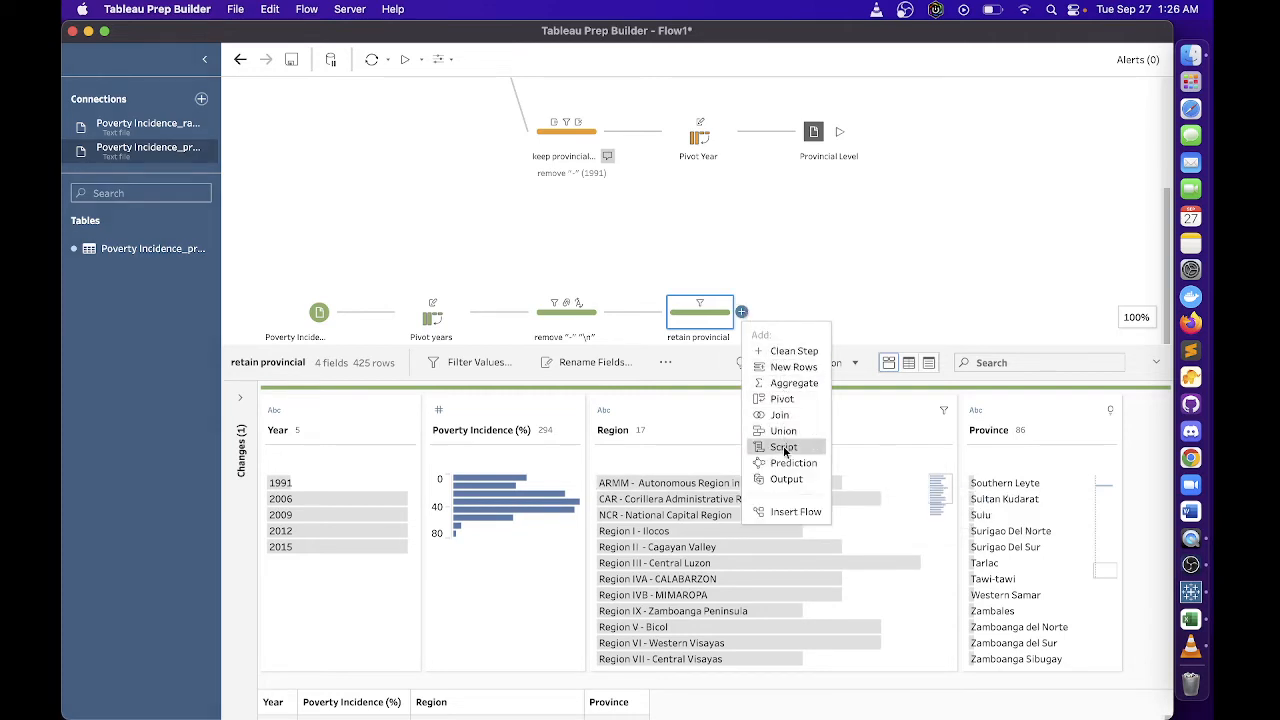
{"action": "left_click", "coordinate": [790, 478]}
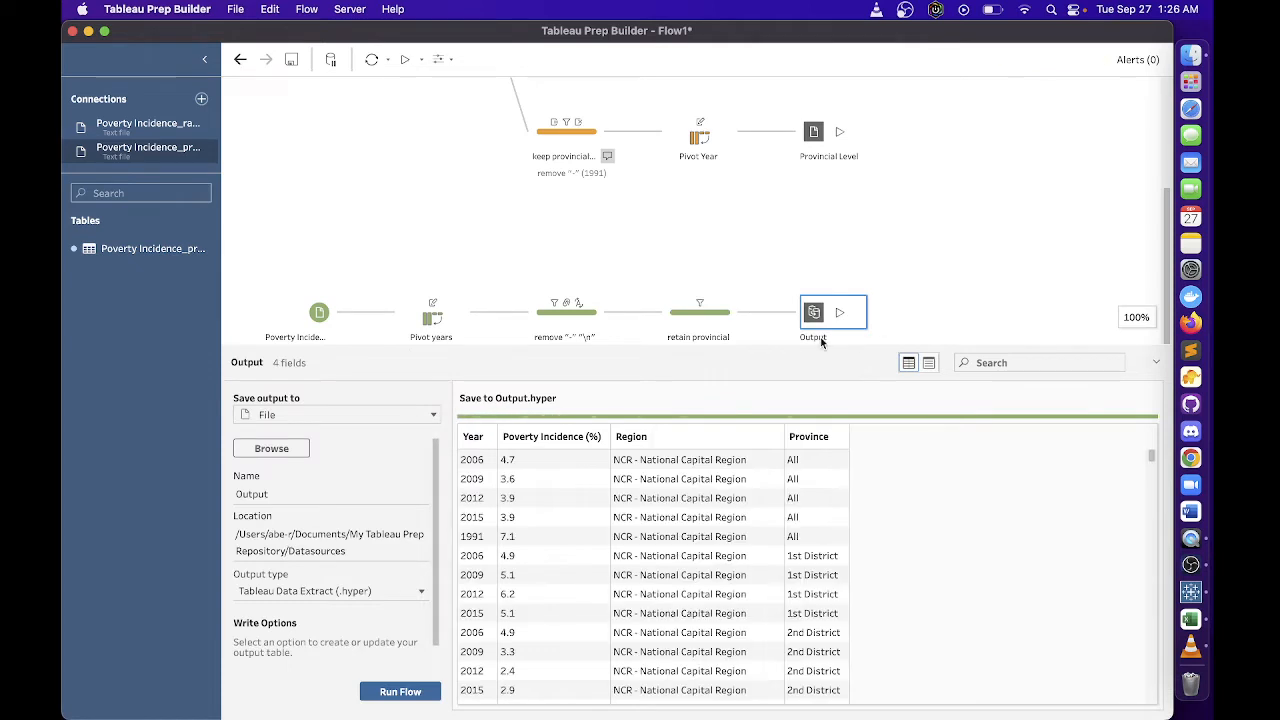
{"action": "double_click", "coordinate": [818, 336]}
{"action": "type", "text": "P"}
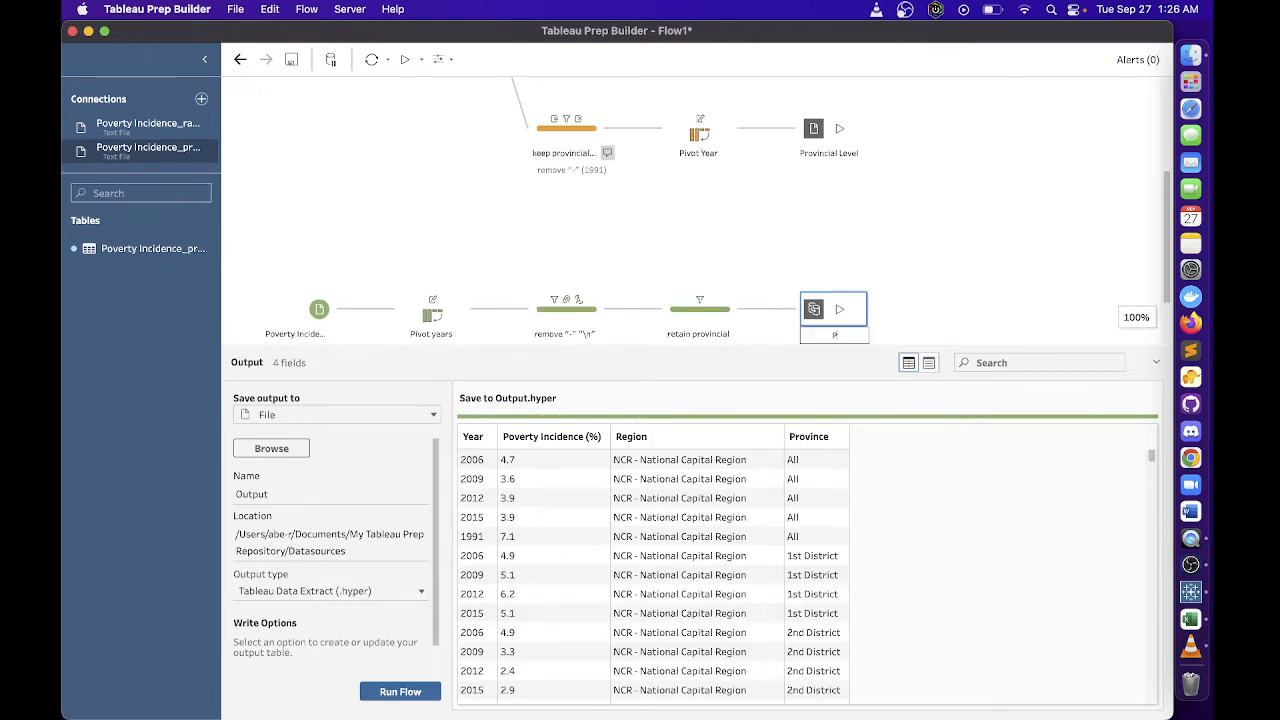
{"action": "type", "text": "rovincial Leve"}
{"action": "type", "text": "l with R"}
{"action": "type", "text": "egion"}
{"action": "left_click", "coordinate": [1021, 247]}
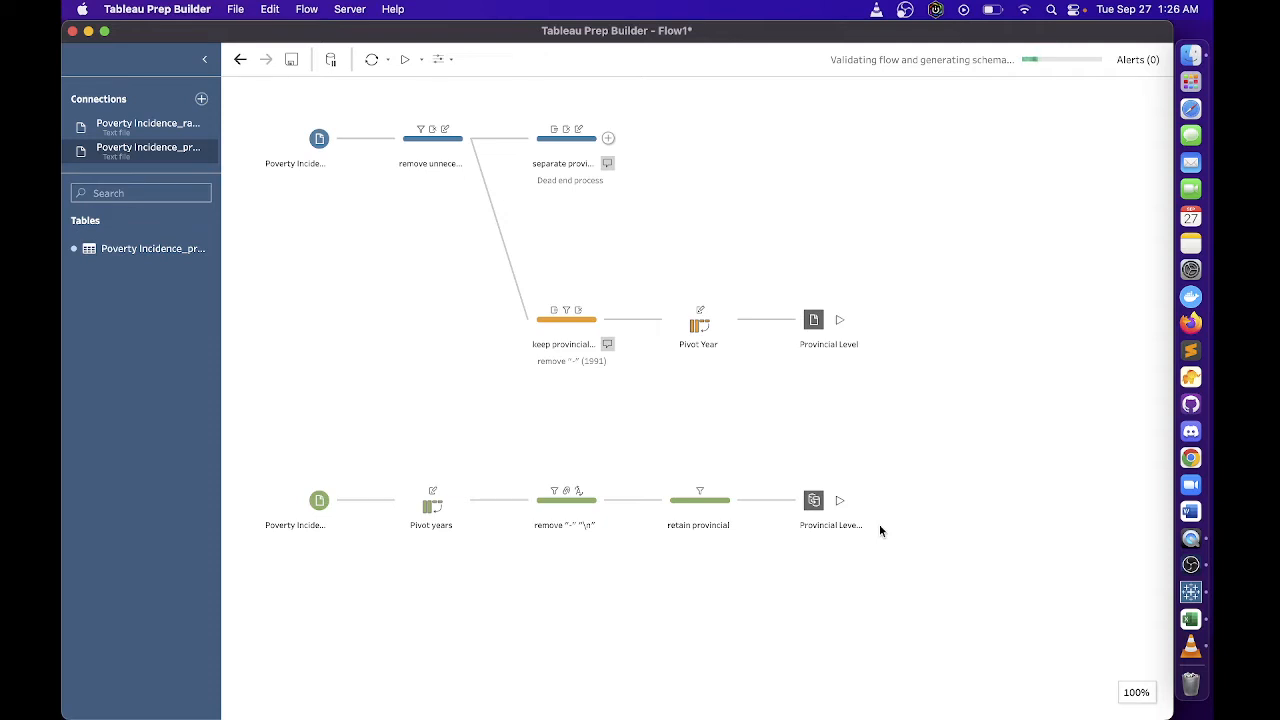
Switch to Excel and inspect cell C15 in the Region I - Ilocos "All" row of Poverty Incidence_preprocessed
{"action": "left_click", "coordinate": [1190, 619]}
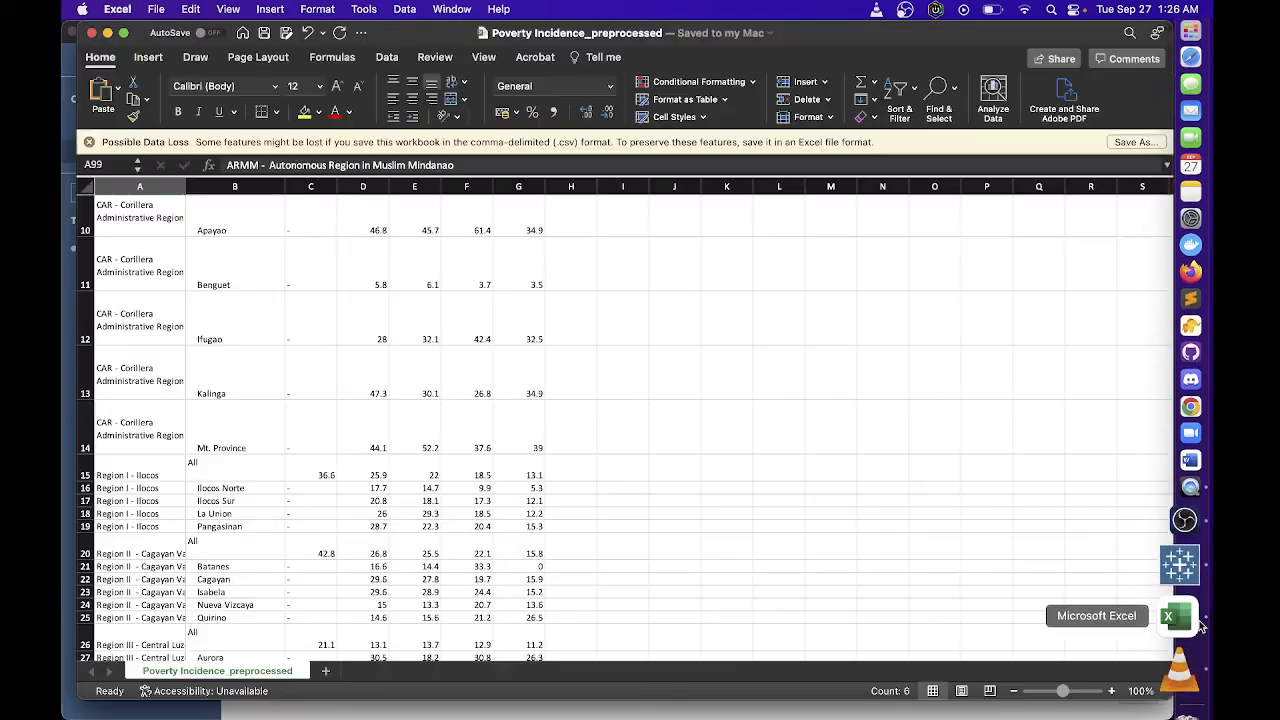
{"action": "scroll", "coordinate": [446, 391], "scroll_direction": "up", "scroll_amount": 1}
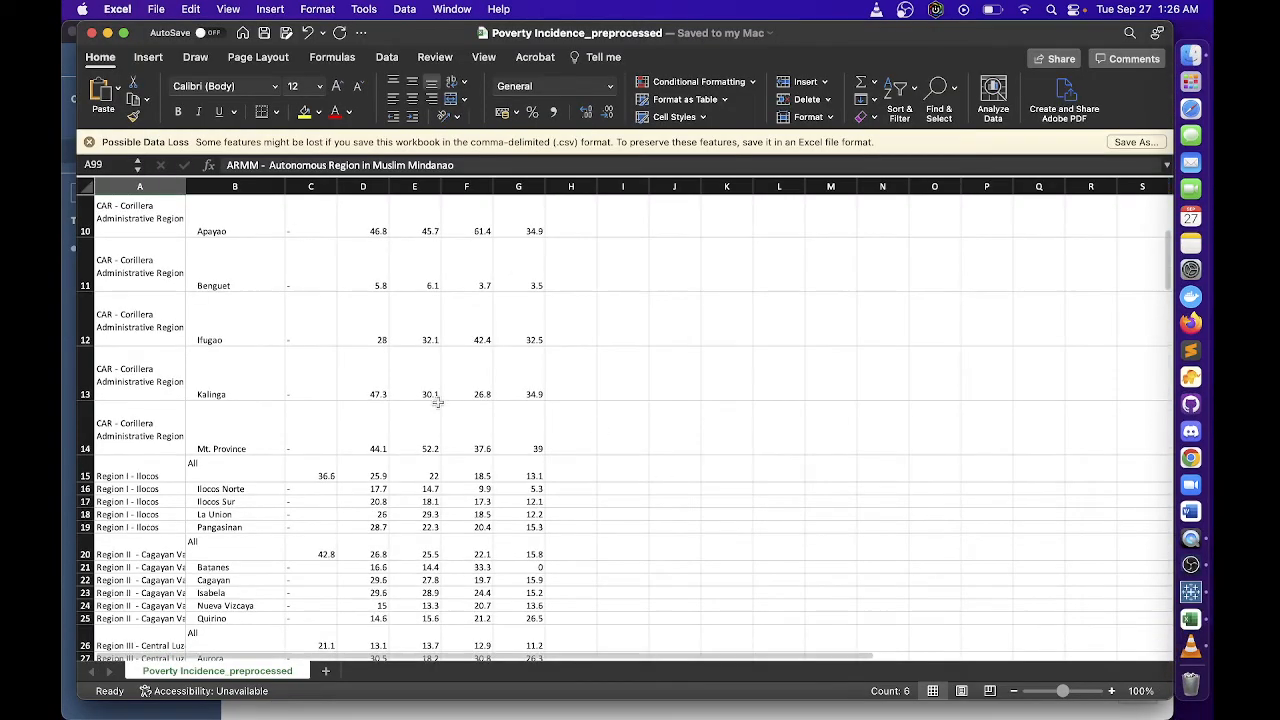
{"action": "left_click", "coordinate": [325, 473]}
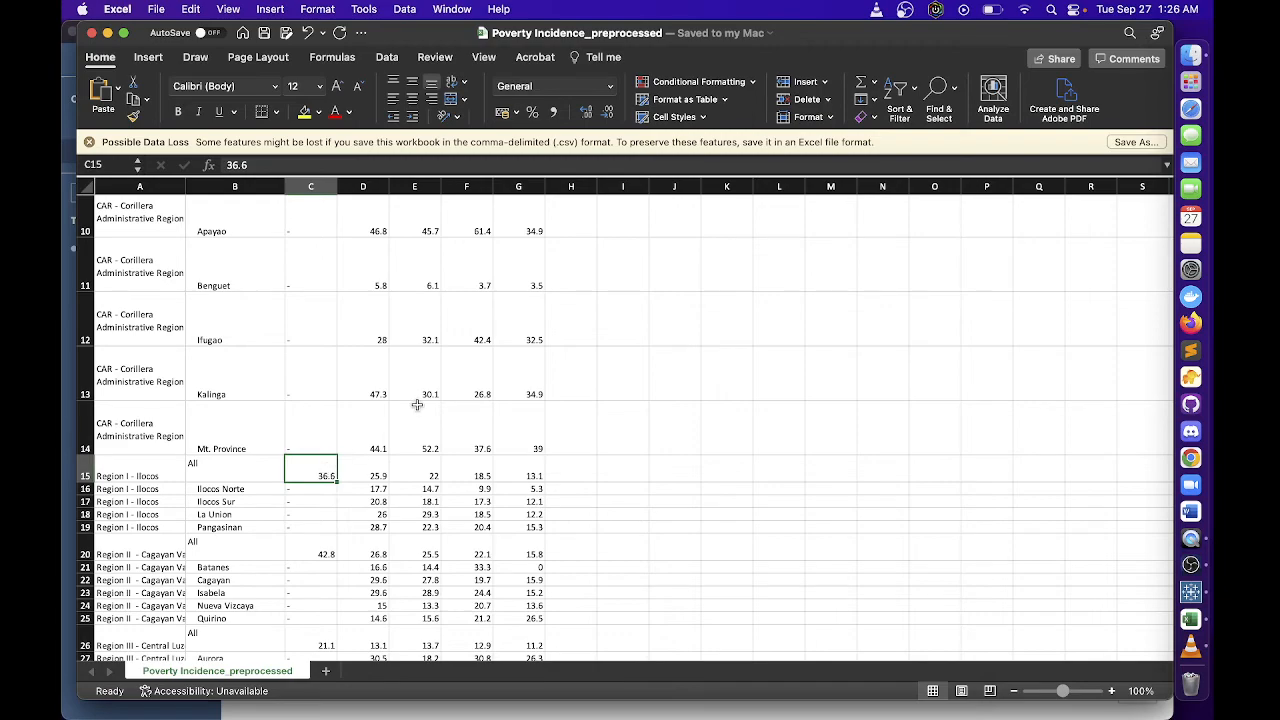
Compare the regional "All" rows with the district and province rows in the worksheet, and return to the Tableau Prep flow
{"action": "scroll", "coordinate": [417, 404], "scroll_direction": "down", "scroll_amount": 4}
{"action": "scroll", "coordinate": [417, 404], "scroll_direction": "up", "scroll_amount": 4}
{"action": "left_click", "coordinate": [382, 400]}
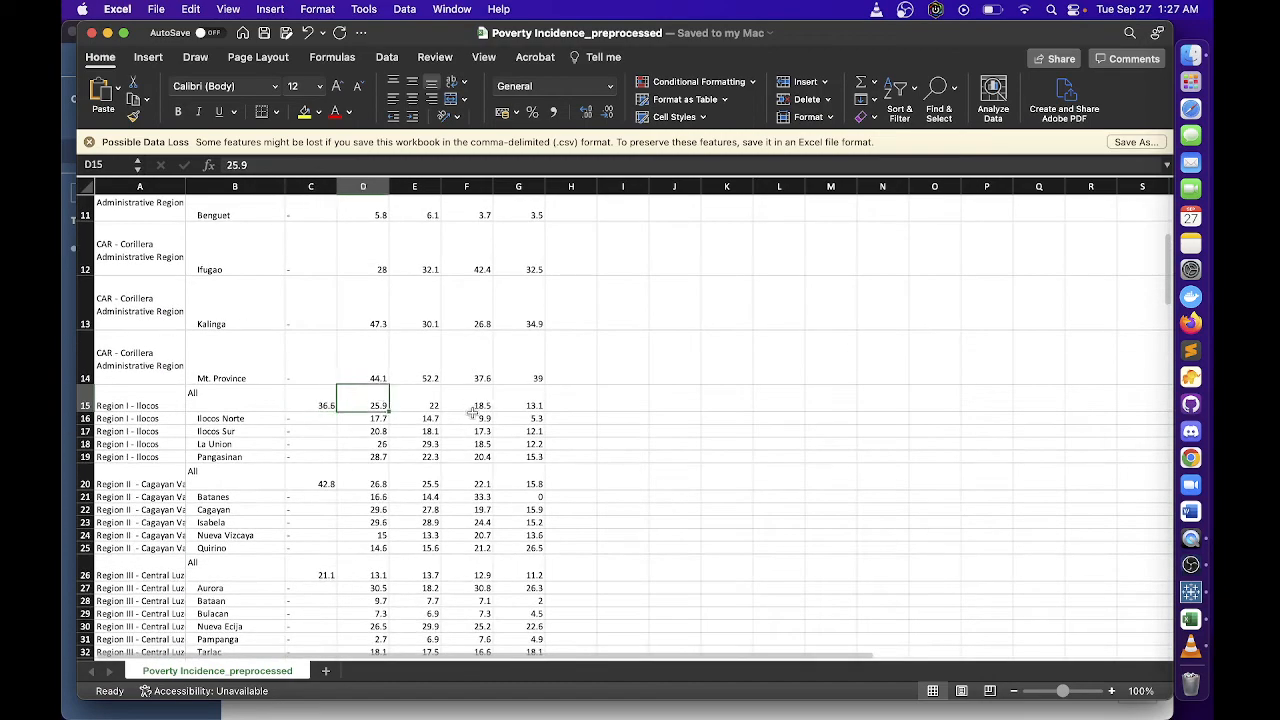
{"action": "scroll", "coordinate": [450, 408], "scroll_direction": "up", "scroll_amount": 8}
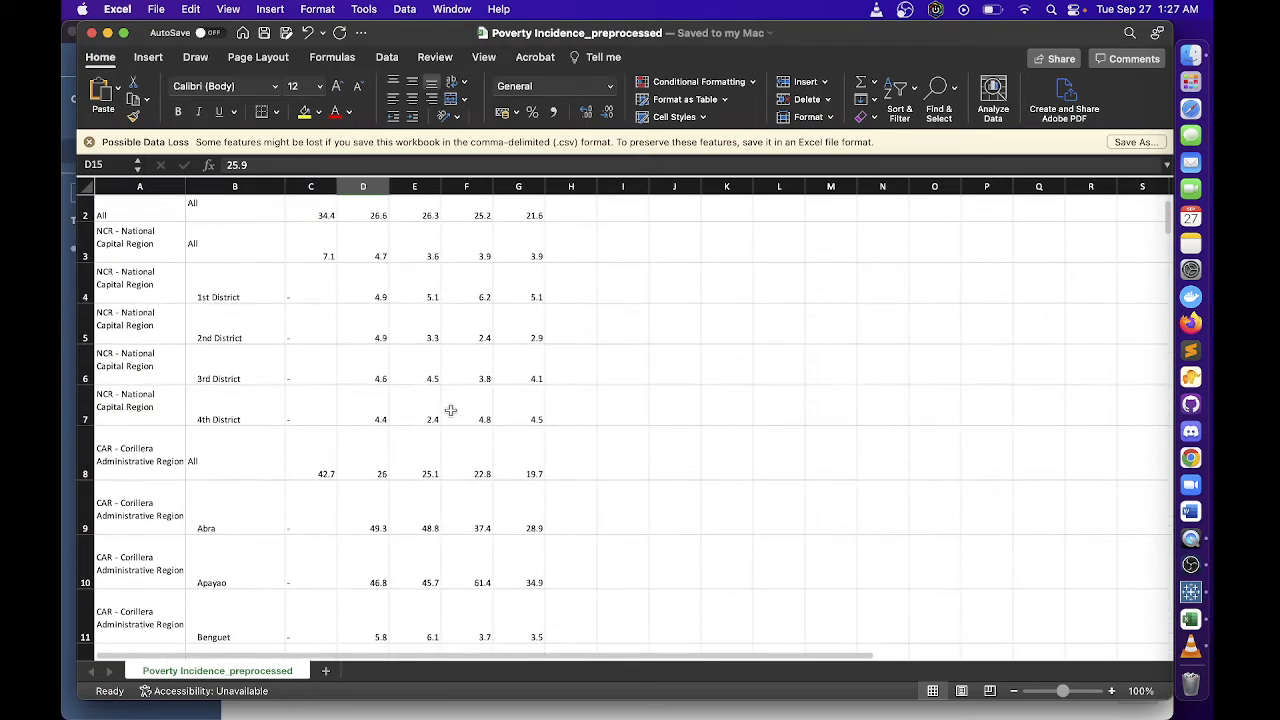
{"action": "left_click", "coordinate": [376, 251]}
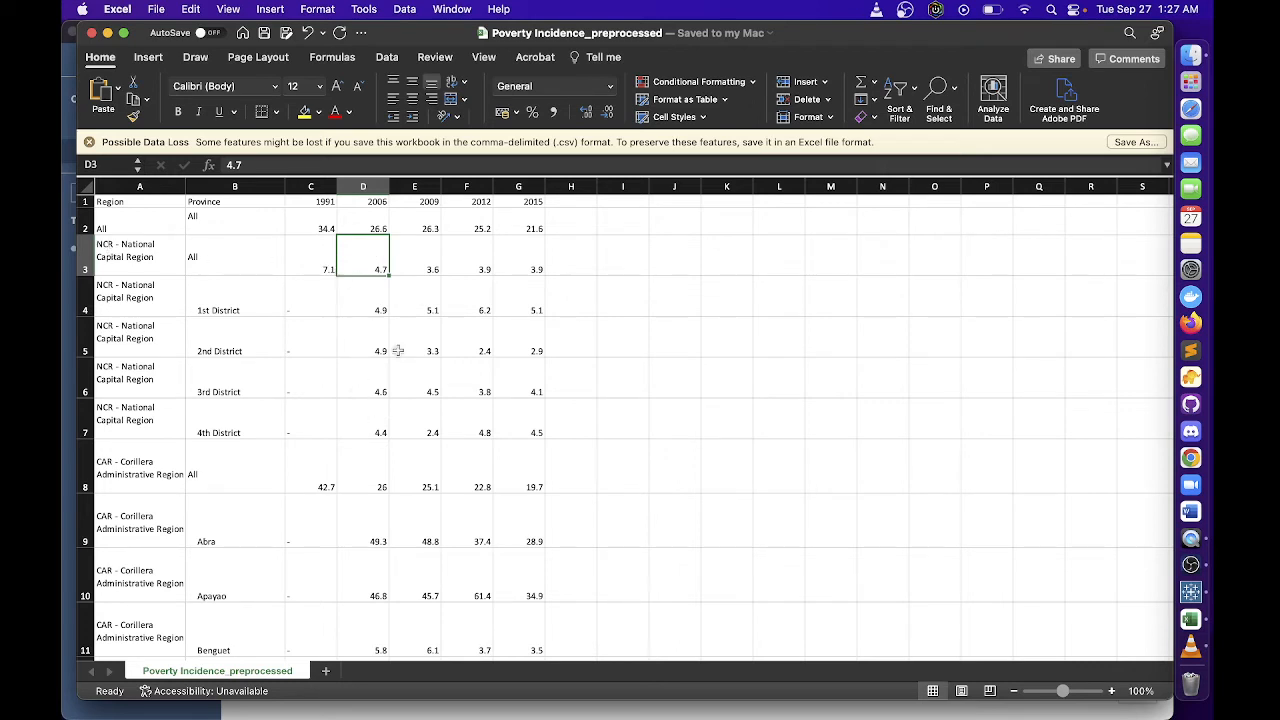
{"action": "left_click", "coordinate": [371, 217]}
{"action": "left_click", "coordinate": [376, 256]}
{"action": "left_click", "coordinate": [367, 334]}
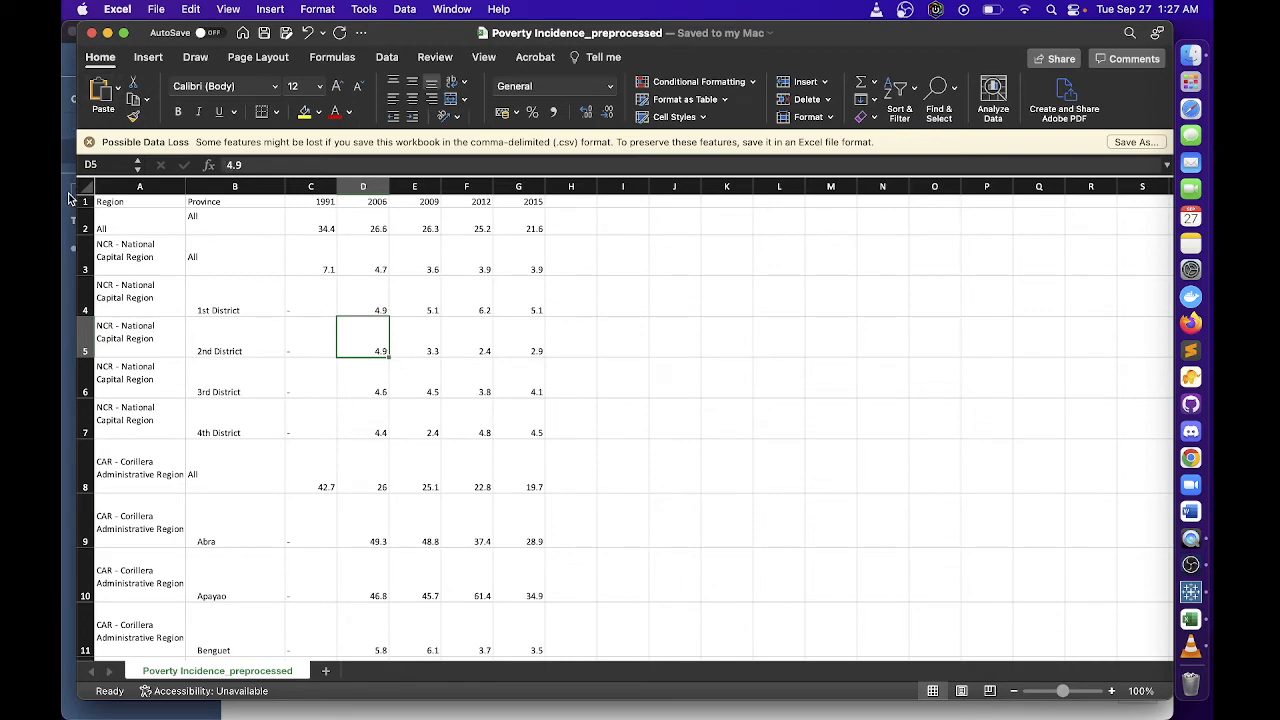
{"action": "left_click", "coordinate": [108, 33]}
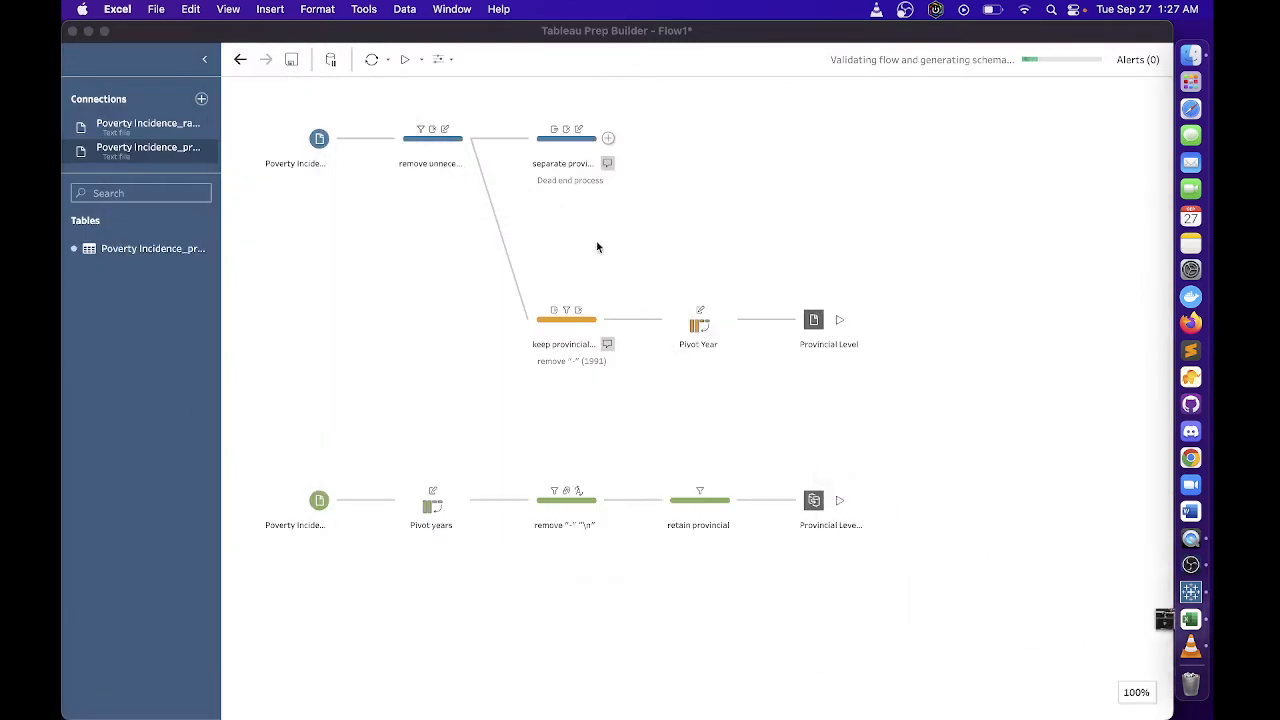
Add an Aggregate step branching from the retain provincial step
{"action": "left_click", "coordinate": [732, 506]}
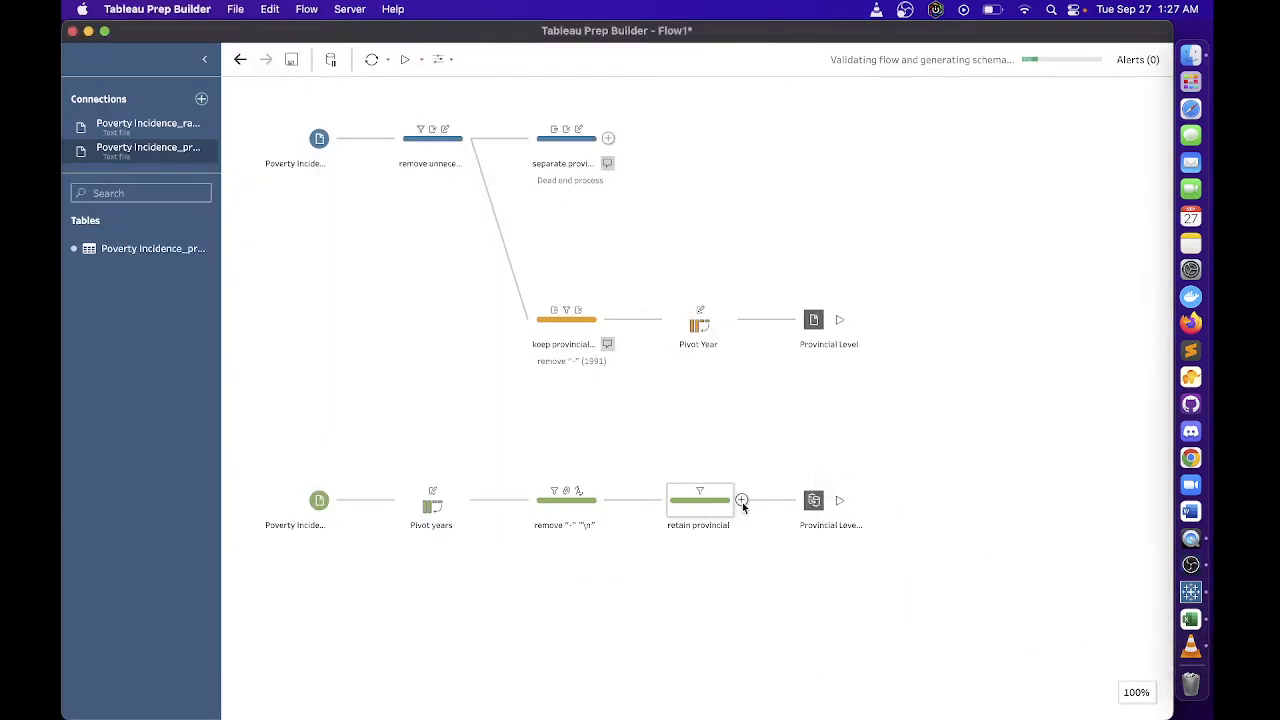
{"action": "left_click", "coordinate": [742, 501]}
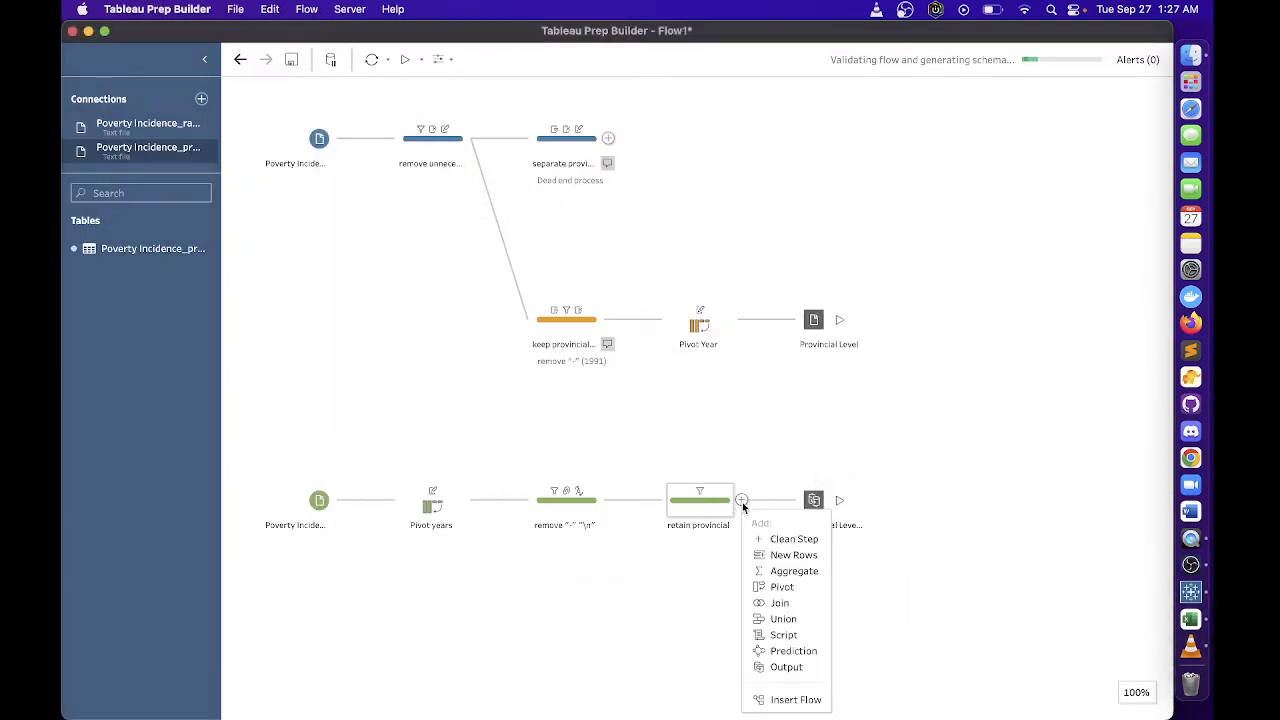
{"action": "left_click", "coordinate": [778, 571]}
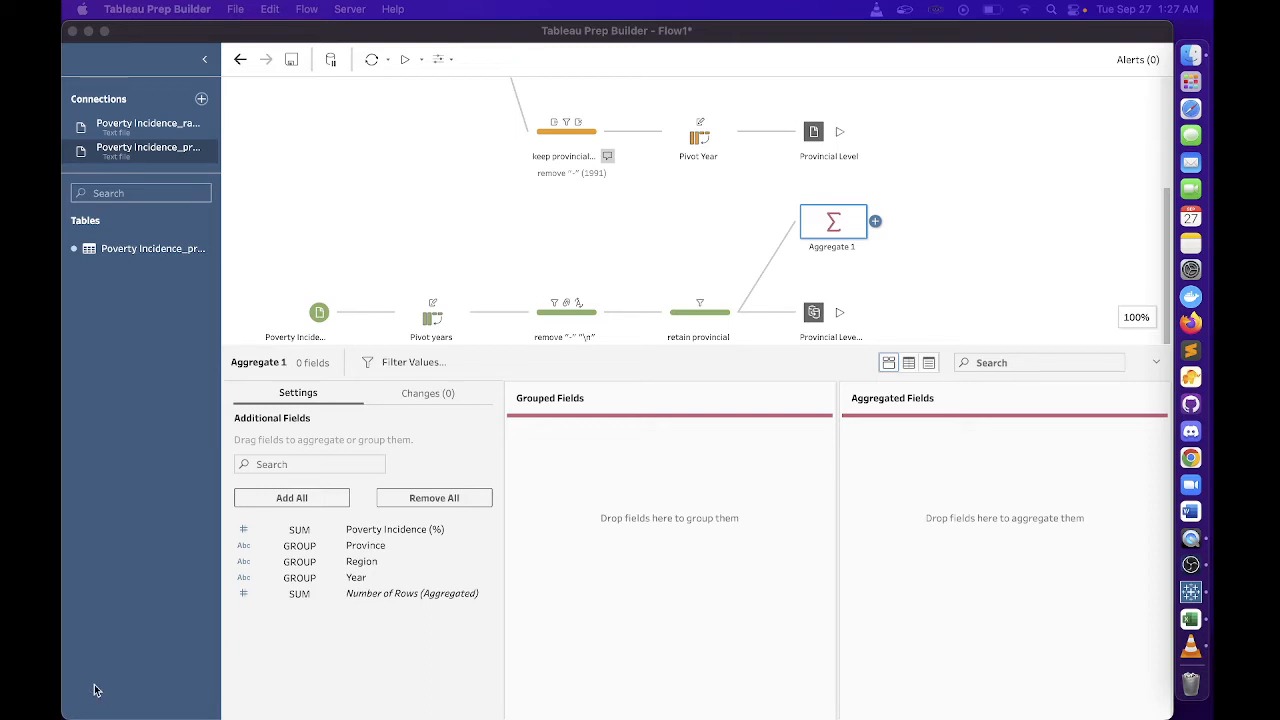
Group the aggregation by Province and Year, and add Poverty Incidence (%) as the aggregated field
{"action": "left_click", "coordinate": [365, 551]}
{"action": "left_click", "coordinate": [416, 562]}
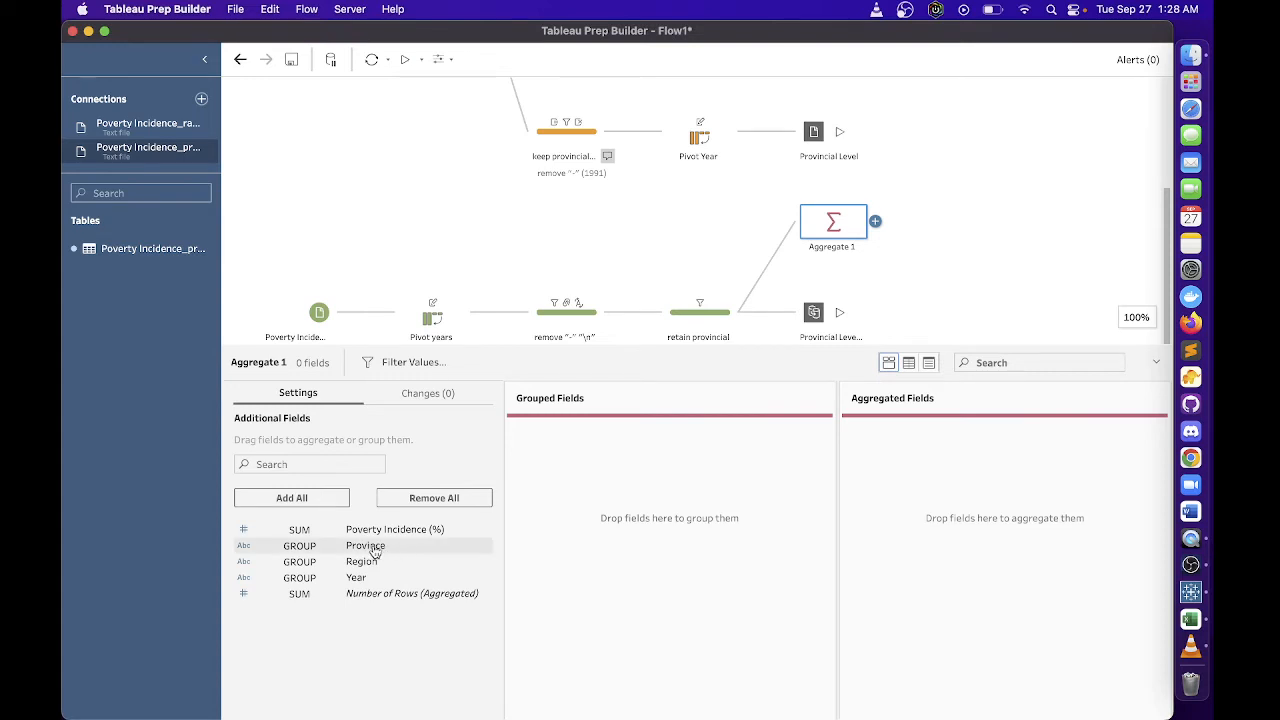
{"action": "left_click_drag", "start_coordinate": [373, 553], "coordinate": [535, 487]}
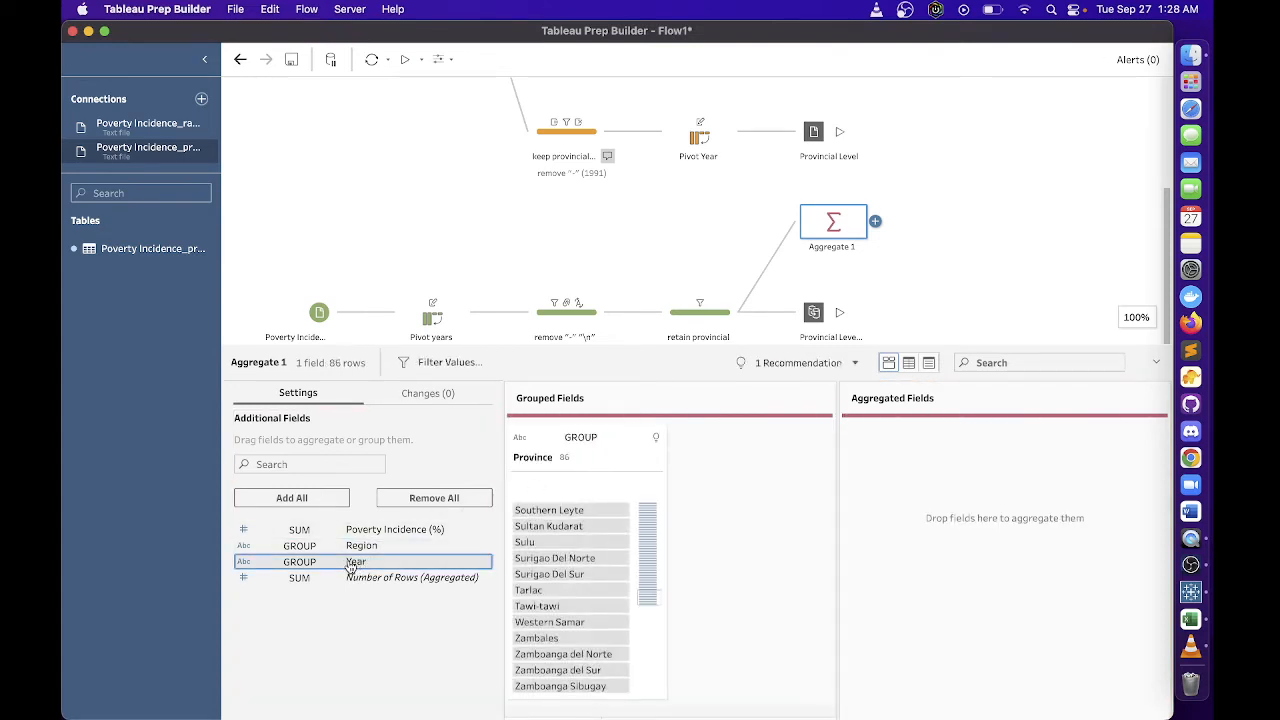
{"action": "left_click_drag", "start_coordinate": [352, 566], "coordinate": [686, 536]}
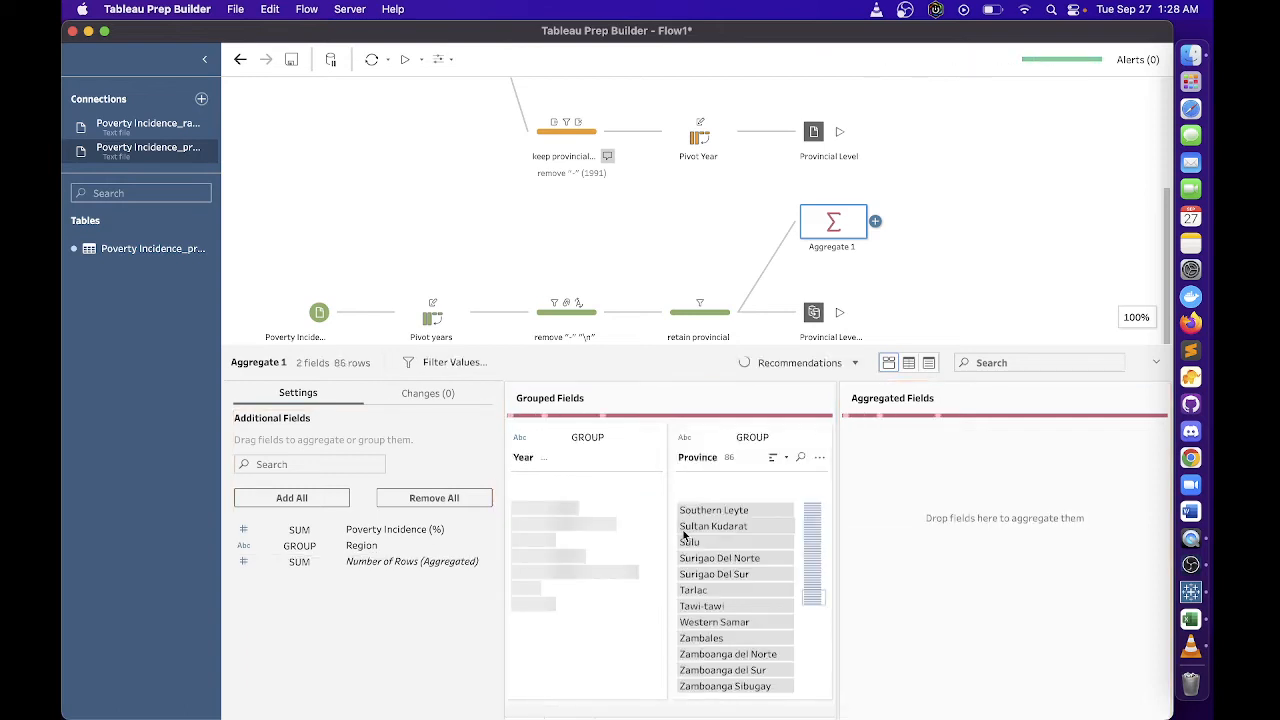
{"action": "left_click", "coordinate": [316, 536]}
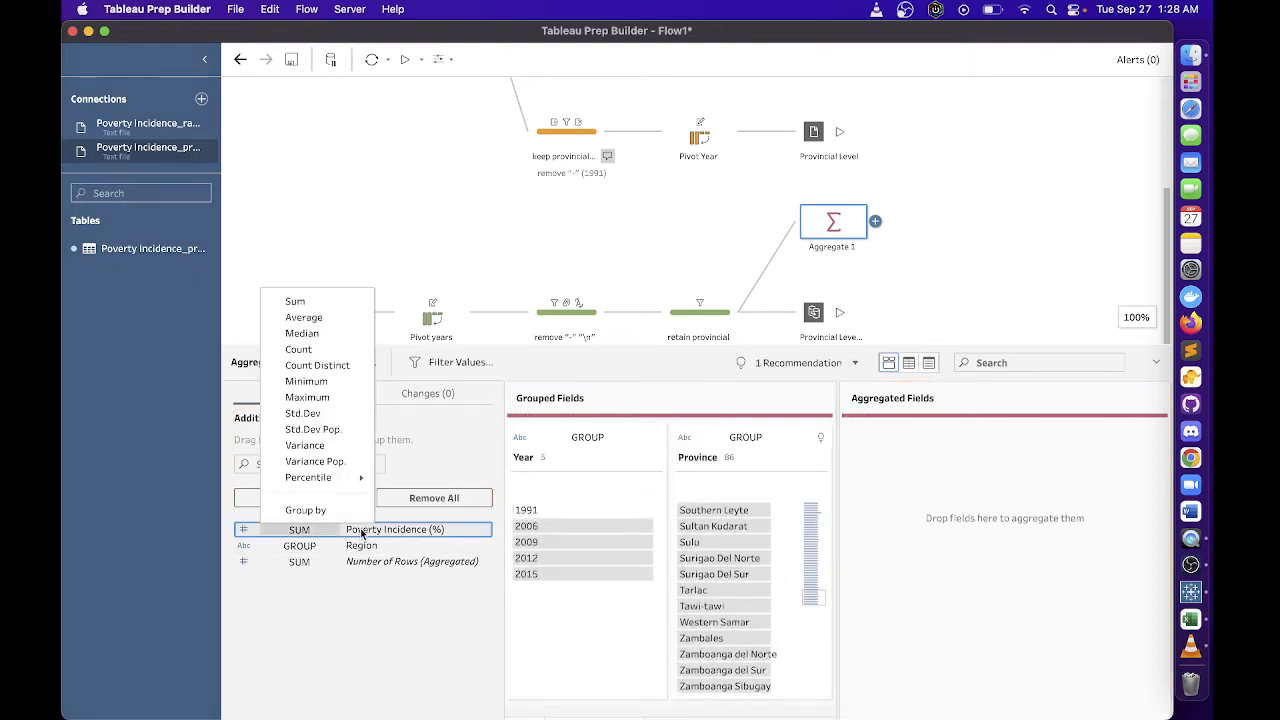
{"action": "left_click", "coordinate": [362, 535]}
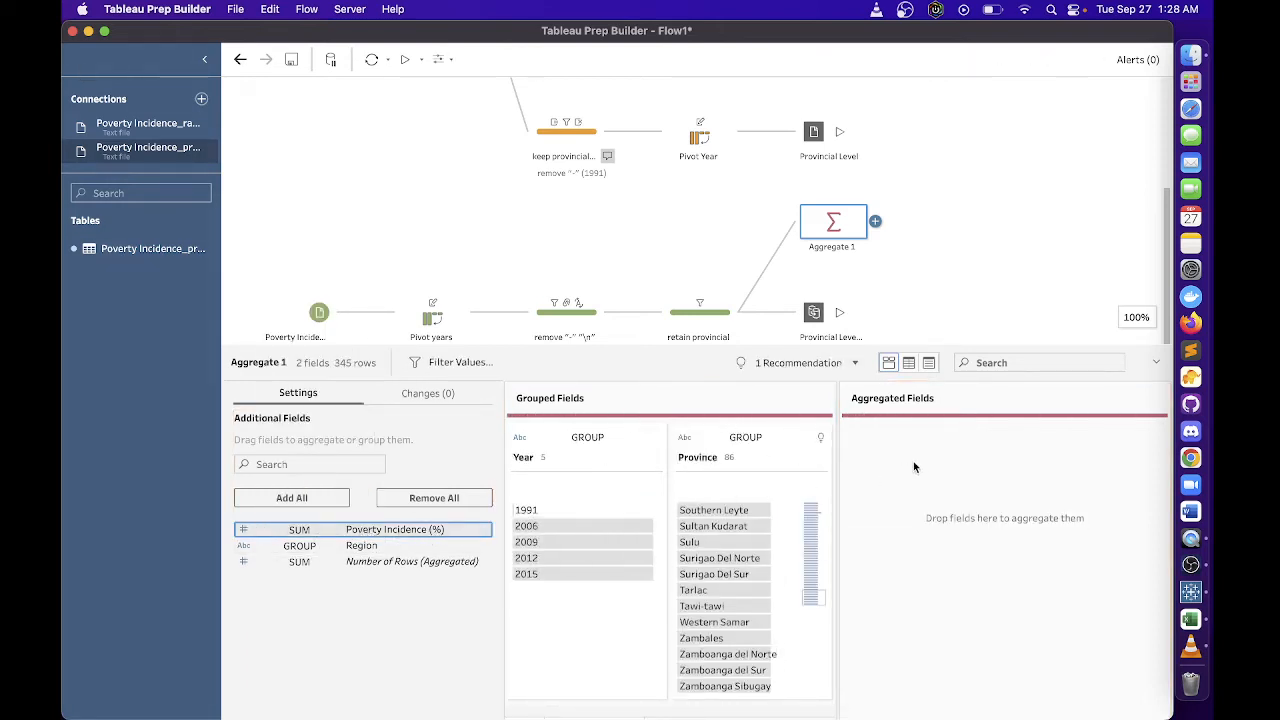
{"action": "left_click_drag", "start_coordinate": [440, 534], "coordinate": [1012, 466]}
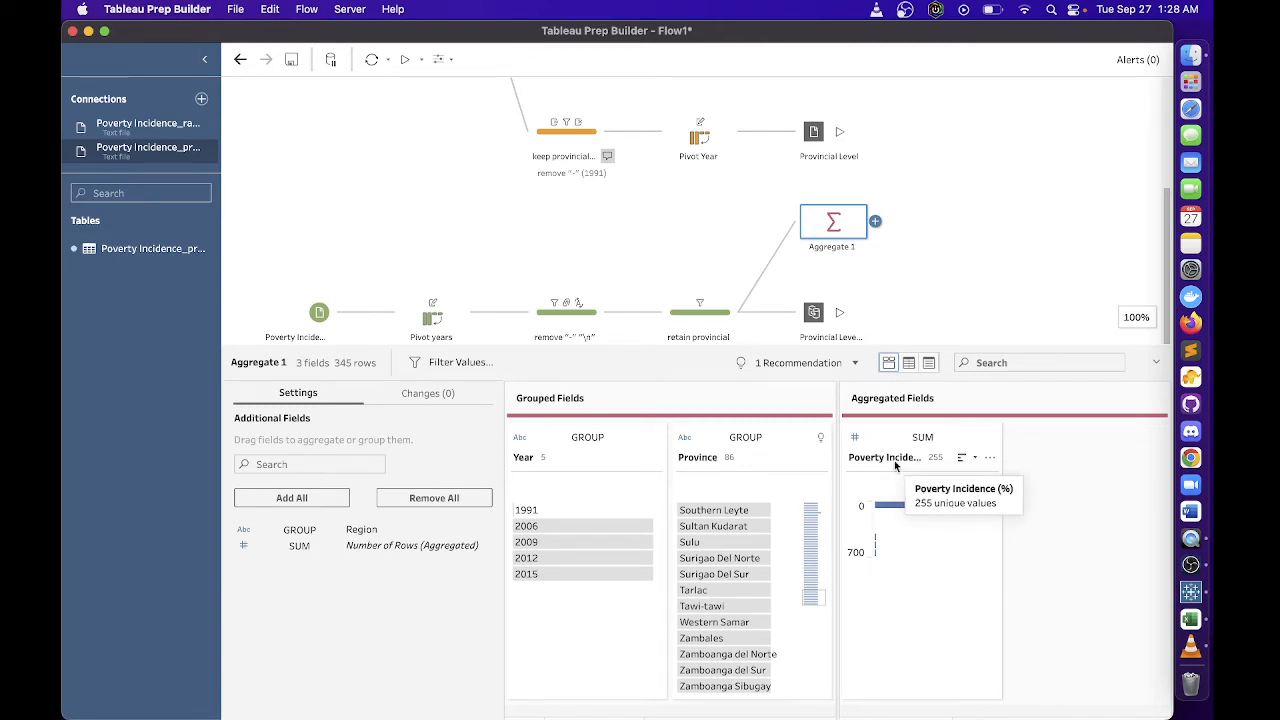
Replace Province with Region in the grouped fields of Aggregate 1
{"action": "left_click", "coordinate": [818, 458]}
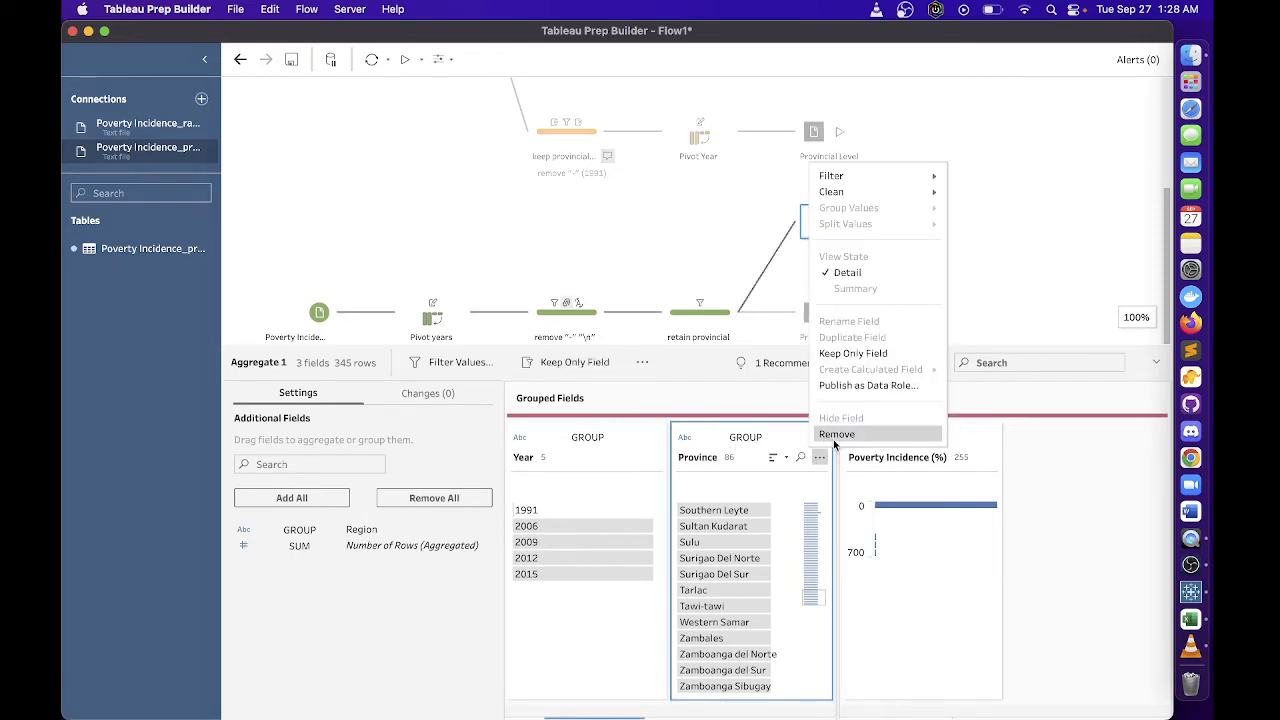
{"action": "left_click", "coordinate": [834, 434]}
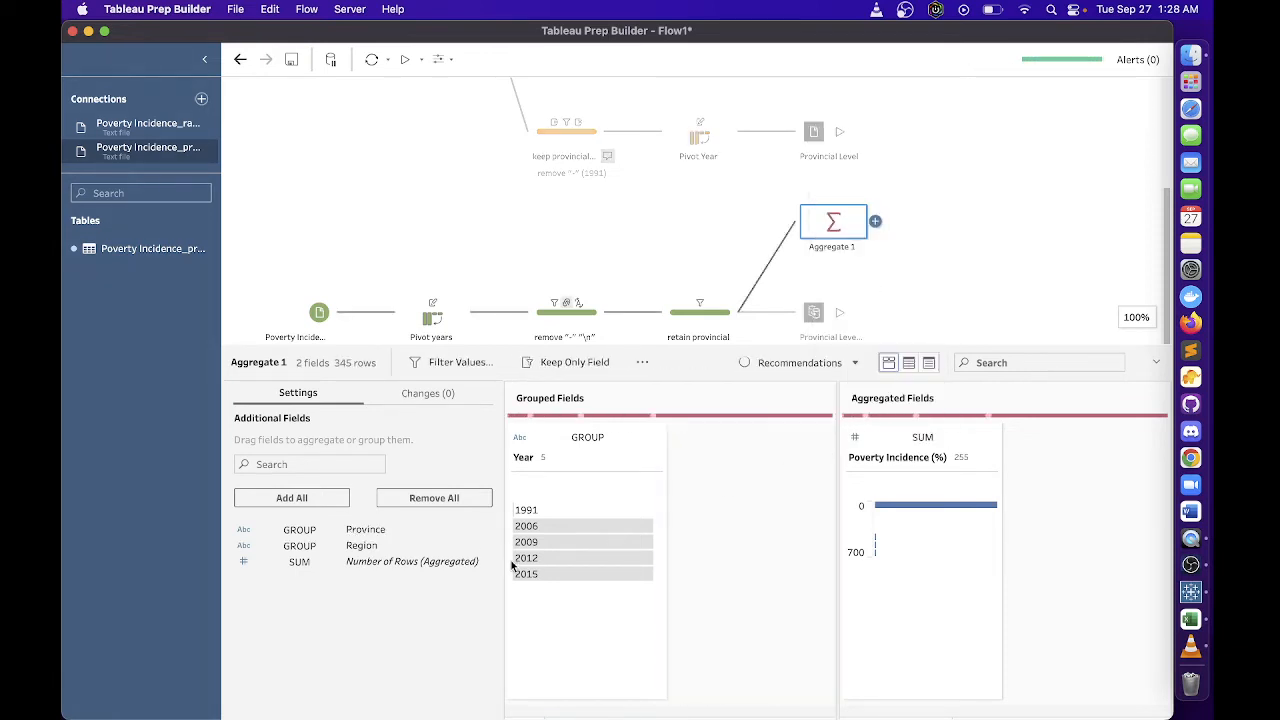
{"action": "left_click", "coordinate": [370, 547]}
{"action": "left_click_drag", "start_coordinate": [338, 551], "coordinate": [683, 527]}
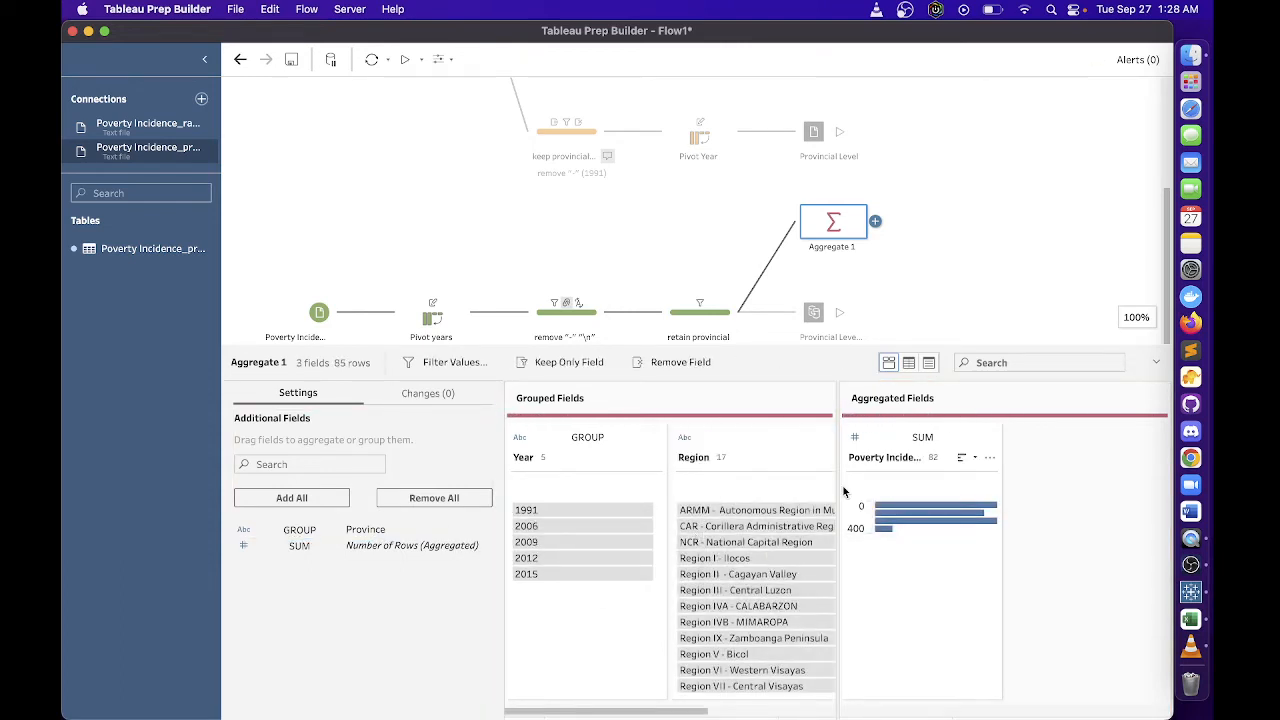
Change the aggregation of Poverty Incidence (%) in Aggregate 1 to Average
{"action": "left_click", "coordinate": [989, 457]}
{"action": "left_click", "coordinate": [906, 452]}
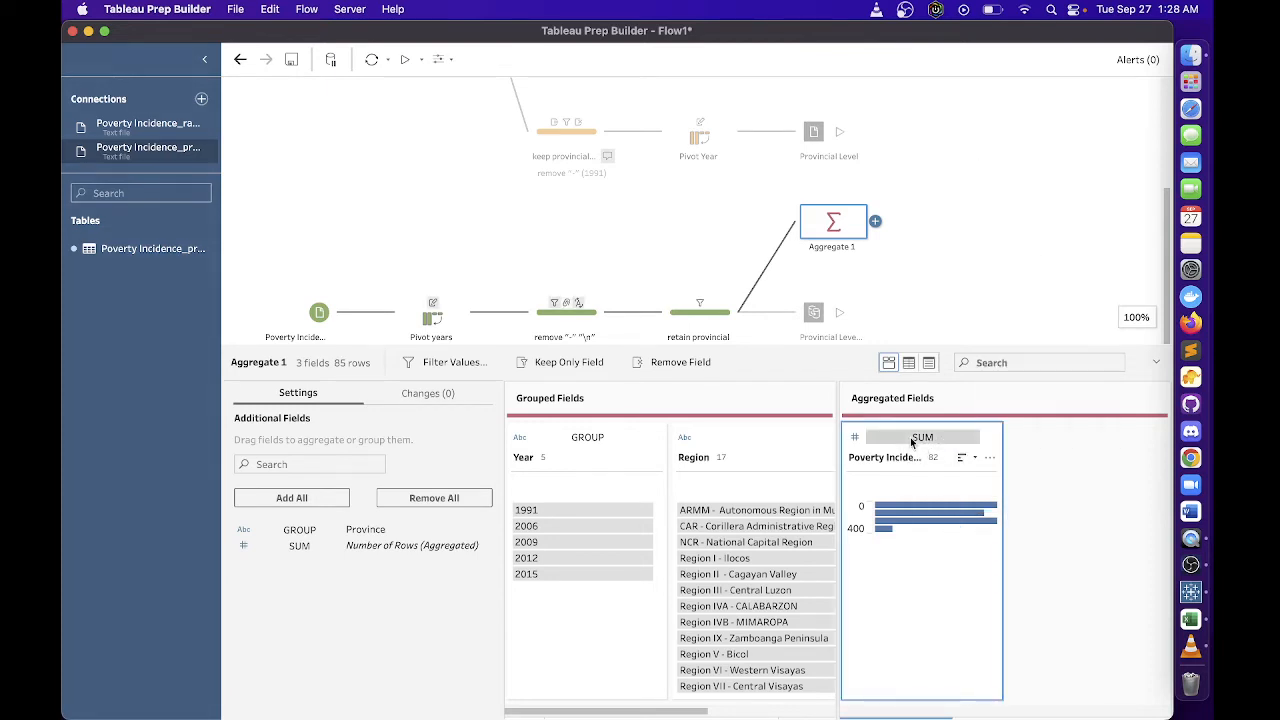
{"action": "left_click", "coordinate": [912, 438]}
{"action": "left_click", "coordinate": [922, 472]}
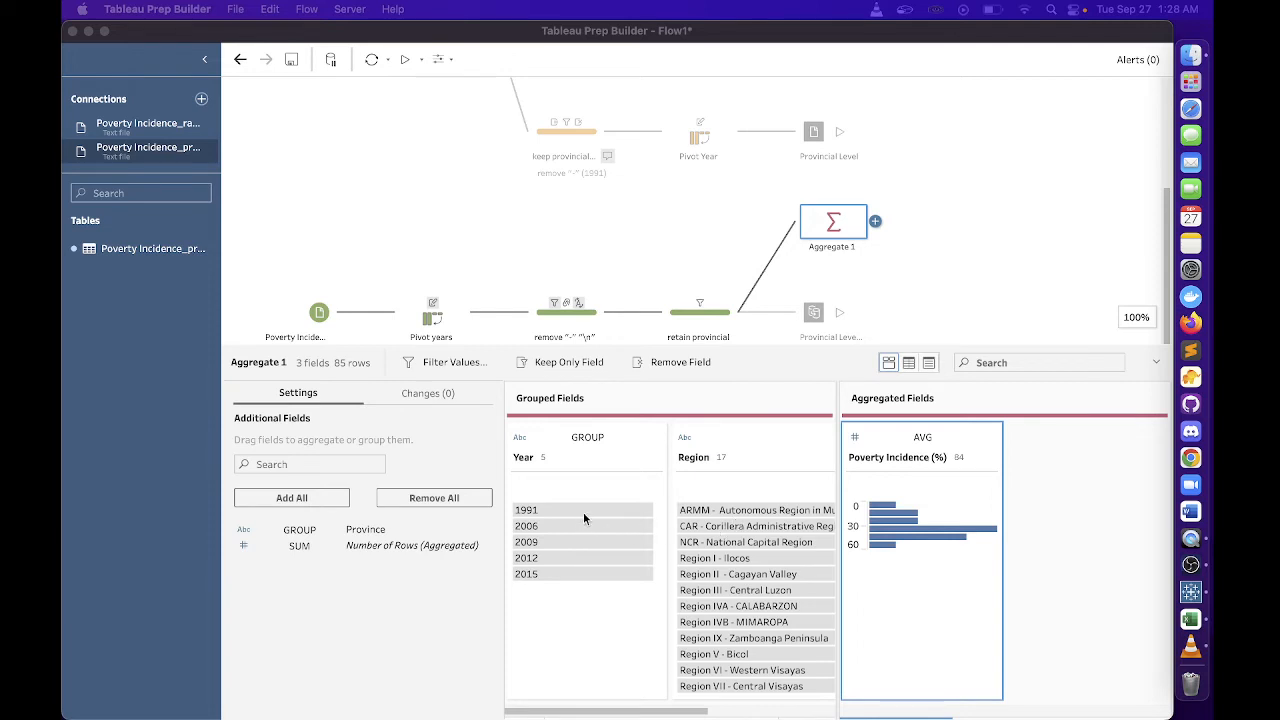
Examine the retain provincial rows in the data grid, checking the 1st District and 2nd District entries of the National Capital Region
{"action": "mouse_move", "coordinate": [563, 513]}
{"action": "left_click", "coordinate": [696, 318]}
{"action": "left_click", "coordinate": [696, 318]}
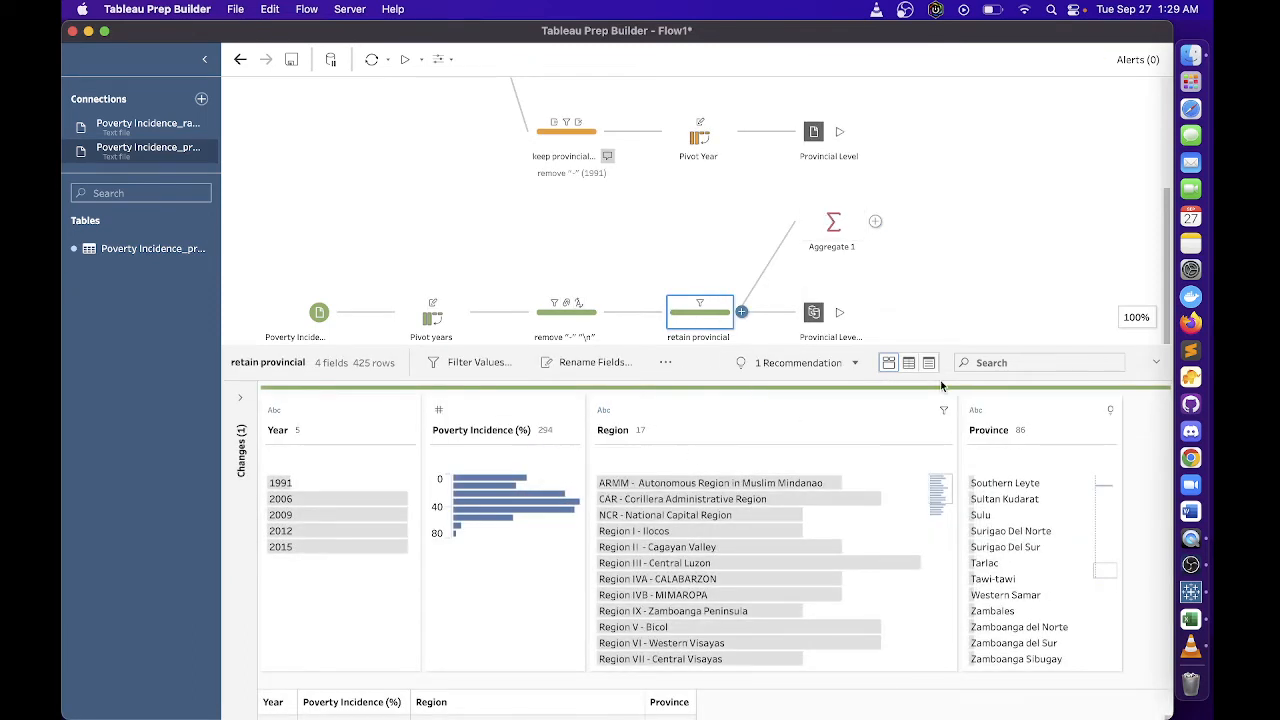
{"action": "left_click", "coordinate": [909, 364]}
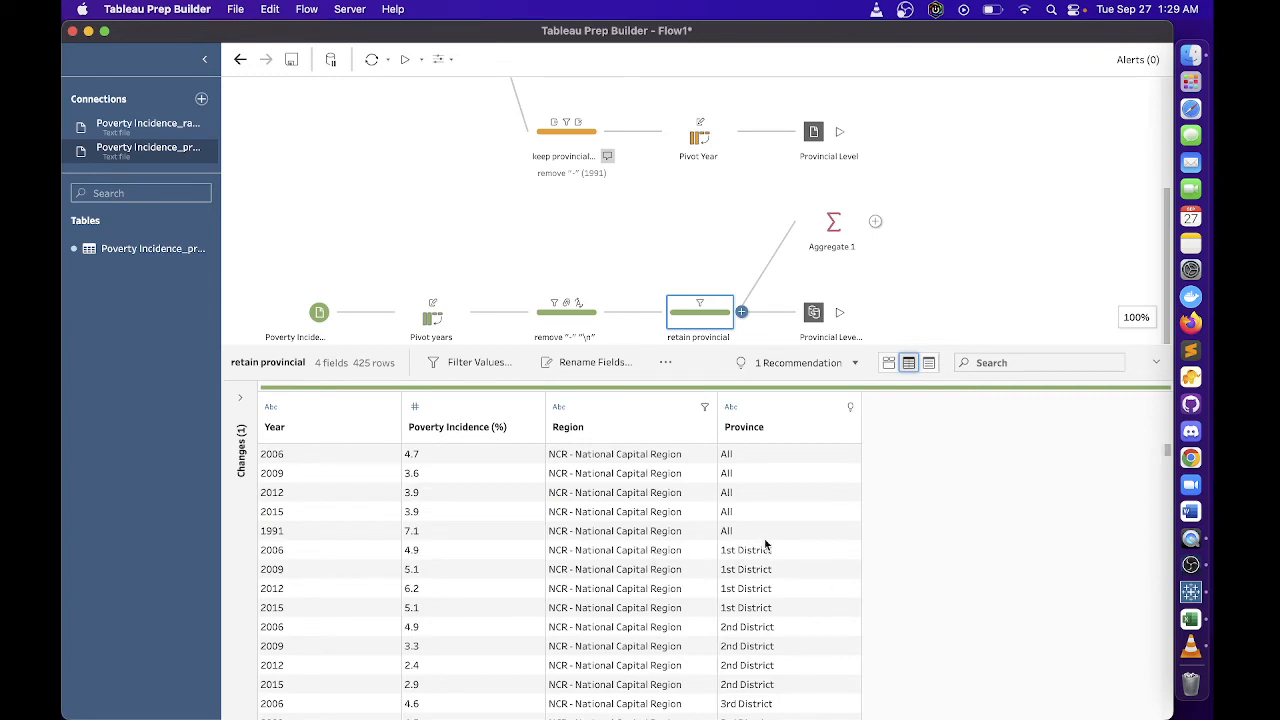
{"action": "scroll", "coordinate": [776, 544], "scroll_direction": "down", "scroll_amount": 1}
{"action": "scroll", "coordinate": [772, 541], "scroll_direction": "up", "scroll_amount": 1}
{"action": "scroll", "coordinate": [689, 549], "scroll_direction": "down", "scroll_amount": 1}
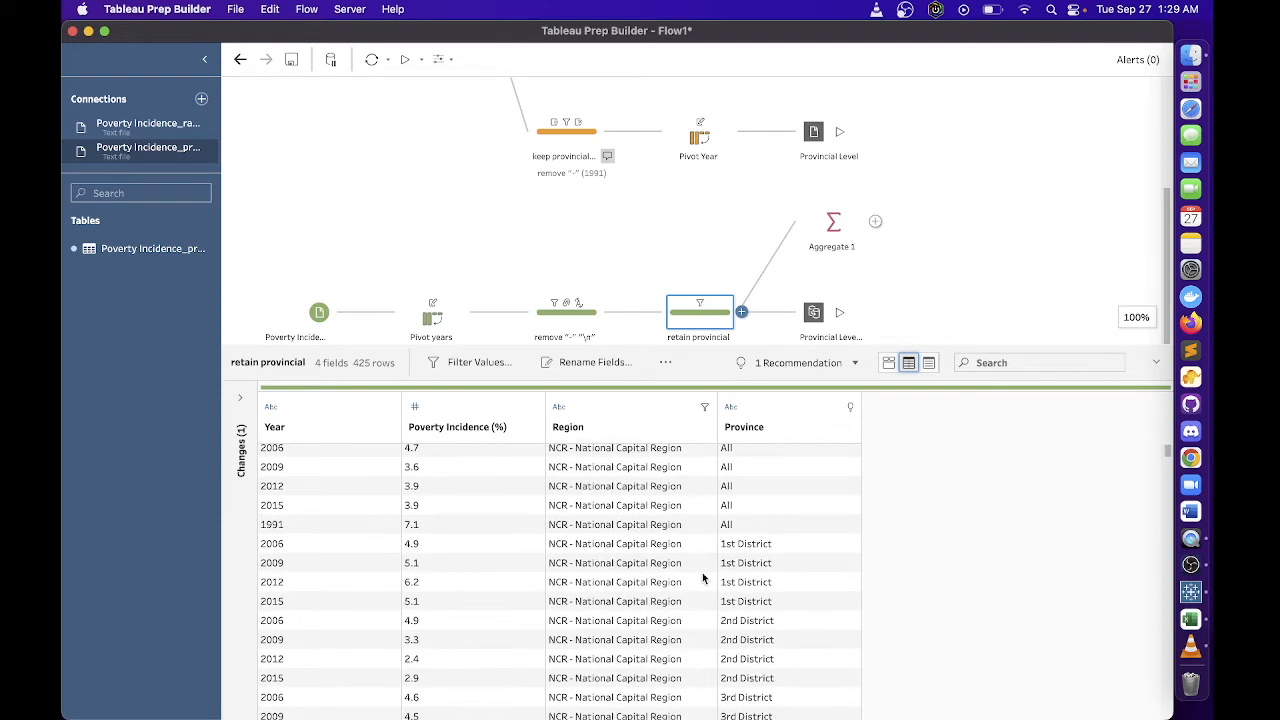
{"action": "scroll", "coordinate": [703, 590], "scroll_direction": "down", "scroll_amount": 1}
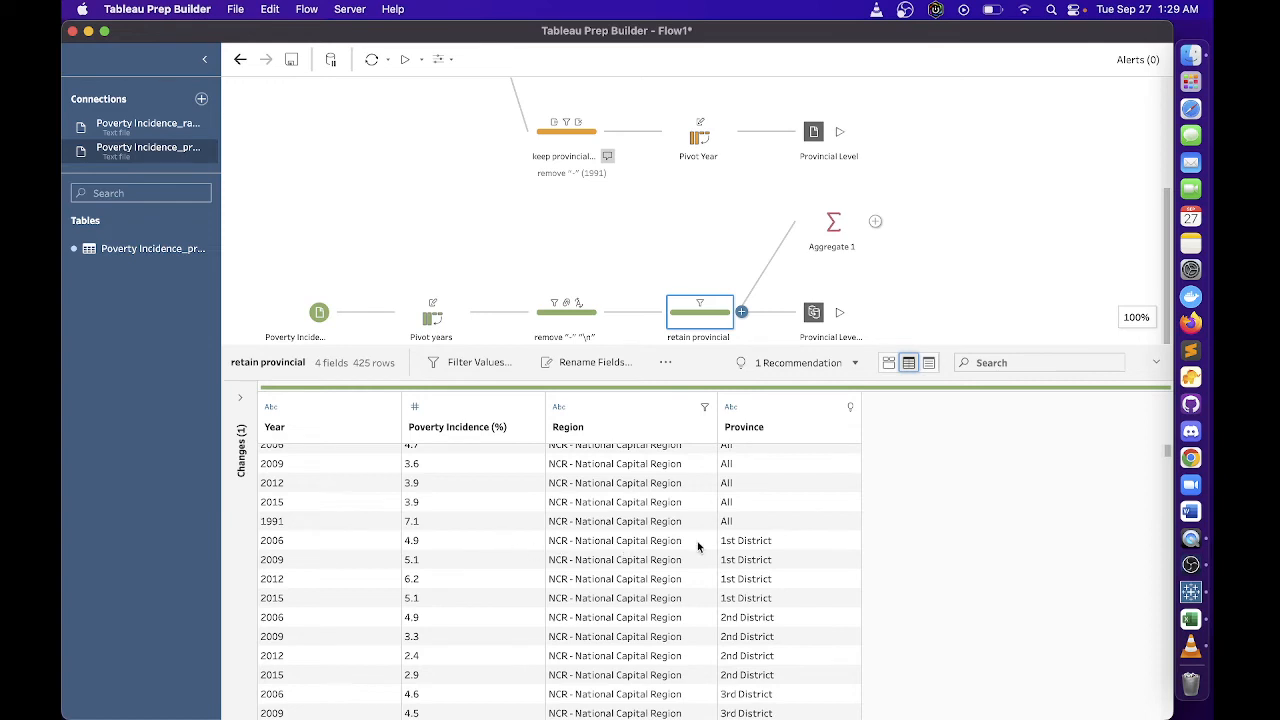
{"action": "left_click", "coordinate": [731, 544]}
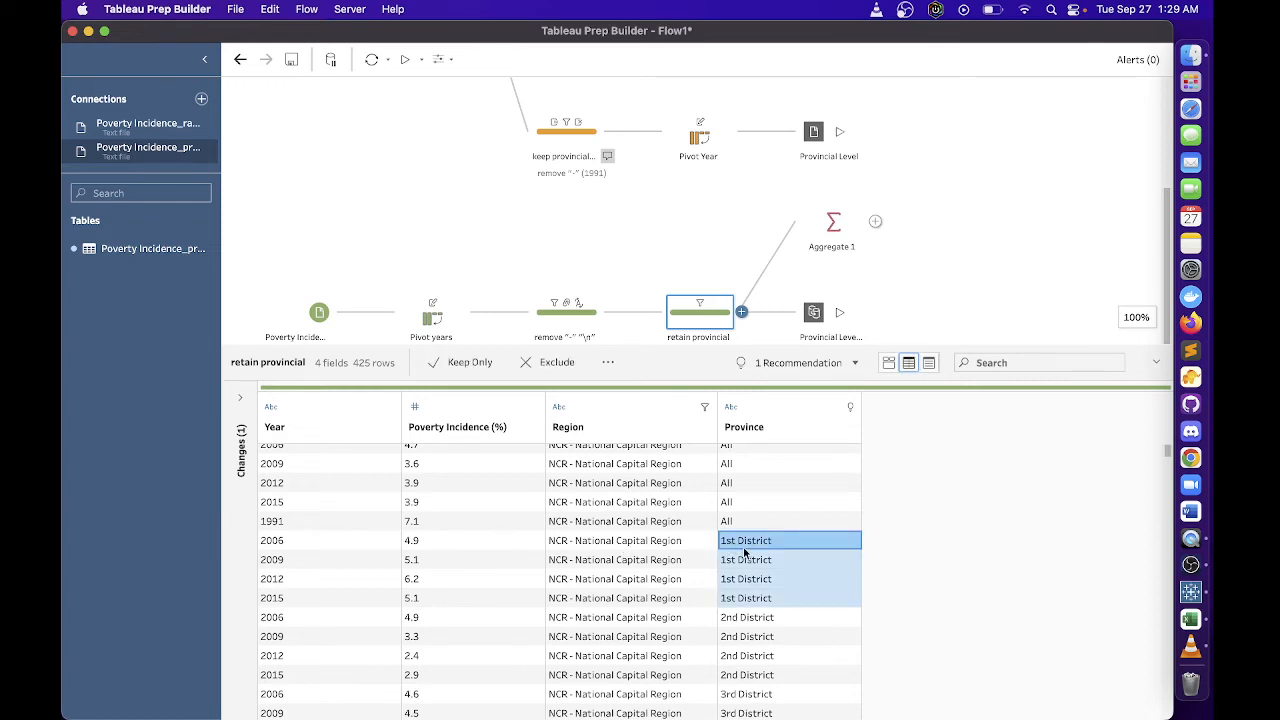
{"action": "left_click", "coordinate": [741, 620]}
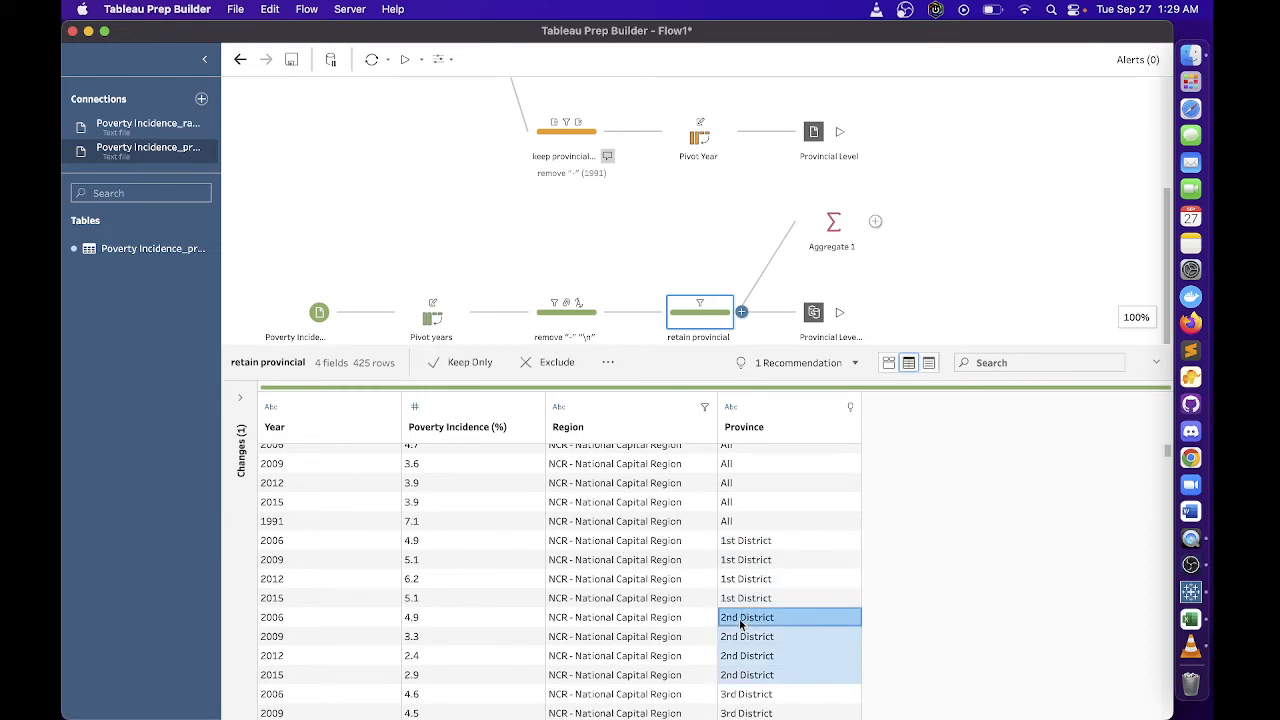
{"action": "left_click", "coordinate": [772, 543]}
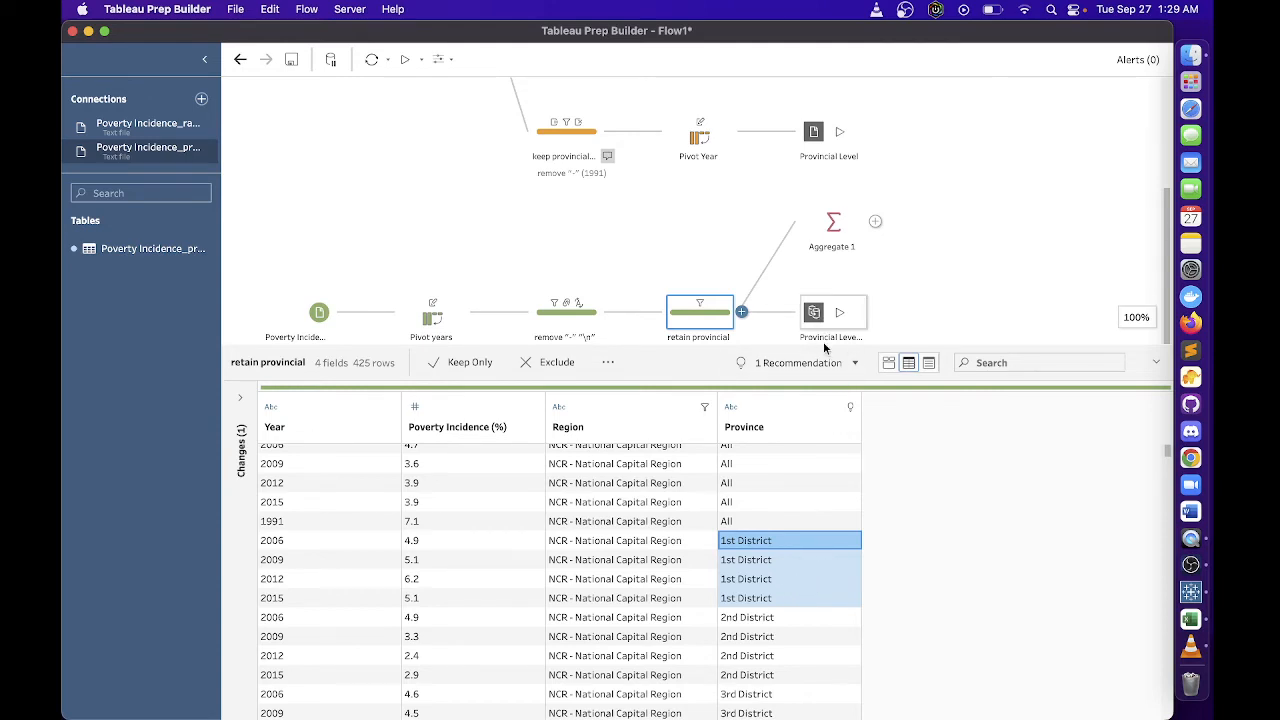
Review the rows of Aggregate 1 with the average poverty incidence per year and region
{"action": "left_click", "coordinate": [840, 232]}
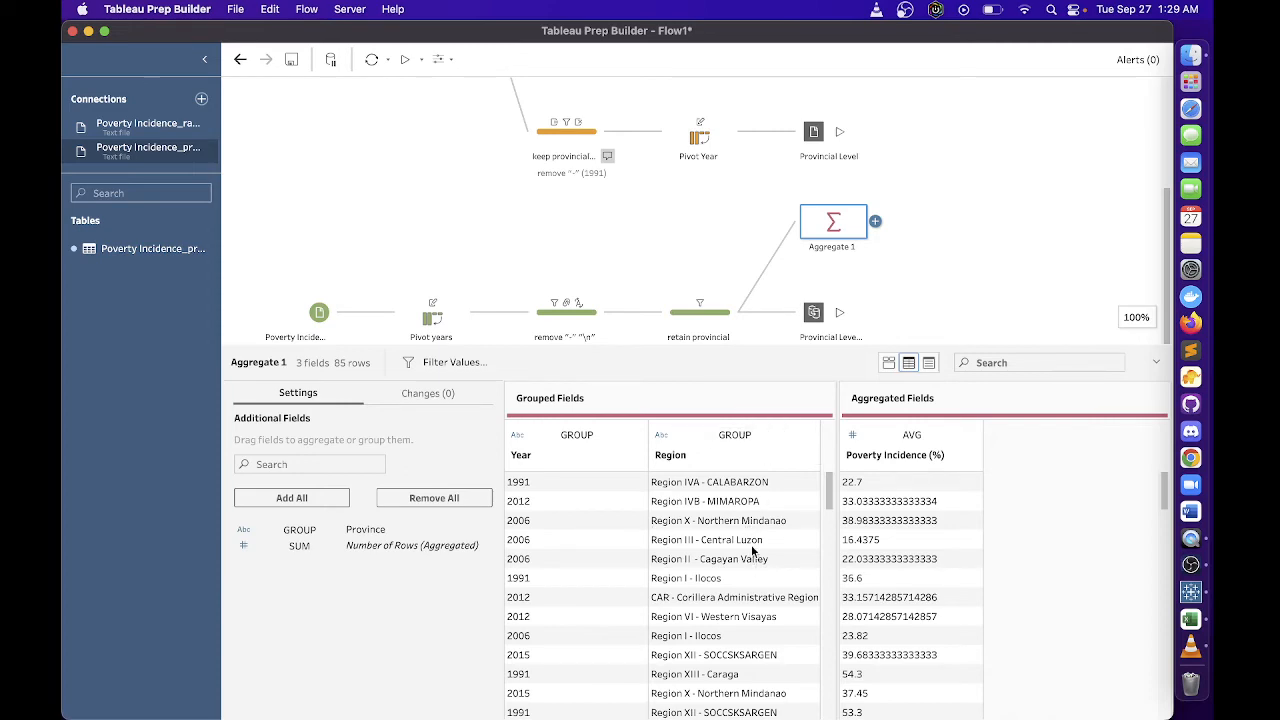
{"action": "scroll", "coordinate": [748, 532], "scroll_direction": "down", "scroll_amount": 5}
{"action": "scroll", "coordinate": [748, 532], "scroll_direction": "down", "scroll_amount": 5}
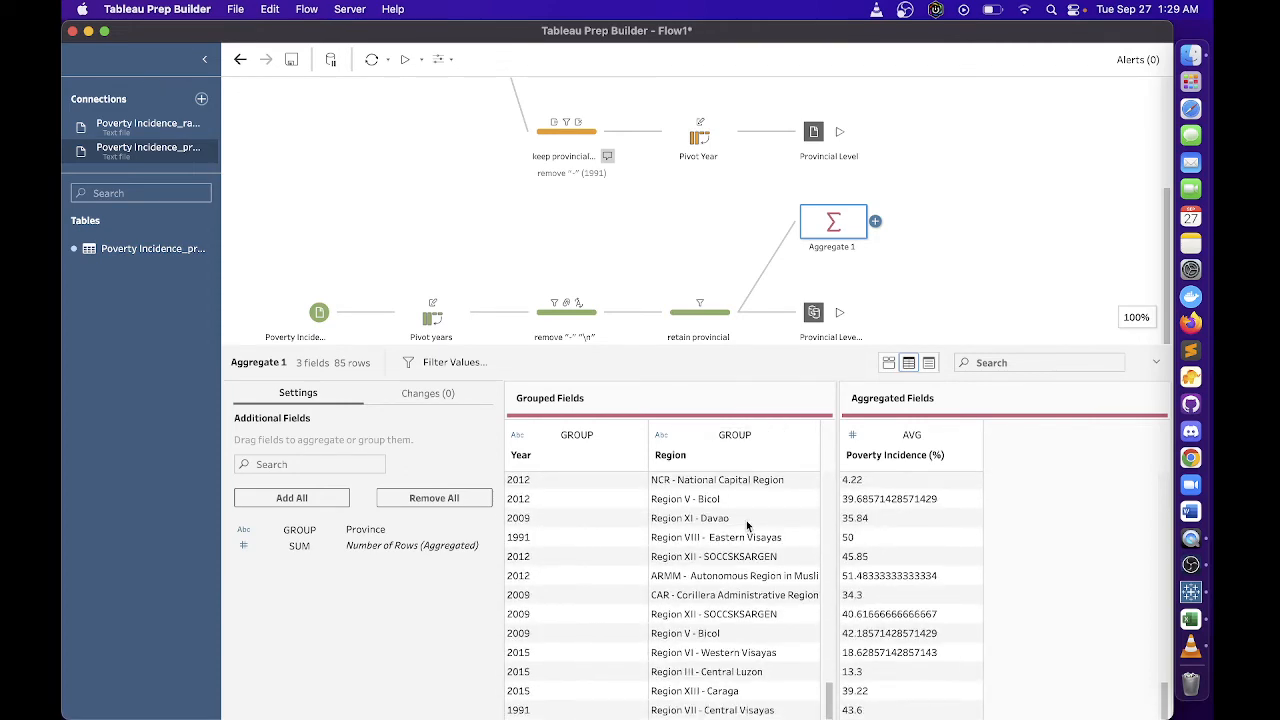
{"action": "scroll", "coordinate": [748, 528], "scroll_direction": "up", "scroll_amount": 10}
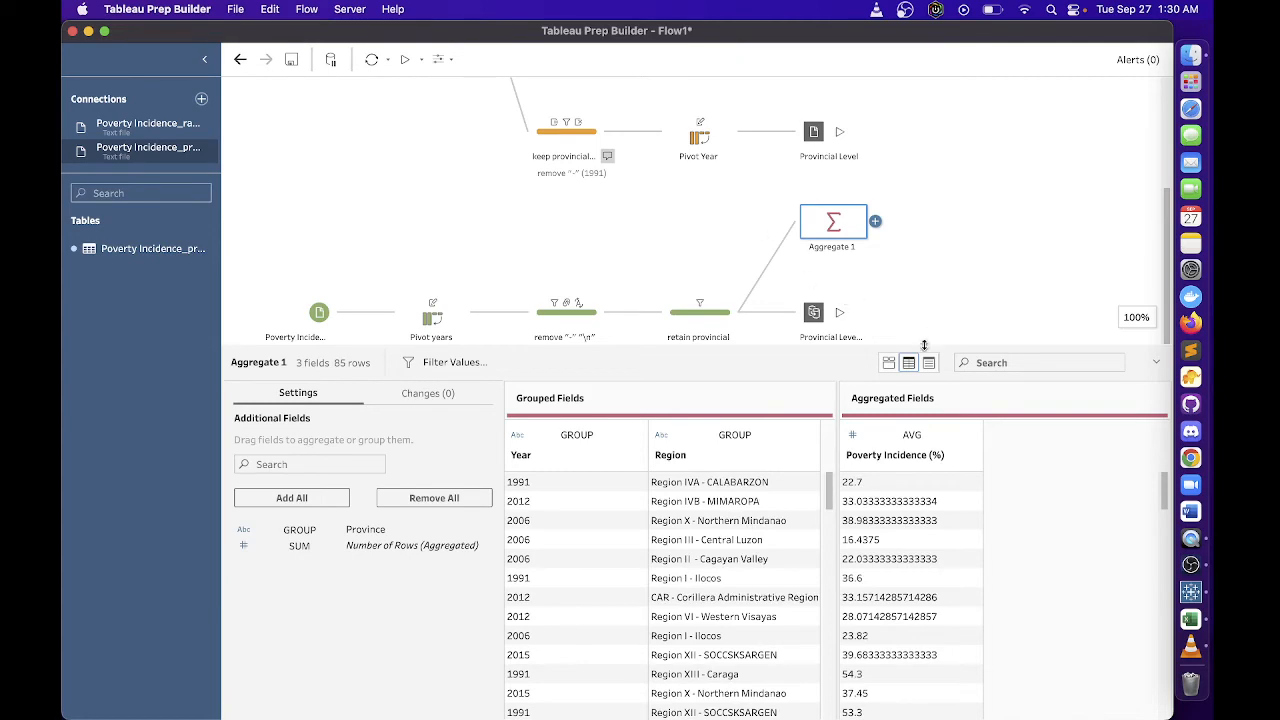
Exclude the All value from the Province field in the retain provincial step and check the Provincial Level with Region output
{"action": "left_click_drag", "start_coordinate": [924, 345], "coordinate": [924, 403]}
{"action": "left_click", "coordinate": [700, 386]}
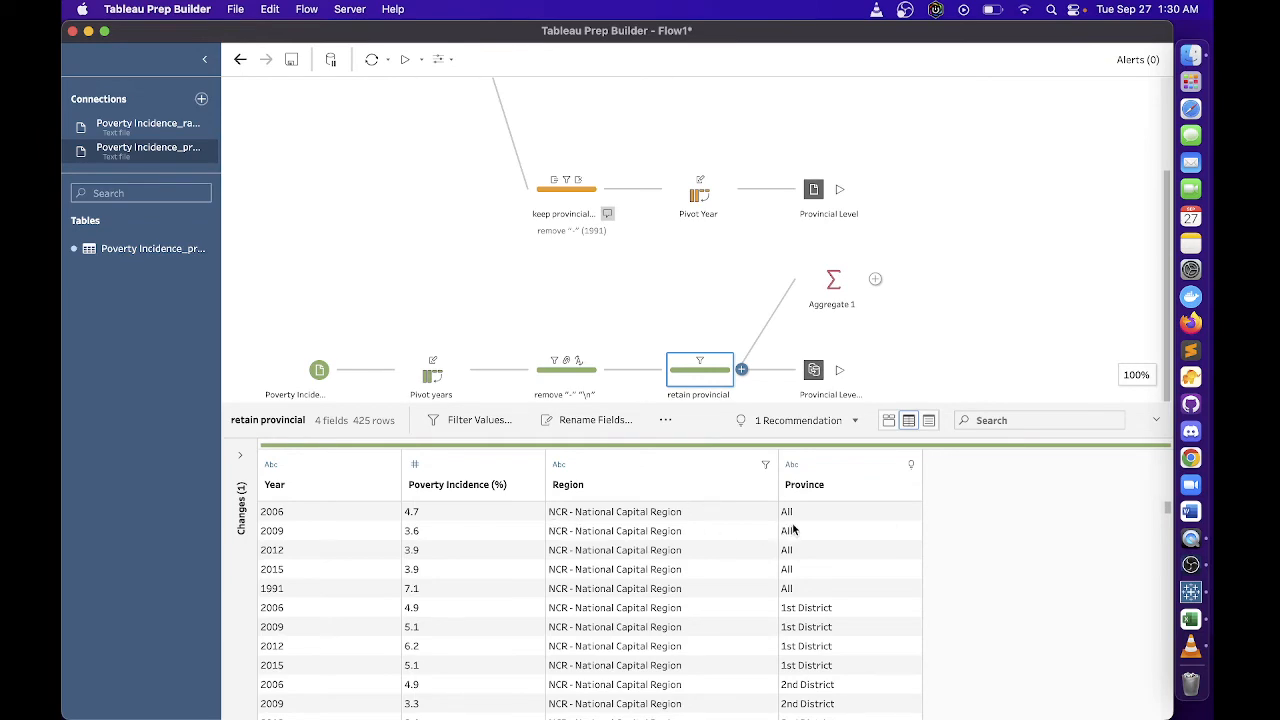
{"action": "scroll", "coordinate": [800, 548], "scroll_direction": "down", "scroll_amount": 10}
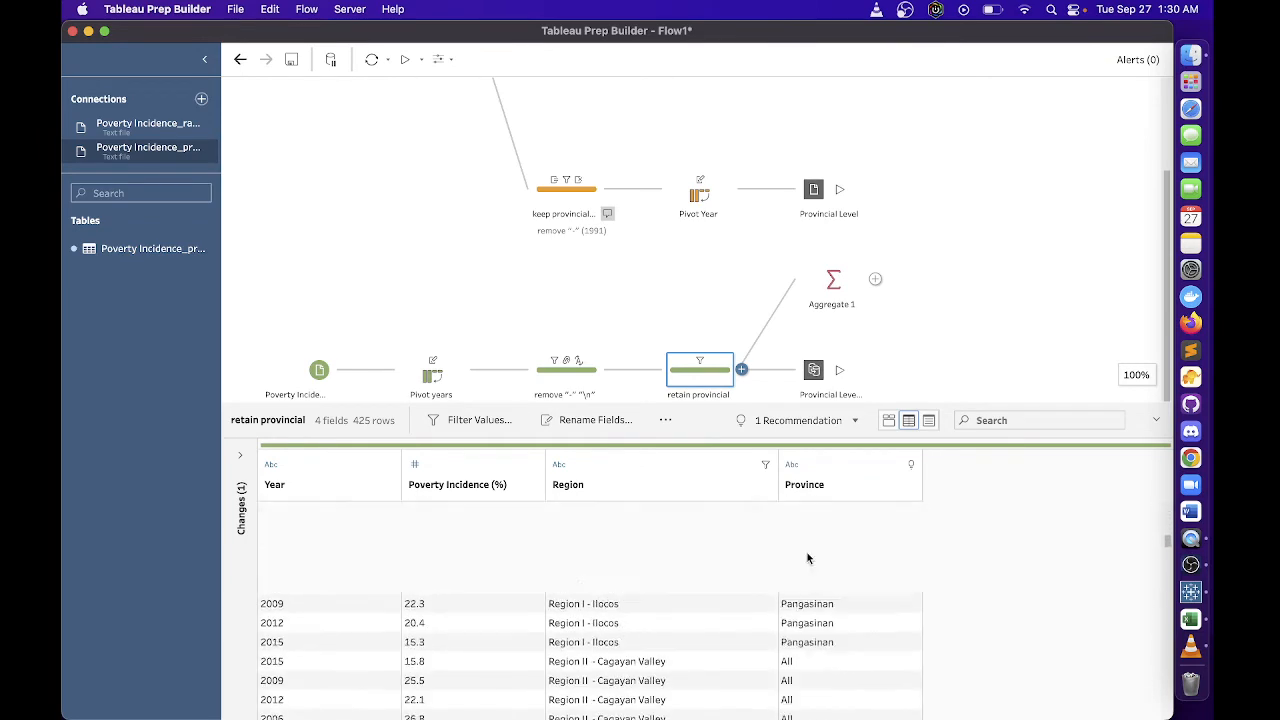
{"action": "scroll", "coordinate": [808, 558], "scroll_direction": "up", "scroll_amount": 5}
{"action": "left_click", "coordinate": [800, 514]}
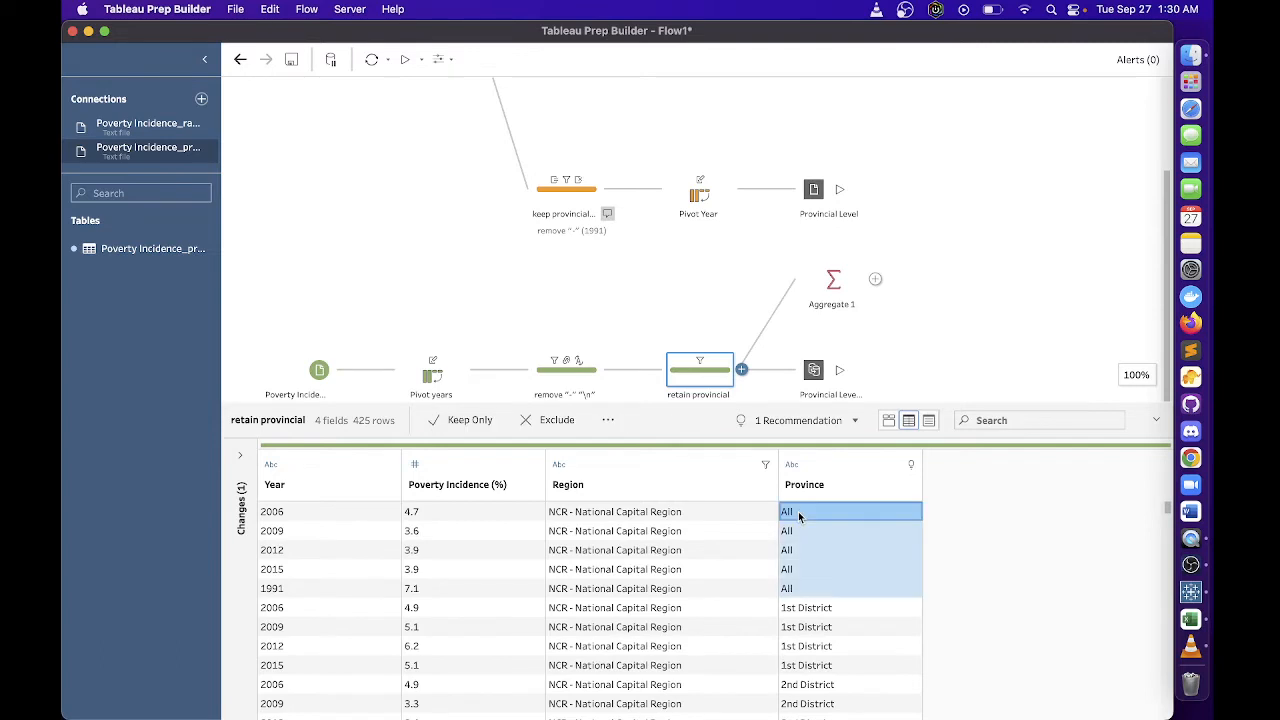
{"action": "left_click", "coordinate": [887, 421]}
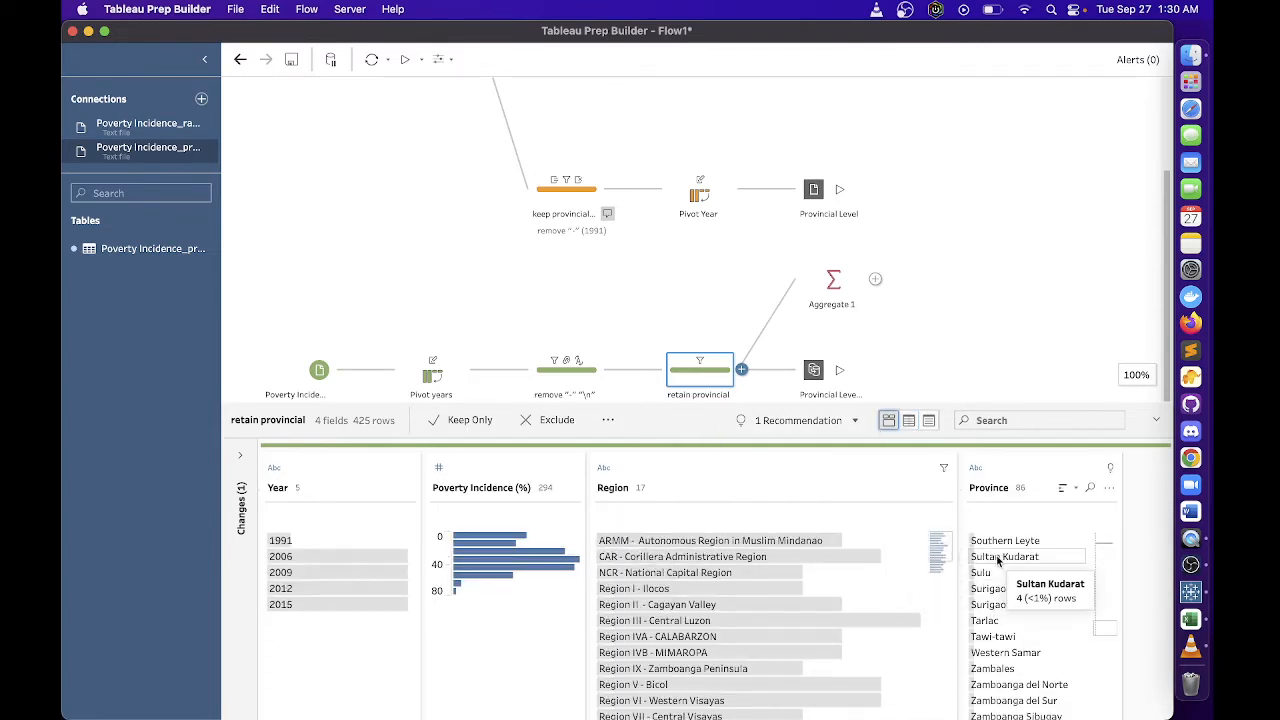
{"action": "scroll", "coordinate": [1013, 571], "scroll_direction": "up", "scroll_amount": 10}
{"action": "scroll", "coordinate": [1013, 571], "scroll_direction": "down", "scroll_amount": 10}
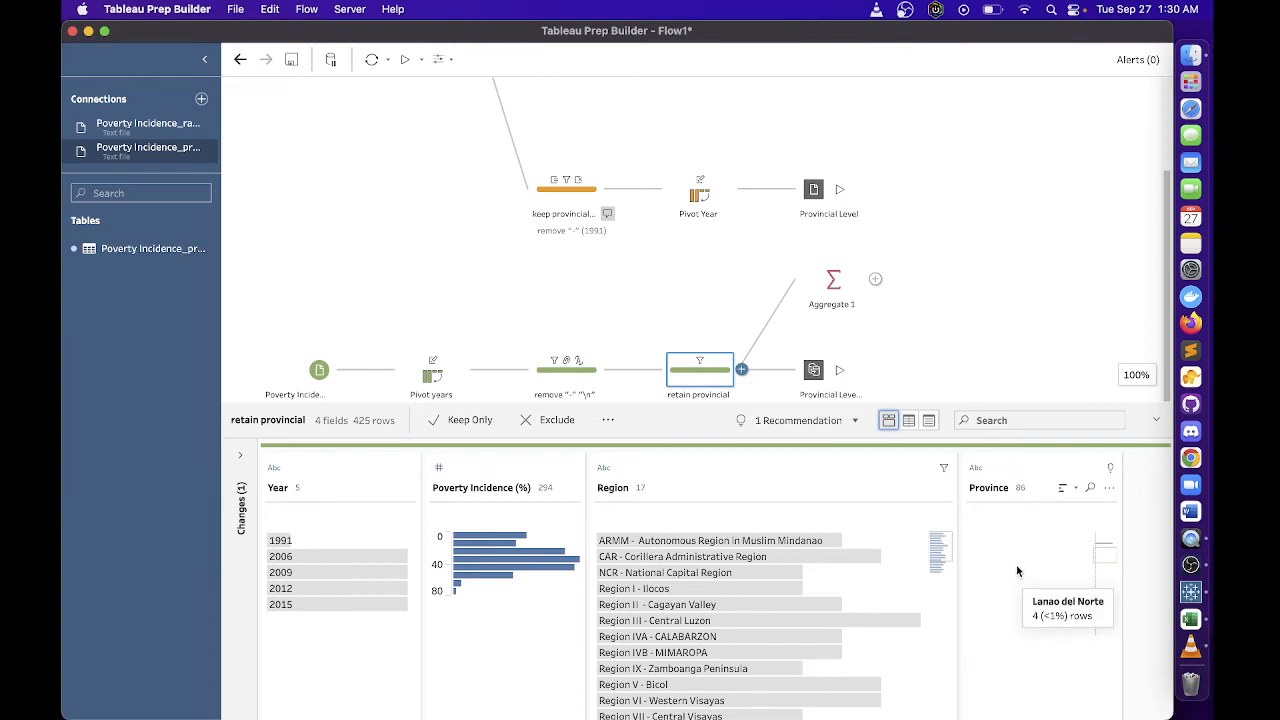
{"action": "scroll", "coordinate": [1111, 553], "scroll_direction": "up", "scroll_amount": 15}
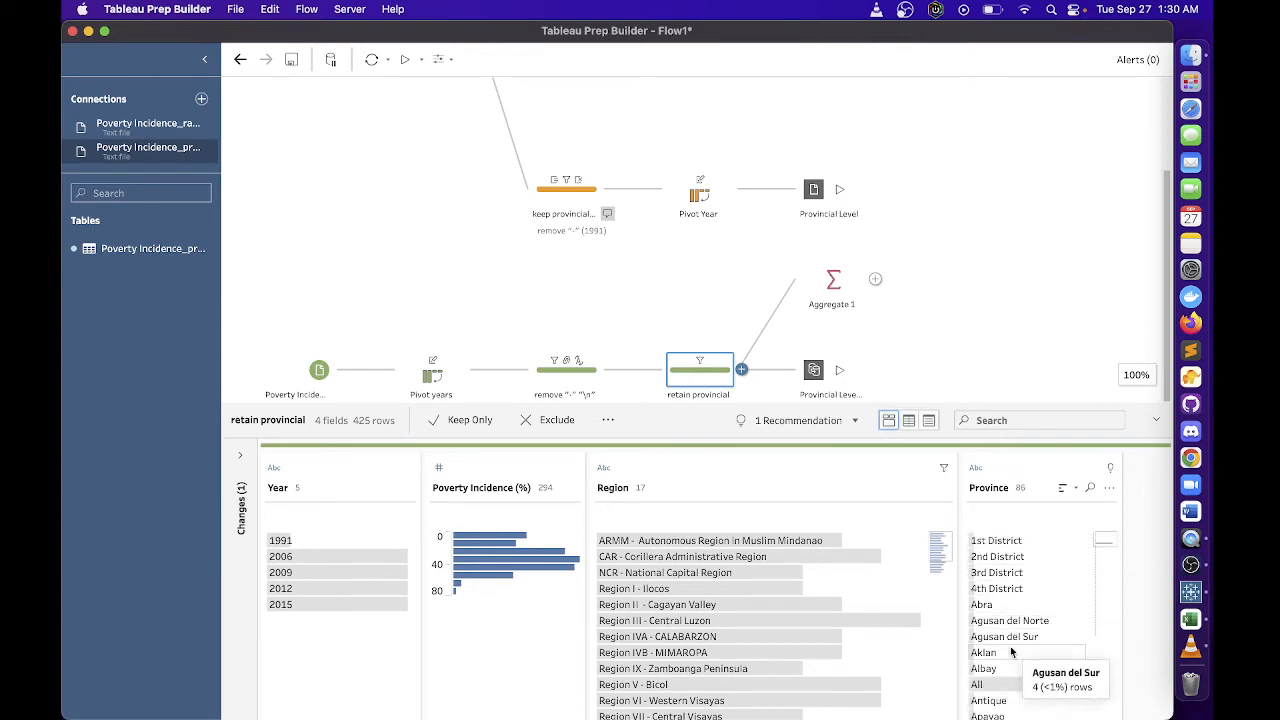
{"action": "left_click", "coordinate": [994, 685]}
{"action": "right_click", "coordinate": [995, 686]}
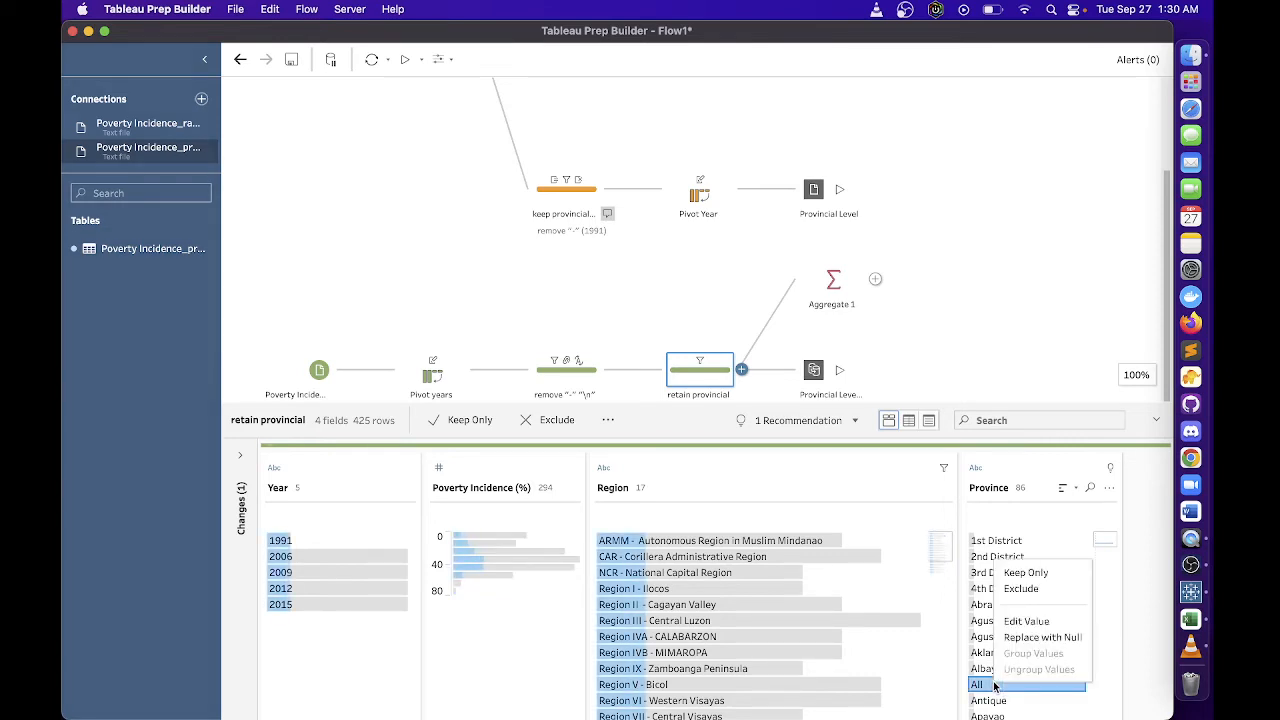
{"action": "left_click", "coordinate": [1028, 592]}
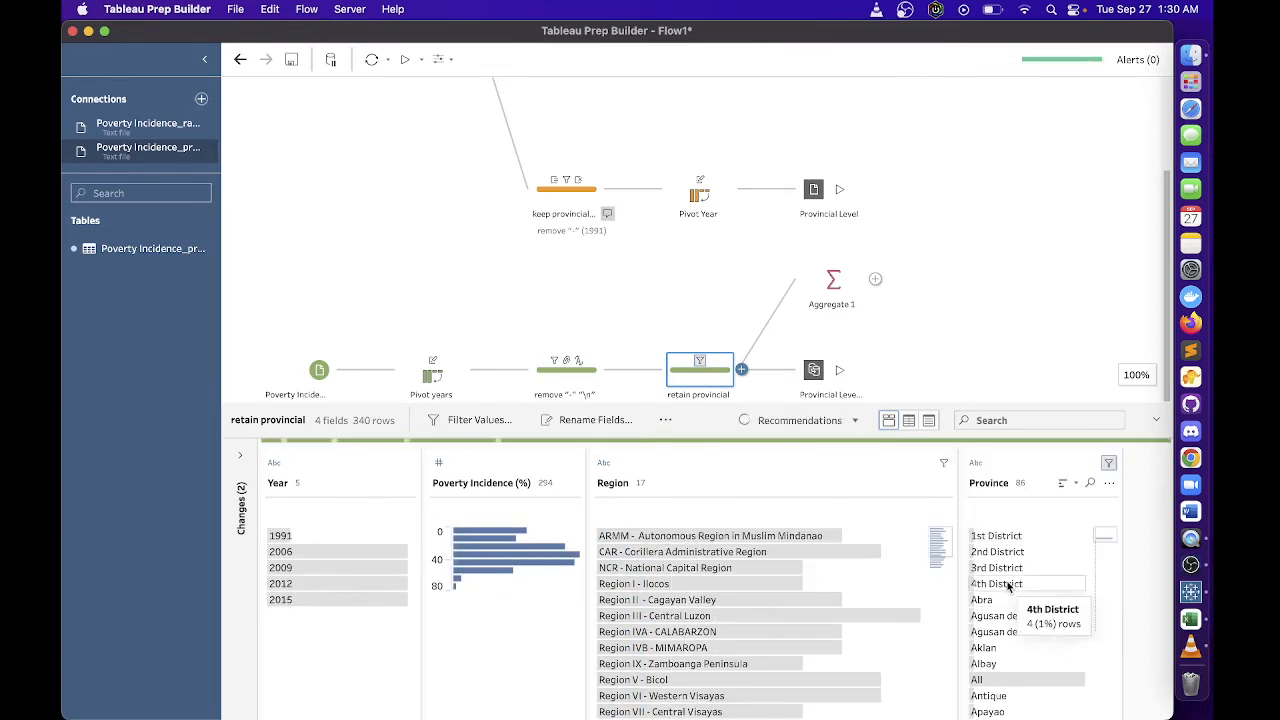
{"action": "left_click", "coordinate": [815, 370]}
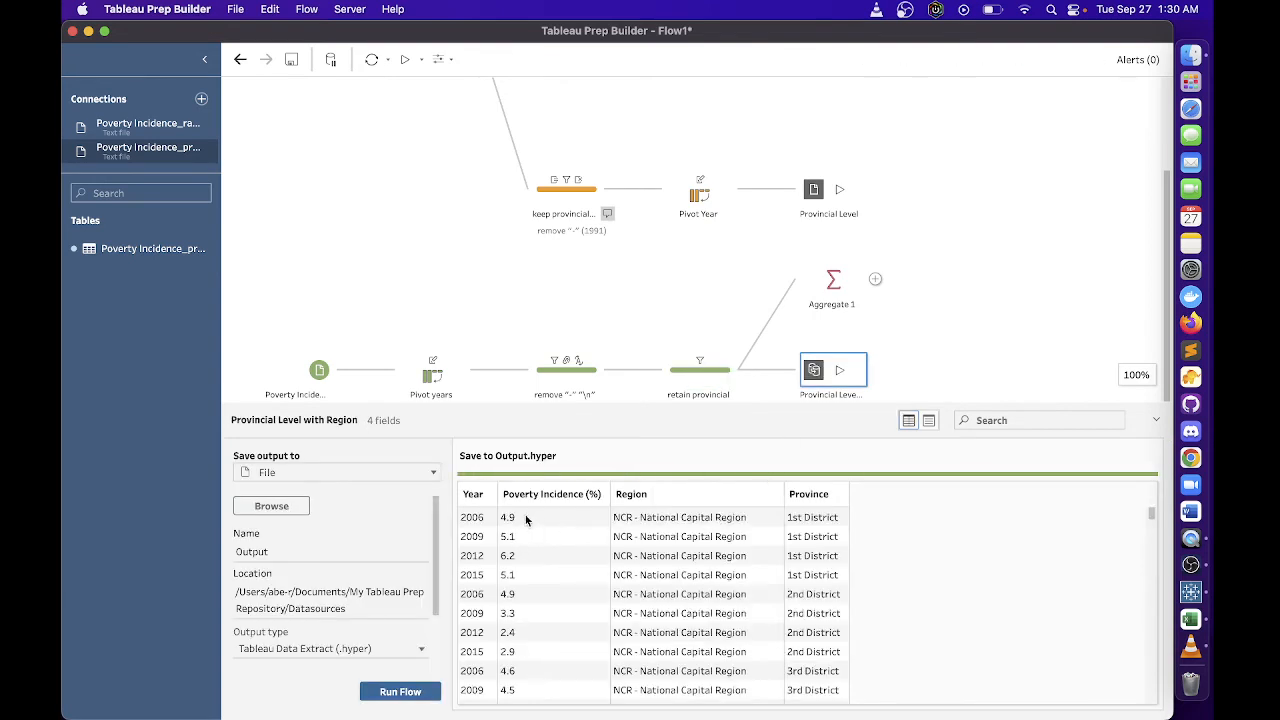
{"action": "left_click", "coordinate": [710, 372]}
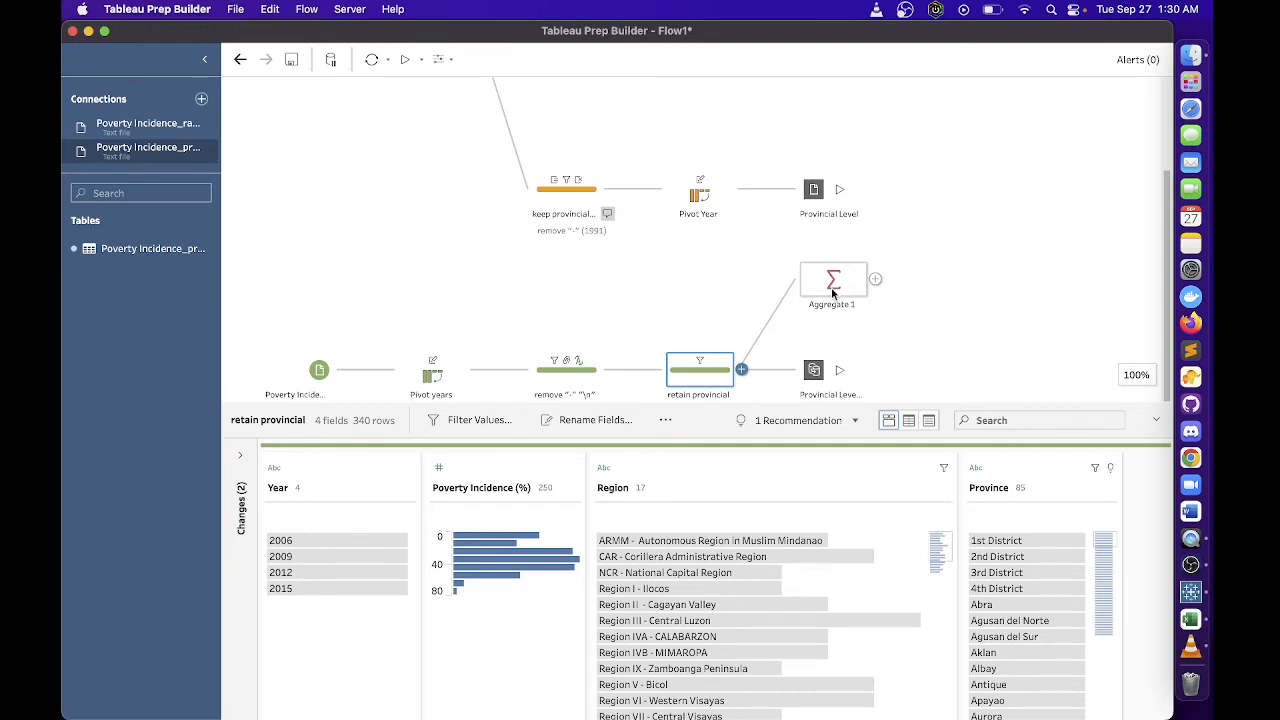
Rename the Aggregate 1 step as "get average poverty in" and place it below the Provincial Level with Region output
{"action": "left_click", "coordinate": [833, 293]}
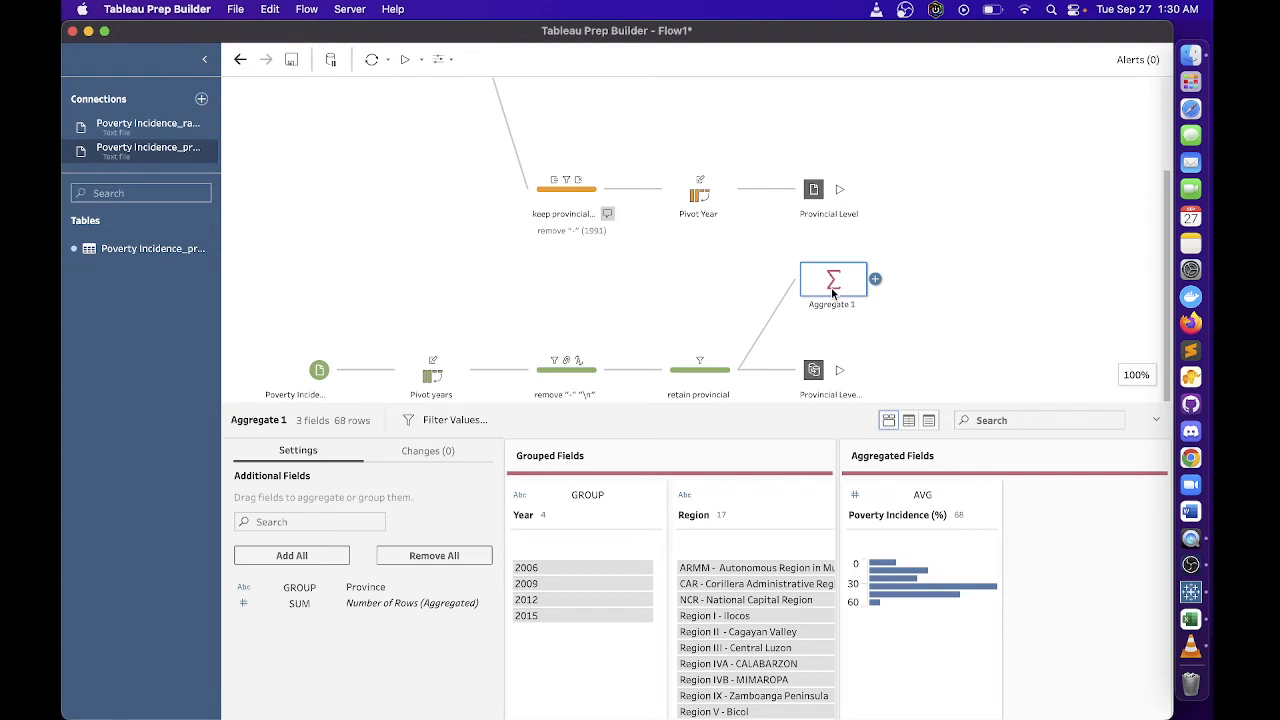
{"action": "double_click", "coordinate": [834, 306]}
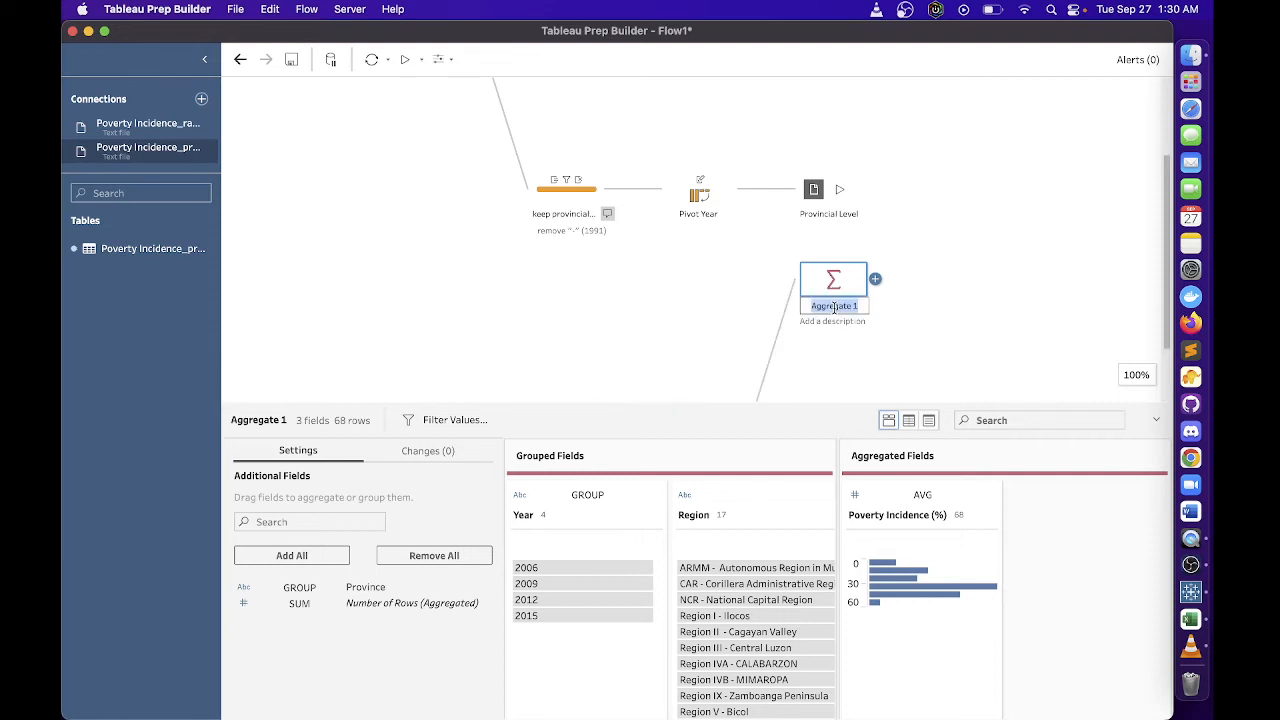
{"action": "type", "text": "ger"}
{"action": "type", "text": "t avera"}
{"action": "key", "text": "BackSpace"}
{"action": "key", "text": "BackSpace"}
{"action": "key", "text": "BackSpace"}
{"action": "key", "text": "BackSpace"}
{"action": "type", "text": "verag"}
{"action": "type", "text": "e"}
{"action": "type", "text": " povert"}
{"action": "type", "text": "y in"}
{"action": "left_click", "coordinate": [988, 322]}
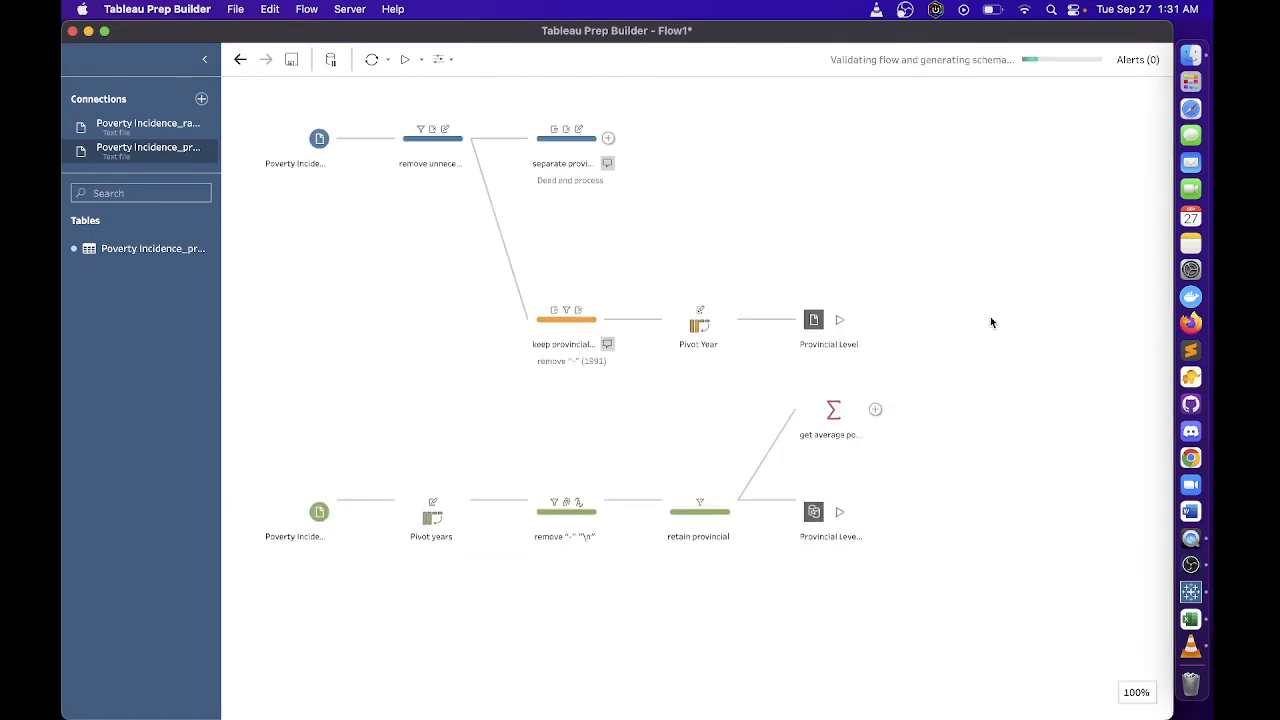
{"action": "left_click_drag", "start_coordinate": [835, 420], "coordinate": [846, 597]}
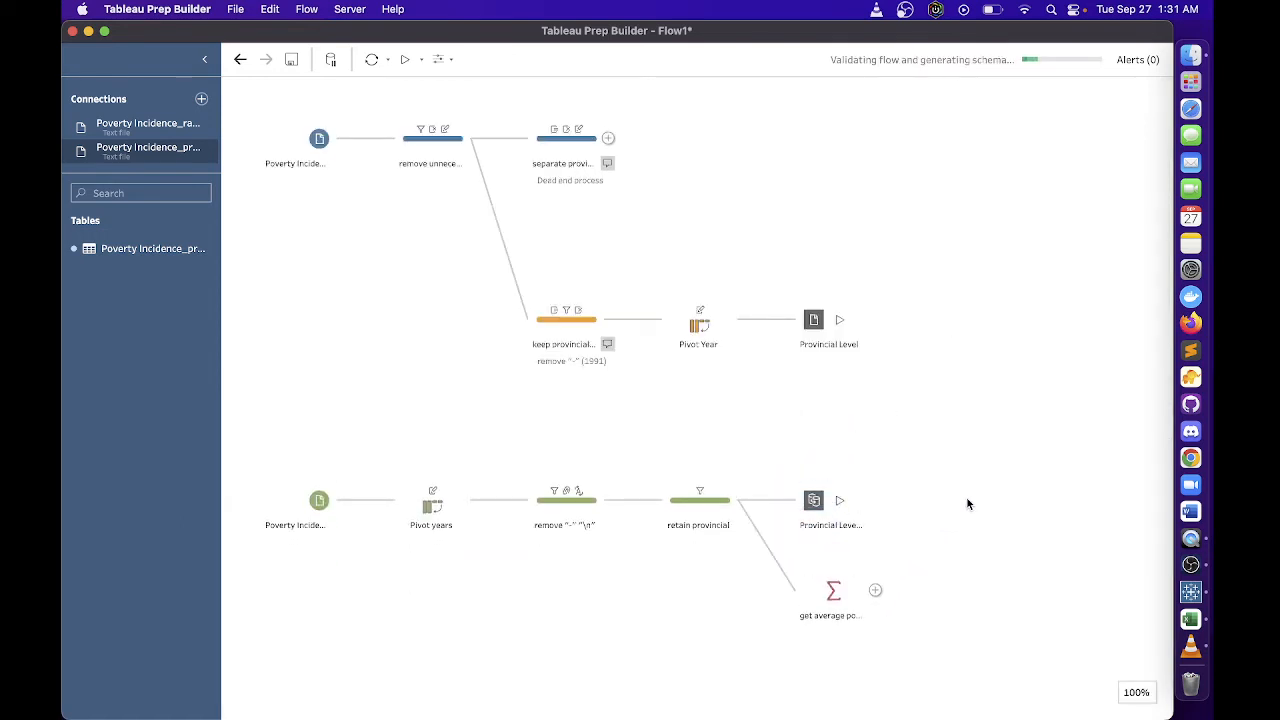
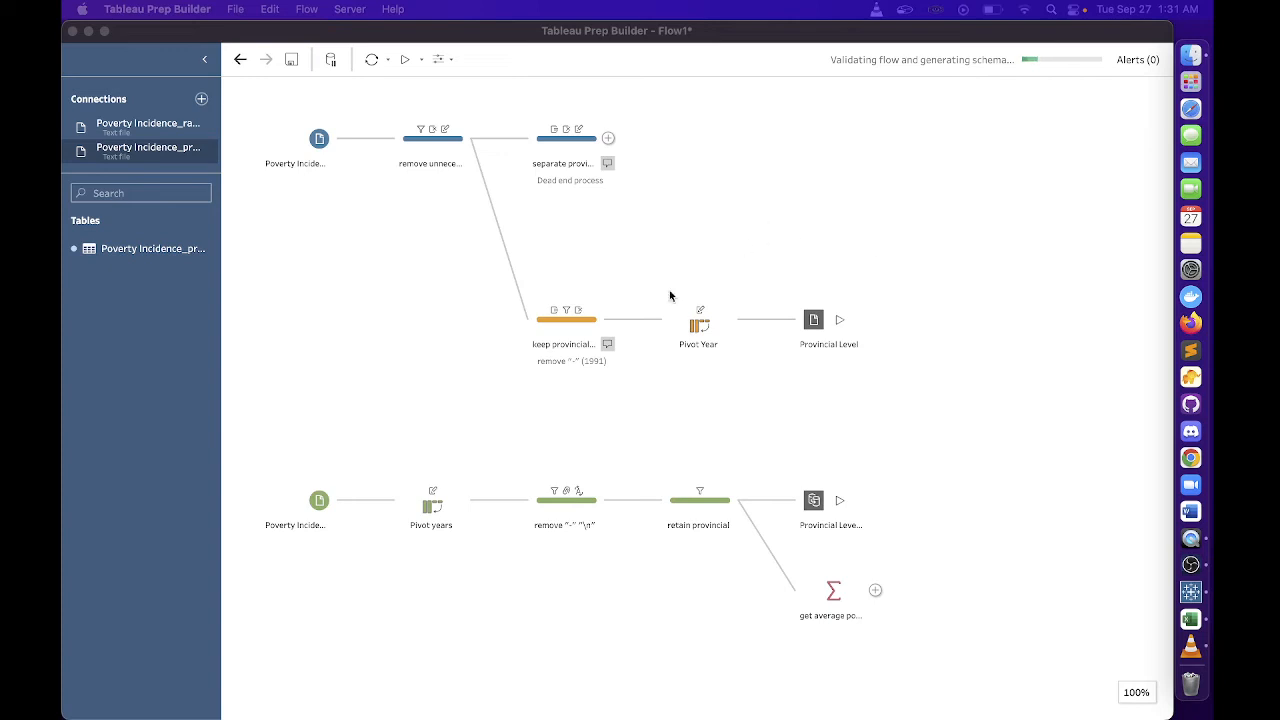
Branch a new Clean step from the green remove "-" step and place it below retain provincial
{"action": "left_click", "coordinate": [579, 501]}
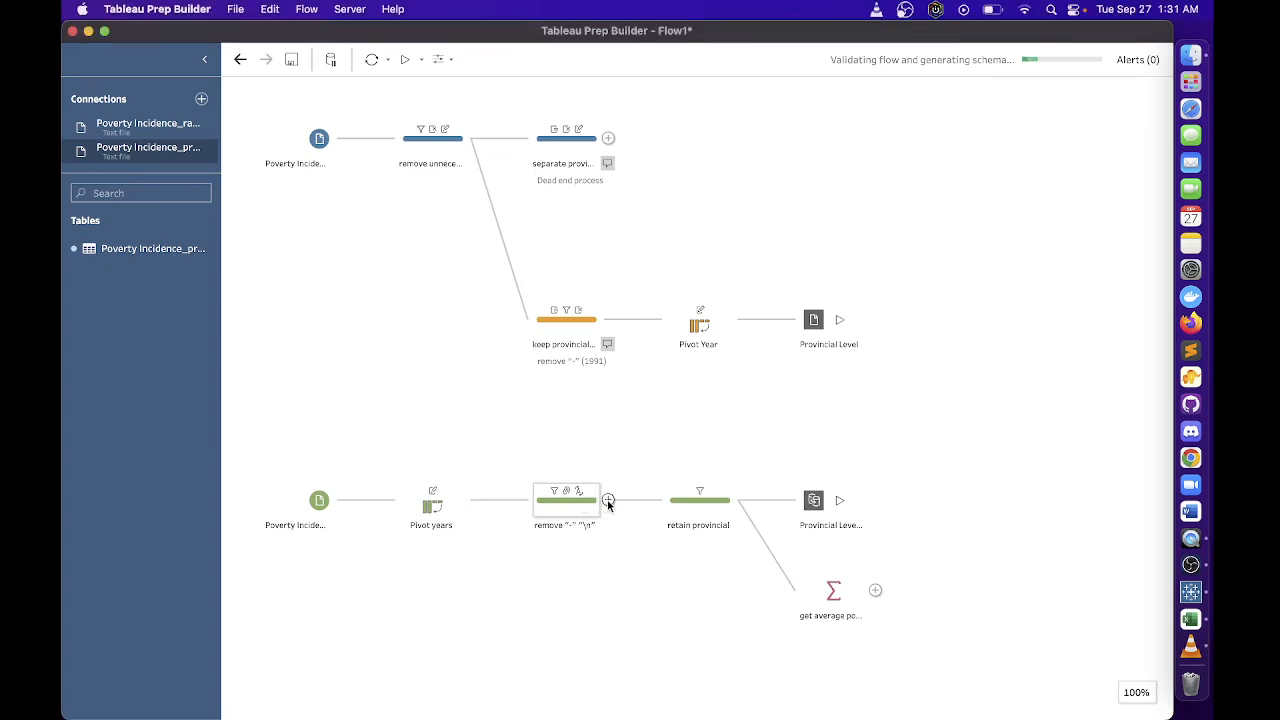
{"action": "left_click", "coordinate": [608, 500]}
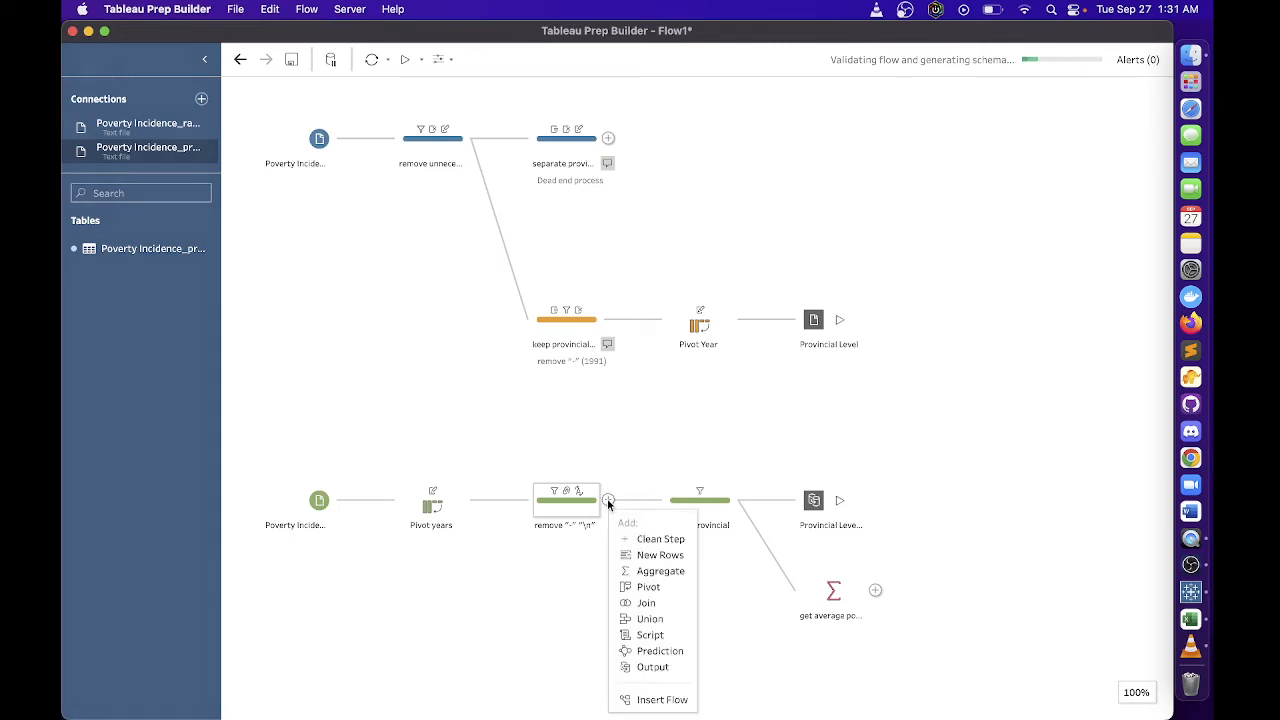
{"action": "left_click", "coordinate": [628, 538]}
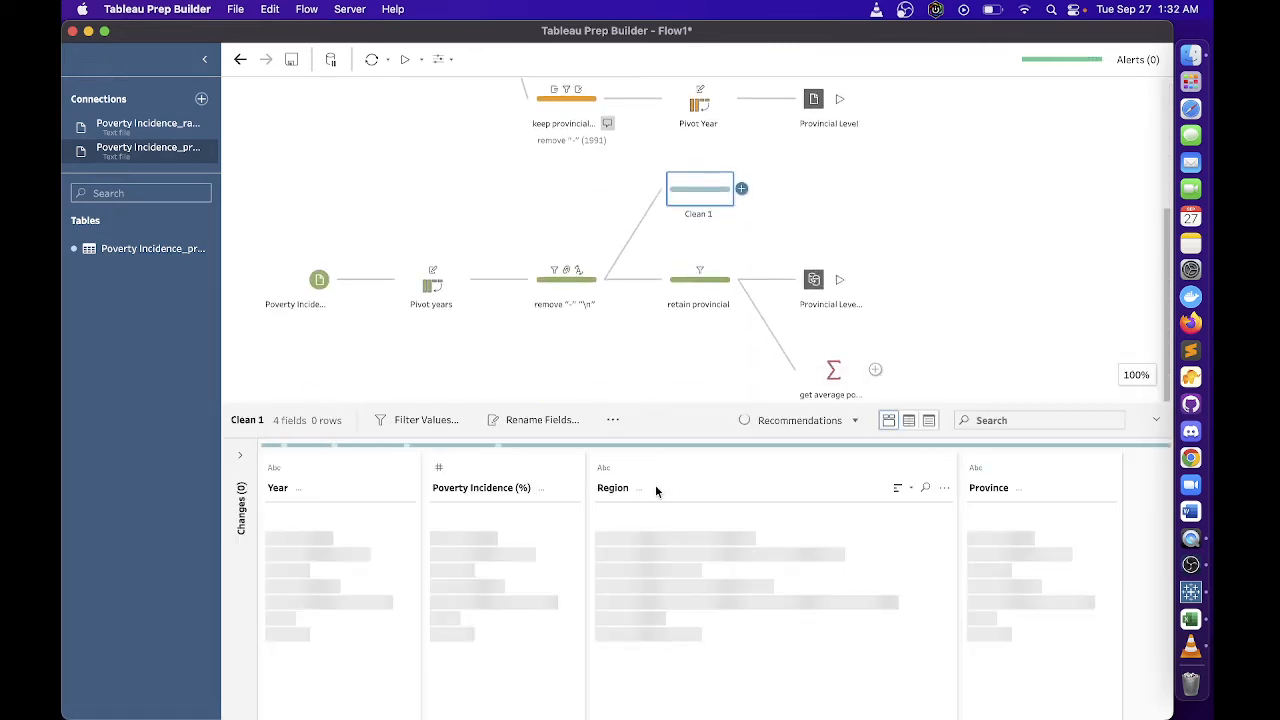
{"action": "left_click_drag", "start_coordinate": [711, 211], "coordinate": [698, 383]}
Rename the Clean 1 step as "retain regional"
{"action": "double_click", "coordinate": [699, 395]}
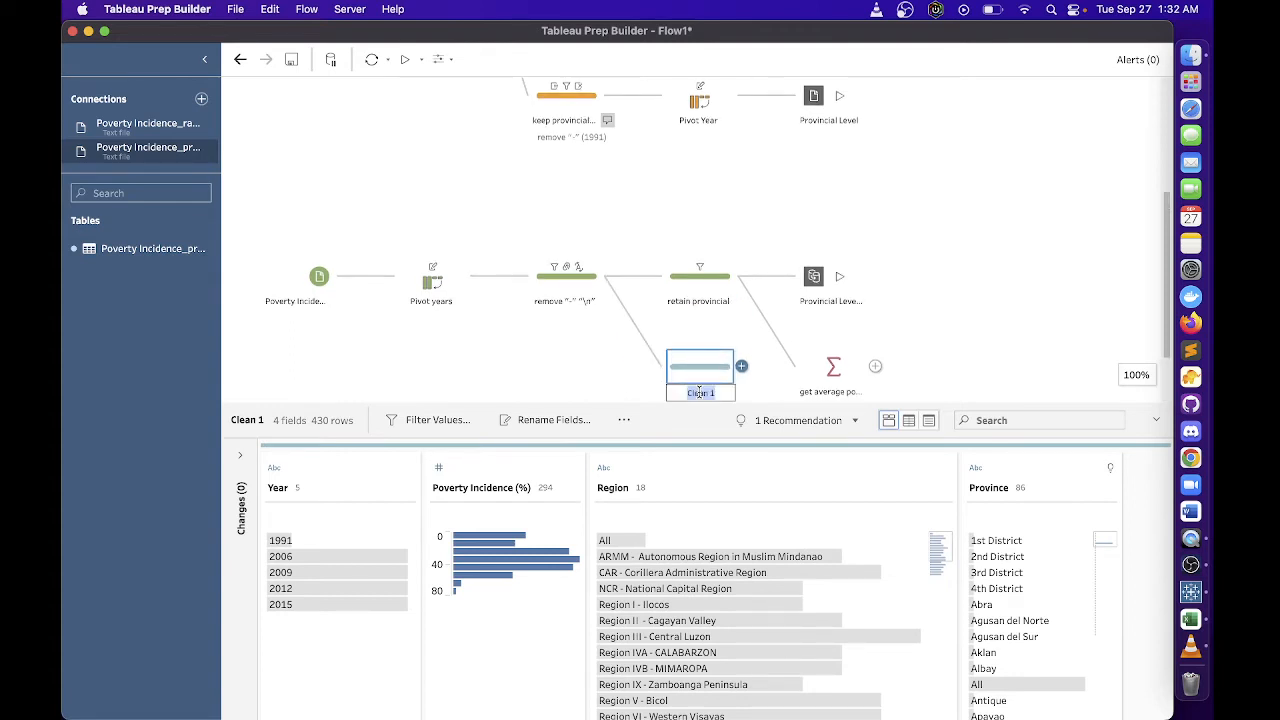
{"action": "type", "text": "retain regional"}
{"action": "left_click", "coordinate": [940, 331]}
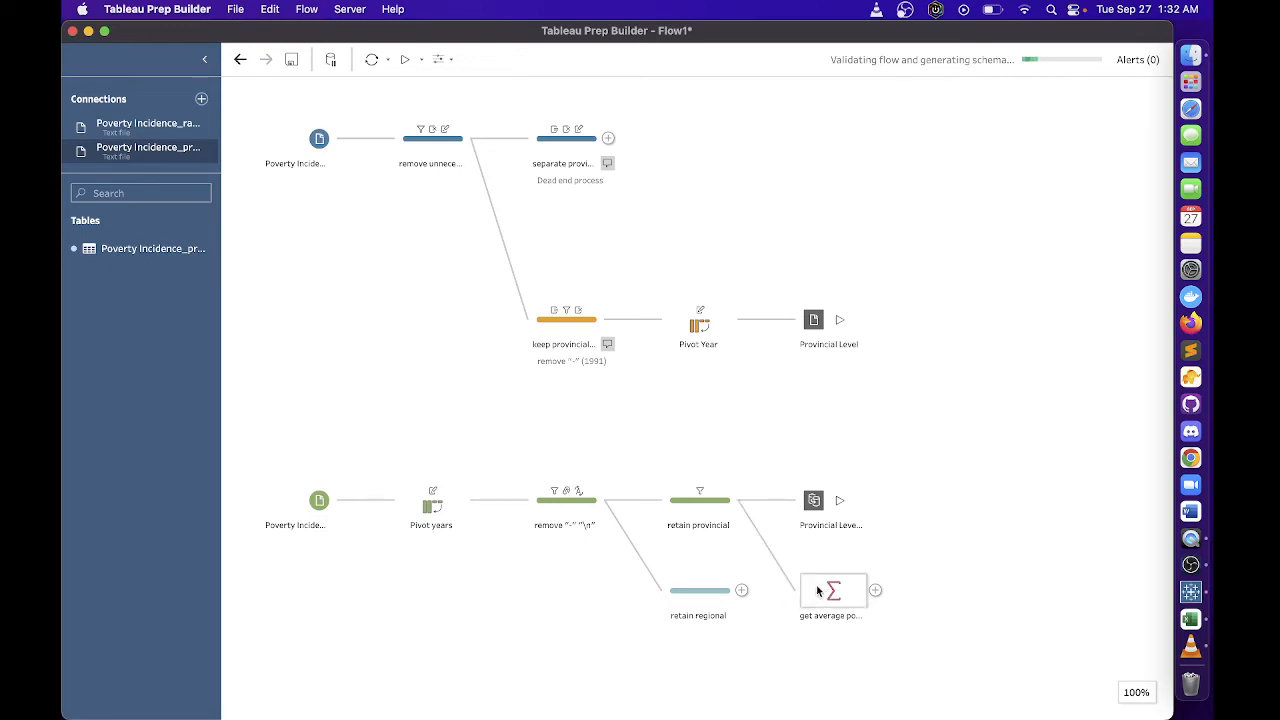
Try excluding the All value from the Region field of retain regional, and undo the exclusion
{"action": "left_click", "coordinate": [716, 593]}
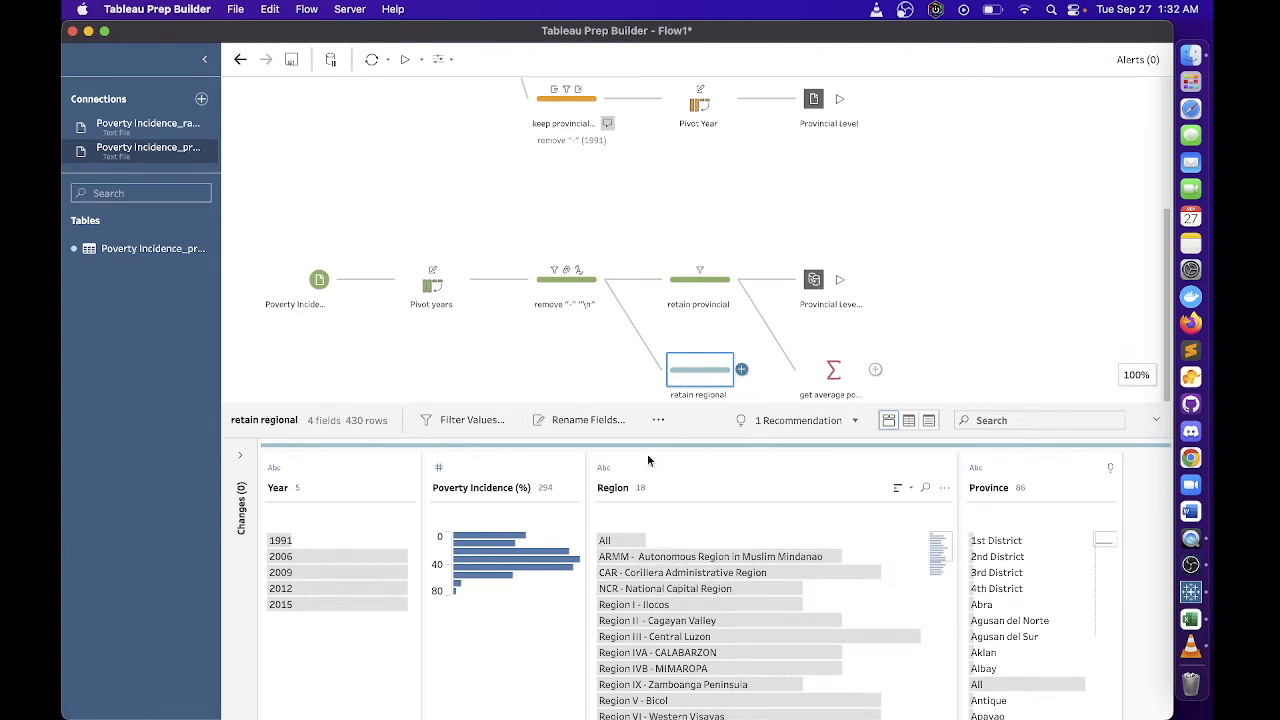
{"action": "left_click", "coordinate": [627, 542]}
{"action": "right_click", "coordinate": [627, 542]}
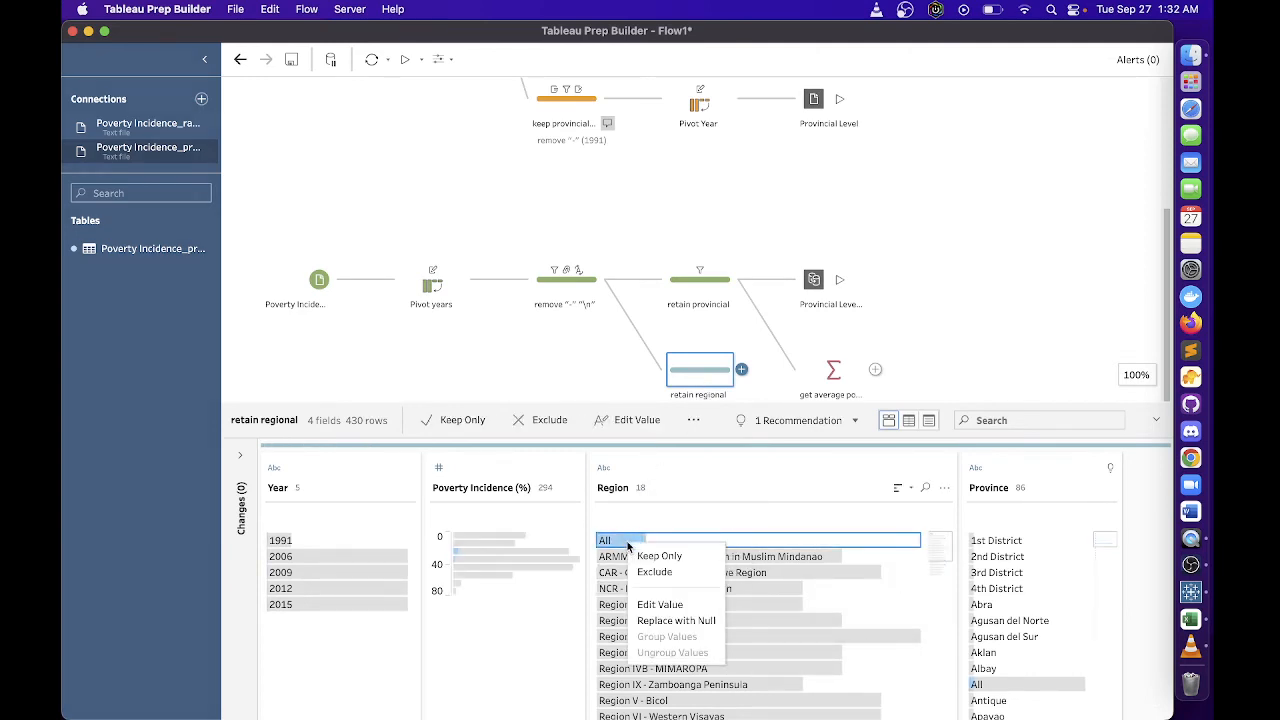
{"action": "left_click", "coordinate": [646, 571]}
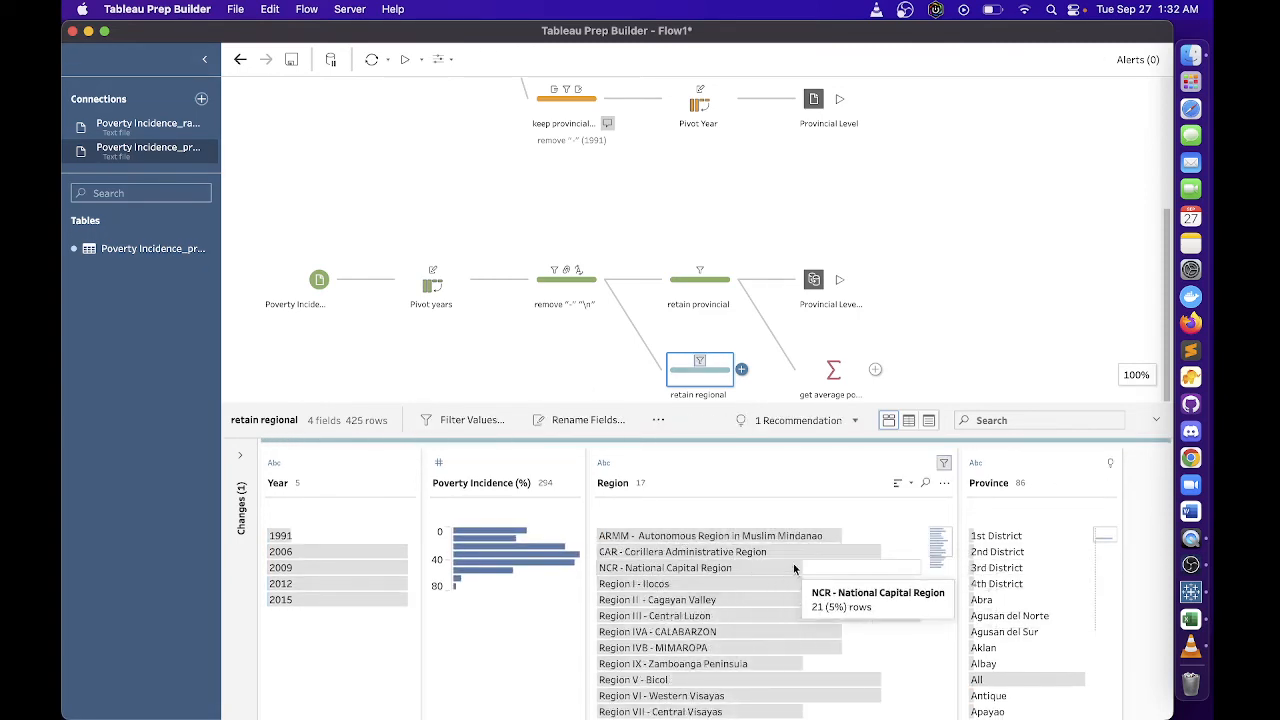
{"action": "scroll", "coordinate": [708, 570], "scroll_direction": "down", "scroll_amount": 2}
{"action": "scroll", "coordinate": [708, 571], "scroll_direction": "down", "scroll_amount": 3}
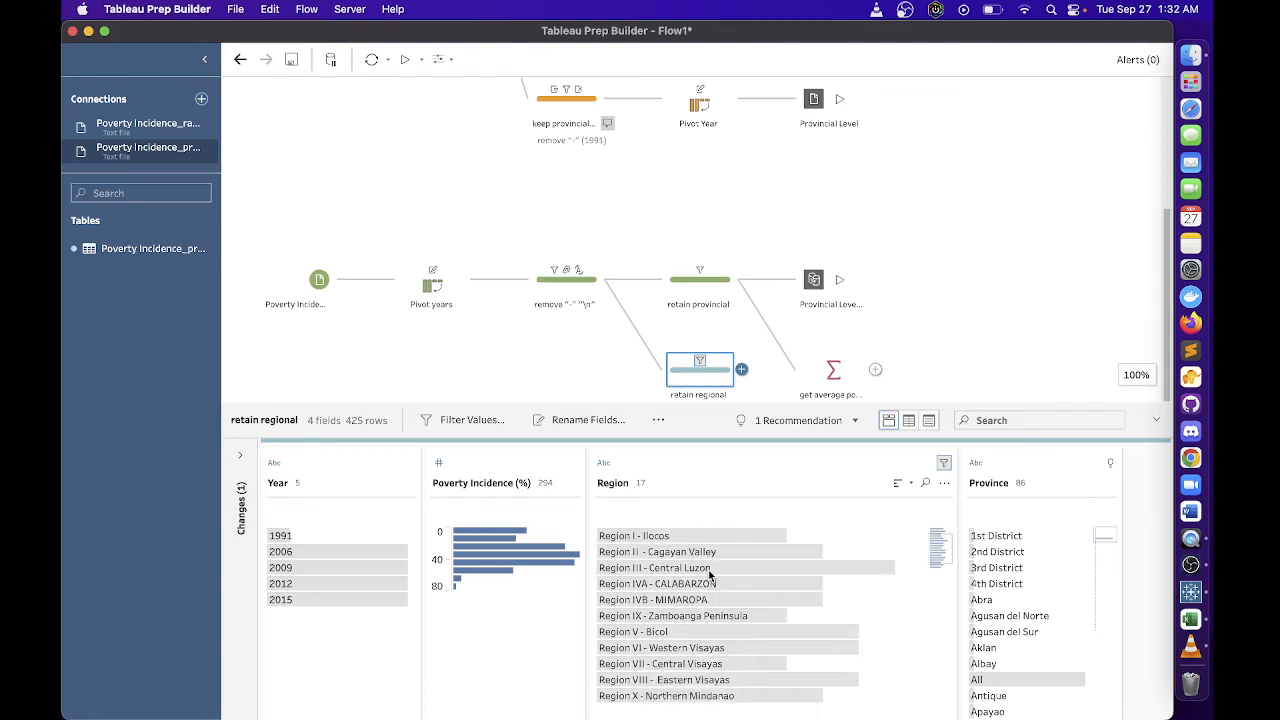
{"action": "scroll", "coordinate": [708, 571], "scroll_direction": "up", "scroll_amount": 5}
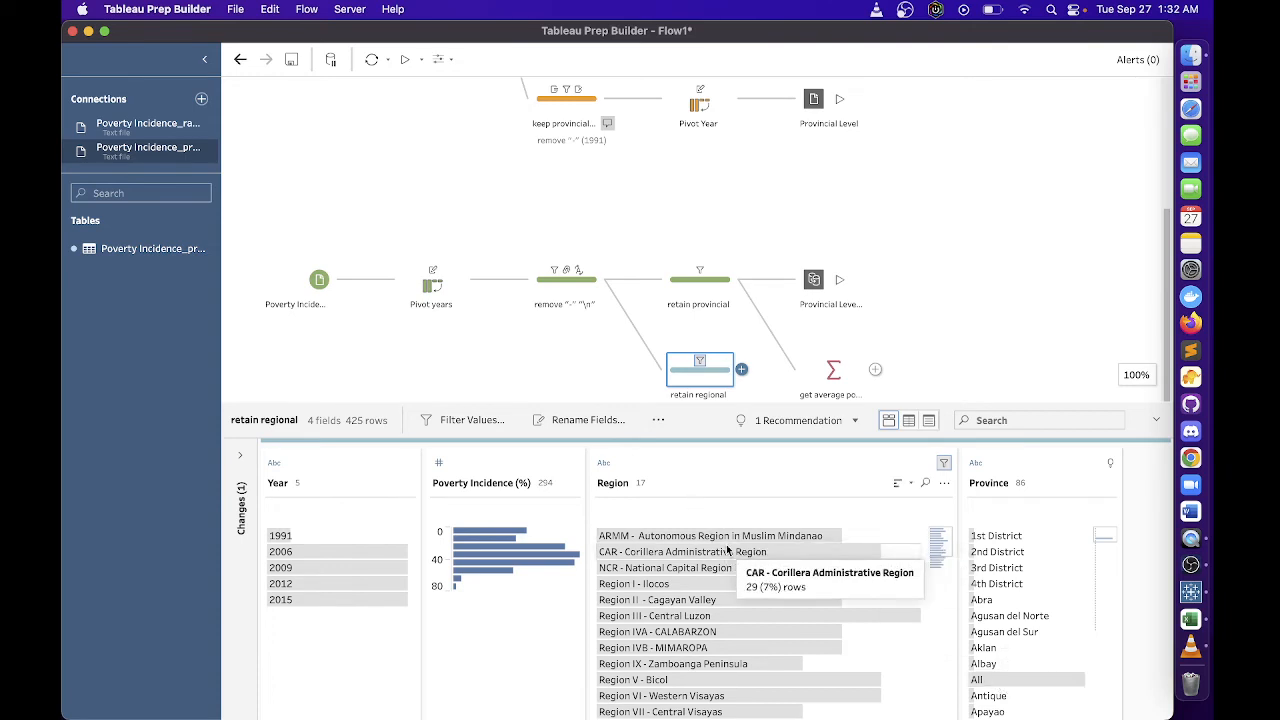
{"action": "key", "text": "super+z"}
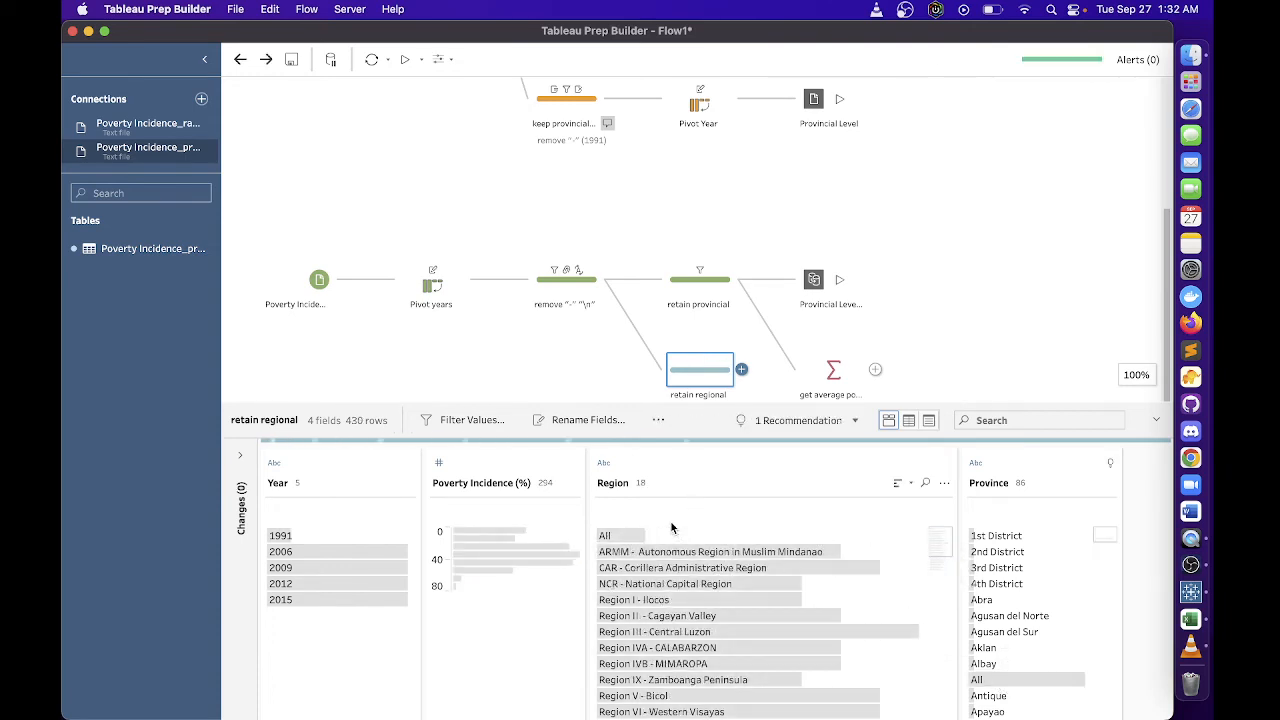
Keep only the All value in the Province field of the retain regional step
{"action": "left_click", "coordinate": [1030, 680]}
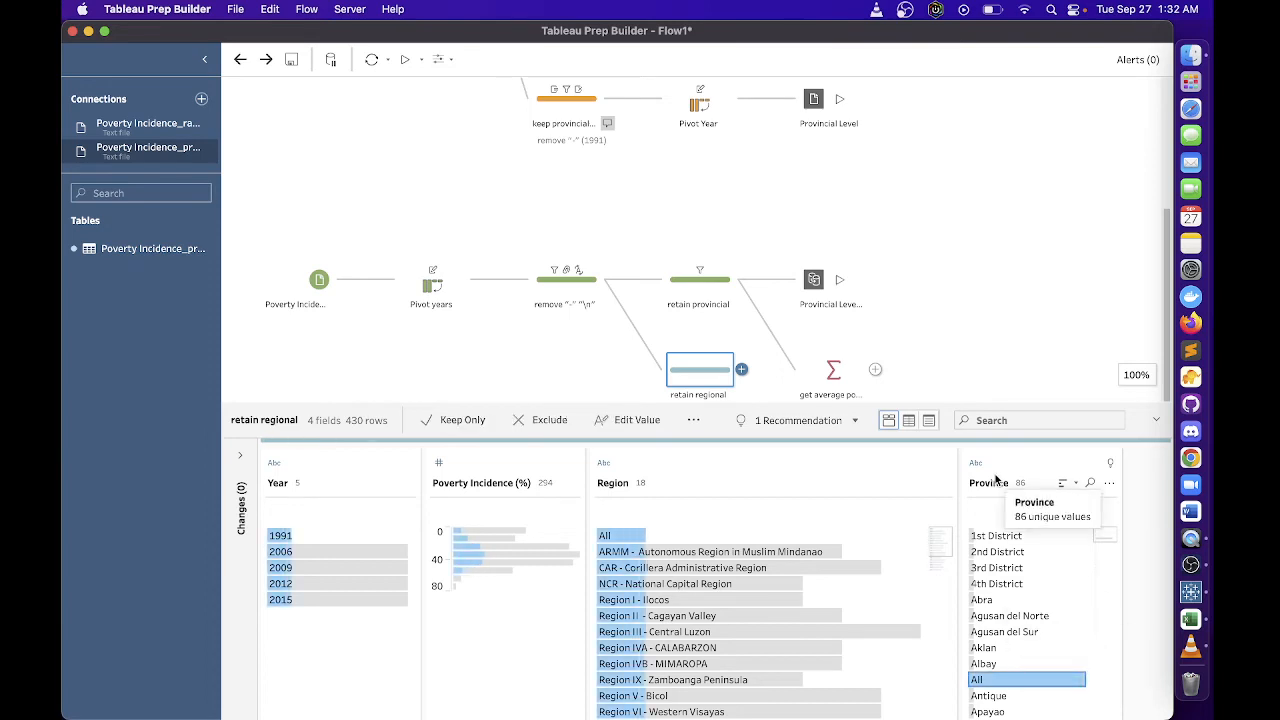
{"action": "right_click", "coordinate": [1001, 682]}
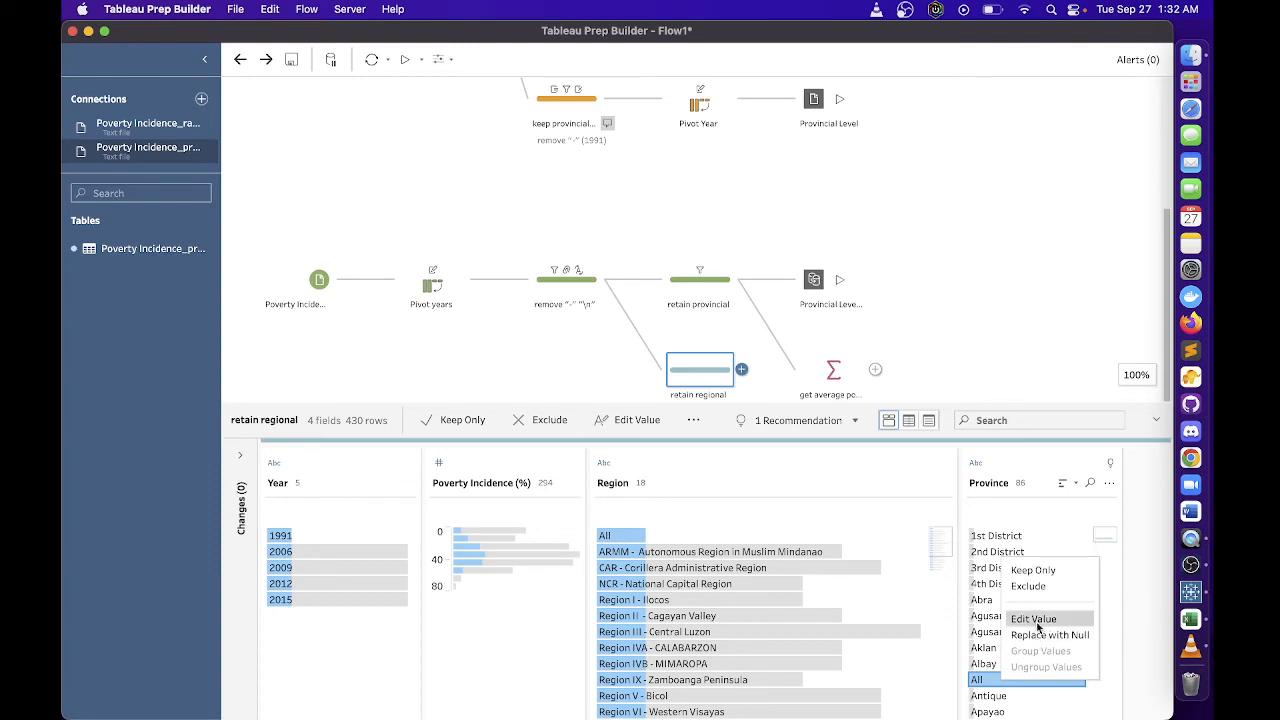
{"action": "left_click", "coordinate": [1037, 571]}
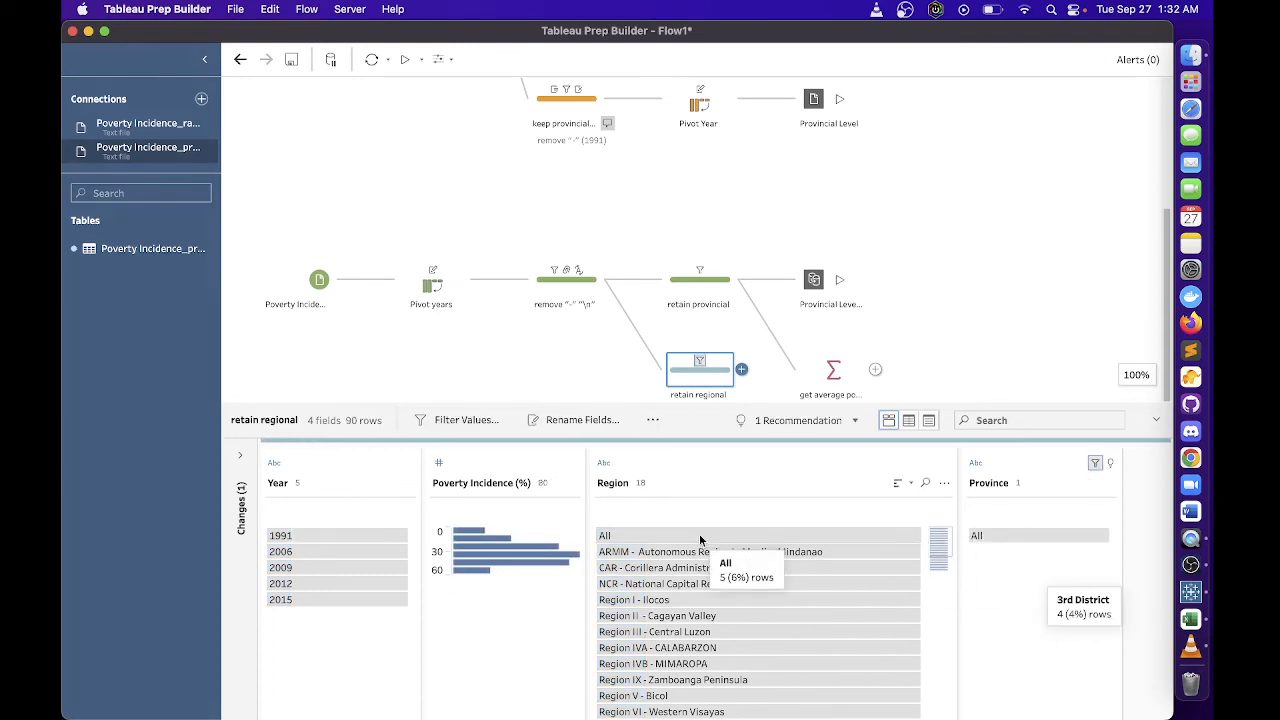
Exclude the All value from the Region field of the retain regional step
{"action": "left_click", "coordinate": [655, 538]}
{"action": "right_click", "coordinate": [655, 540]}
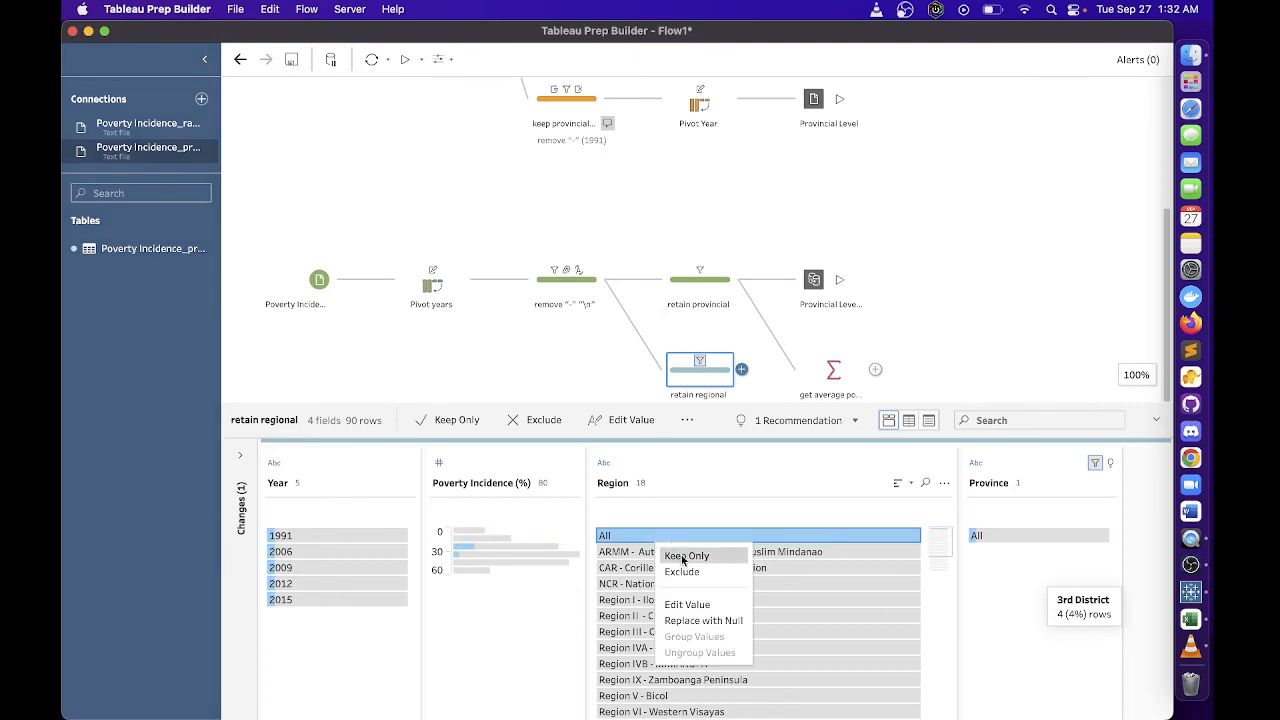
{"action": "left_click", "coordinate": [616, 538]}
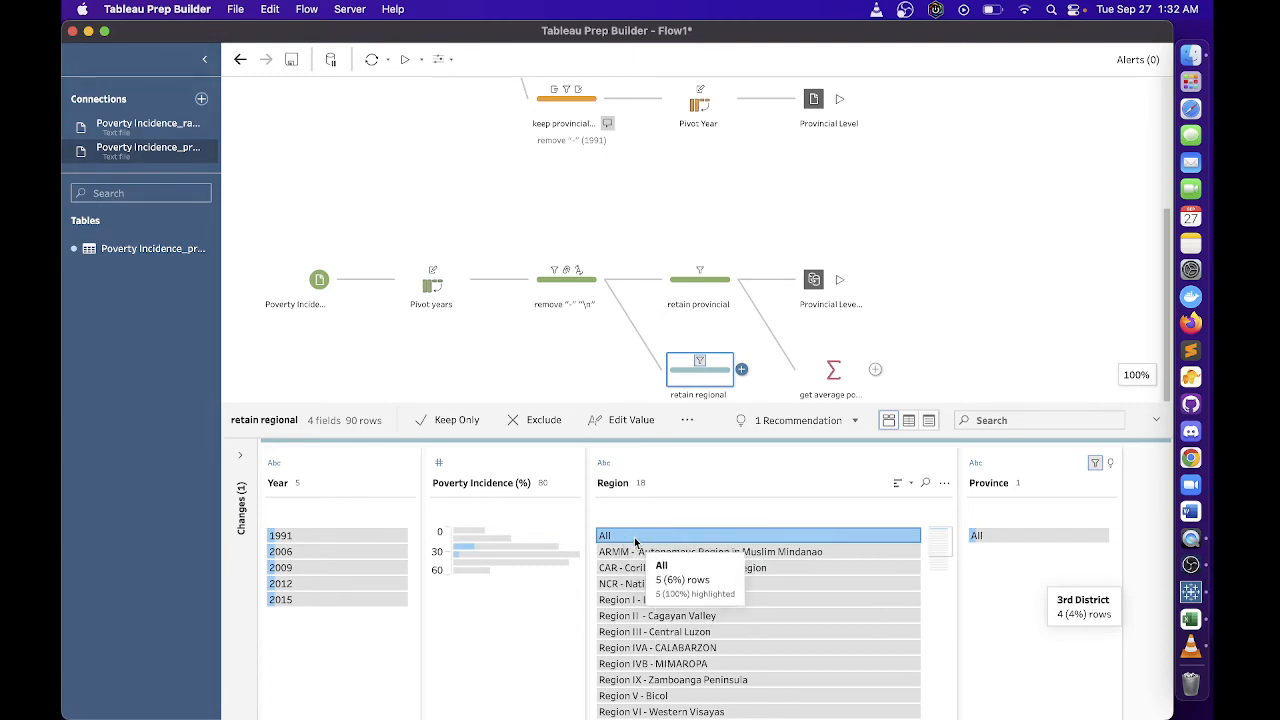
{"action": "right_click", "coordinate": [641, 541]}
{"action": "left_click", "coordinate": [666, 566]}
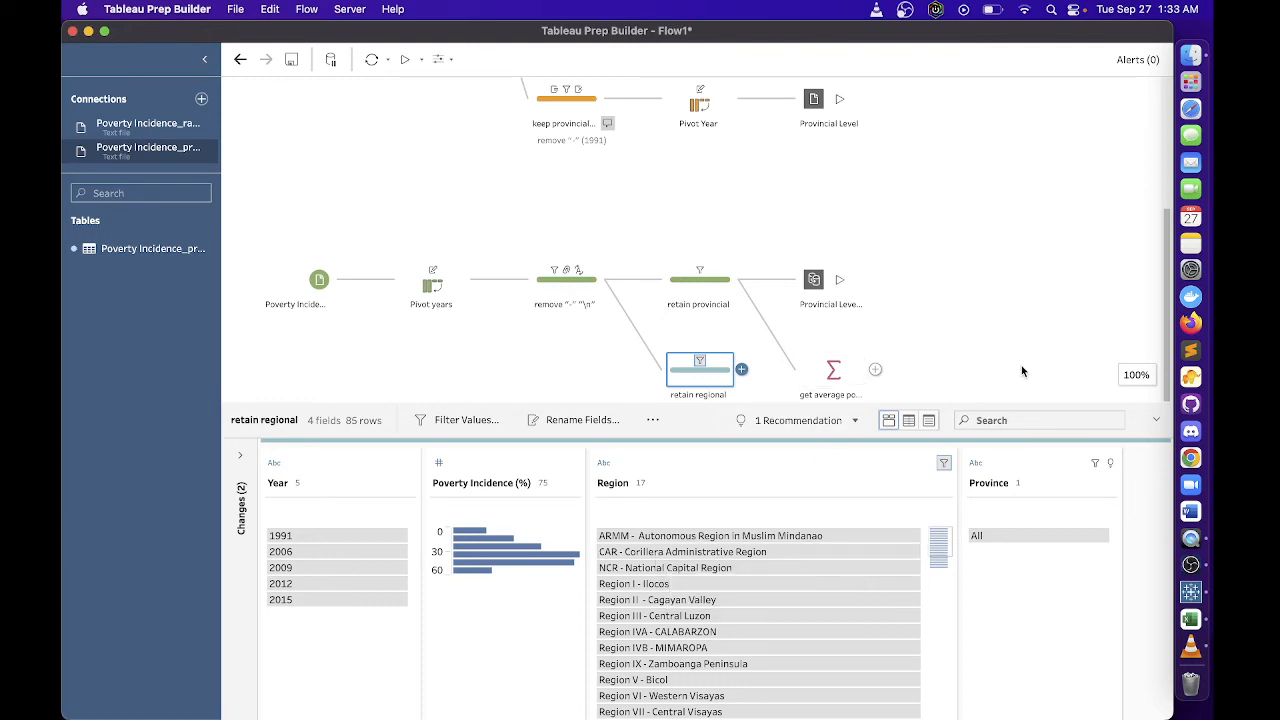
Join the retain regional step to the step that averages poverty incidence of provinces per region
{"action": "left_click_drag", "start_coordinate": [885, 405], "coordinate": [891, 441]}
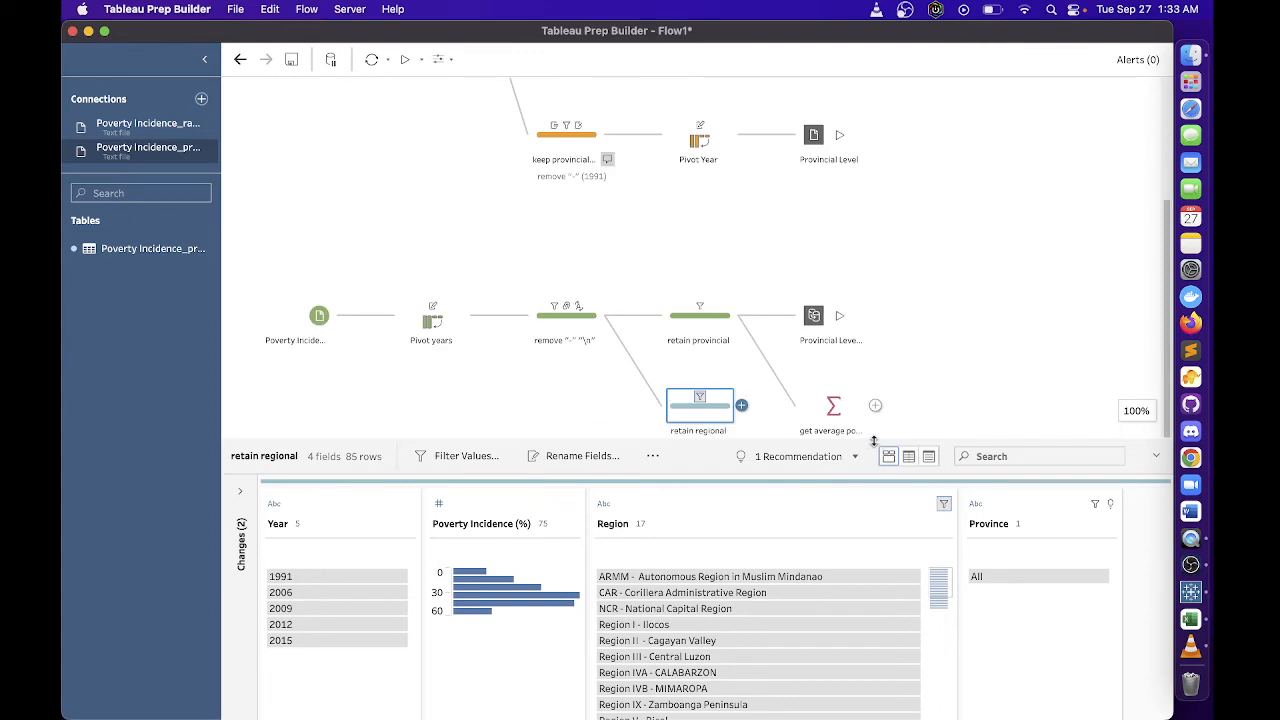
{"action": "mouse_move", "coordinate": [884, 441]}
{"action": "left_mouse_down"}
{"action": "mouse_move", "coordinate": [887, 497]}
{"action": "mouse_move", "coordinate": [900, 443]}
{"action": "mouse_move", "coordinate": [892, 456]}
{"action": "left_mouse_up"}
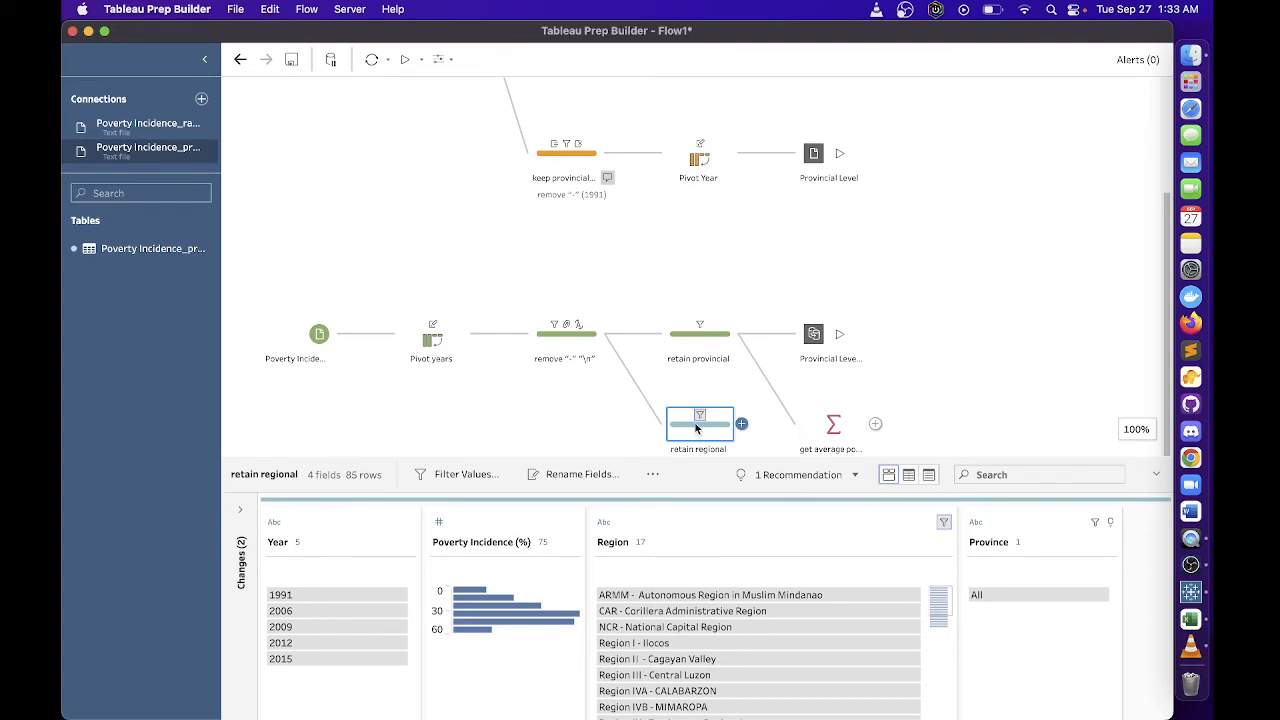
{"action": "left_click_drag", "start_coordinate": [697, 428], "coordinate": [884, 427]}
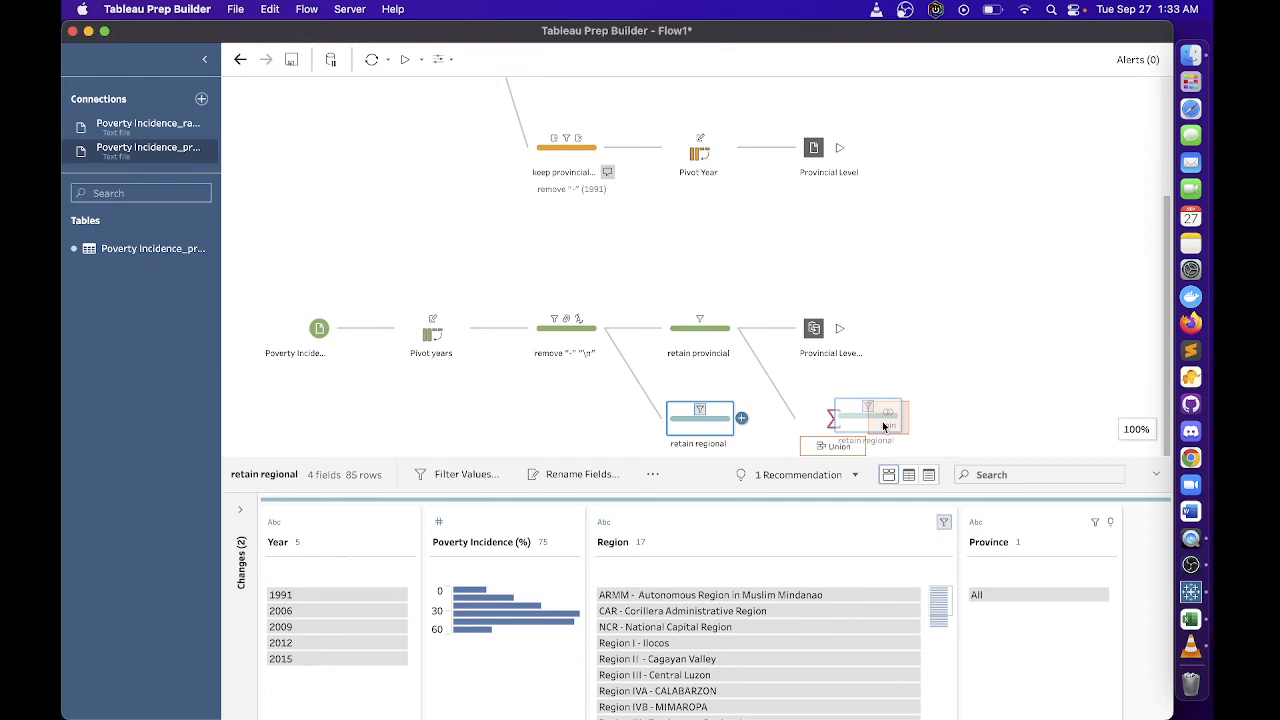
{"action": "left_click_drag", "start_coordinate": [884, 427], "coordinate": [880, 428]}
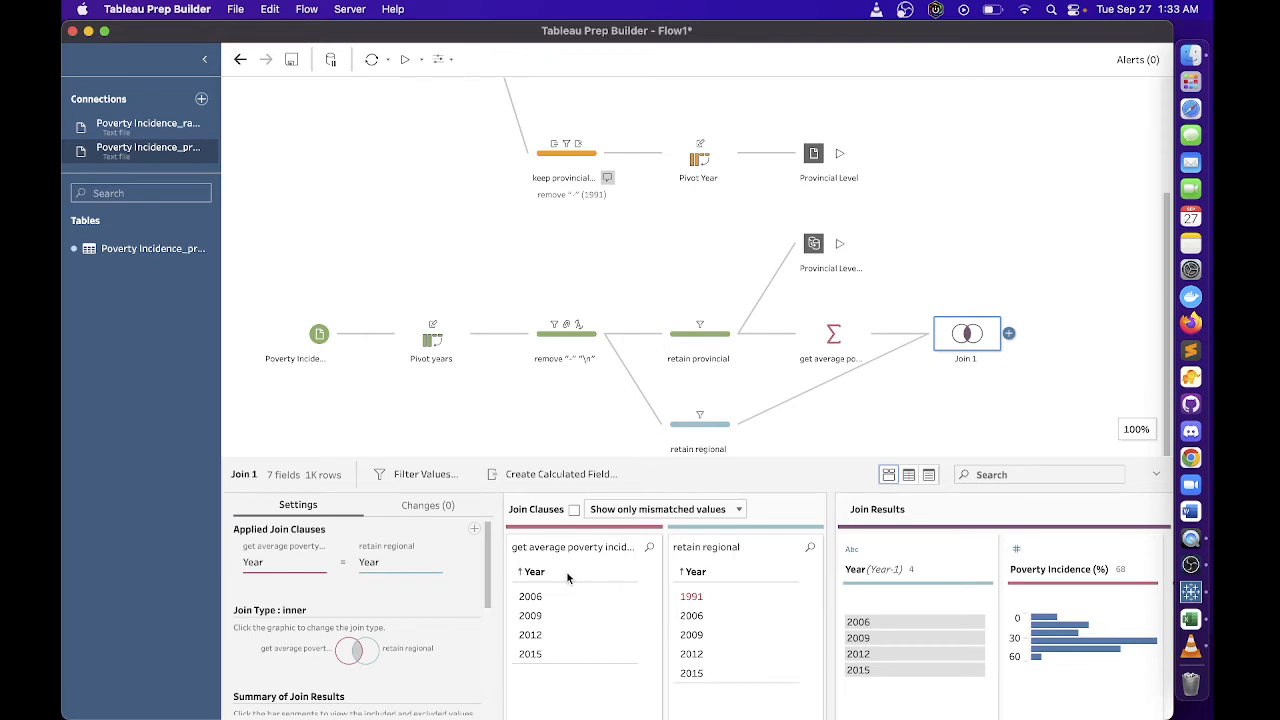
Change the join clause of Join 1 so that Region matches Region on both sides
{"action": "left_click", "coordinate": [533, 575]}
{"action": "left_click", "coordinate": [535, 578]}
{"action": "left_click", "coordinate": [306, 568]}
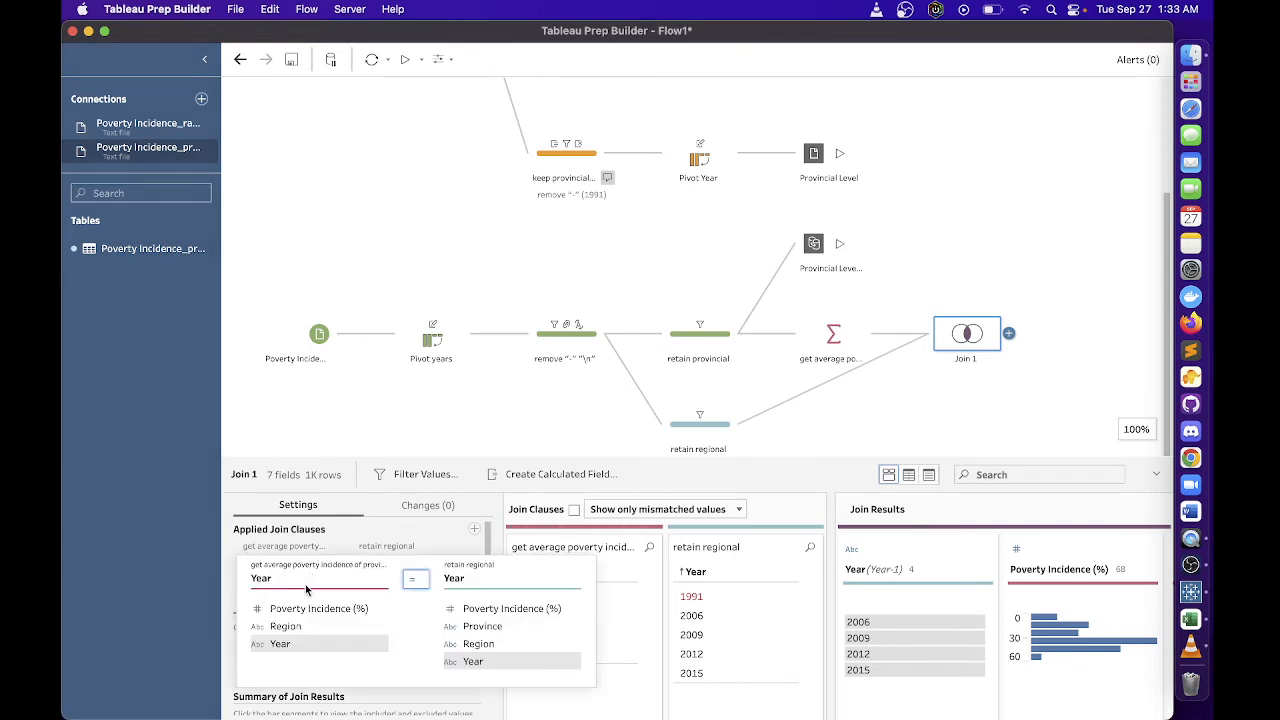
{"action": "left_click", "coordinate": [311, 626]}
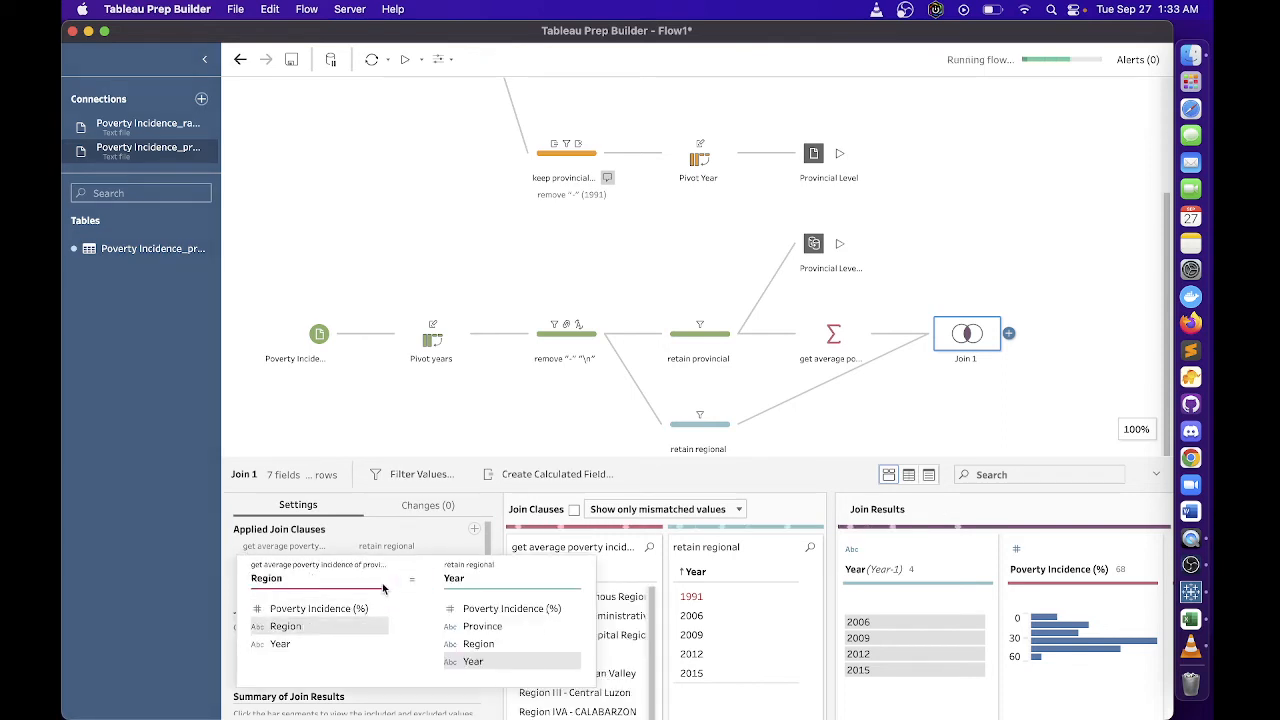
{"action": "left_click", "coordinate": [465, 579]}
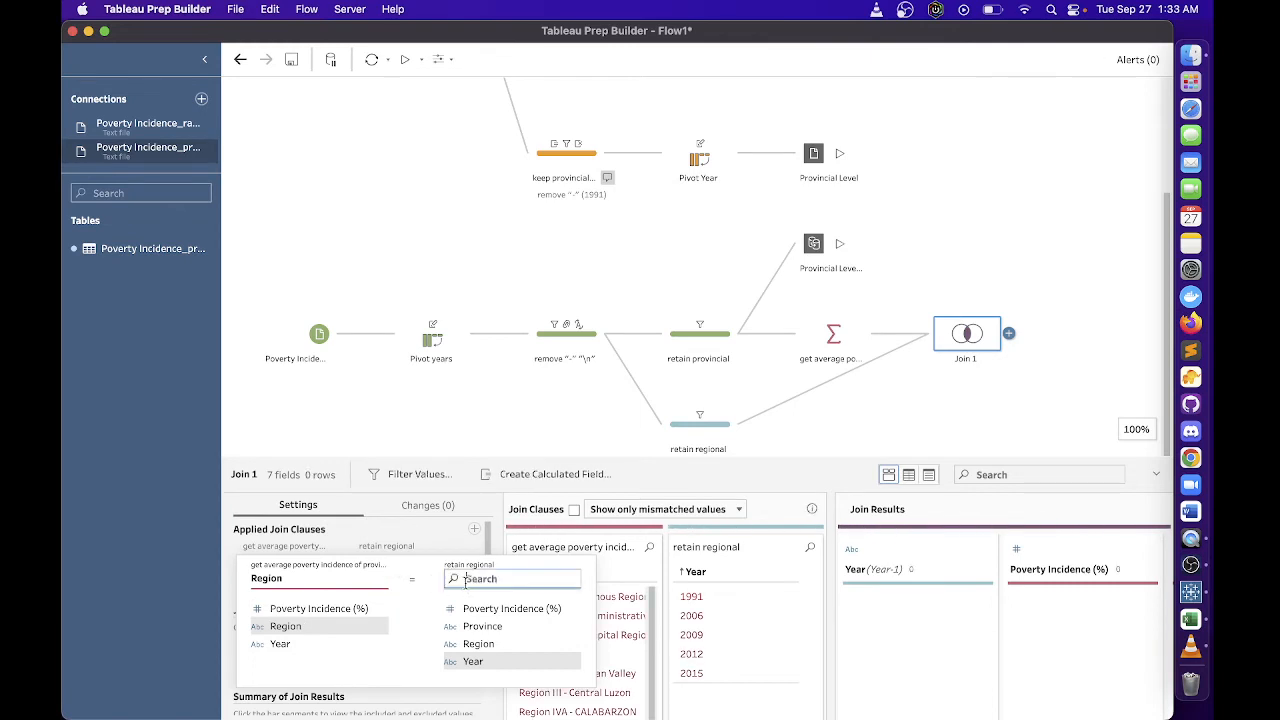
{"action": "left_click", "coordinate": [484, 643]}
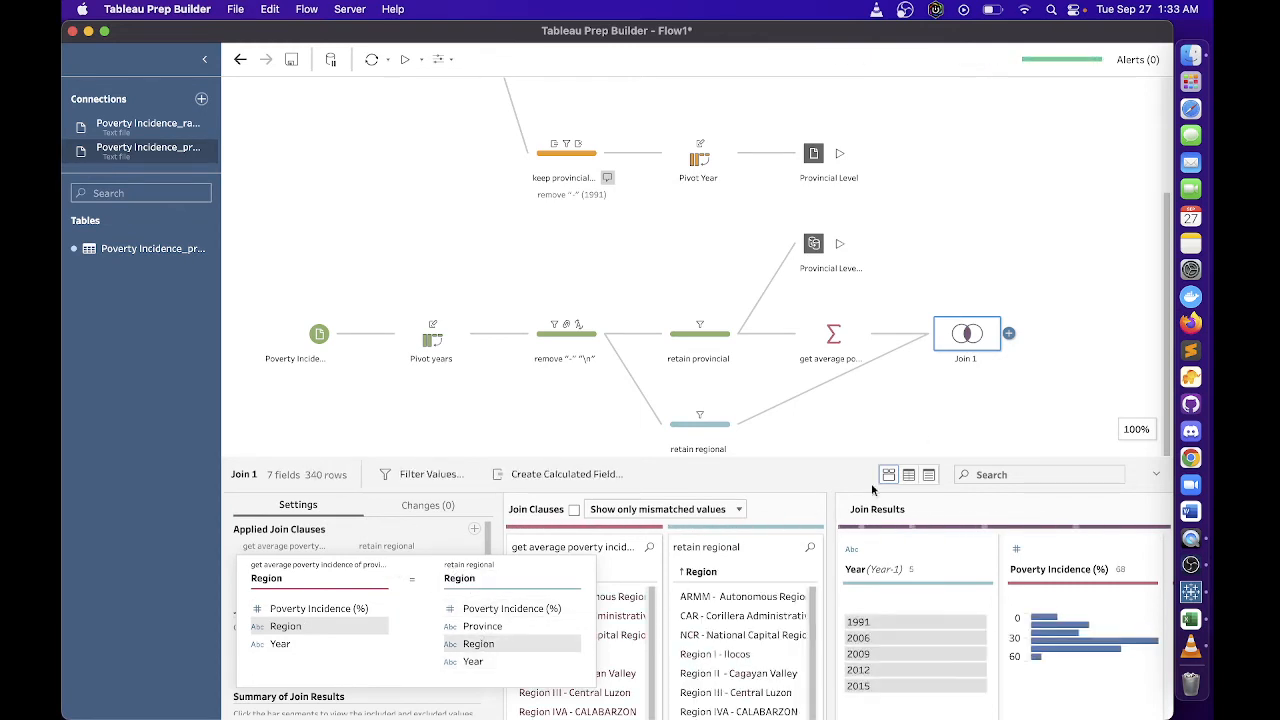
{"action": "left_click", "coordinate": [919, 445]}
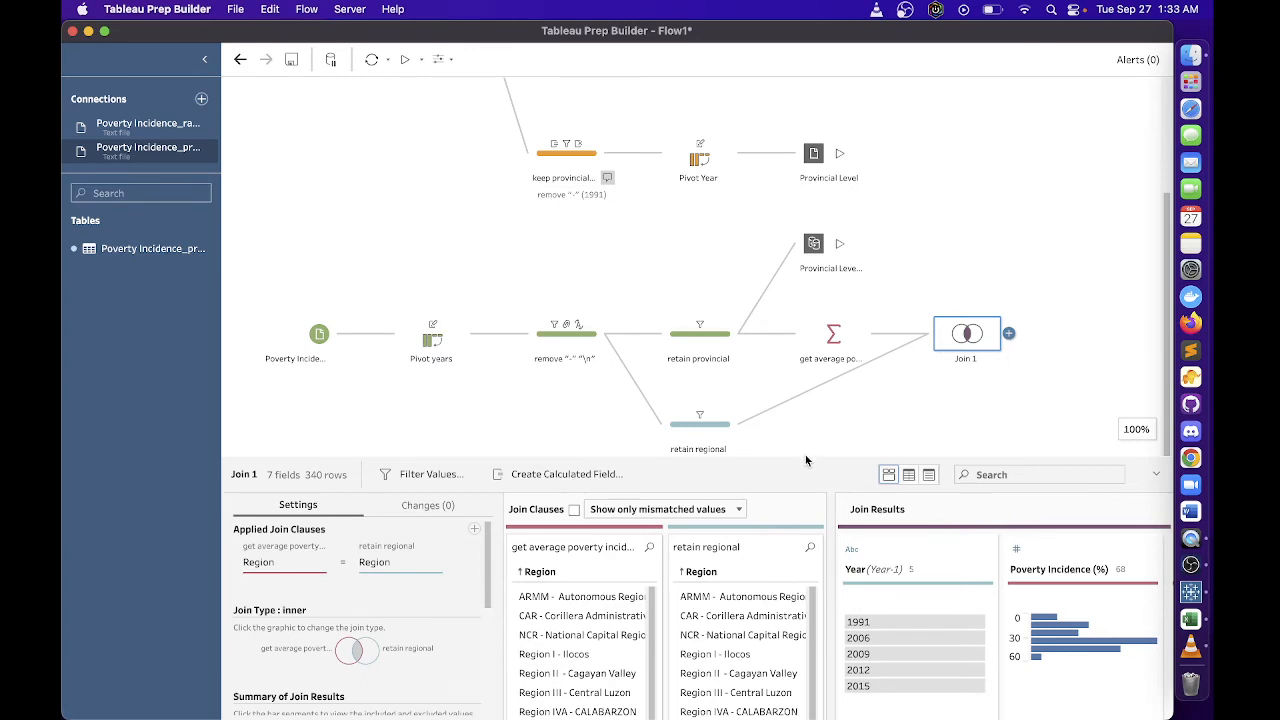
Compare the Region values on both sides of the join clause and check the mismatched-value display options
{"action": "left_click_drag", "start_coordinate": [805, 457], "coordinate": [805, 302]}
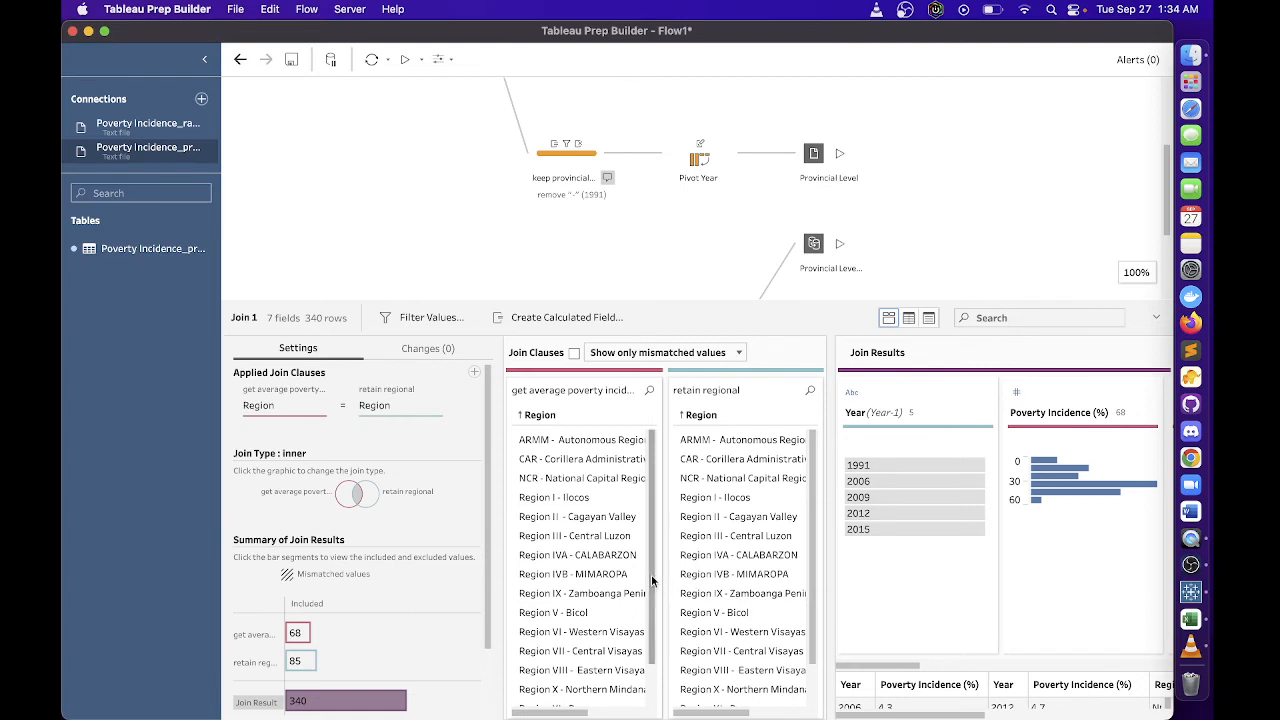
{"action": "scroll", "coordinate": [655, 610], "scroll_direction": "down", "scroll_amount": 2}
{"action": "scroll", "coordinate": [742, 596], "scroll_direction": "down", "scroll_amount": 2}
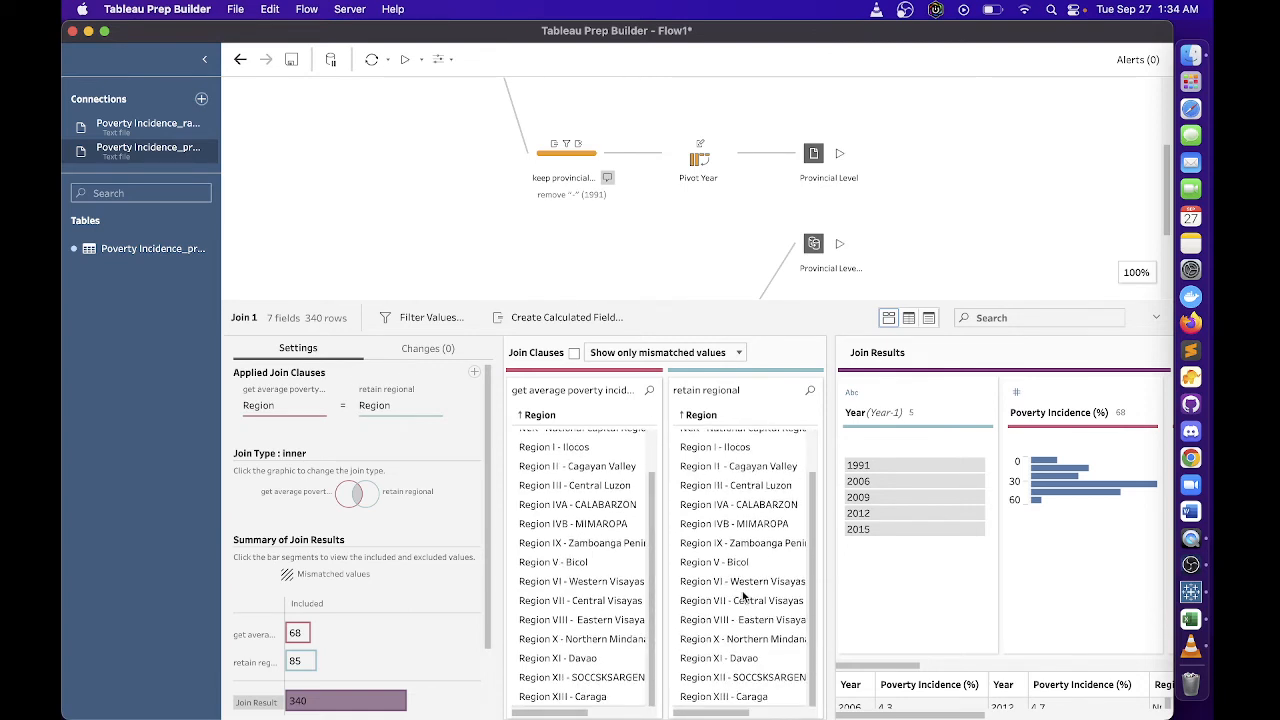
{"action": "scroll", "coordinate": [742, 596], "scroll_direction": "up", "scroll_amount": 2}
{"action": "scroll", "coordinate": [570, 565], "scroll_direction": "up", "scroll_amount": 2}
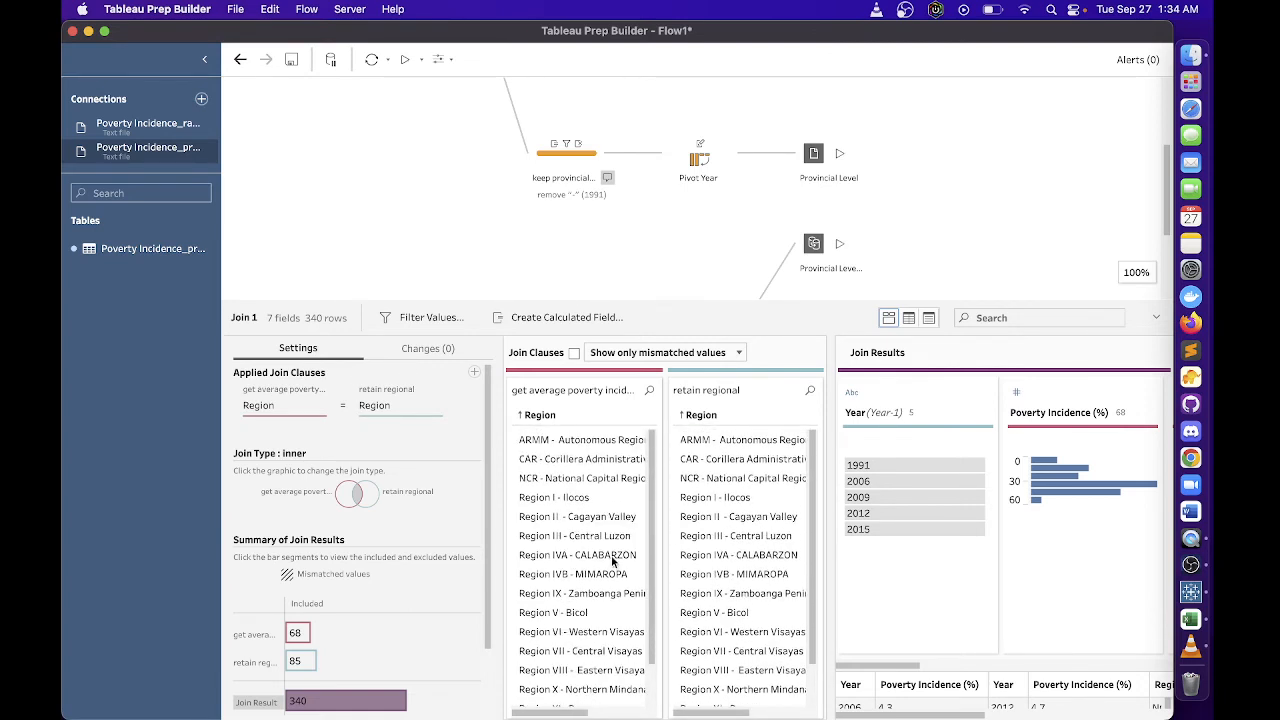
{"action": "left_click", "coordinate": [717, 355]}
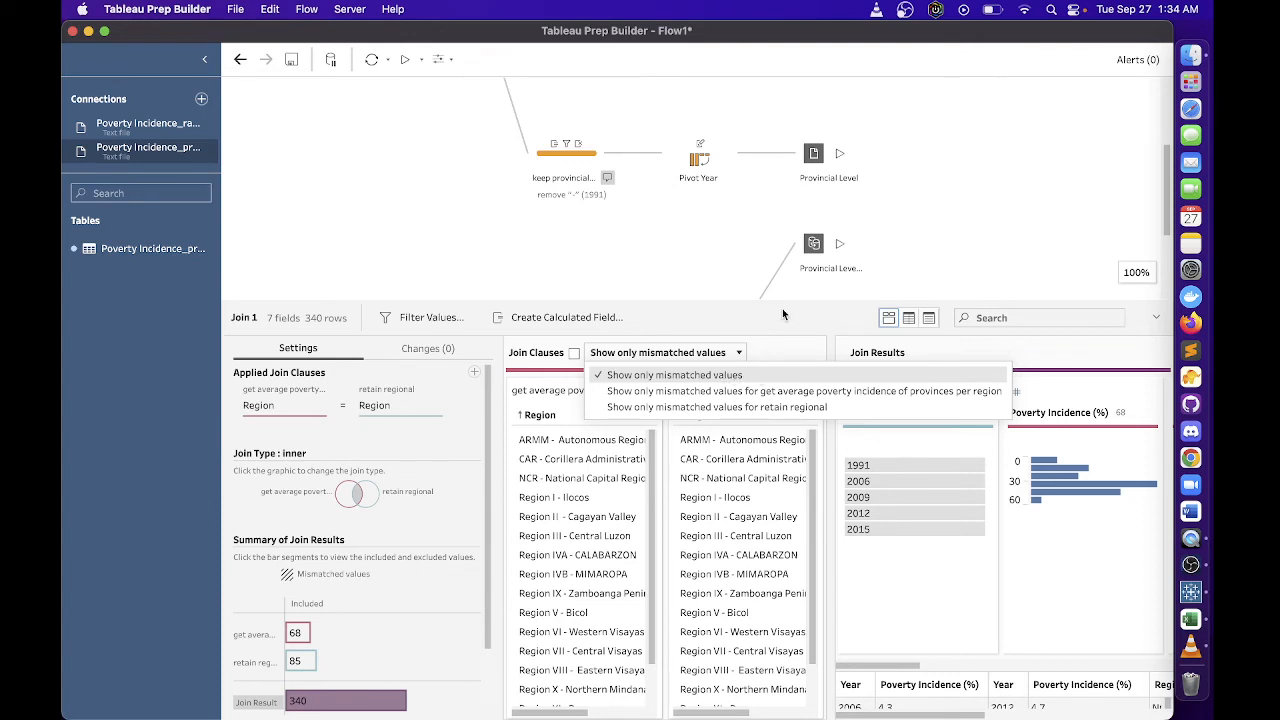
{"action": "left_click", "coordinate": [809, 301]}
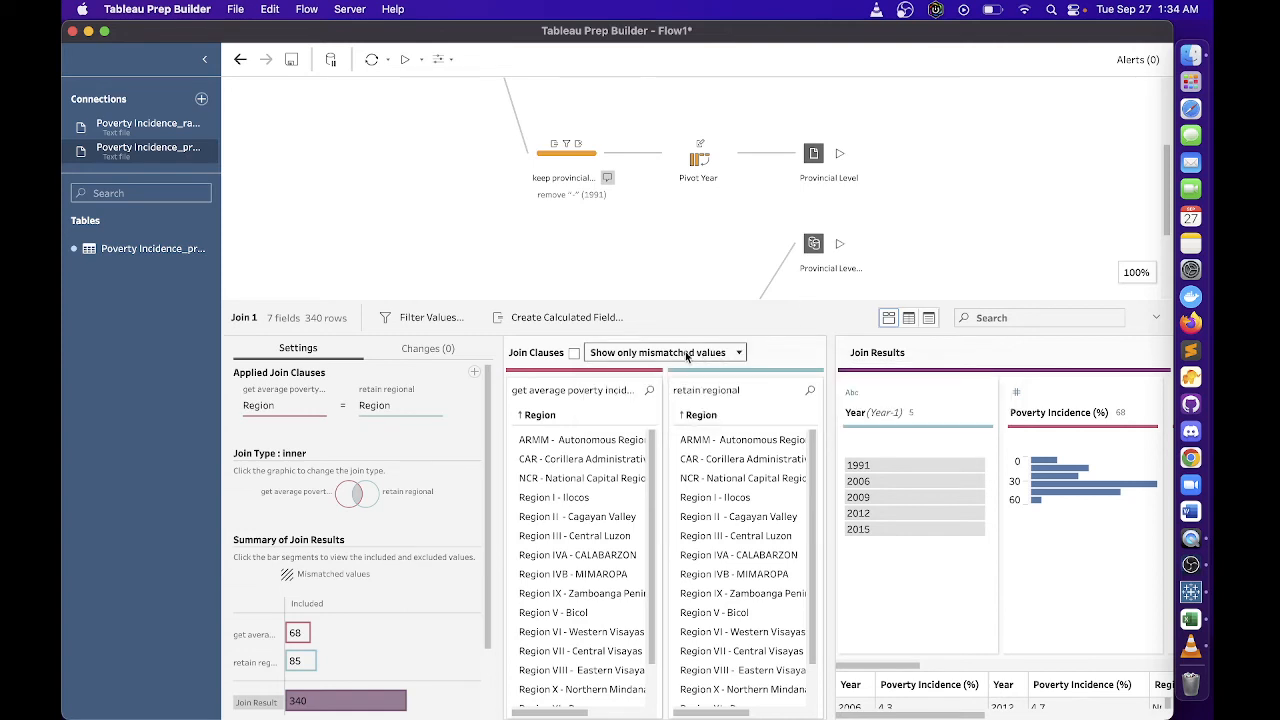
Show the join results as a data grid and compare the averaged and regional Poverty Incidence (%) columns
{"action": "left_click", "coordinate": [910, 318]}
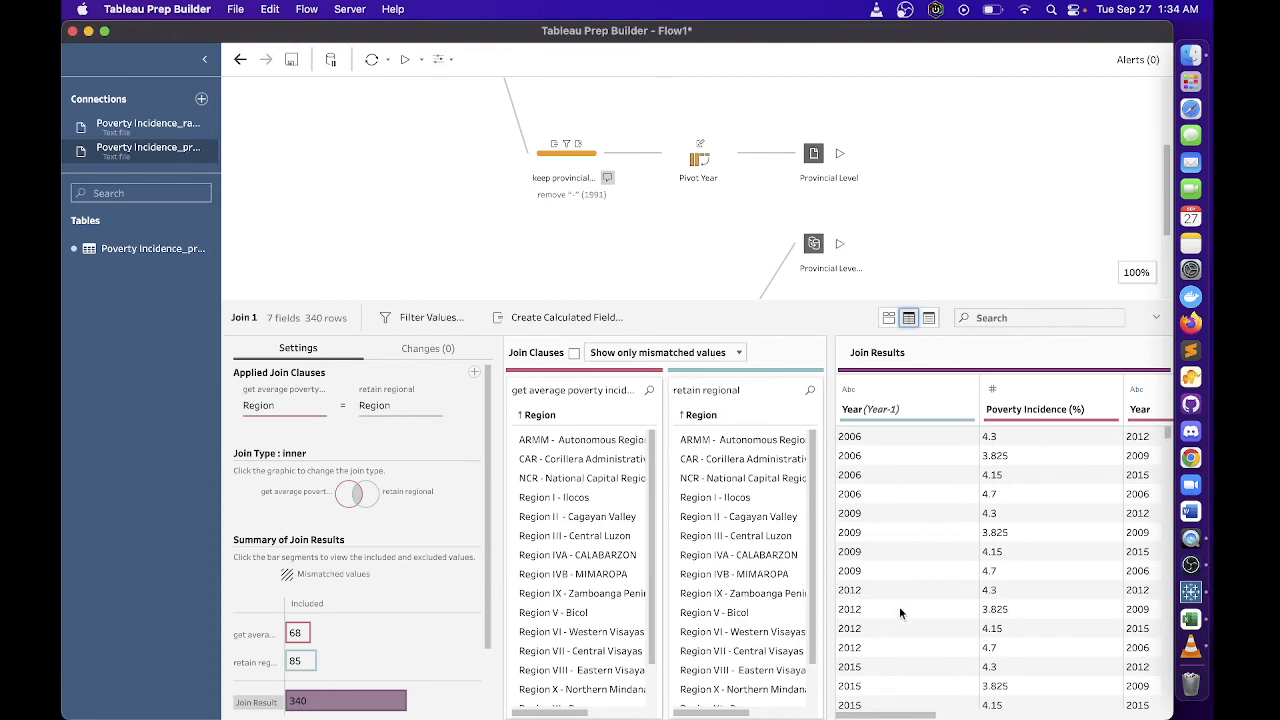
{"action": "scroll", "coordinate": [897, 705], "scroll_direction": "right", "scroll_amount": 5}
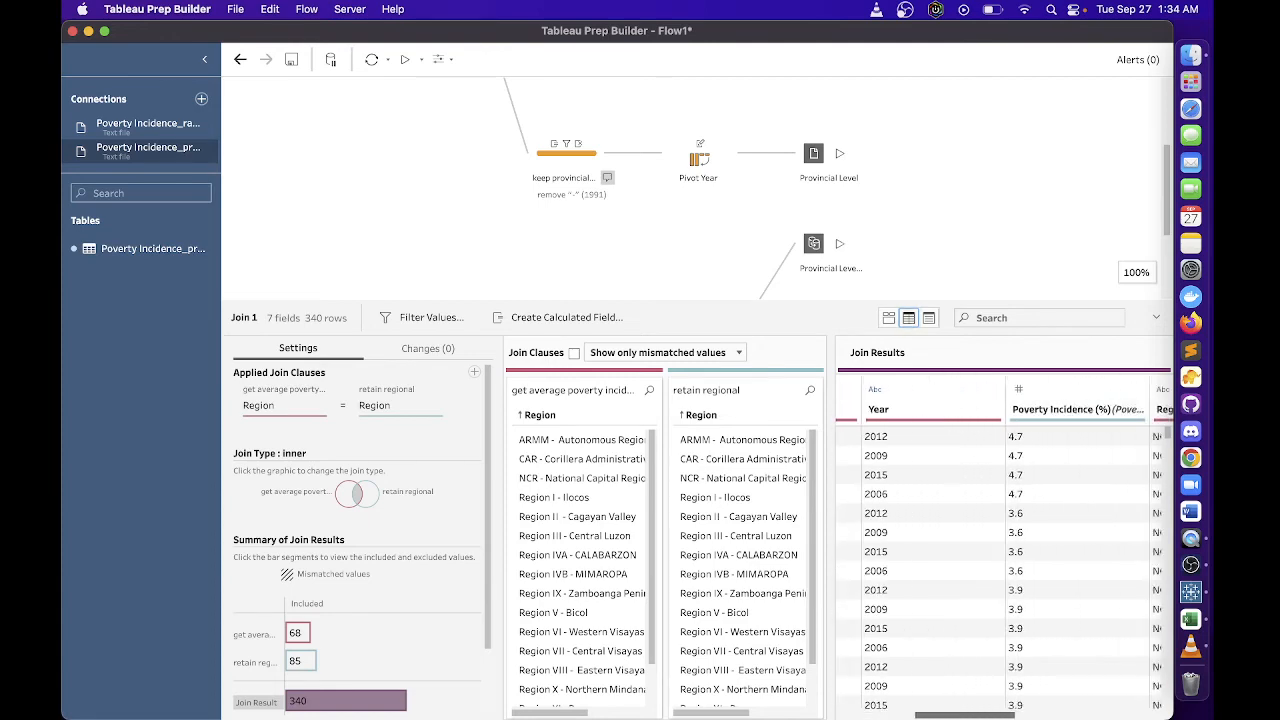
{"action": "scroll", "coordinate": [912, 705], "scroll_direction": "right", "scroll_amount": 10}
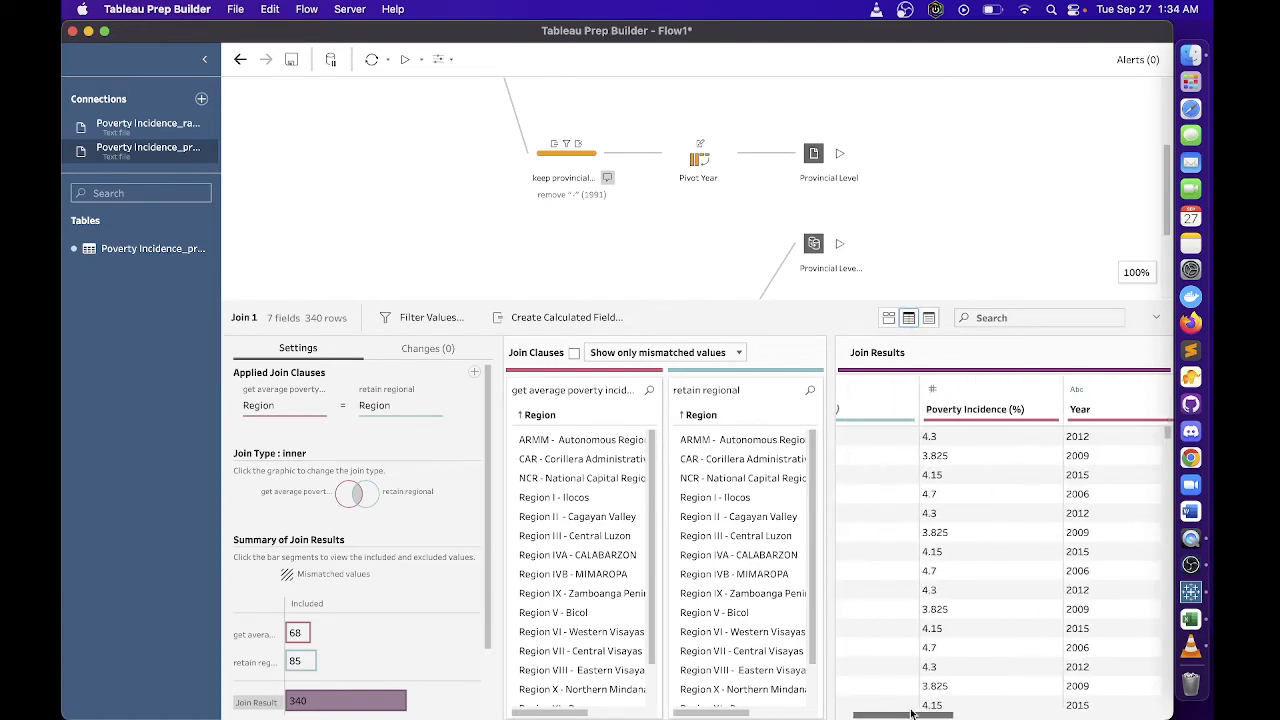
{"action": "scroll", "coordinate": [912, 713], "scroll_direction": "left", "scroll_amount": 3}
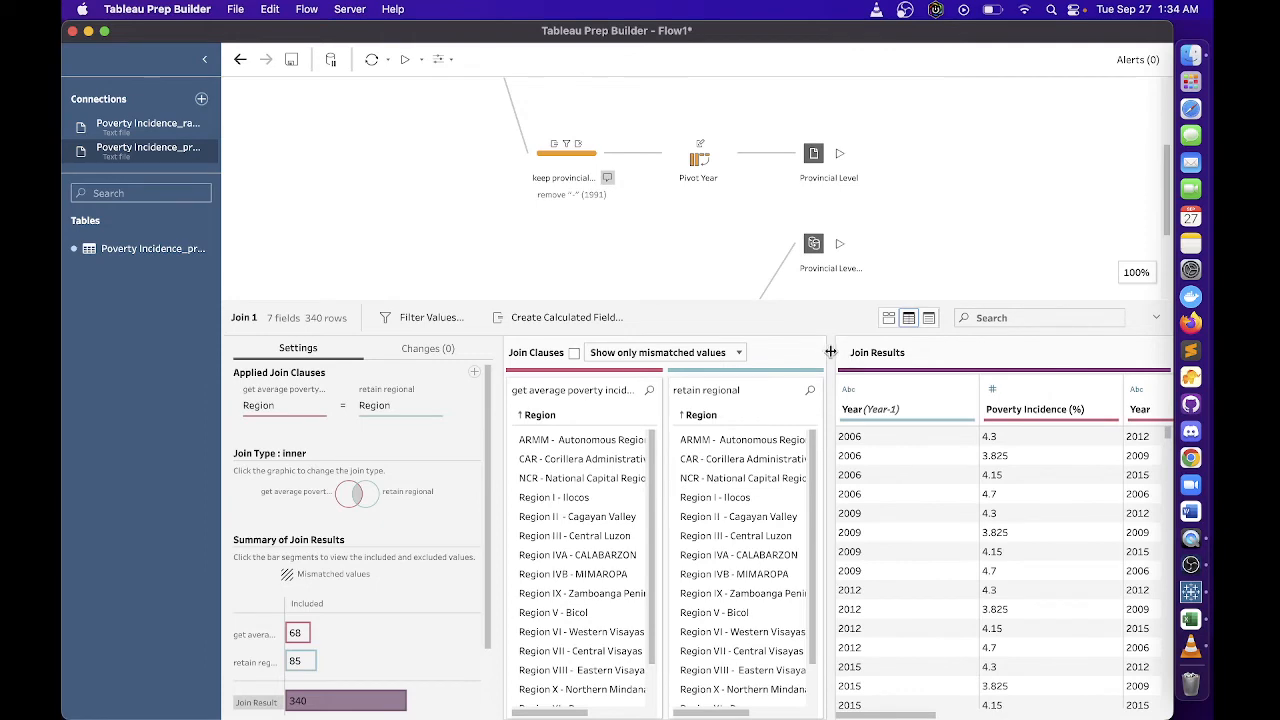
{"action": "left_click_drag", "start_coordinate": [830, 352], "coordinate": [668, 352]}
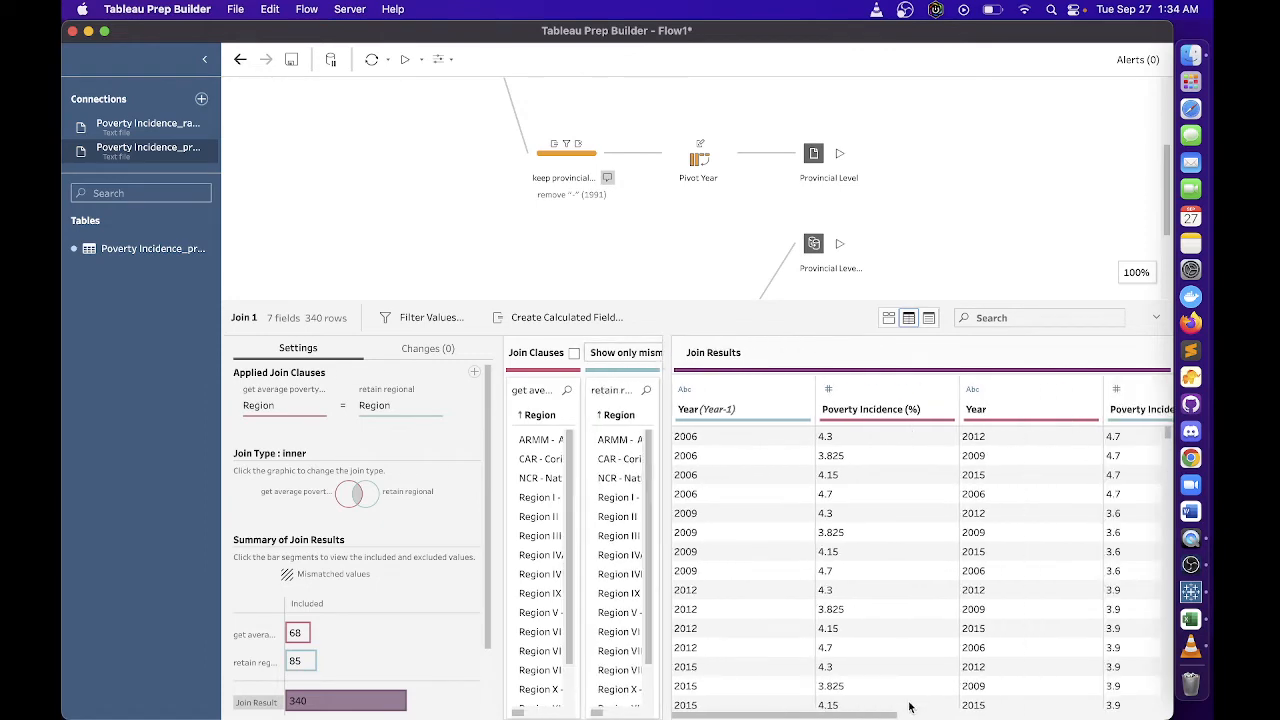
{"action": "left_click_drag", "start_coordinate": [889, 716], "coordinate": [878, 717]}
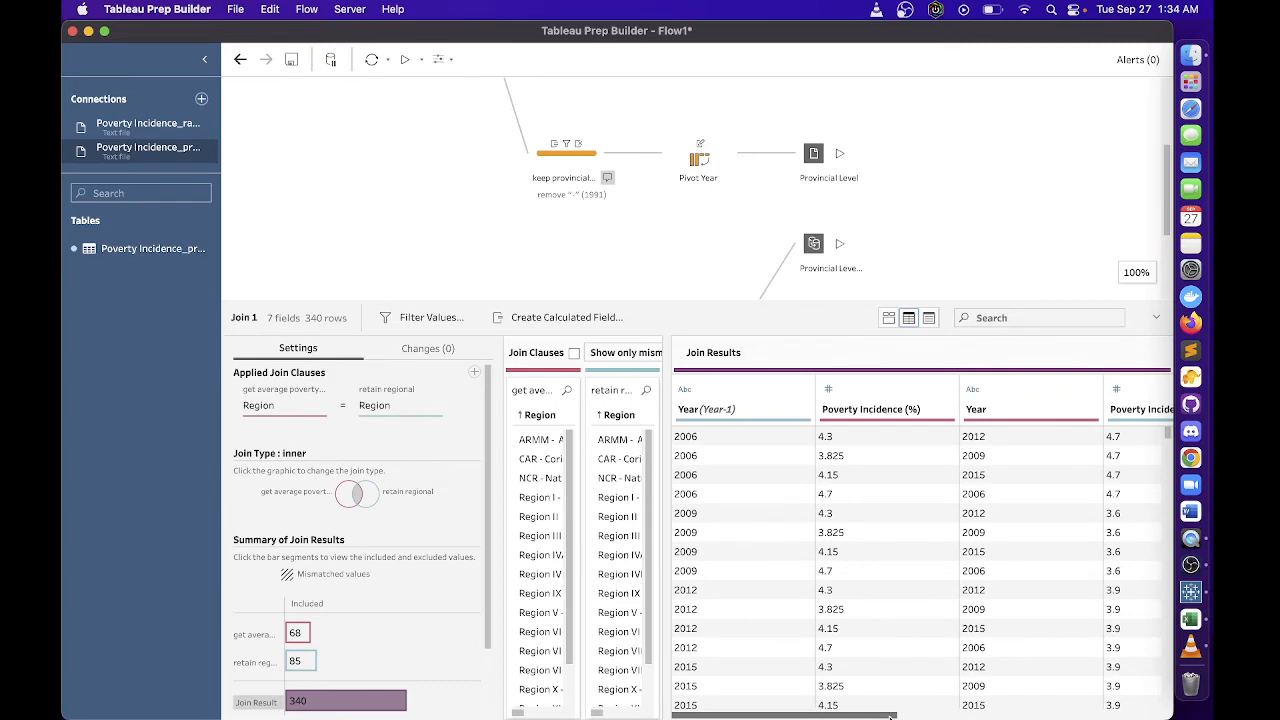
{"action": "left_click_drag", "start_coordinate": [890, 716], "coordinate": [960, 716]}
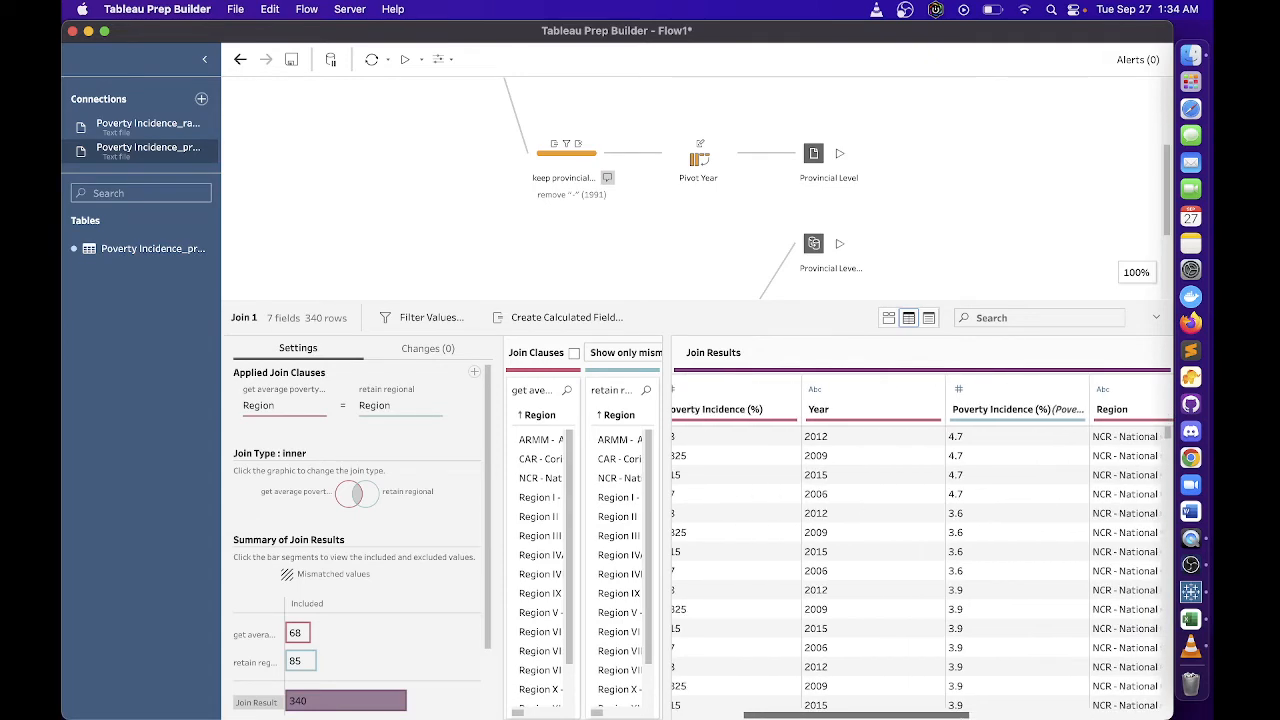
{"action": "left_click", "coordinate": [1003, 442]}
{"action": "left_click_drag", "start_coordinate": [910, 716], "coordinate": [979, 716]}
{"action": "scroll", "coordinate": [871, 510], "scroll_direction": "left", "scroll_amount": 2}
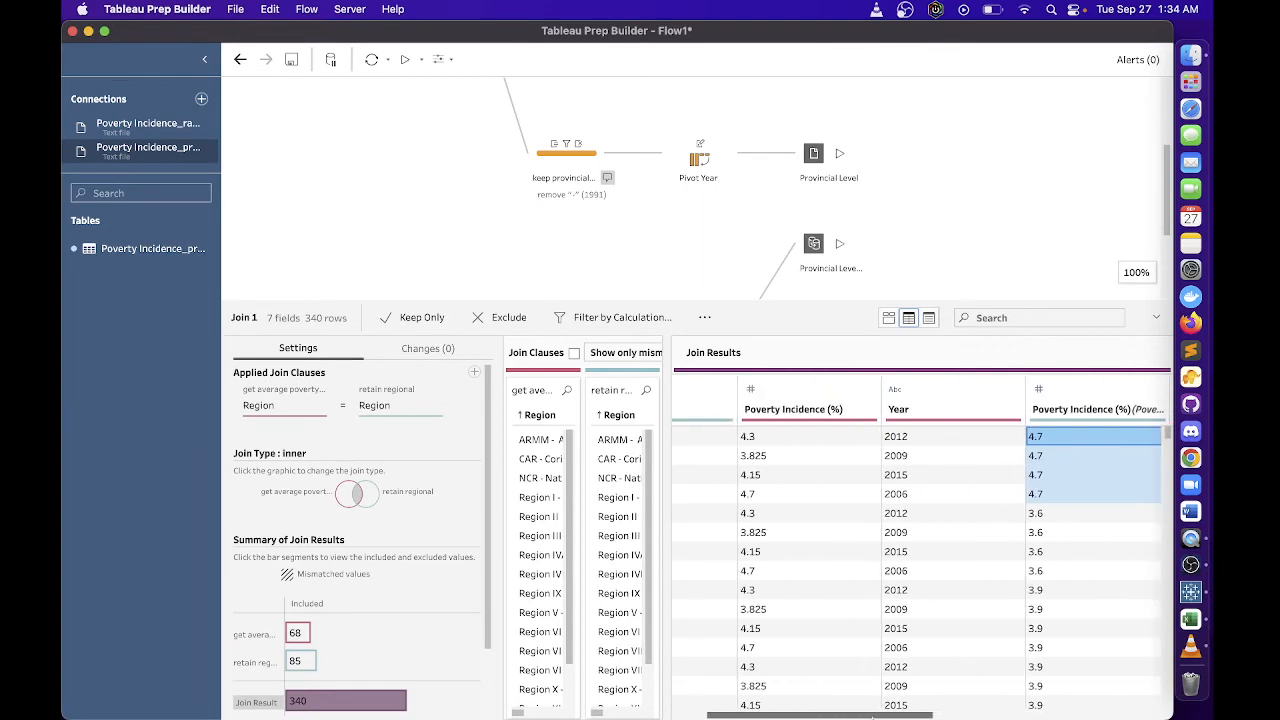
{"action": "left_click", "coordinate": [823, 436]}
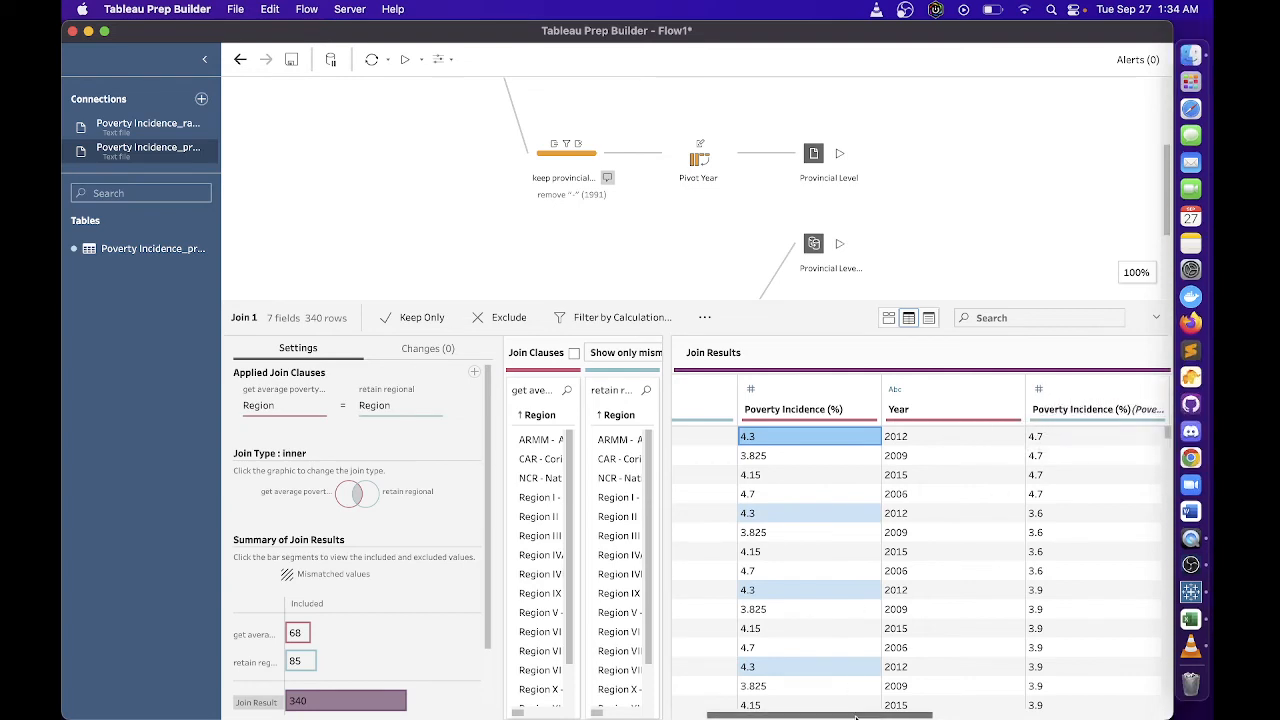
{"action": "scroll", "coordinate": [950, 510], "scroll_direction": "right", "scroll_amount": 6}
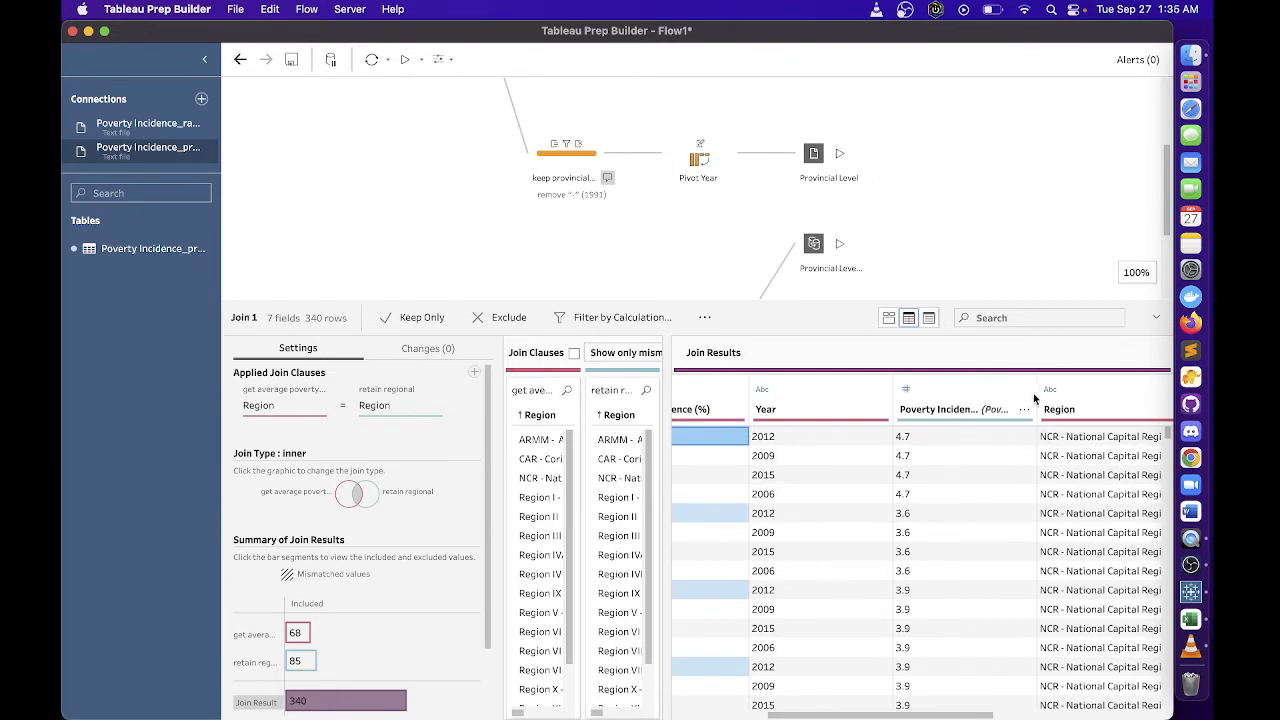
{"action": "left_click_drag", "start_coordinate": [1036, 381], "coordinate": [1124, 386]}
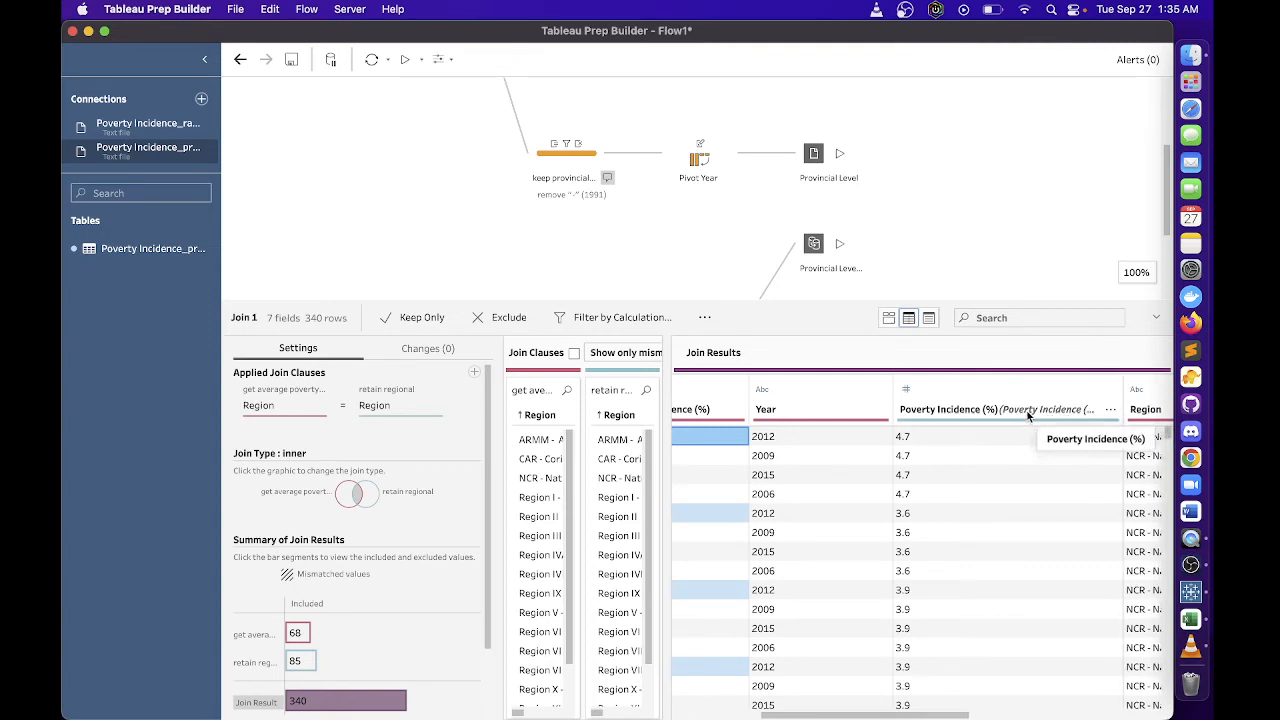
{"action": "scroll", "coordinate": [905, 256], "scroll_direction": "down", "scroll_amount": 1}
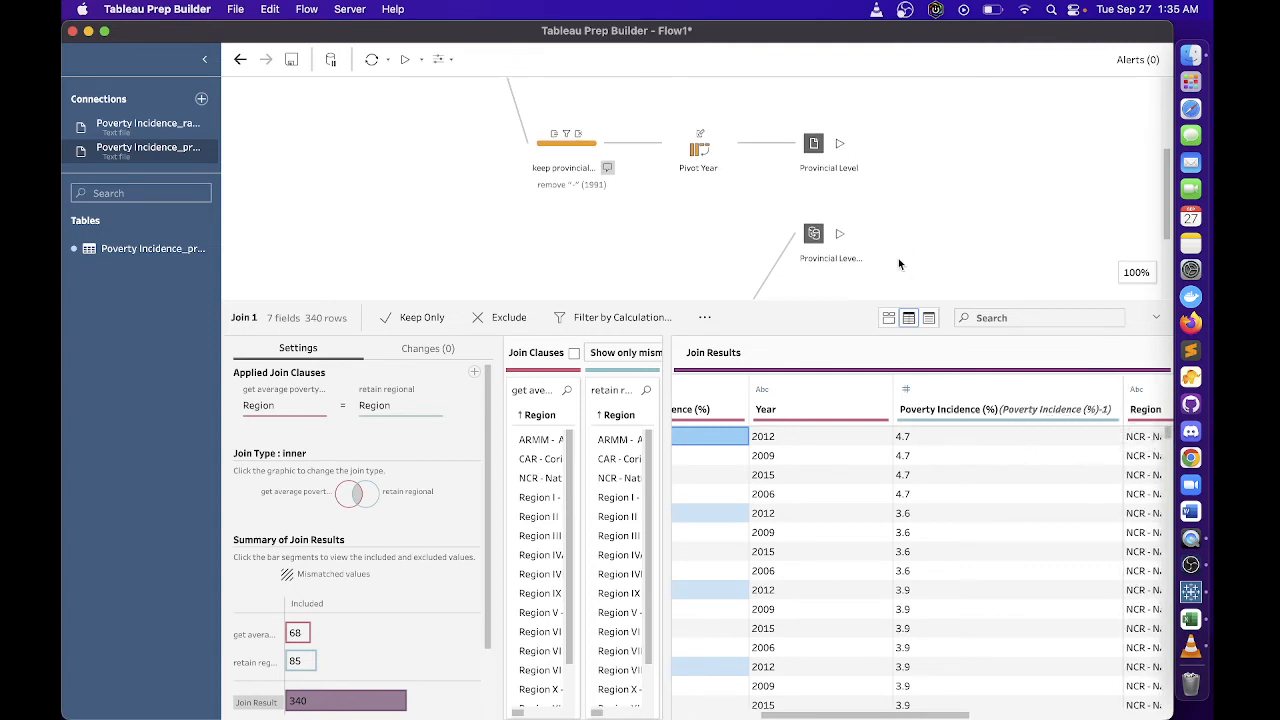
Rename the aggregated Poverty Incidence (%) field in the provincial average step as "Avg Poverty Incidence (%)"
{"action": "left_click_drag", "start_coordinate": [853, 303], "coordinate": [863, 391]}
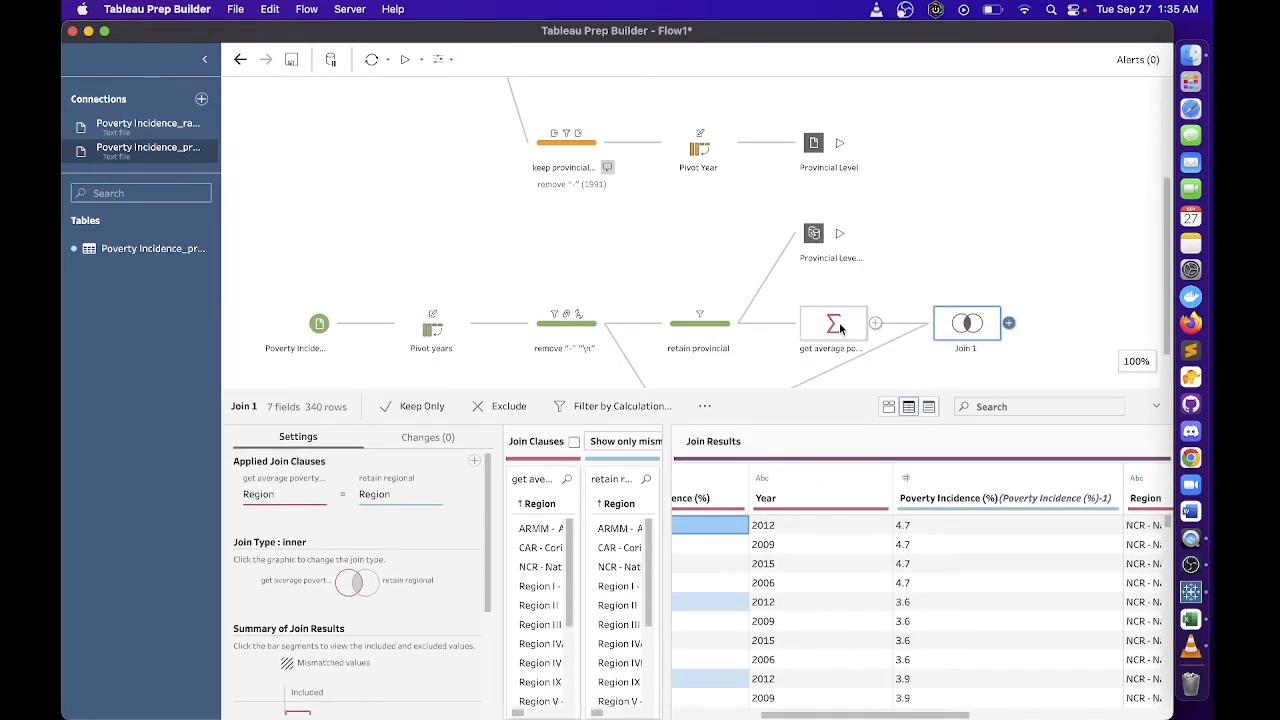
{"action": "left_click", "coordinate": [828, 326]}
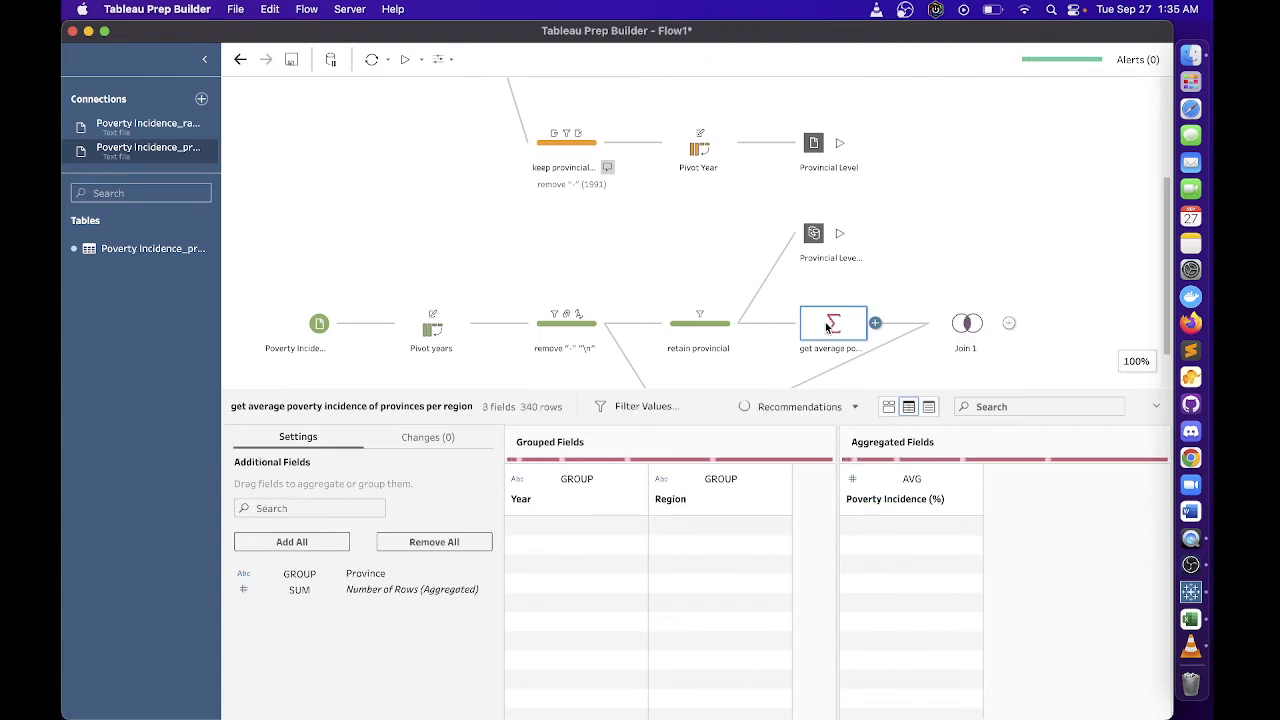
{"action": "double_click", "coordinate": [893, 498]}
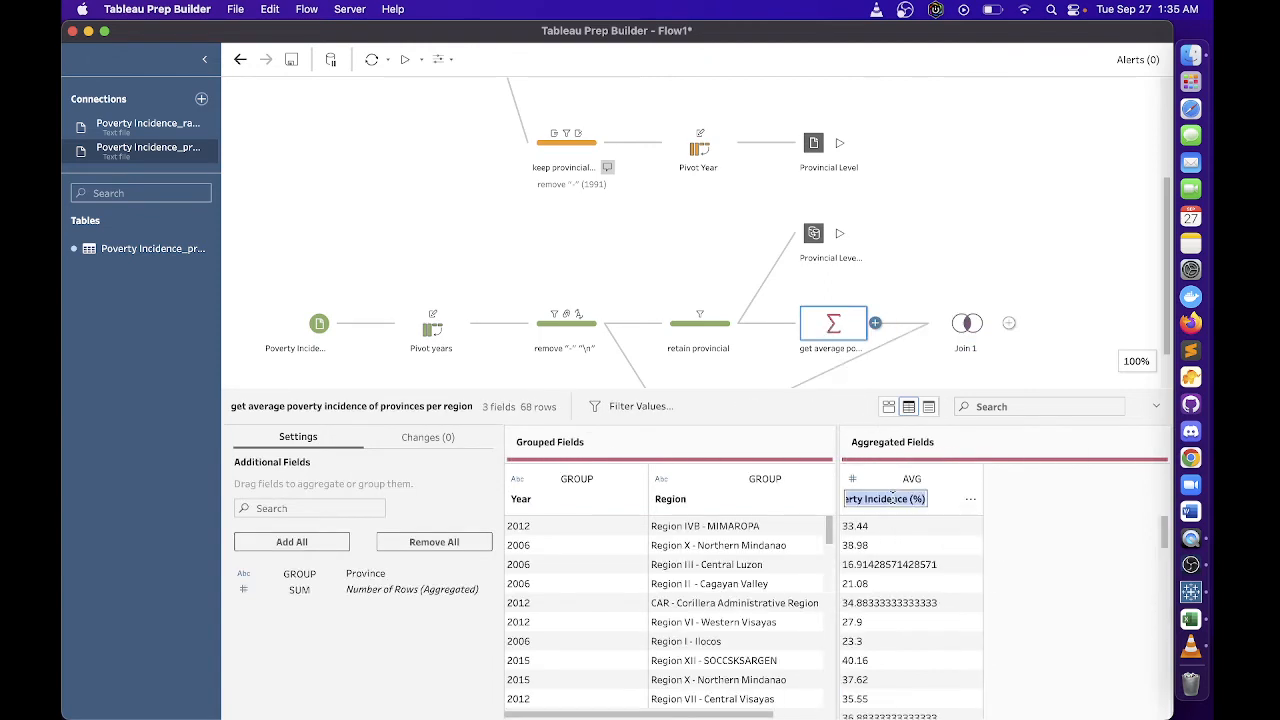
{"action": "left_click", "coordinate": [914, 499]}
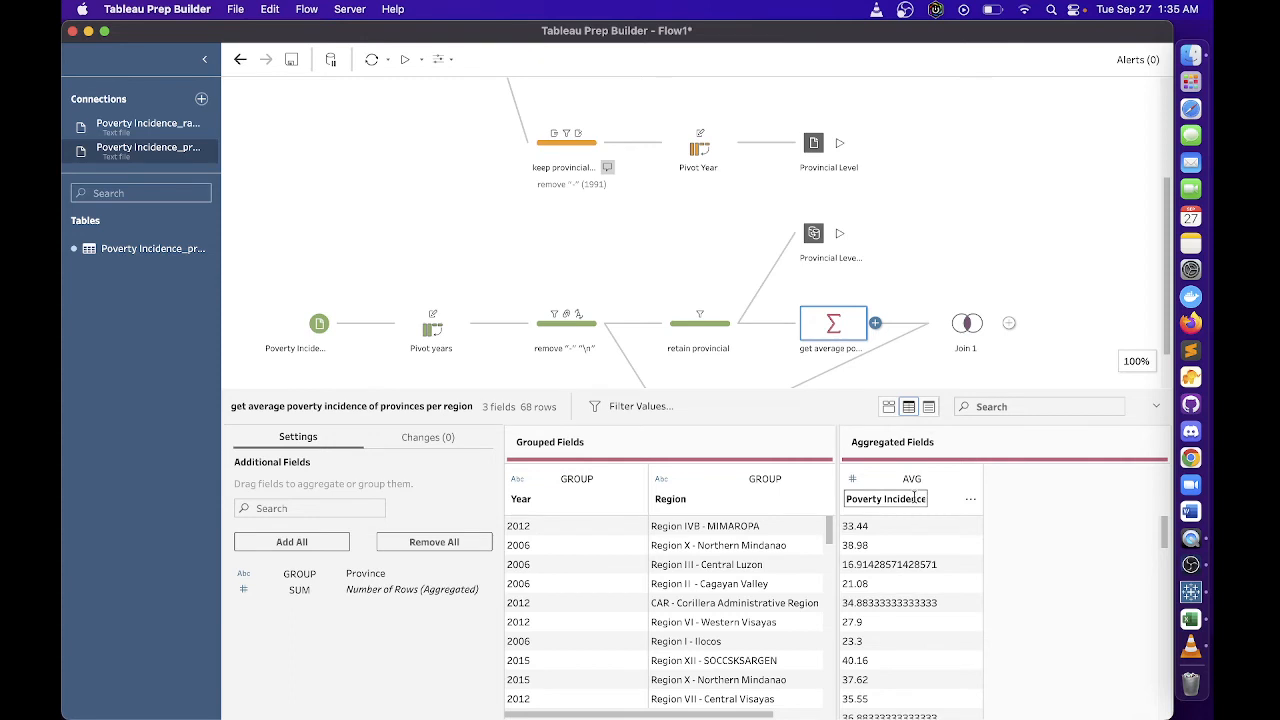
{"action": "key", "text": "Right"}
{"action": "key", "text": "Right"}
{"action": "key", "text": "Right"}
{"action": "key", "text": "Right"}
{"action": "key", "text": "Home"}
{"action": "type", "text": "Avg"}
{"action": "key", "text": "Return"}
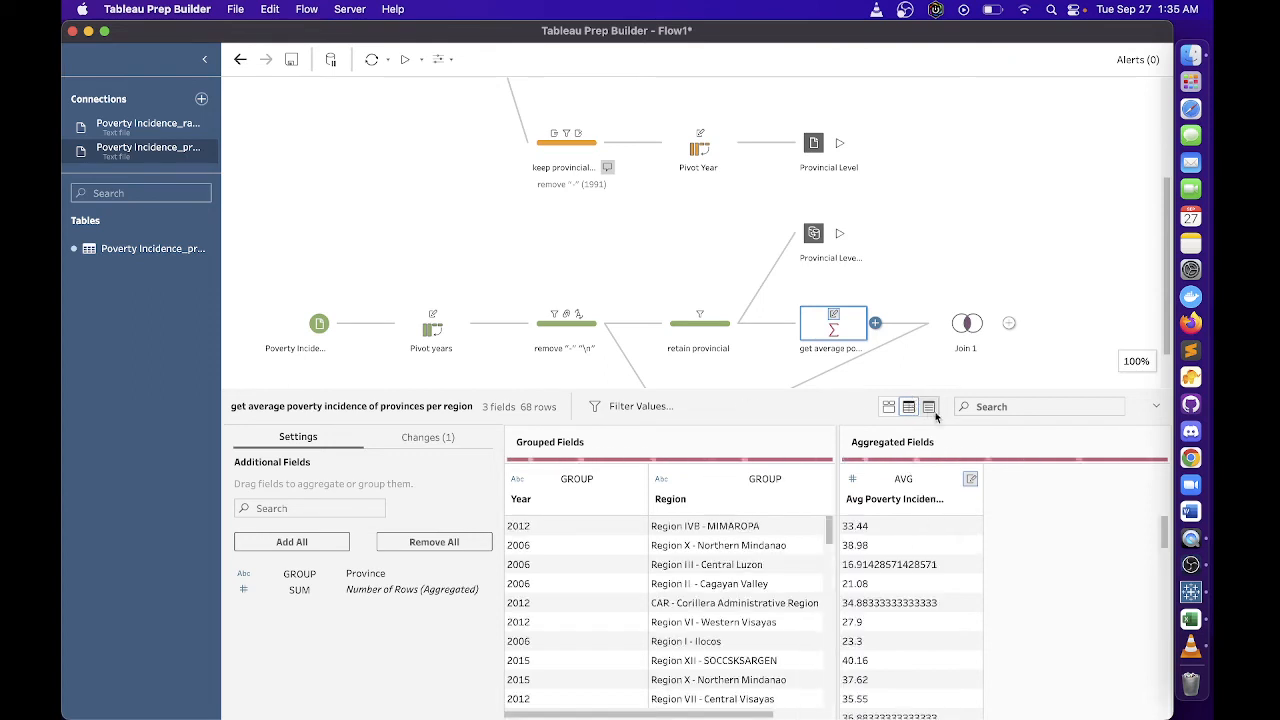
Examine the Join 1 results, comparing the average poverty incidence with the regional poverty incidence across the two Year columns
{"action": "left_click", "coordinate": [966, 326]}
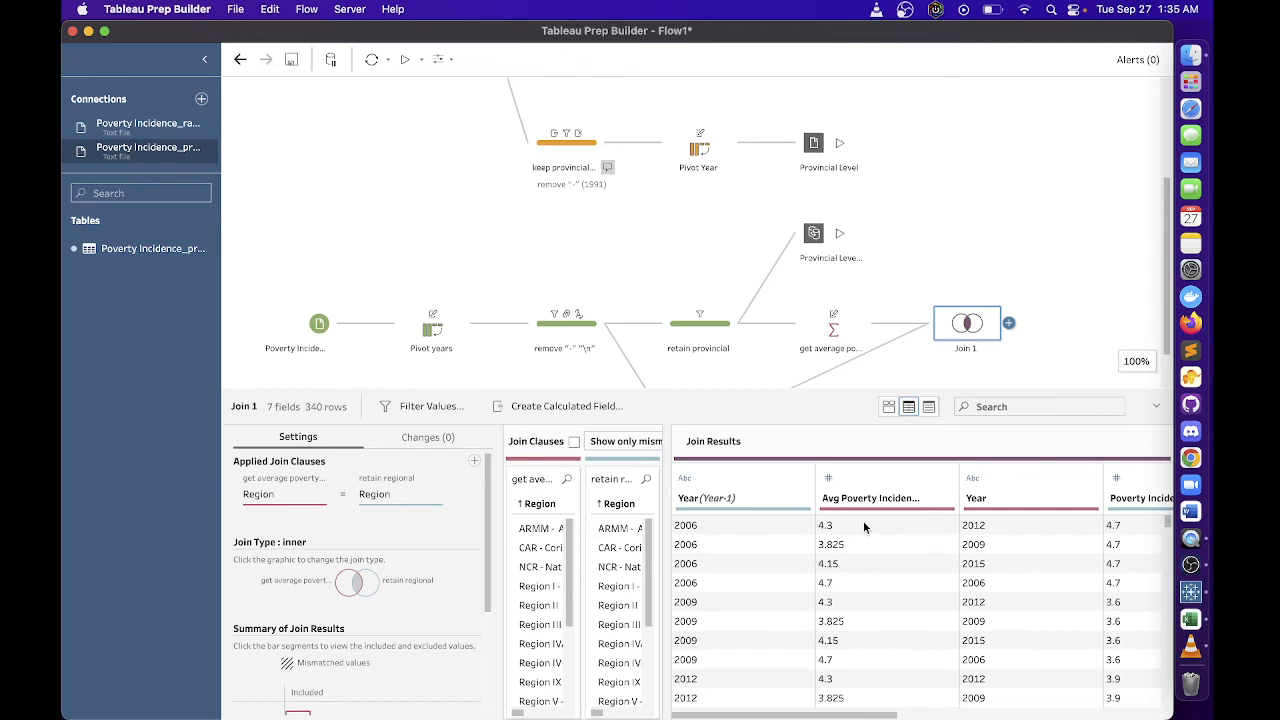
{"action": "left_click", "coordinate": [1133, 528]}
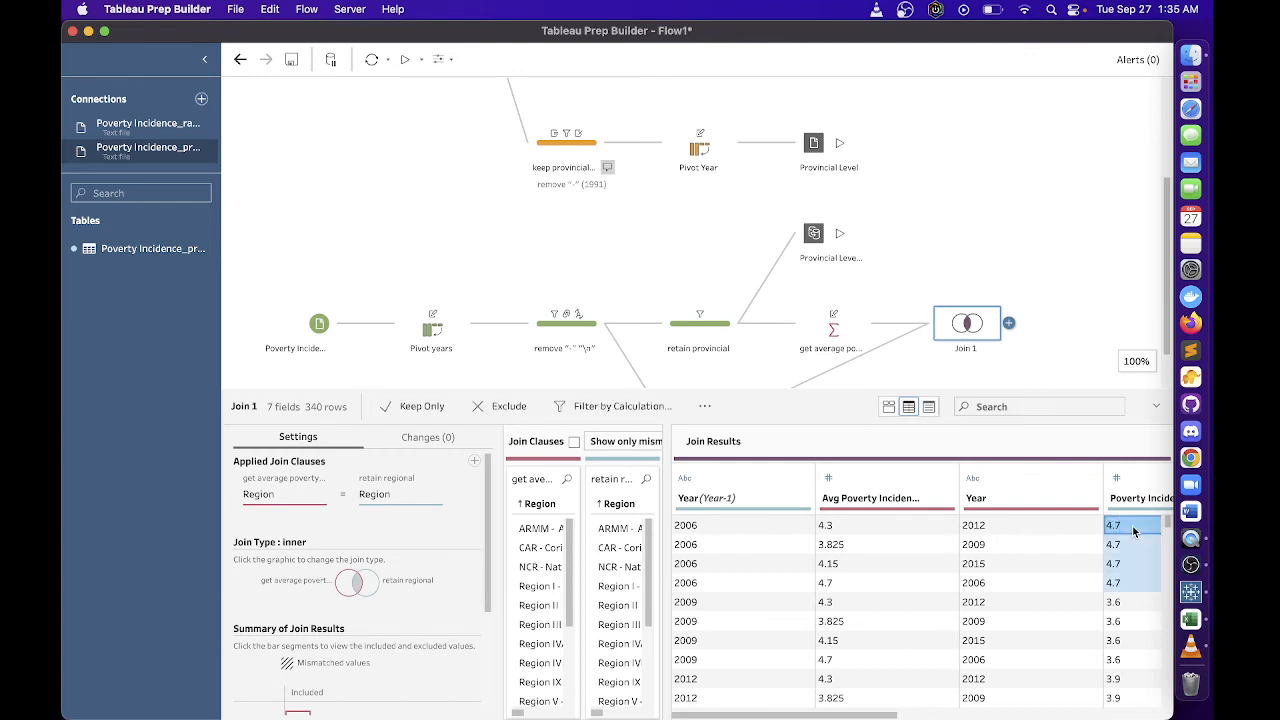
{"action": "left_click", "coordinate": [905, 544]}
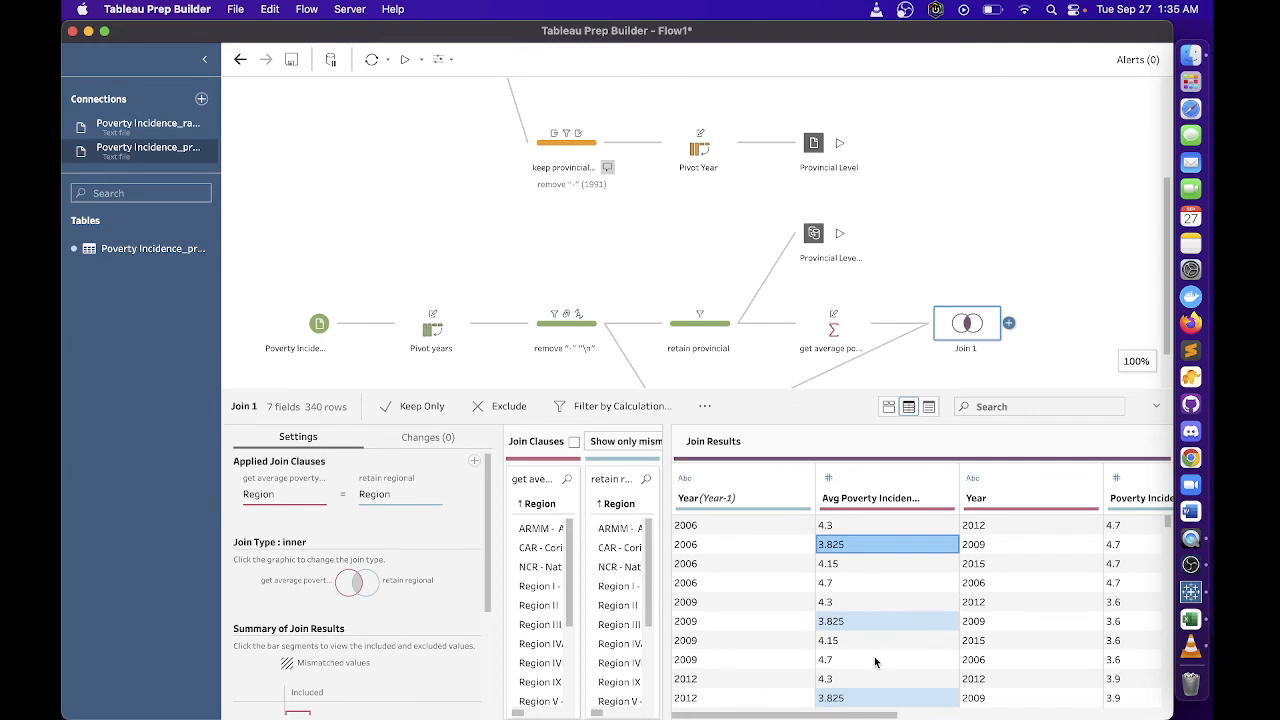
{"action": "scroll", "coordinate": [1057, 640], "scroll_direction": "down", "scroll_amount": 3}
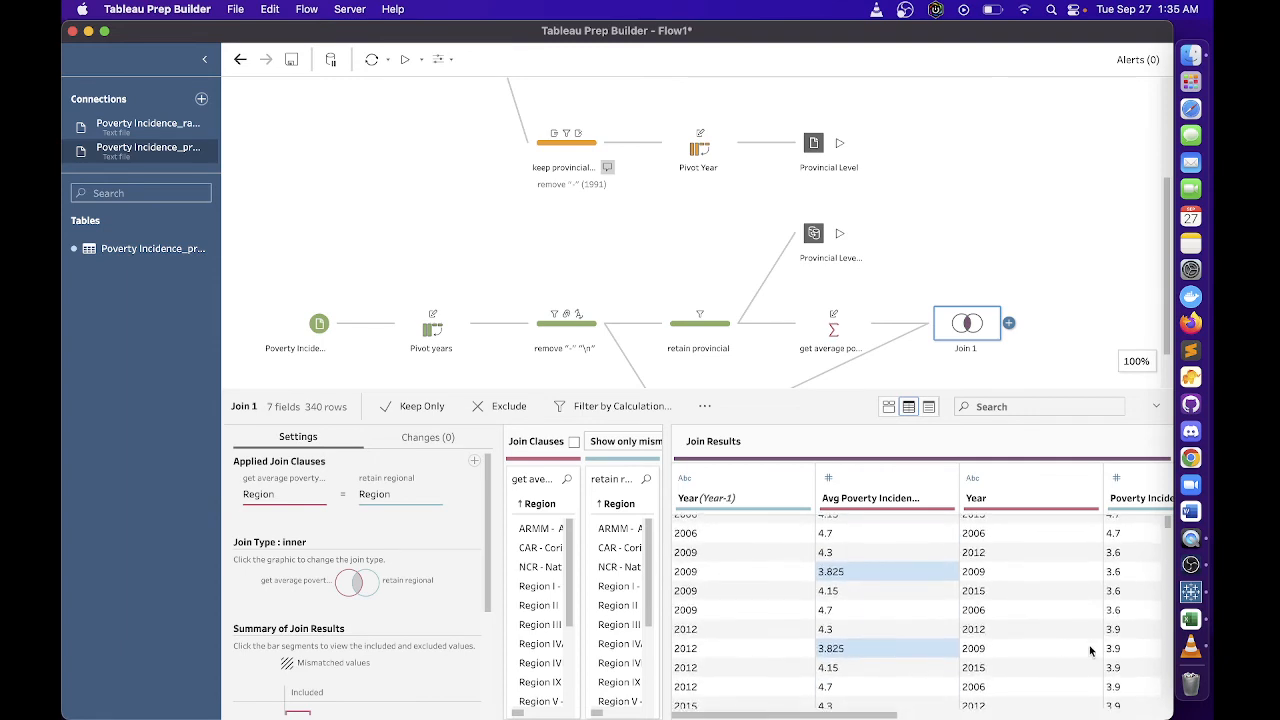
Examine how the average and regional poverty incidence values repeat across mismatched years in the Join 1 results
{"action": "scroll", "coordinate": [1110, 645], "scroll_direction": "down", "scroll_amount": 5}
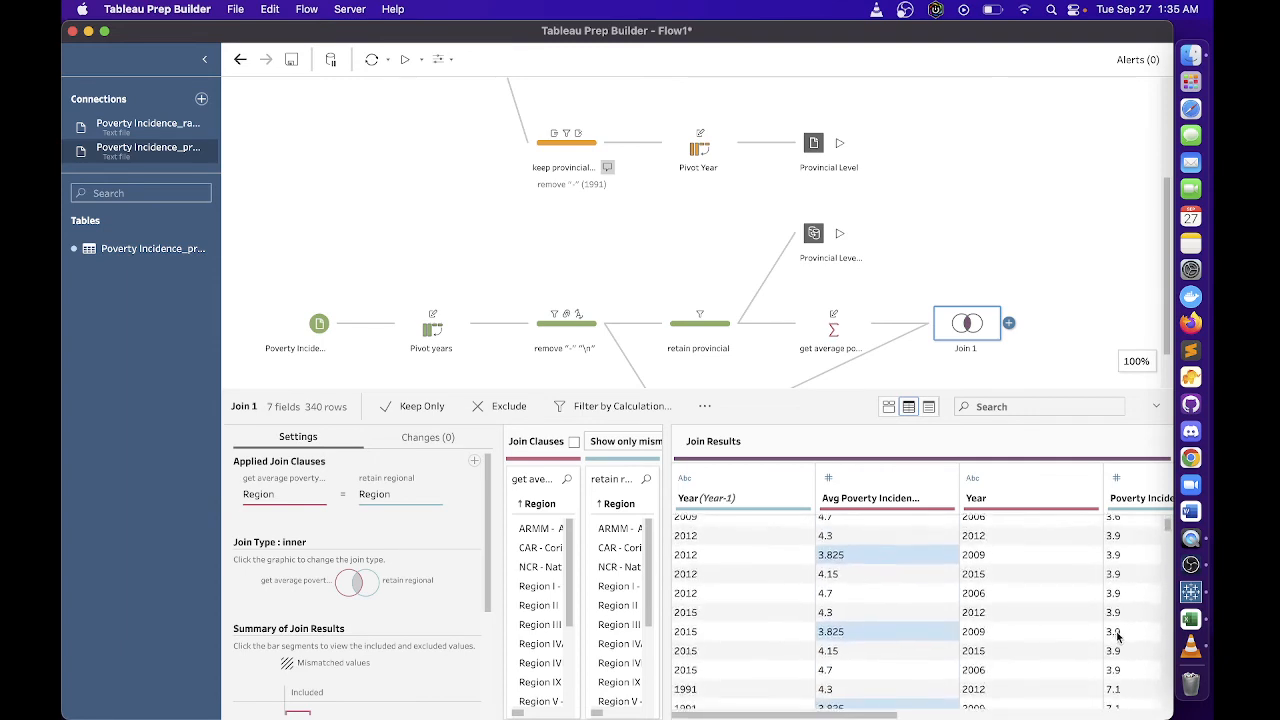
{"action": "scroll", "coordinate": [1117, 635], "scroll_direction": "down", "scroll_amount": 1}
{"action": "left_click", "coordinate": [908, 614]}
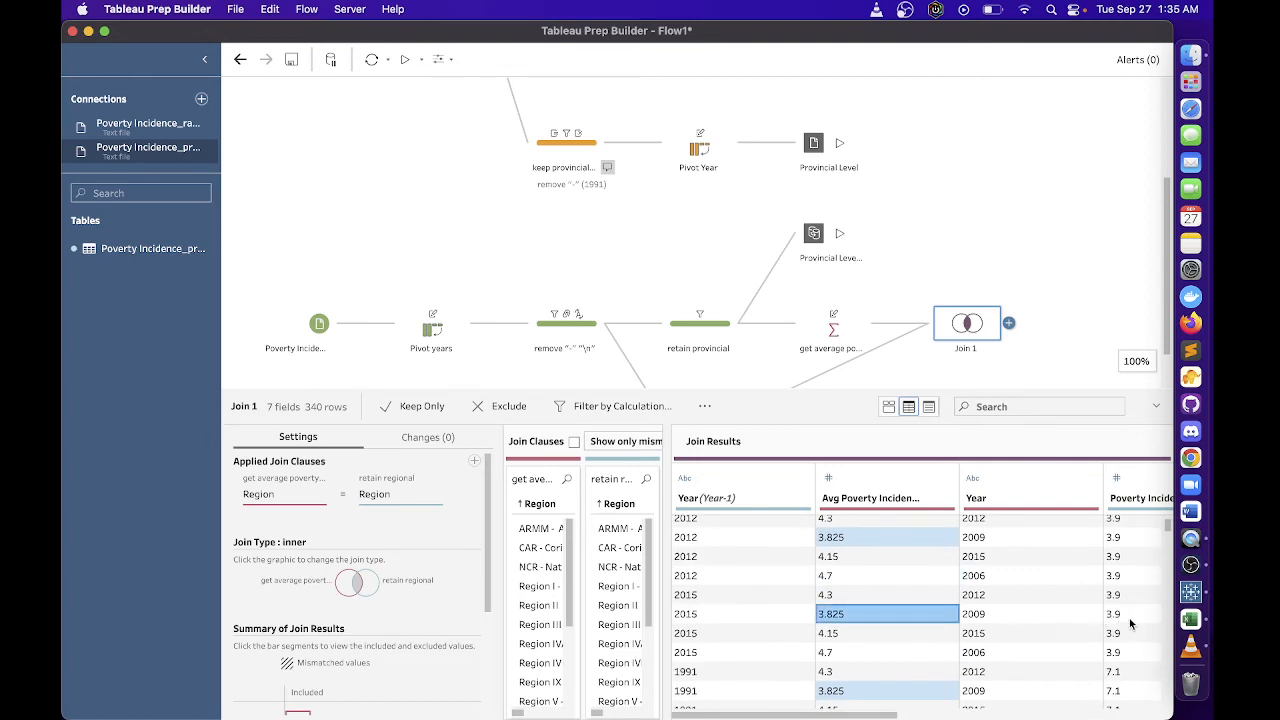
{"action": "left_click", "coordinate": [910, 655]}
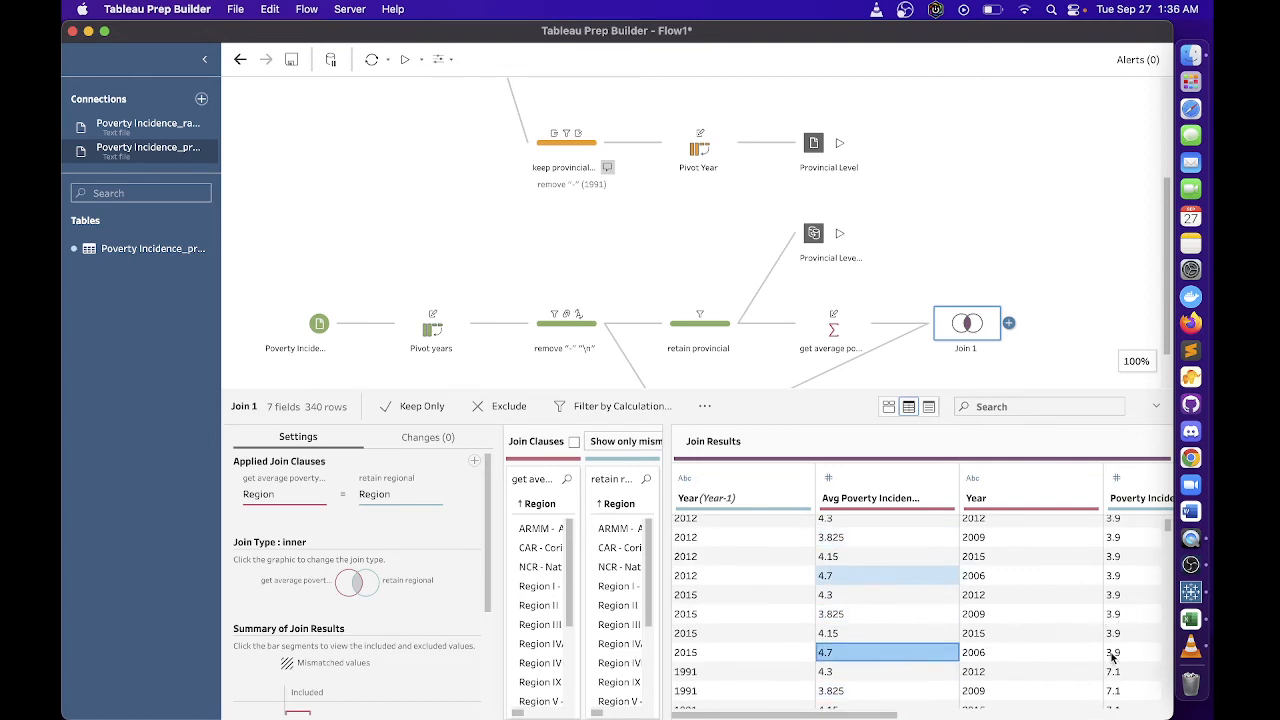
{"action": "left_click", "coordinate": [1138, 675]}
{"action": "left_click", "coordinate": [906, 675]}
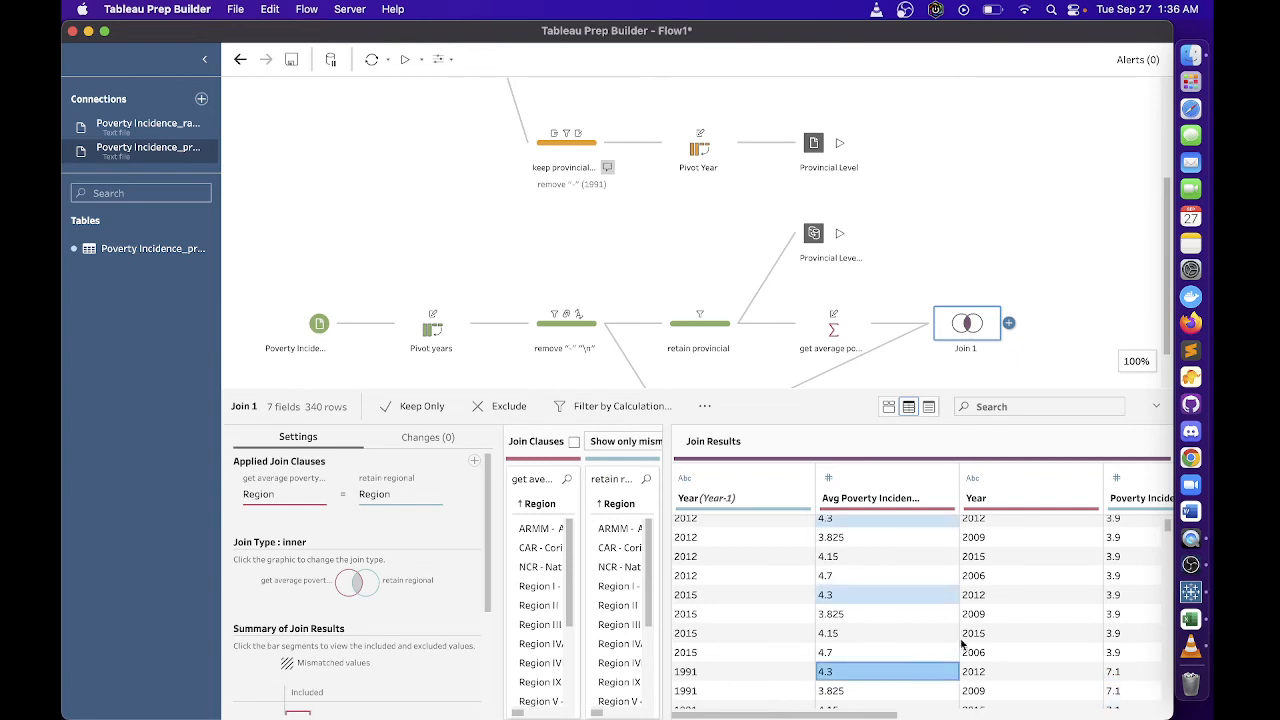
{"action": "scroll", "coordinate": [961, 645], "scroll_direction": "down", "scroll_amount": 5}
{"action": "left_click", "coordinate": [904, 614]}
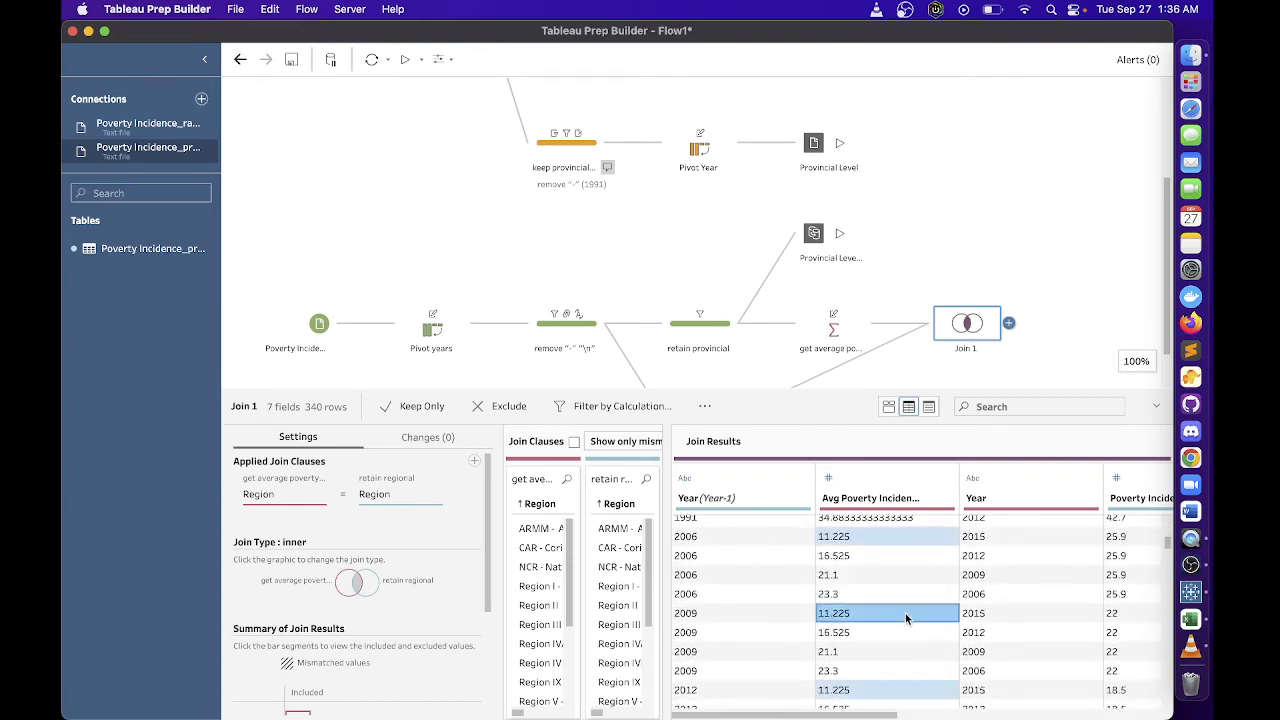
{"action": "left_click", "coordinate": [1126, 617]}
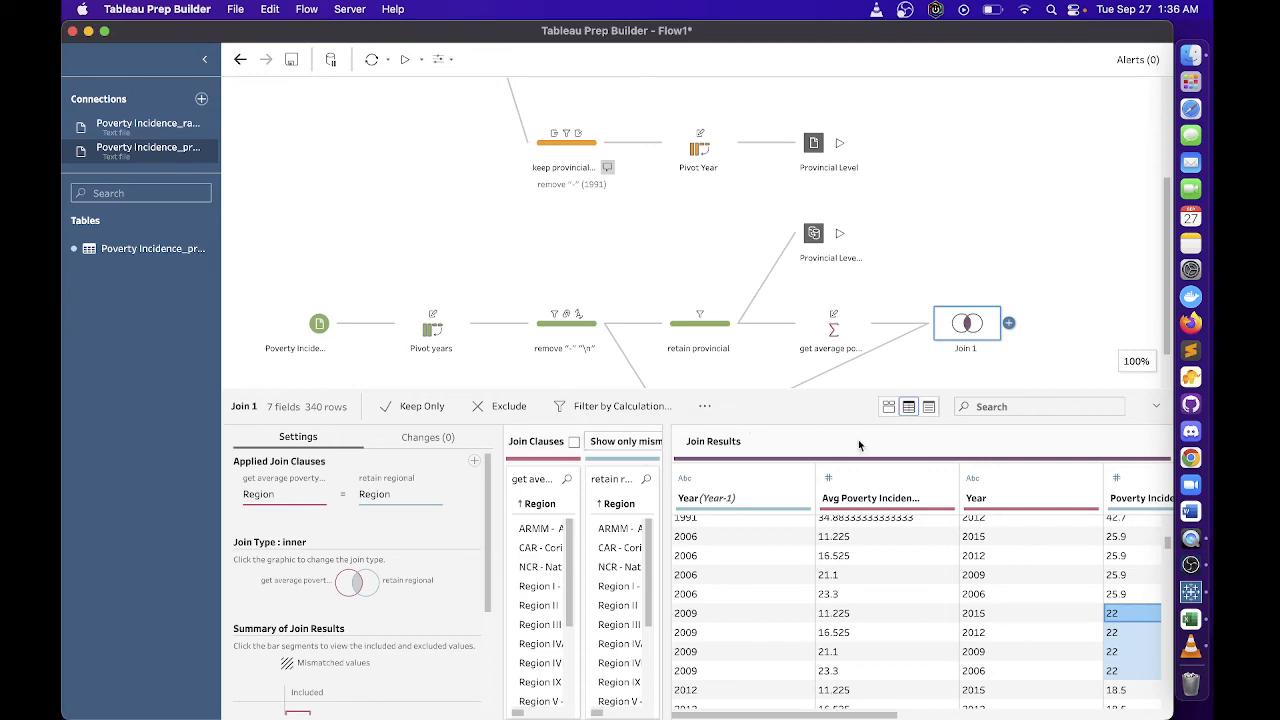
Add a clean step branching from the remove "-" "\n" step and keep only the rows whose Region is All
{"action": "left_click_drag", "start_coordinate": [864, 396], "coordinate": [872, 484]}
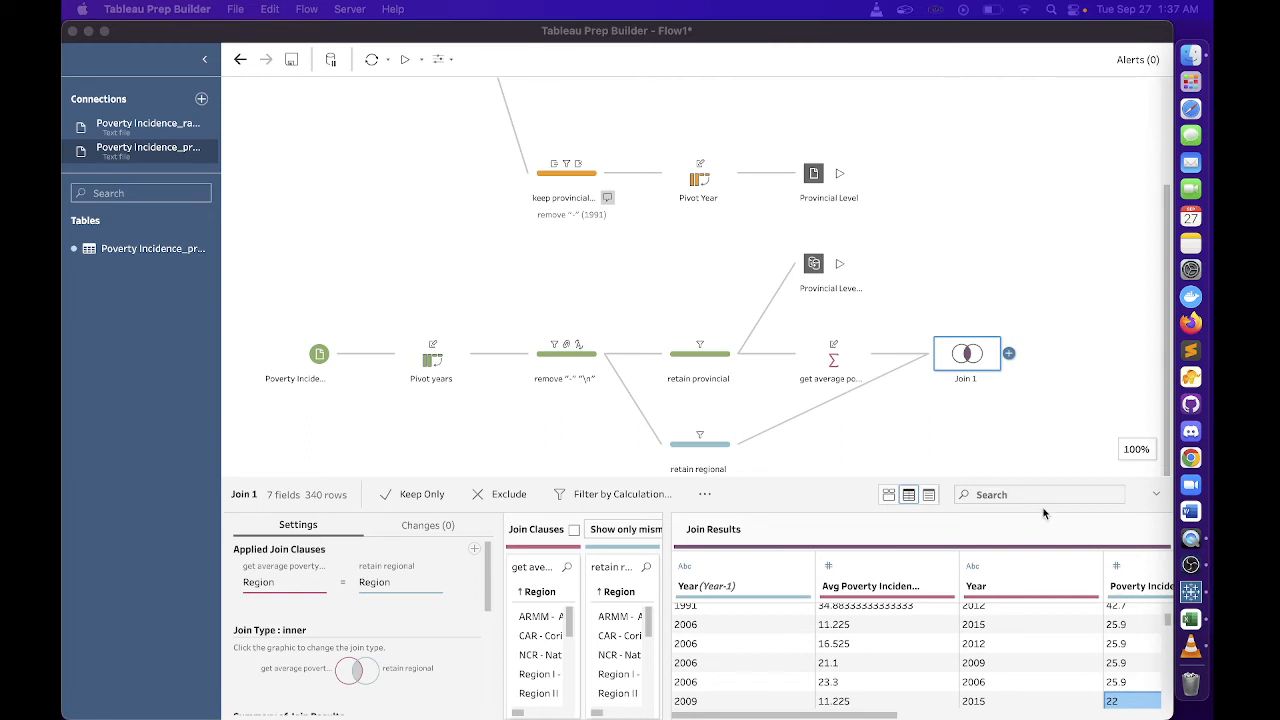
{"action": "left_click", "coordinate": [1010, 409]}
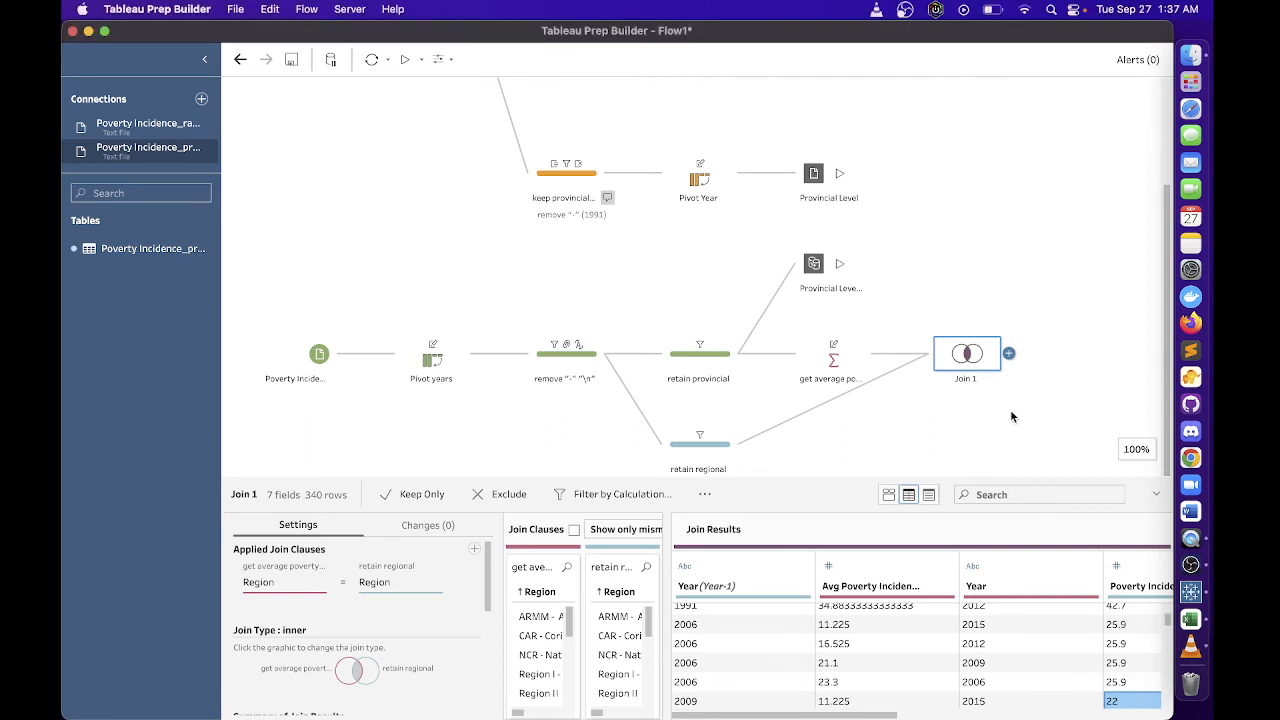
{"action": "left_click", "coordinate": [927, 434]}
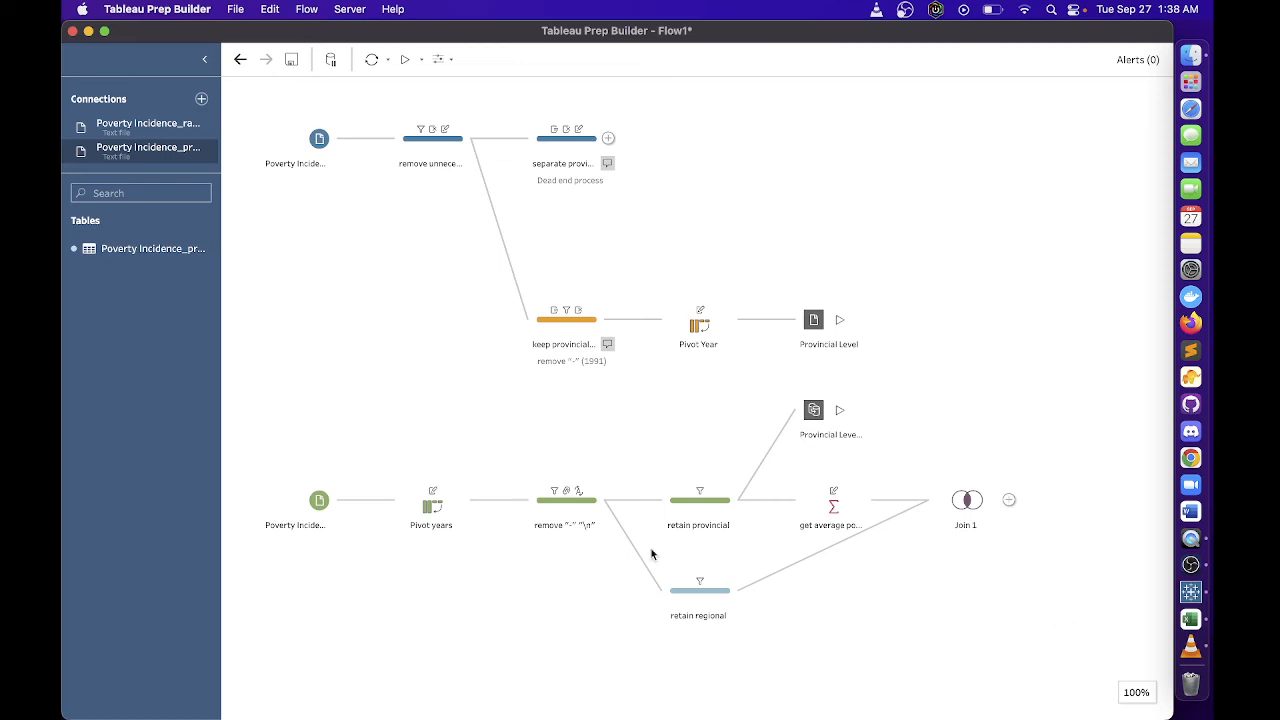
{"action": "left_click", "coordinate": [607, 500]}
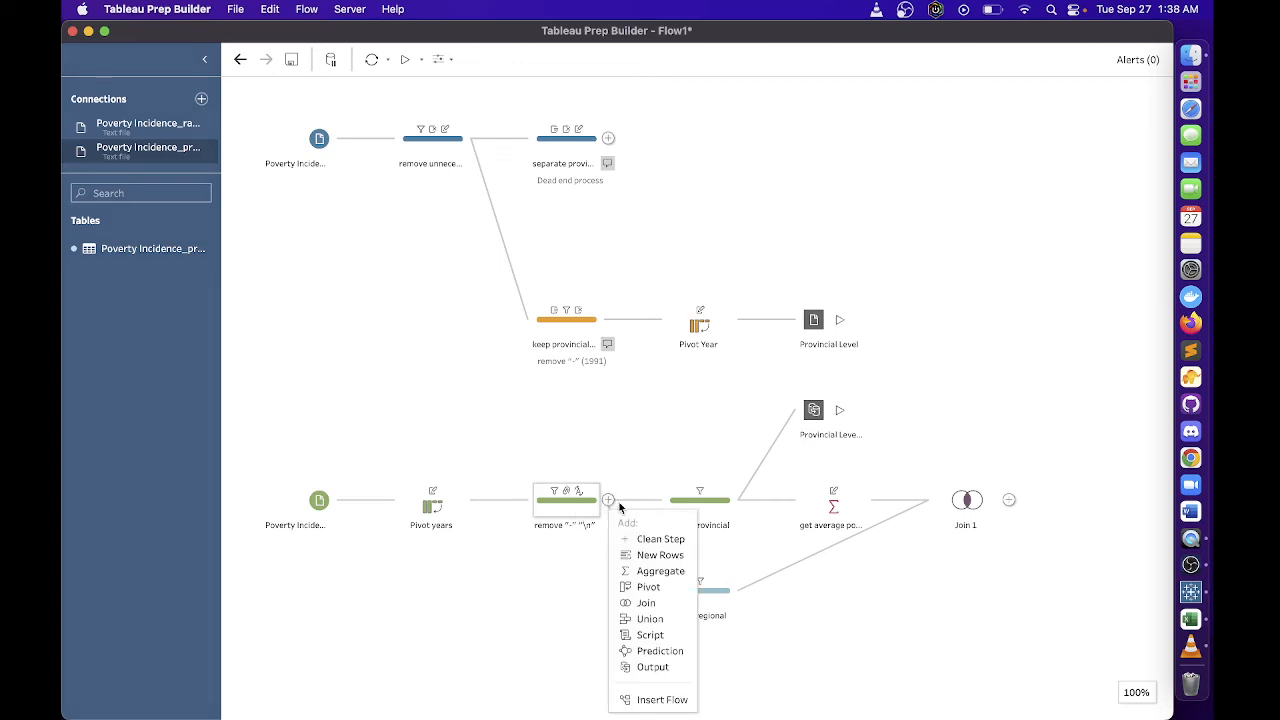
{"action": "left_click", "coordinate": [645, 541]}
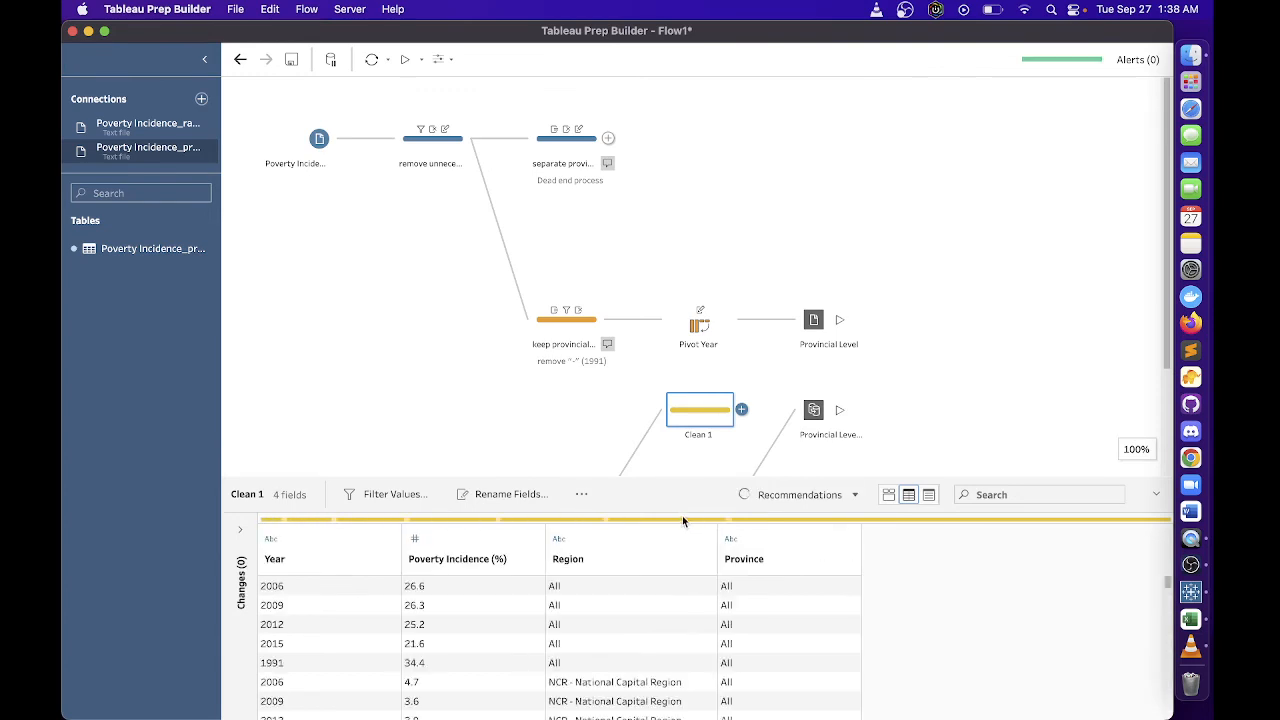
{"action": "left_click", "coordinate": [597, 585]}
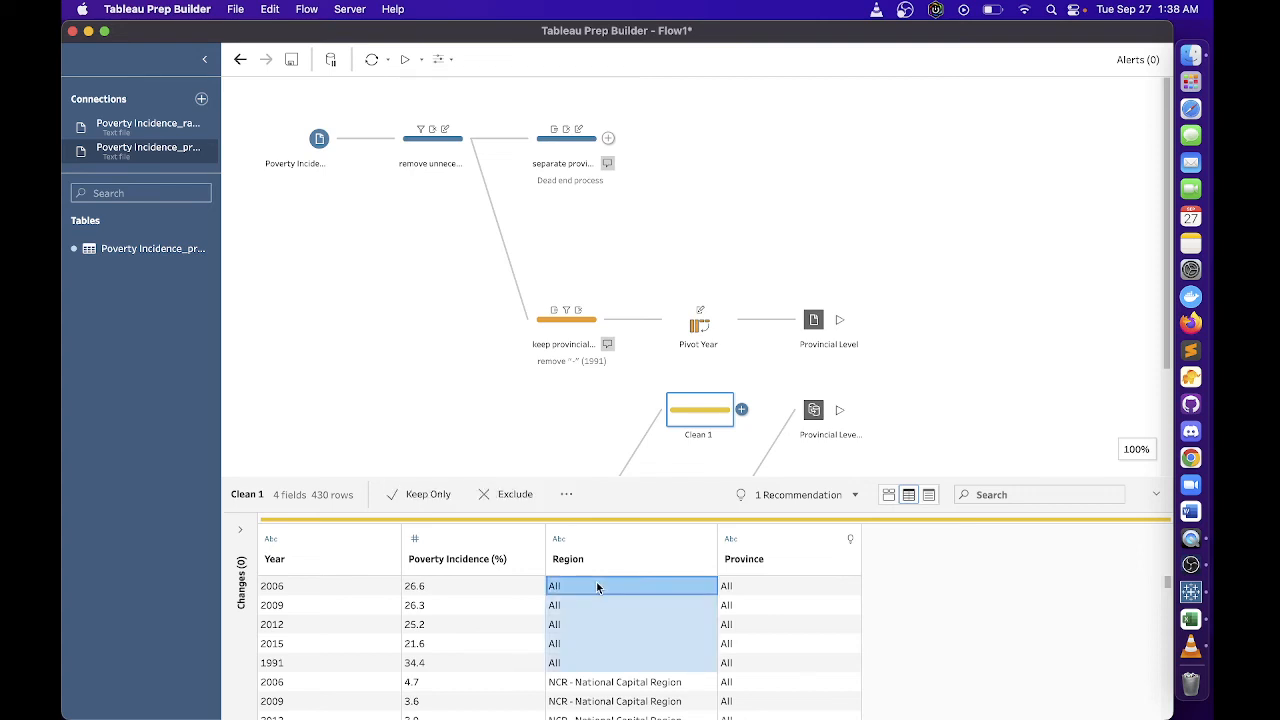
{"action": "left_click", "coordinate": [591, 666], "text": "shift"}
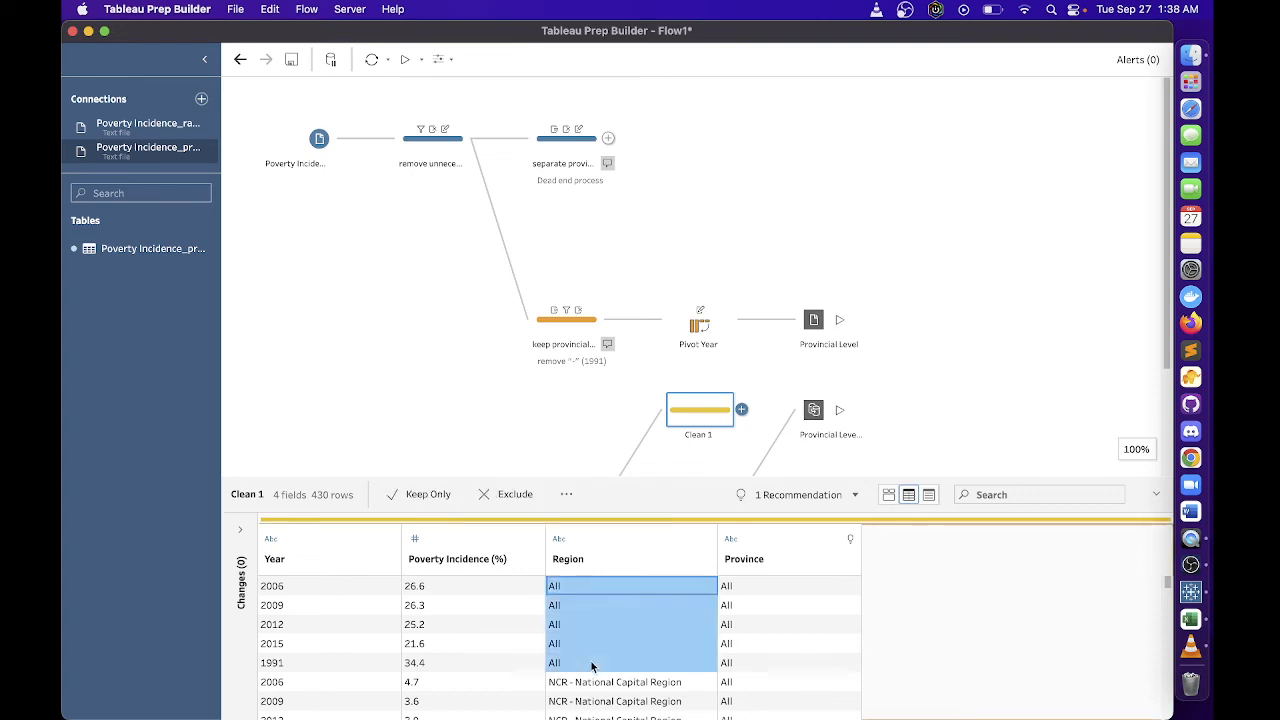
{"action": "right_click", "coordinate": [617, 611]}
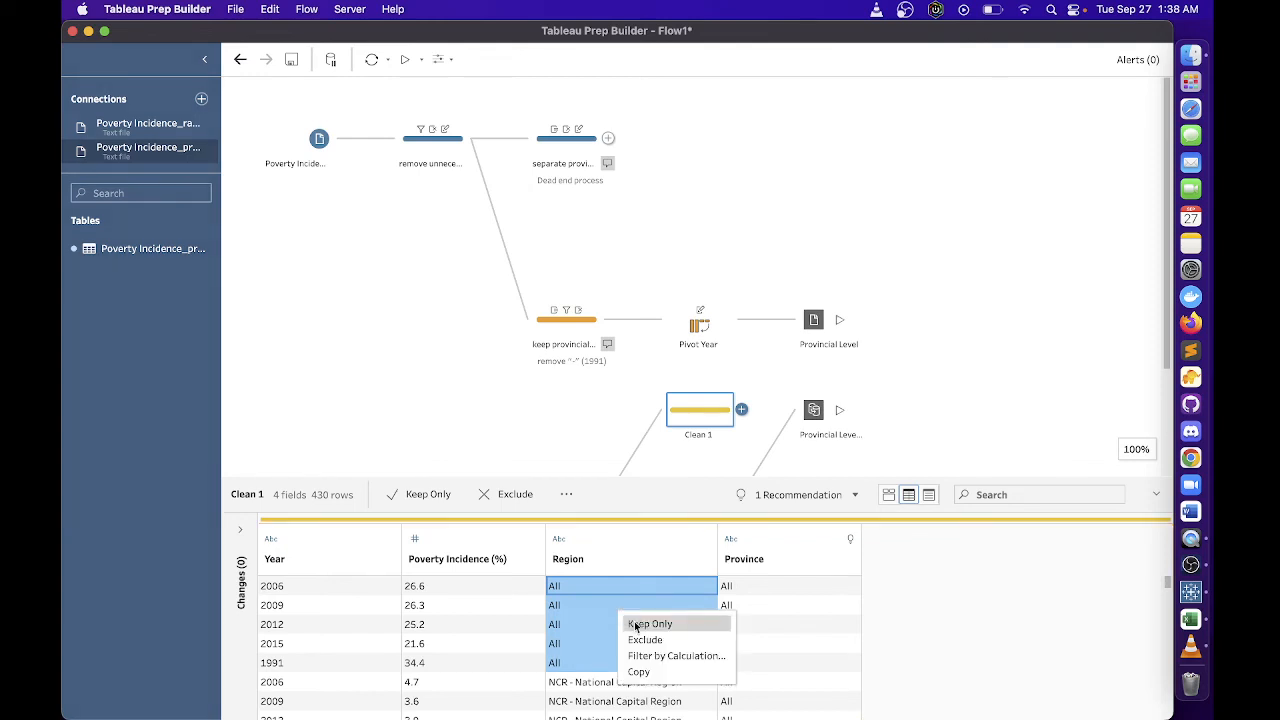
{"action": "left_click", "coordinate": [635, 626]}
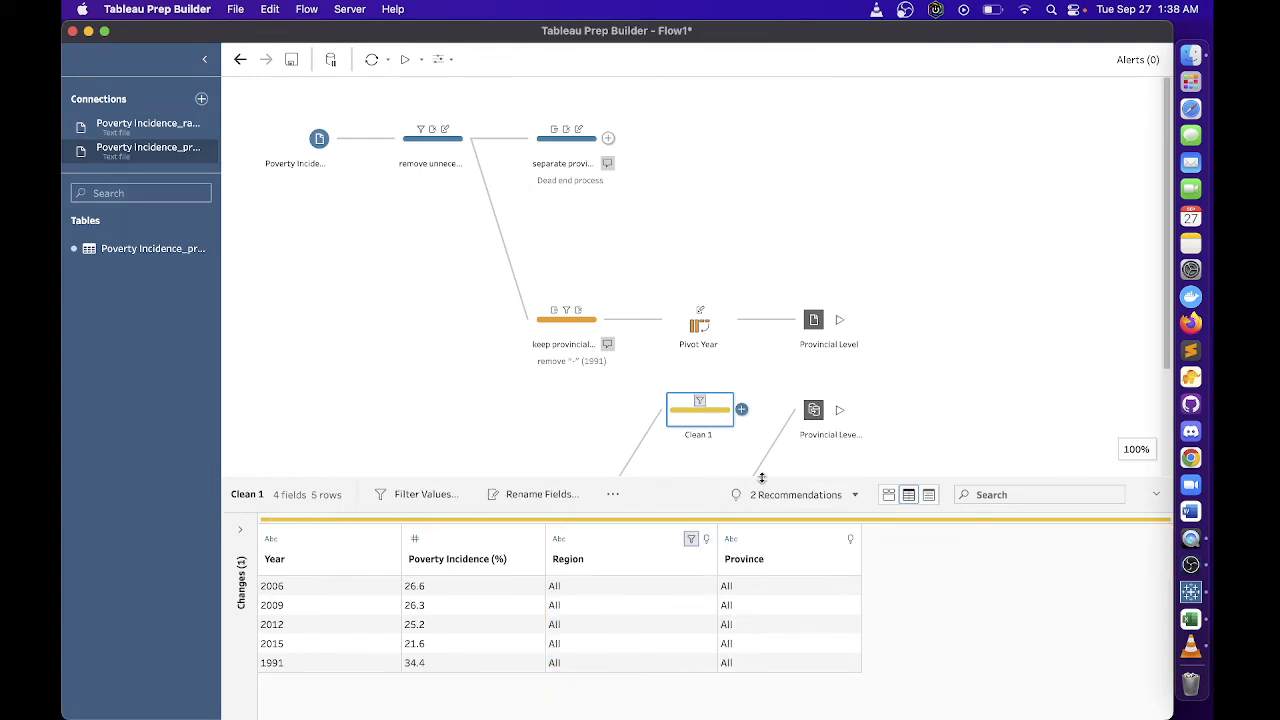
Rename the new clean step as "retain national"
{"action": "left_click_drag", "start_coordinate": [760, 479], "coordinate": [747, 649]}
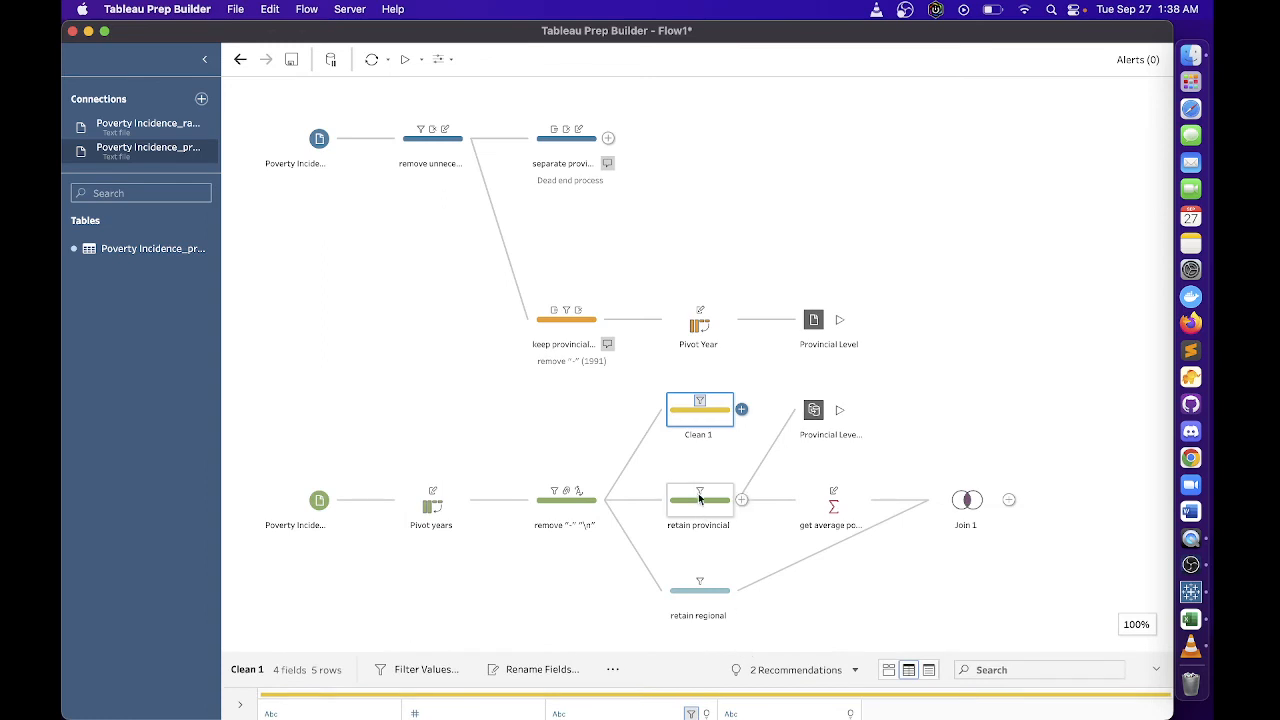
{"action": "double_click", "coordinate": [698, 436]}
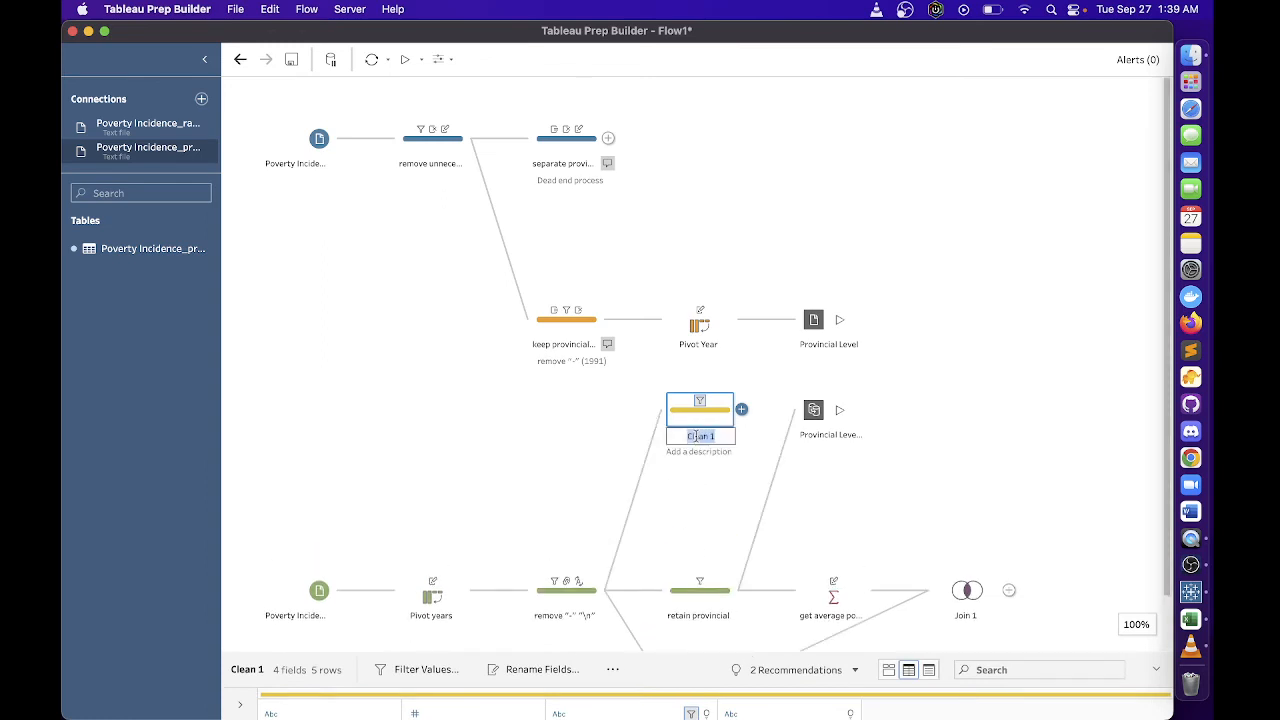
{"action": "type", "text": "retain national"}
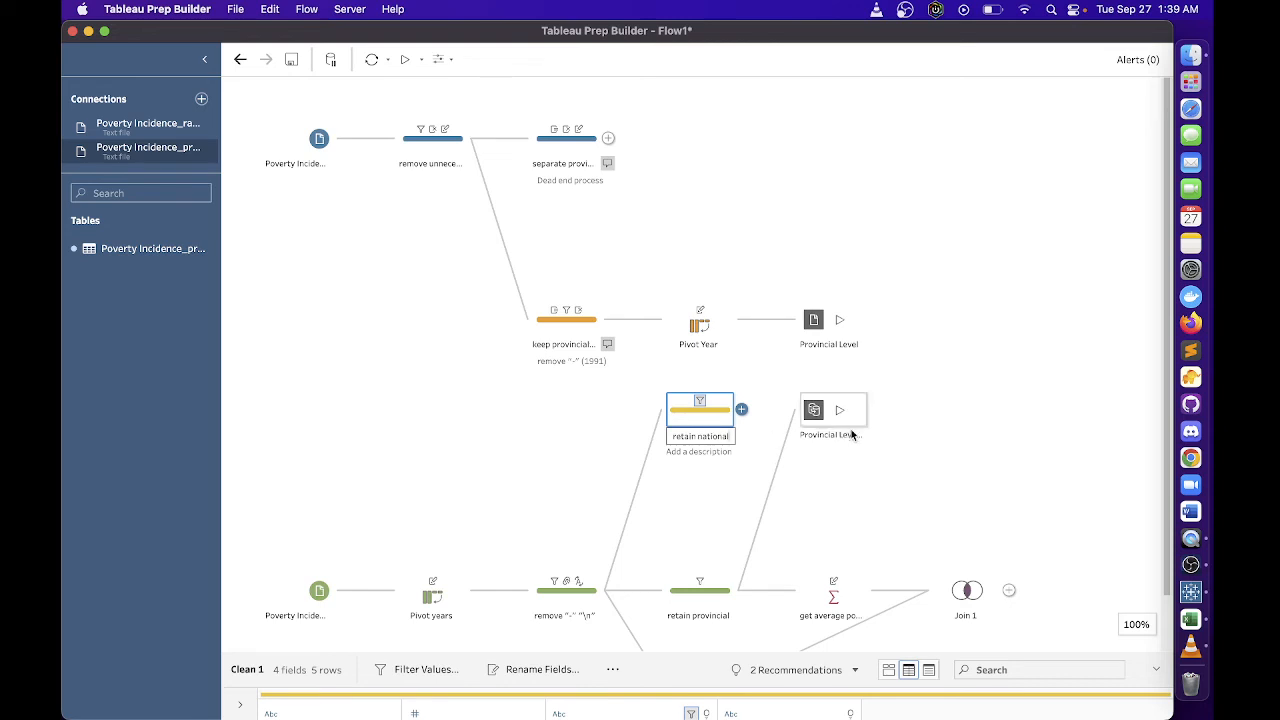
{"action": "left_click", "coordinate": [1030, 448]}
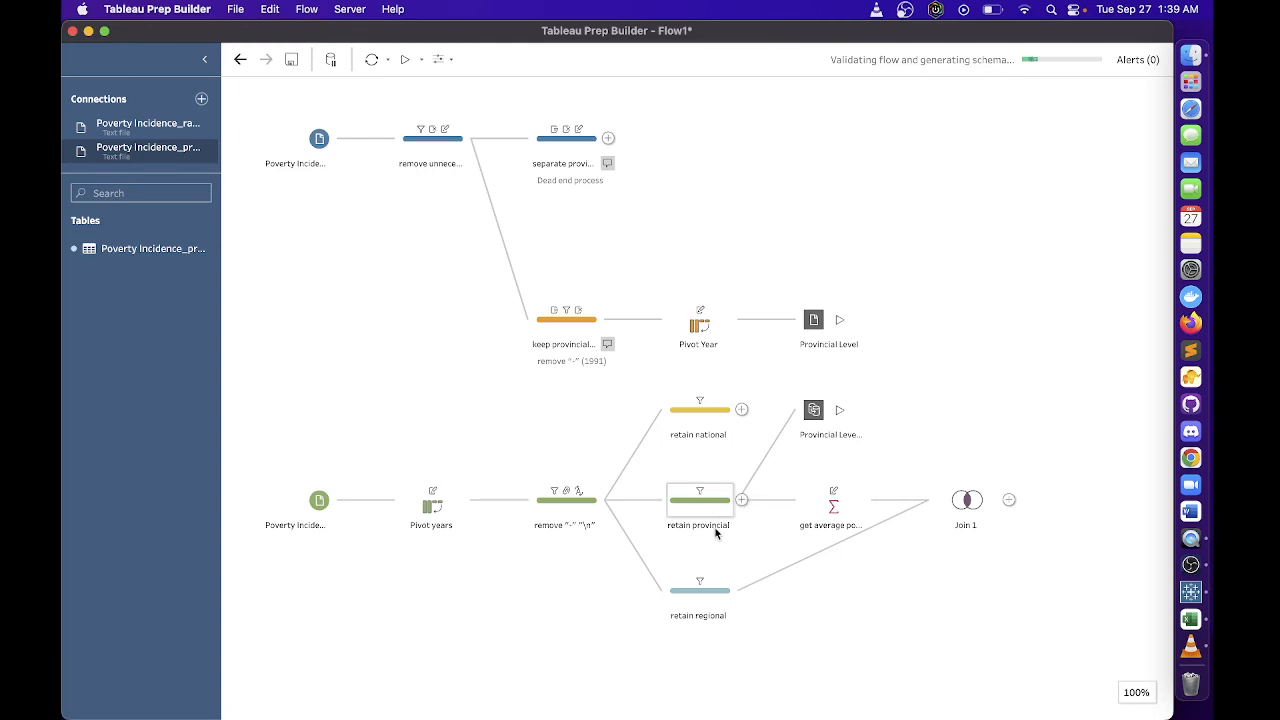
Union the retain national step with retain regional, and place the union and the retain national step below the regional branch
{"action": "left_click_drag", "start_coordinate": [716, 426], "coordinate": [722, 618]}
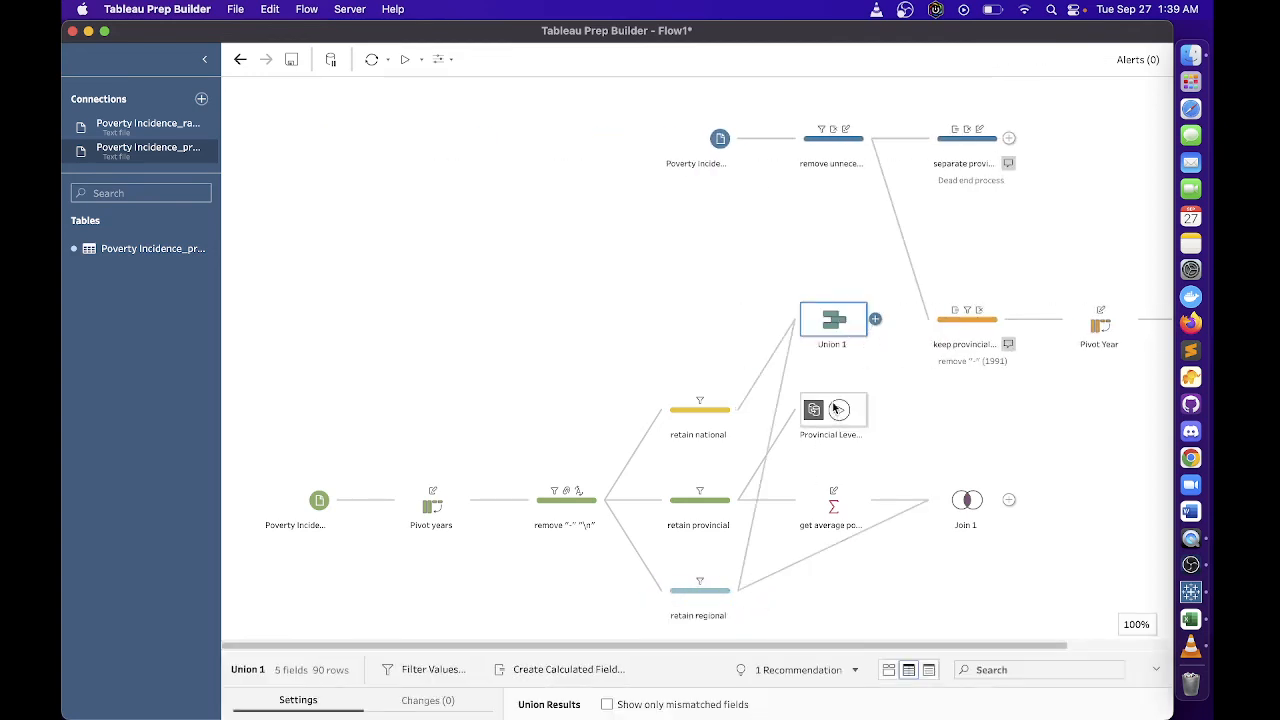
{"action": "left_click_drag", "start_coordinate": [833, 323], "coordinate": [829, 457]}
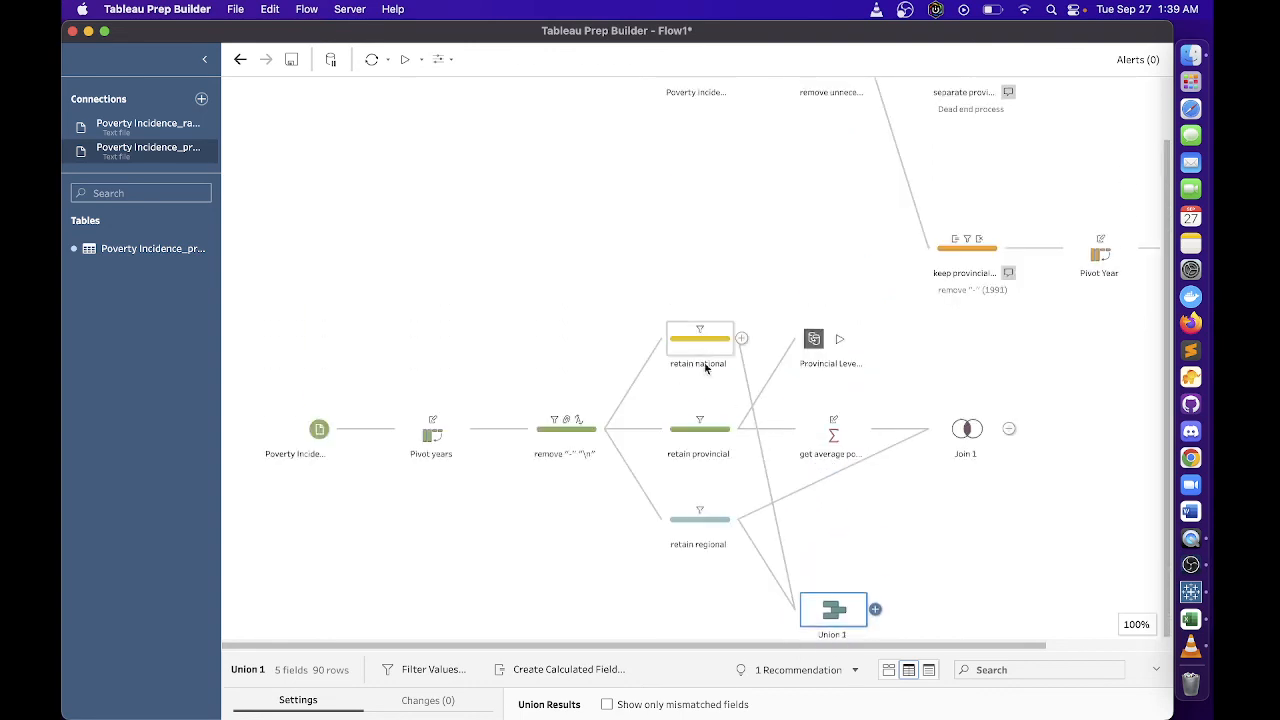
{"action": "left_click_drag", "start_coordinate": [705, 368], "coordinate": [690, 458]}
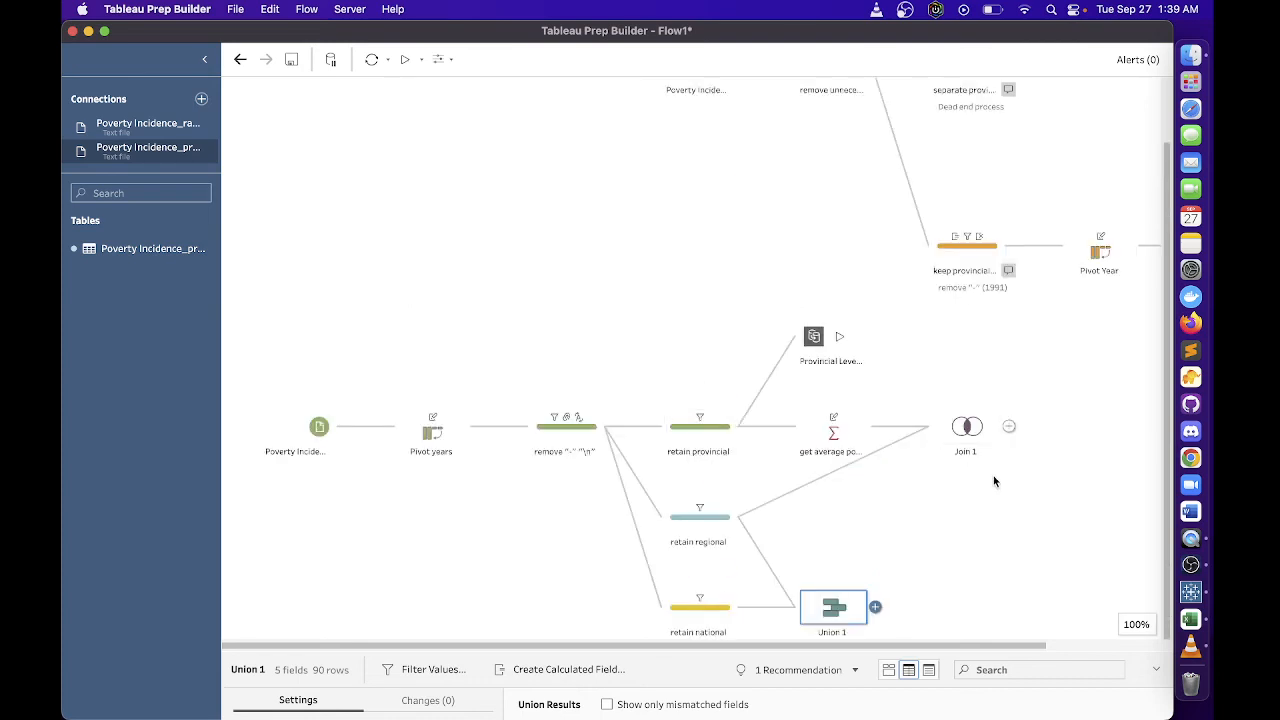
Move all steps of the first flow, from its input to the Provincial Level output, back into line above the second flow
{"action": "scroll", "coordinate": [1018, 397], "scroll_direction": "up", "scroll_amount": 2}
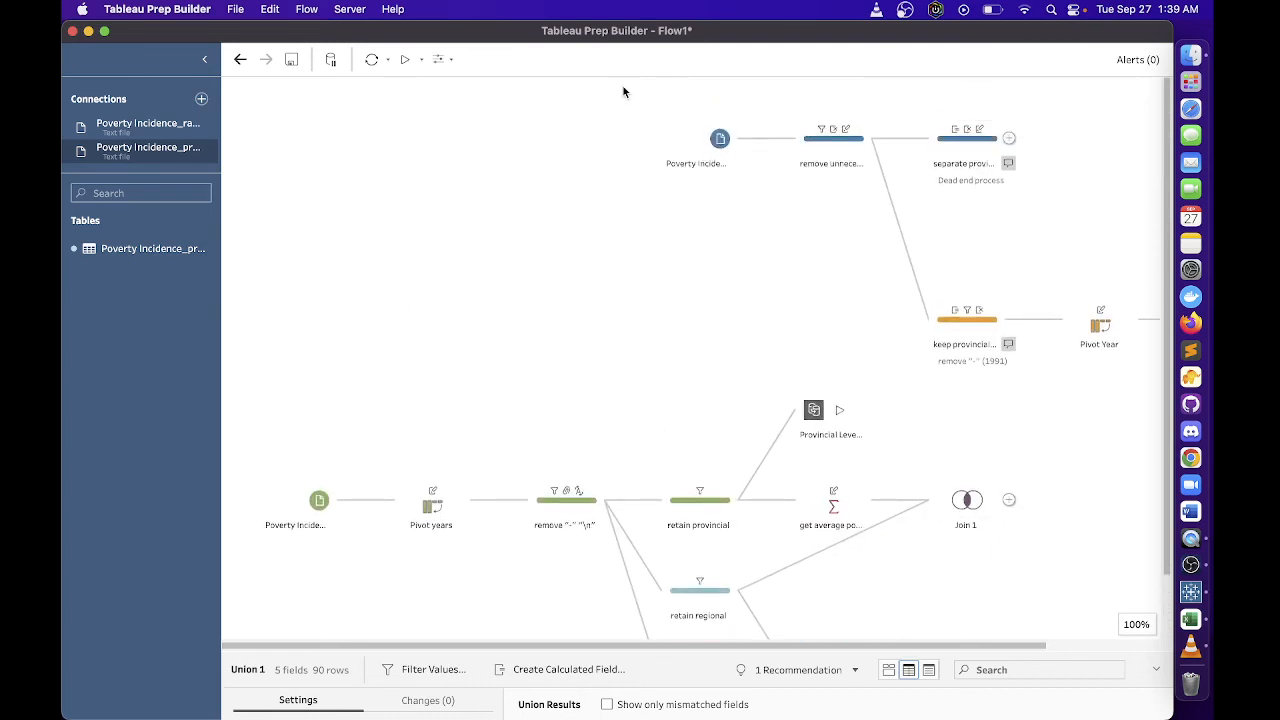
{"action": "left_click_drag", "start_coordinate": [686, 133], "coordinate": [1130, 366]}
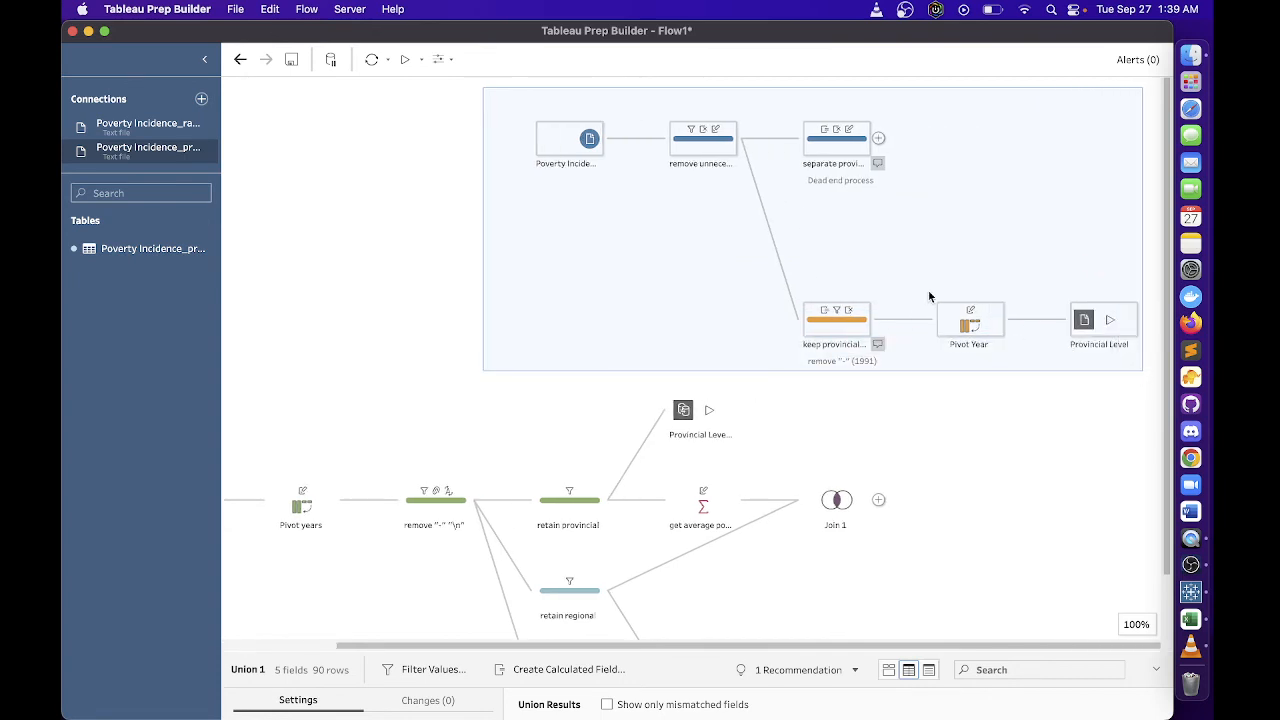
{"action": "left_click_drag", "start_coordinate": [559, 148], "coordinate": [266, 136]}
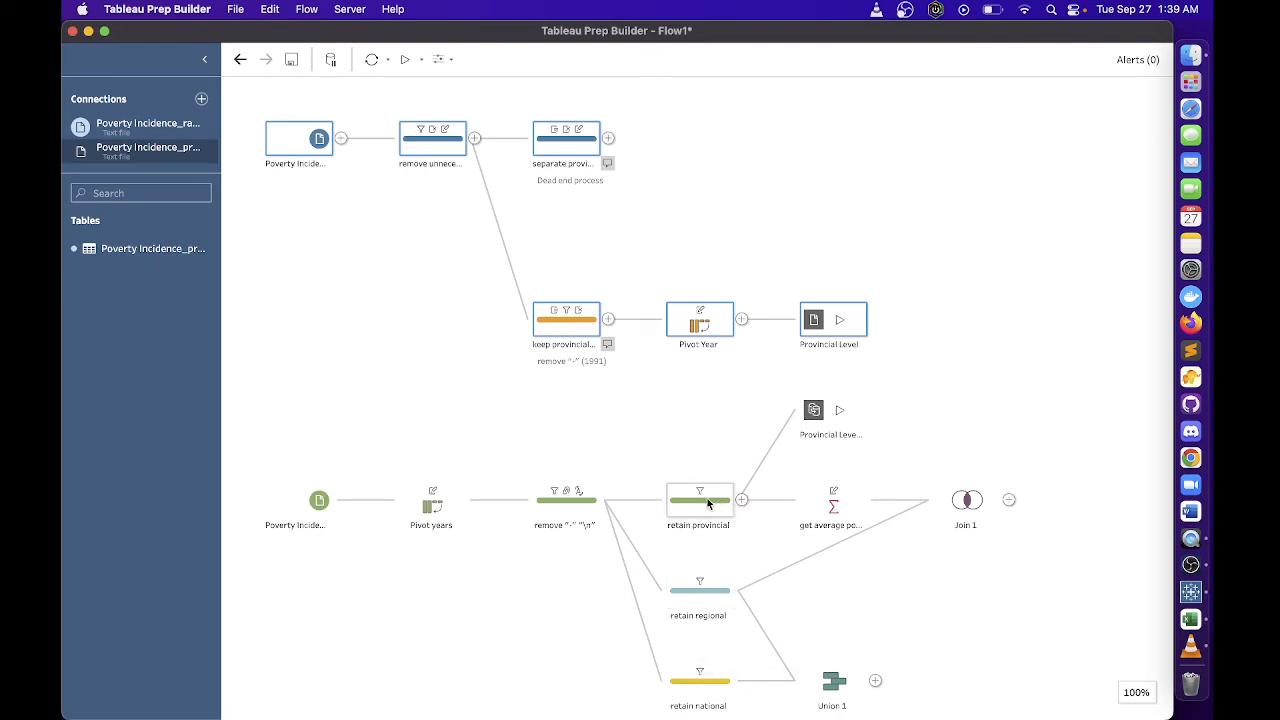
Union the retain provincial step with Union 1
{"action": "left_click_drag", "start_coordinate": [707, 498], "coordinate": [836, 705]}
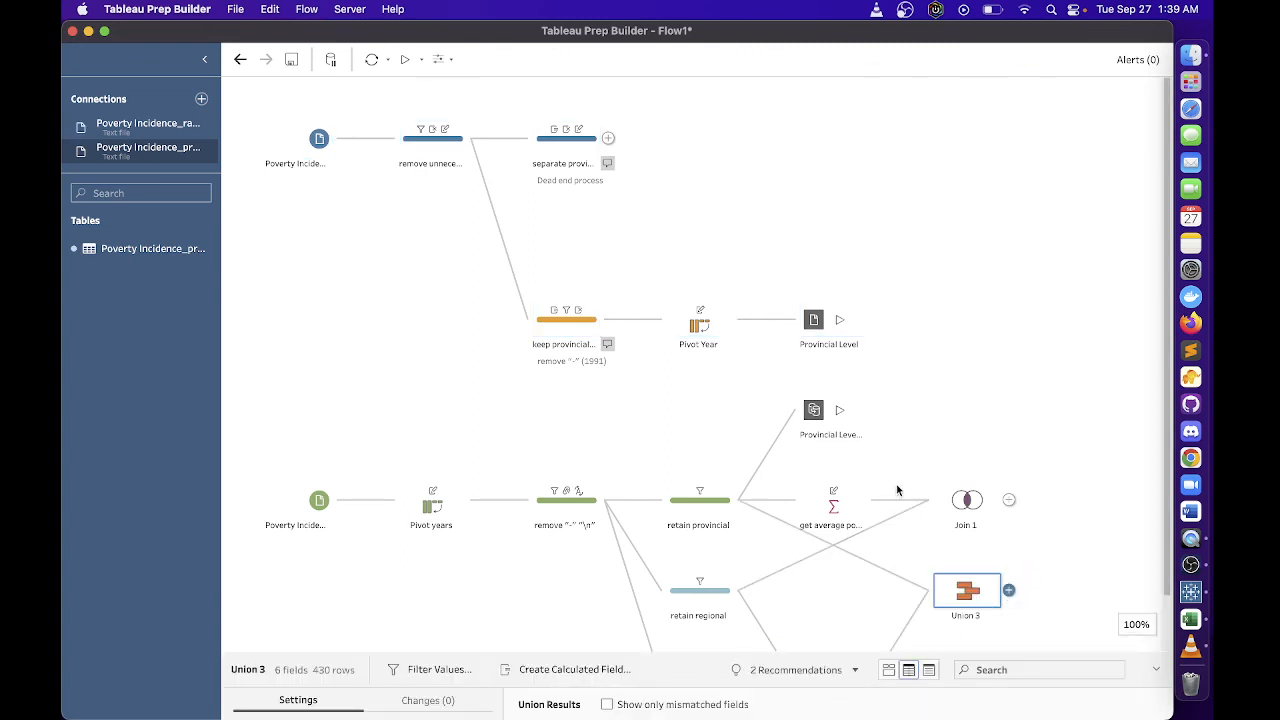
{"action": "left_click", "coordinate": [1021, 528]}
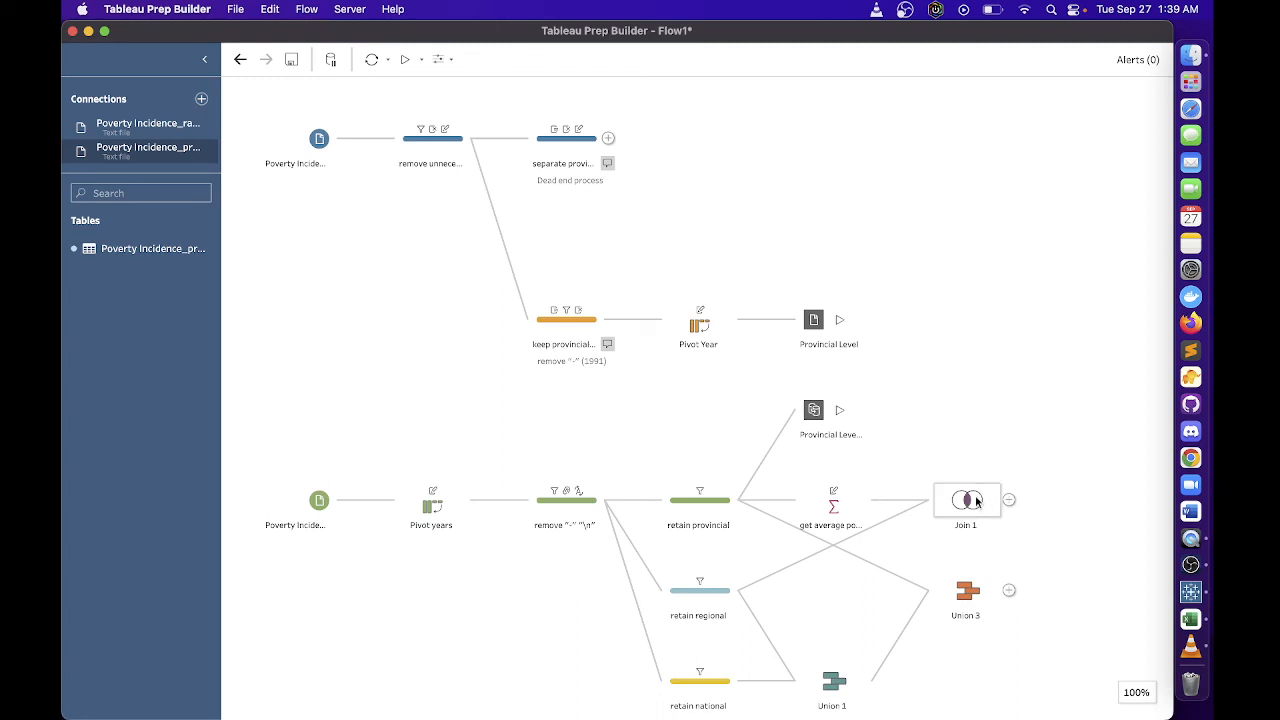
Rename Join 1 as "compare derived regional values vs dataset regional values"
{"action": "double_click", "coordinate": [969, 525]}
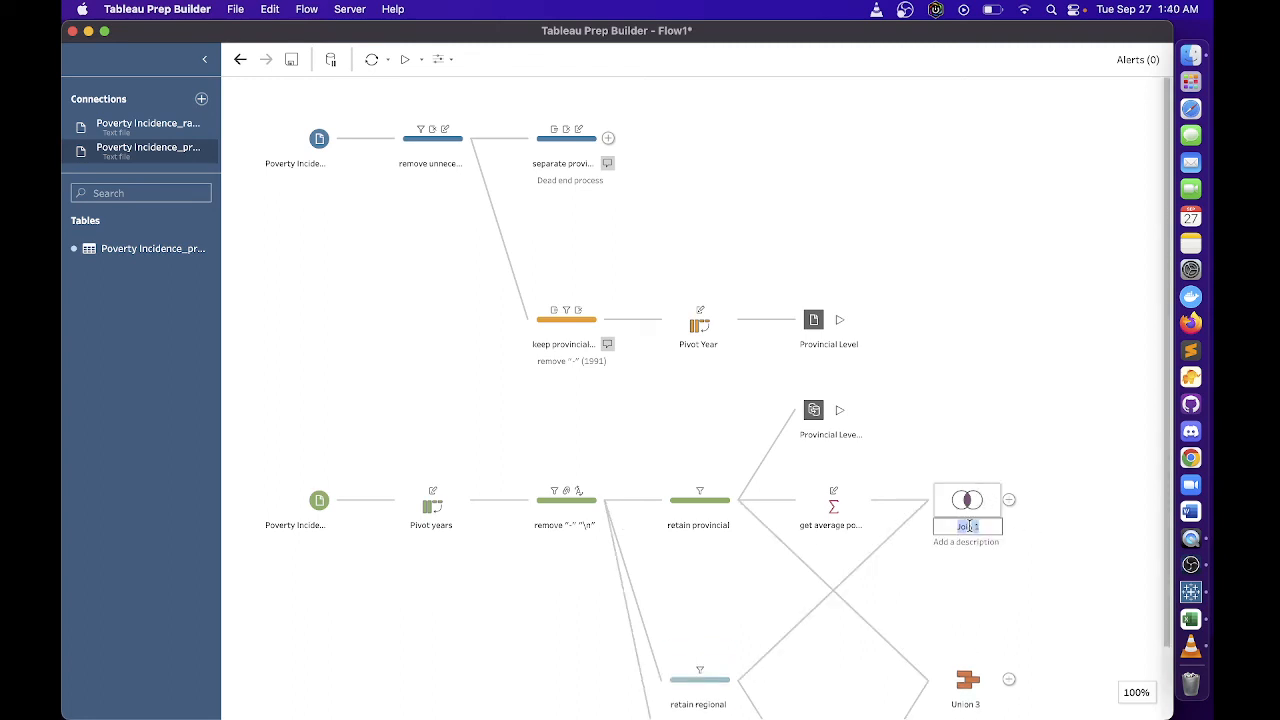
{"action": "type", "text": "compara"}
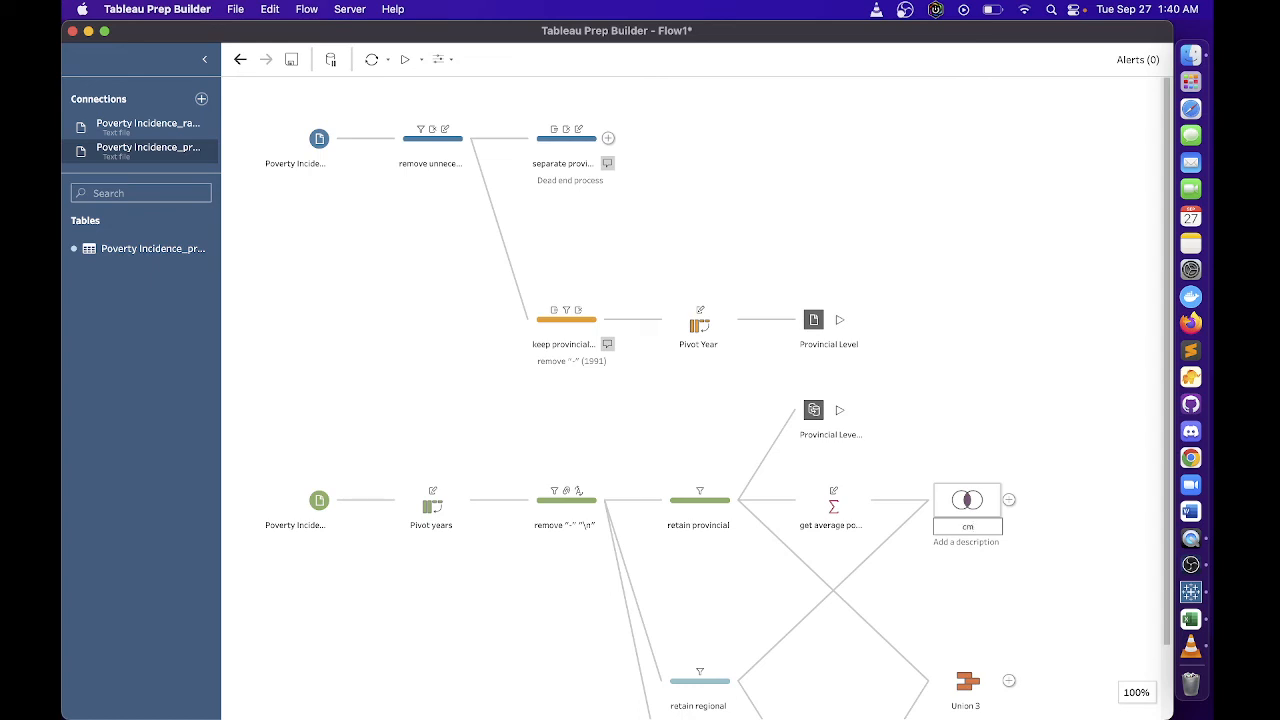
{"action": "type", "text": " r"}
{"action": "key", "text": "BackSpace"}
{"action": "type", "text": "d"}
{"action": "type", "text": "erived re"}
{"action": "type", "text": "gional"}
{"action": "type", "text": " values vs"}
{"action": "type", "text": " dataset re"}
{"action": "type", "text": "gional valu"}
{"action": "type", "text": "es"}
{"action": "key", "text": "Return"}
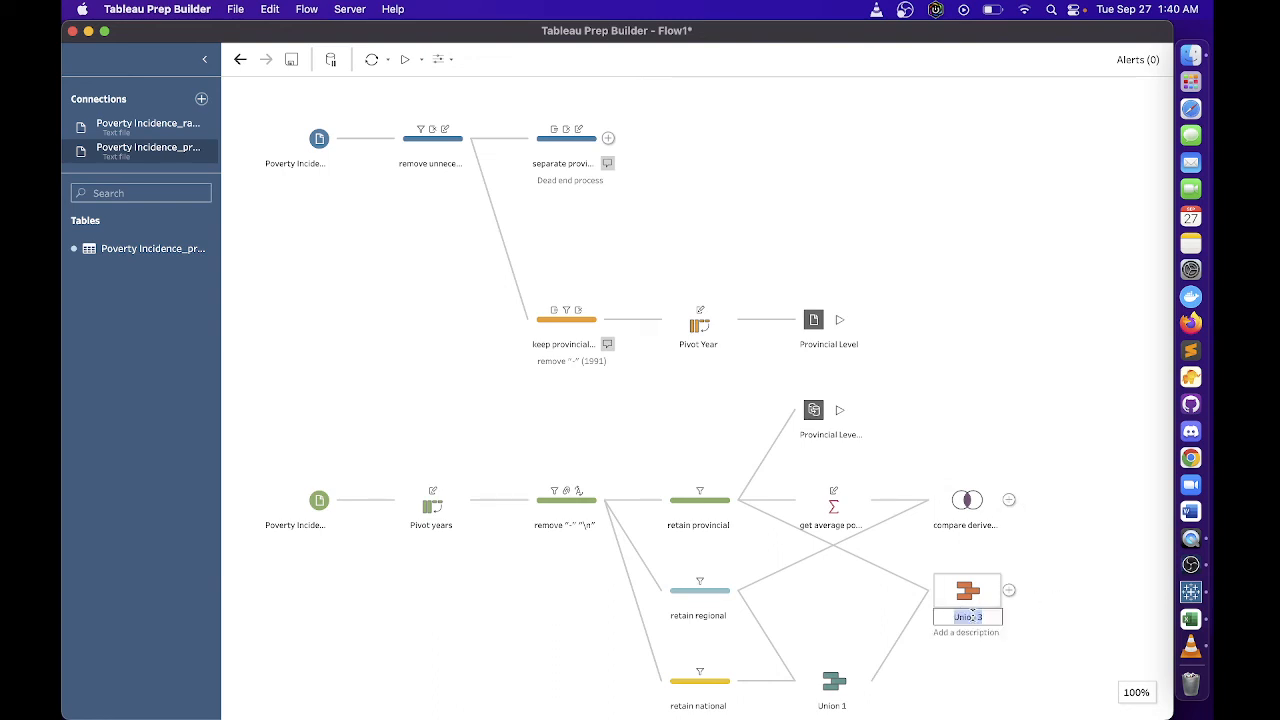
Rename the Union 3 step as "all levels", and delete that step from the flow
{"action": "type", "text": "all levels"}
{"action": "left_click", "coordinate": [1005, 632]}
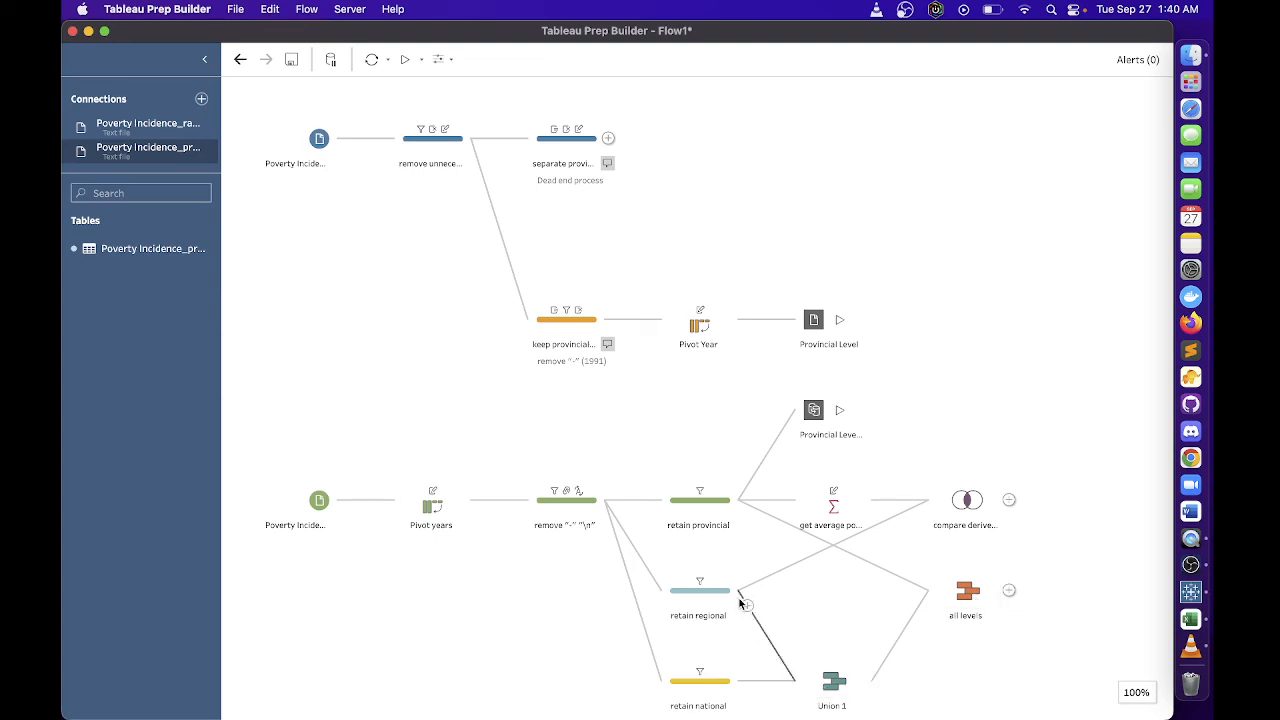
{"action": "left_click", "coordinate": [966, 603]}
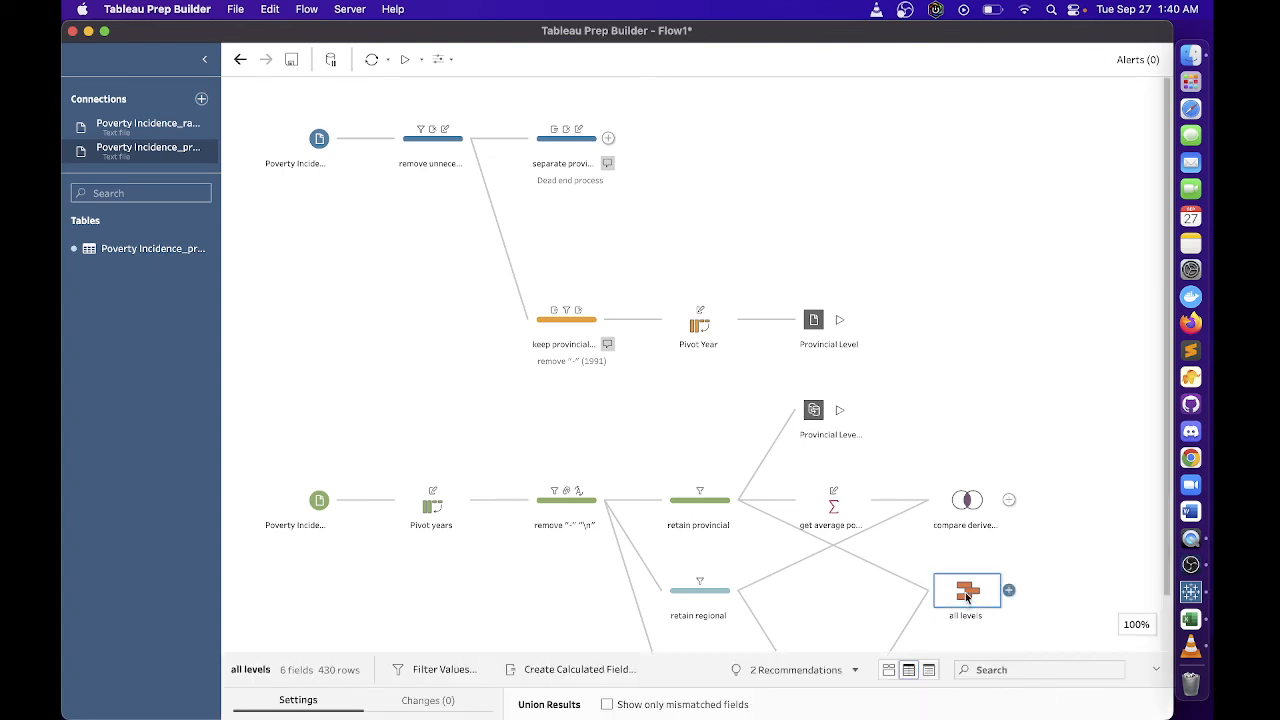
{"action": "key", "text": "Delete"}
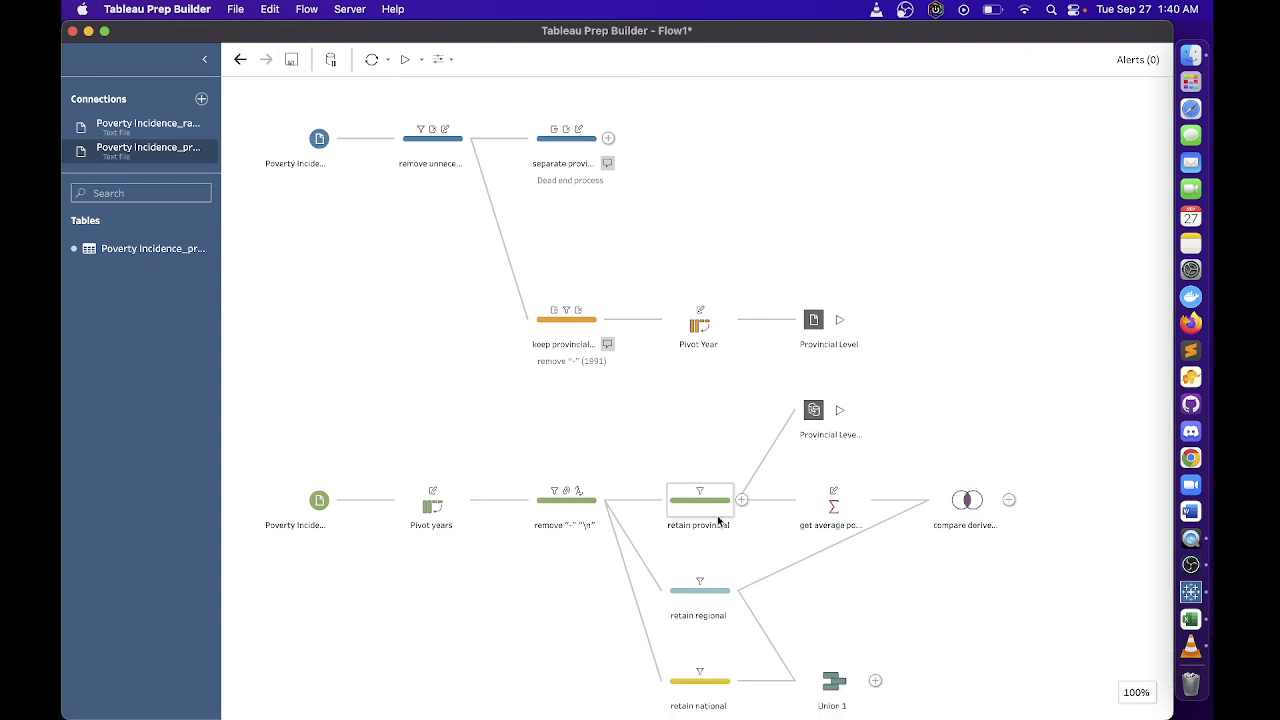
Recreate the union that combines retain provincial with the national and regional rows of Union 1
{"action": "left_click_drag", "start_coordinate": [712, 514], "coordinate": [837, 710]}
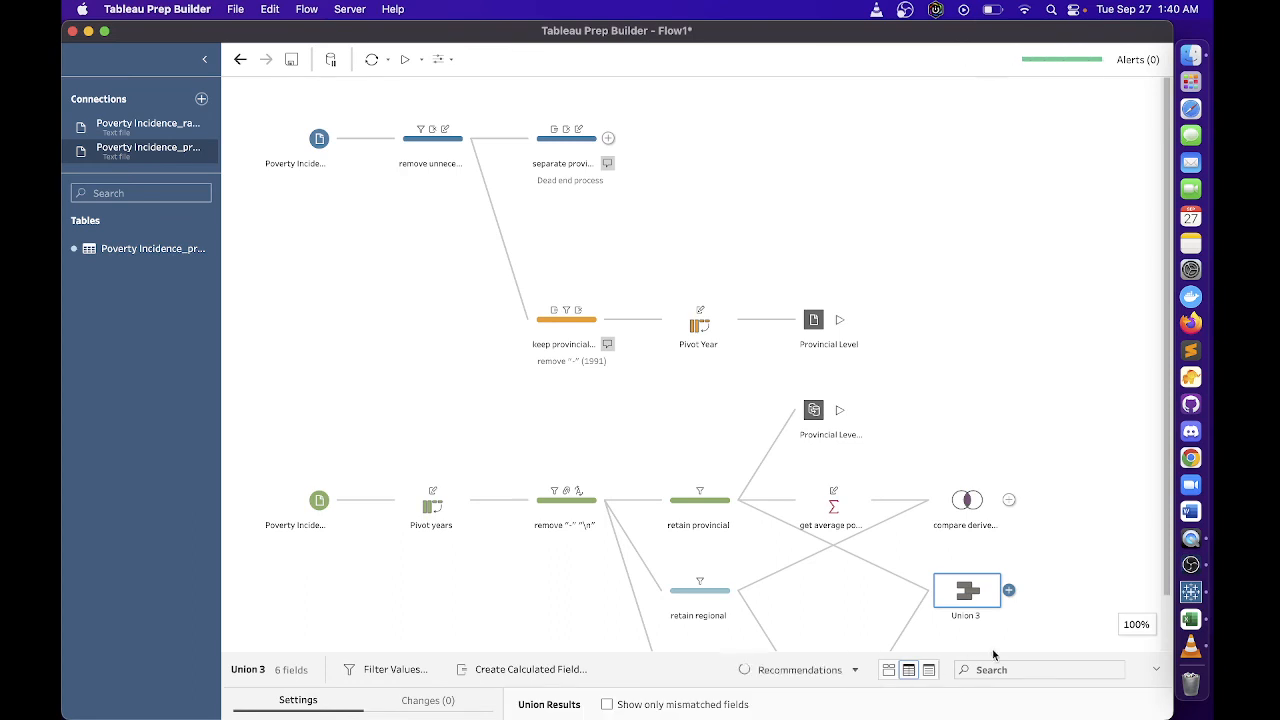
{"action": "scroll", "coordinate": [1006, 617], "scroll_direction": "down", "scroll_amount": 2}
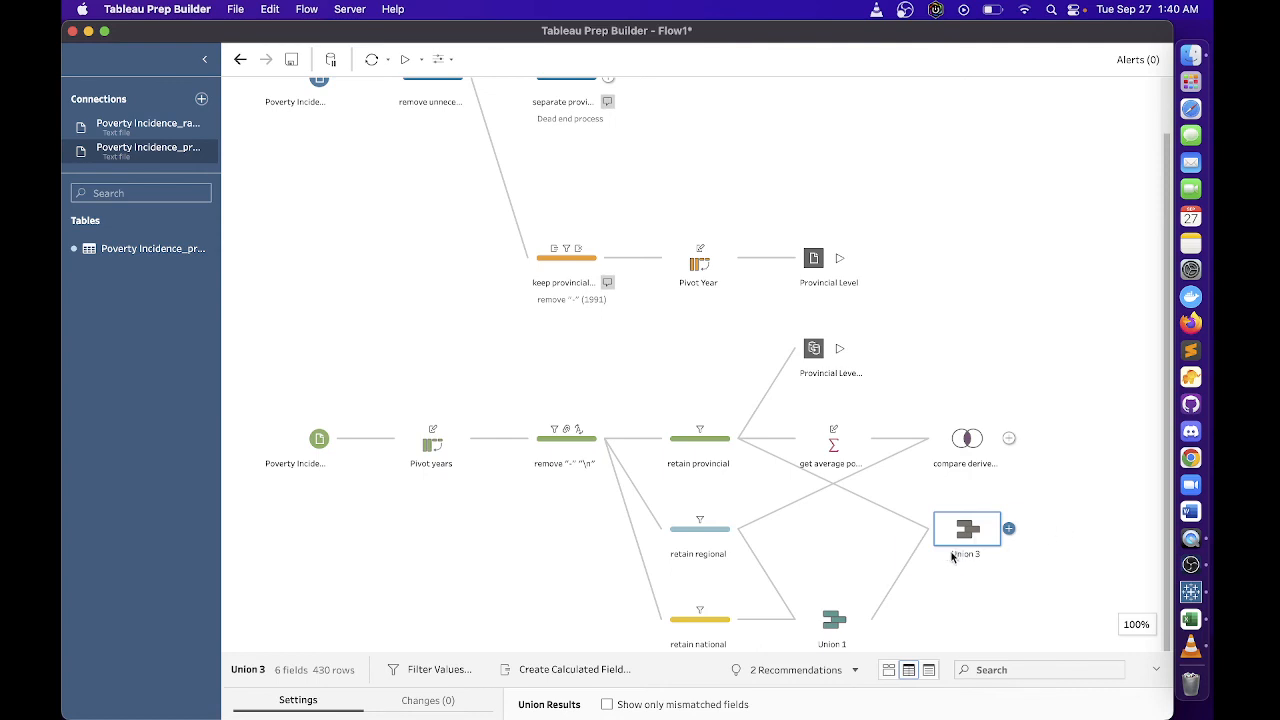
Delete the Union 3 step from the flow
{"action": "mouse_move", "coordinate": [951, 557]}
{"action": "left_mouse_down"}
{"action": "mouse_move", "coordinate": [920, 591]}
{"action": "mouse_move", "coordinate": [967, 540]}
{"action": "left_mouse_up"}
{"action": "key", "text": "Delete"}
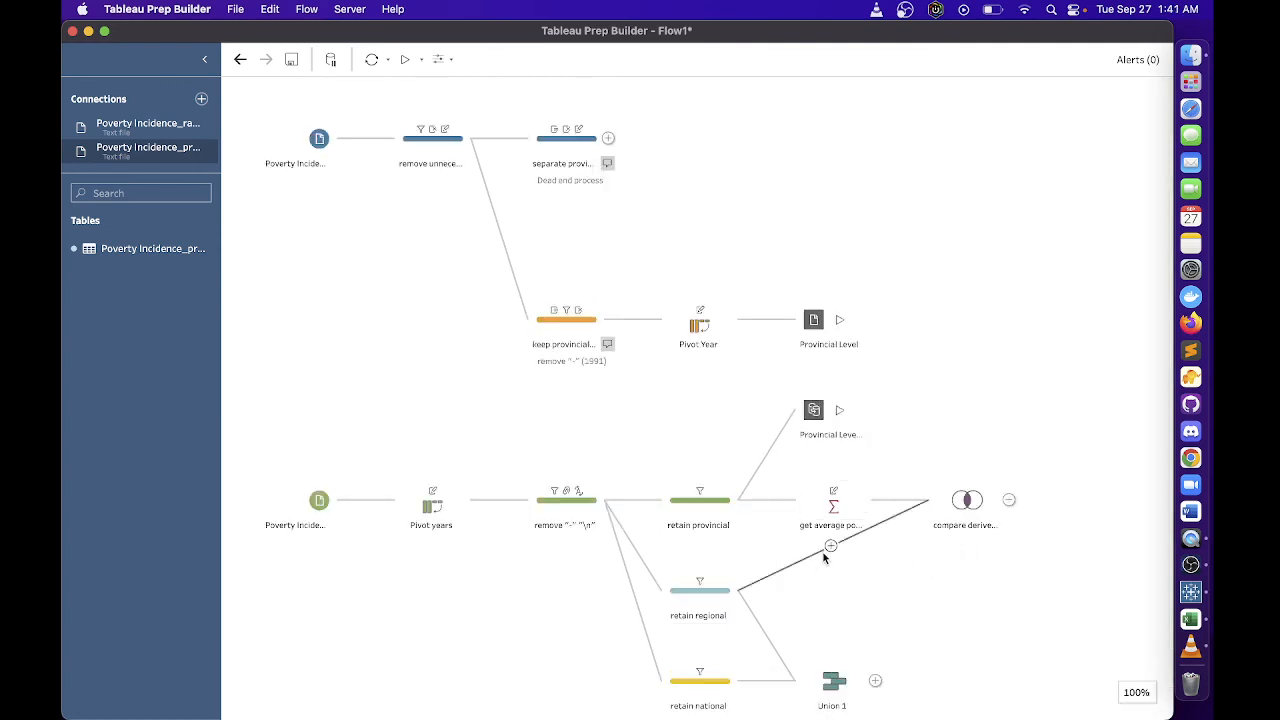
{"action": "left_click", "coordinate": [741, 499]}
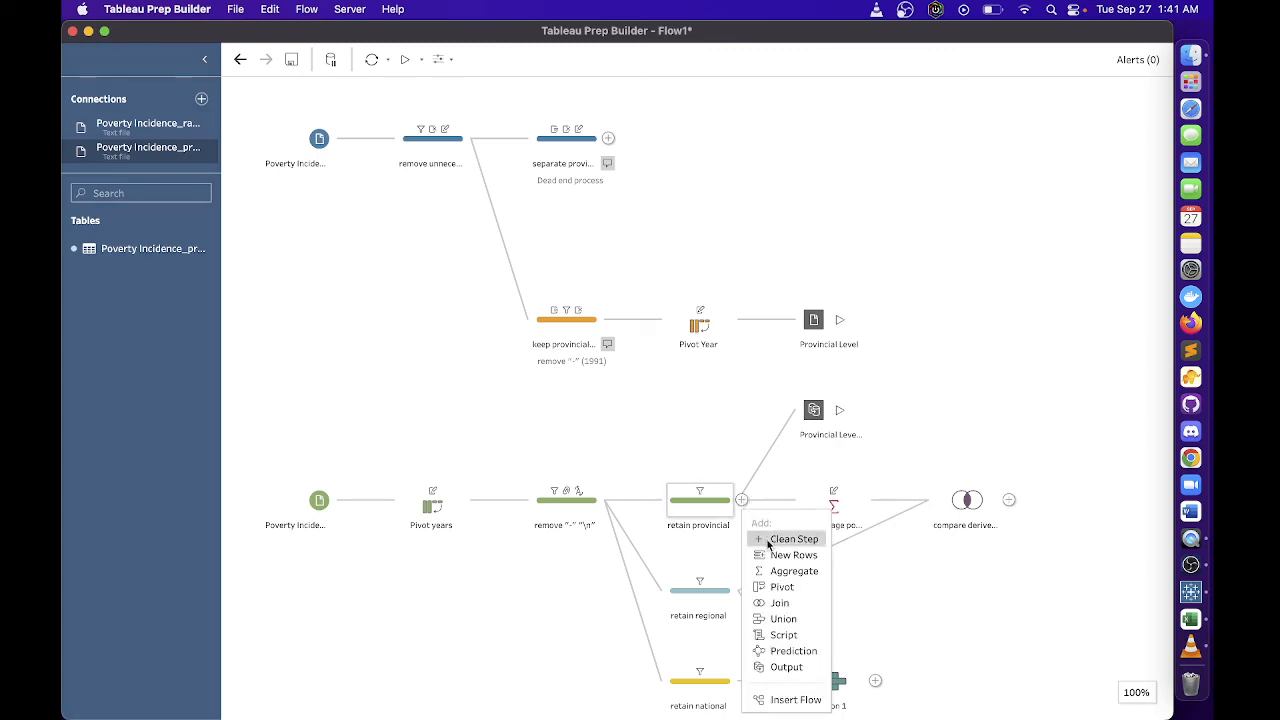
{"action": "left_click", "coordinate": [782, 618]}
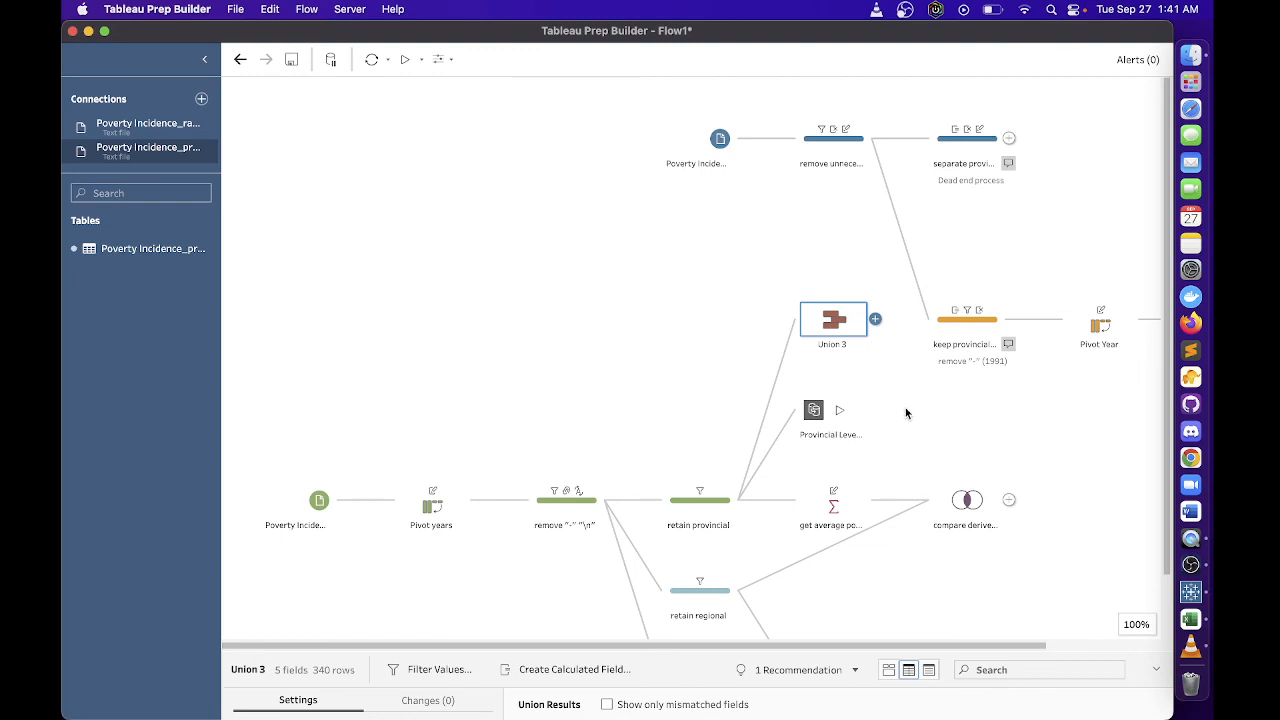
{"action": "key", "text": "super+z"}
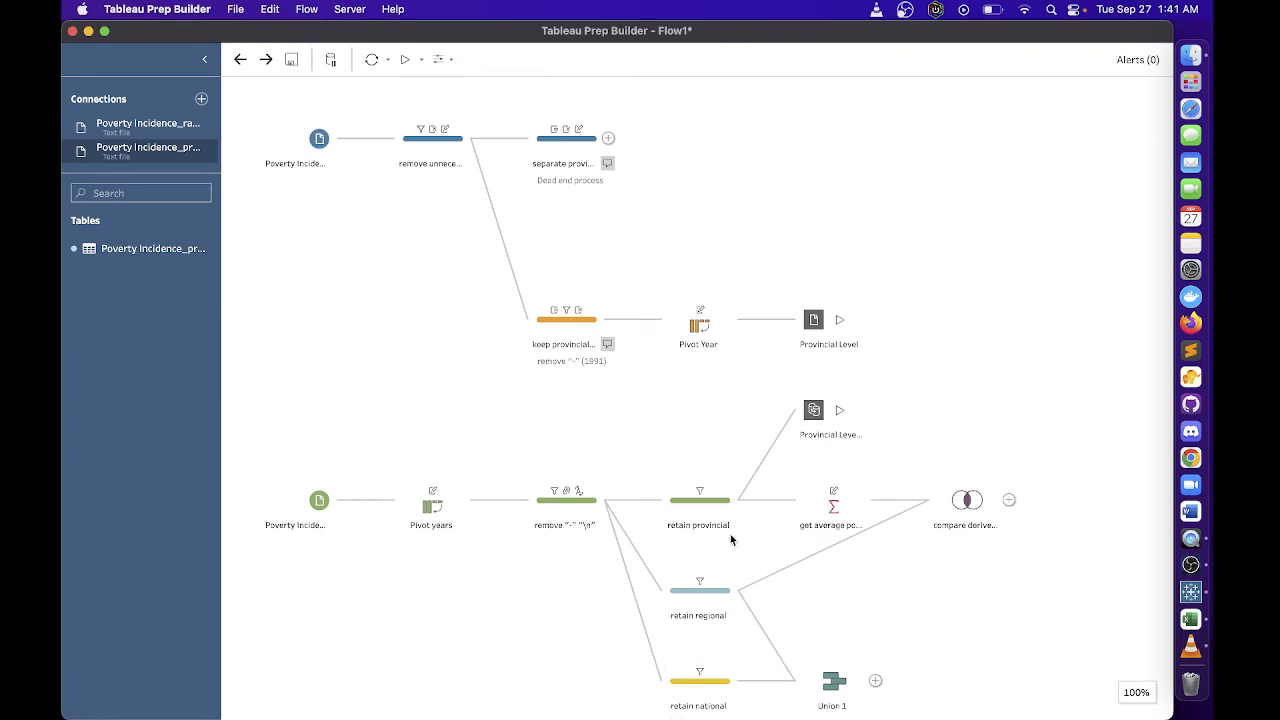
Add retain provincial as an input of Union 1 and rename that union step as "all levels"
{"action": "left_click_drag", "start_coordinate": [706, 502], "coordinate": [772, 678]}
{"action": "double_click", "coordinate": [835, 707]}
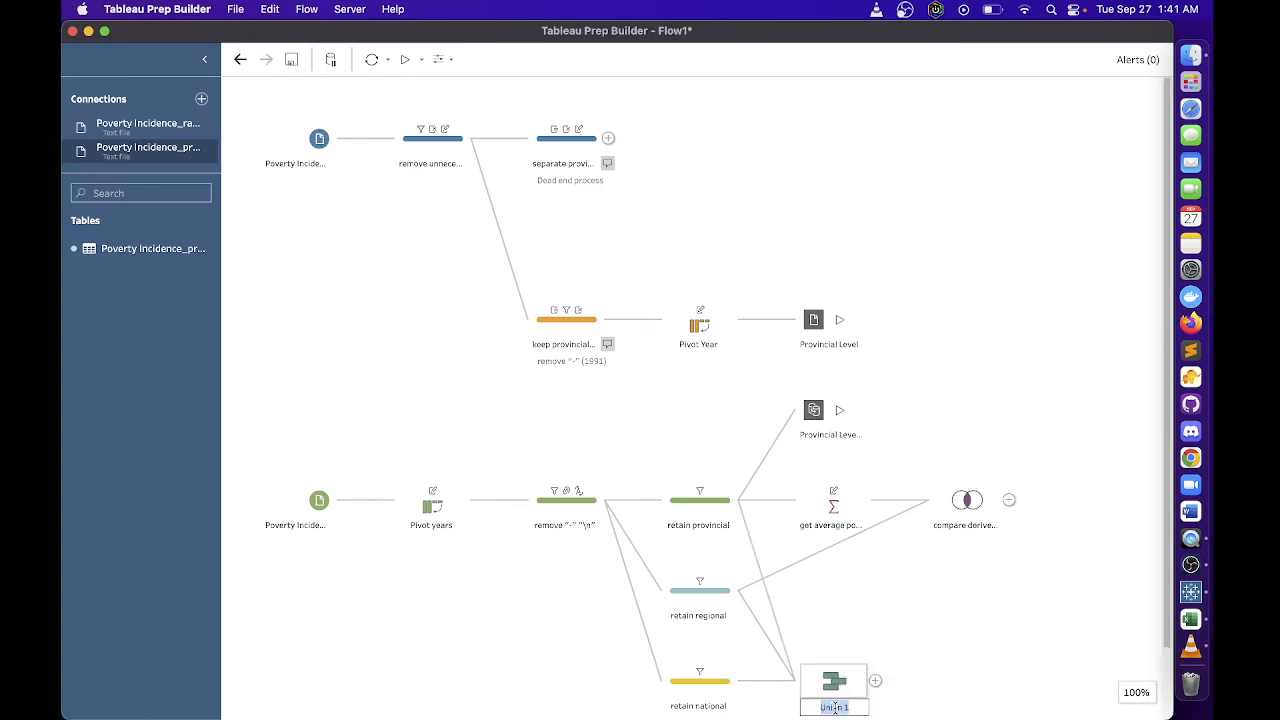
{"action": "type", "text": "all levels"}
{"action": "left_click", "coordinate": [835, 682]}
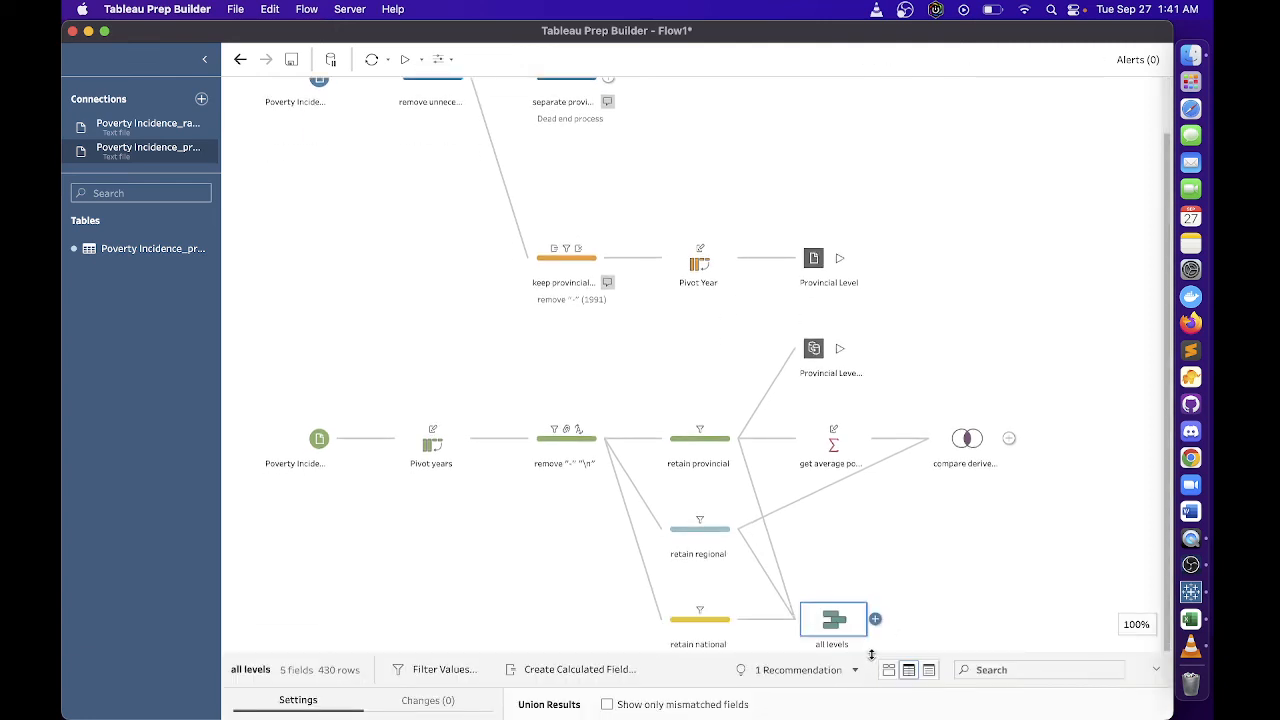
Enlarge the results pane of the all levels union and widen its Table Names column
{"action": "left_click_drag", "start_coordinate": [871, 656], "coordinate": [916, 363]}
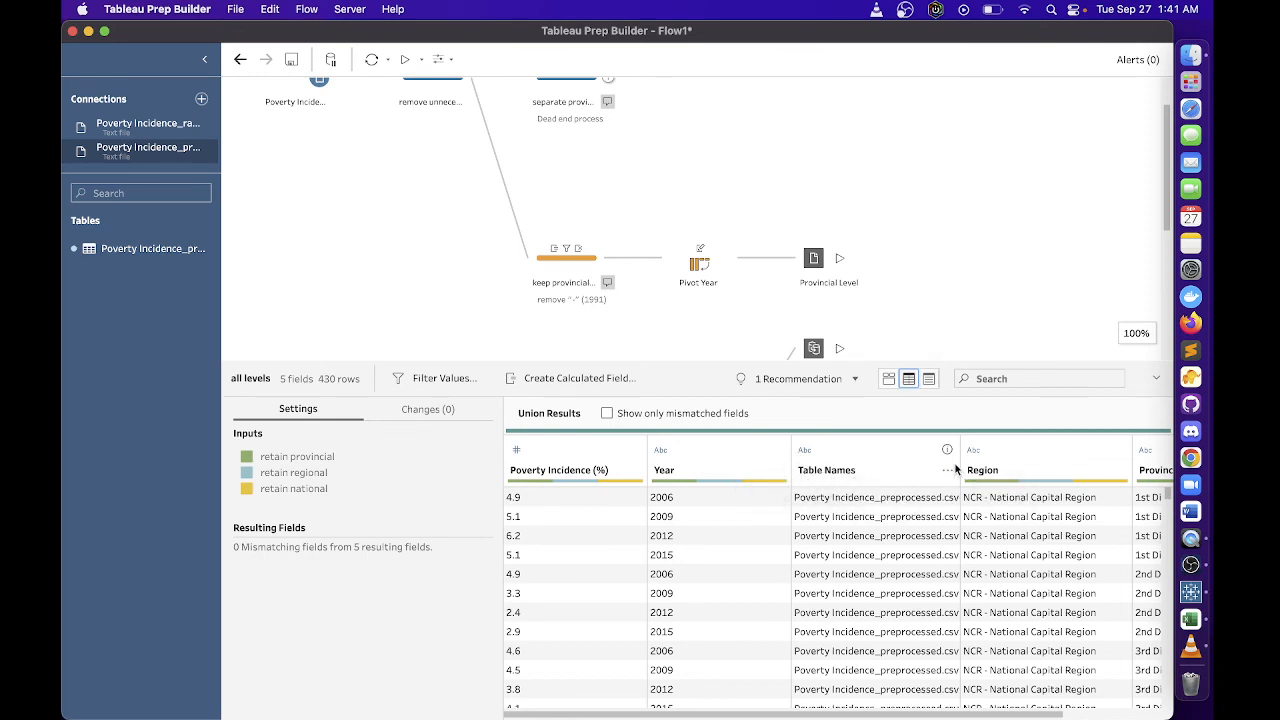
{"action": "left_click", "coordinate": [1037, 442]}
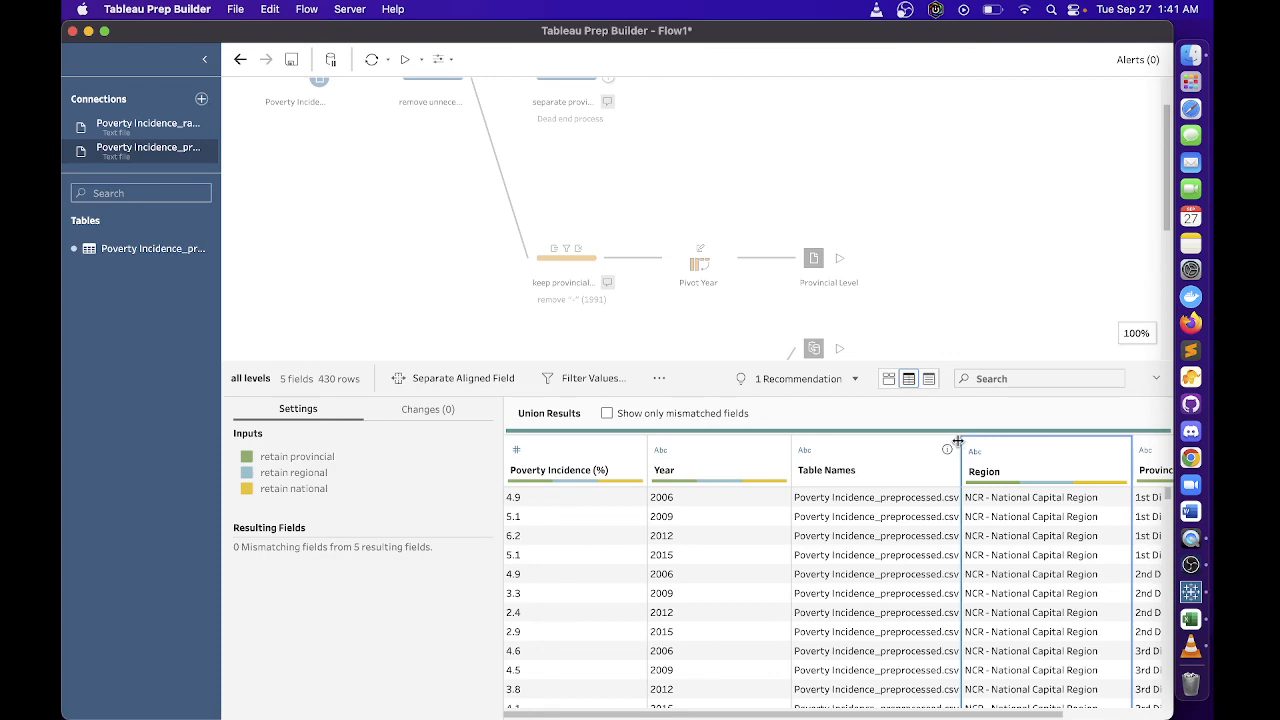
{"action": "left_click_drag", "start_coordinate": [961, 447], "coordinate": [1043, 447]}
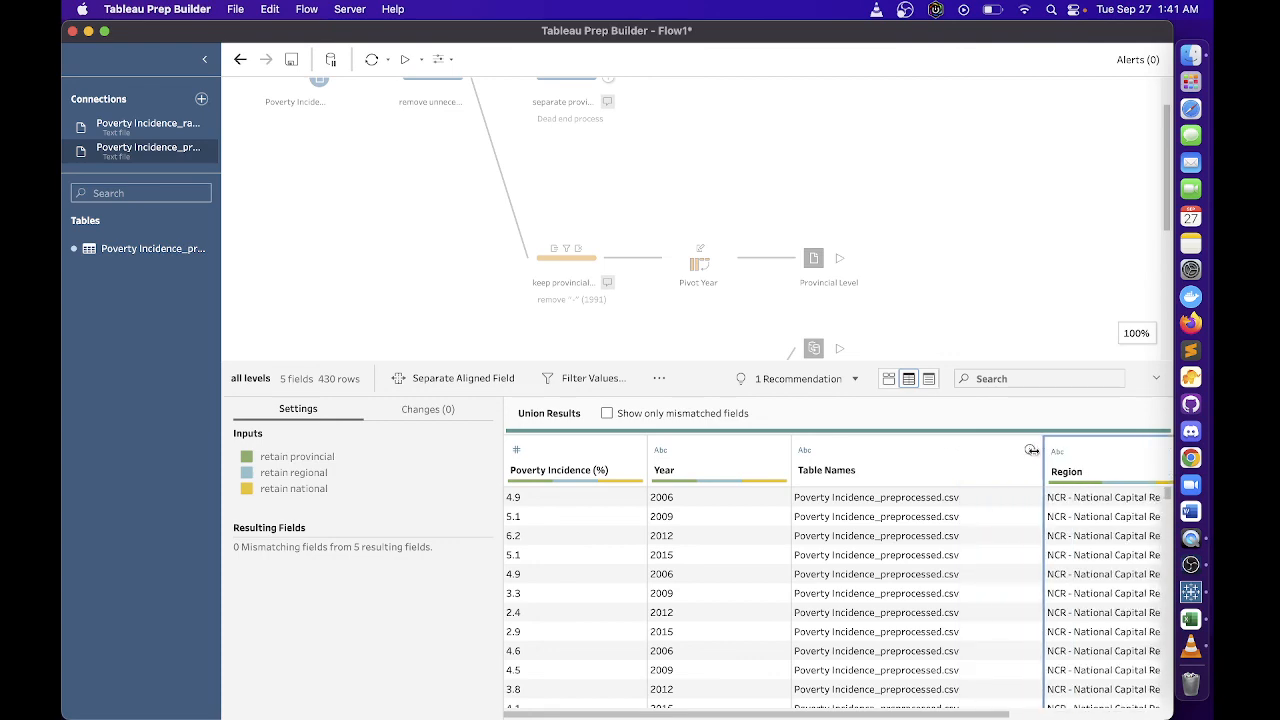
Examine the Table Names values across the union results to see how provincial, national and regional rows are distinguished
{"action": "left_click", "coordinate": [959, 519]}
{"action": "scroll", "coordinate": [966, 566], "scroll_direction": "down", "scroll_amount": 10}
{"action": "scroll", "coordinate": [967, 565], "scroll_direction": "down", "scroll_amount": 15}
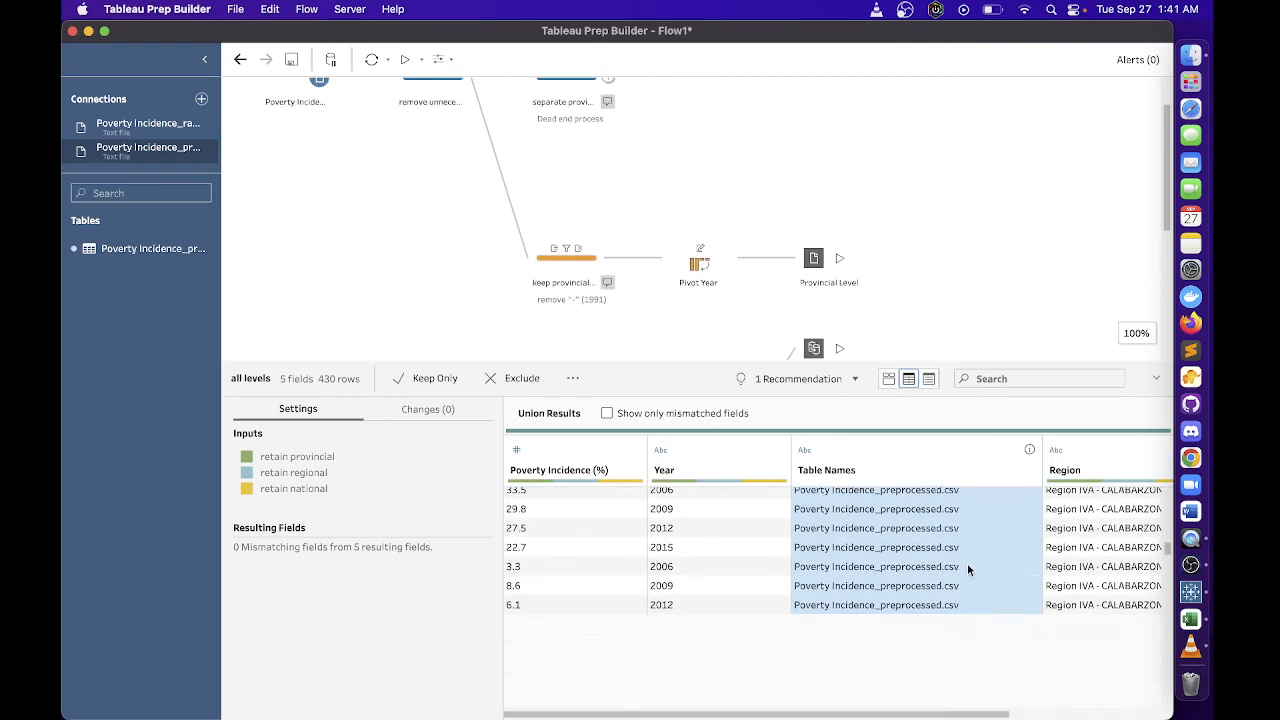
{"action": "left_click_drag", "start_coordinate": [947, 714], "coordinate": [1001, 710]}
{"action": "scroll", "coordinate": [928, 651], "scroll_direction": "down", "scroll_amount": 15}
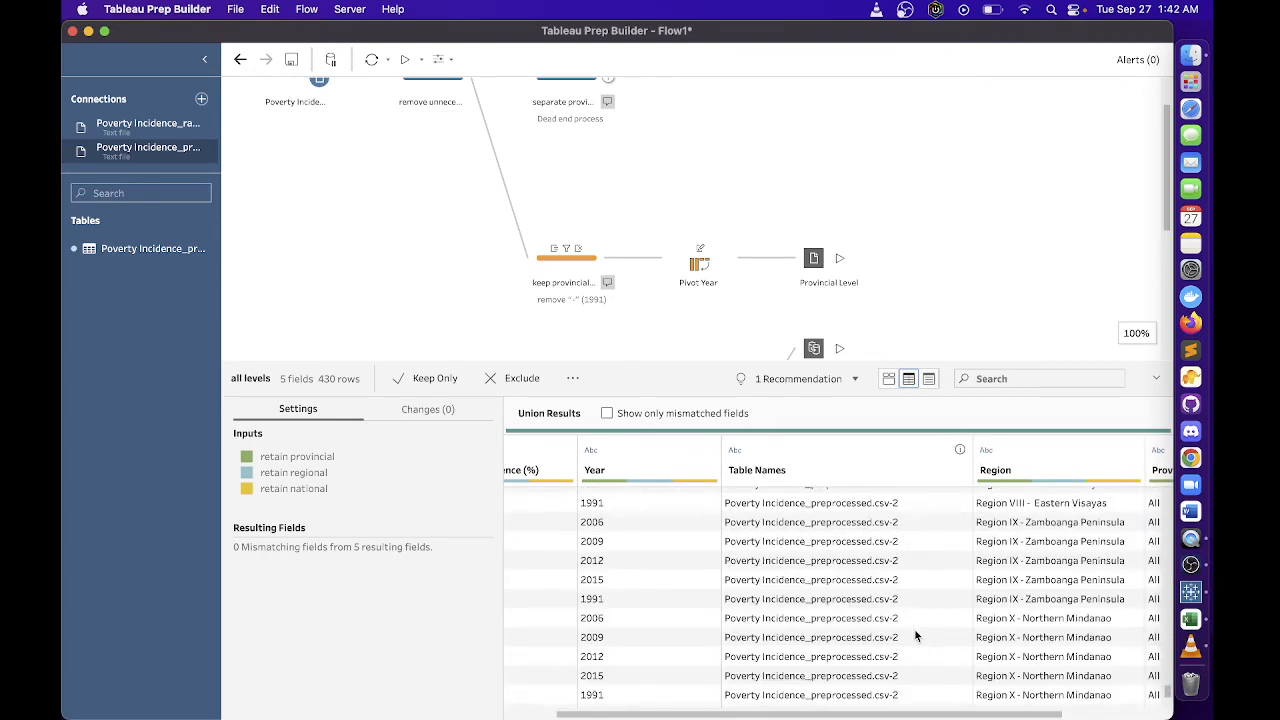
{"action": "scroll", "coordinate": [915, 630], "scroll_direction": "up", "scroll_amount": 10}
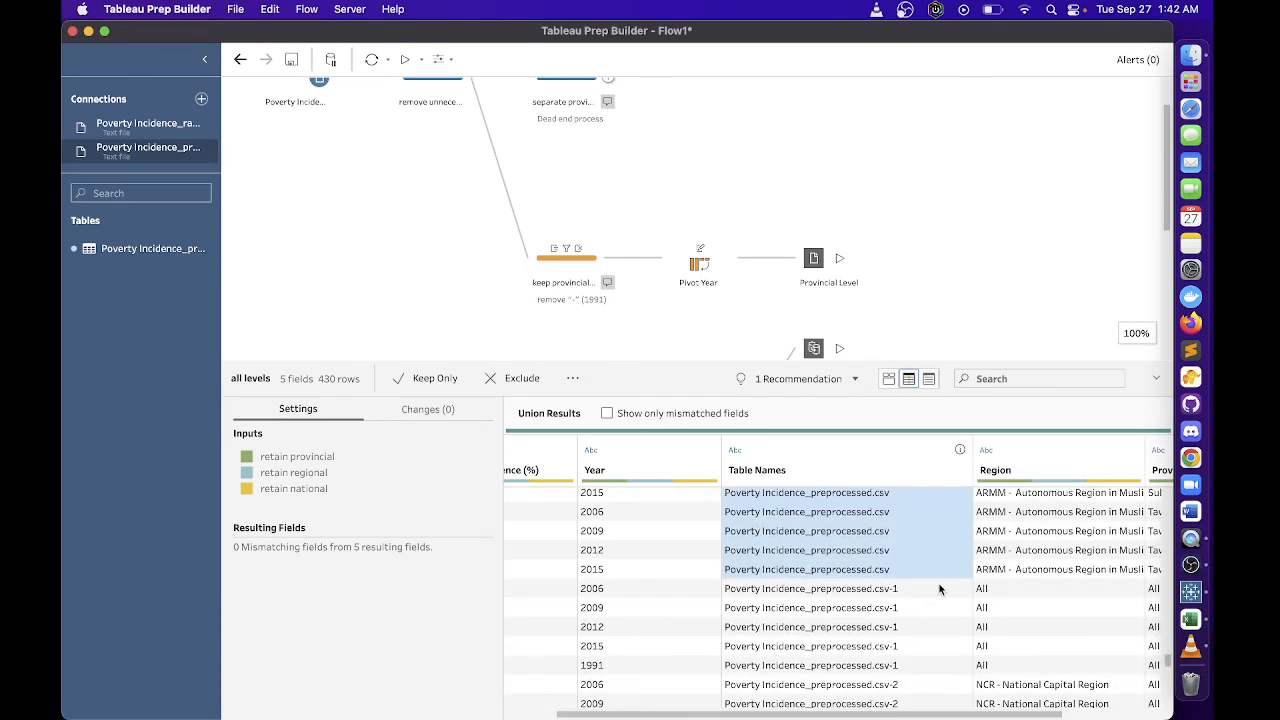
{"action": "left_click", "coordinate": [935, 595]}
{"action": "scroll", "coordinate": [917, 603], "scroll_direction": "up", "scroll_amount": 5}
{"action": "scroll", "coordinate": [918, 603], "scroll_direction": "down", "scroll_amount": 10}
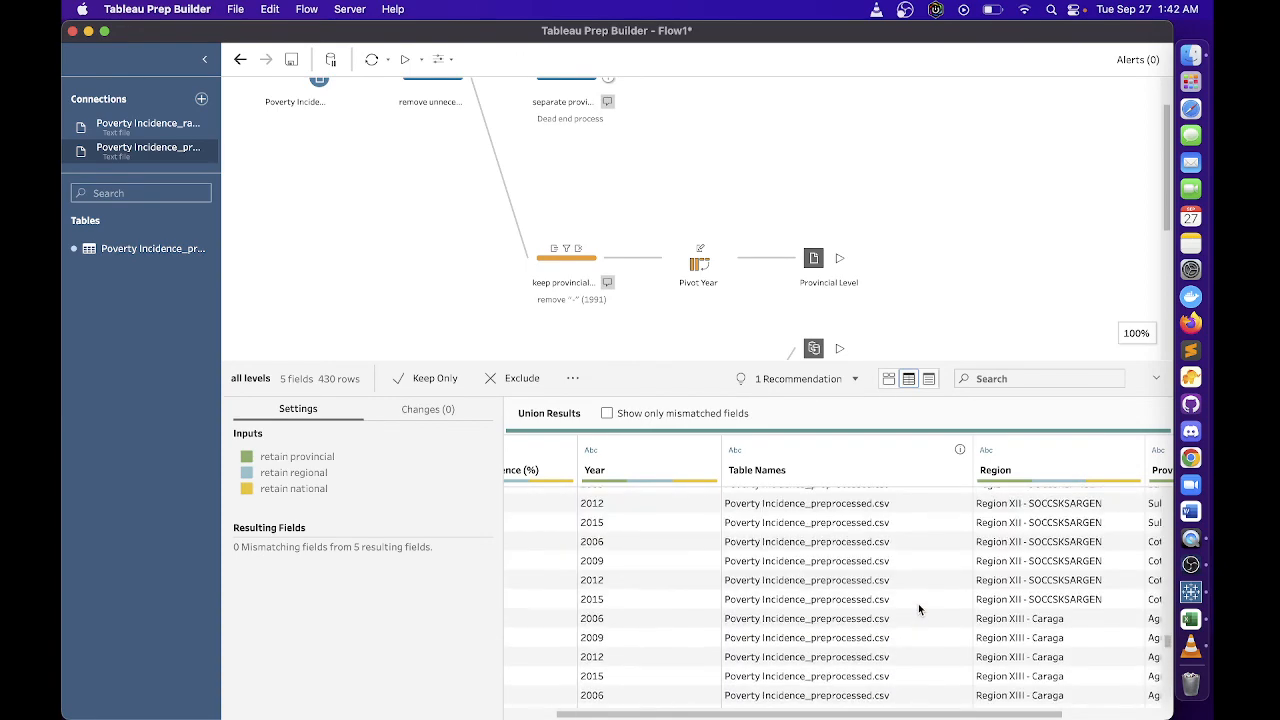
{"action": "scroll", "coordinate": [918, 603], "scroll_direction": "up", "scroll_amount": 10}
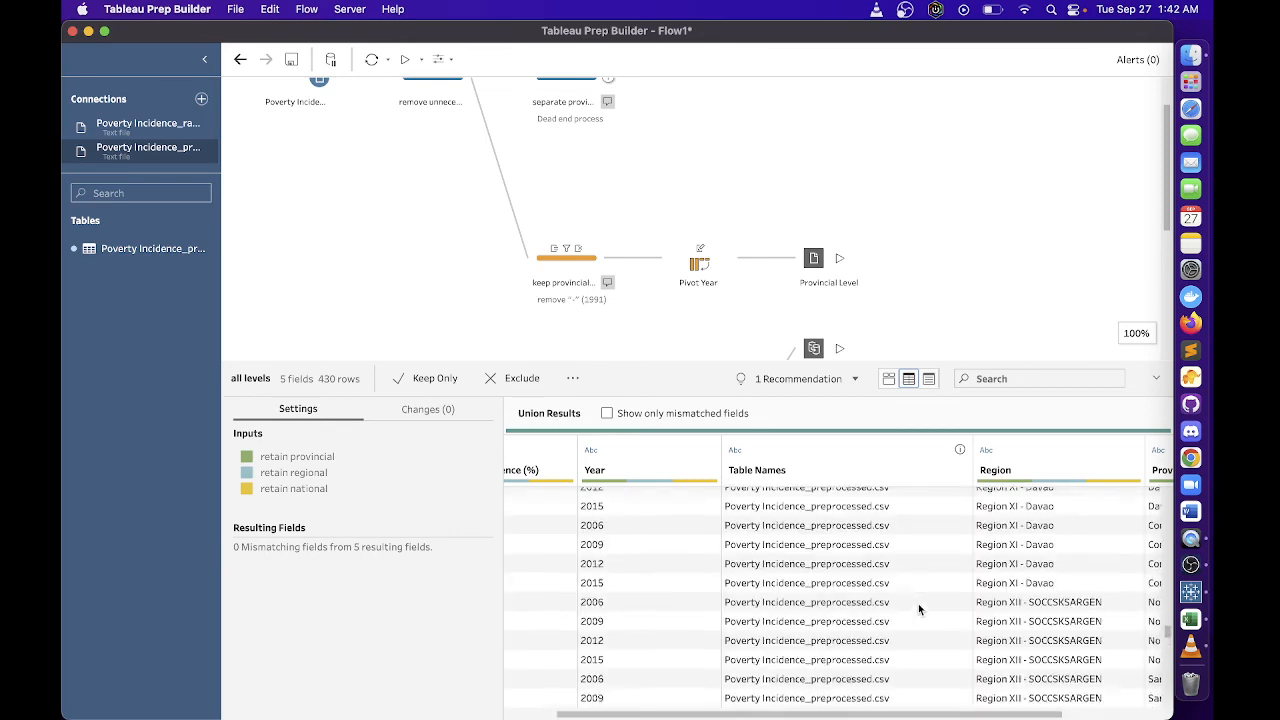
{"action": "scroll", "coordinate": [918, 603], "scroll_direction": "down", "scroll_amount": 15}
{"action": "scroll", "coordinate": [919, 602], "scroll_direction": "down", "scroll_amount": 10}
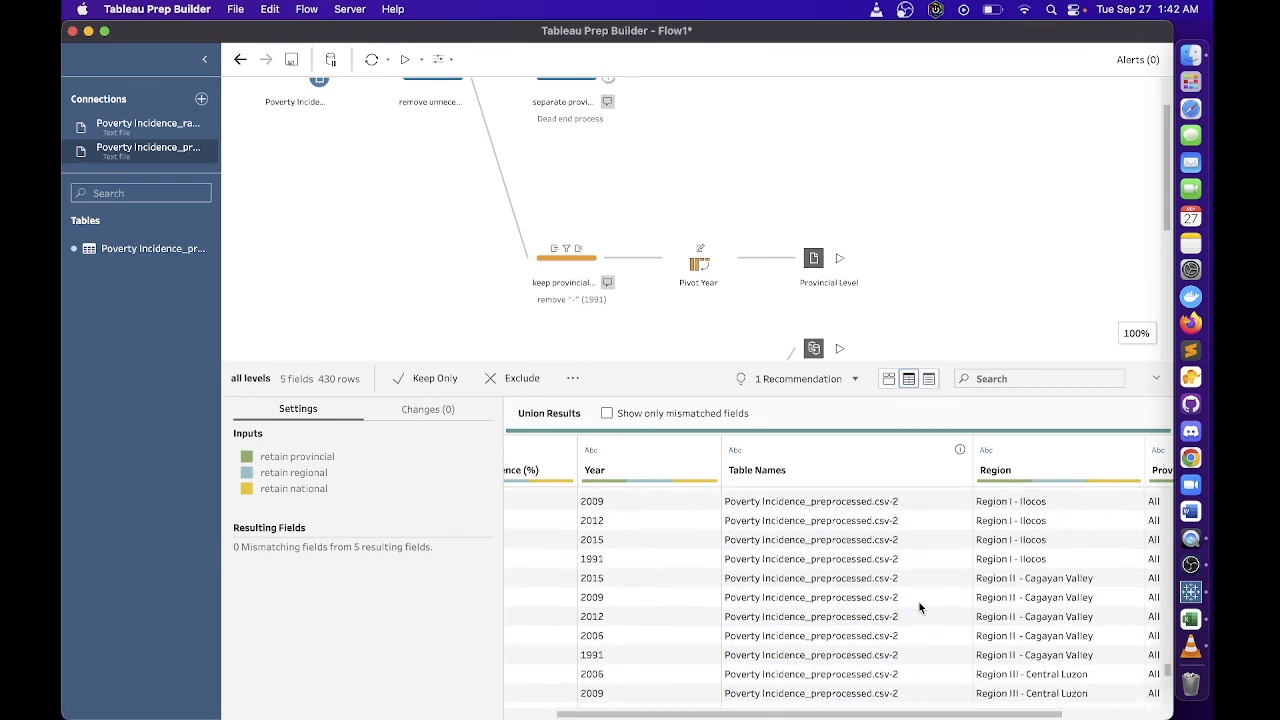
{"action": "scroll", "coordinate": [919, 602], "scroll_direction": "up", "scroll_amount": 5}
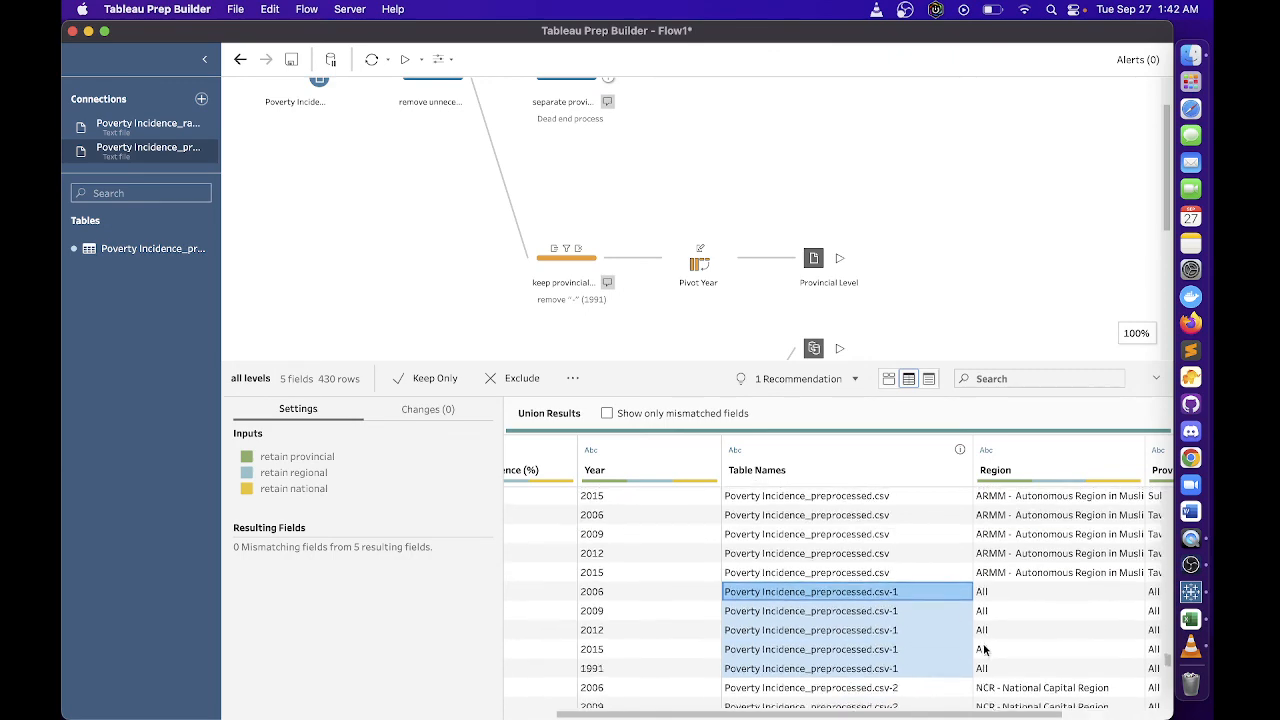
Compare the Region and Province values of the regional and provincial rows in the union results
{"action": "scroll", "coordinate": [975, 630], "scroll_direction": "down", "scroll_amount": 10}
{"action": "scroll", "coordinate": [1012, 638], "scroll_direction": "up", "scroll_amount": 5}
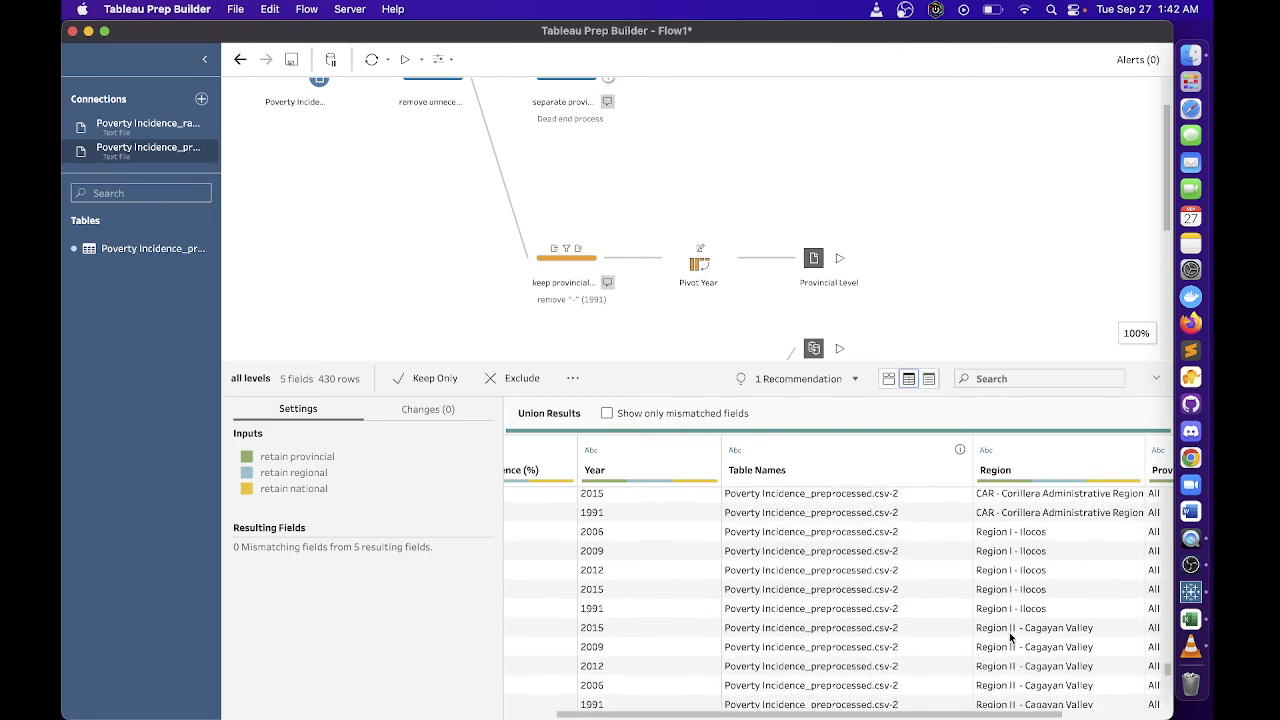
{"action": "scroll", "coordinate": [1060, 629], "scroll_direction": "down", "scroll_amount": 5}
{"action": "left_click_drag", "start_coordinate": [982, 716], "coordinate": [1076, 619]}
{"action": "scroll", "coordinate": [1060, 608], "scroll_direction": "down", "scroll_amount": 10}
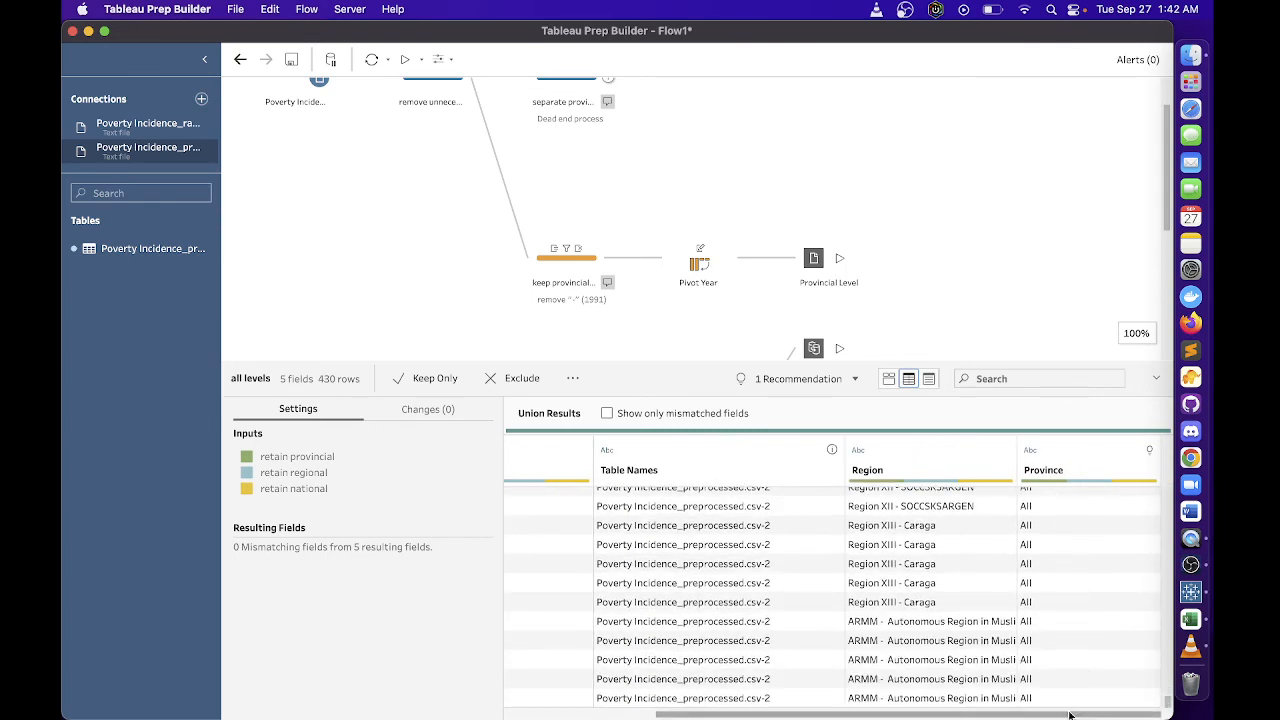
{"action": "mouse_move", "coordinate": [1068, 714]}
{"action": "left_mouse_down"}
{"action": "mouse_move", "coordinate": [1020, 714]}
{"action": "mouse_move", "coordinate": [1068, 714]}
{"action": "left_mouse_up"}
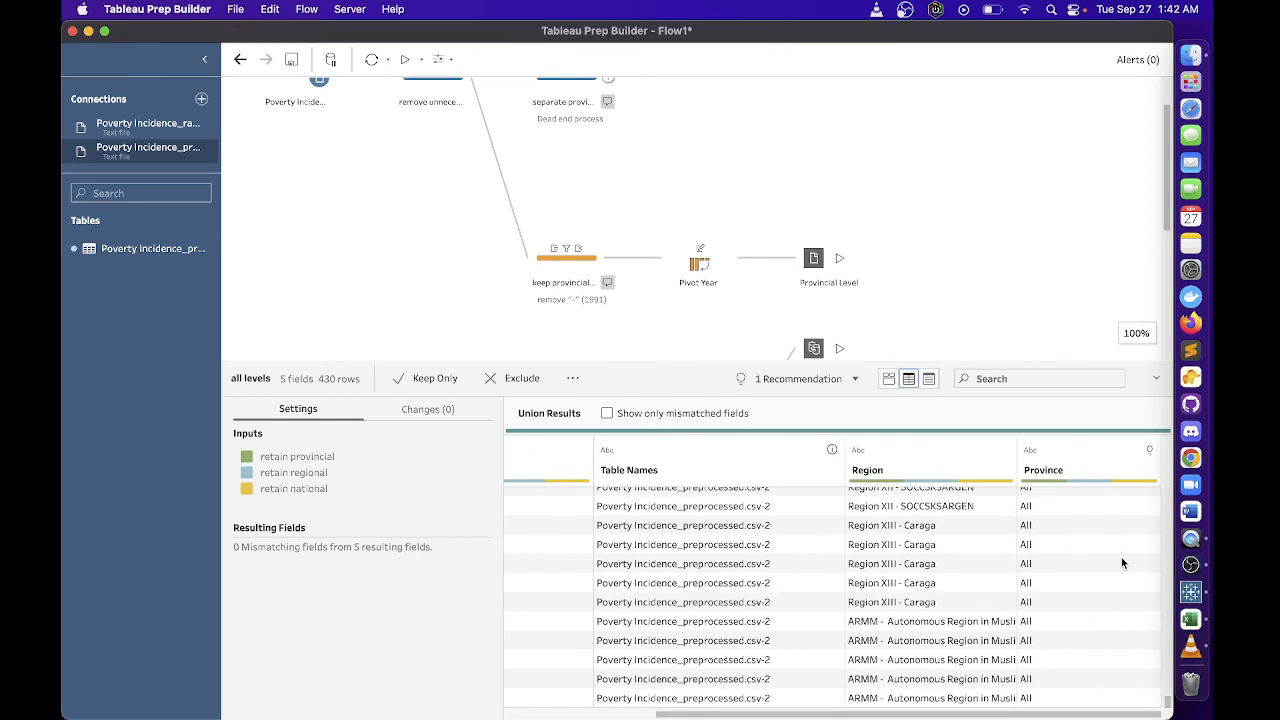
{"action": "scroll", "coordinate": [1121, 560], "scroll_direction": "up", "scroll_amount": 5}
{"action": "scroll", "coordinate": [1117, 585], "scroll_direction": "up", "scroll_amount": 15}
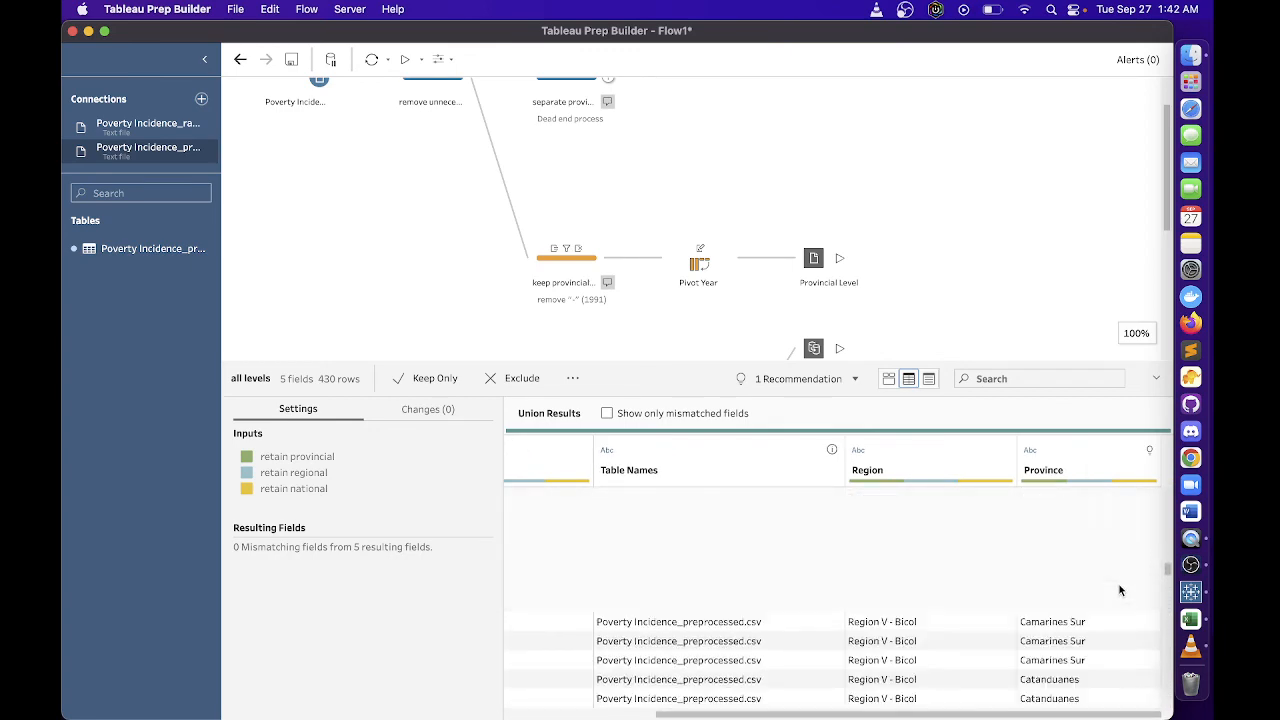
{"action": "scroll", "coordinate": [1108, 582], "scroll_direction": "down", "scroll_amount": 20}
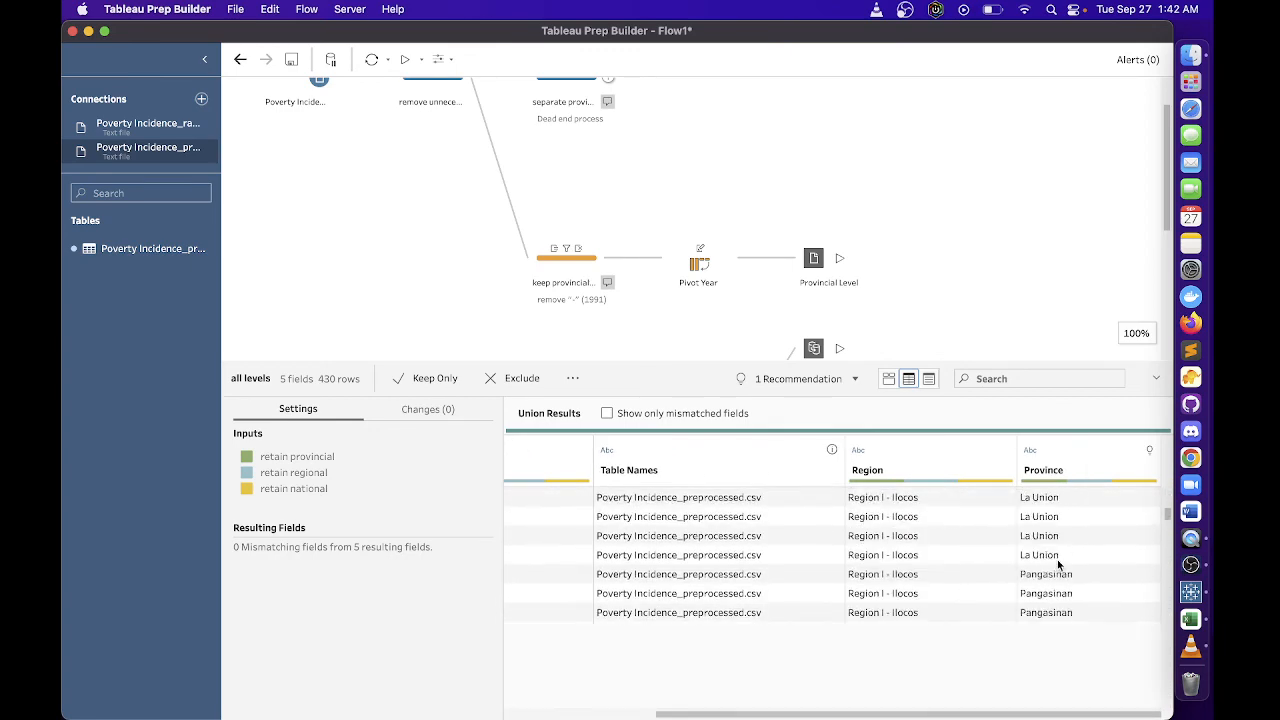
{"action": "scroll", "coordinate": [1062, 563], "scroll_direction": "down", "scroll_amount": 5}
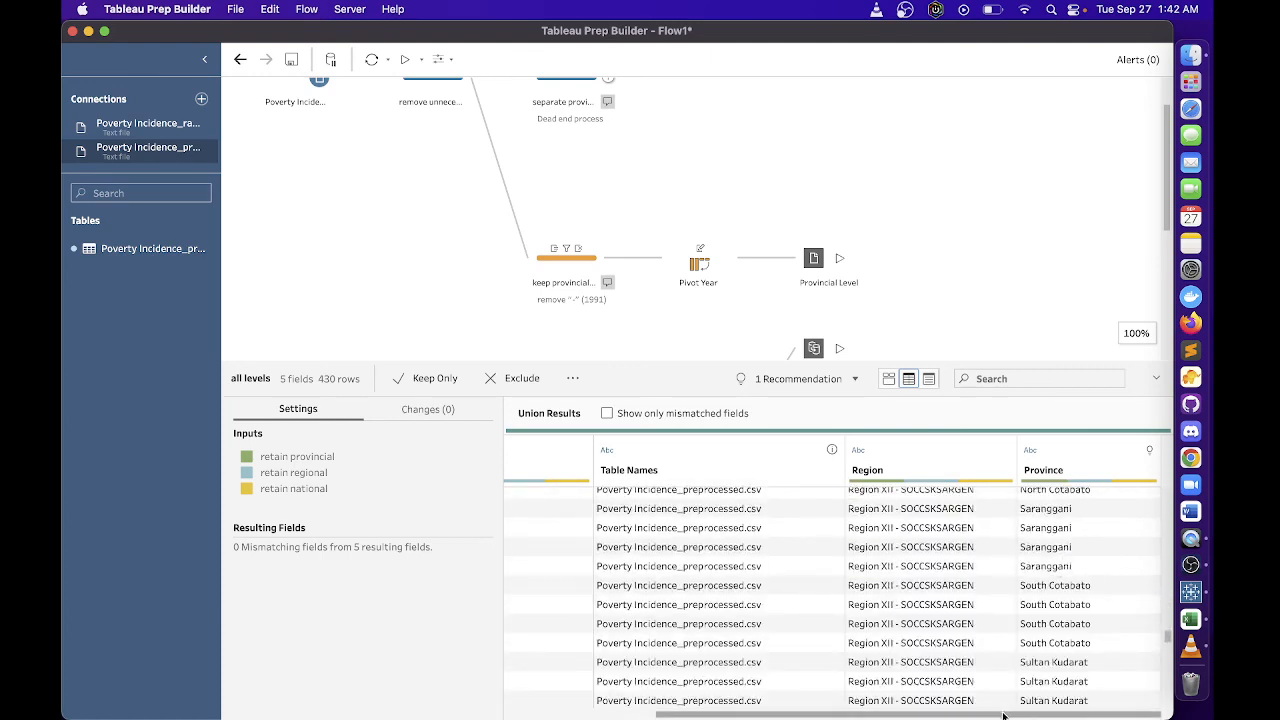
Check the Year, Table Names and Region values of the national rows in the union results
{"action": "left_click_drag", "start_coordinate": [1004, 714], "coordinate": [930, 717]}
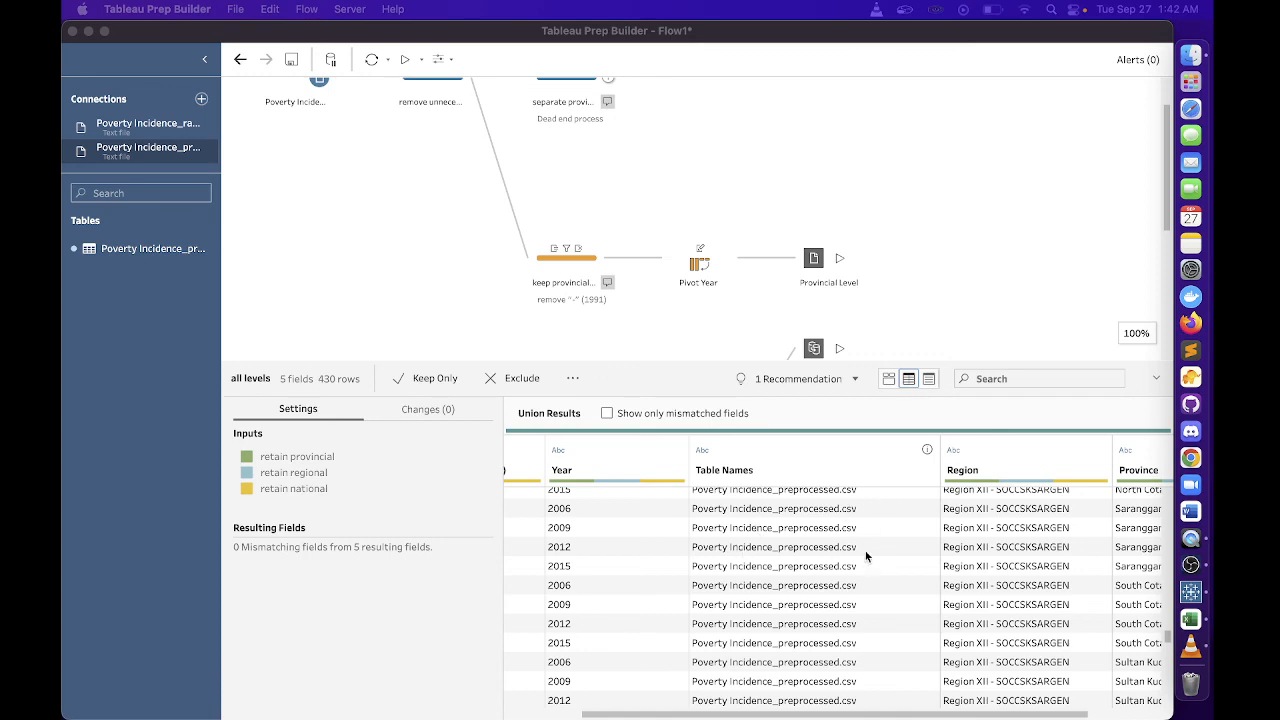
{"action": "scroll", "coordinate": [863, 563], "scroll_direction": "down", "scroll_amount": 3}
{"action": "scroll", "coordinate": [865, 569], "scroll_direction": "up", "scroll_amount": 5}
{"action": "scroll", "coordinate": [867, 565], "scroll_direction": "down", "scroll_amount": 10}
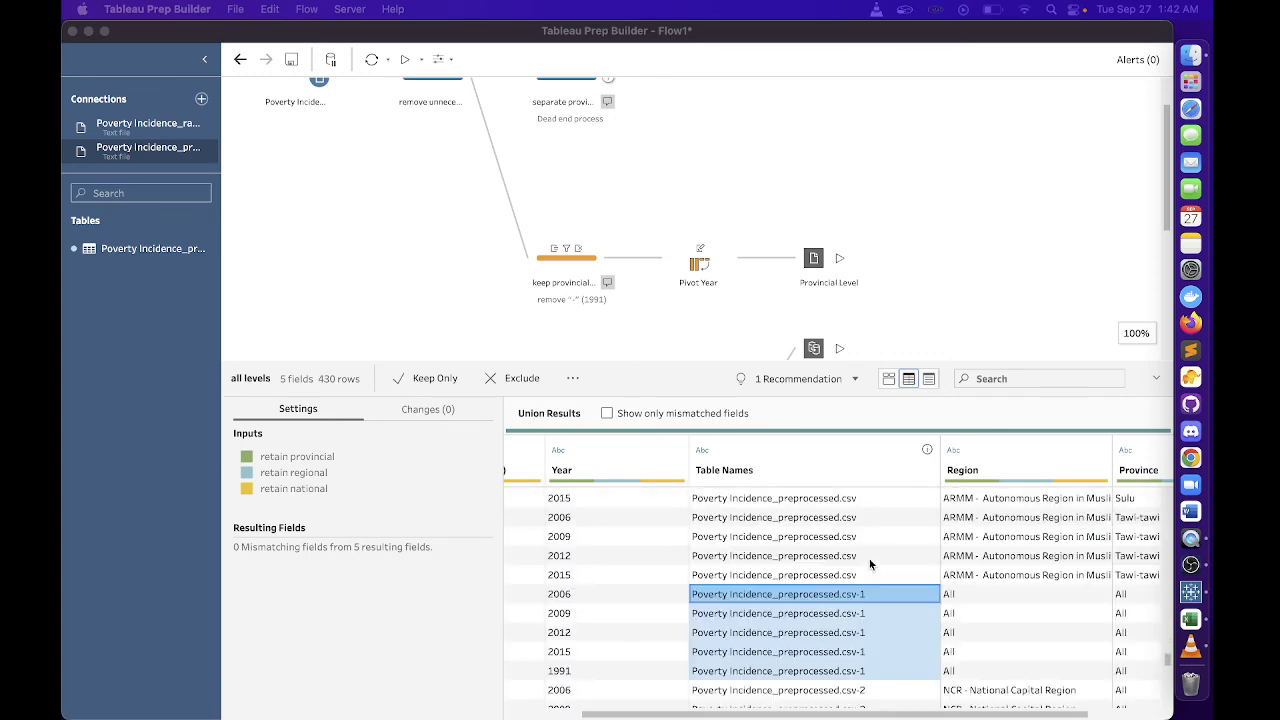
{"action": "left_click", "coordinate": [868, 610]}
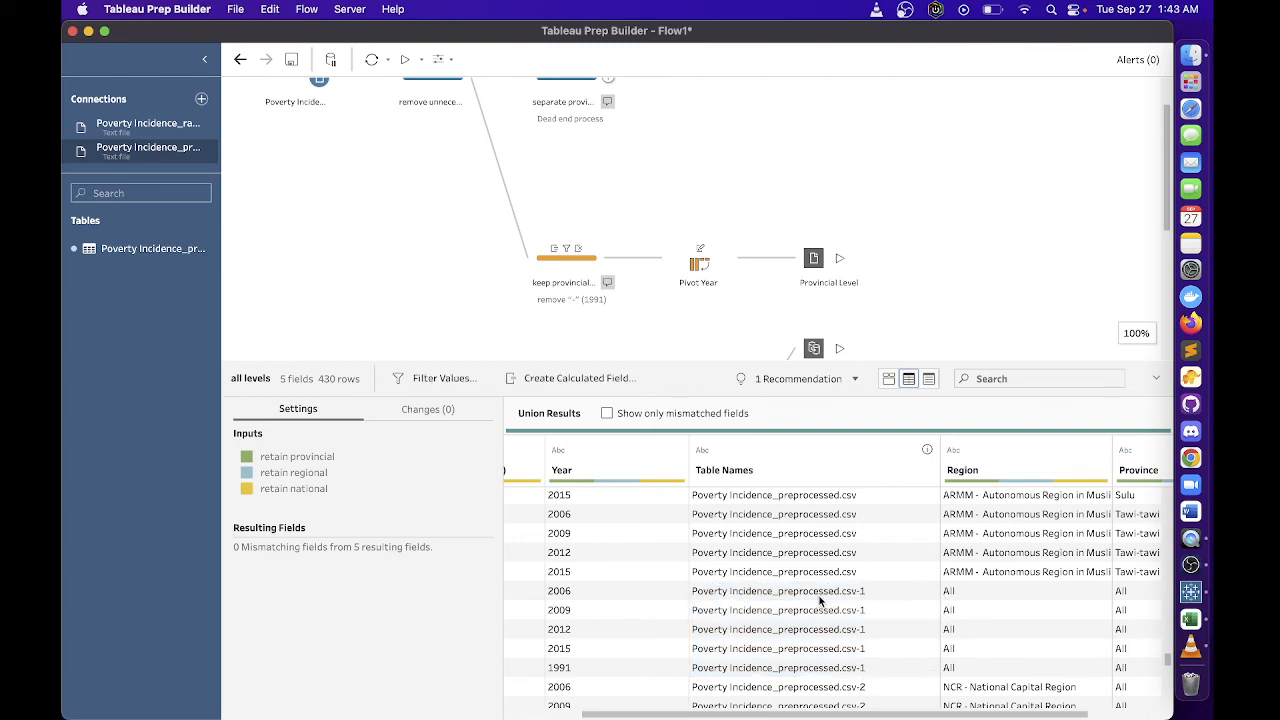
Show the union results as value profiles and change the Table Names value "Poverty Incidence_preprocessed.csv-1" to "National"
{"action": "left_click", "coordinate": [888, 382]}
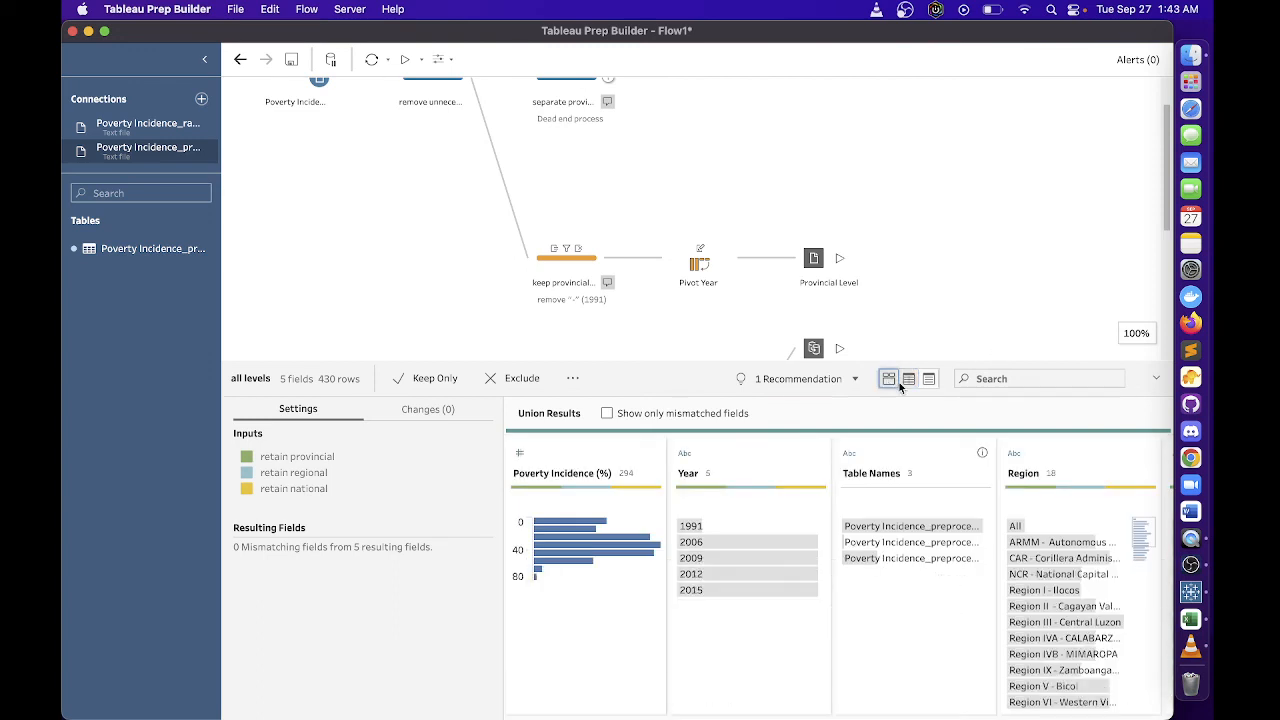
{"action": "left_click", "coordinate": [915, 544]}
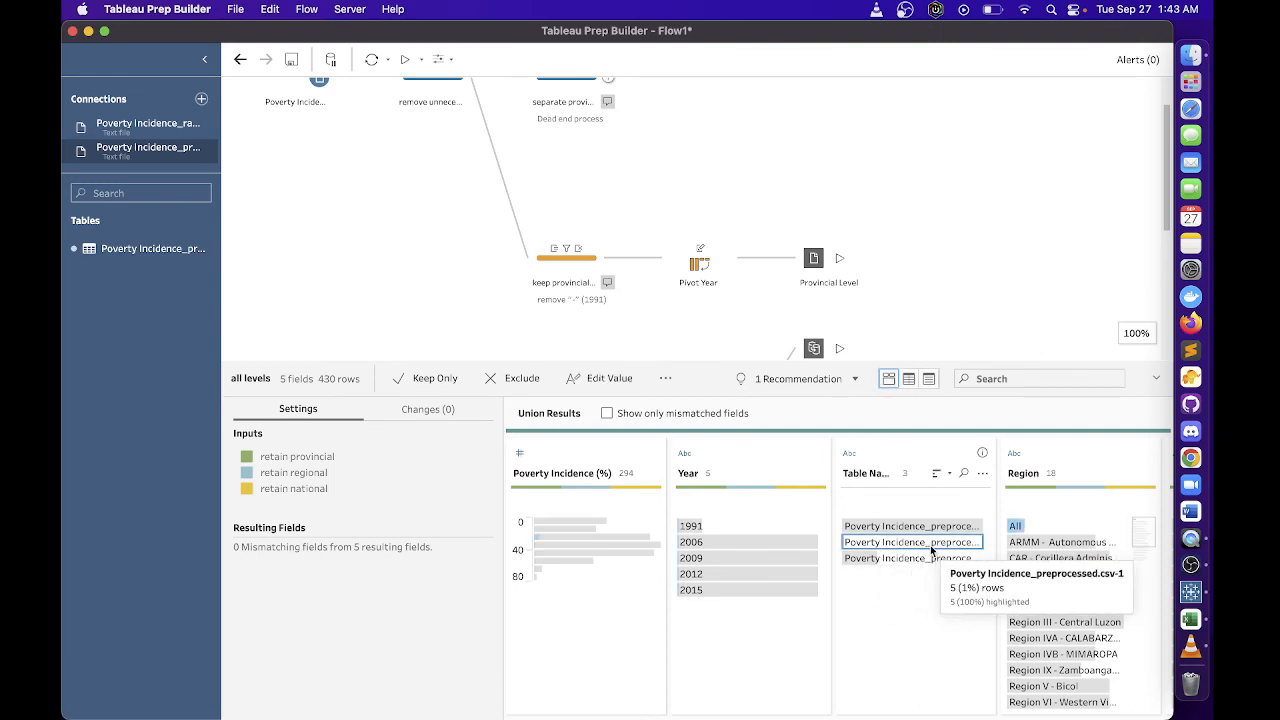
{"action": "double_click", "coordinate": [928, 548]}
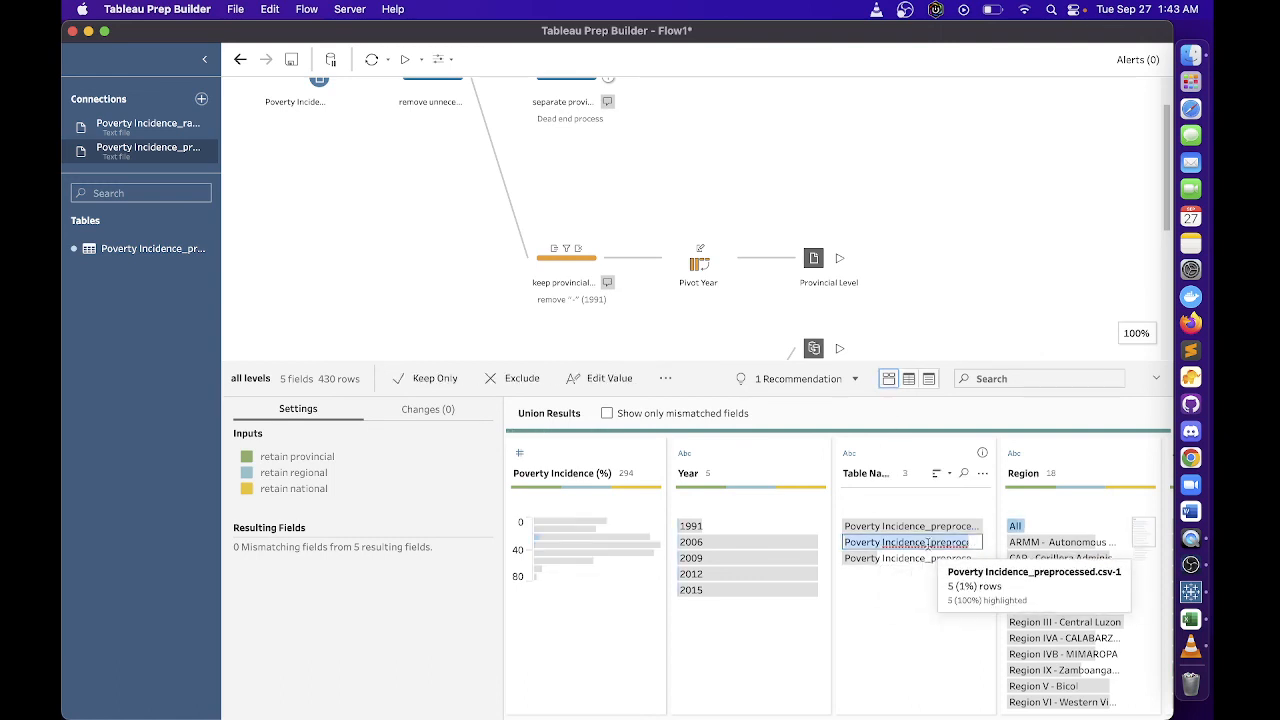
{"action": "type", "text": "N"}
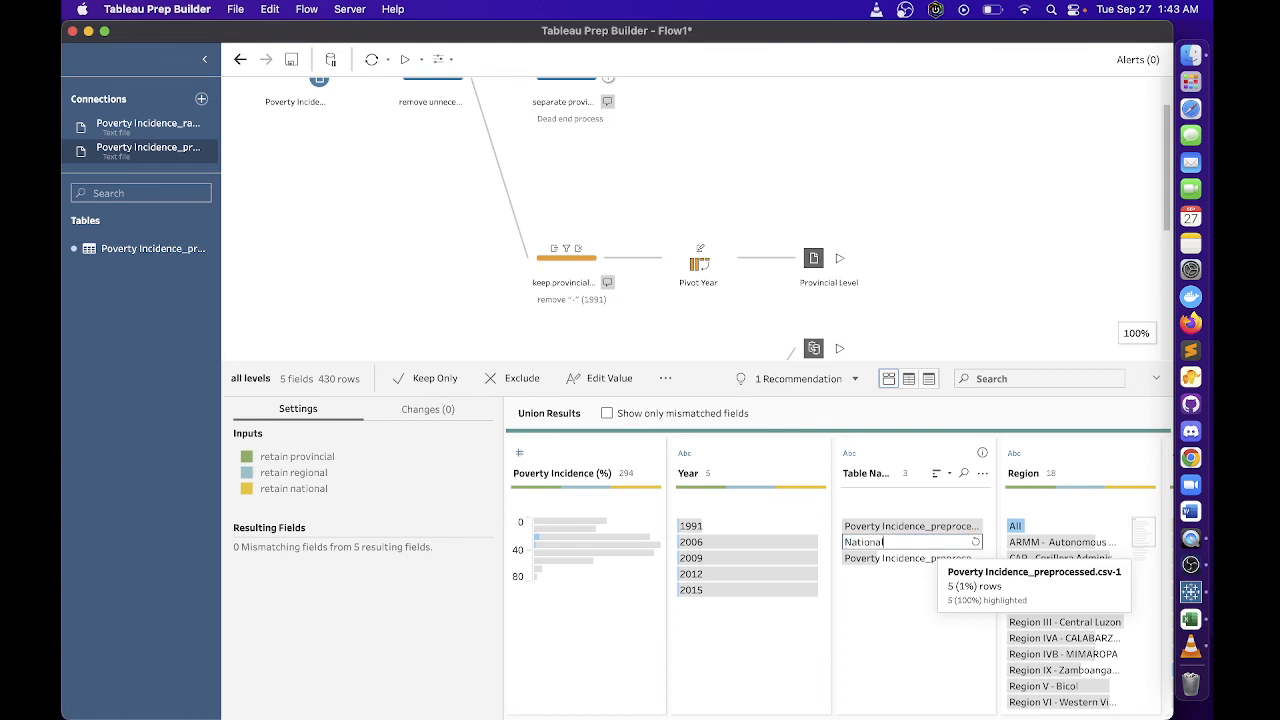
{"action": "type", "text": "ational"}
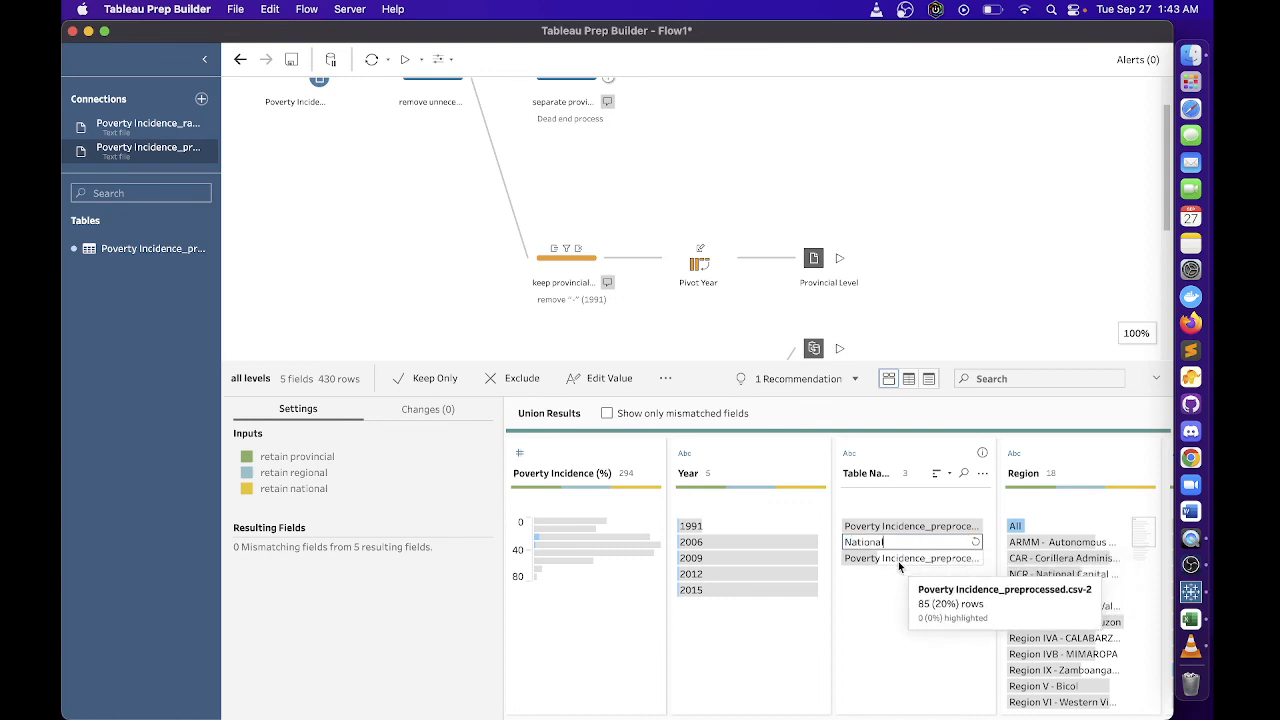
{"action": "key", "text": "Return"}
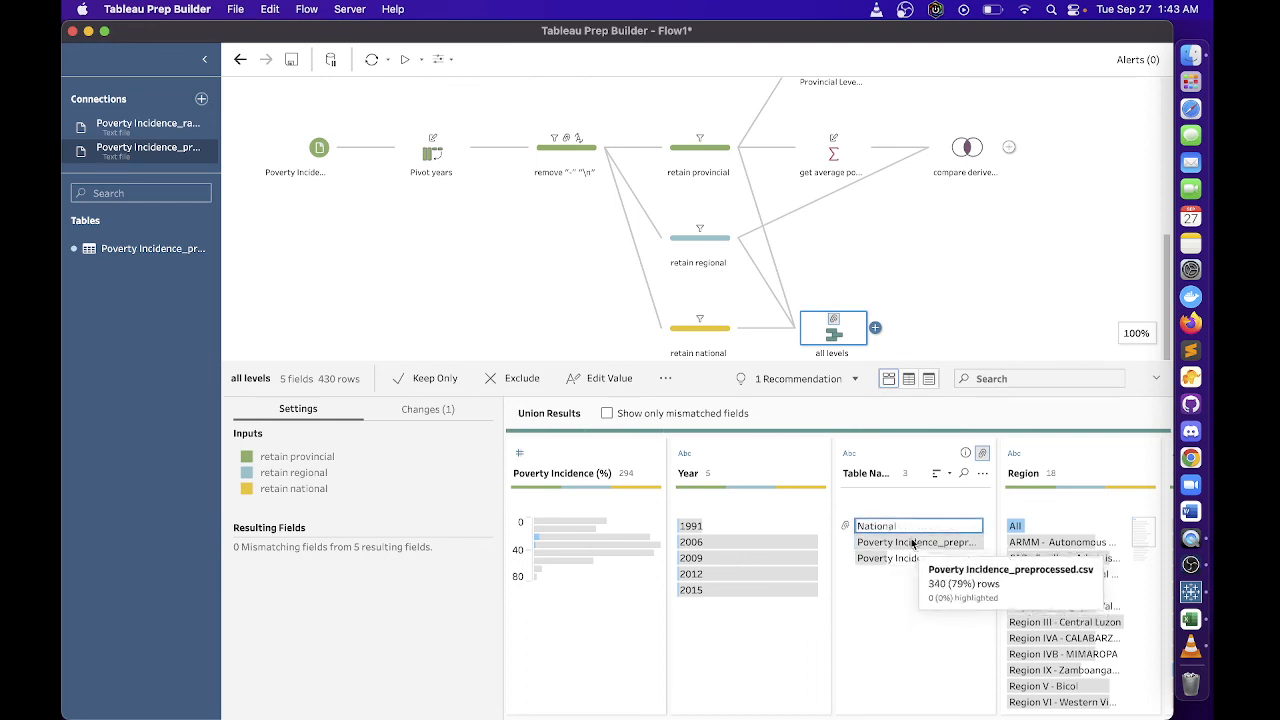
Change the last Table Names value to "Regional" and the value "Poverty Incidence_preprocessed.csv" to "Provincial" in the union results
{"action": "left_click", "coordinate": [920, 560]}
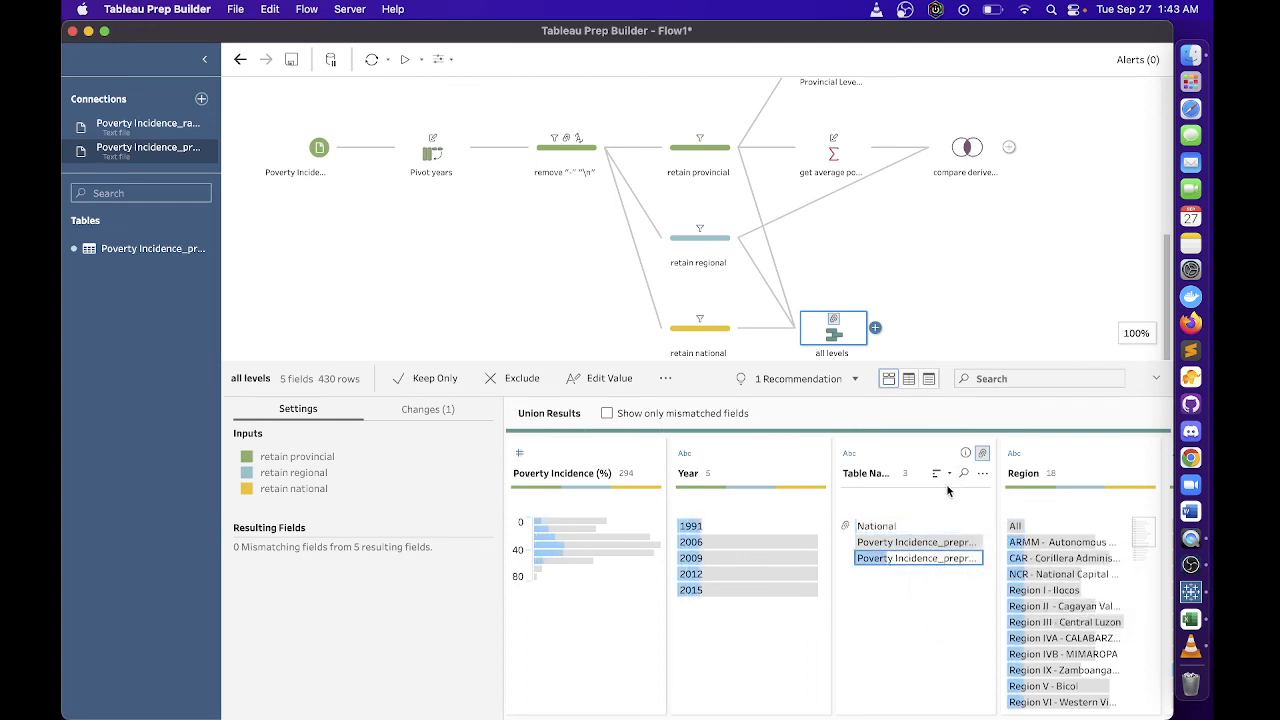
{"action": "double_click", "coordinate": [920, 560]}
{"action": "type", "text": "Regional"}
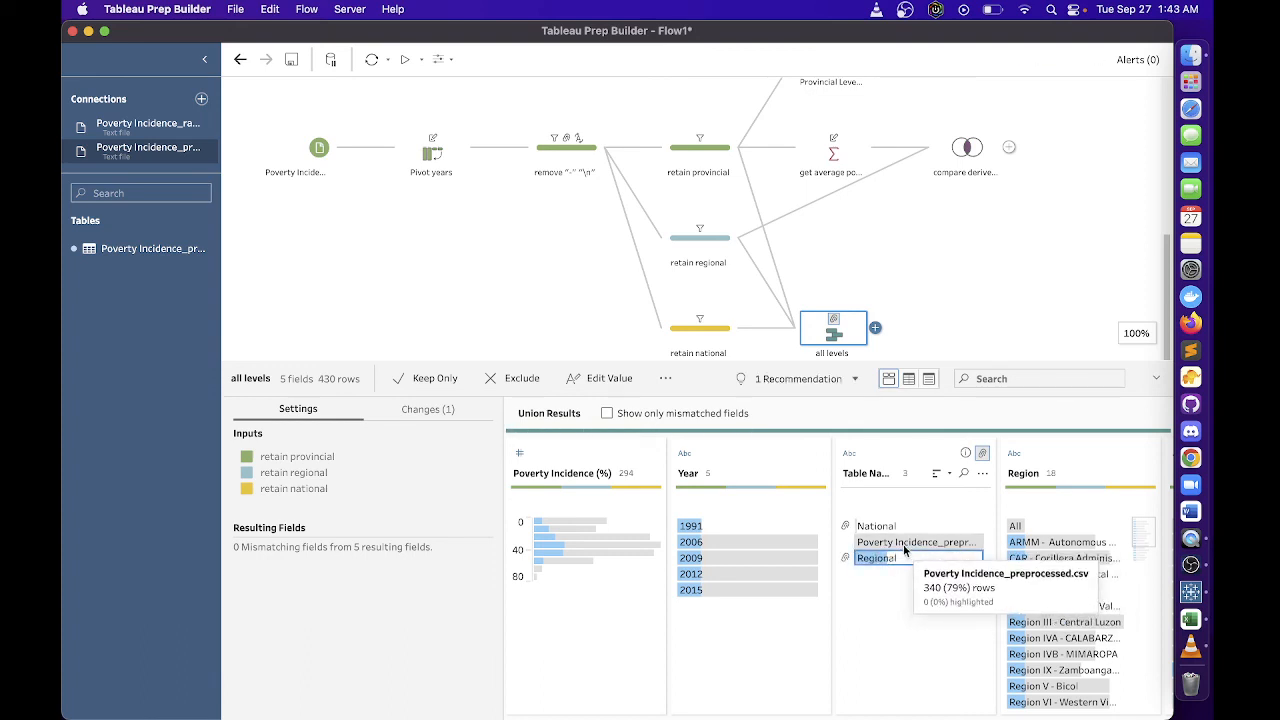
{"action": "double_click", "coordinate": [904, 543]}
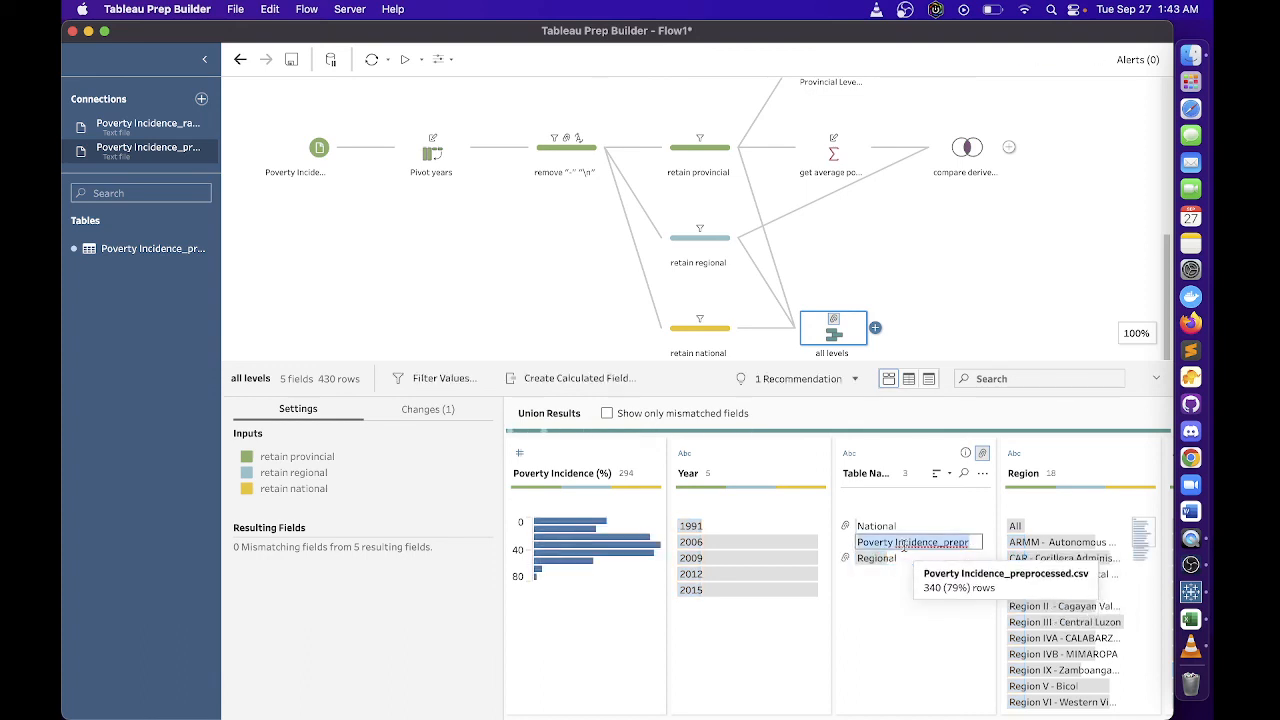
{"action": "type", "text": "Provincial"}
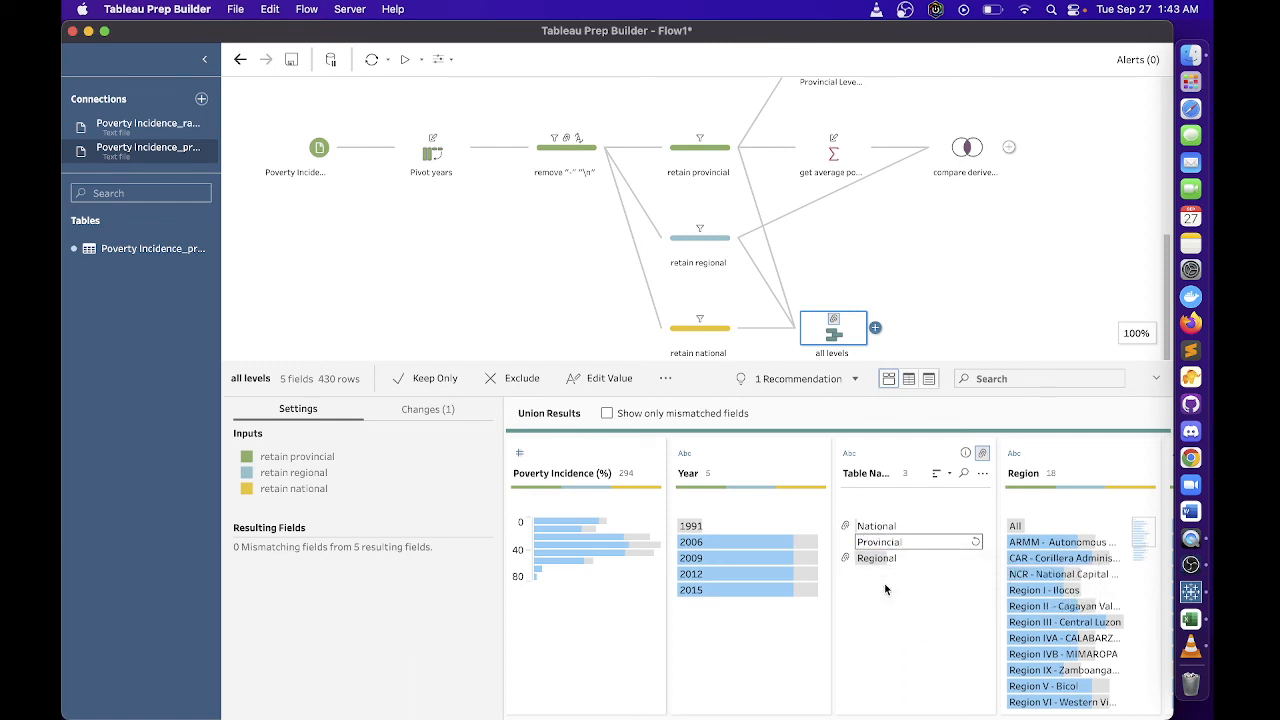
{"action": "key", "text": "Return"}
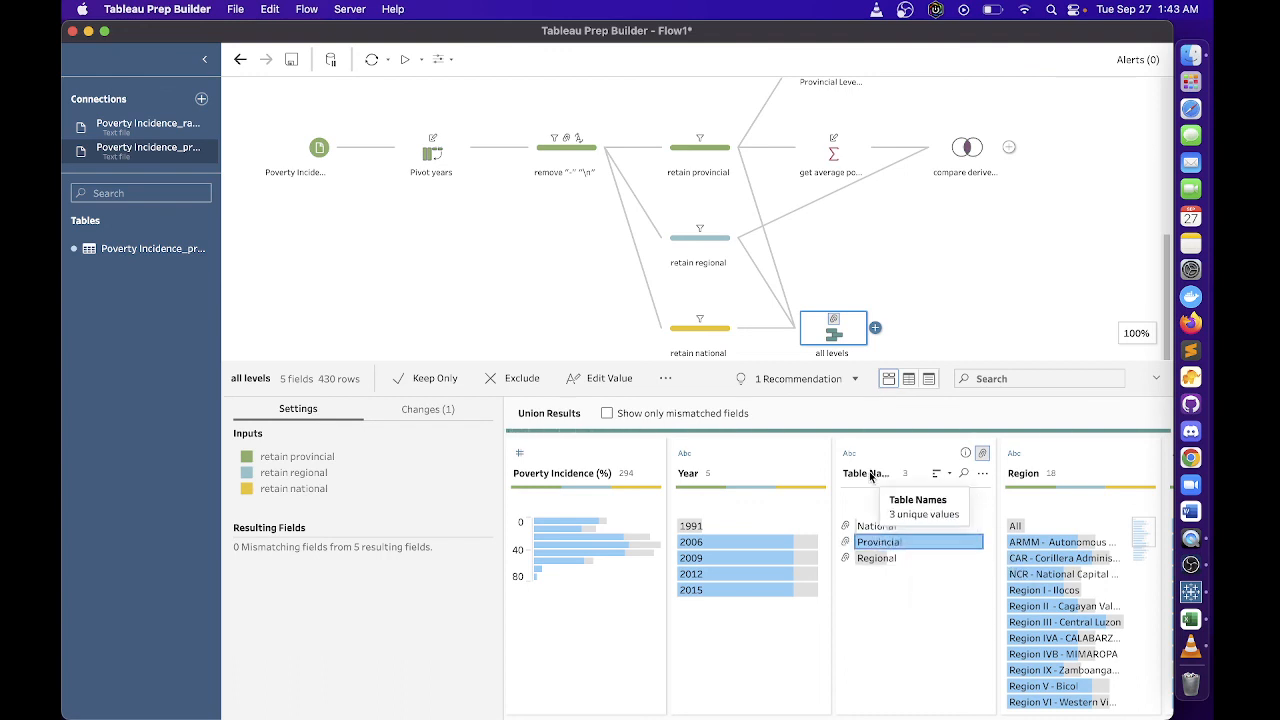
Rename the Table Names field of the union results to "Level"
{"action": "double_click", "coordinate": [867, 473]}
{"action": "type", "text": "Level"}
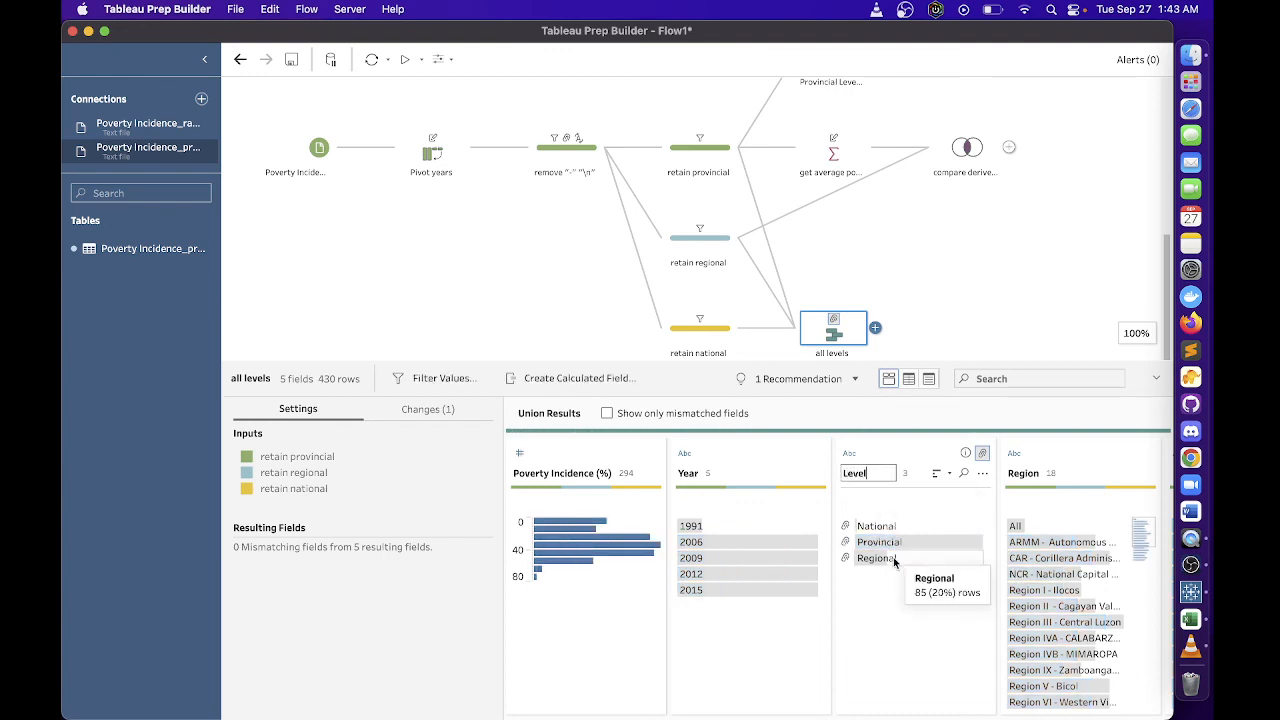
{"action": "left_click", "coordinate": [891, 588]}
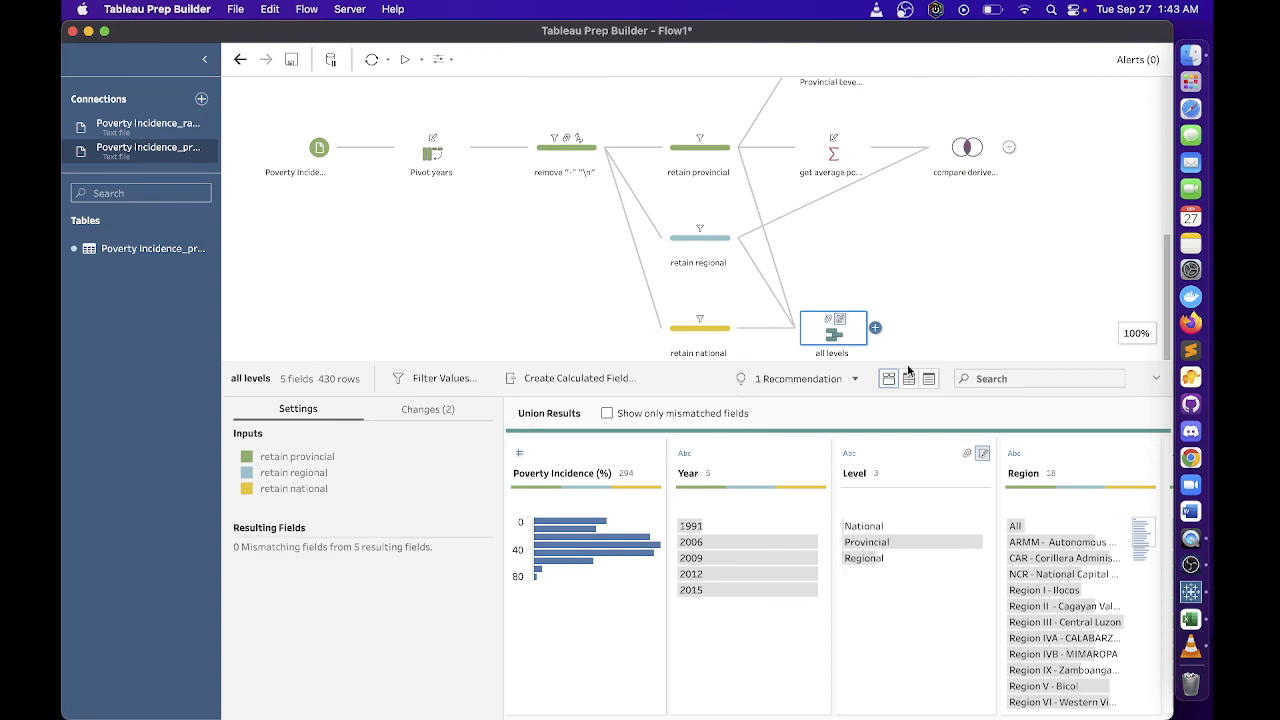
Add an output step after the all levels union and name it "all level poverty incidence"
{"action": "left_click", "coordinate": [875, 329]}
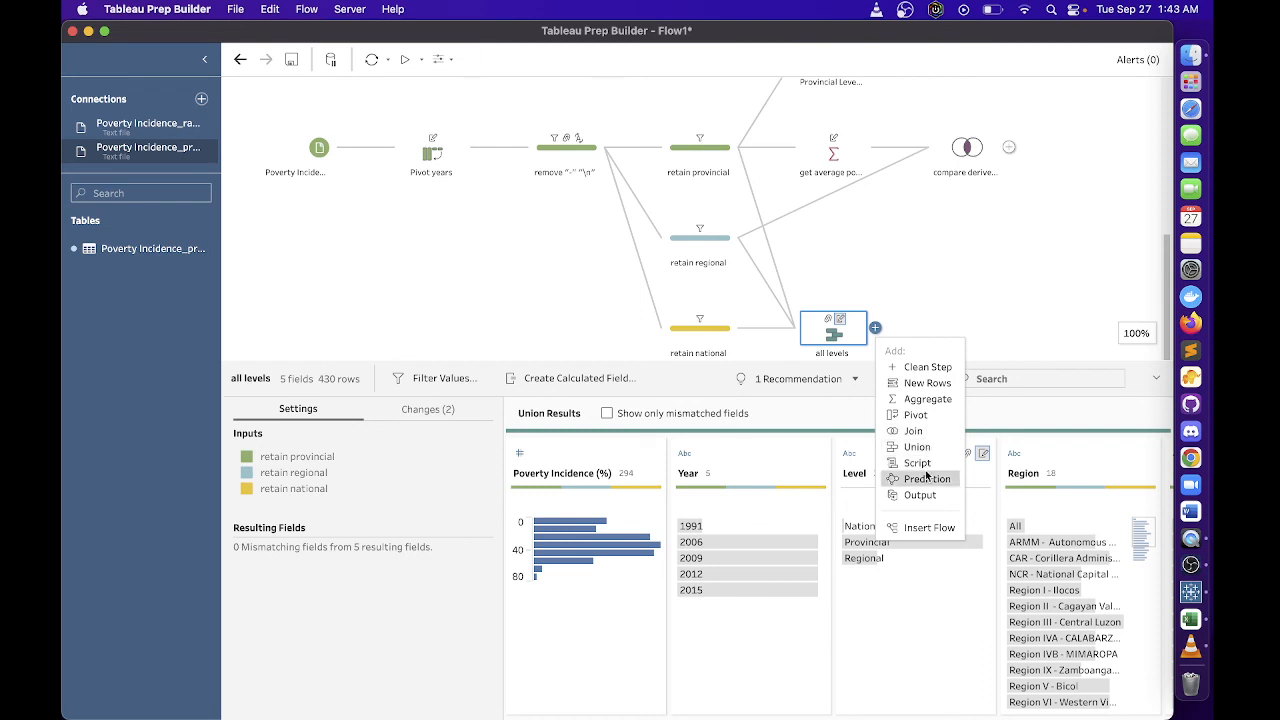
{"action": "left_click", "coordinate": [921, 495]}
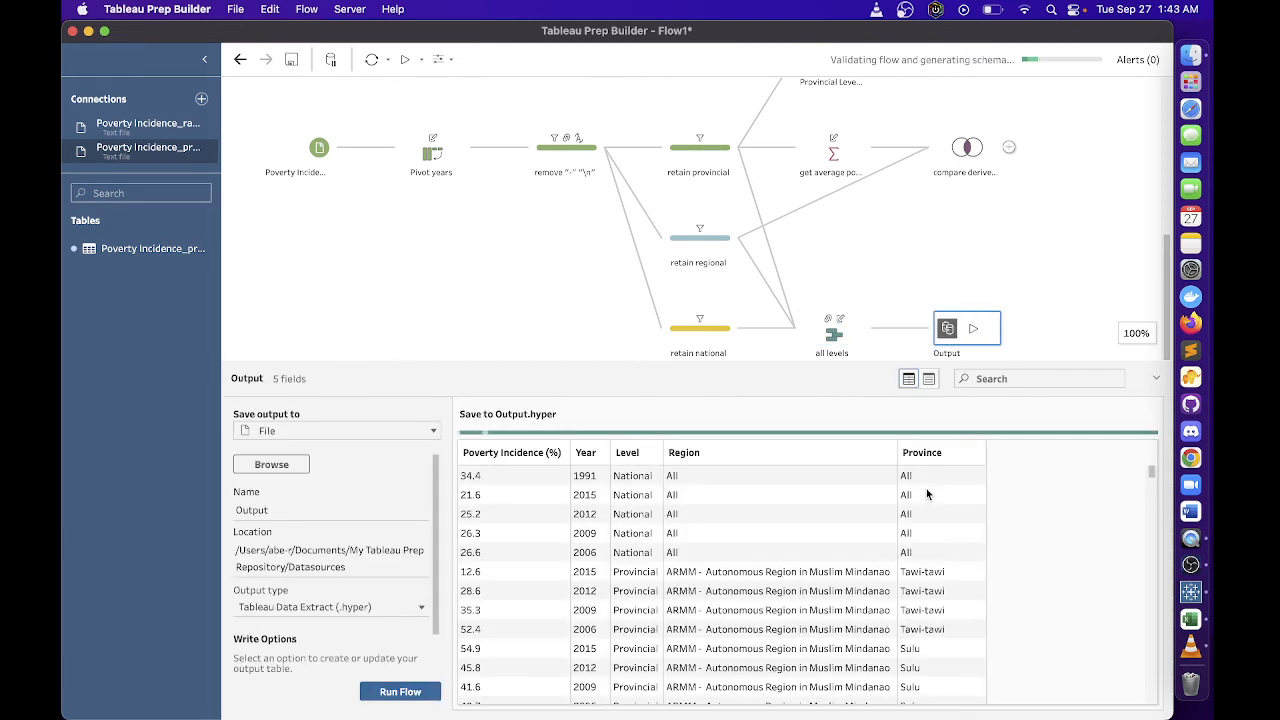
{"action": "double_click", "coordinate": [946, 352]}
{"action": "type", "text": "all "}
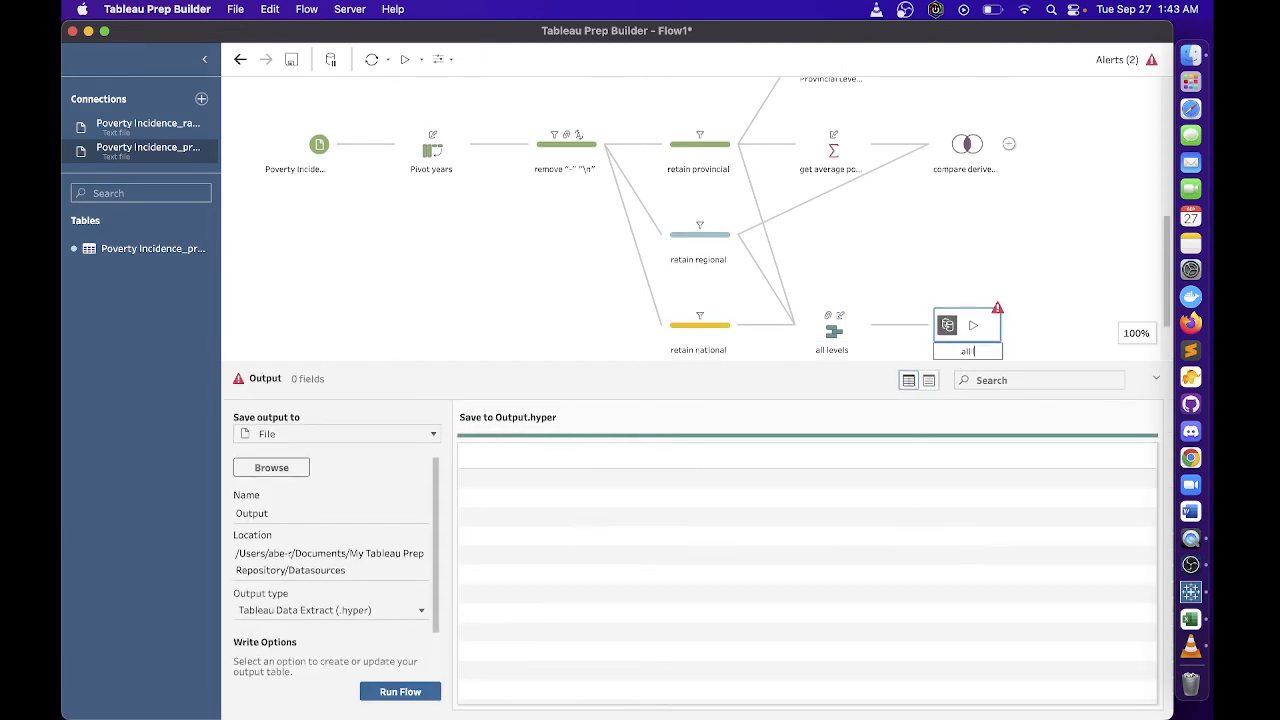
{"action": "type", "text": "levels"}
{"action": "key", "text": "BackSpace"}
{"action": "type", "text": "poverty incidence"}
{"action": "left_click", "coordinate": [1016, 340]}
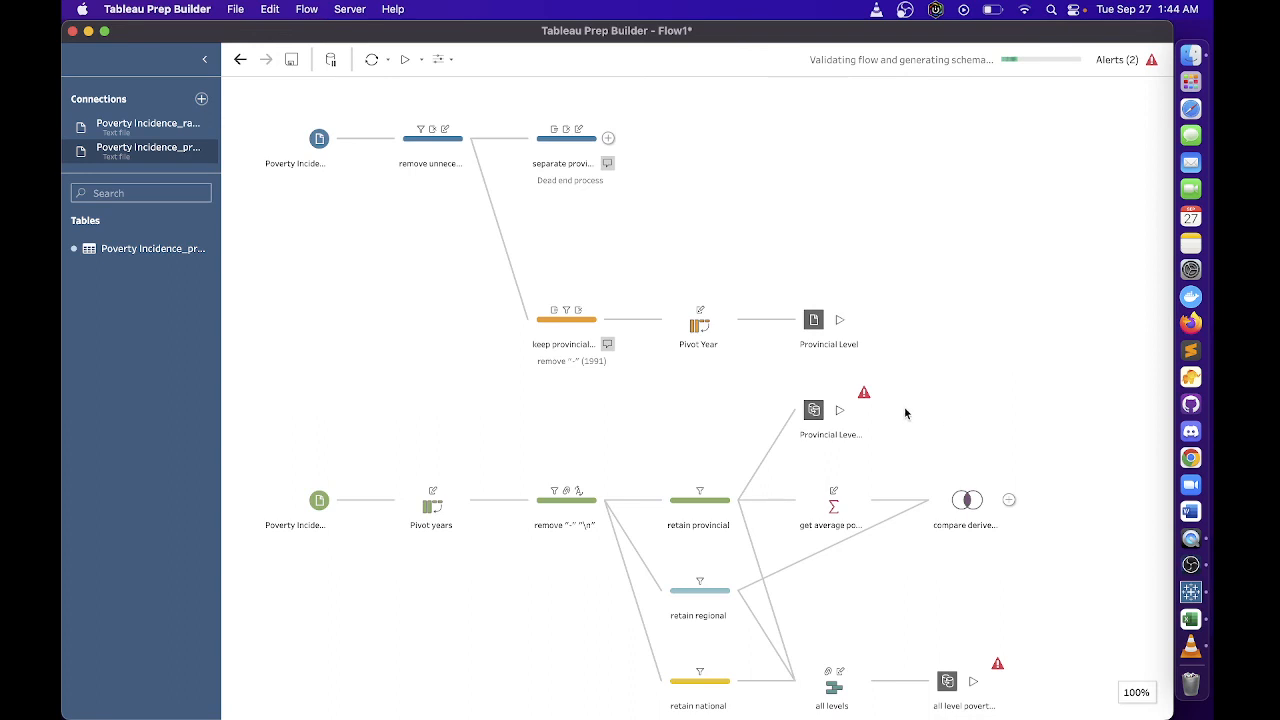
Set the Provincial Level with Region output to save as "provincial with regions" in Comma Separated Values (.csv) format
{"action": "left_click", "coordinate": [814, 410]}
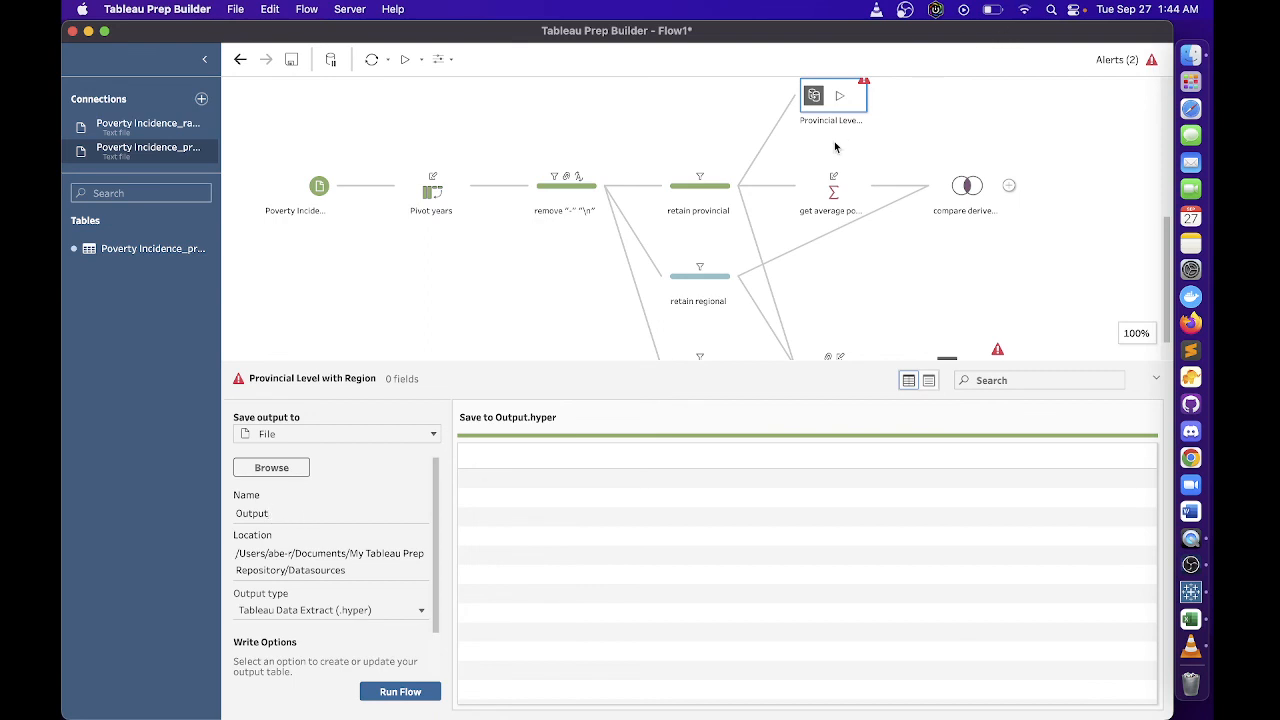
{"action": "double_click", "coordinate": [256, 511]}
{"action": "type", "text": "Provincial with regions"}
{"action": "left_click", "coordinate": [366, 609]}
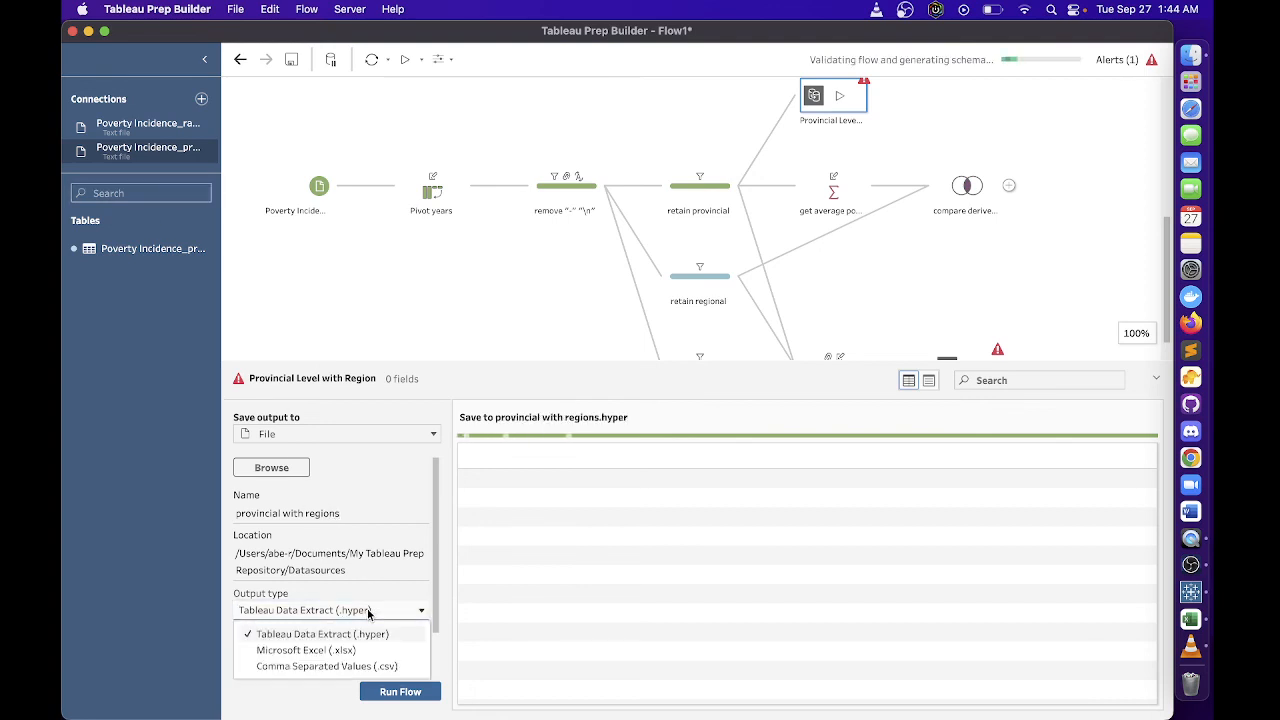
{"action": "left_click", "coordinate": [354, 660]}
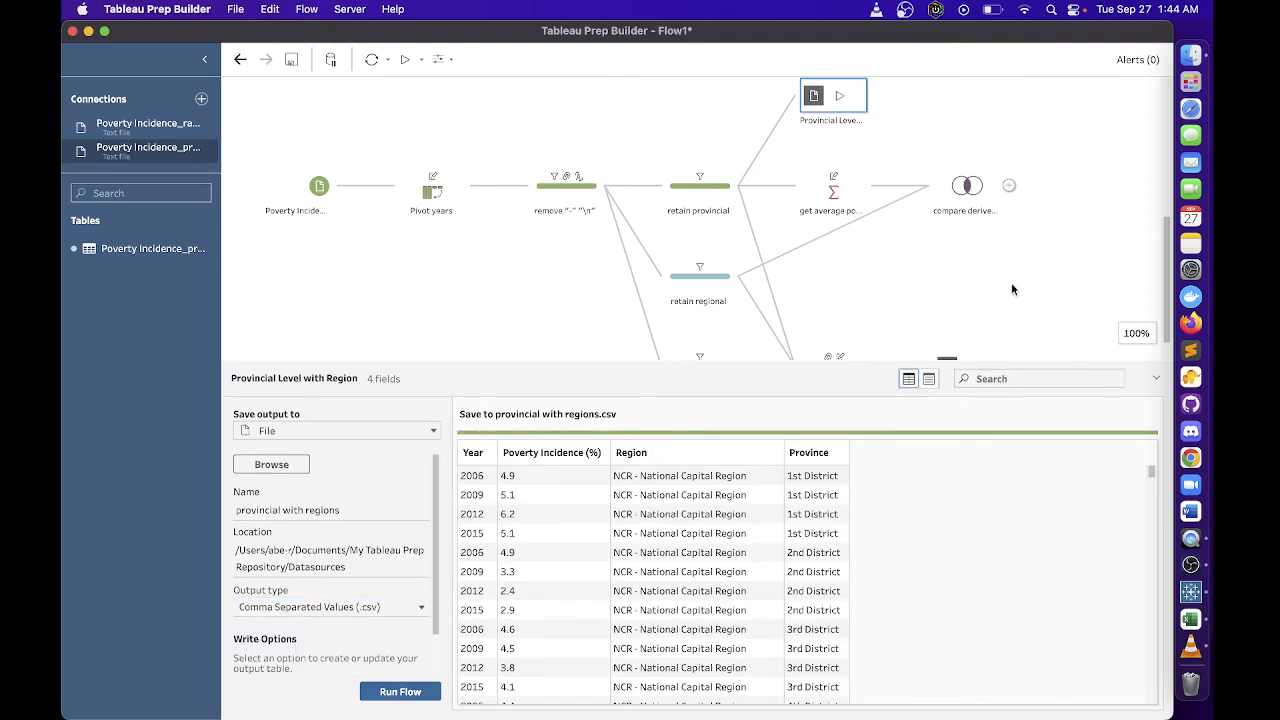
{"action": "left_click", "coordinate": [1021, 288]}
Set the all level poverty incidence output to save as "all levels" in Comma Separated Values (.csv) format
{"action": "left_click", "coordinate": [957, 686]}
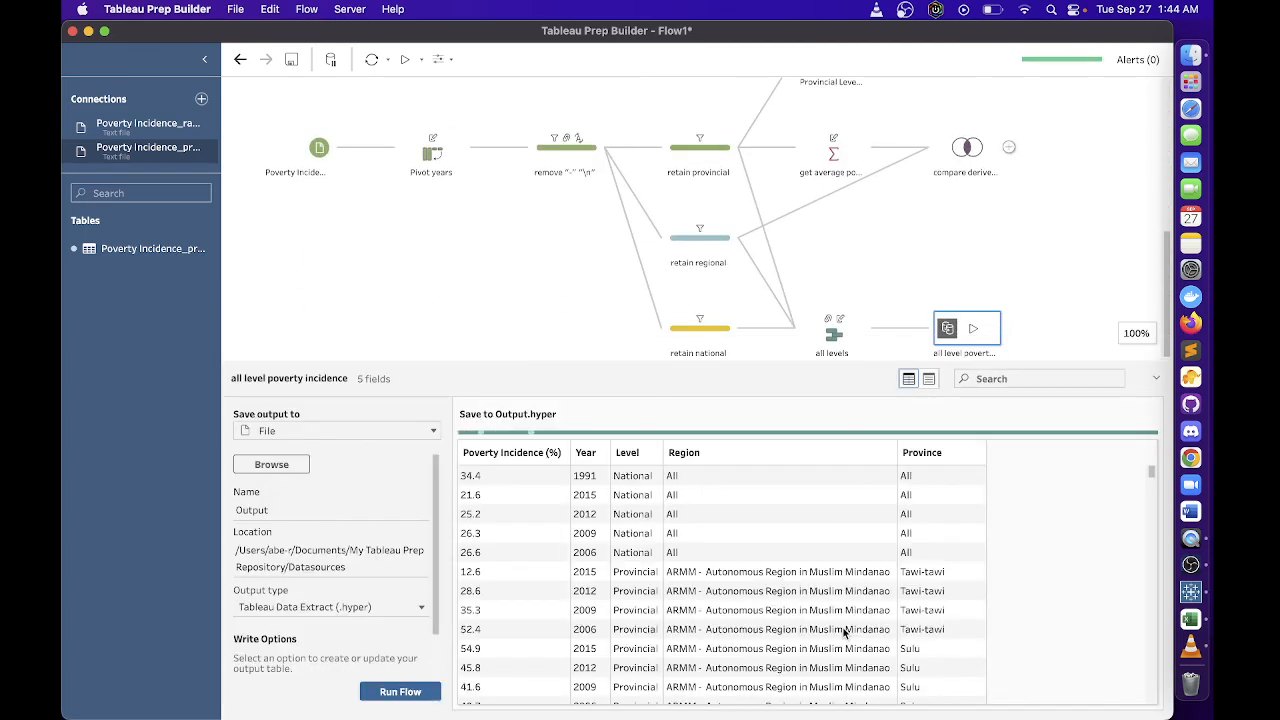
{"action": "double_click", "coordinate": [260, 509]}
{"action": "type", "text": "all levels"}
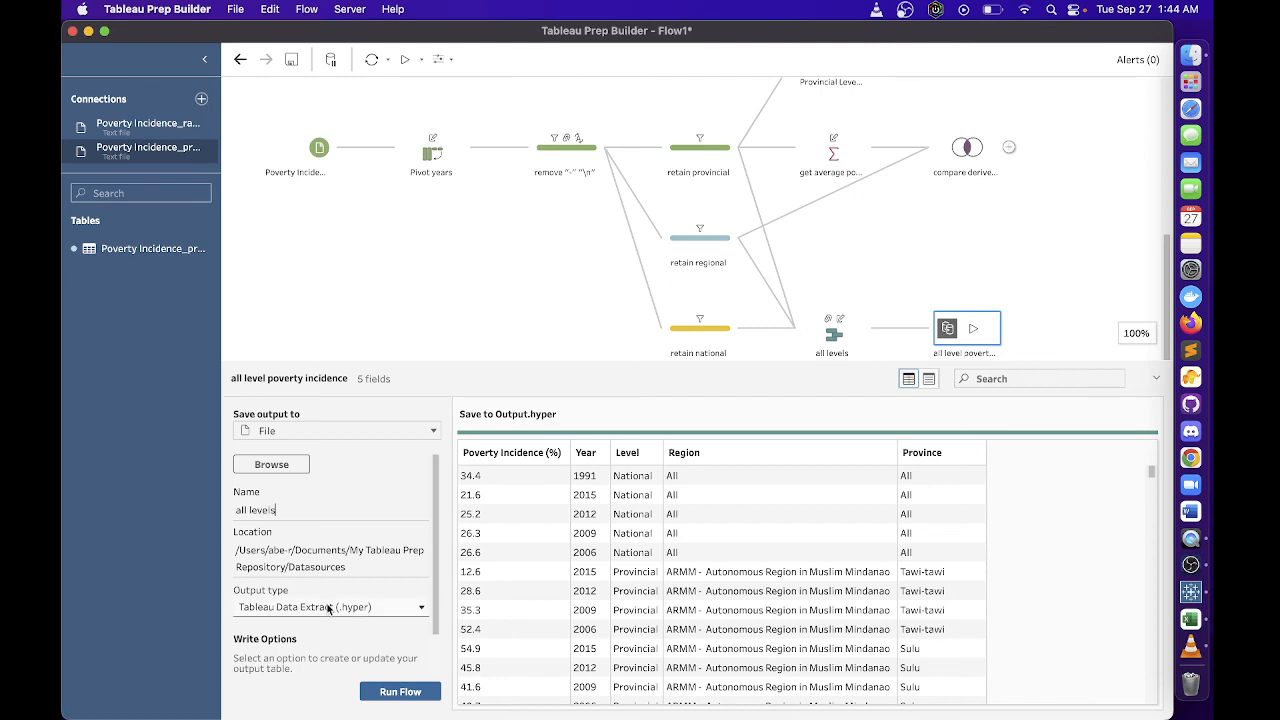
{"action": "left_click", "coordinate": [334, 606]}
{"action": "left_click", "coordinate": [340, 665]}
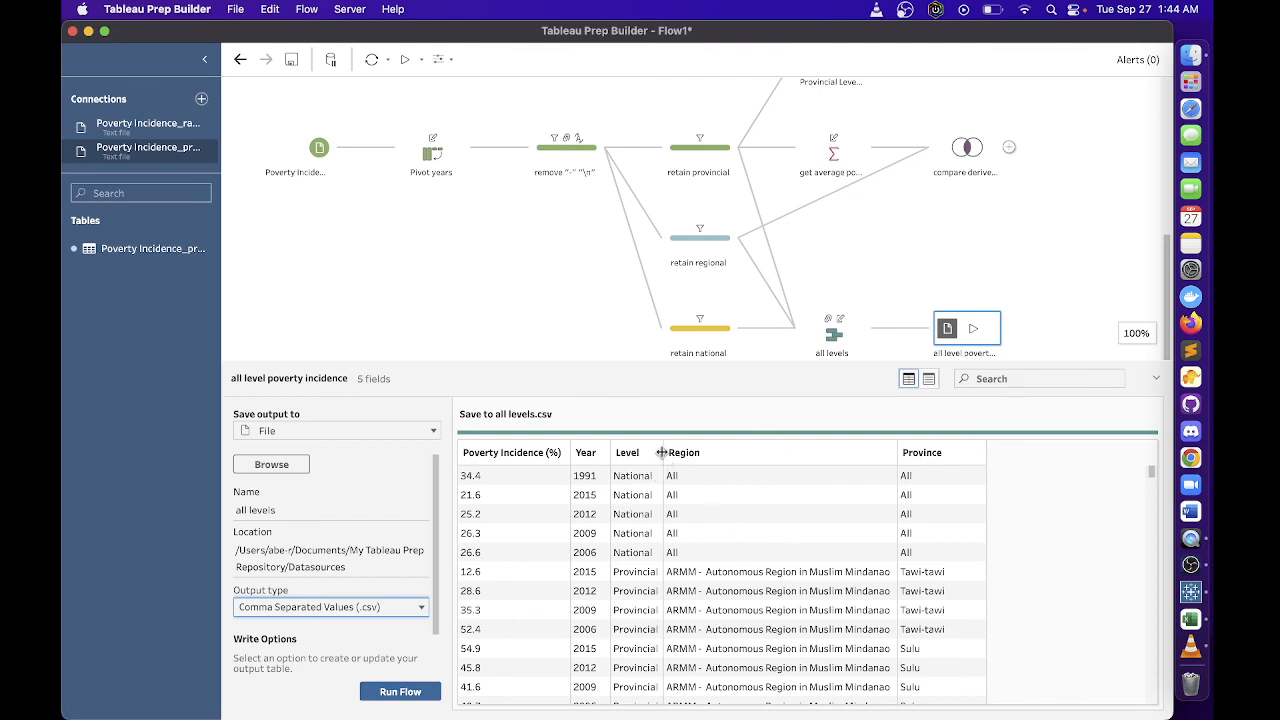
Widen the Level column in the all levels output preview and review the Level, Region and Province values down the rows
{"action": "left_click_drag", "start_coordinate": [663, 453], "coordinate": [712, 458]}
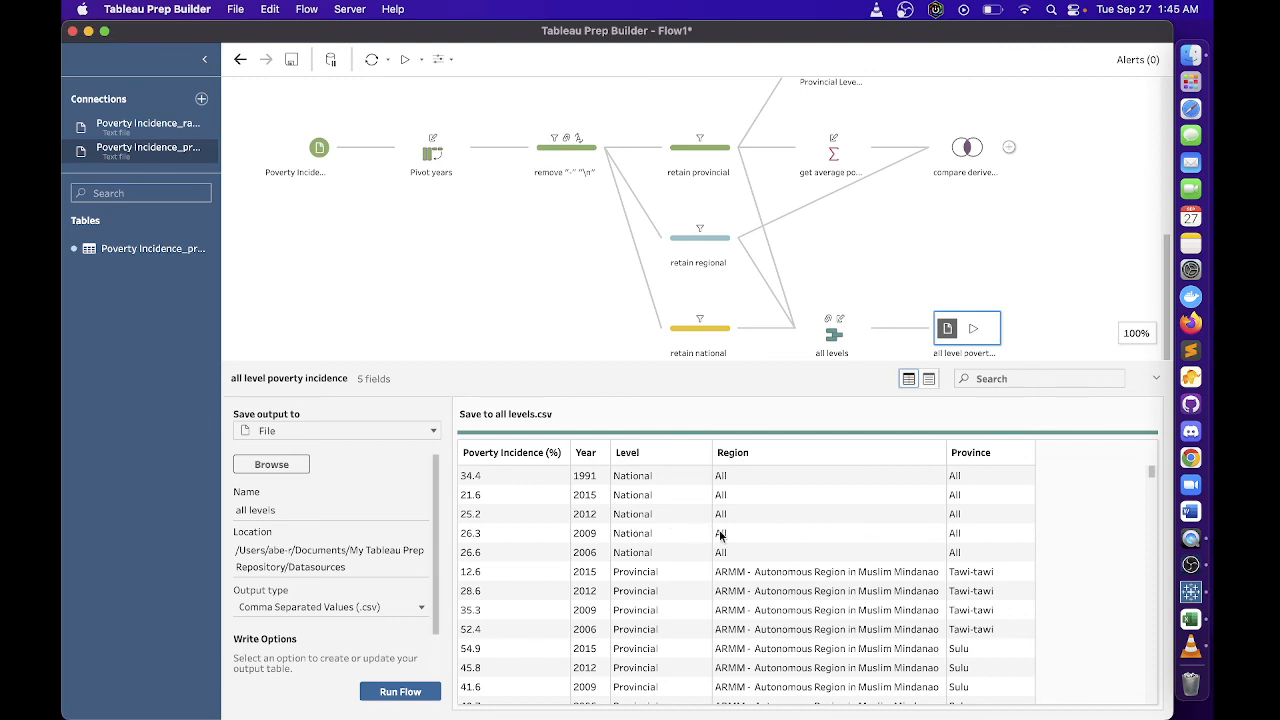
{"action": "scroll", "coordinate": [692, 536], "scroll_direction": "down", "scroll_amount": 10}
{"action": "scroll", "coordinate": [692, 536], "scroll_direction": "down", "scroll_amount": 15}
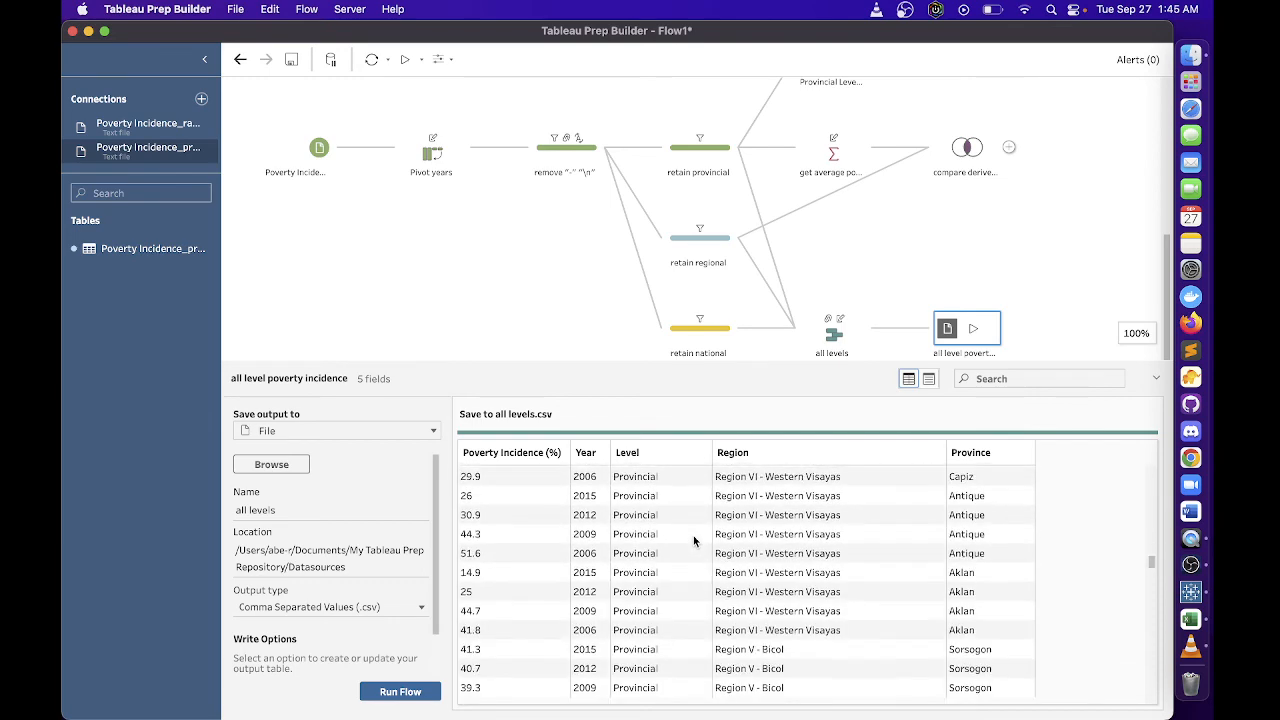
{"action": "scroll", "coordinate": [694, 534], "scroll_direction": "down", "scroll_amount": 15}
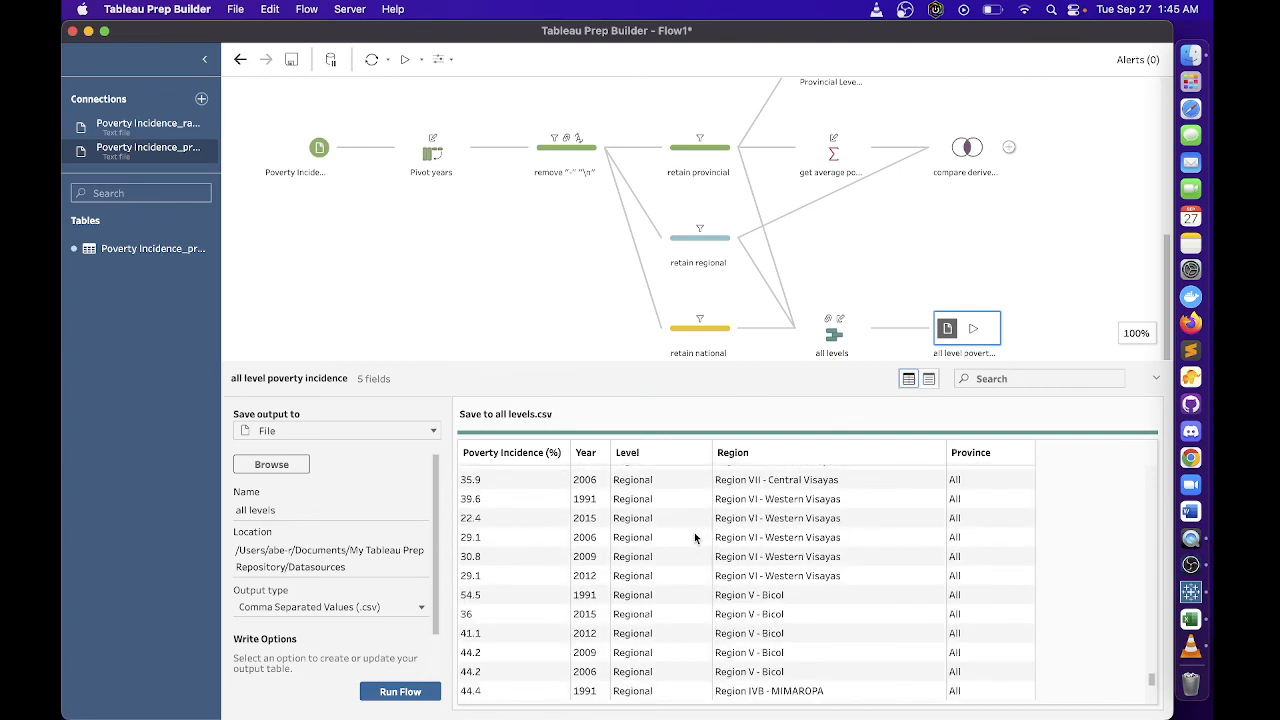
{"action": "scroll", "coordinate": [695, 535], "scroll_direction": "up", "scroll_amount": 10}
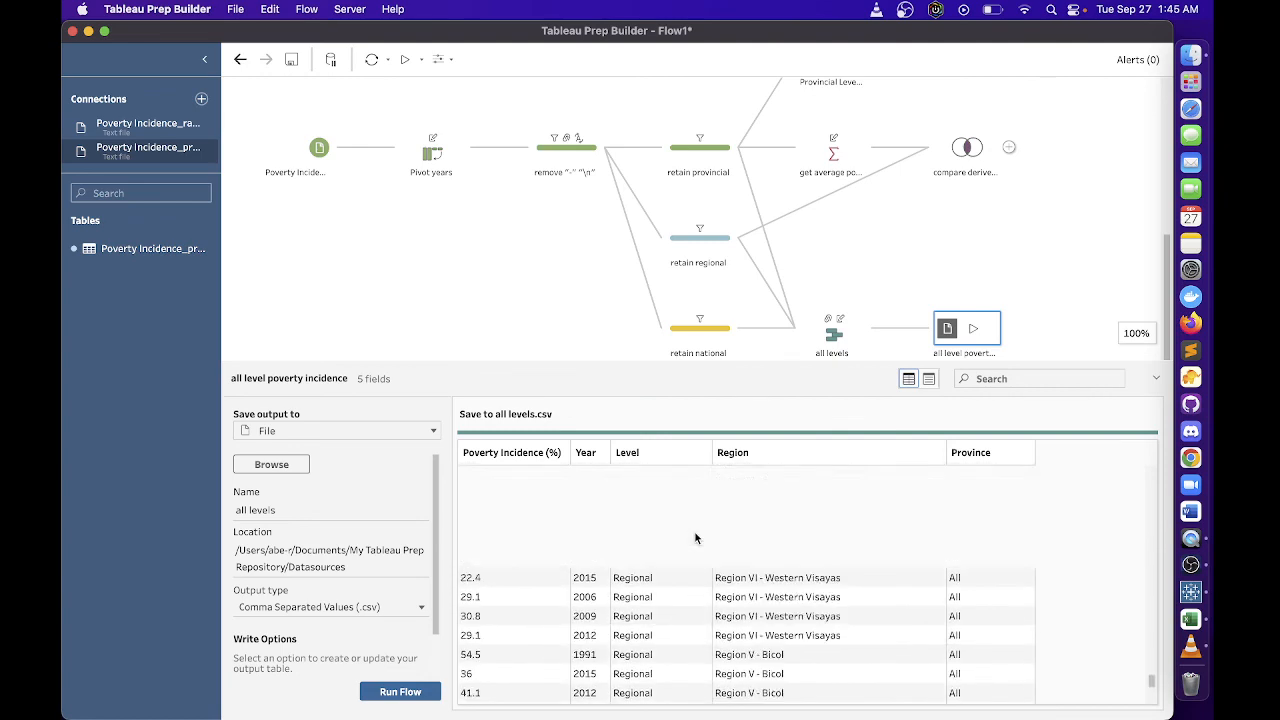
{"action": "scroll", "coordinate": [695, 540], "scroll_direction": "up", "scroll_amount": 2}
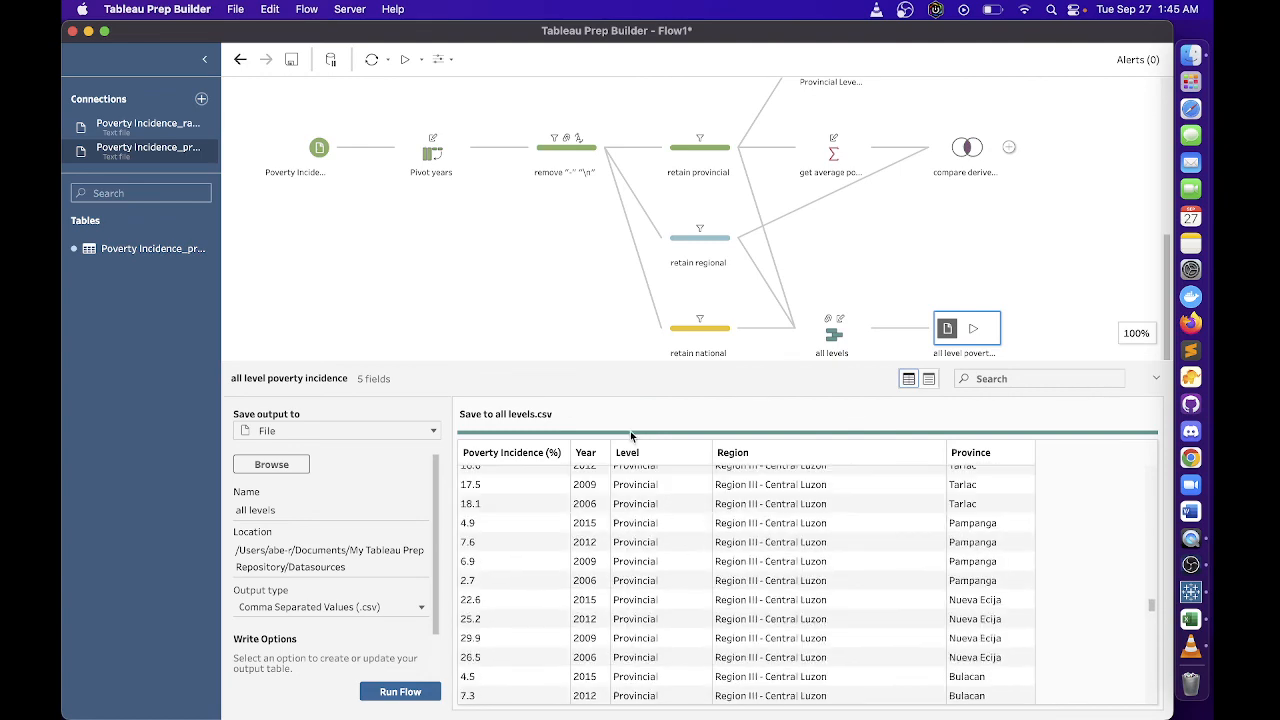